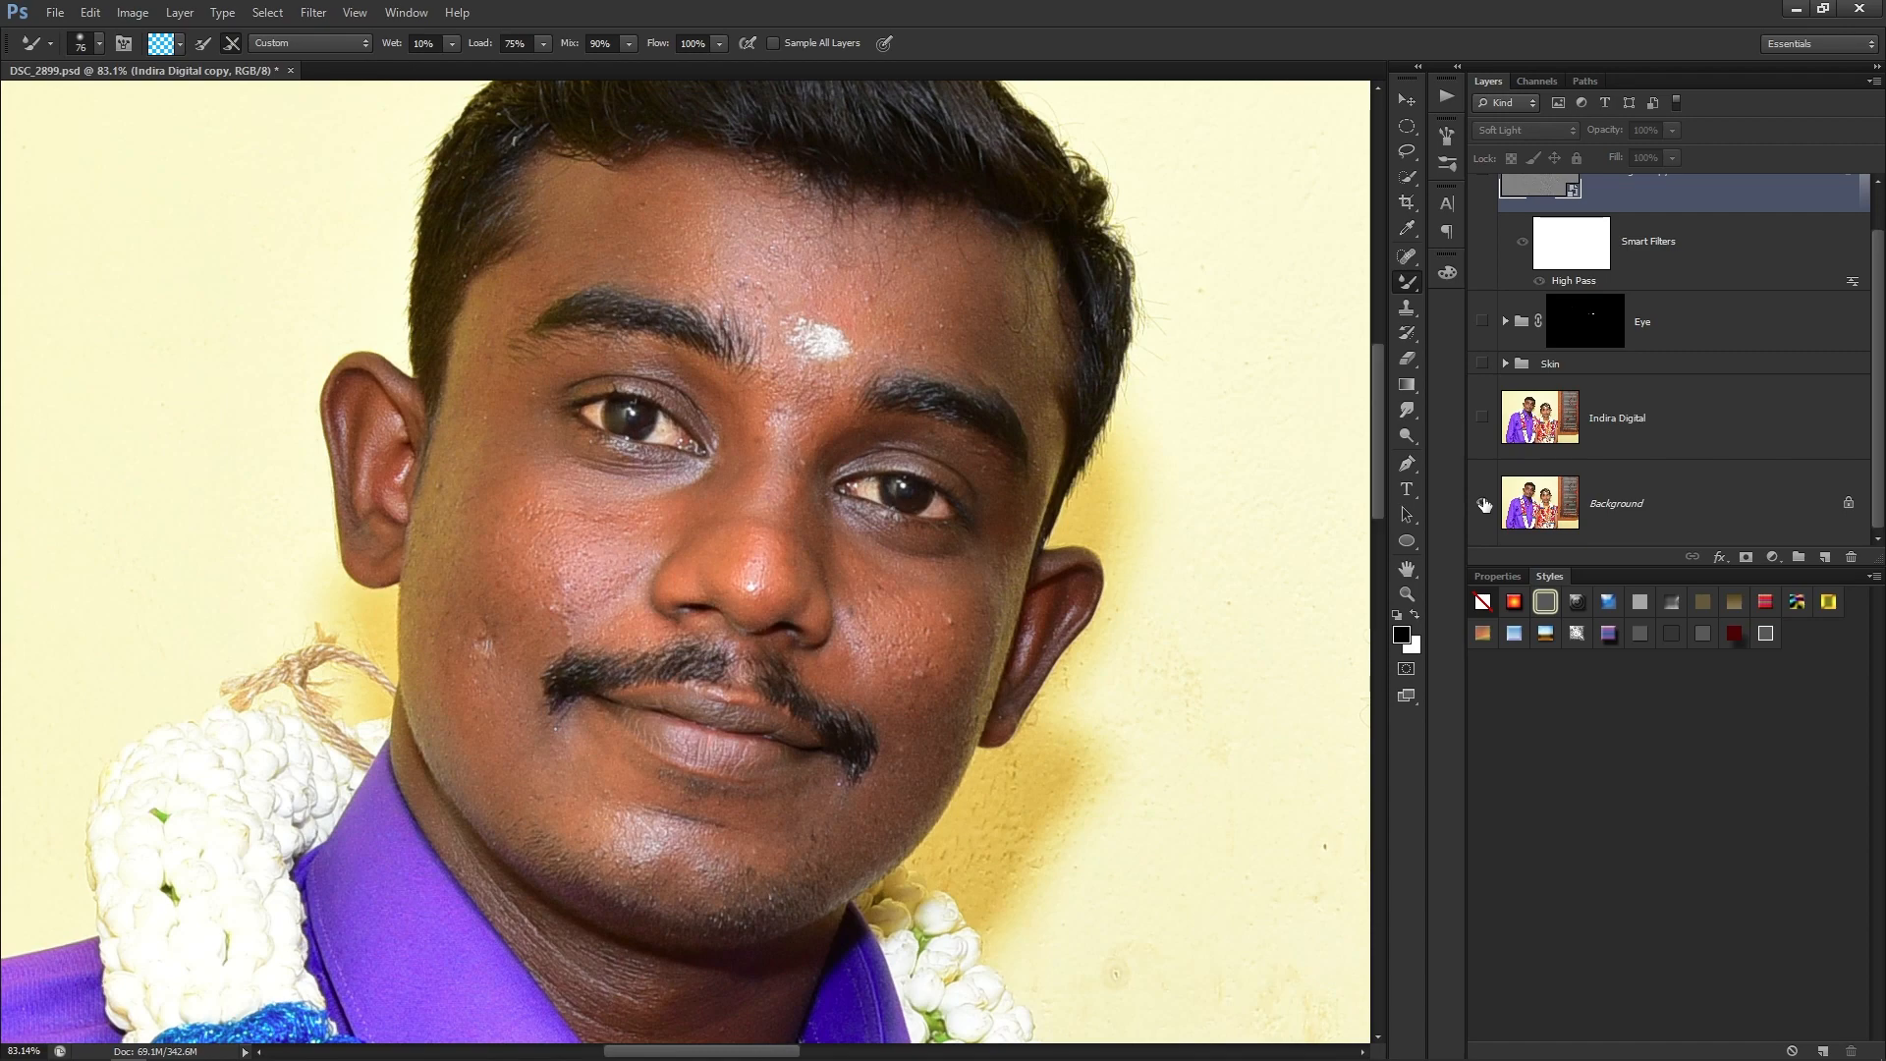
Compare the retouched man's and woman's faces with the original by toggling visibility of all layers except Background.
left_click(1484, 505, "alt")
left_click(1485, 505, "alt")
left_click(1485, 504, "alt")
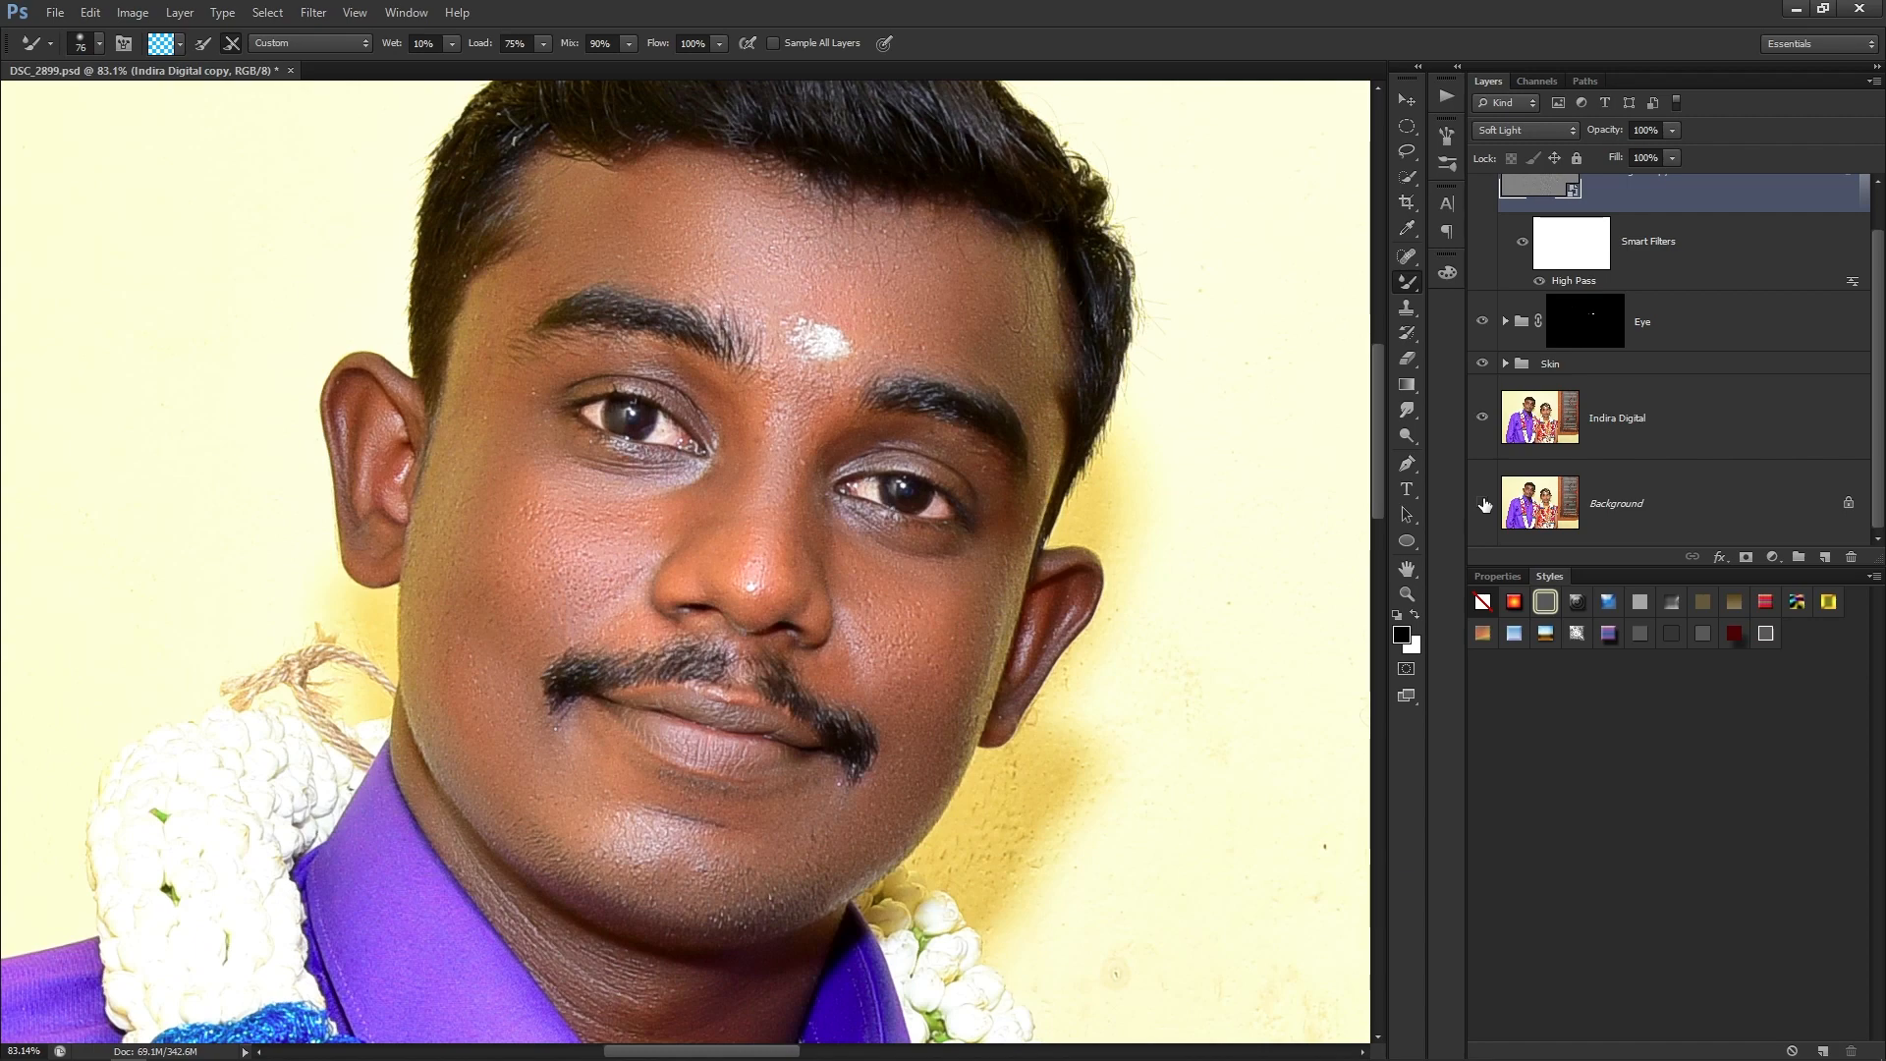
left_click_drag(1061, 549, 642, 675)
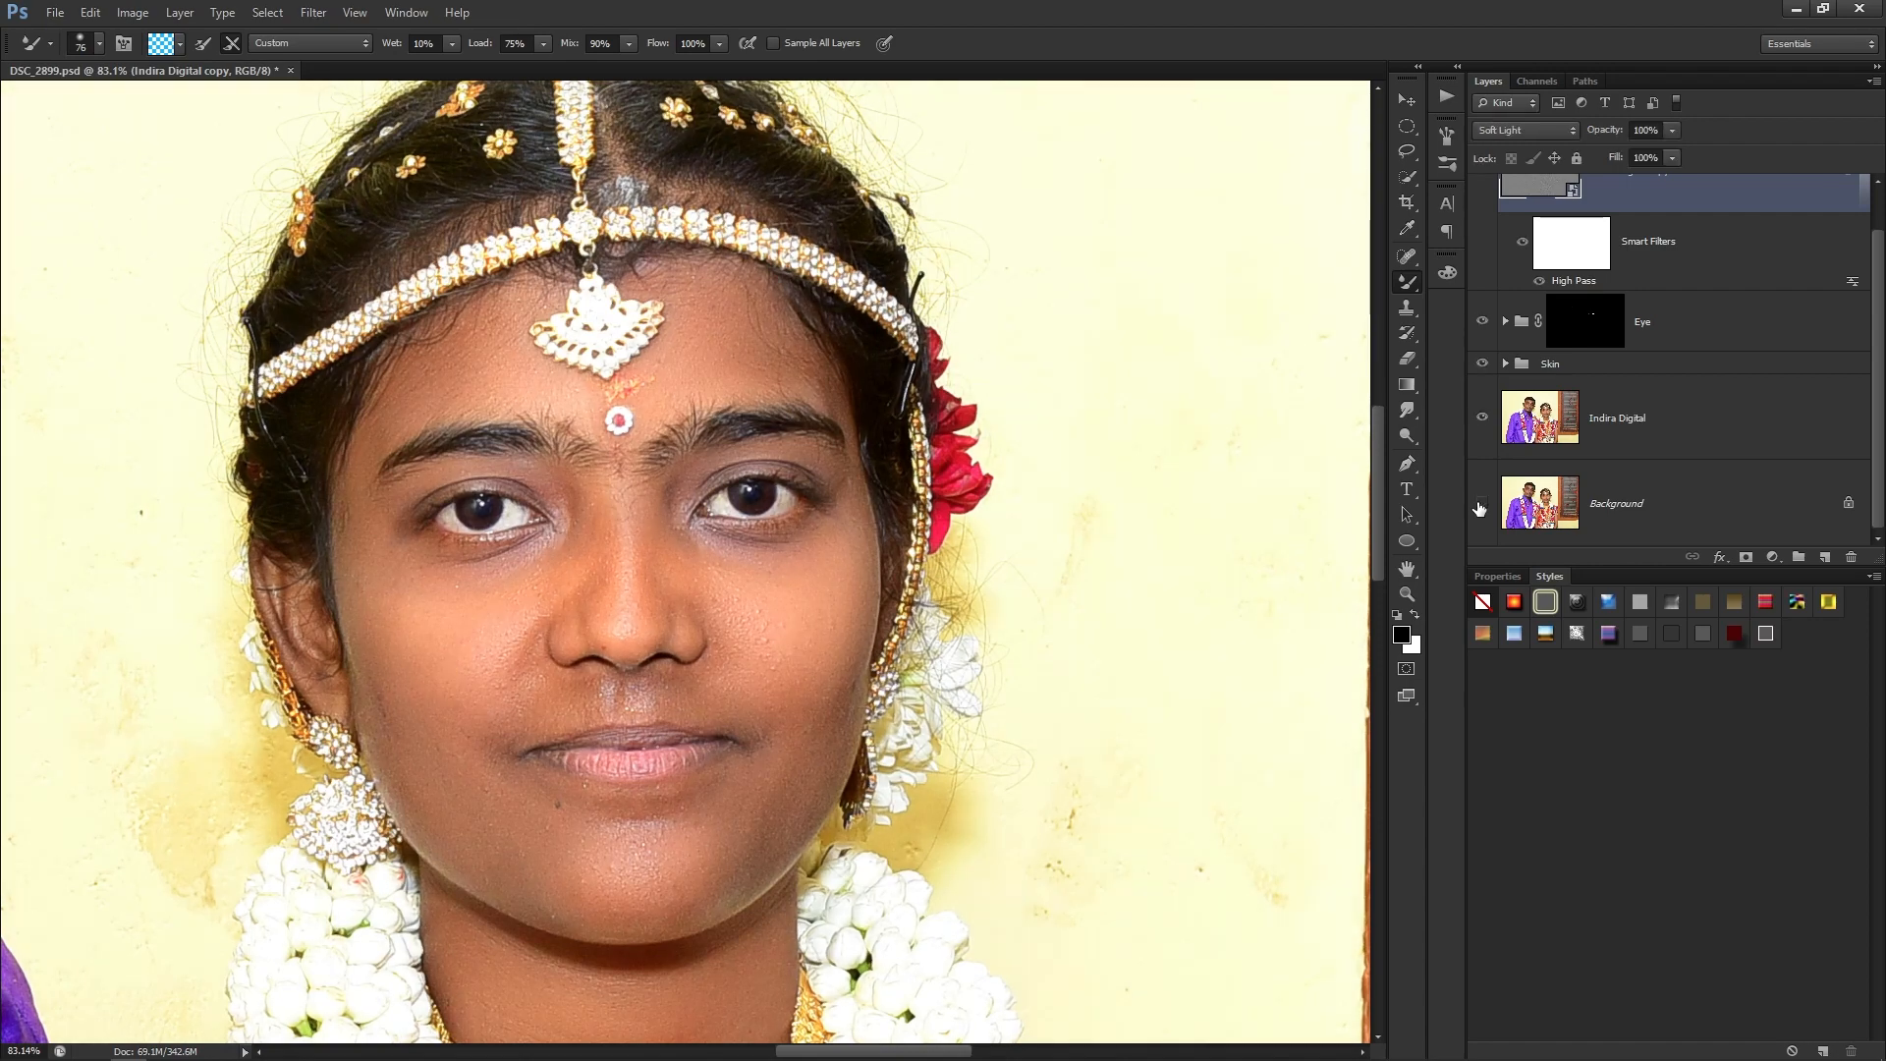
left_click(1482, 504)
Close the finished DSC_2899.psd document and activate the Move tool.
key("ctrl+0")
key("ctrl+w")
key("n")
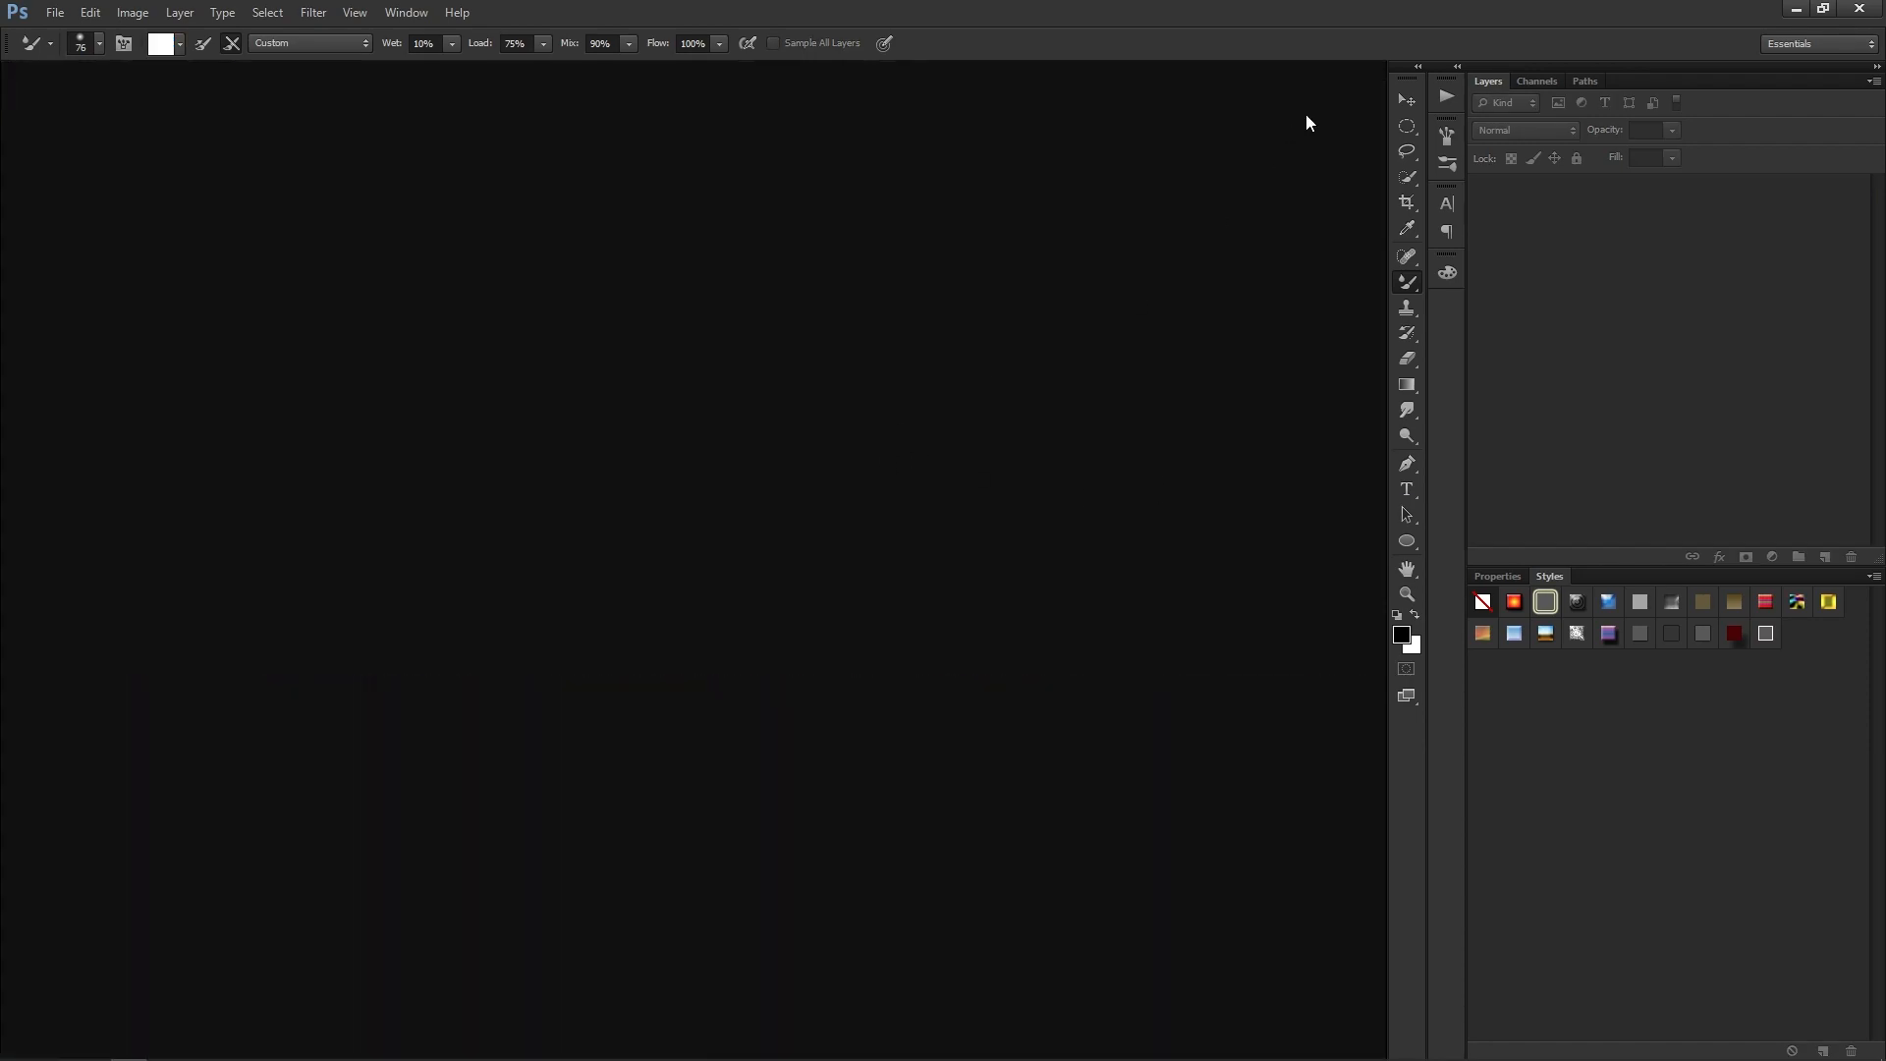
left_click(1407, 104)
Open the original photo DSC_2899.JPG from the Editing folder in Photoshop.
key("alt+Tab")
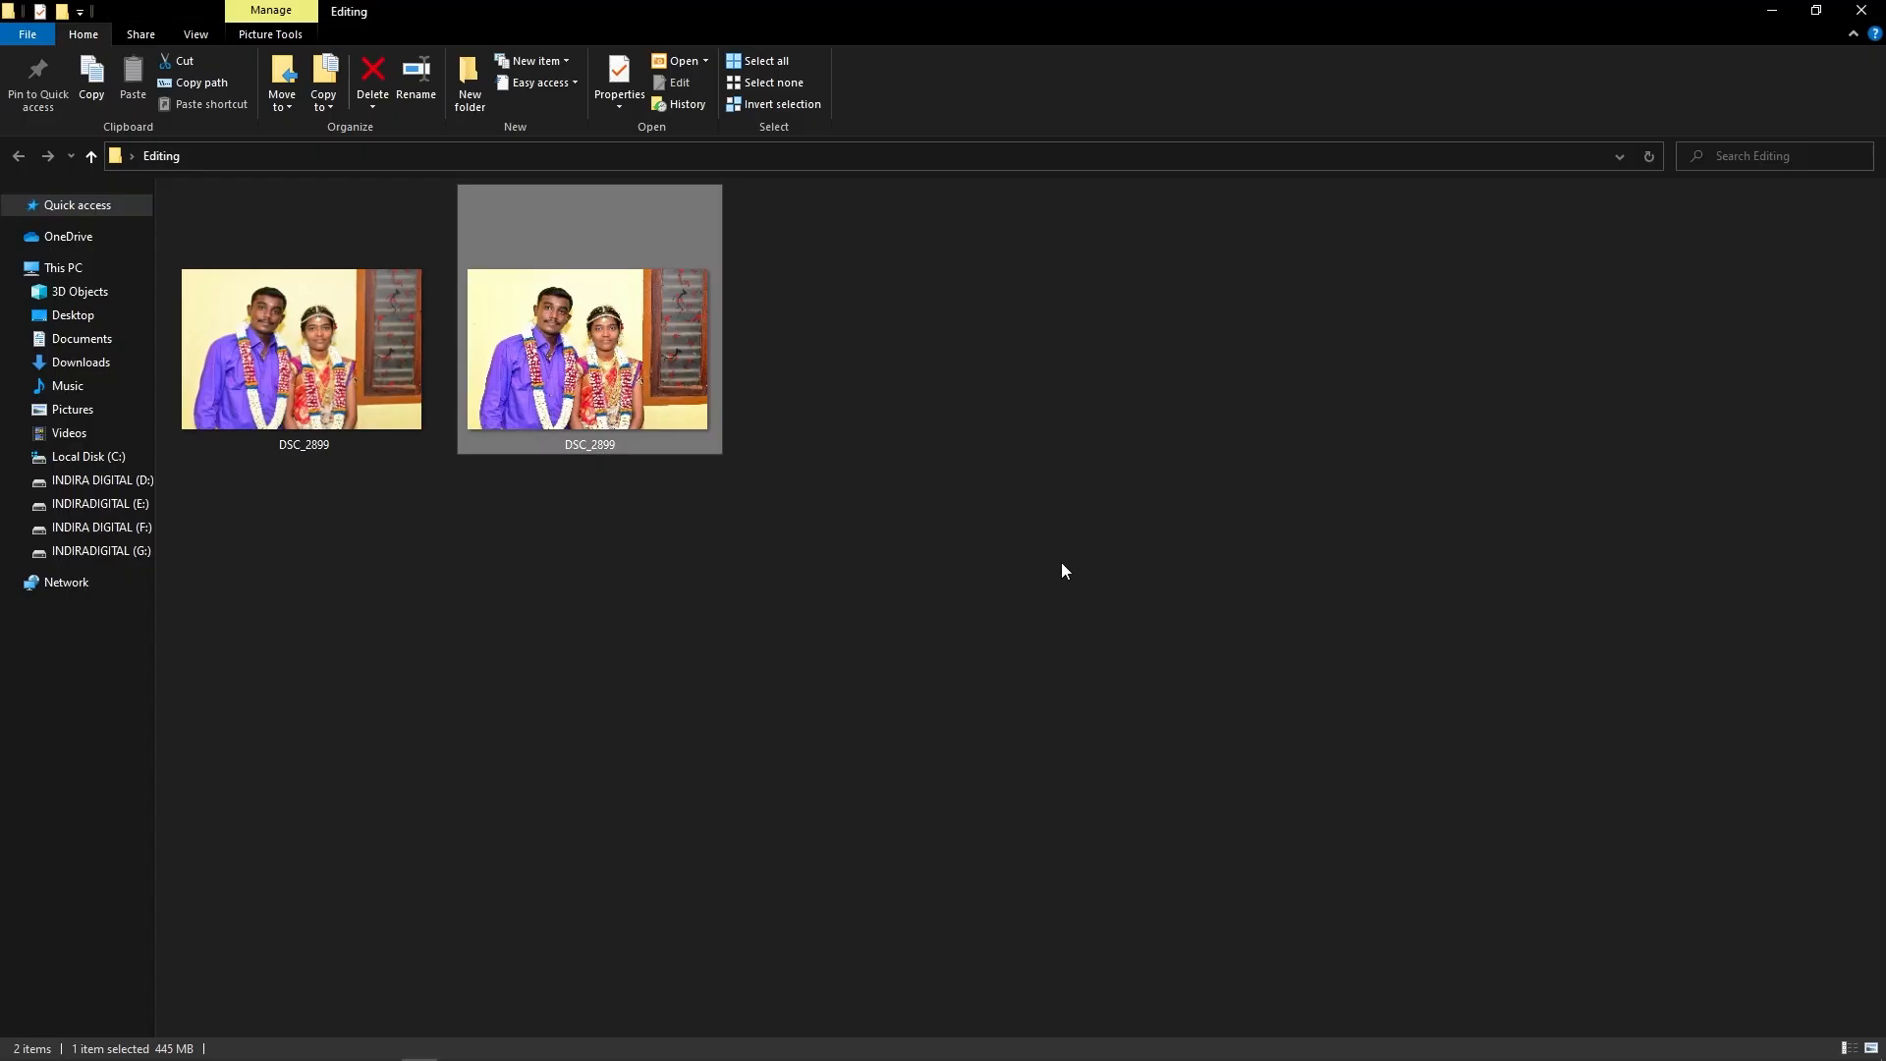
left_click_drag(222, 372, 554, 470)
key("alt+Tab")
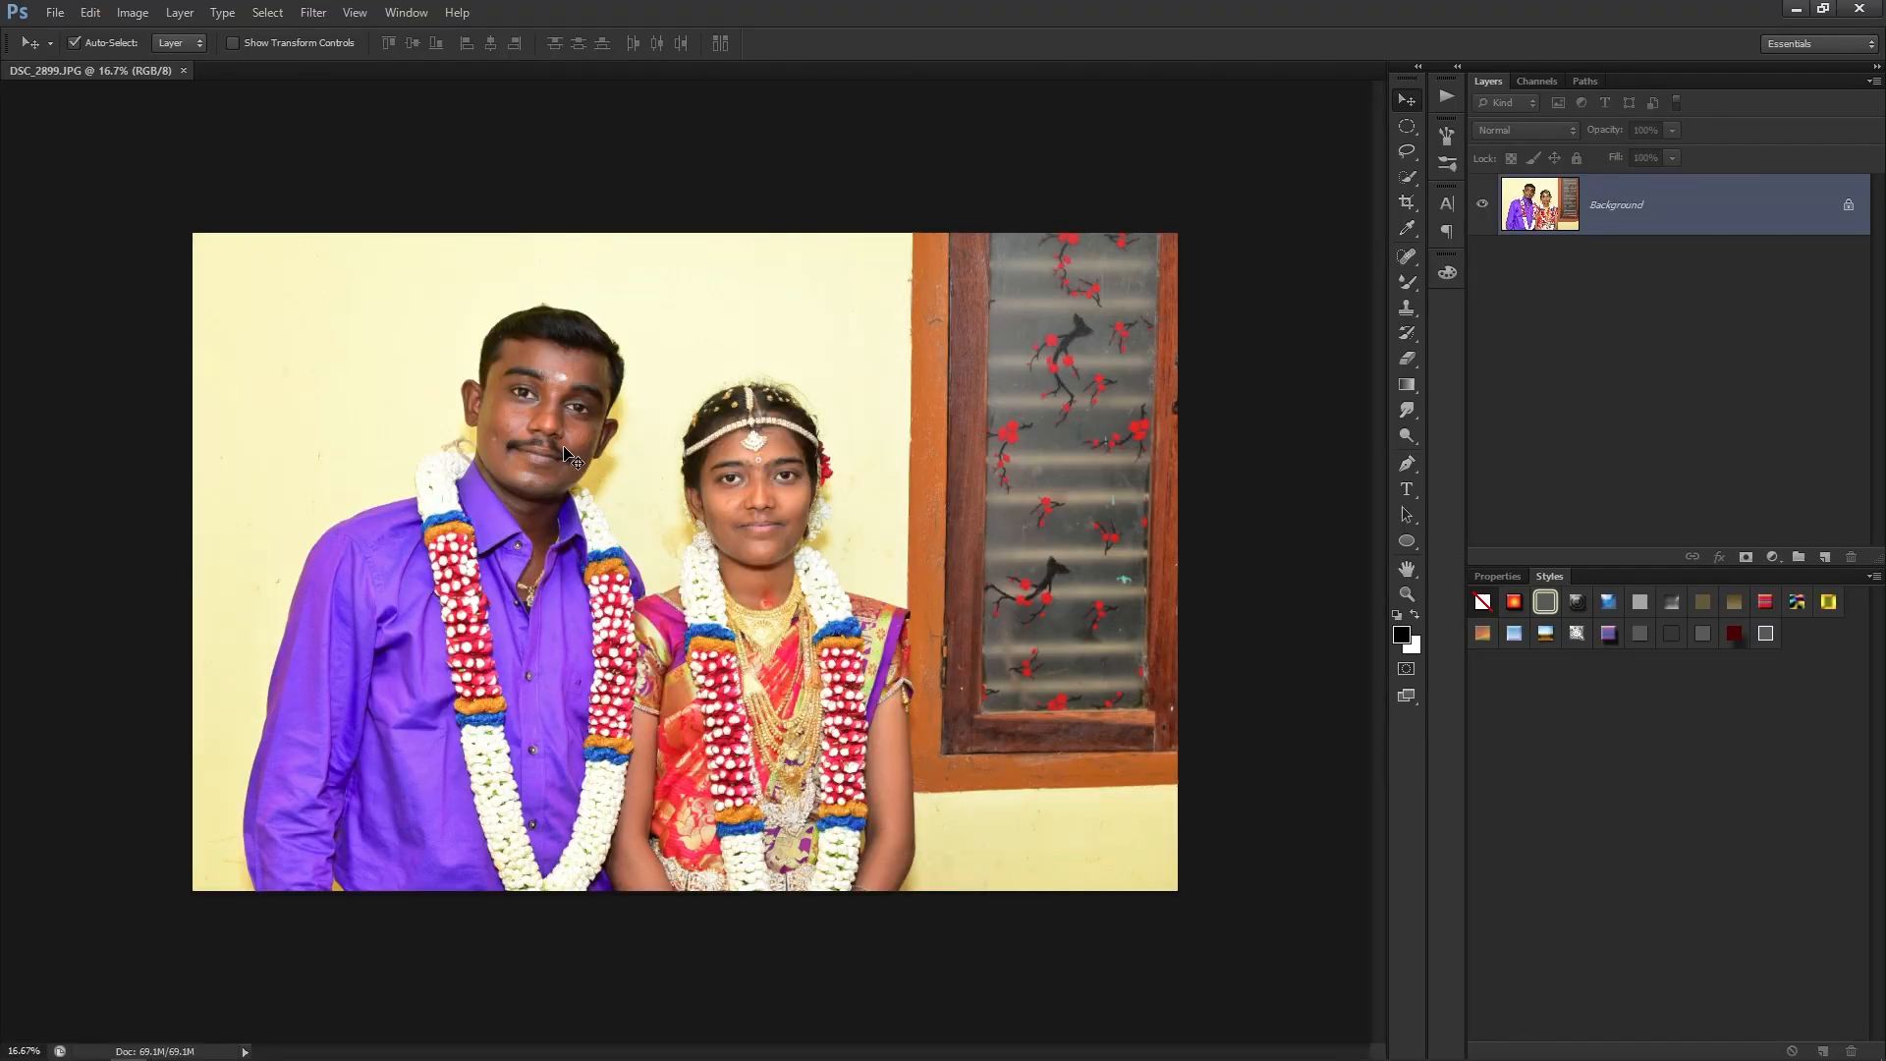
Duplicate the Background layer, keeping the copy's default name.
key("ctrl+j")
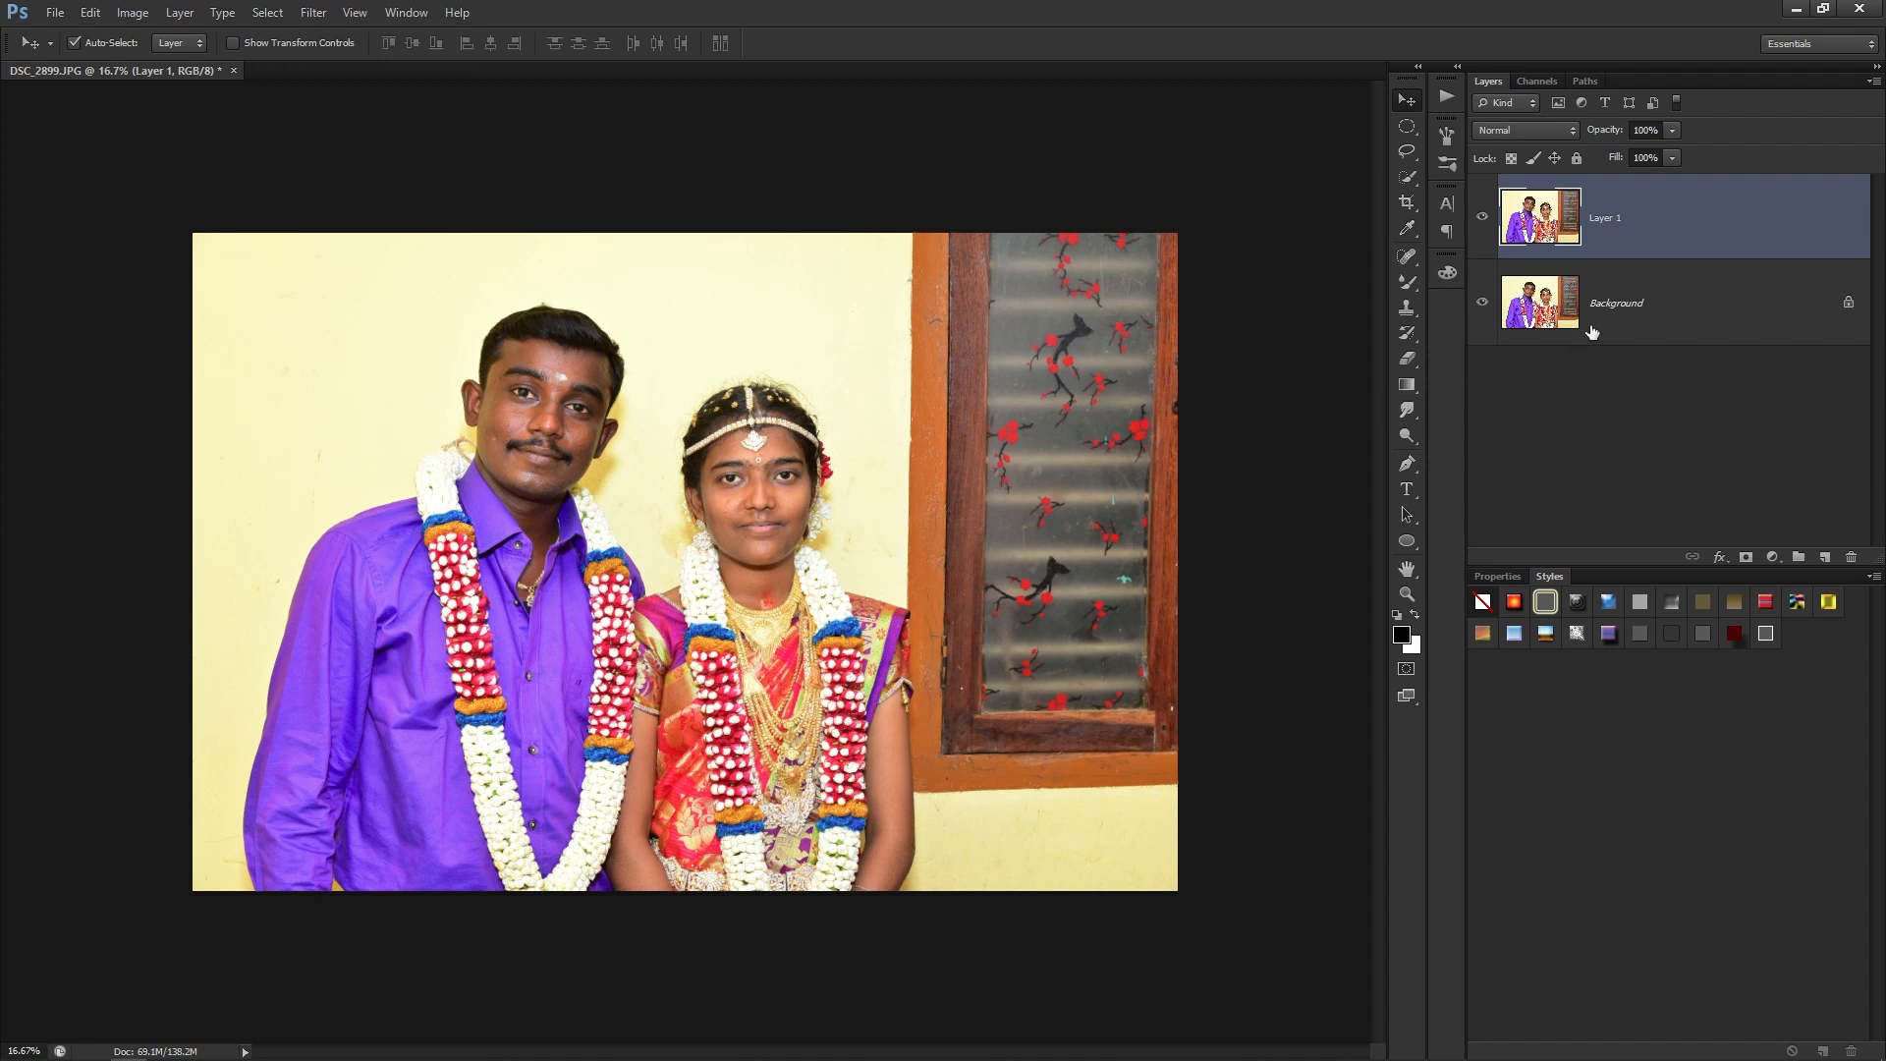
double_click(1604, 220)
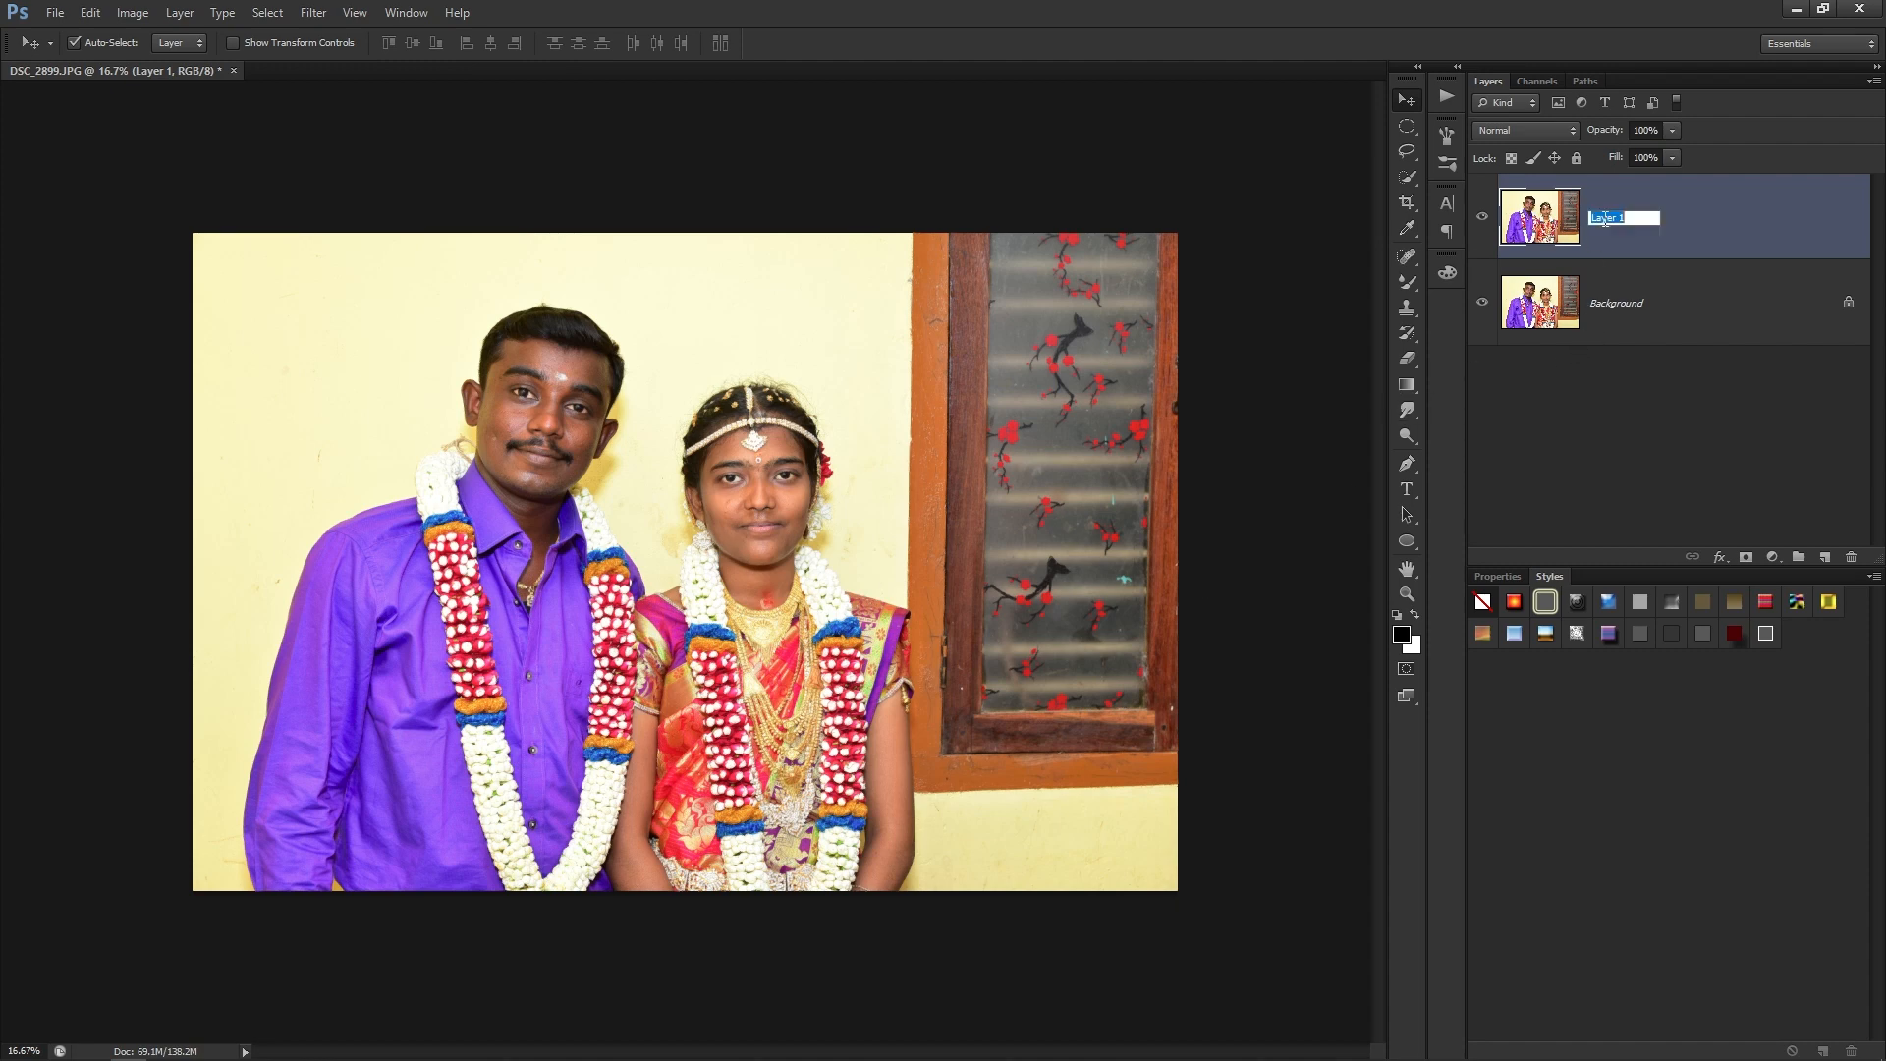
left_click(1667, 232)
Apply Levels to the duplicated layer with RGB input levels of 10, 1.09 and 249.
scroll(677, 457, "up", 5)
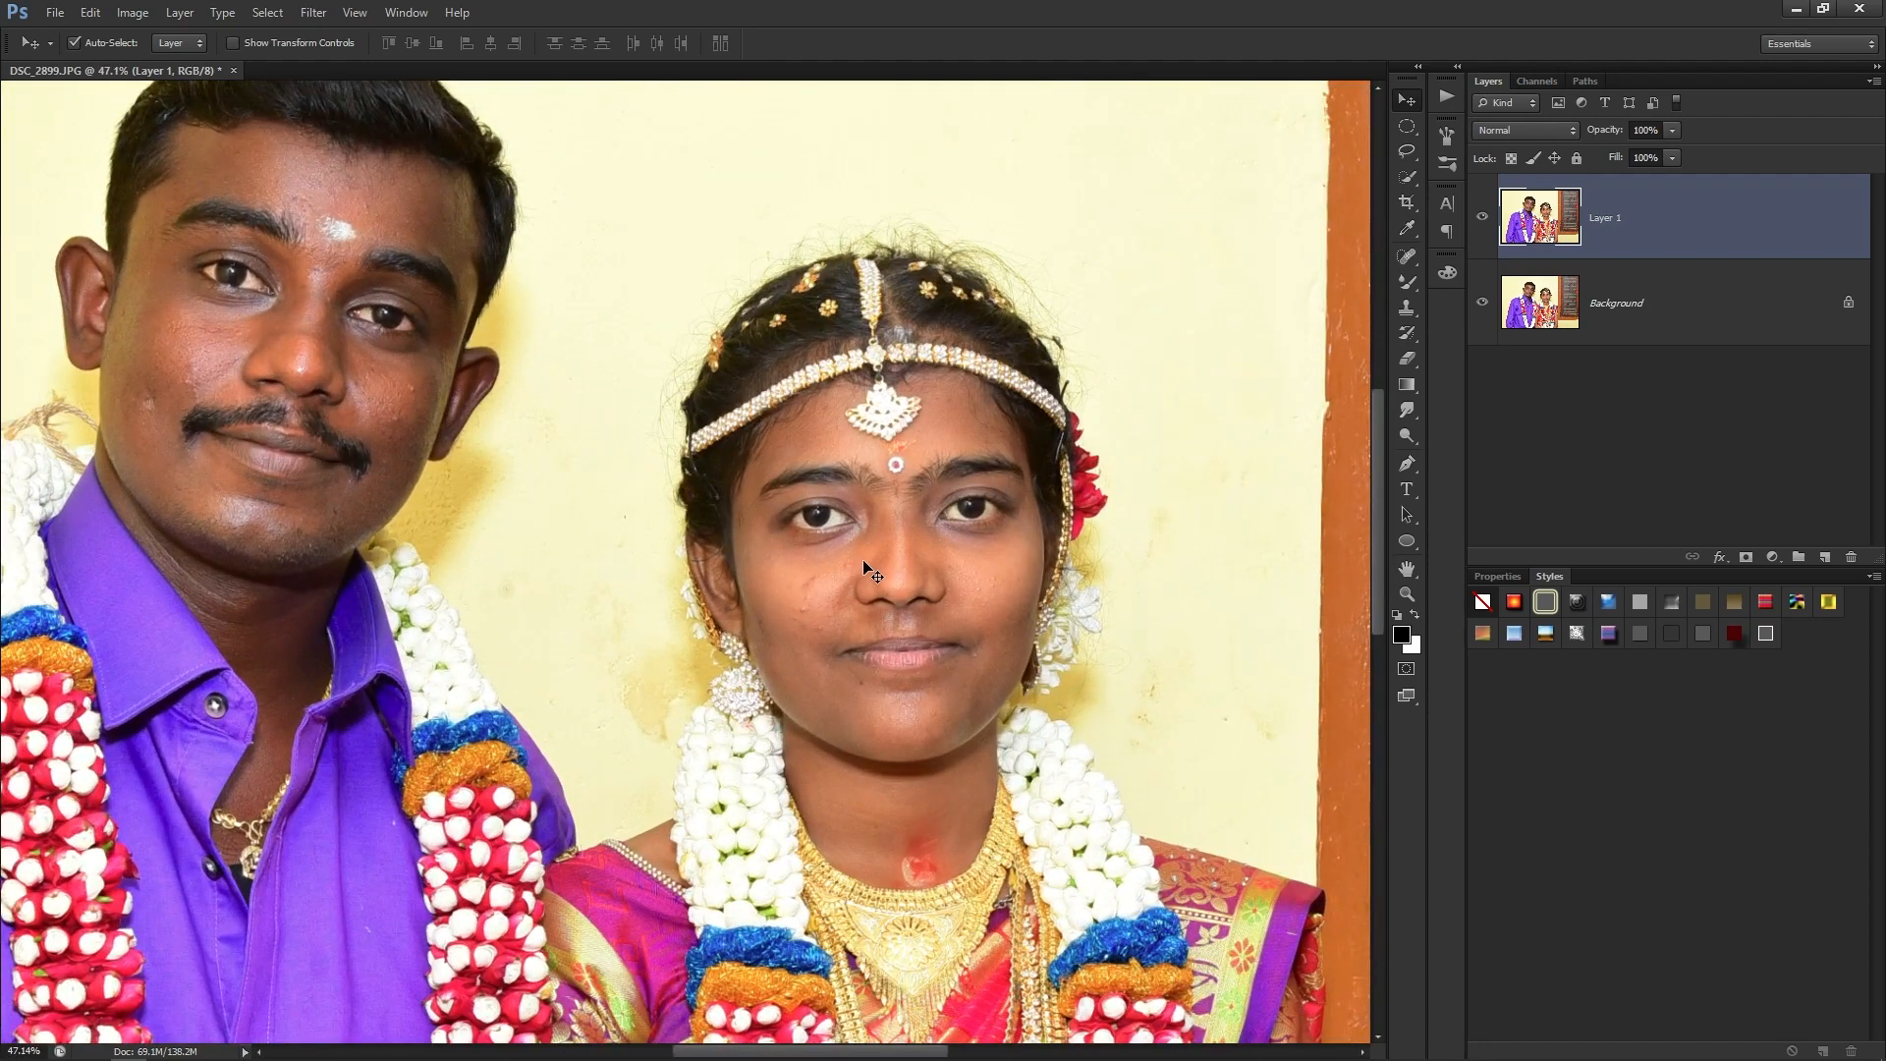
key("ctrl+l")
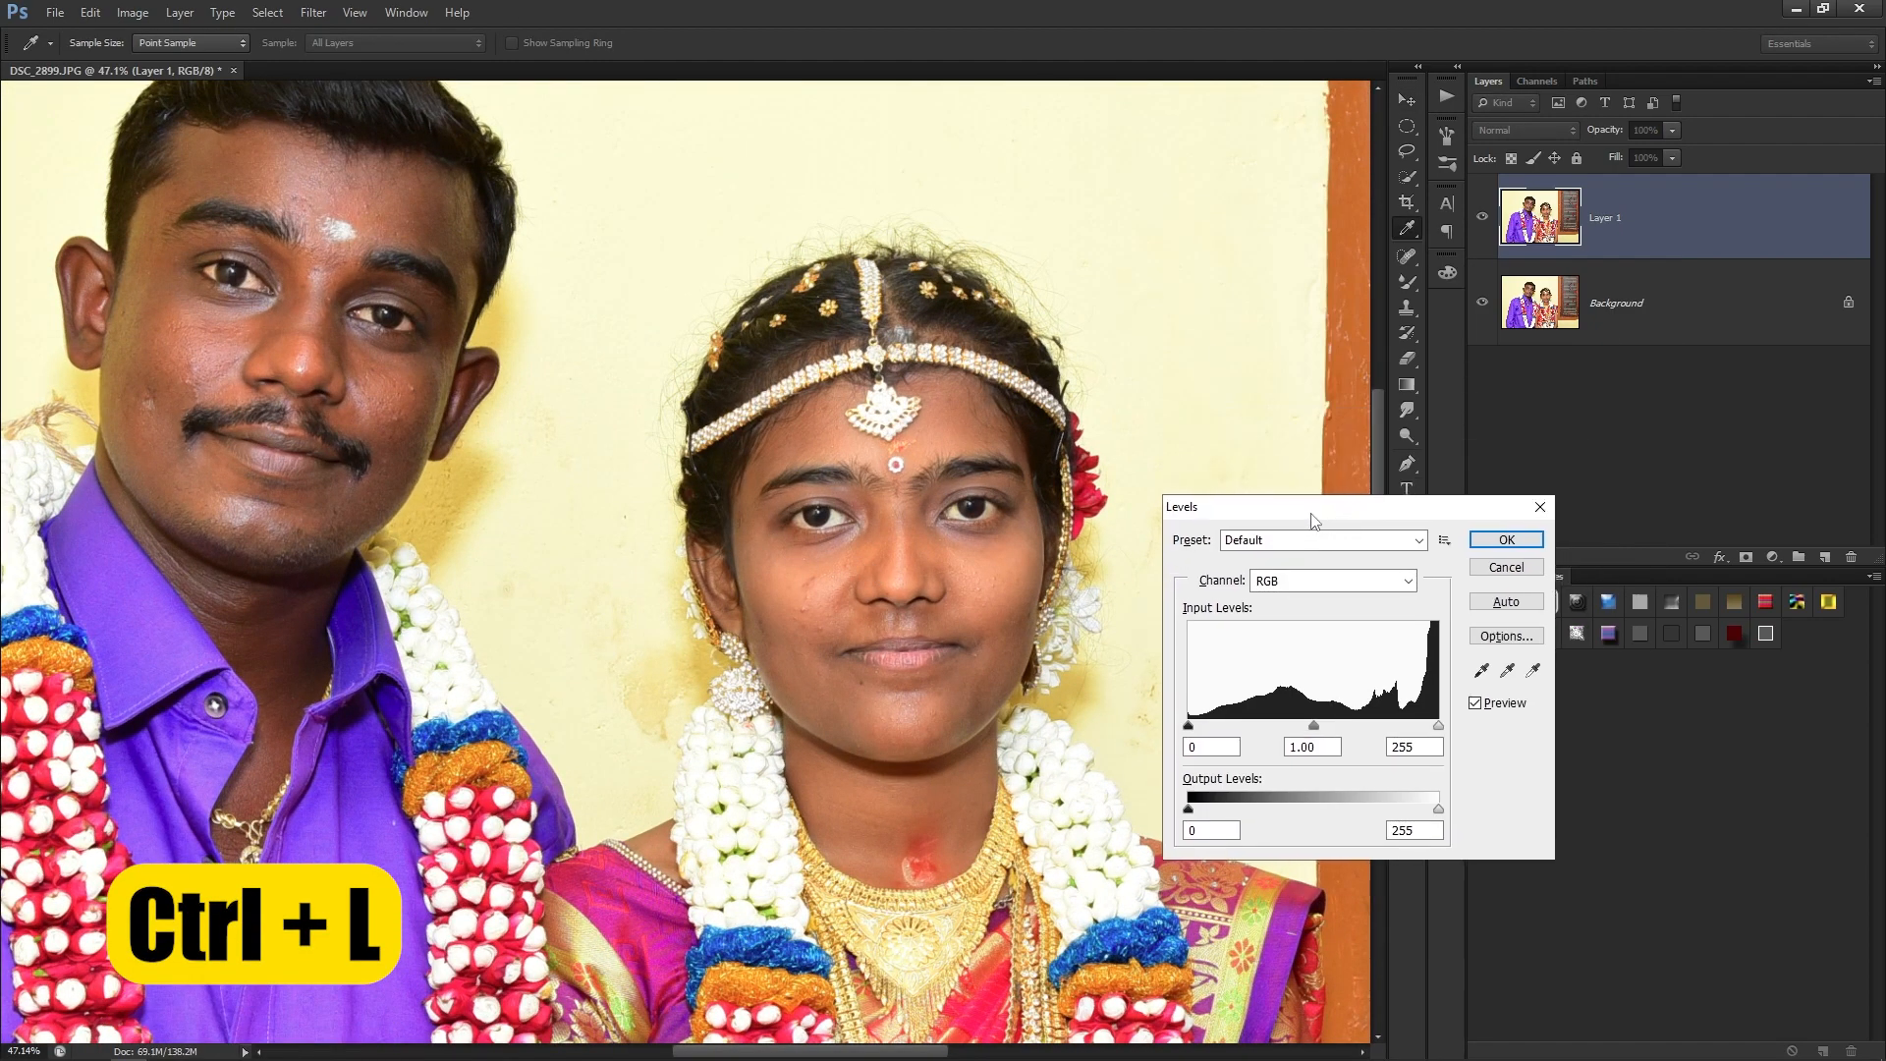
left_click_drag(1437, 726, 1433, 727)
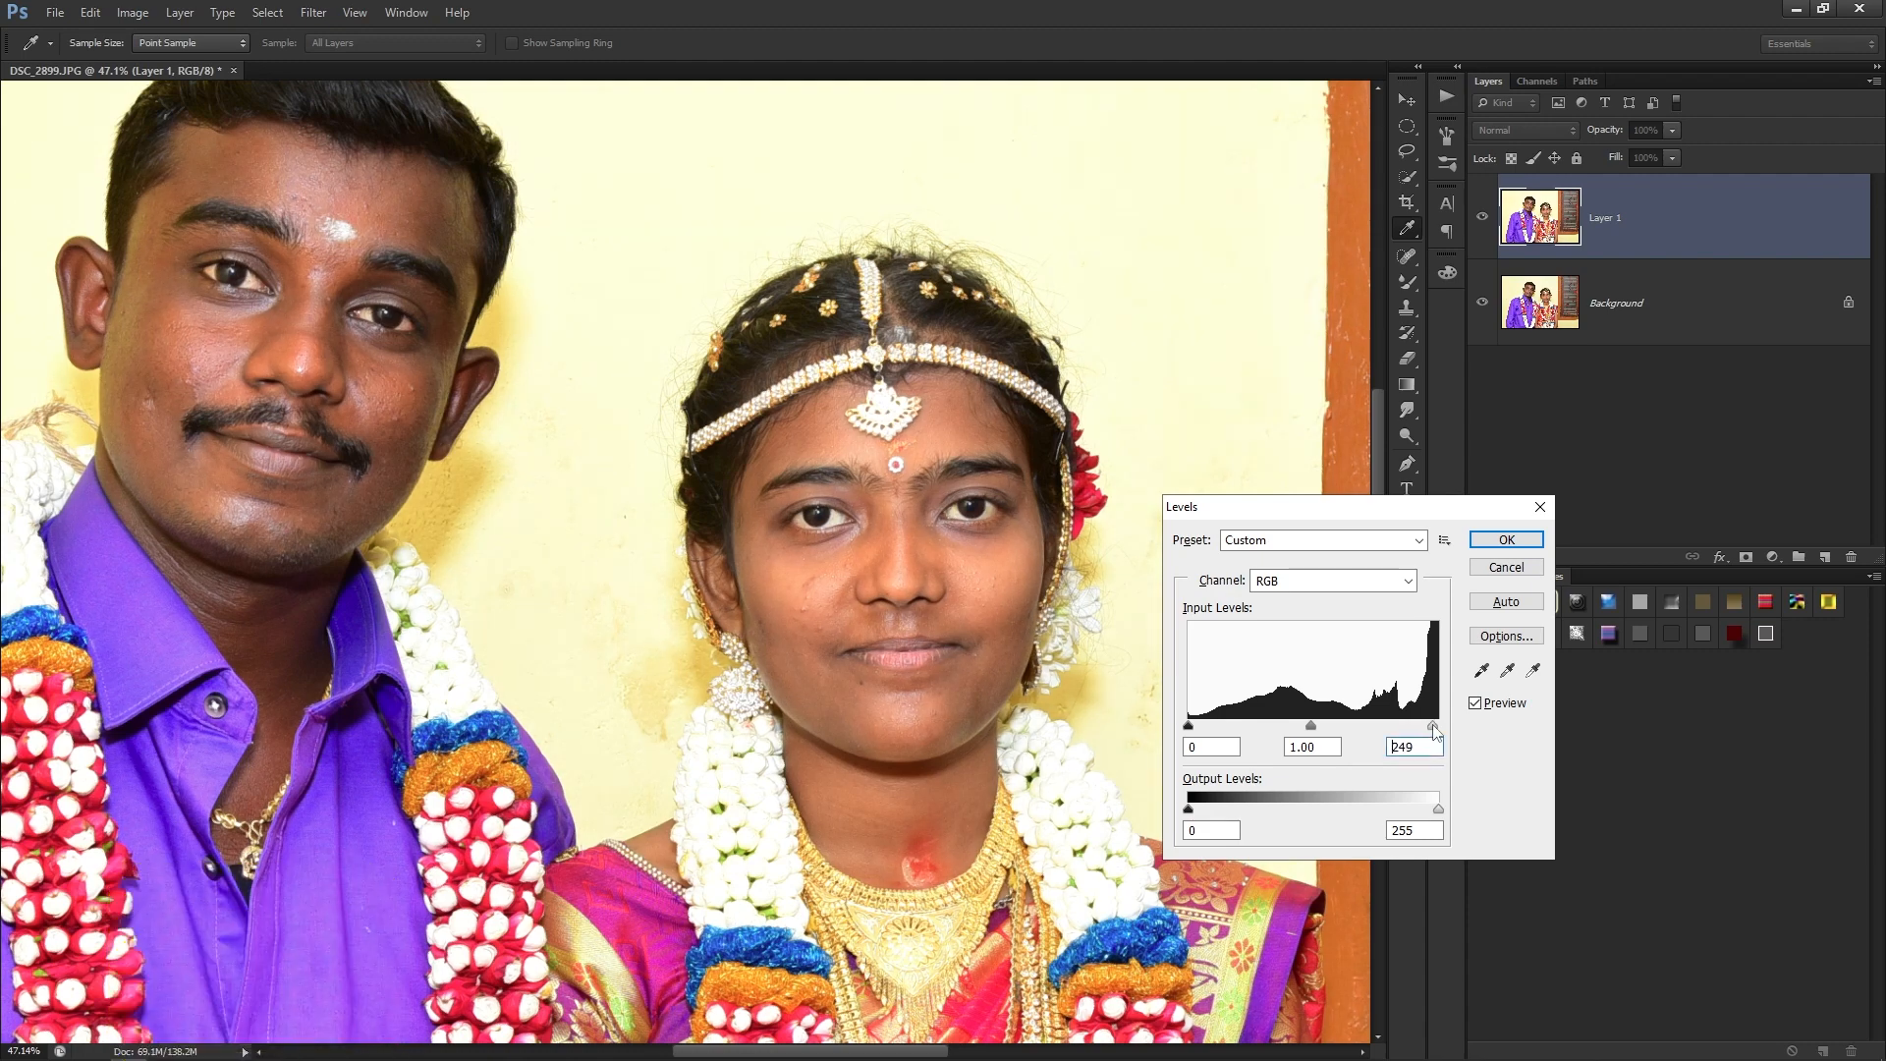
left_click_drag(1311, 733, 1312, 728)
left_click_drag(1188, 727, 1199, 729)
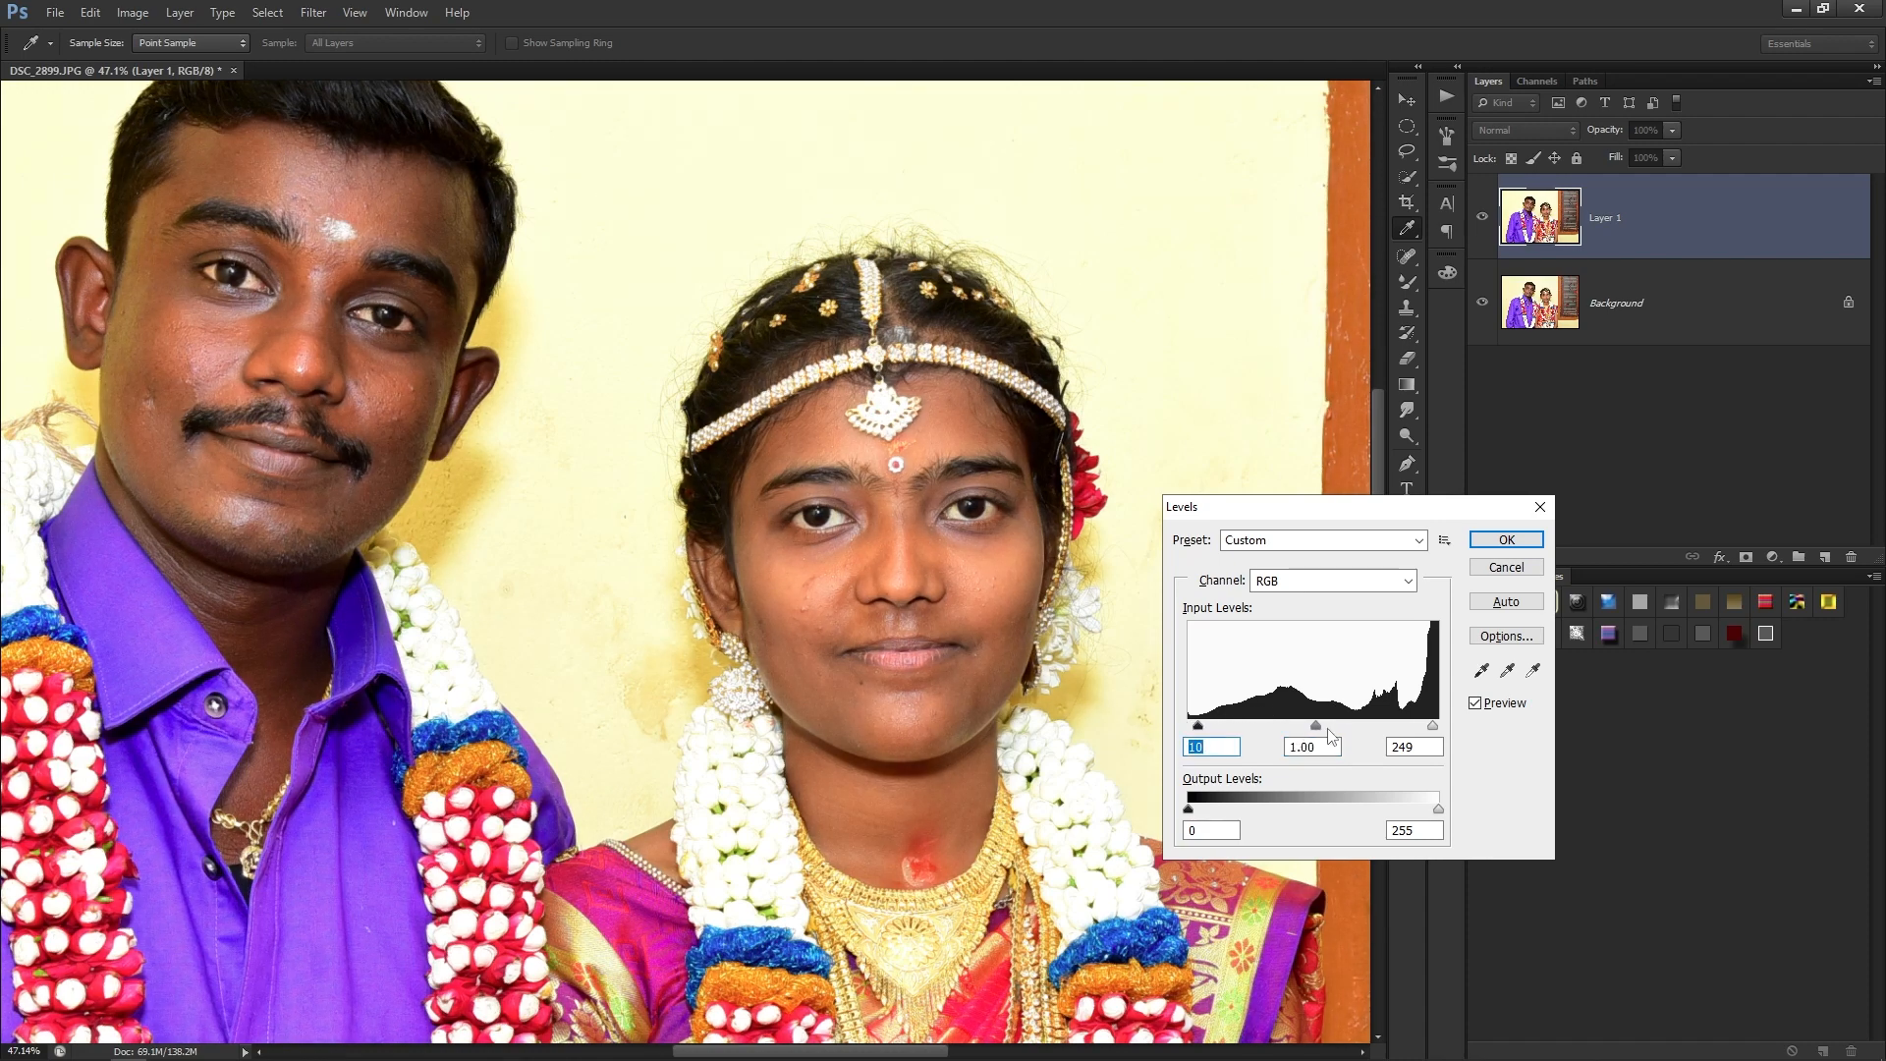
left_click(1309, 729)
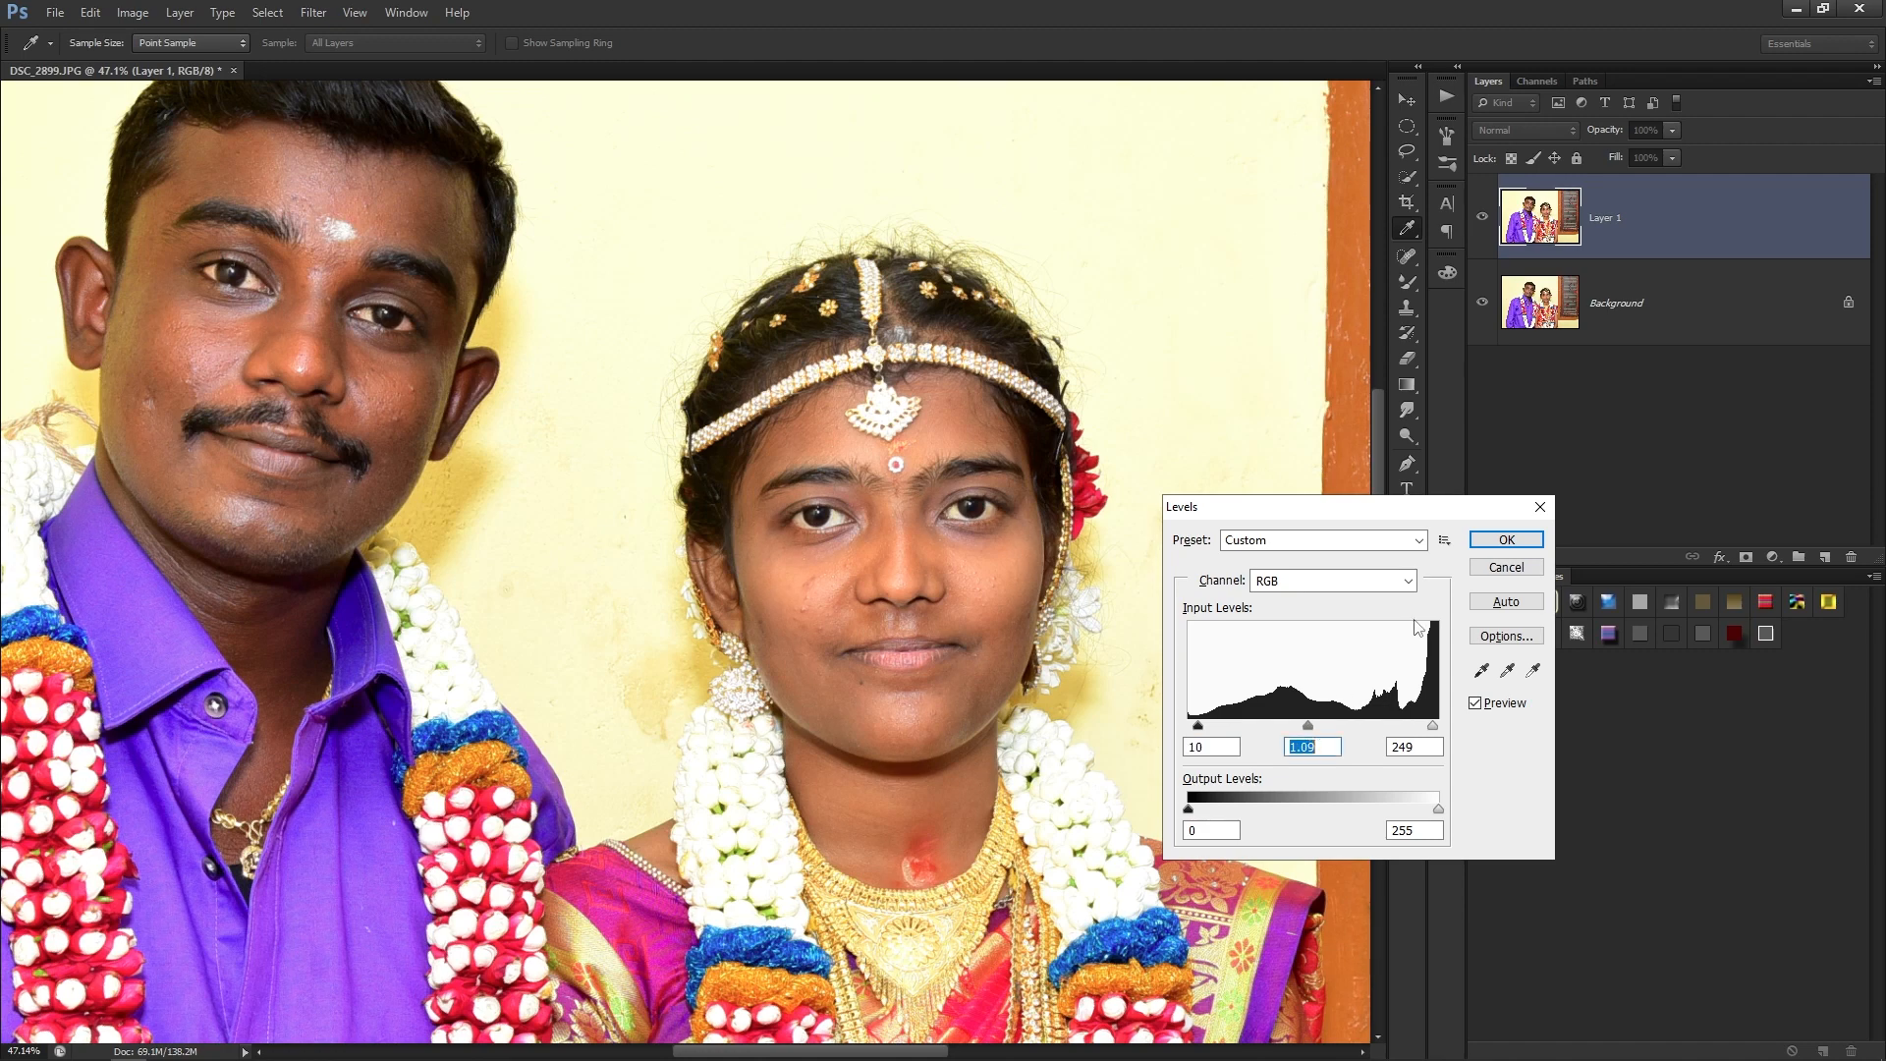
left_click(1475, 704)
left_click(1495, 541)
Apply a slight Brightness/Contrast adjustment to the duplicated layer.
left_click(133, 12)
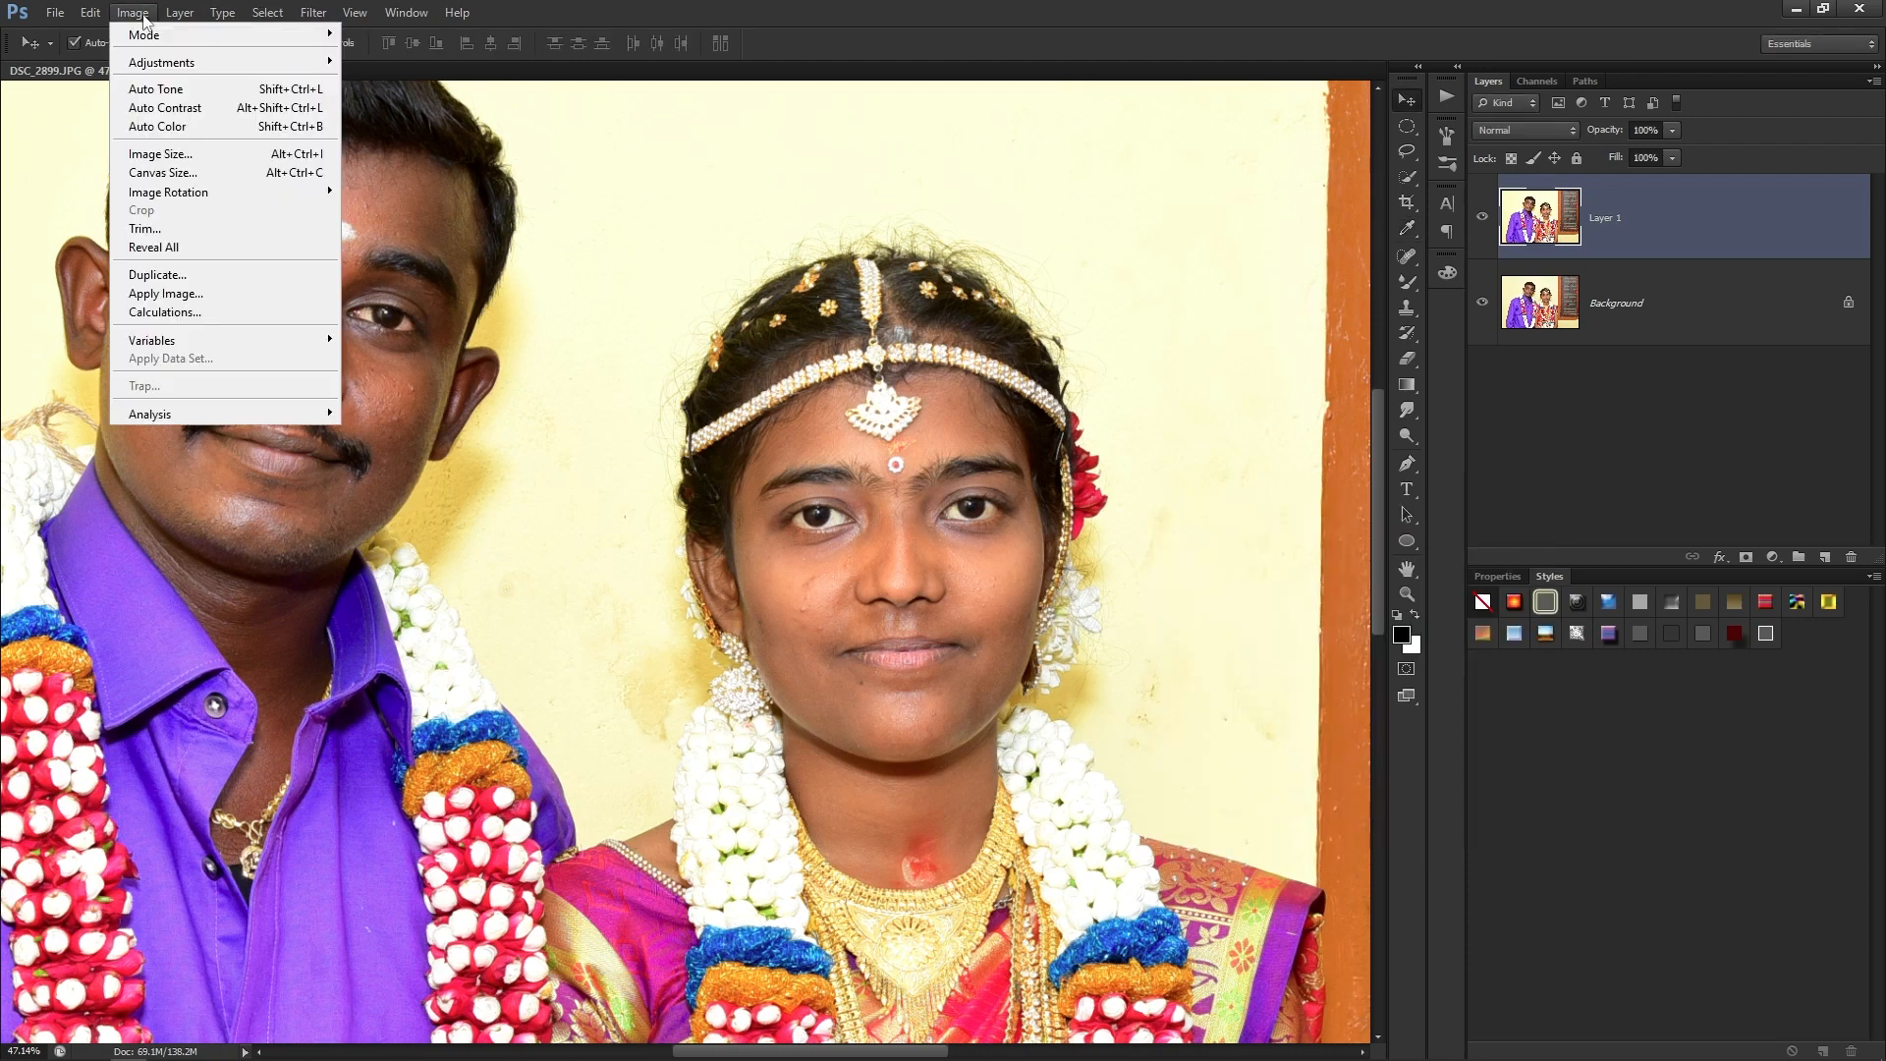
mouse_move(186, 63)
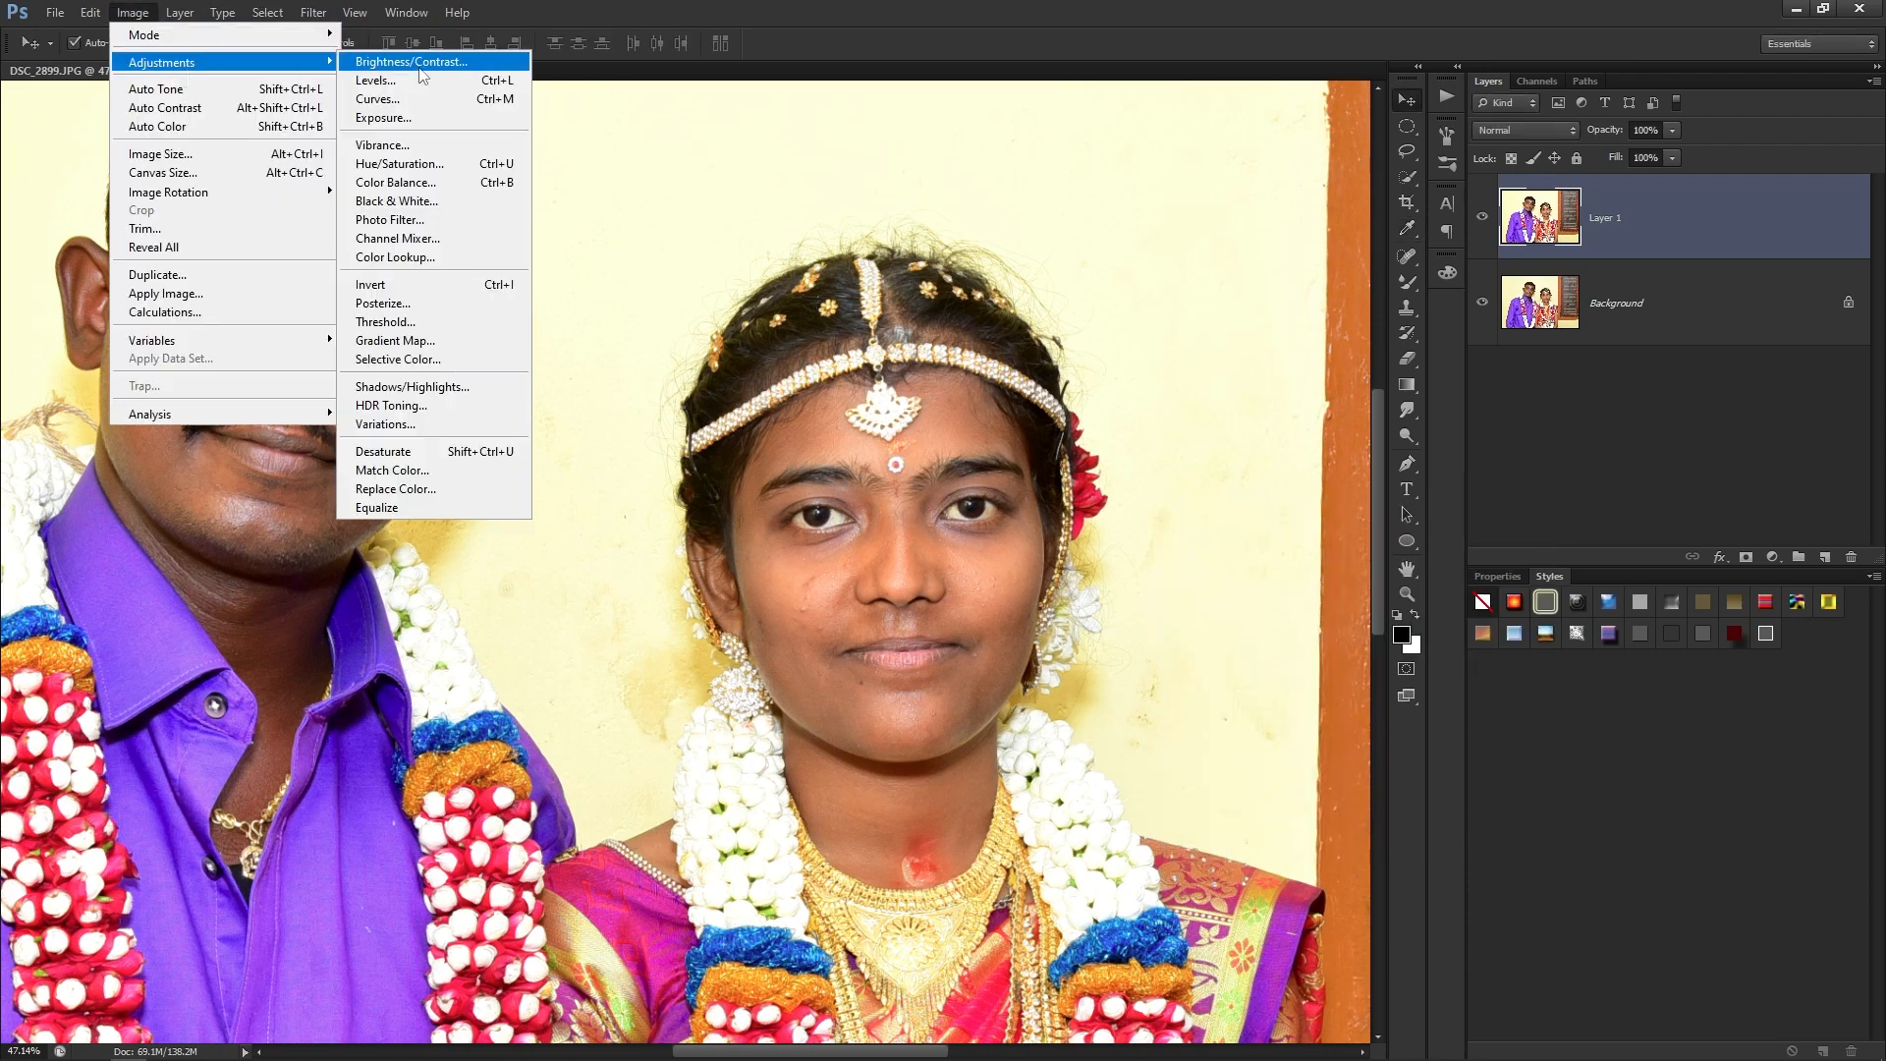
left_click(420, 67)
left_click_drag(972, 302, 1376, 691)
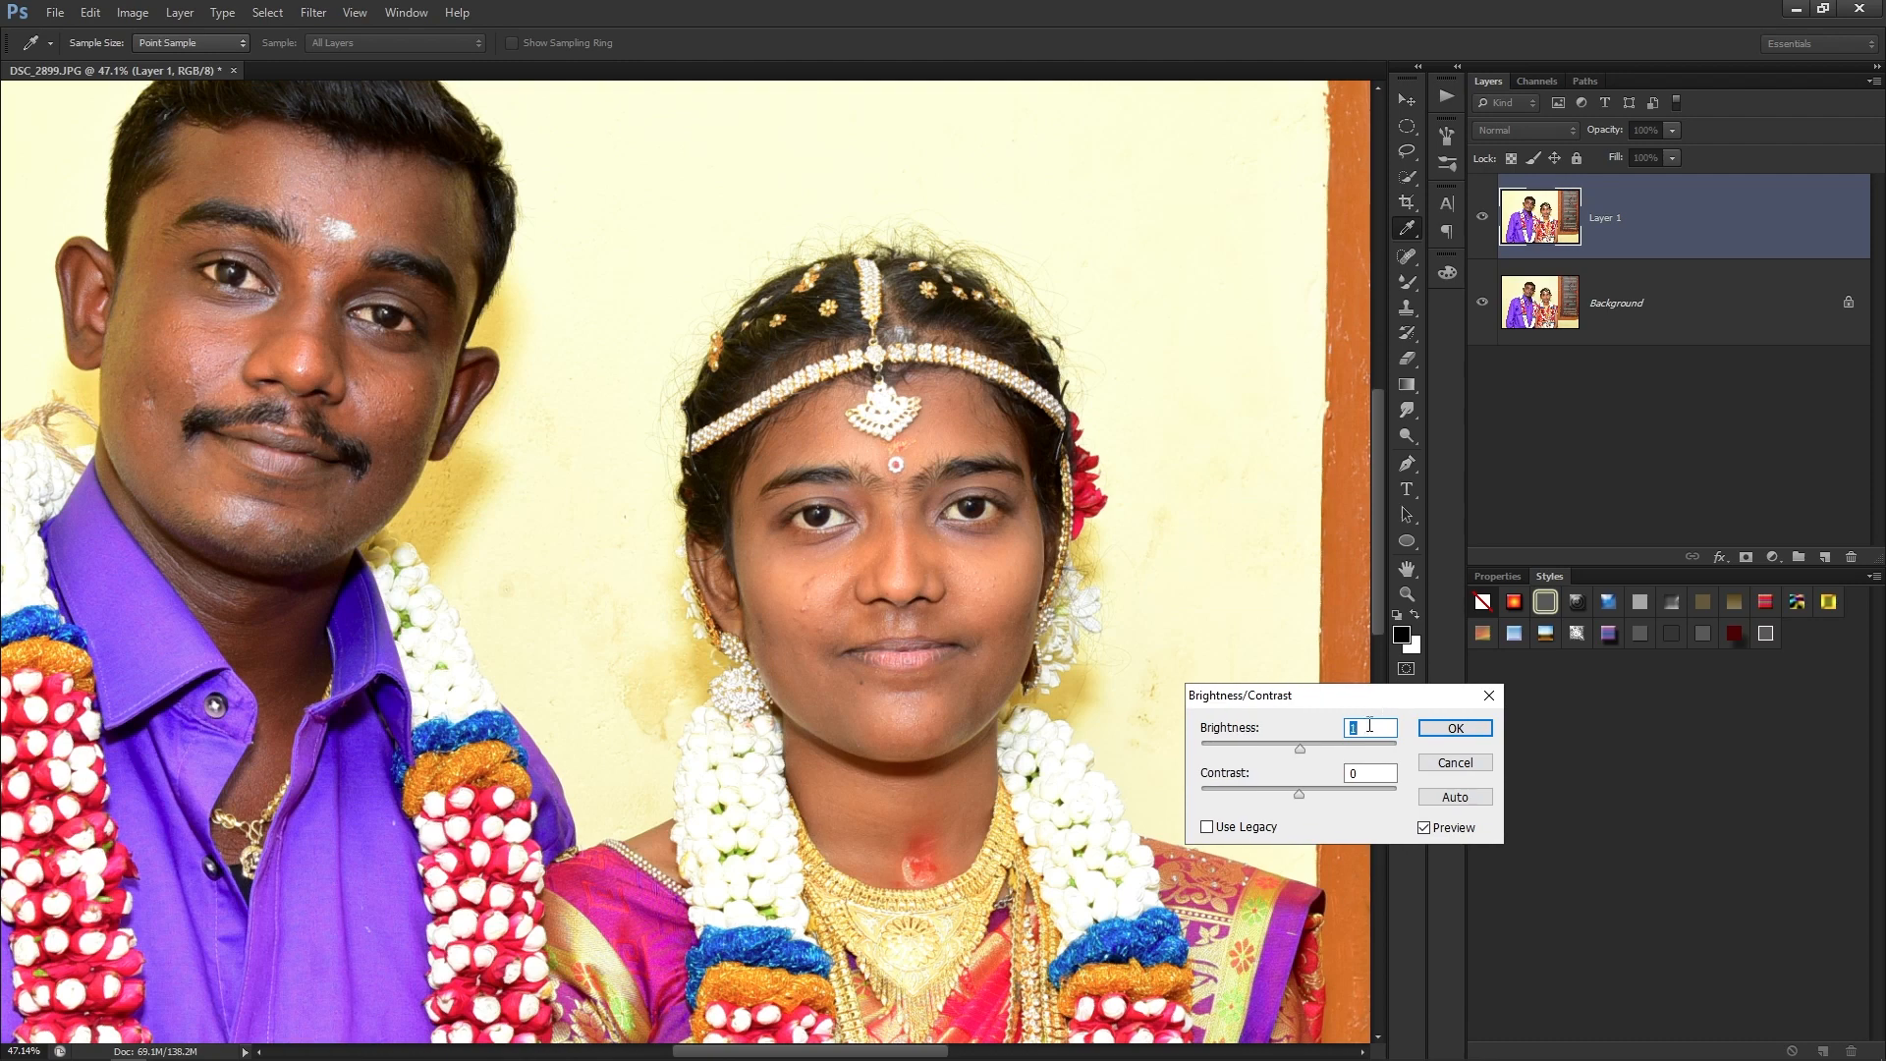
key("Tab")
left_click(1448, 732)
key("v")
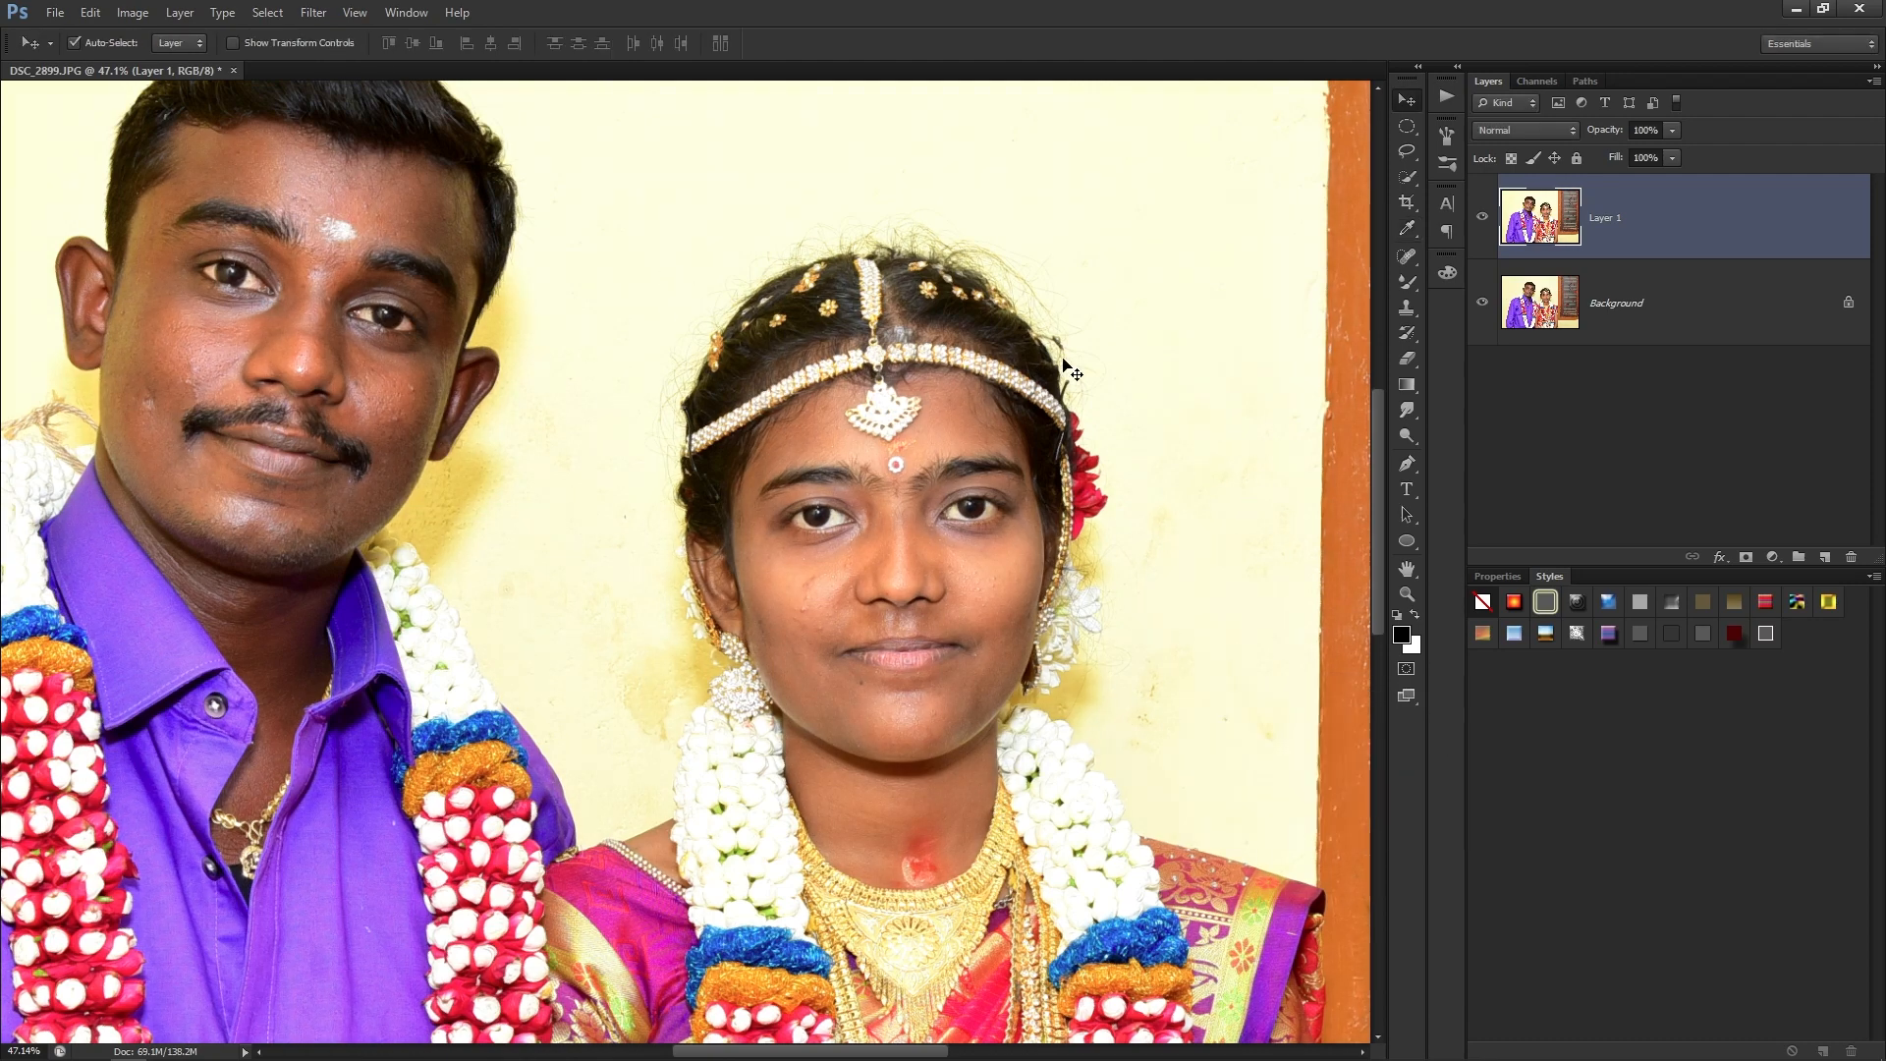
Apply Color Balance to the midtones with color levels -5, -4 and +5, preserving luminosity.
key("ctrl+b")
left_click_drag(977, 278, 1317, 734)
key("Down")
key("Down")
key("Down")
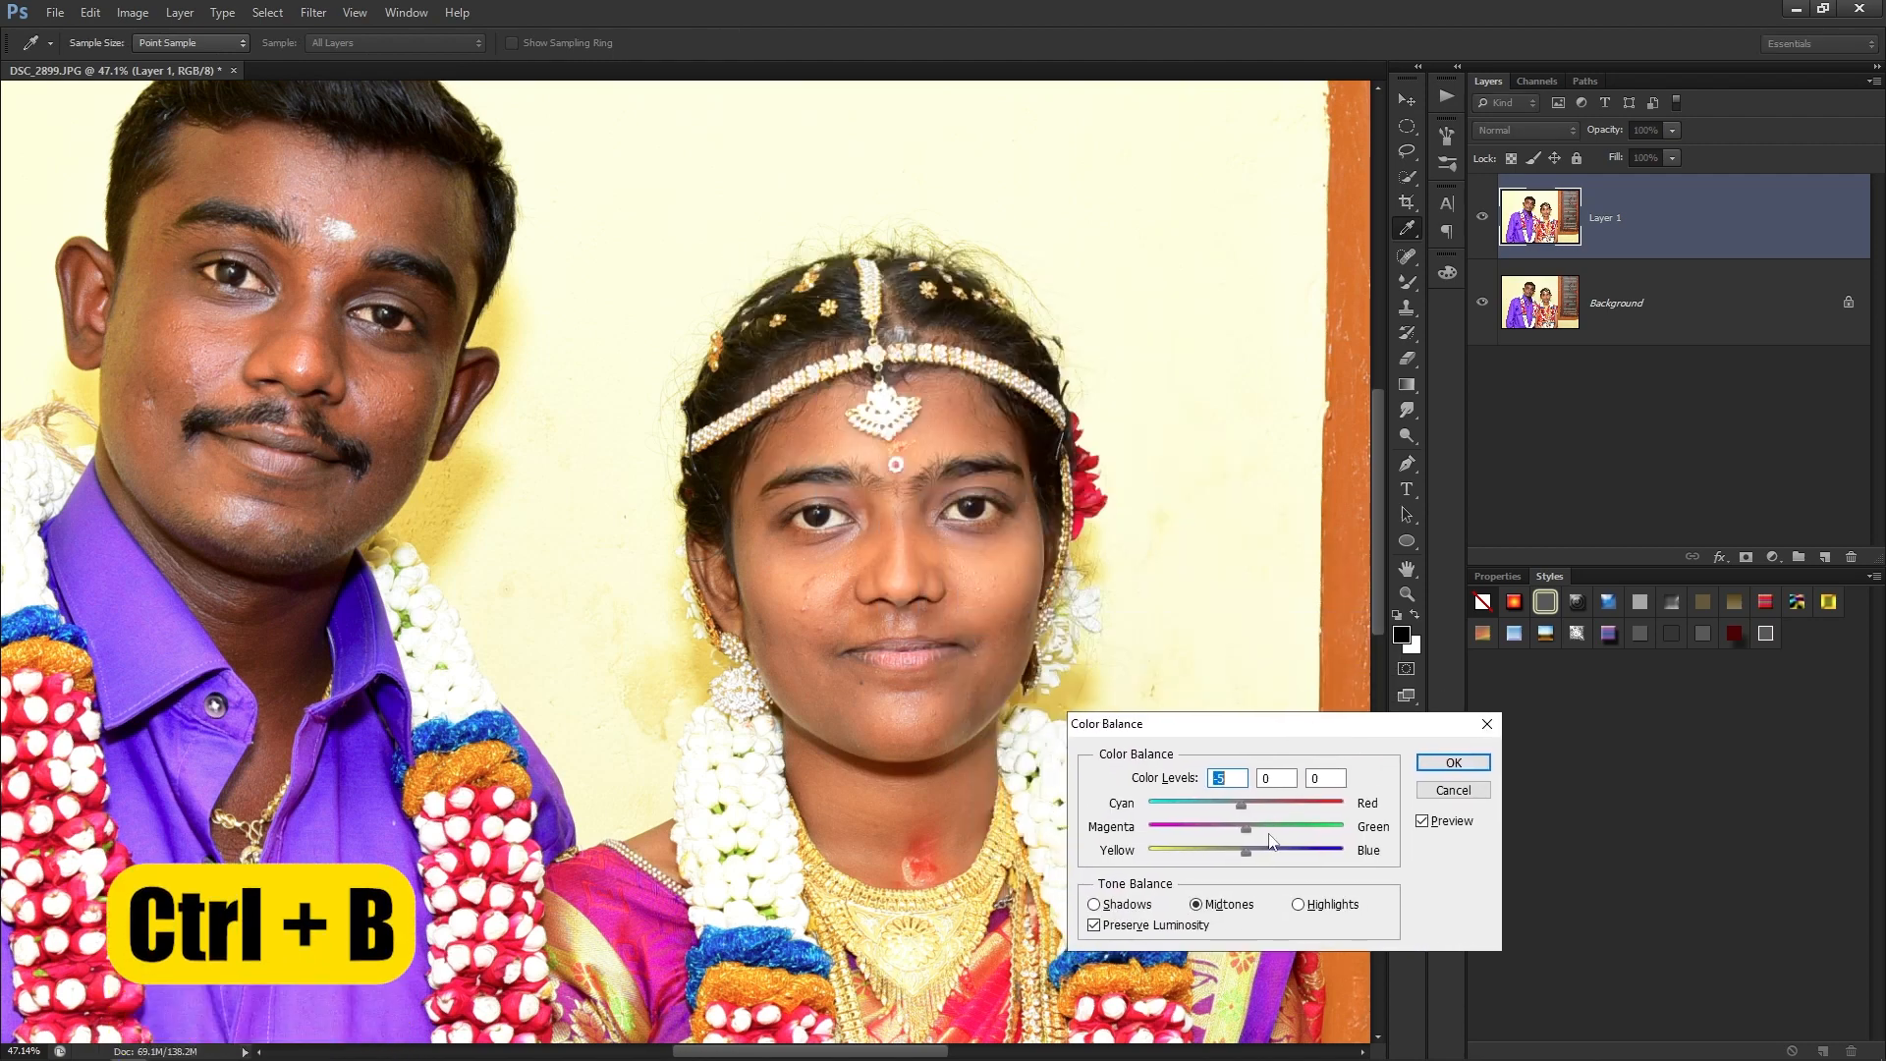
key("Tab")
key("Down")
key("Down")
key("Down")
key("Down")
key("Down")
key("Down")
key("Down")
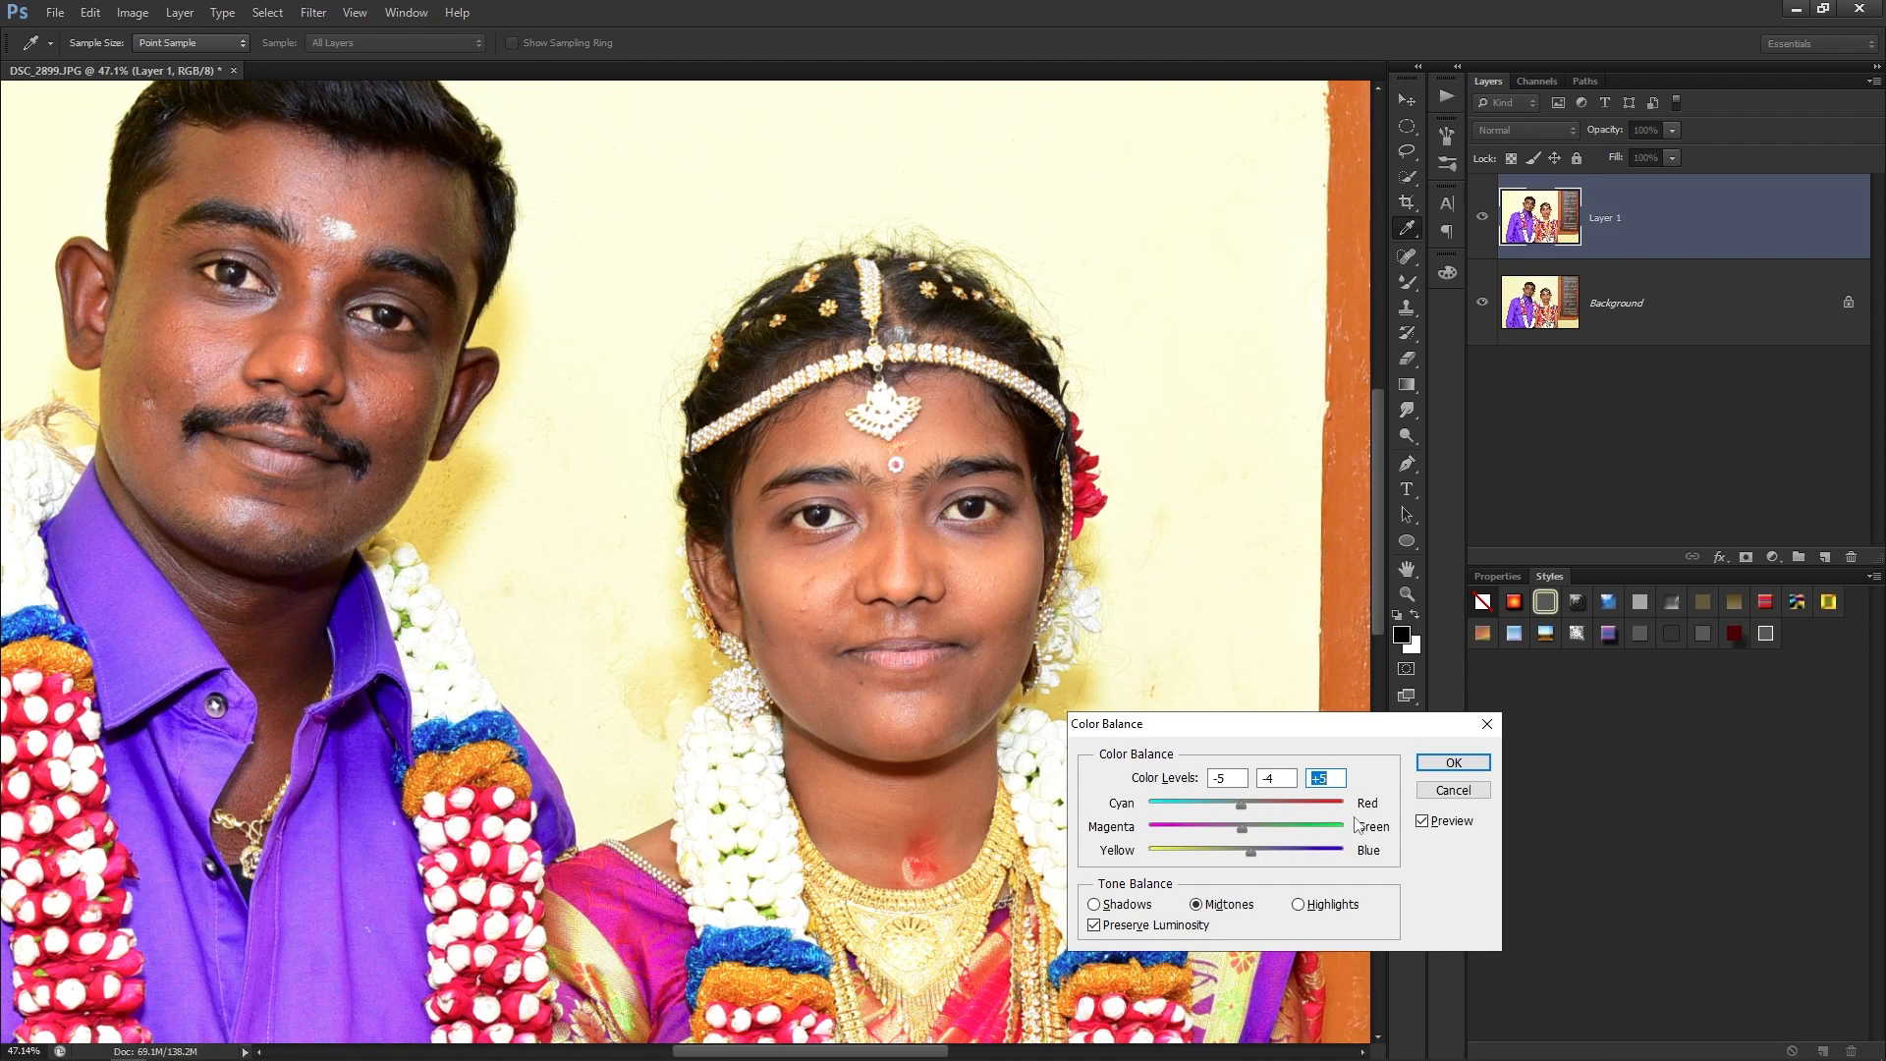
left_click(1453, 762)
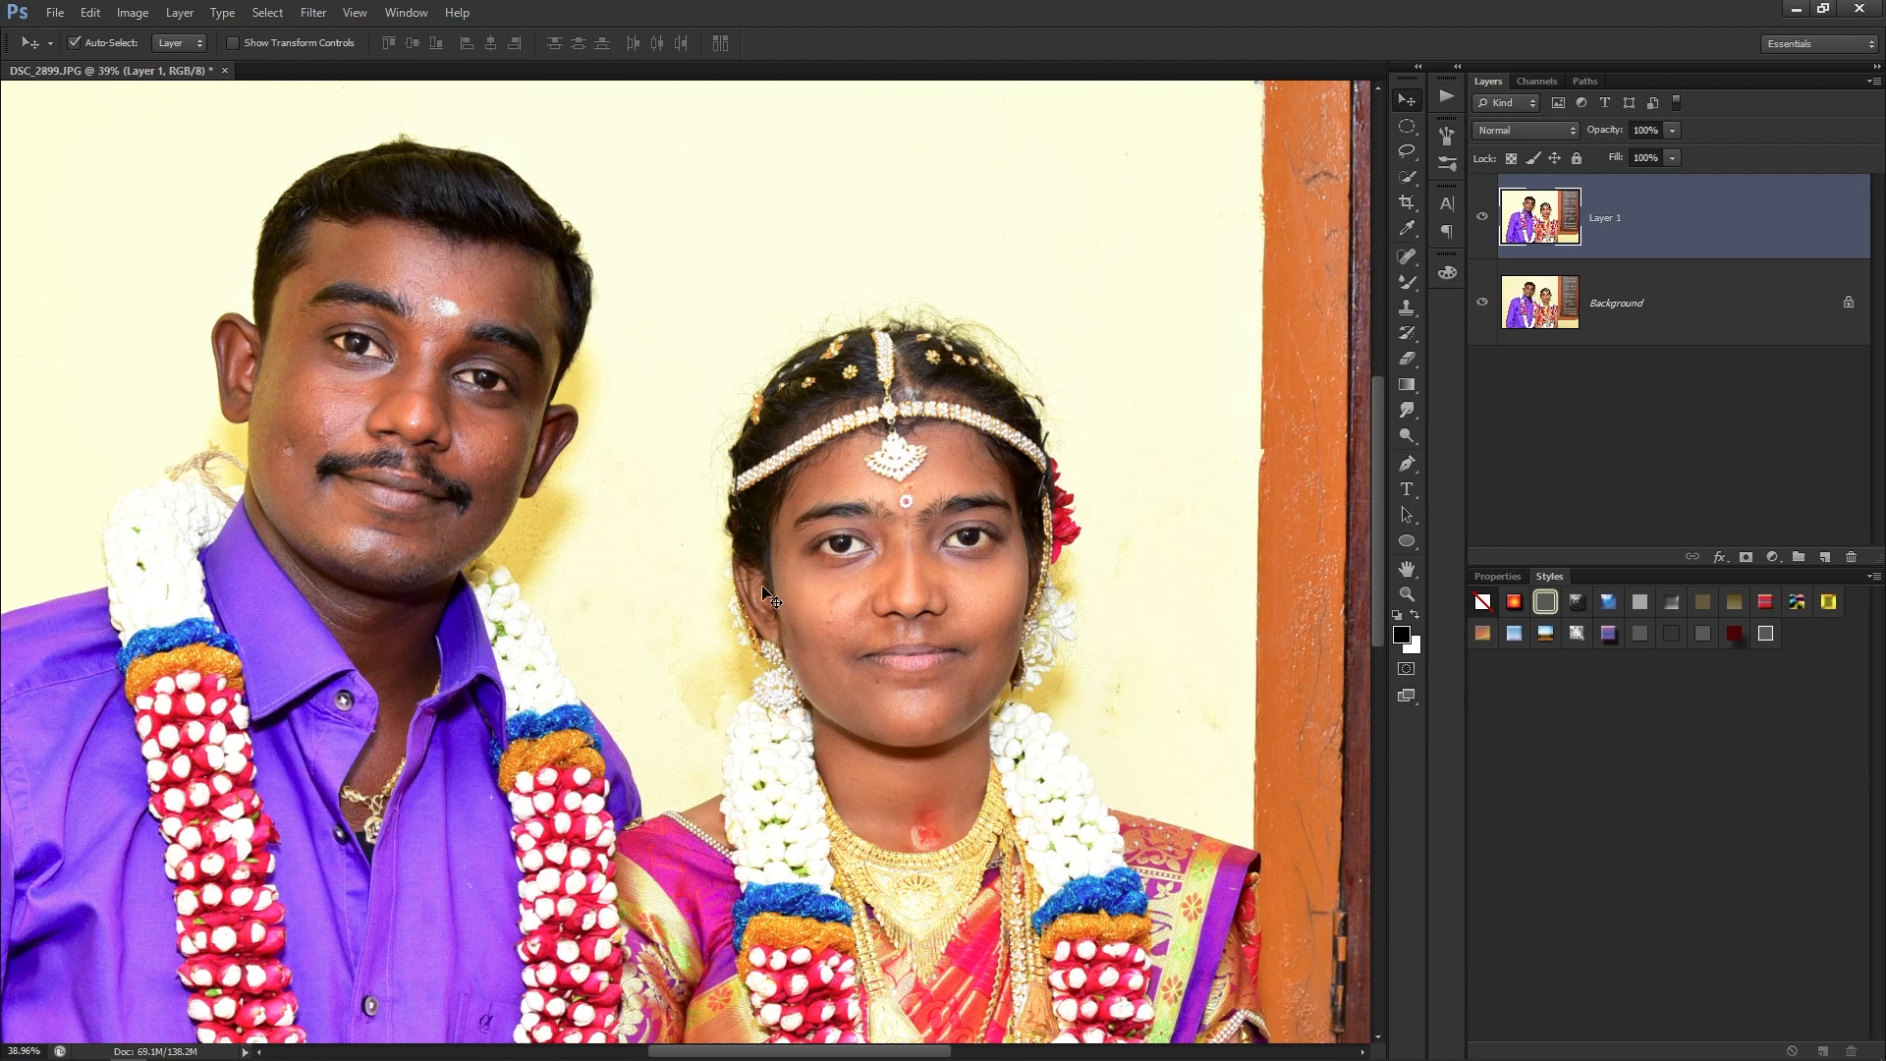
Remove the blemishes on the man's forehead with the content-aware Spot Healing Brush at size 24.
key("j")
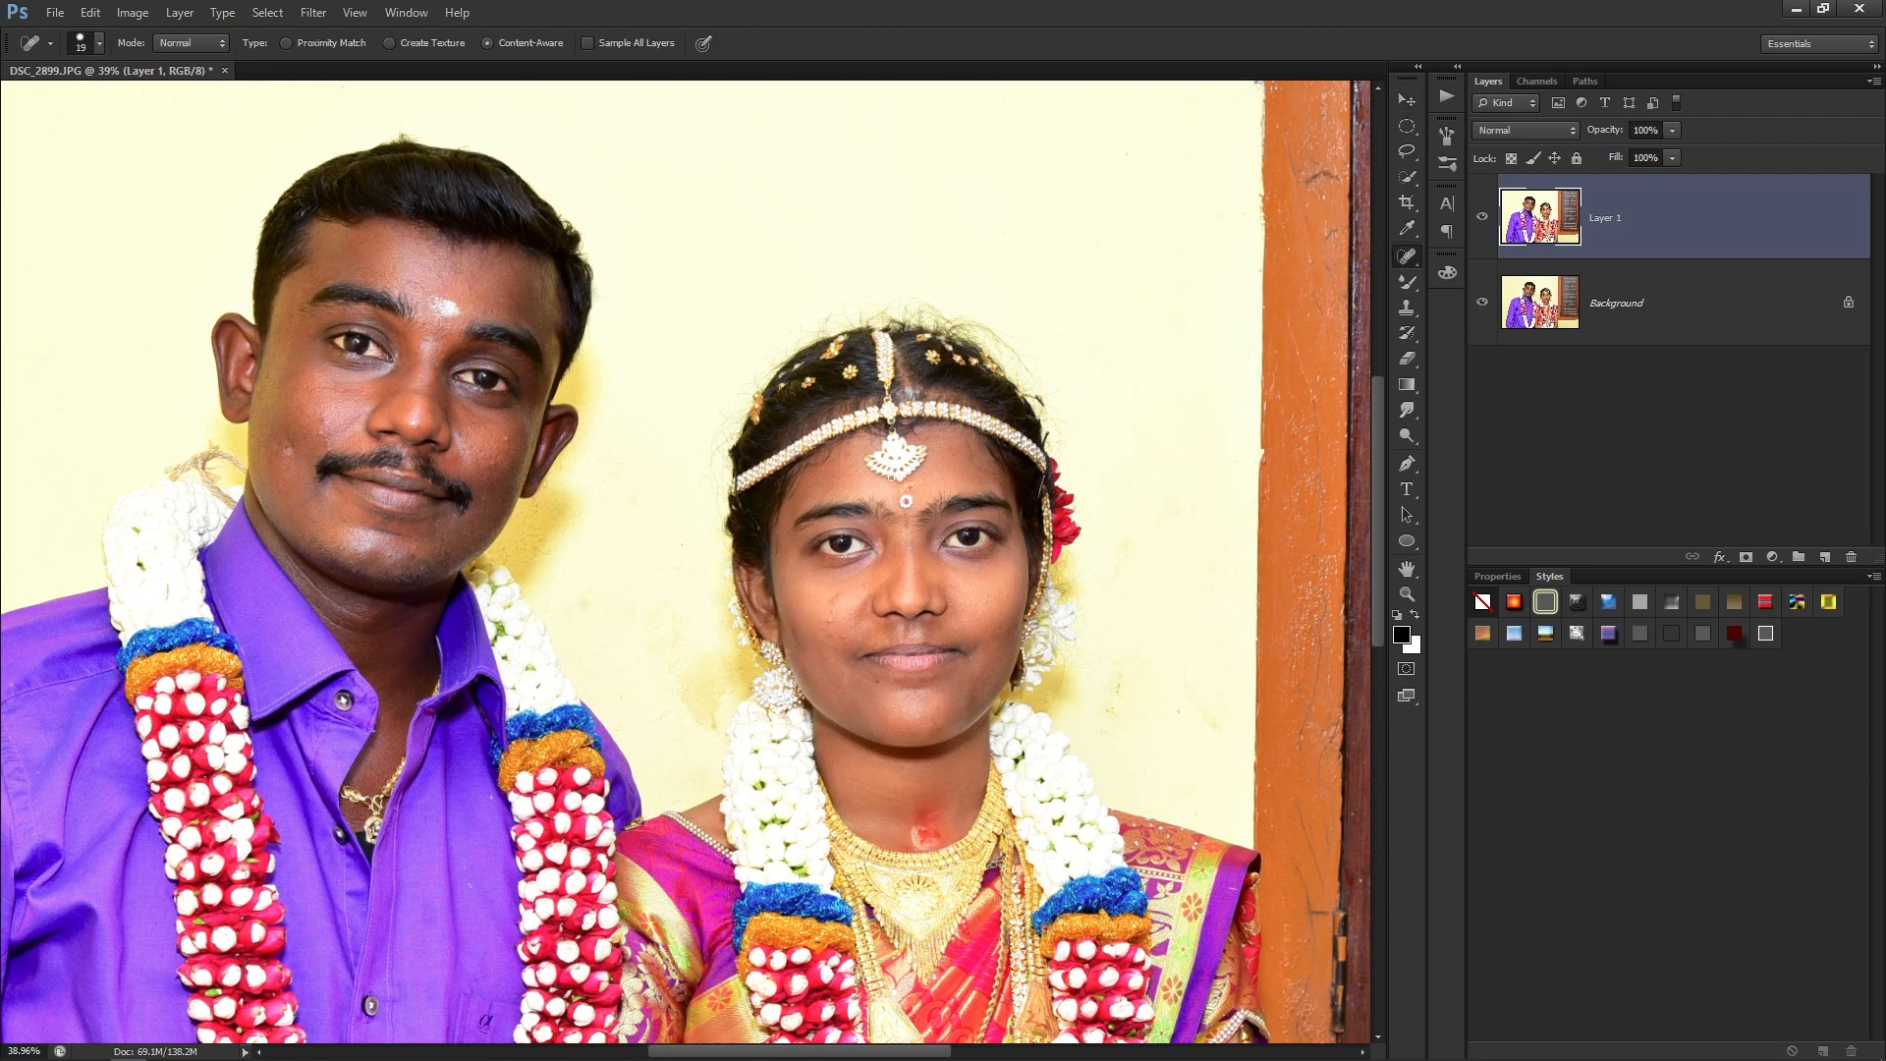
right_click(1408, 257)
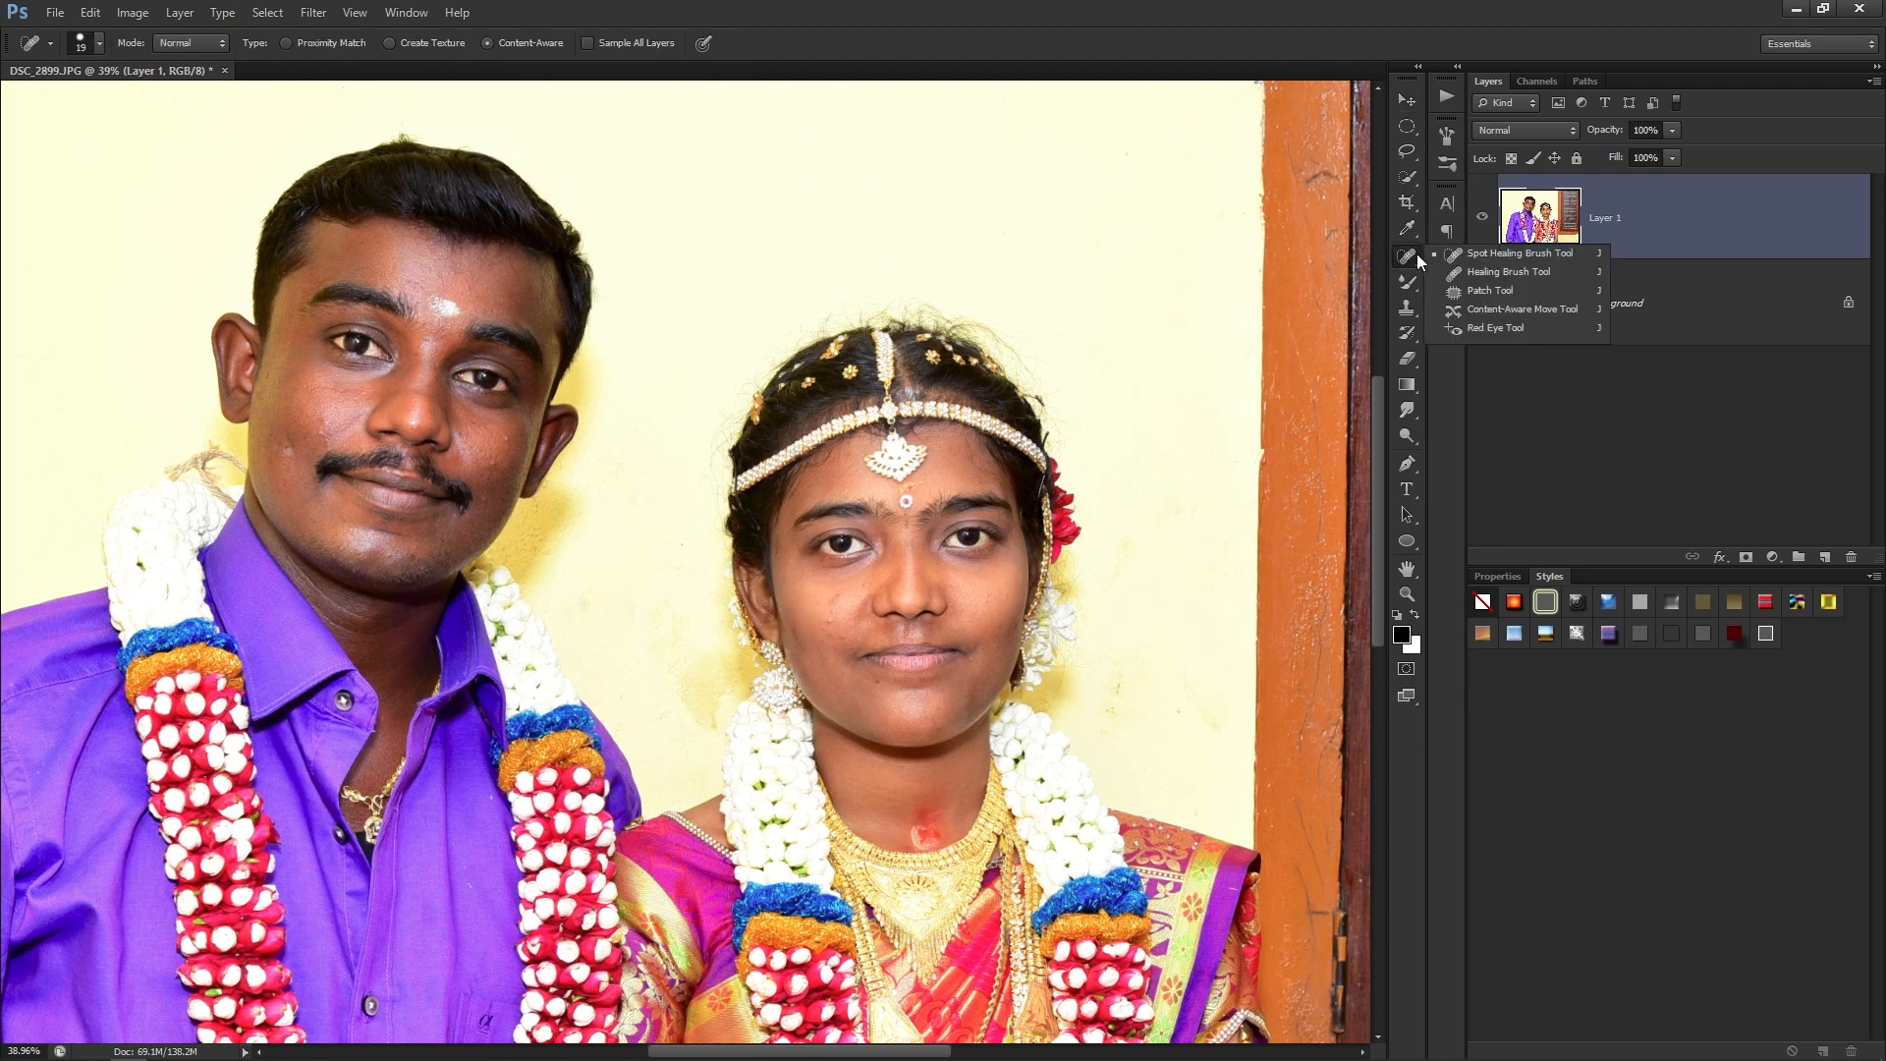
left_click(1485, 257)
left_click_drag(271, 318, 452, 317)
left_click_drag(957, 291, 1011, 566)
left_click_drag(959, 346, 1006, 348)
right_click(1008, 429, "alt")
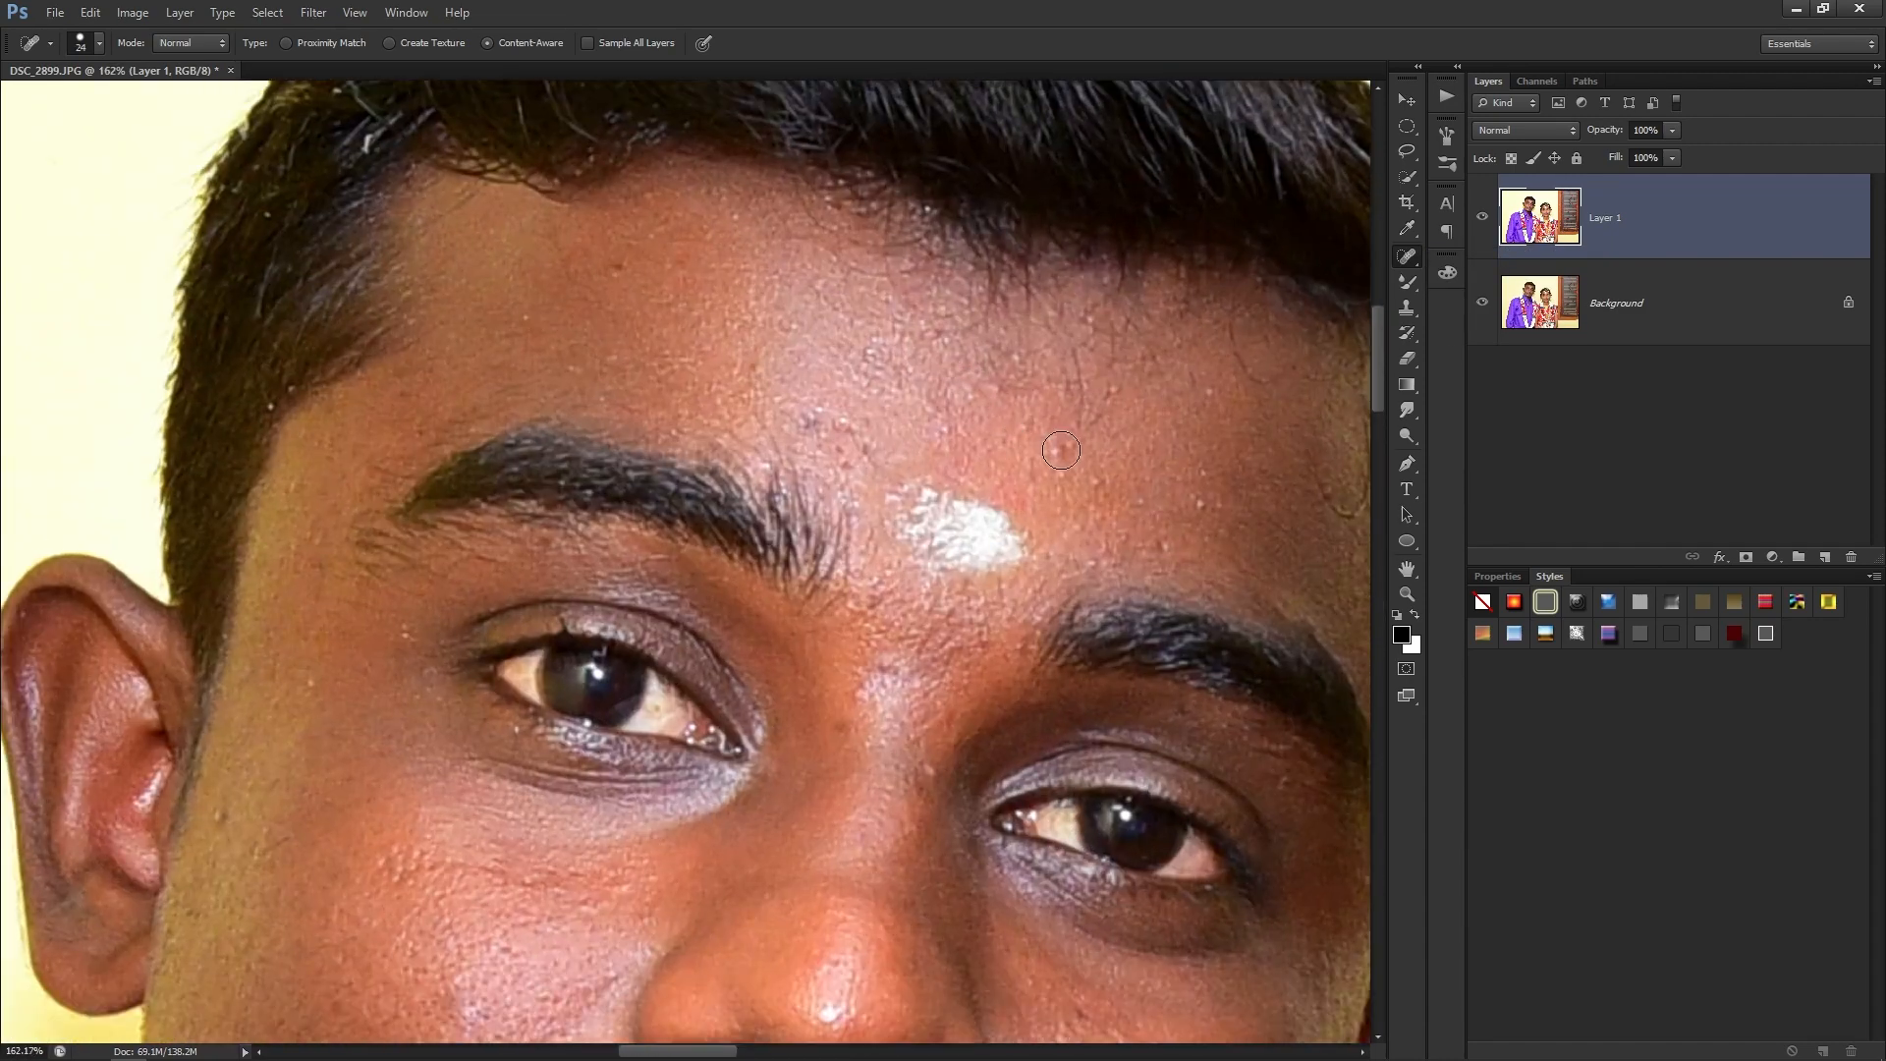
left_click(1060, 451)
left_click(1097, 491)
left_click(1154, 539)
left_click_drag(1201, 507, 1199, 487)
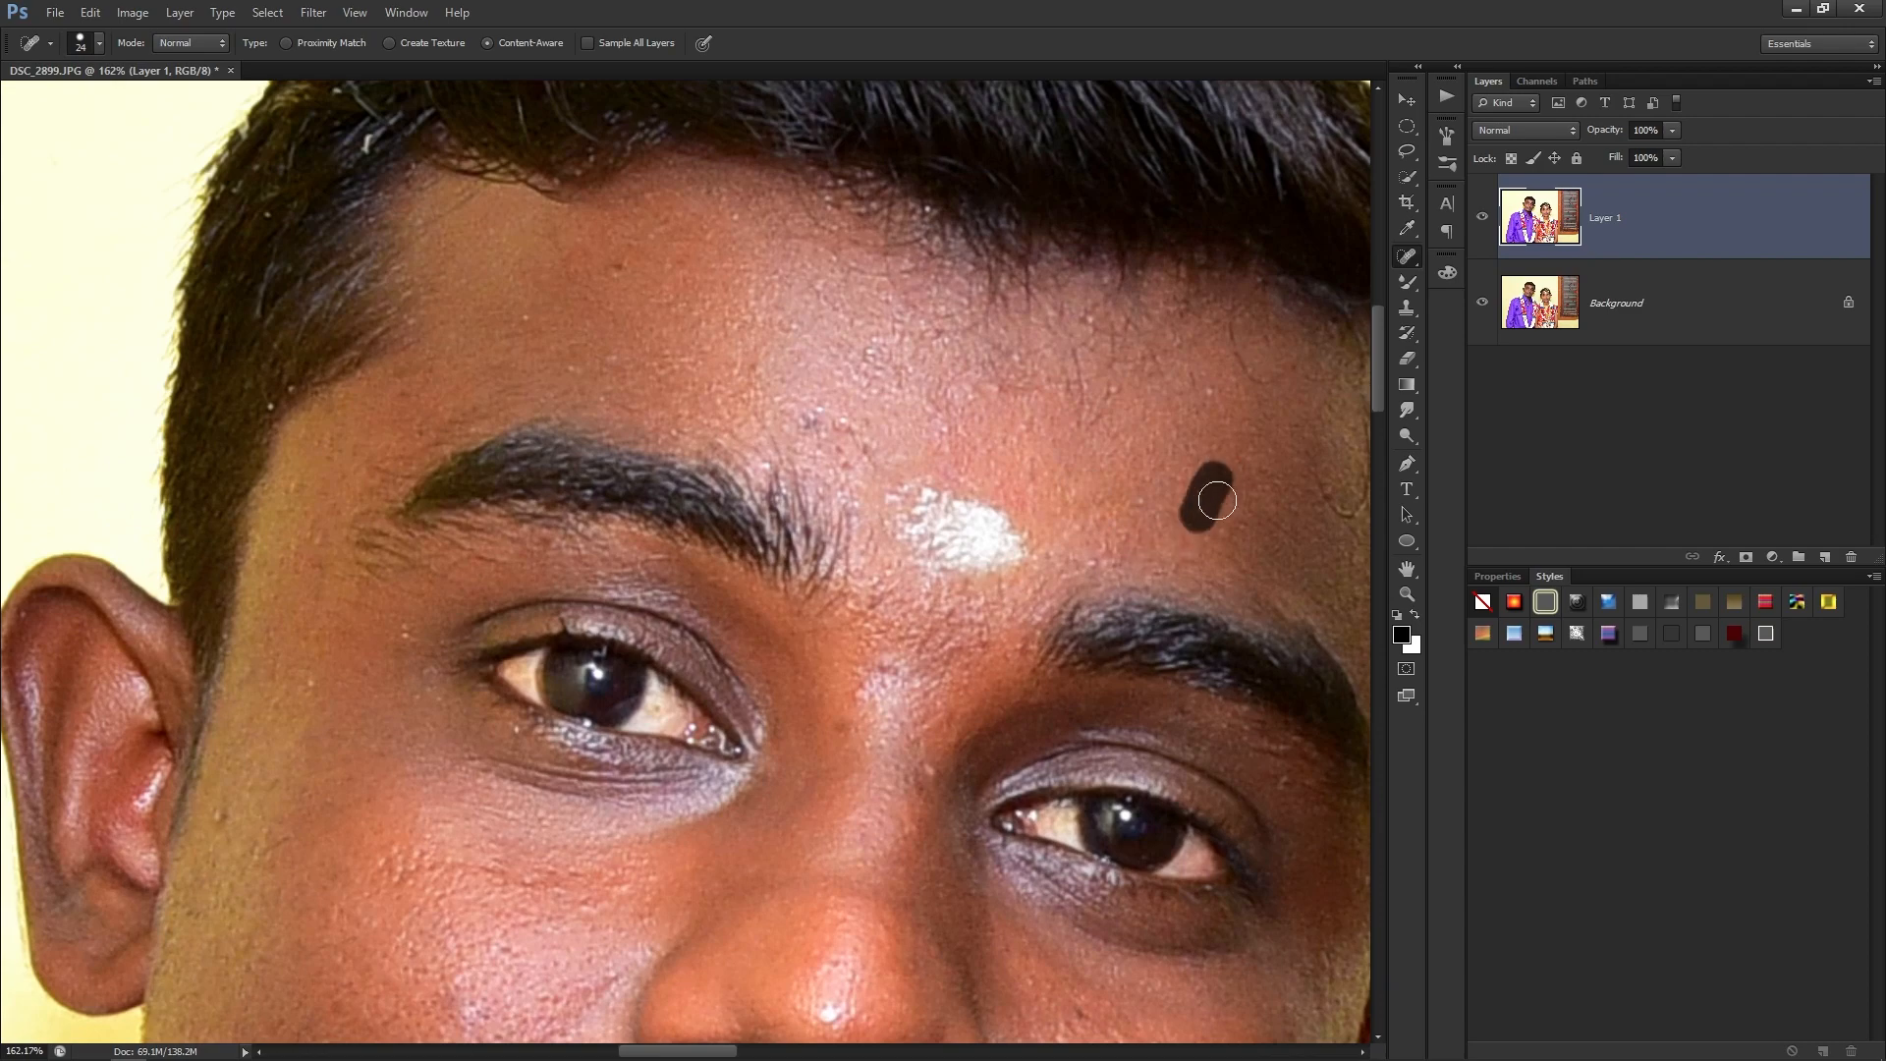
left_click_drag(868, 416, 803, 416)
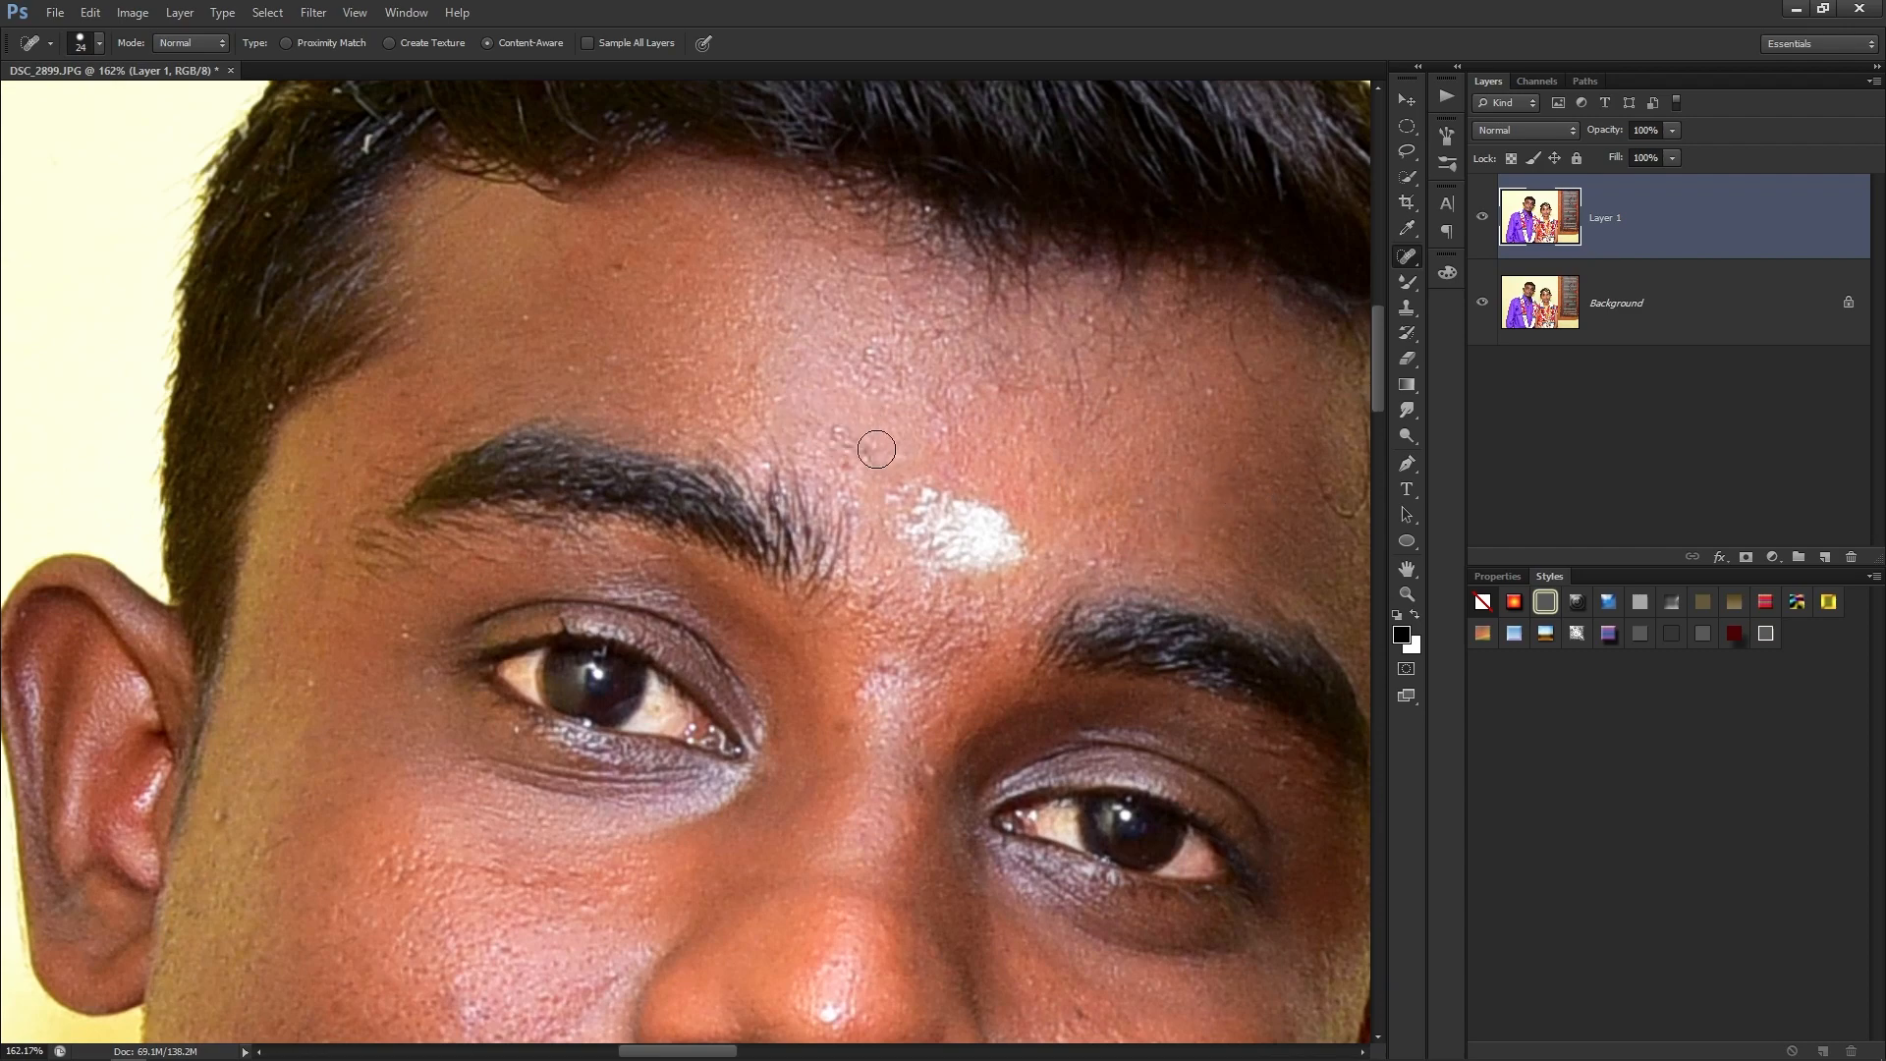
left_click_drag(902, 330, 979, 355)
left_click_drag(608, 263, 635, 290)
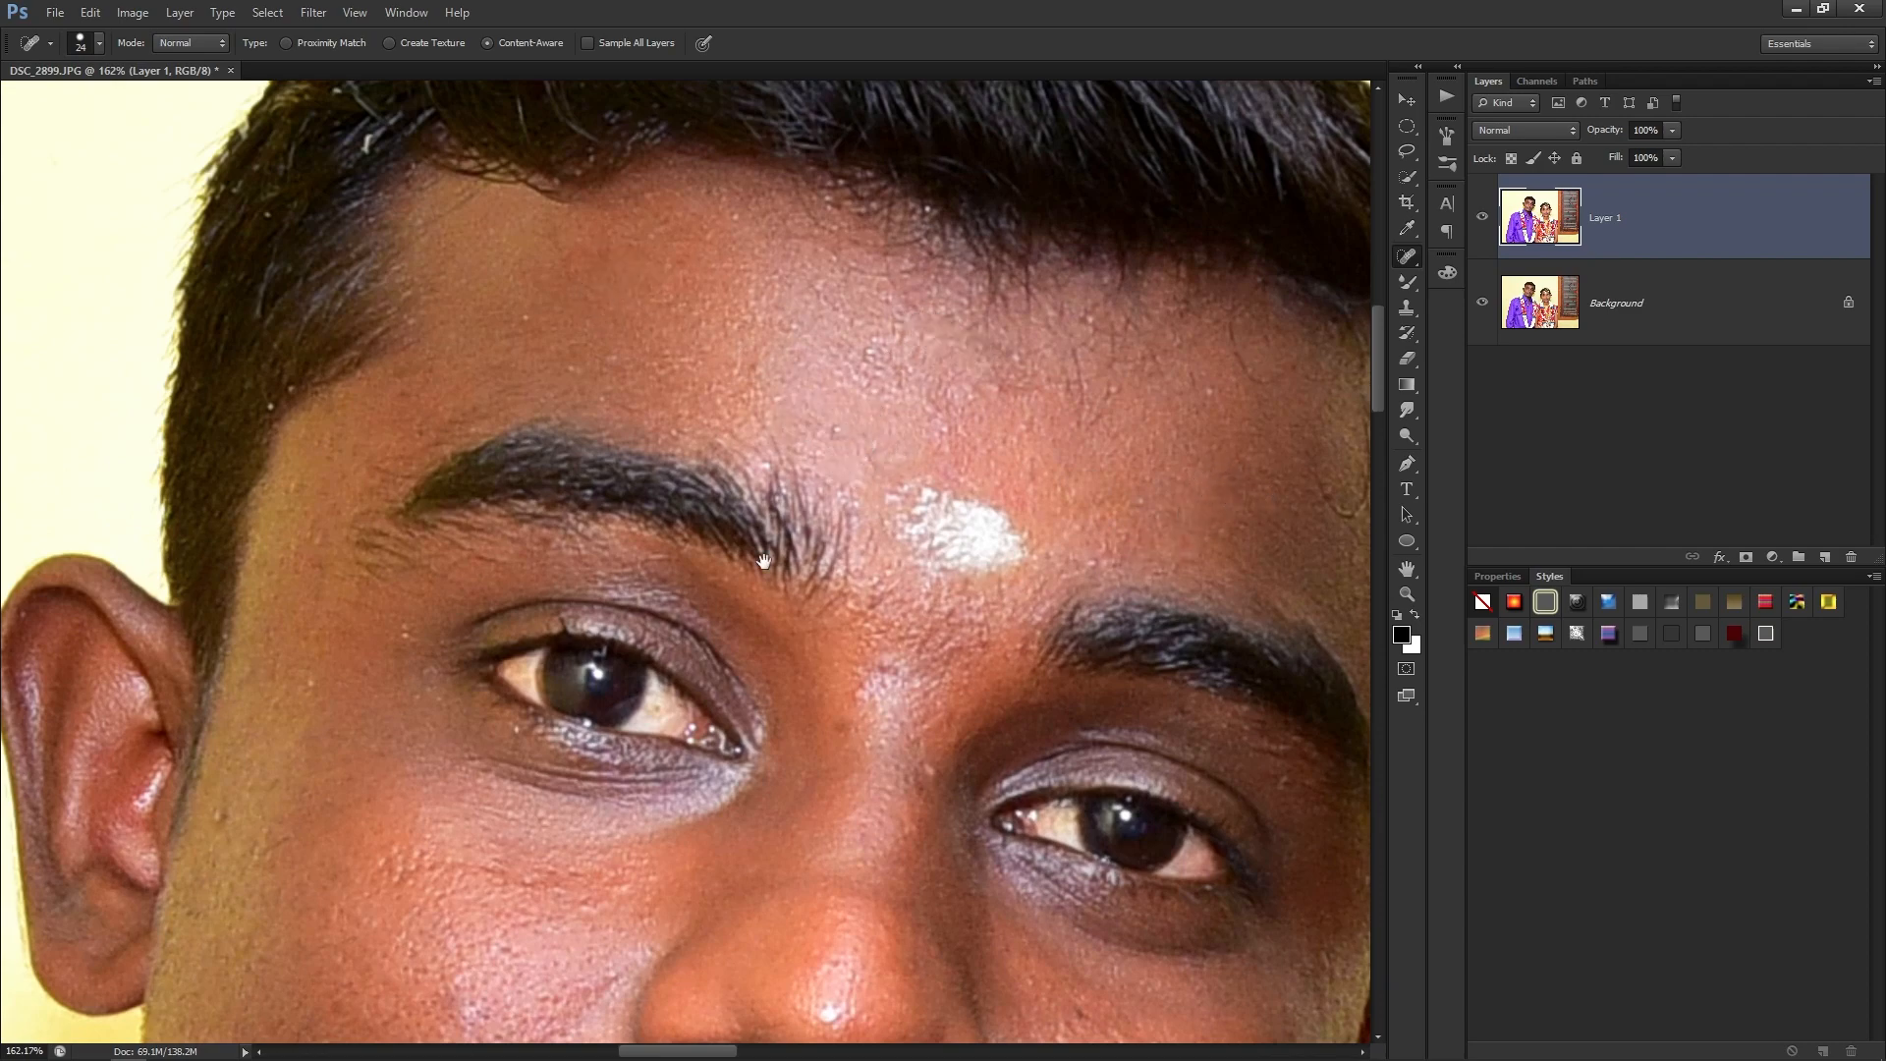
Heal the spots on the bridge of the man's nose and on his cheek beside the visible ear in the picture's right half.
mouse_move(916, 764)
left_mouse_down()
mouse_move(874, 505)
mouse_move(882, 545)
left_mouse_up()
left_click(808, 454)
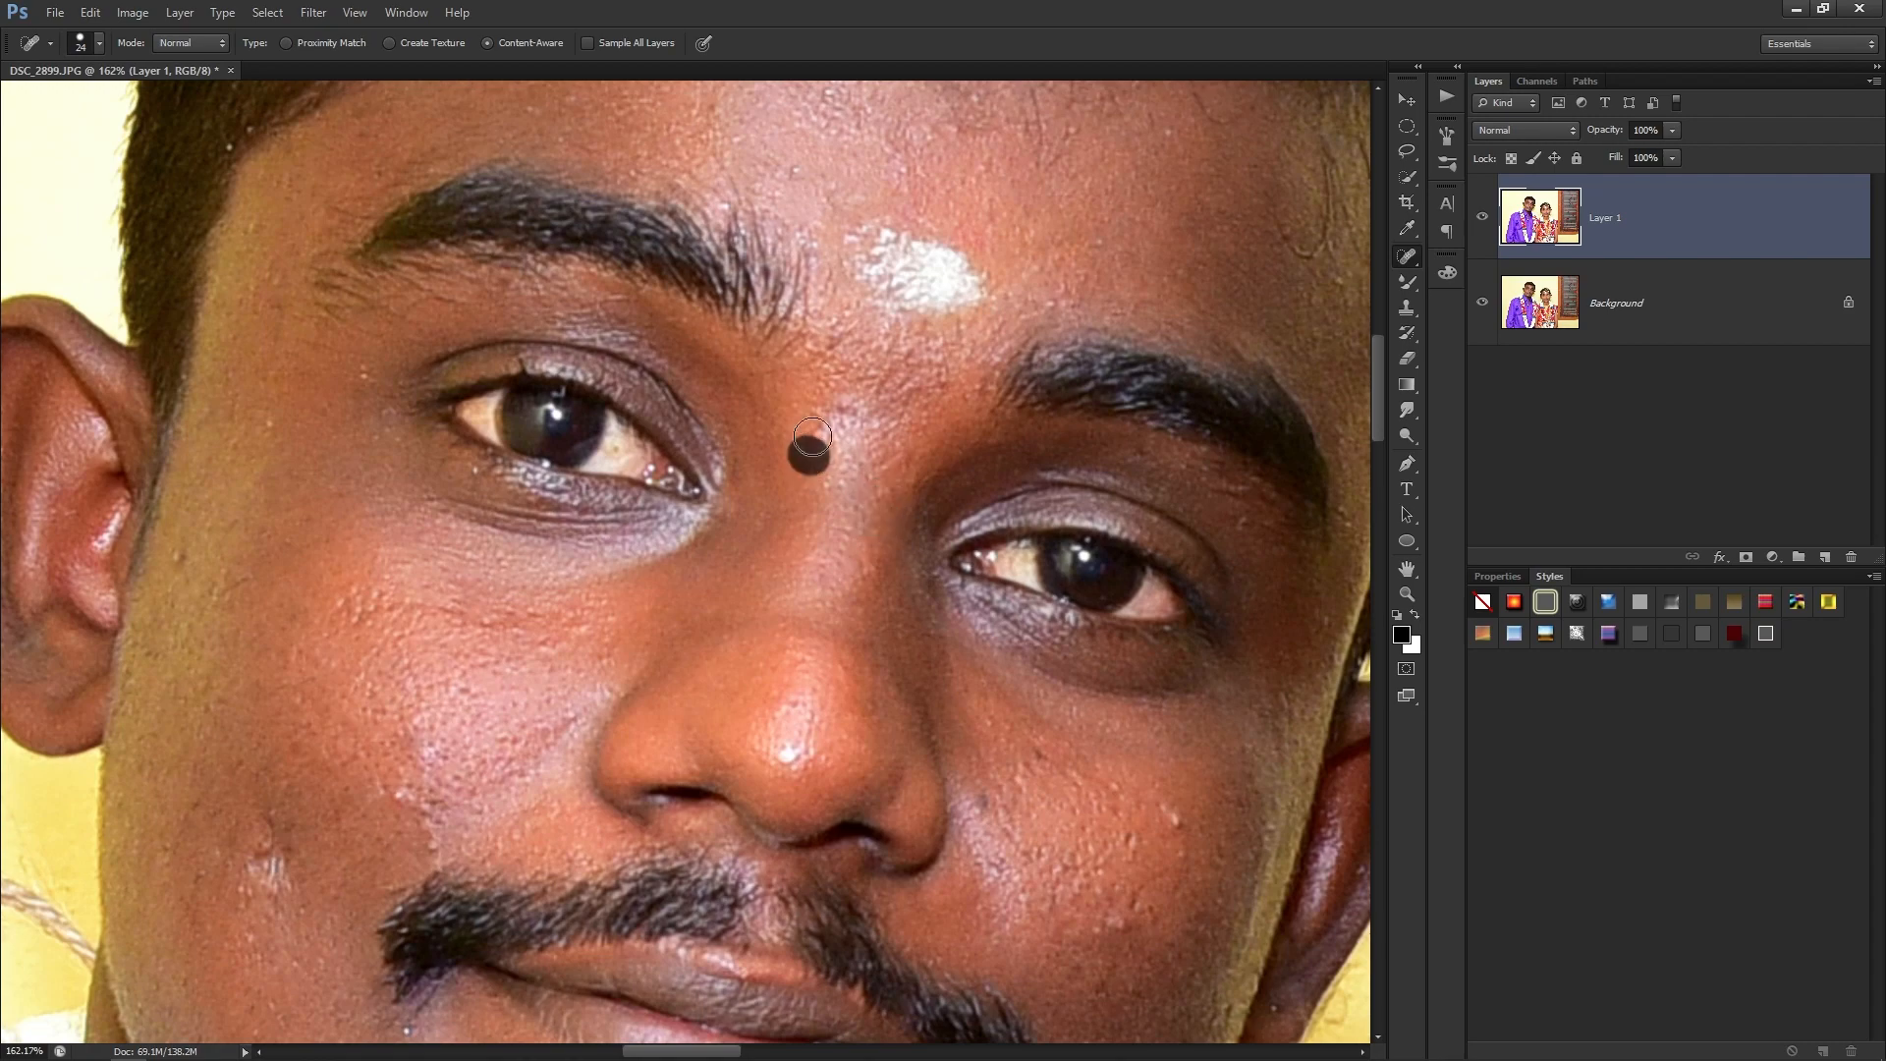
left_click_drag(835, 416, 777, 452)
left_click_drag(943, 579, 815, 305)
left_click(1046, 553)
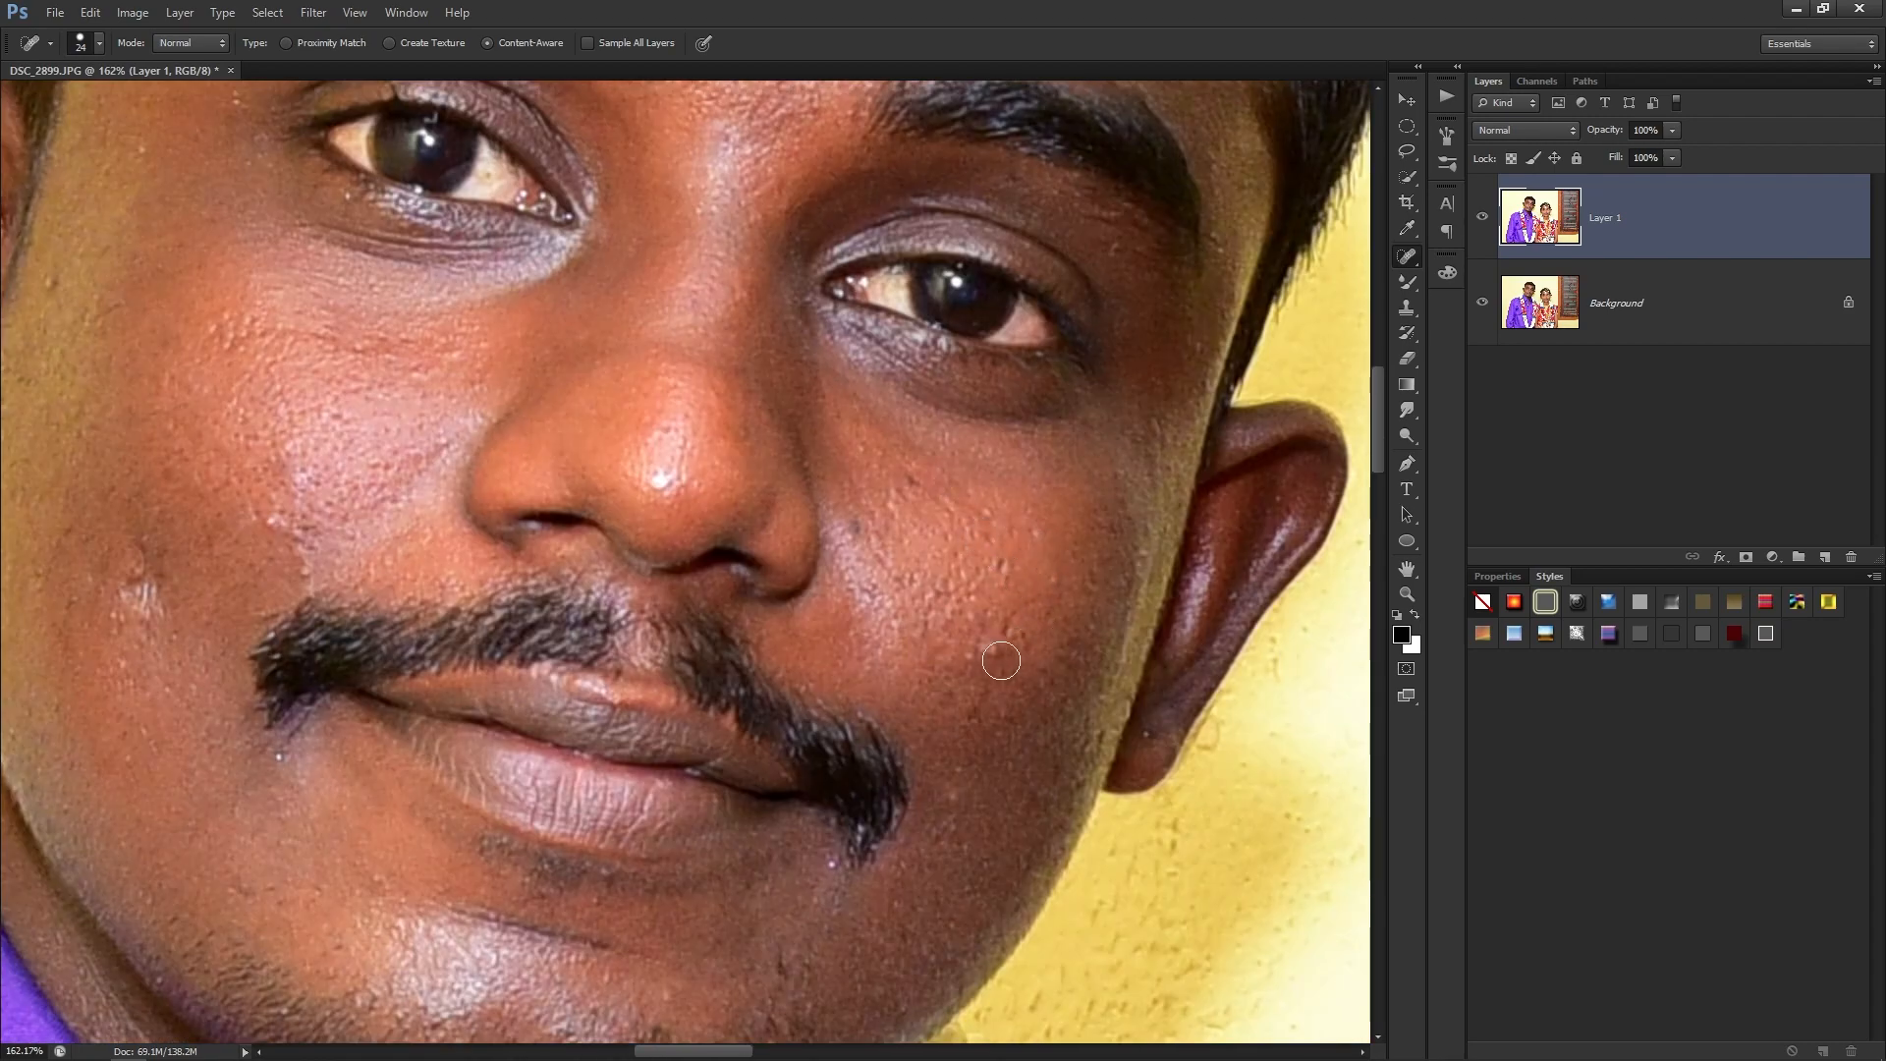
left_click_drag(986, 633, 999, 670)
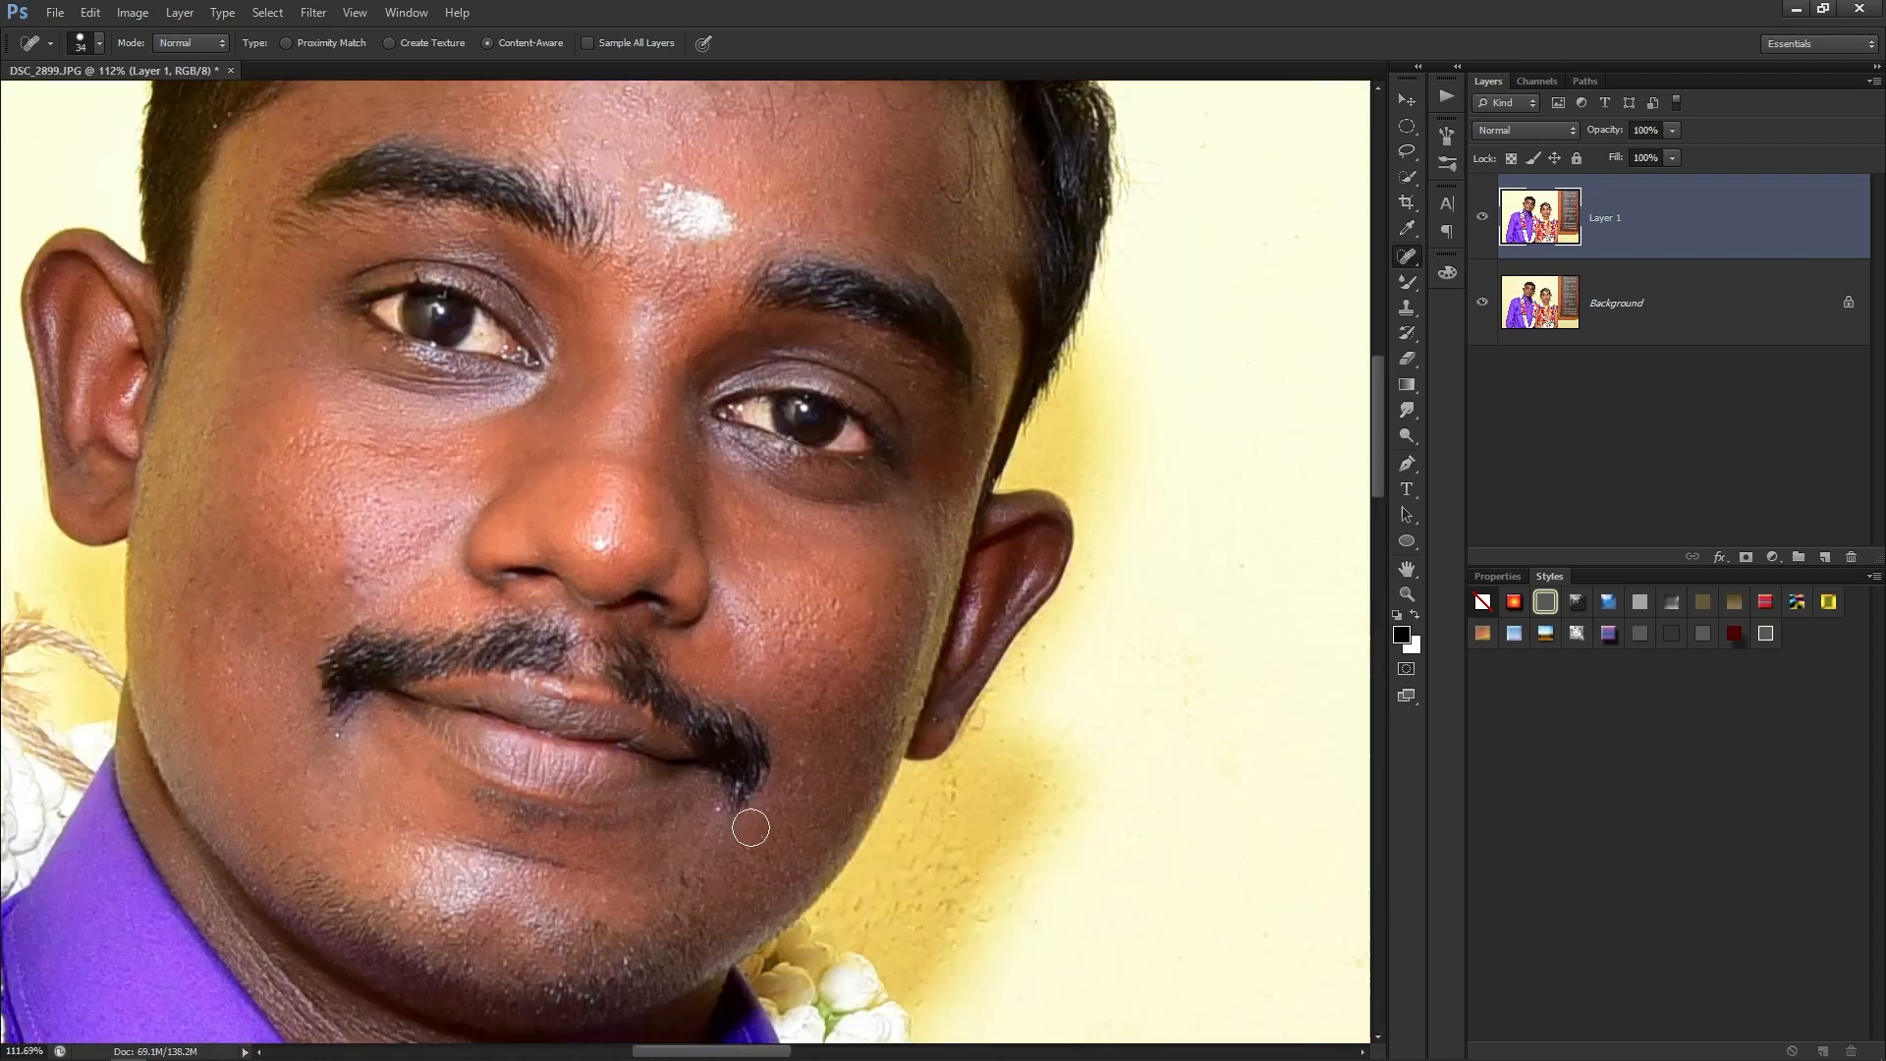
Reduce the healing brush to size 20 and heal the spot just below the end of the man's moustache.
scroll(750, 827, "up", 3)
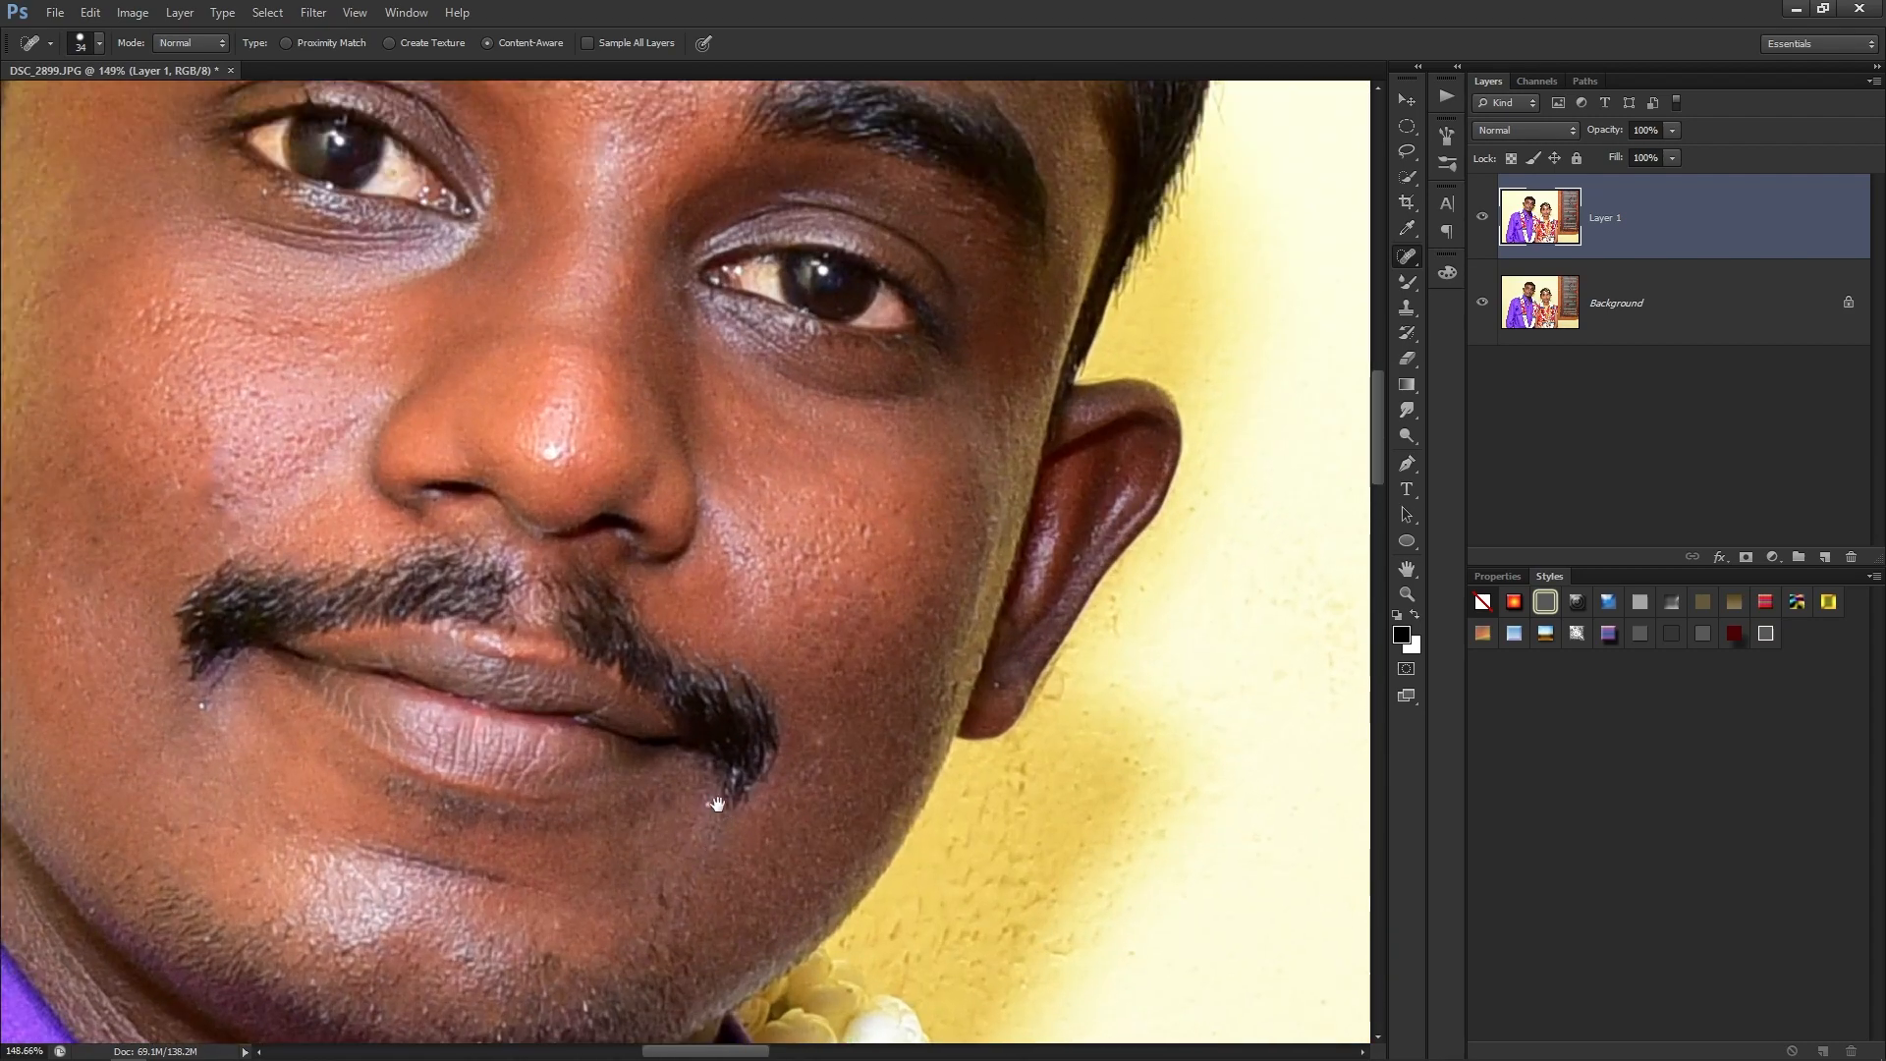
left_click_drag(711, 813, 798, 464)
key("bracketleft")
key("bracketleft")
key("bracketleft")
left_click(798, 456)
Heal the pimples and marks on the woman's cheek on the left side of the picture with the Spot Healing Brush.
left_click_drag(1089, 339, 40, 393)
scroll(1022, 533, "down", 4)
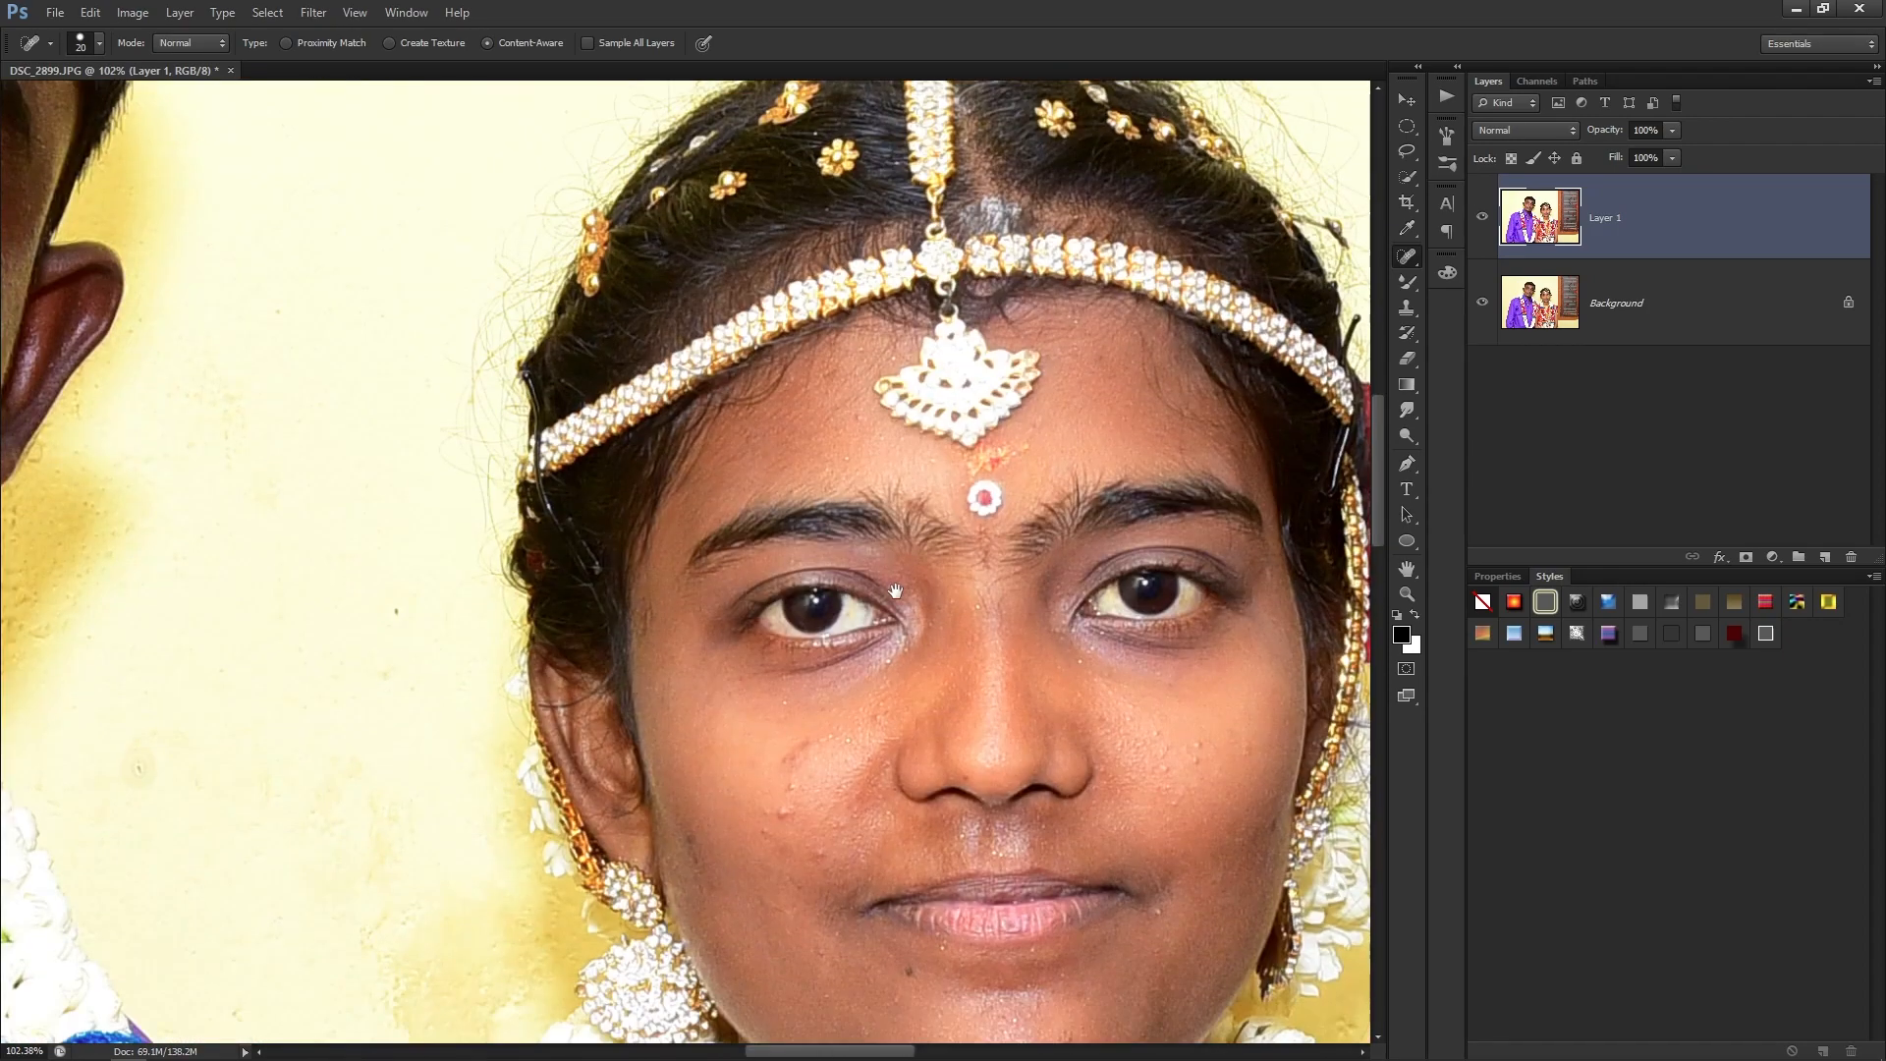
left_click_drag(1056, 638, 887, 566)
scroll(887, 565, "up", 4)
left_click_drag(785, 728, 894, 526)
scroll(687, 594, "up", 3)
left_click(745, 497)
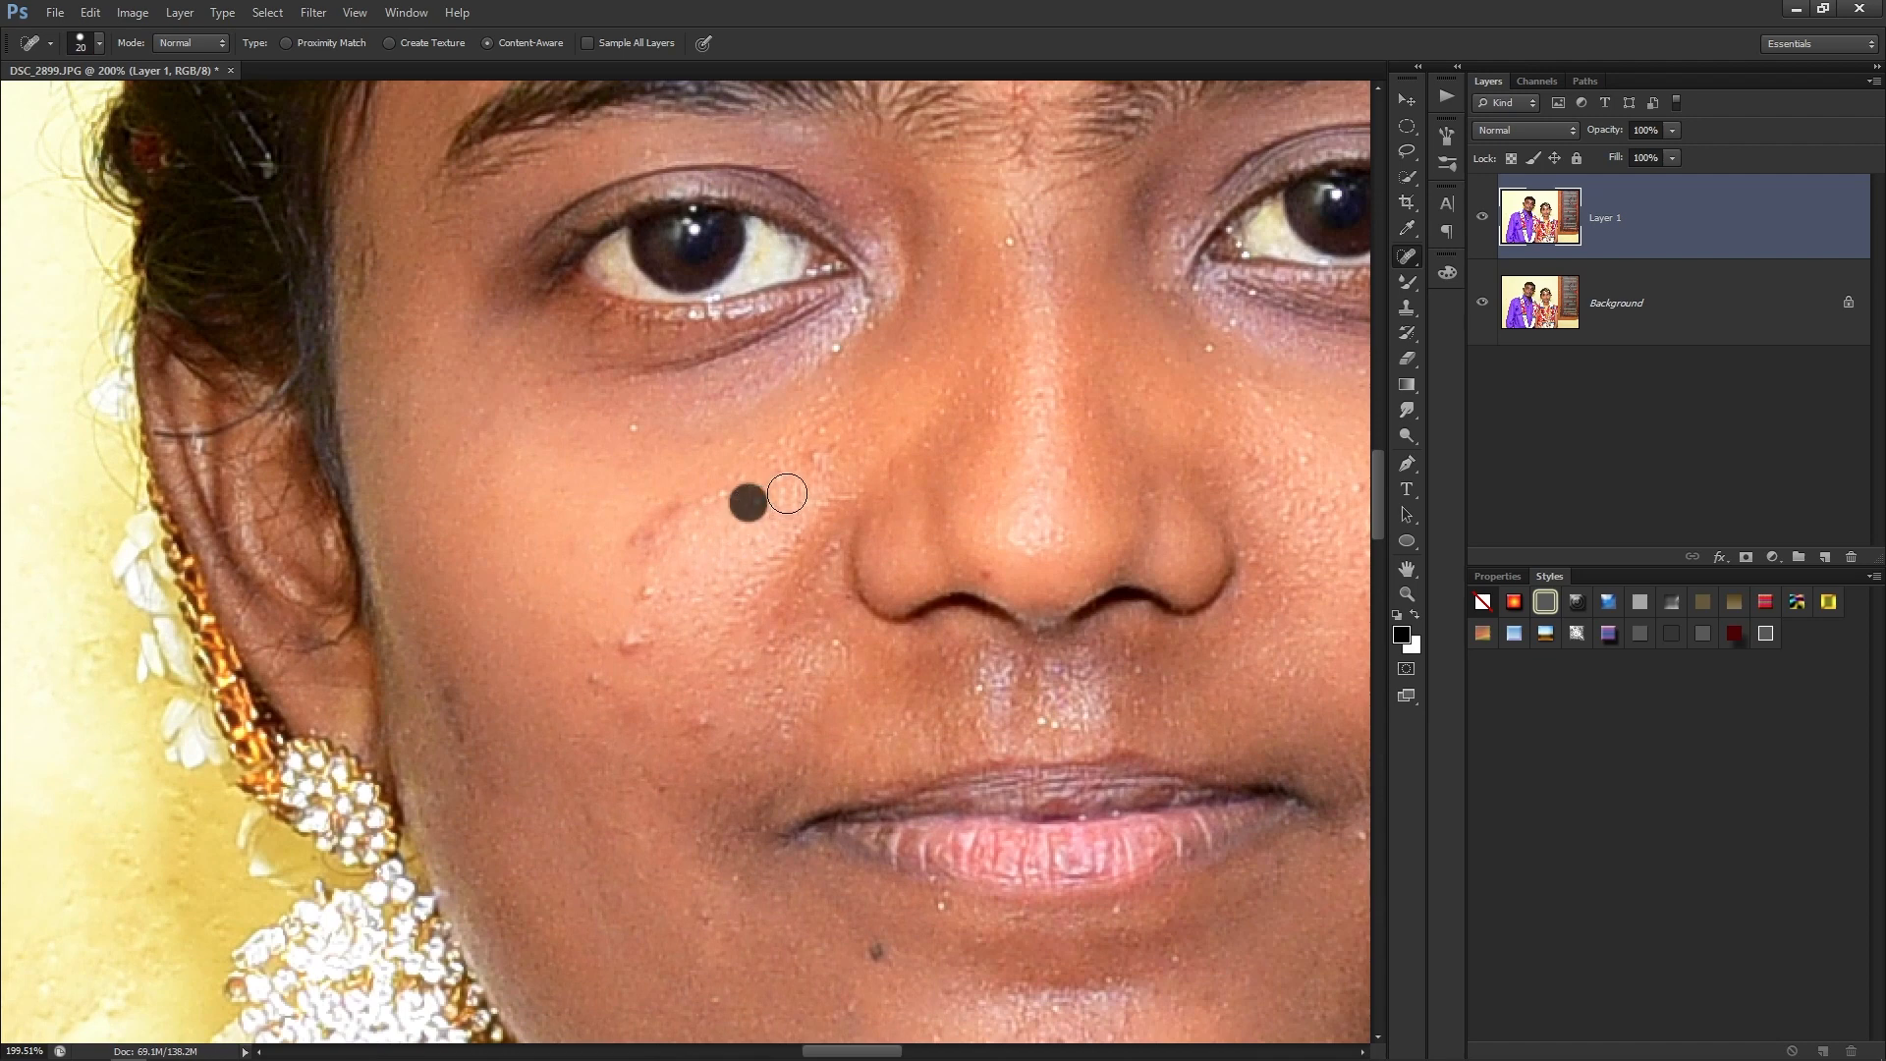
left_click(812, 451)
left_click(728, 493)
left_click(686, 504)
mouse_move(669, 529)
left_mouse_down()
mouse_move(639, 575)
mouse_move(633, 660)
left_mouse_up()
left_click(588, 673)
left_click(614, 695)
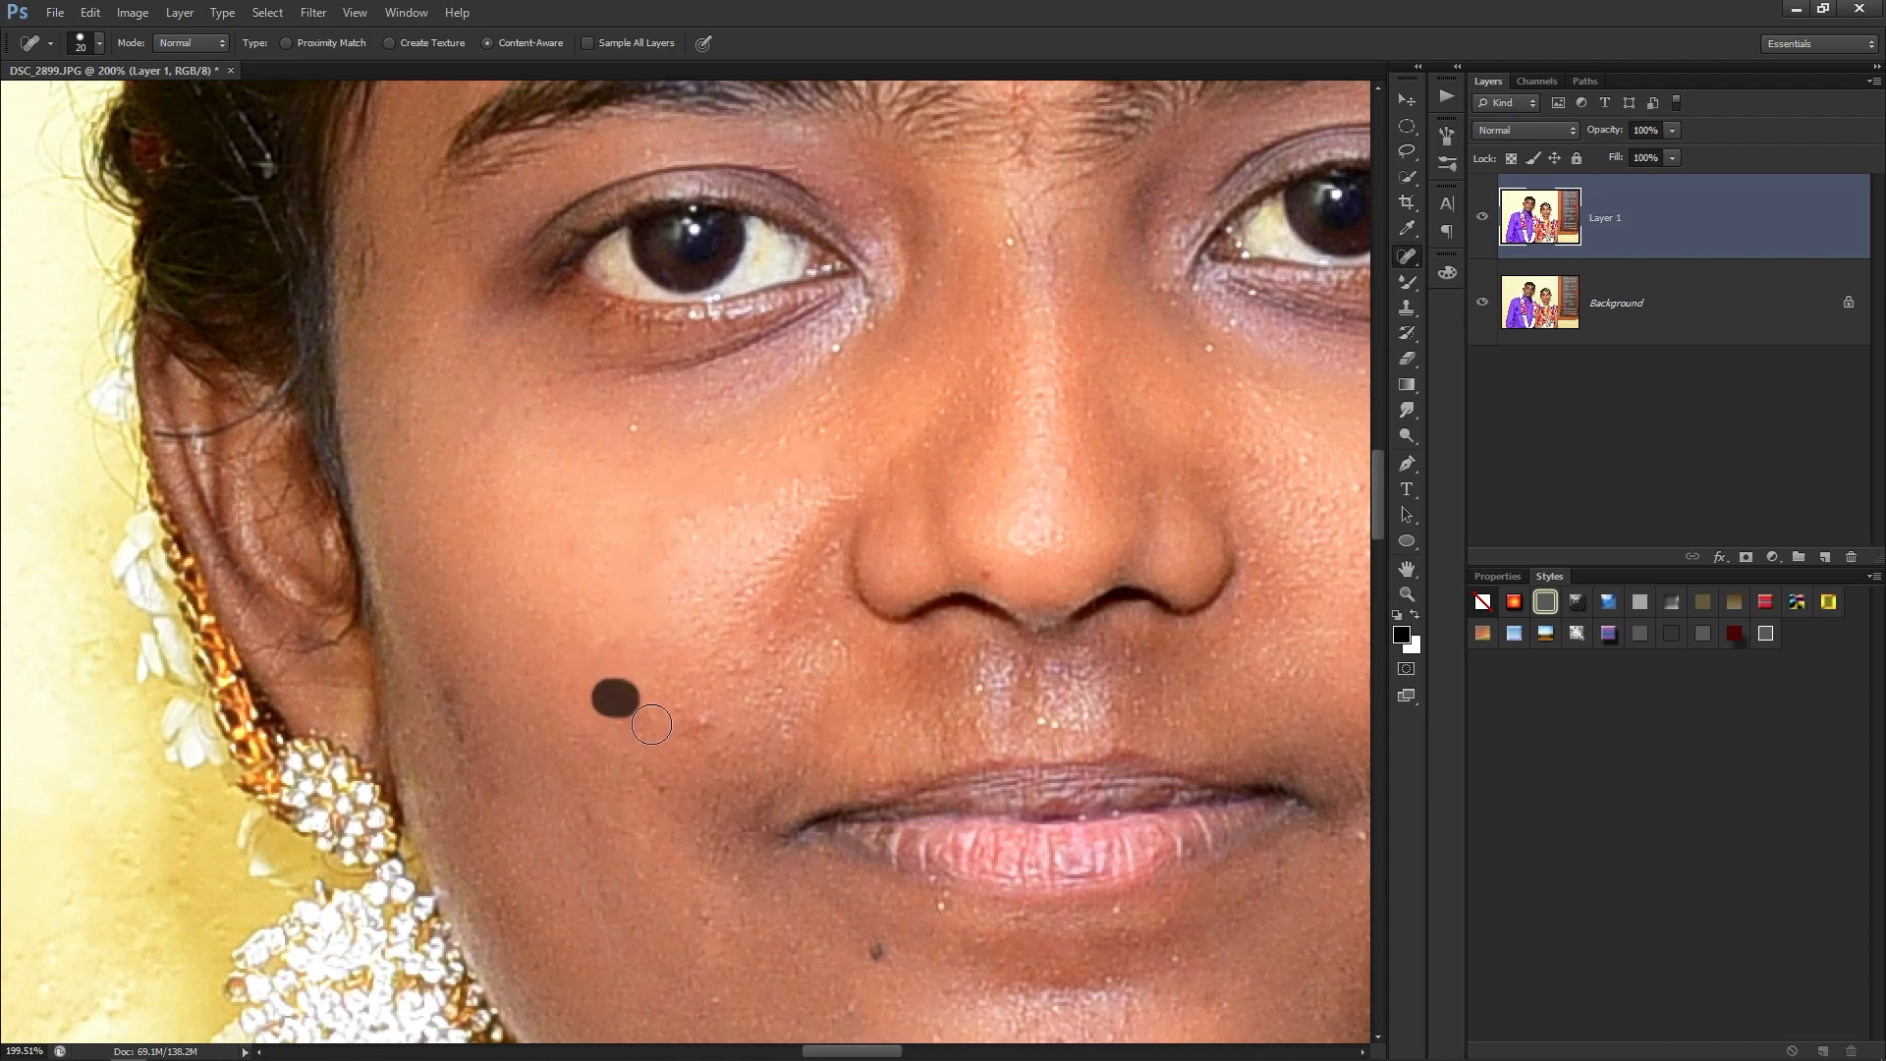
left_click(694, 728)
left_click(728, 657)
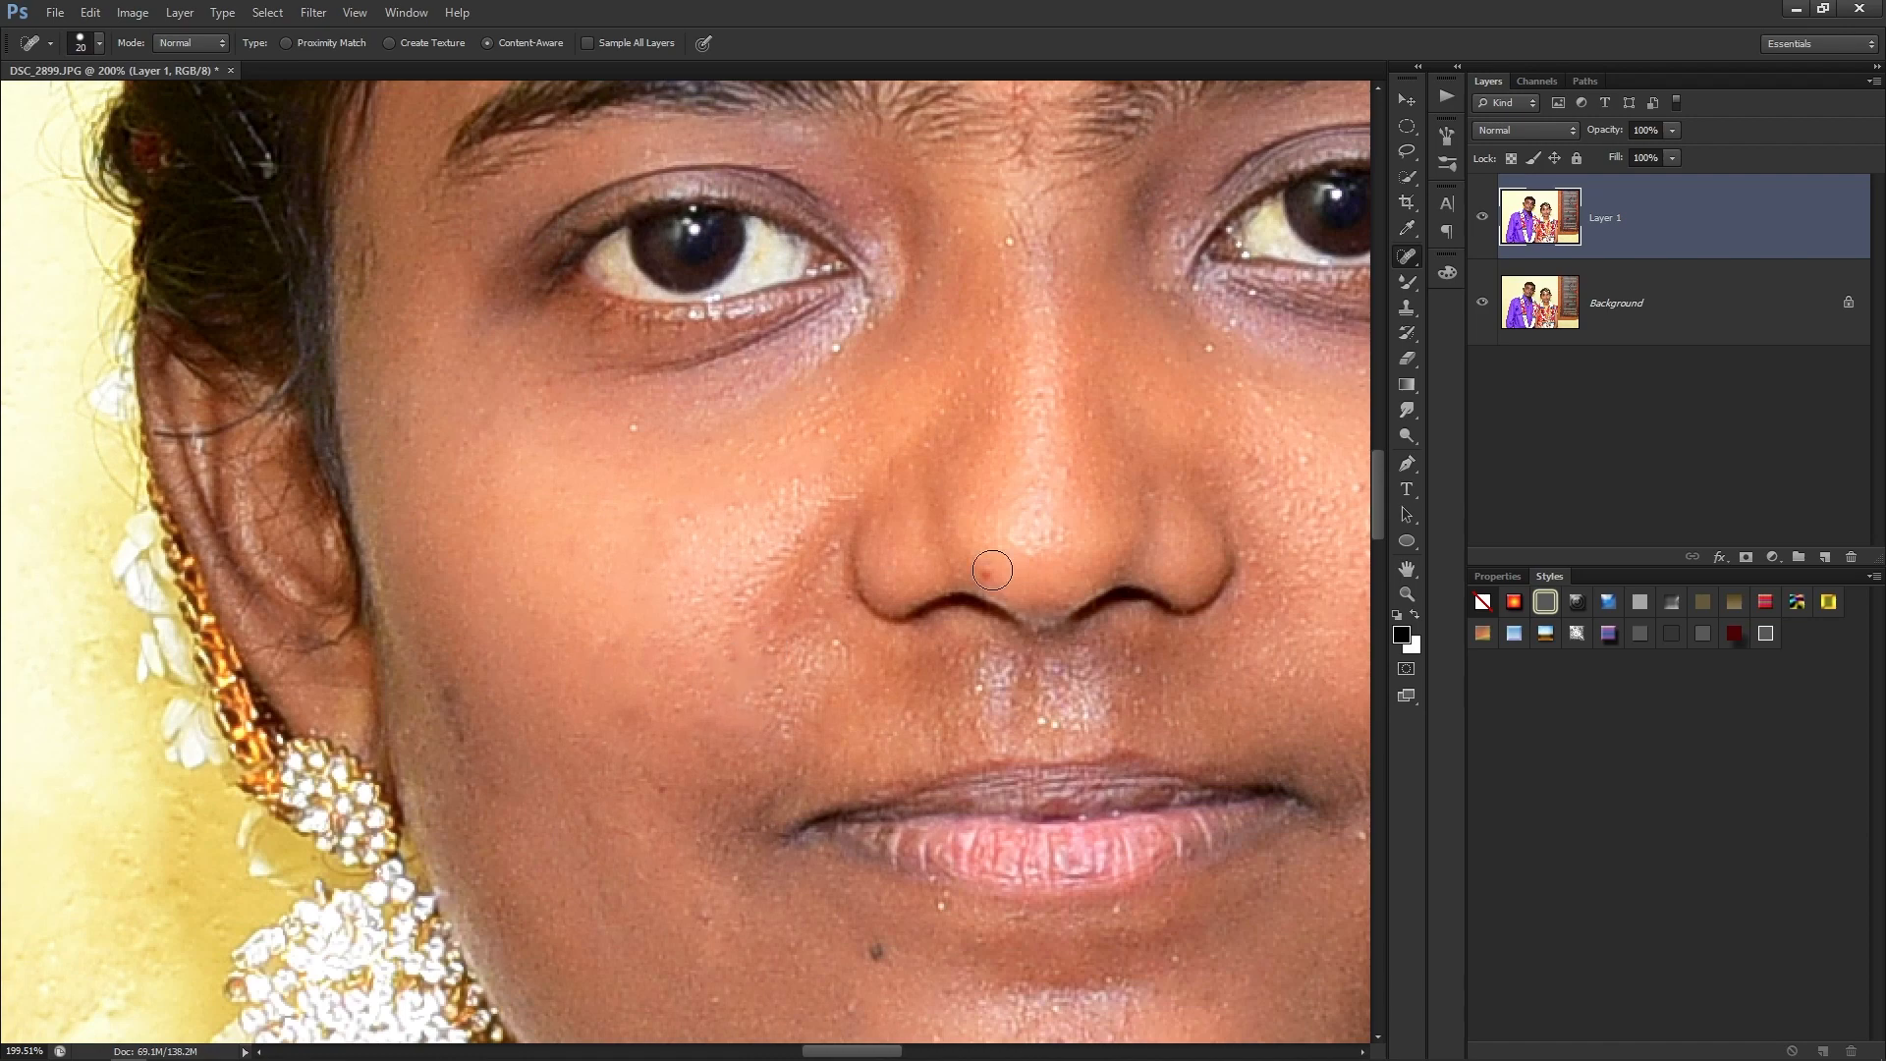
Heal the bumps on the woman's other cheek, on the right side of the picture.
left_click_drag(1171, 536, 911, 565)
left_click(1171, 548)
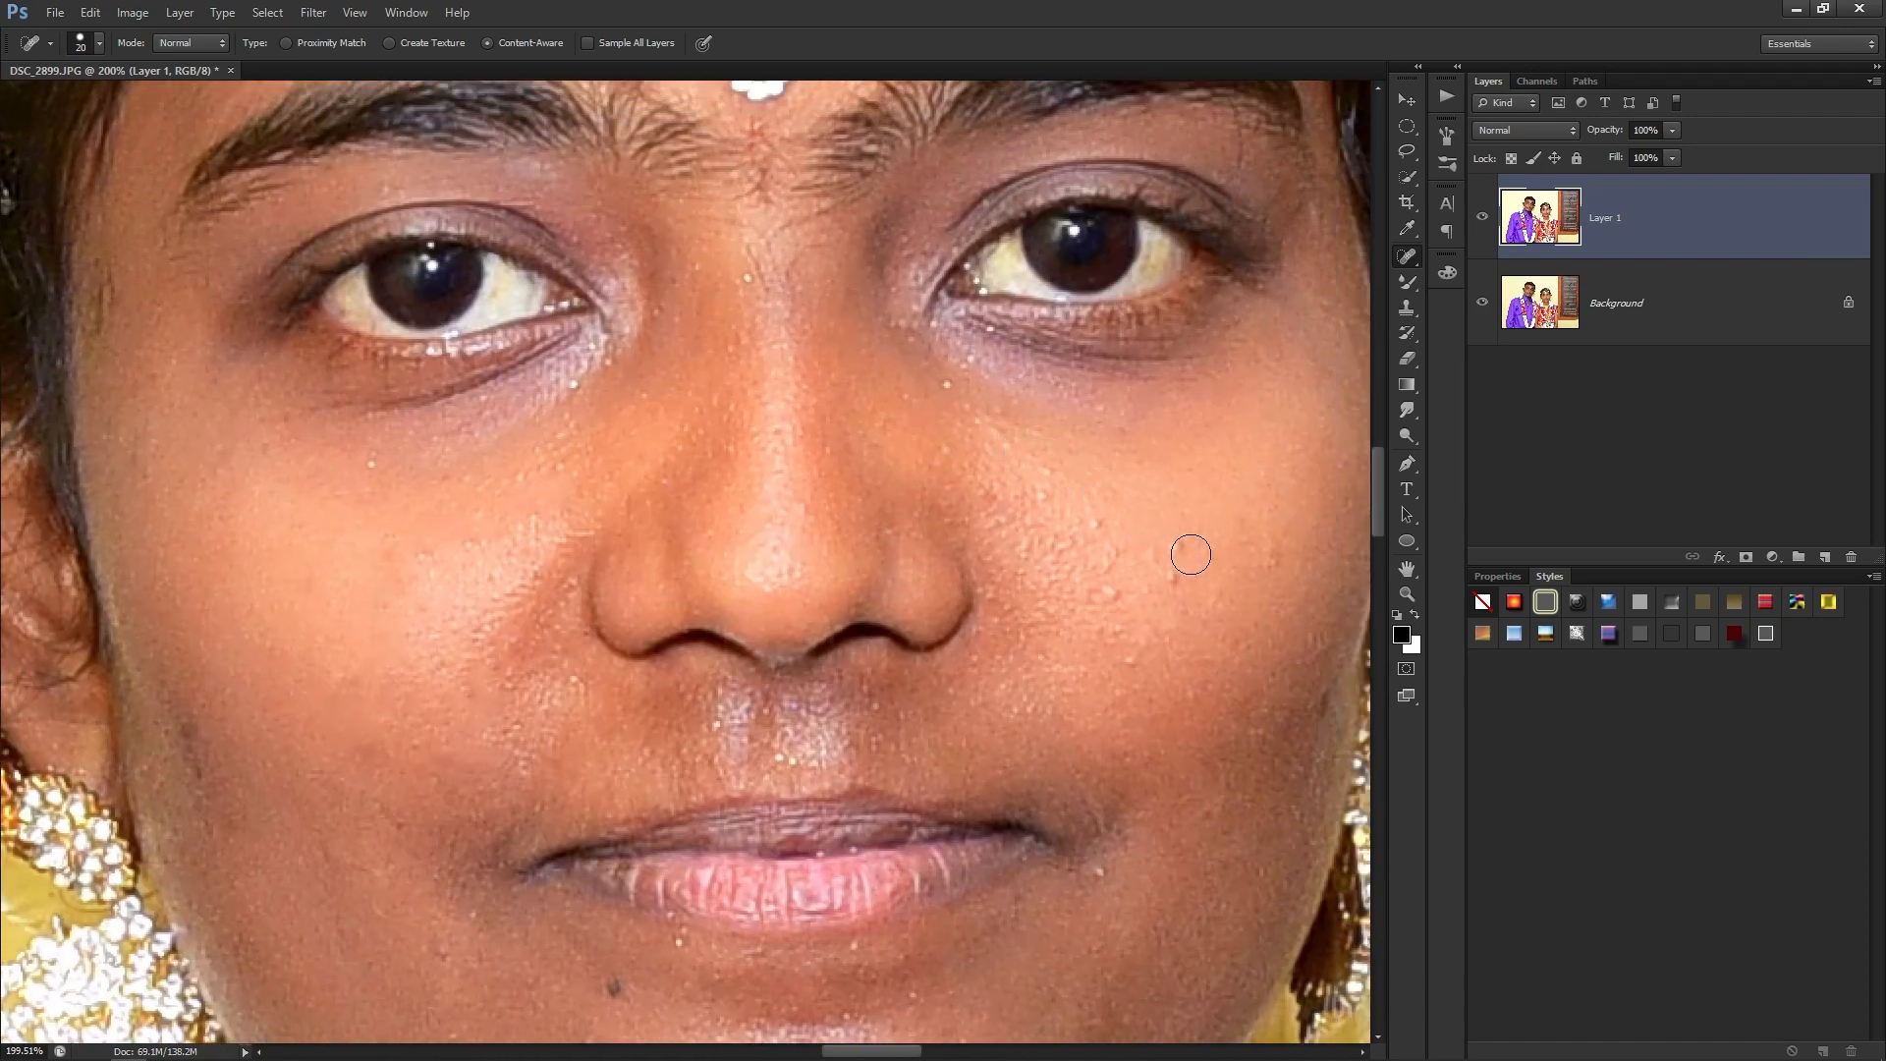
left_click(1188, 554)
left_click(1120, 587)
left_click_drag(1096, 505, 1118, 558)
mouse_move(1115, 626)
left_mouse_down()
mouse_move(1128, 649)
mouse_move(1072, 477)
left_mouse_up()
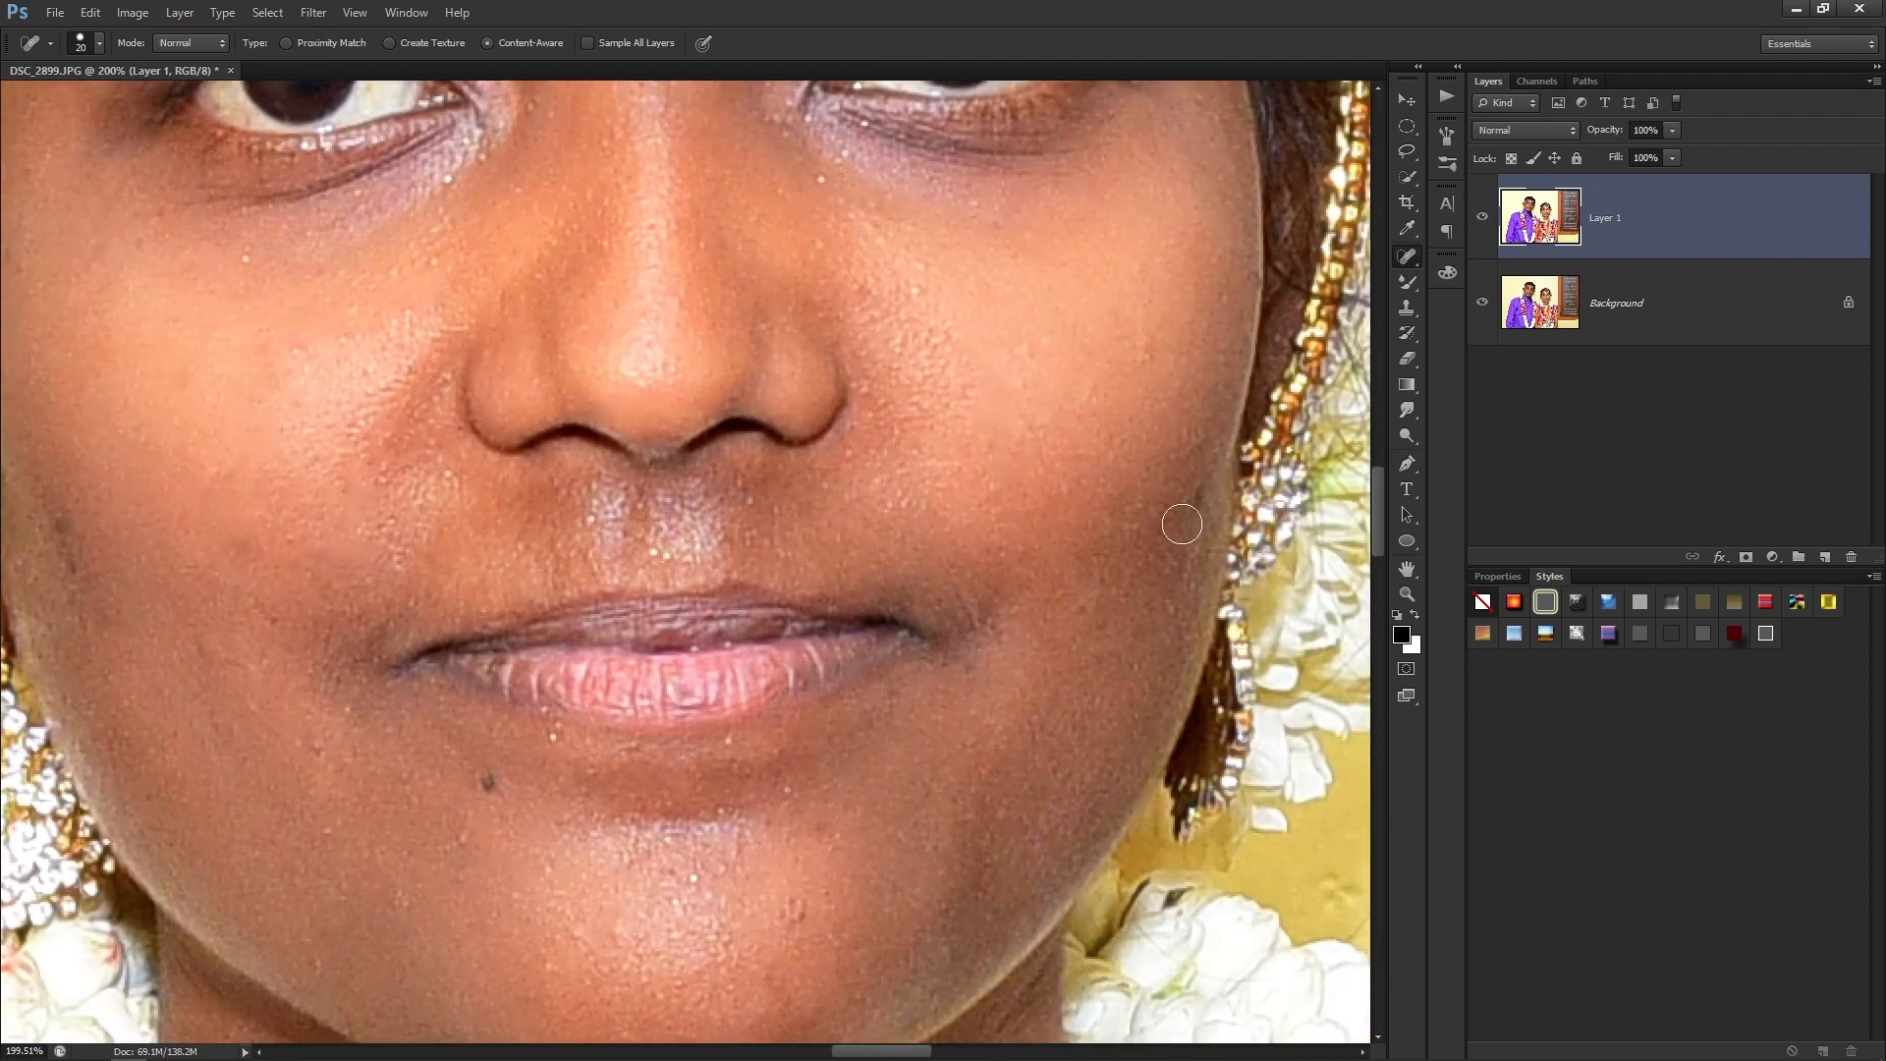
Heal the mark near the outer edge of the woman's cheek on the picture's right side and the spot on her nose bridge.
left_click_drag(1182, 519, 1200, 488)
mouse_move(1155, 398)
left_mouse_down()
mouse_move(1149, 557)
mouse_move(1131, 495)
left_mouse_up()
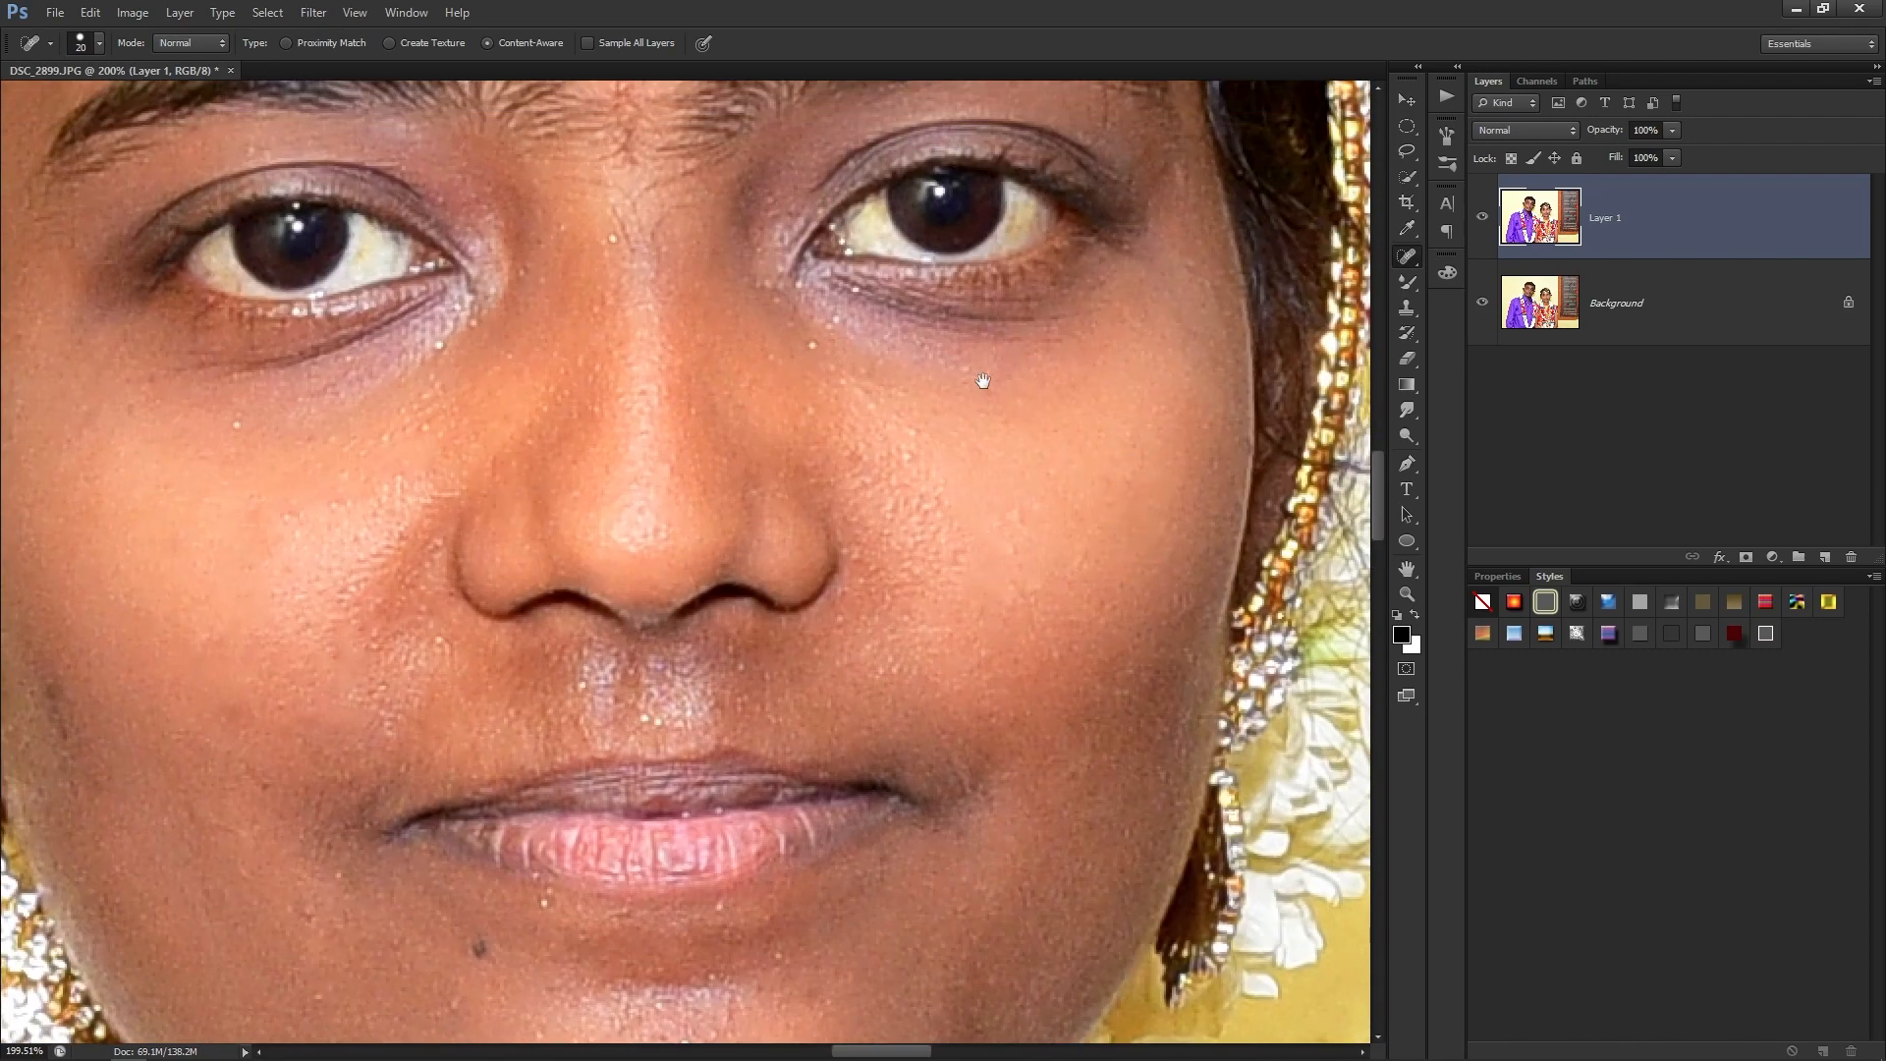
left_click_drag(985, 384, 1048, 499)
left_click_drag(873, 457, 900, 537)
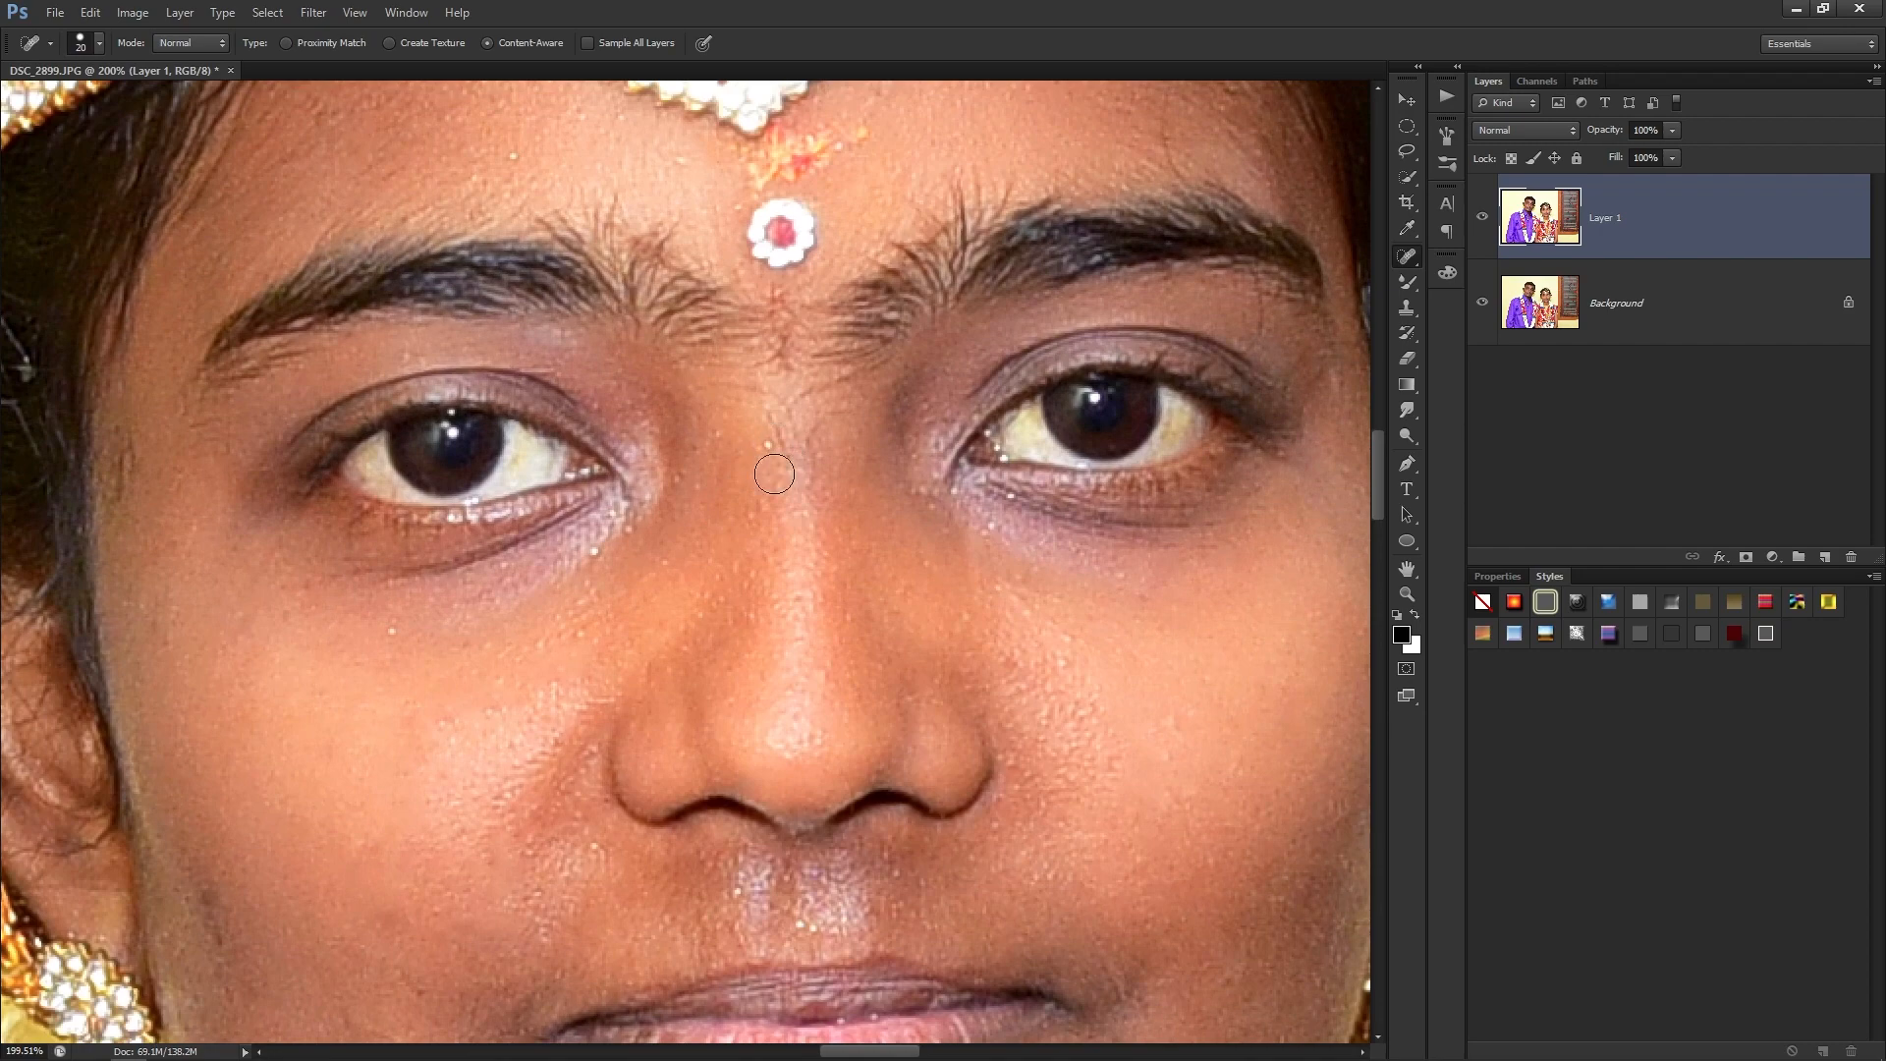
mouse_move(763, 441)
left_mouse_down()
mouse_move(786, 464)
mouse_move(1034, 460)
left_mouse_up()
Heal the blemishes below the woman's eye on the left side of the picture and the bright specks by its inner corner.
left_click(577, 635)
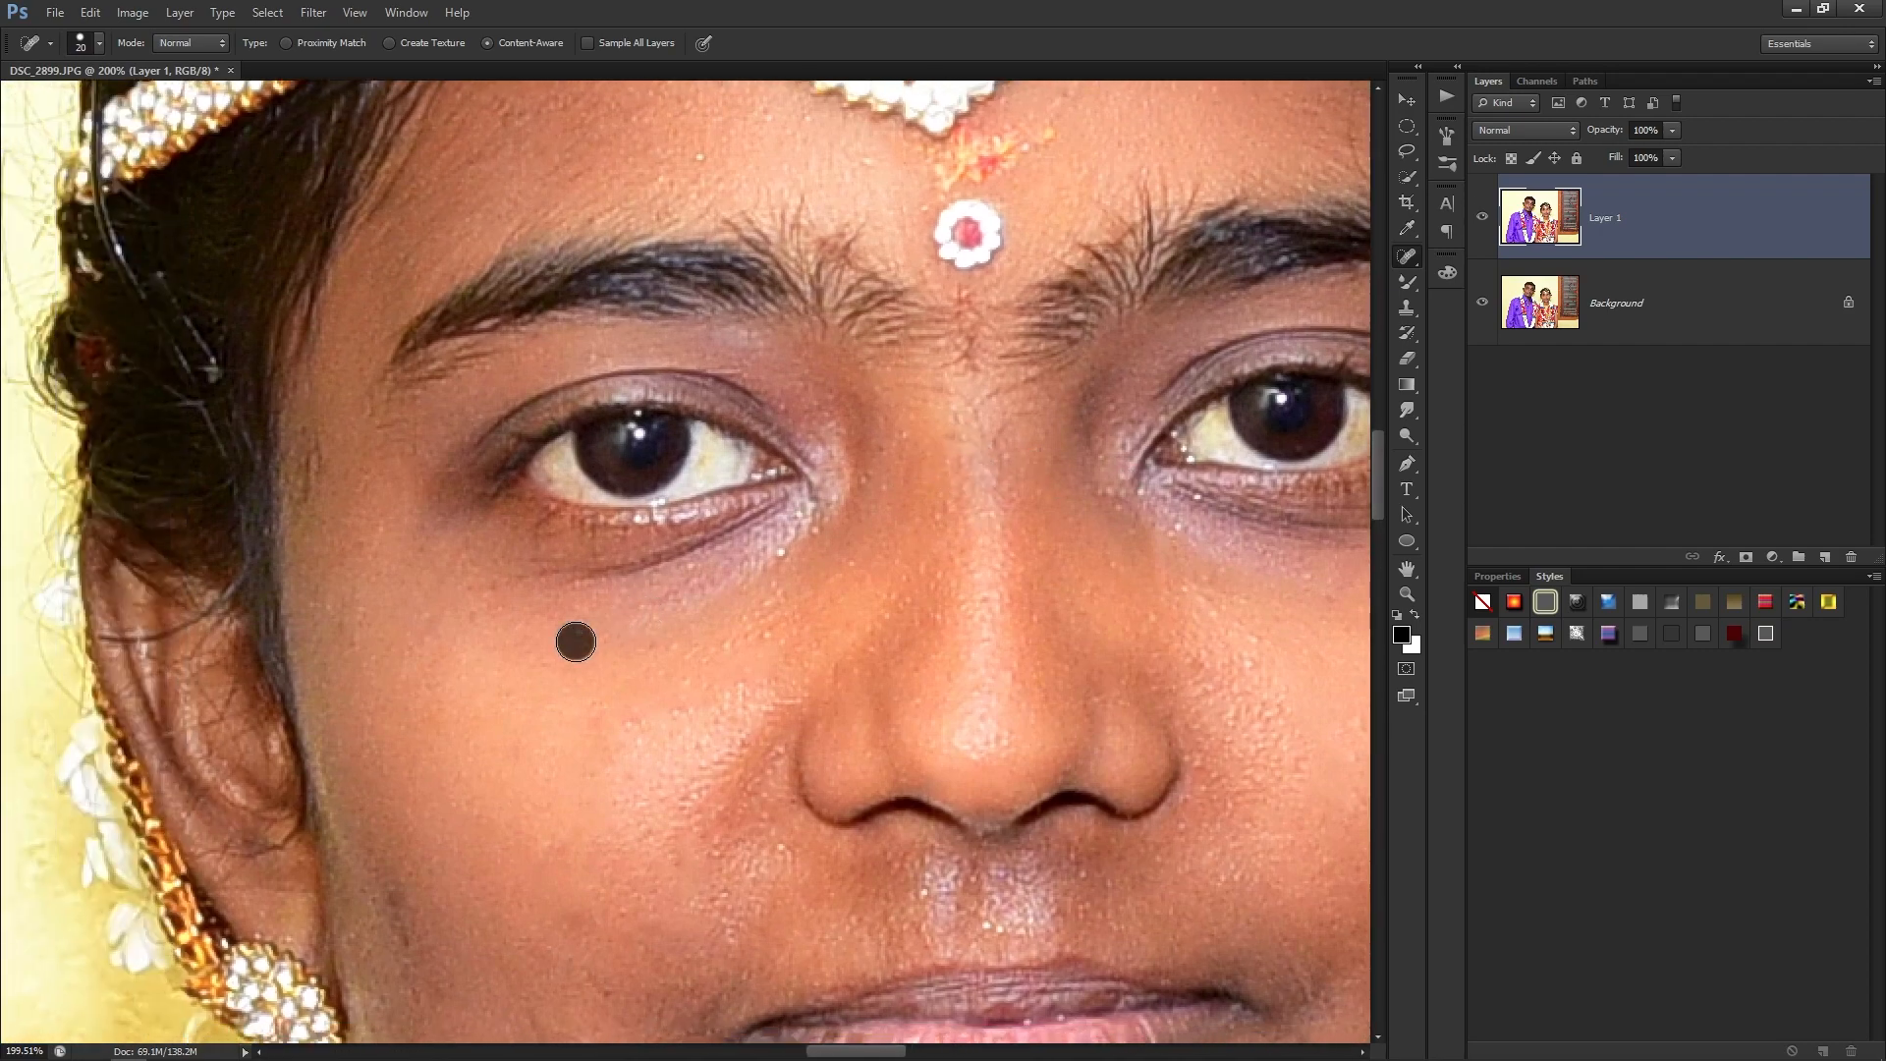
left_click(782, 551)
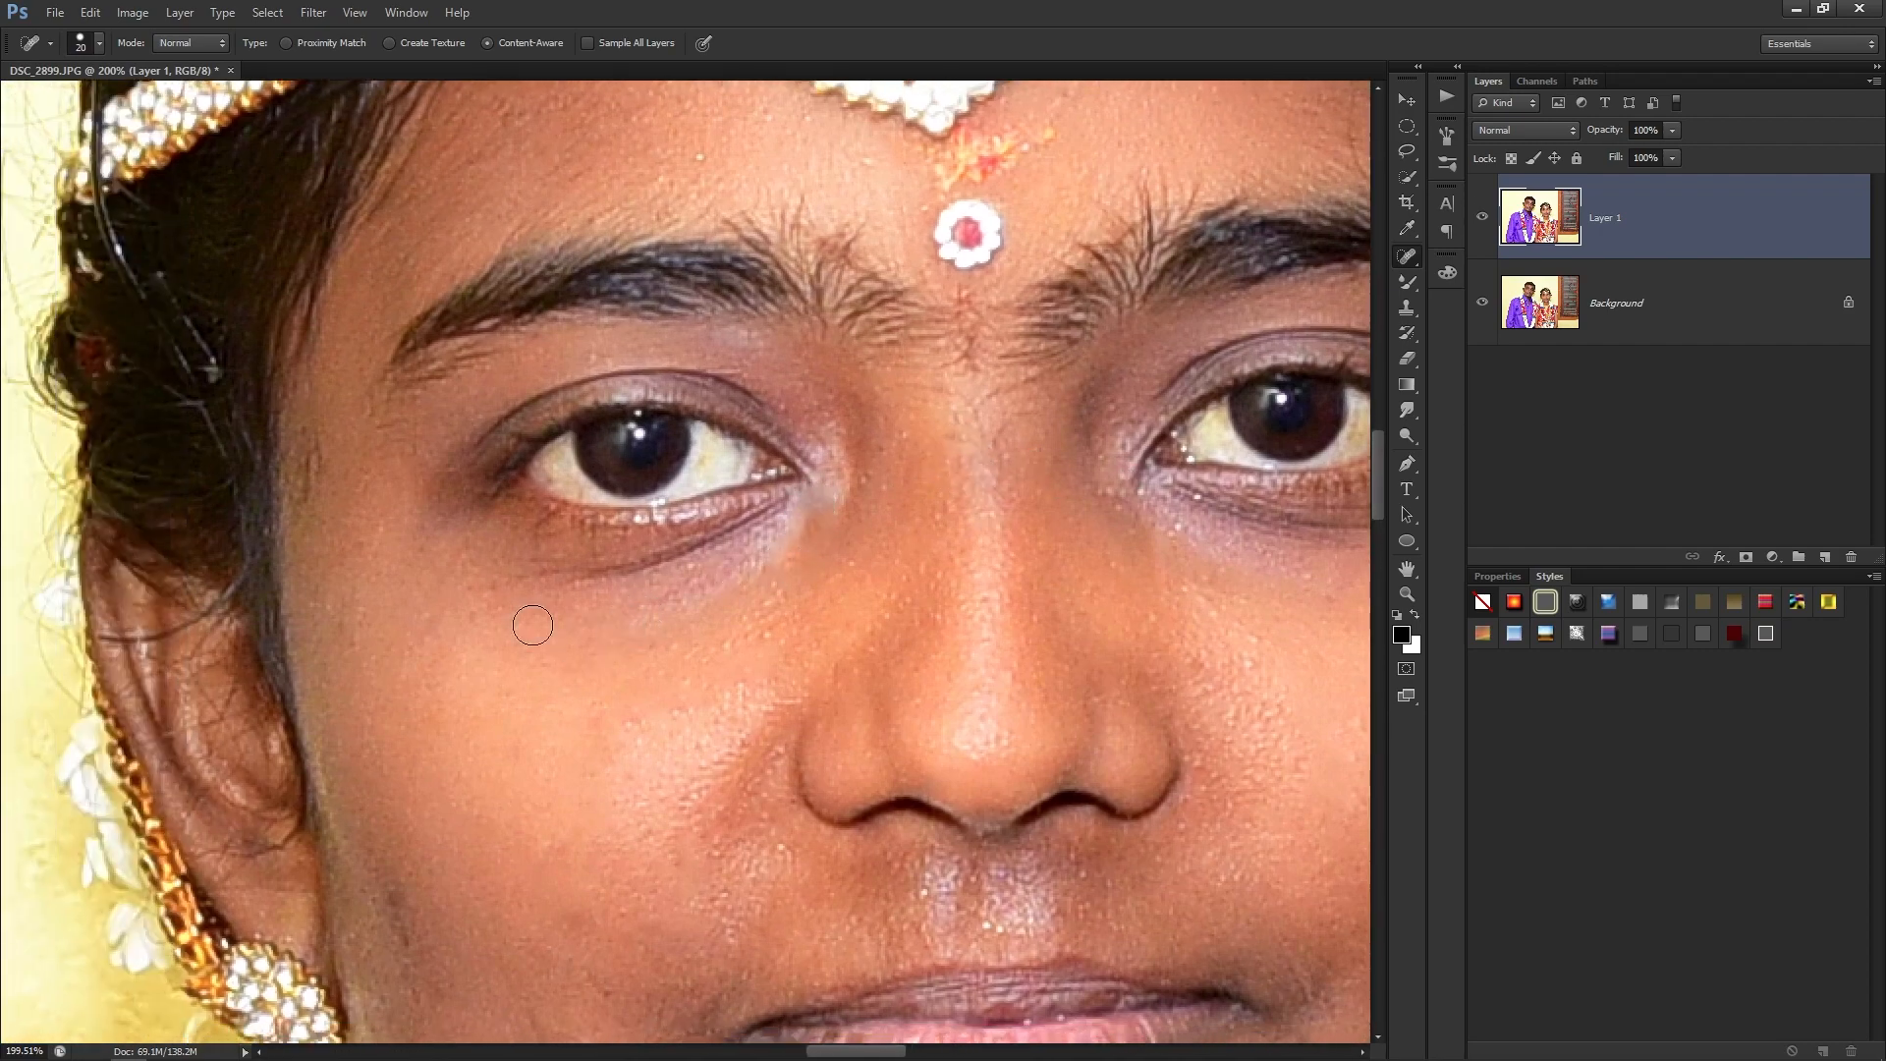
scroll(609, 535, "down", 3)
scroll(722, 540, "up", 5)
scroll(711, 526, "down", 2)
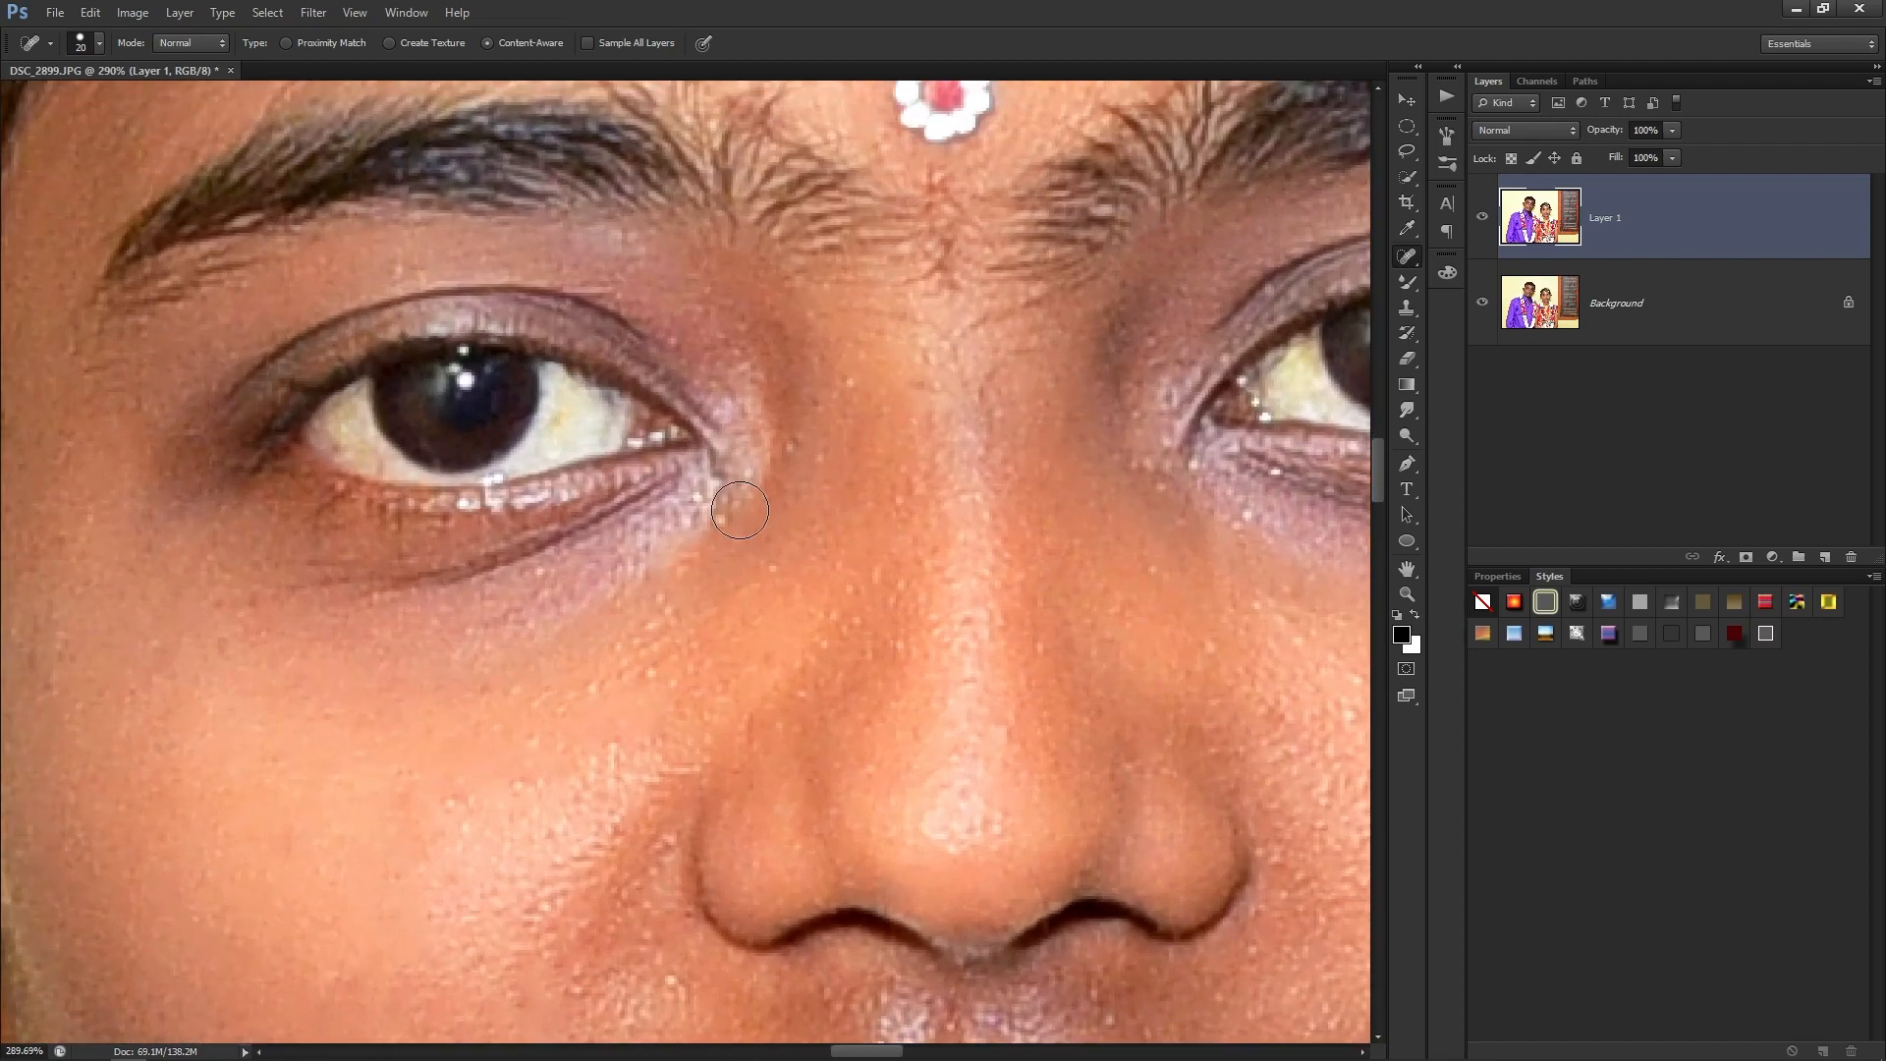
left_click(716, 514)
scroll(734, 522, "down", 3)
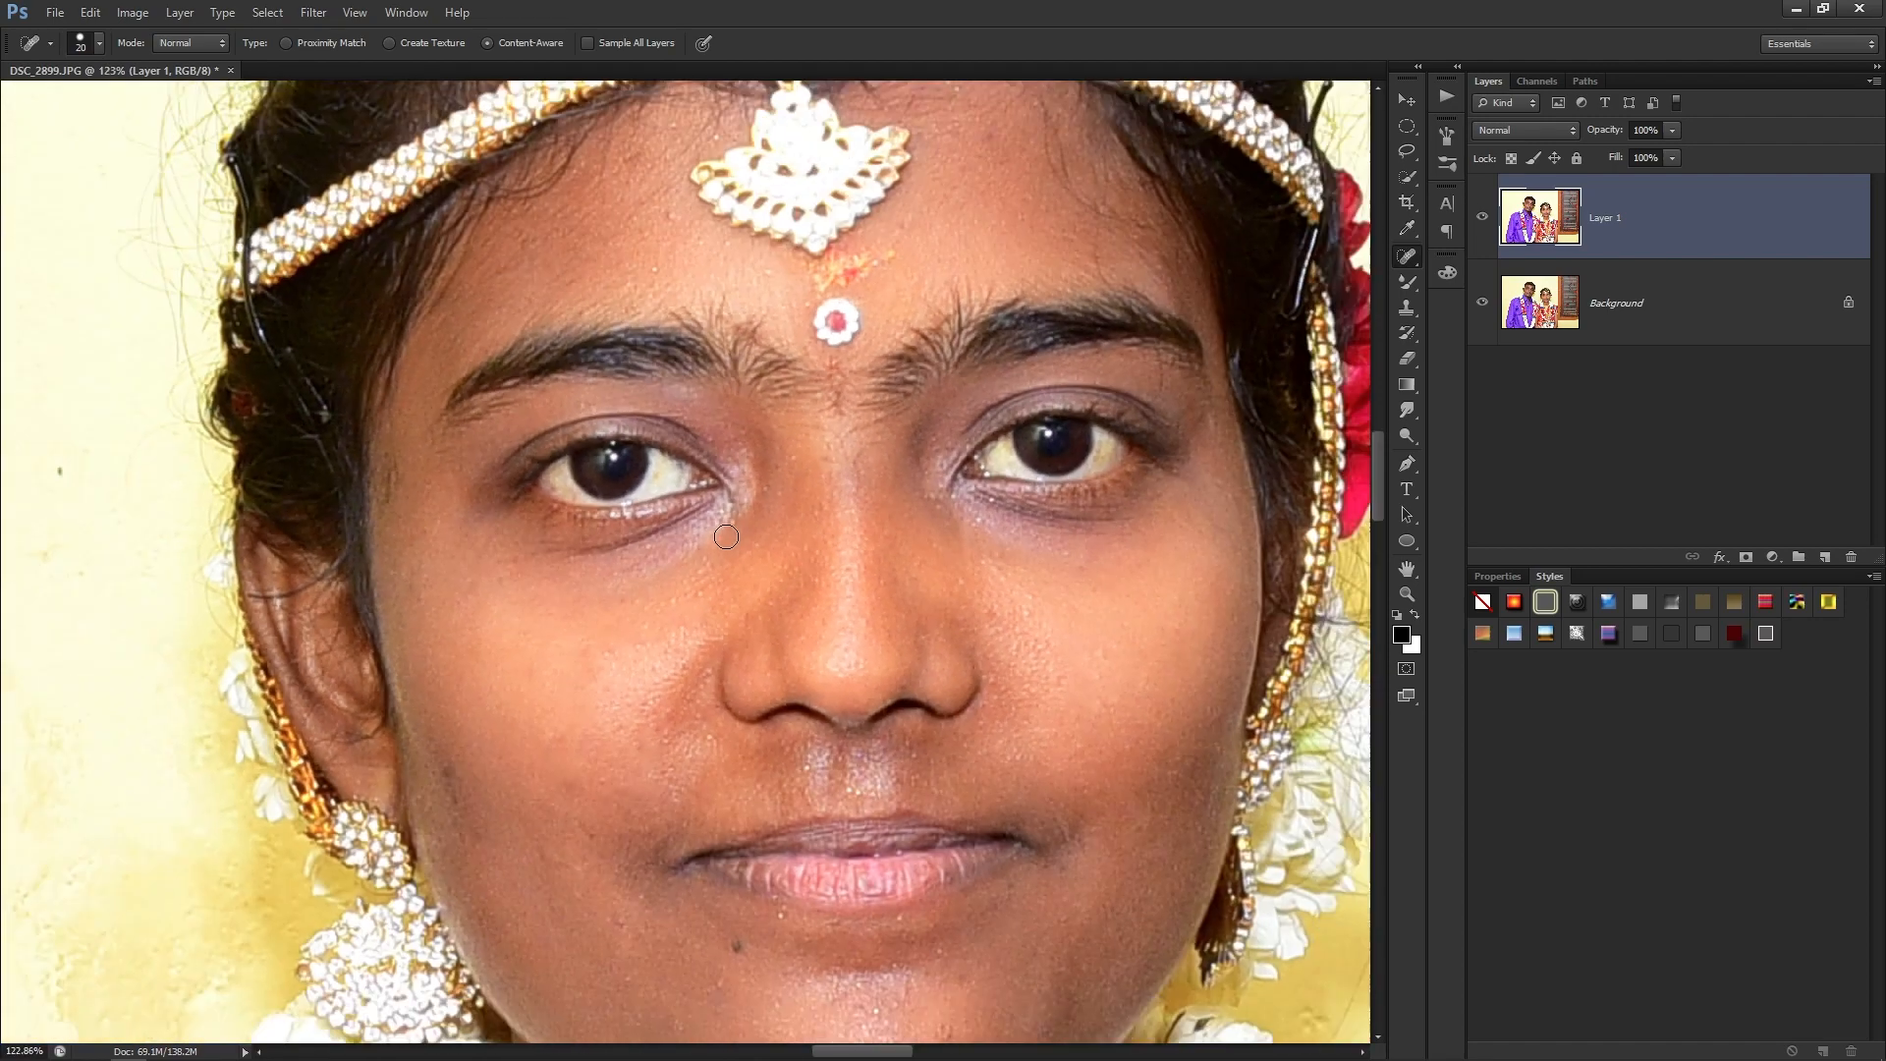
Heal the marks on the woman's chin and below the corner of her lips on the right side of the picture.
scroll(825, 550, "down", 3)
scroll(900, 559, "up", 3)
left_click(899, 536)
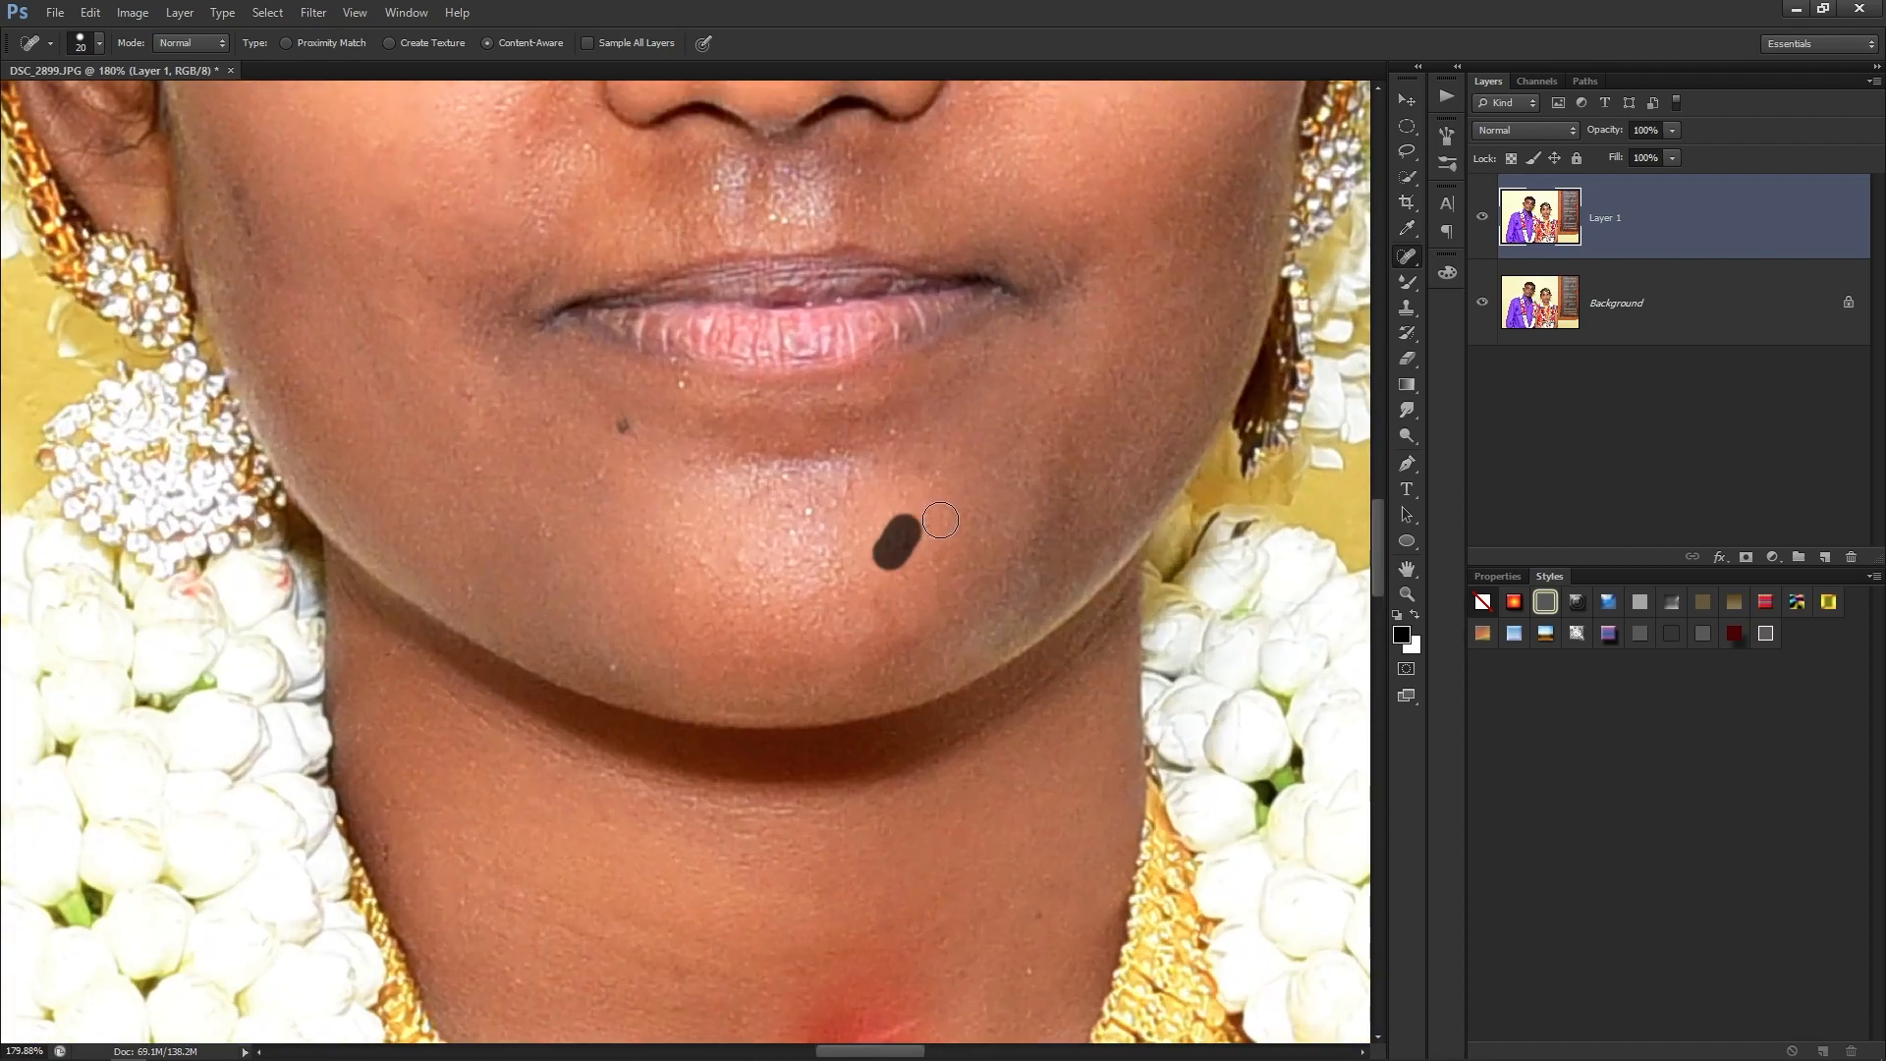
left_click(891, 435)
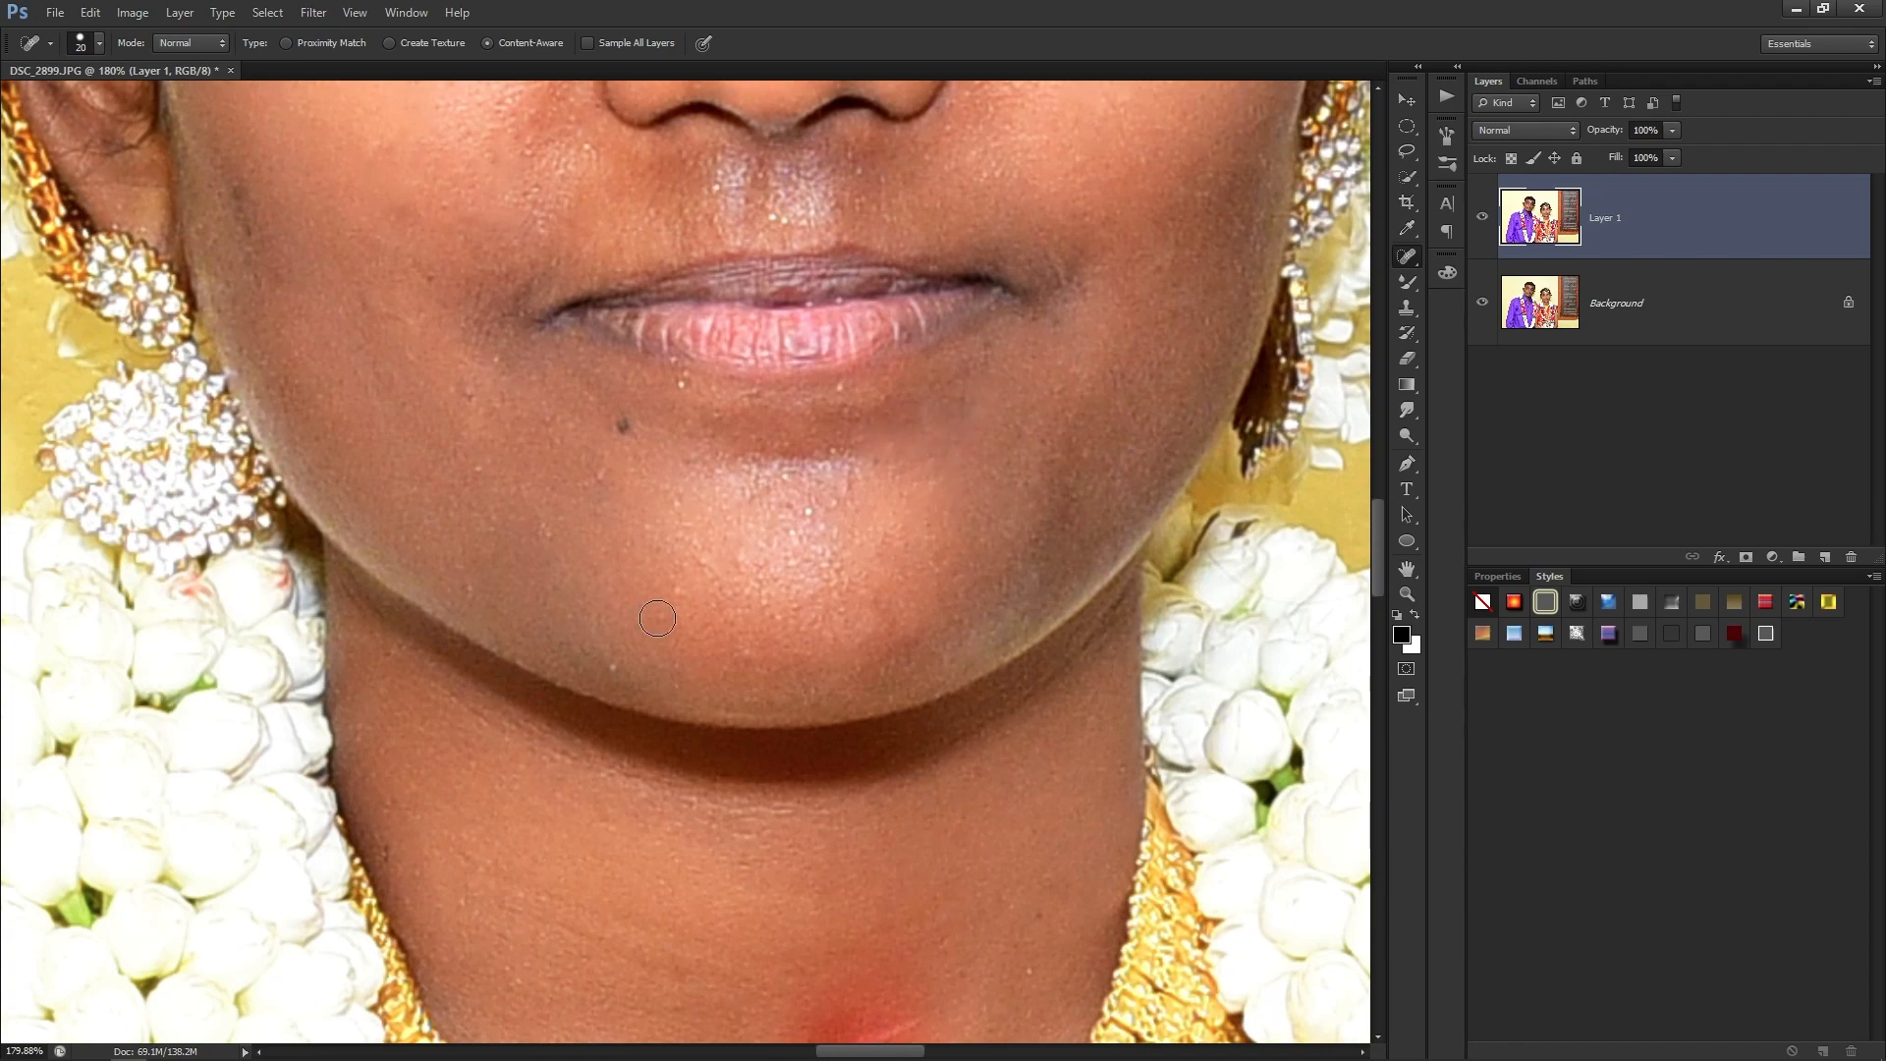
Heal the dark marks on the woman's cheek beside the earring and near the mouth corner on the left side of the picture.
left_click_drag(469, 382, 563, 589)
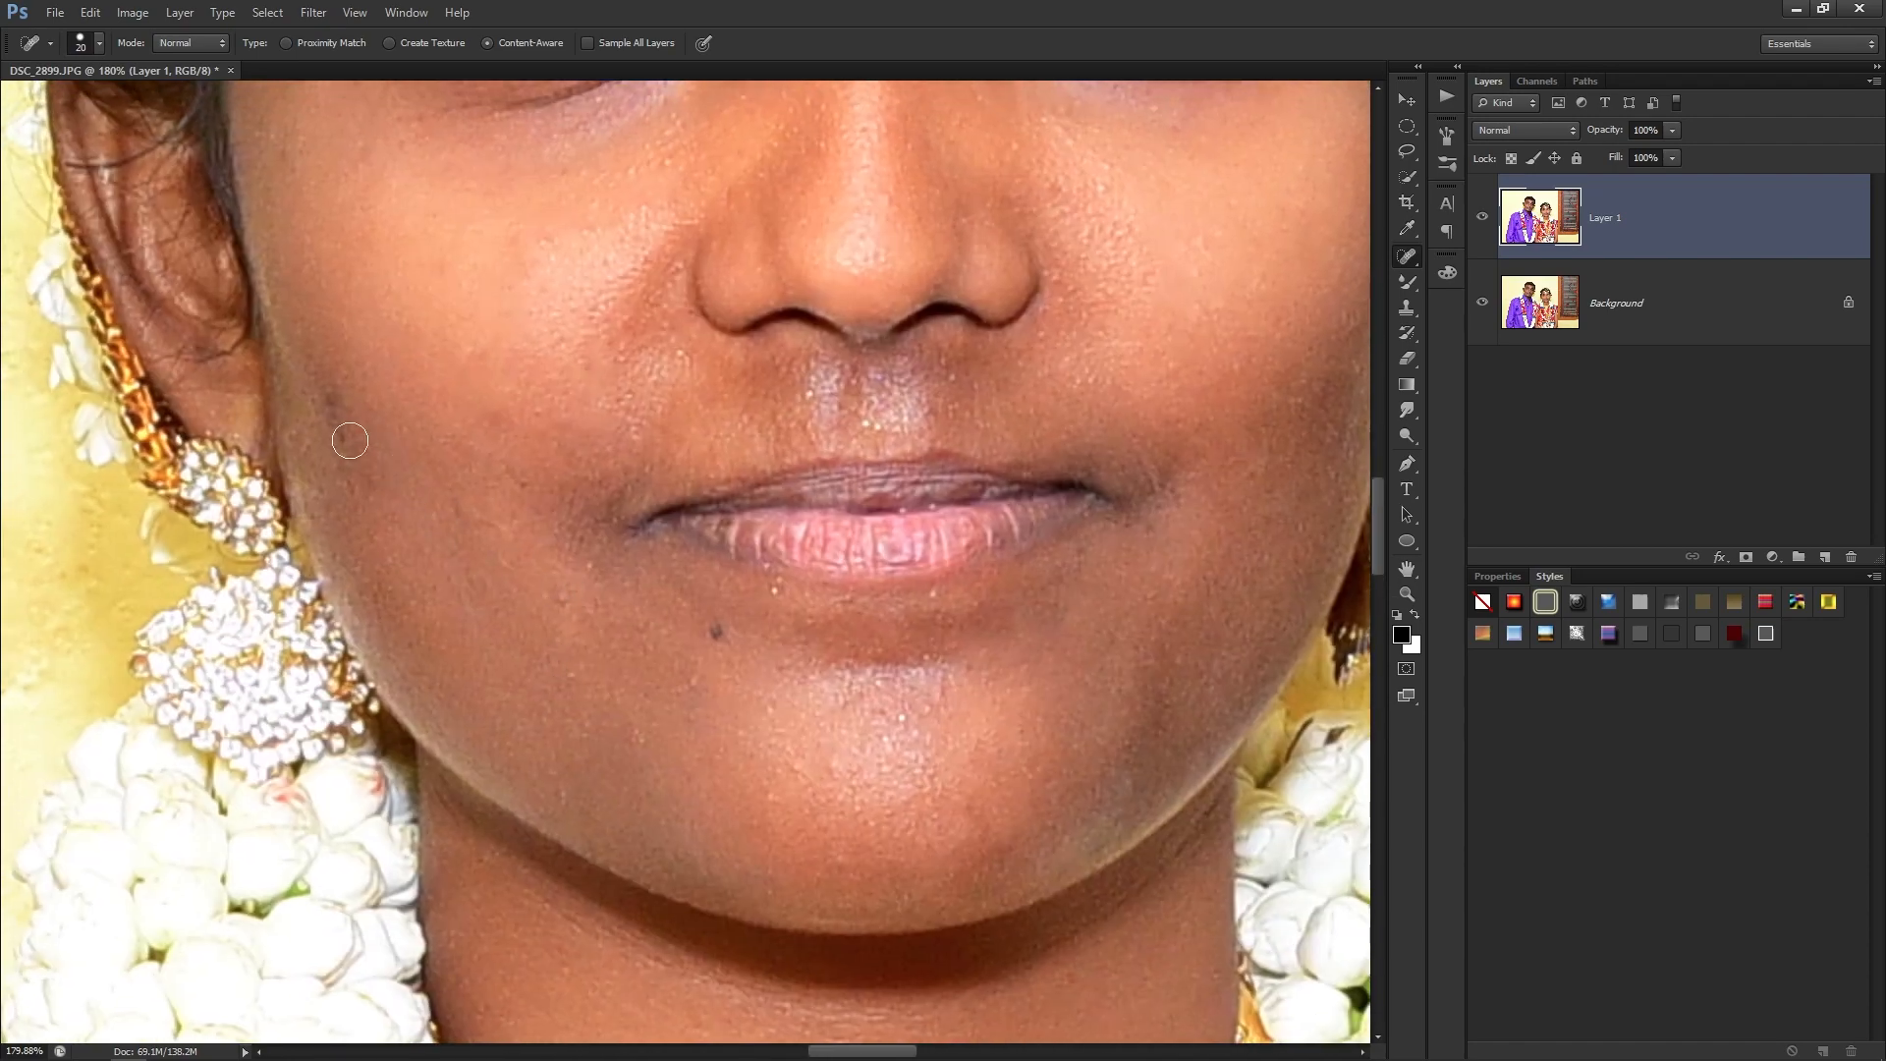
left_click_drag(316, 396, 393, 521)
left_click(522, 495)
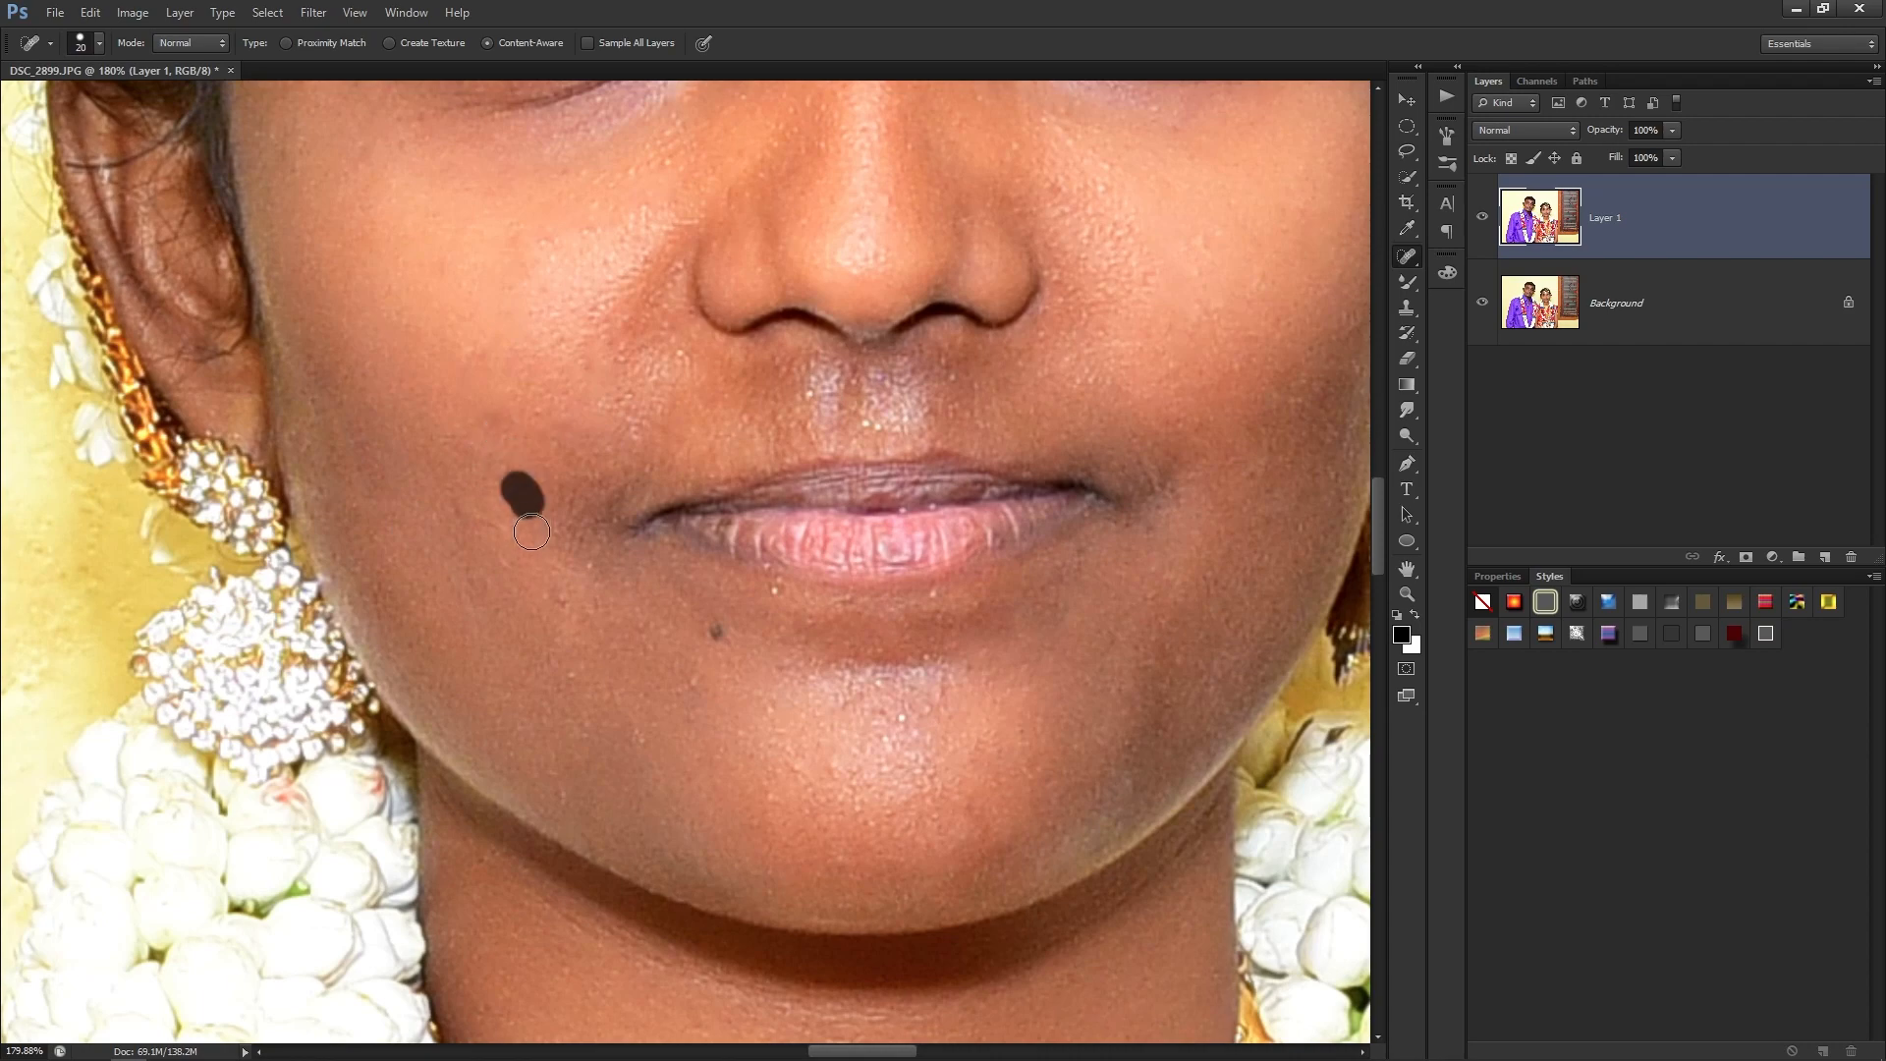
scroll(617, 617, "down", 6)
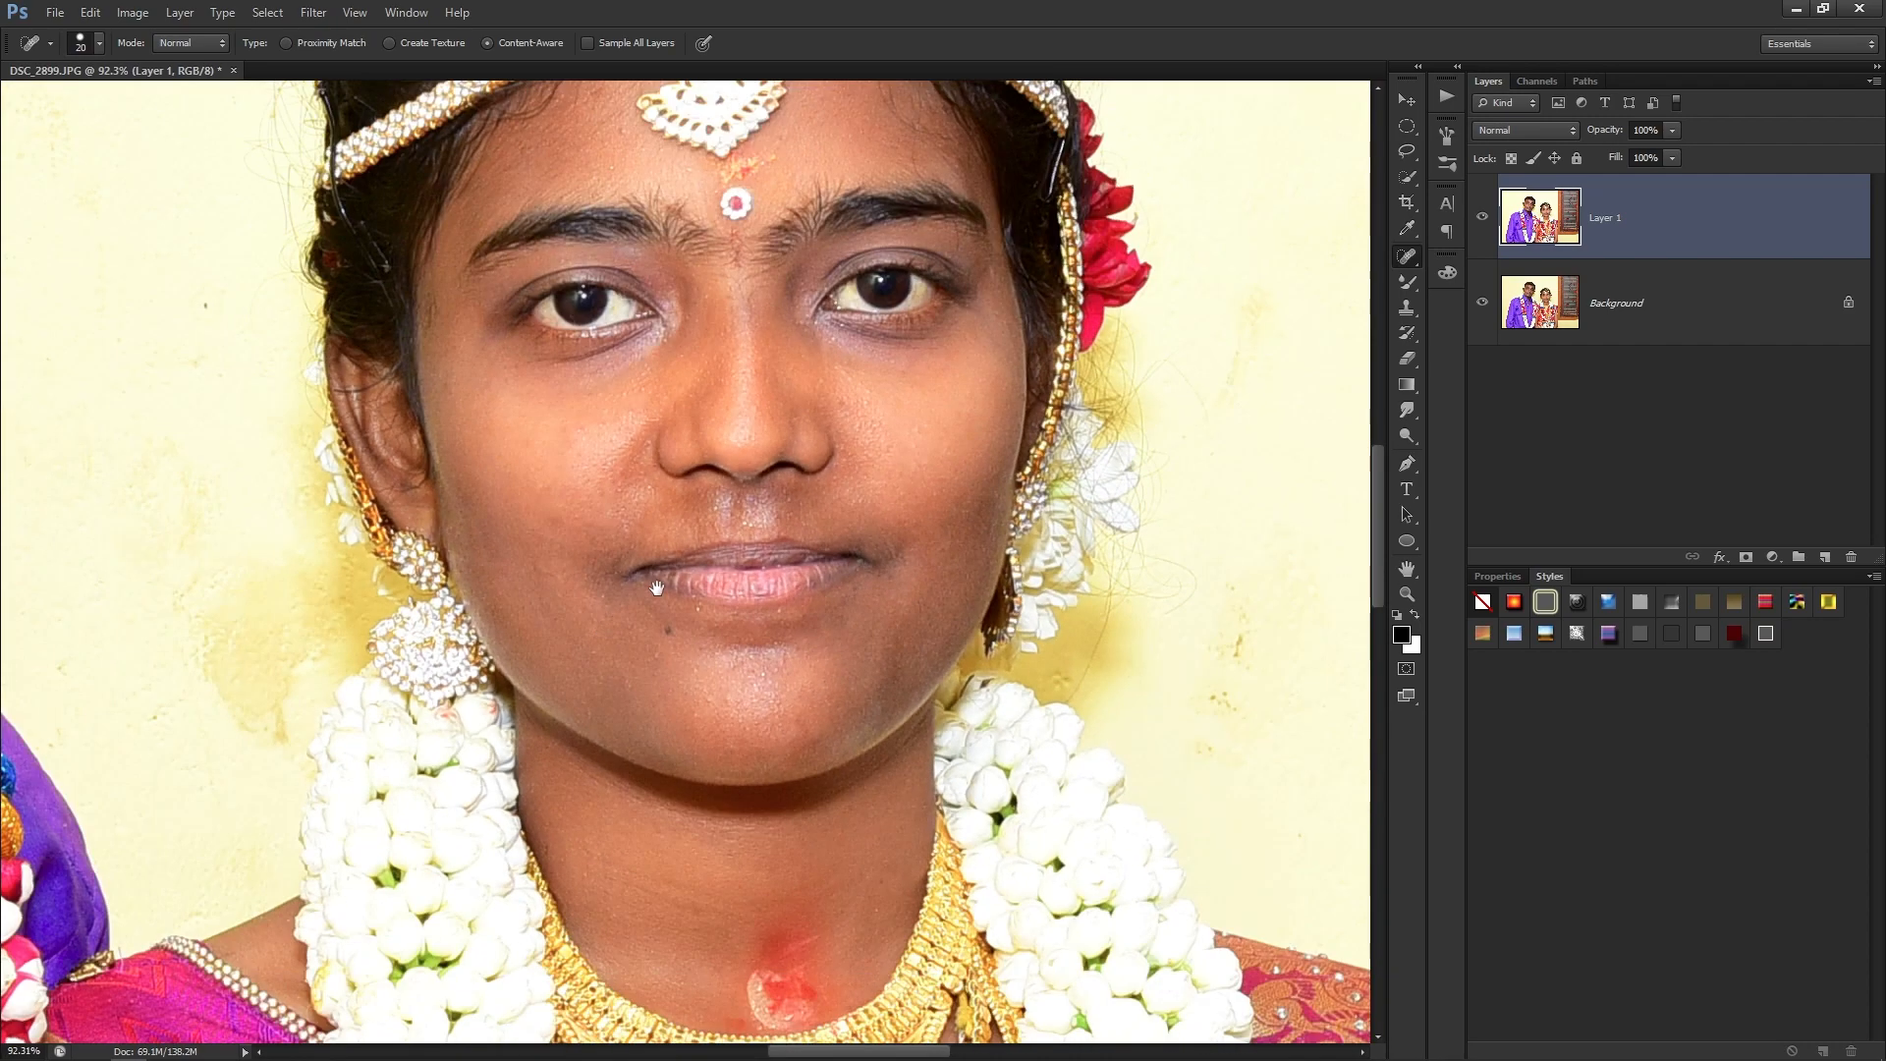
Compare both faces before and after retouching by hiding and showing Layer 1.
scroll(880, 424, "down", 3)
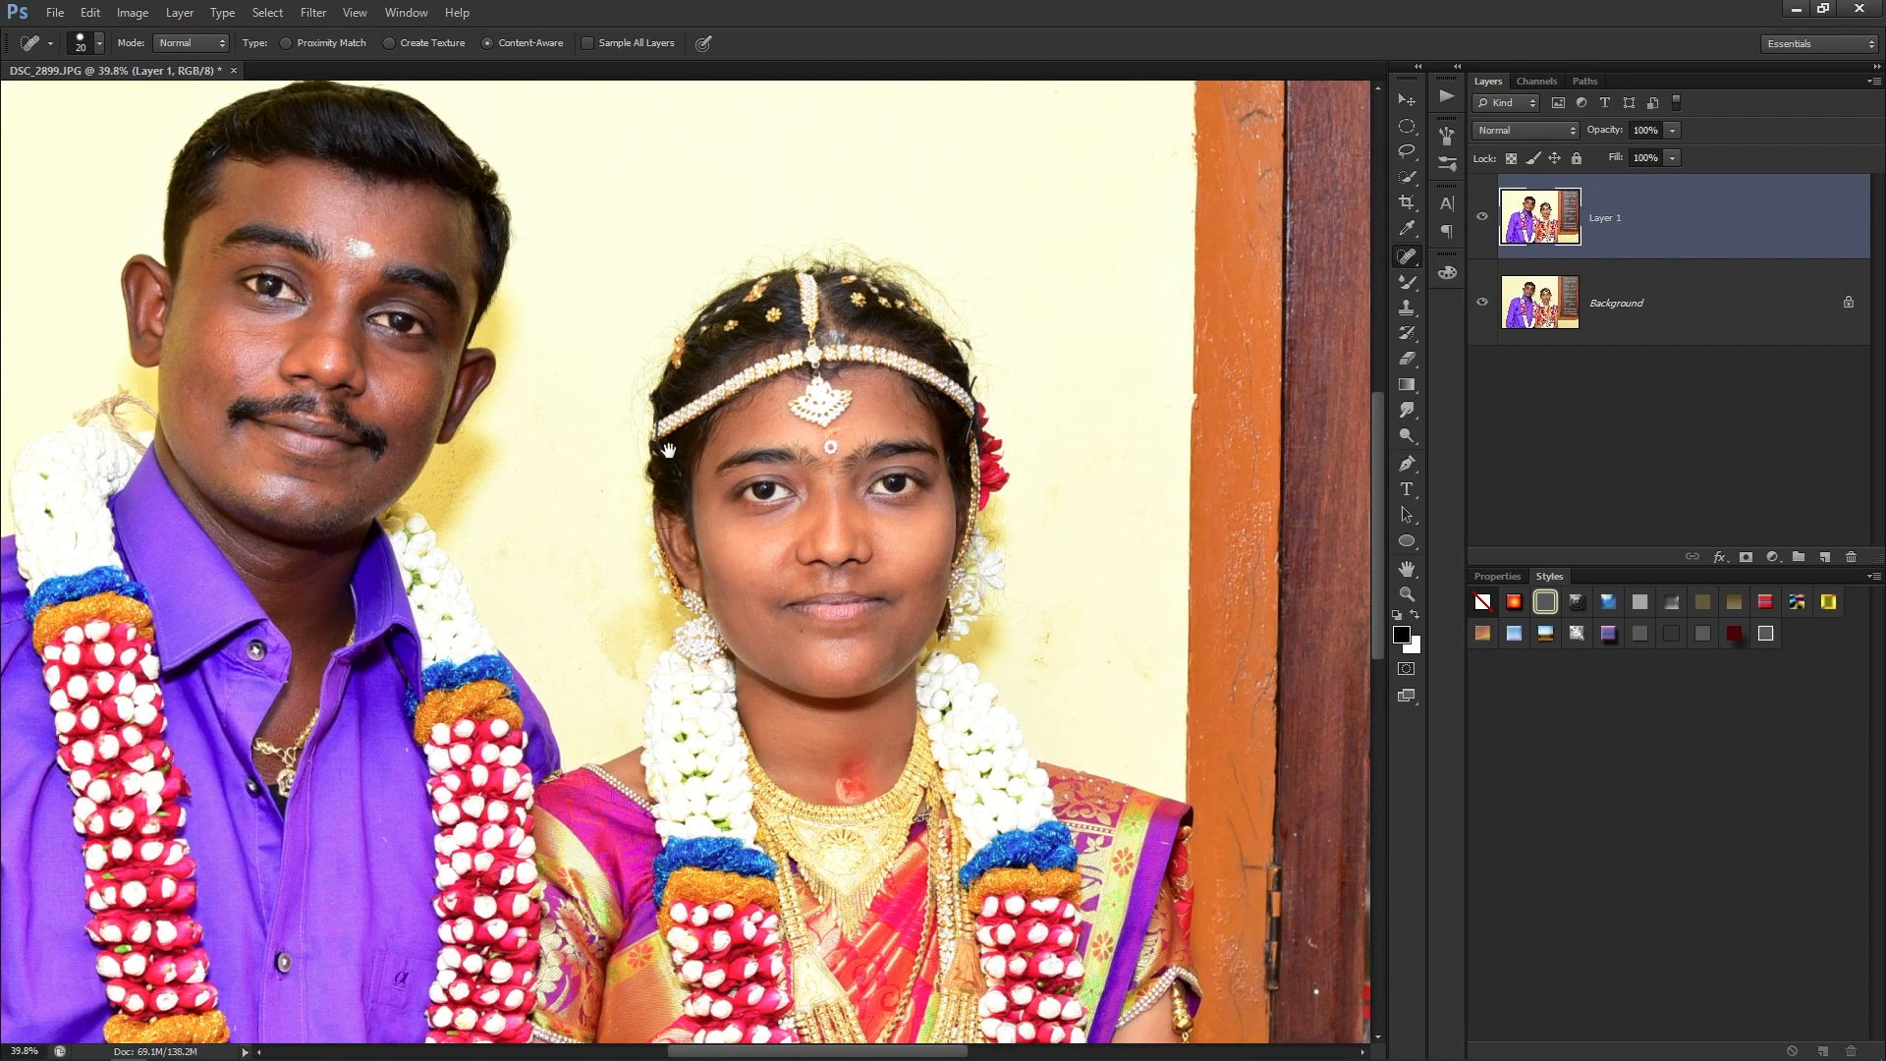
left_click_drag(669, 451, 785, 534)
scroll(653, 448, "up", 2)
left_click(1483, 217)
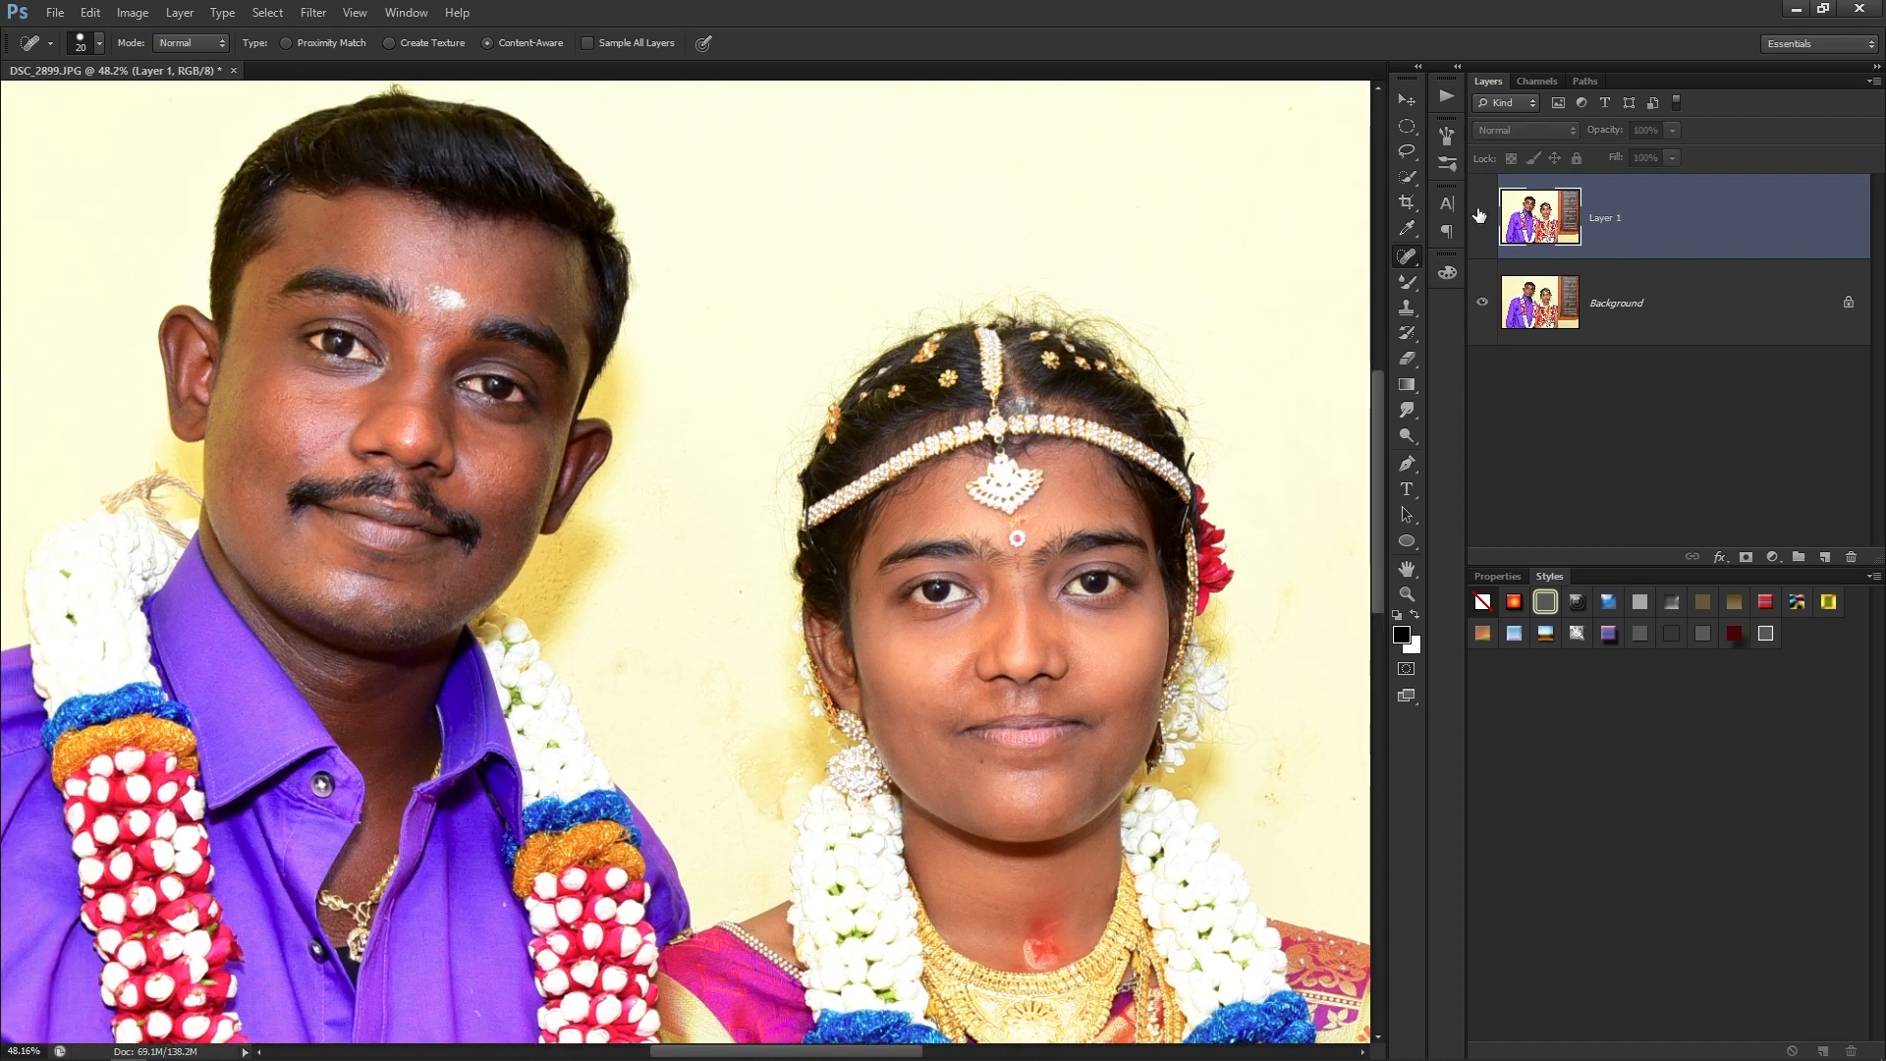
left_click(1483, 217)
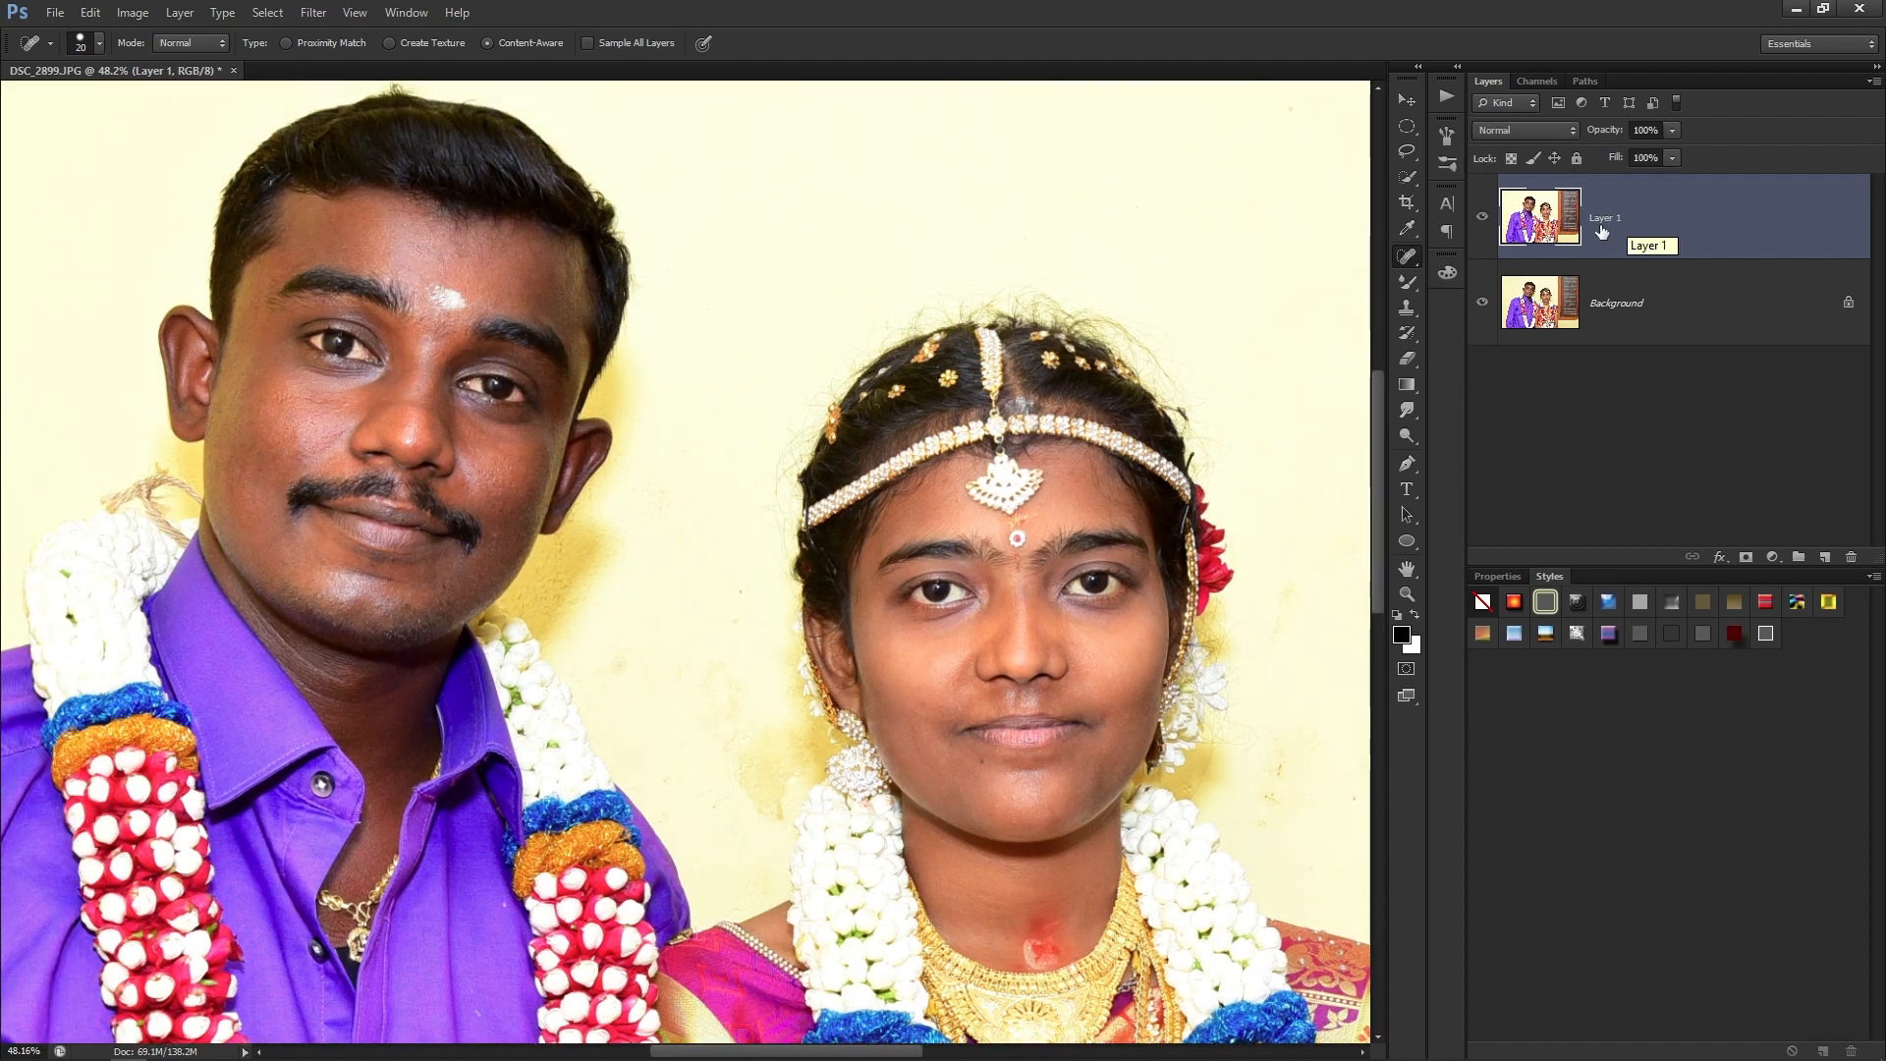
Rename Layer 1 as Subject and duplicate it twice.
double_click(1602, 222)
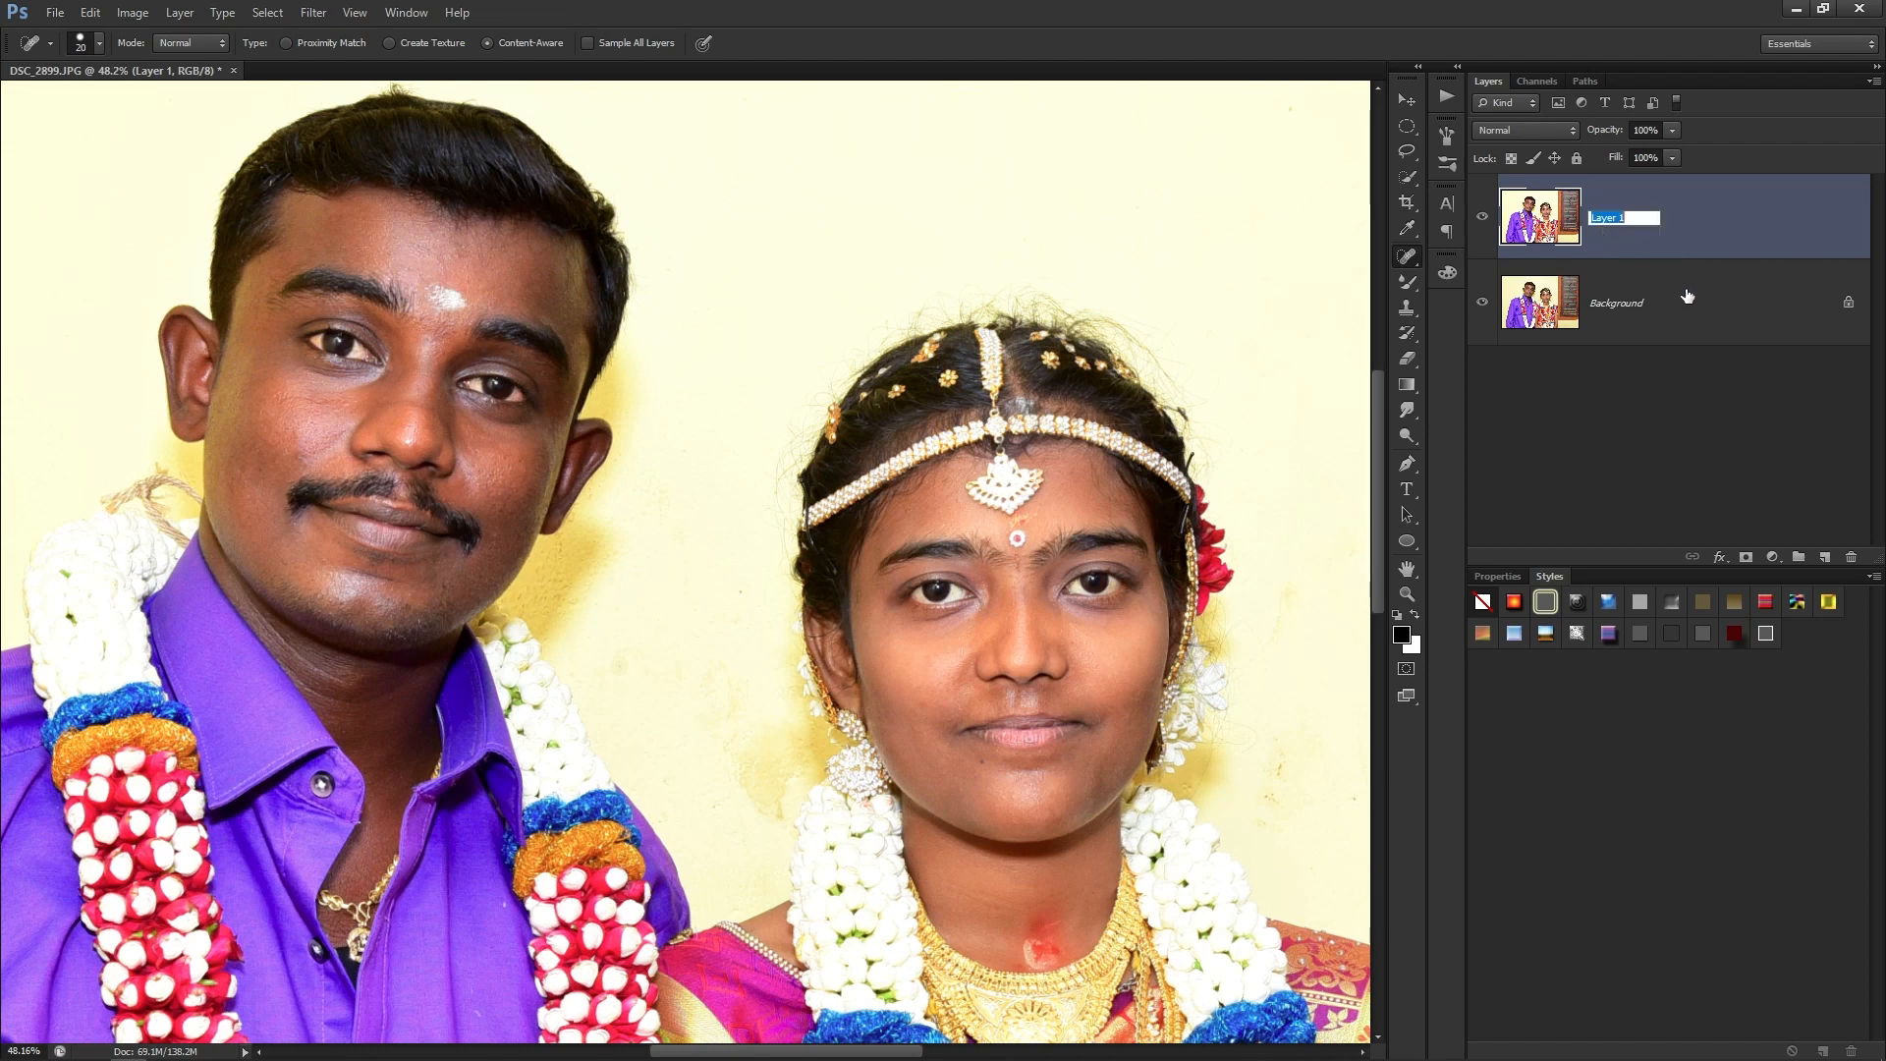
type("Subject")
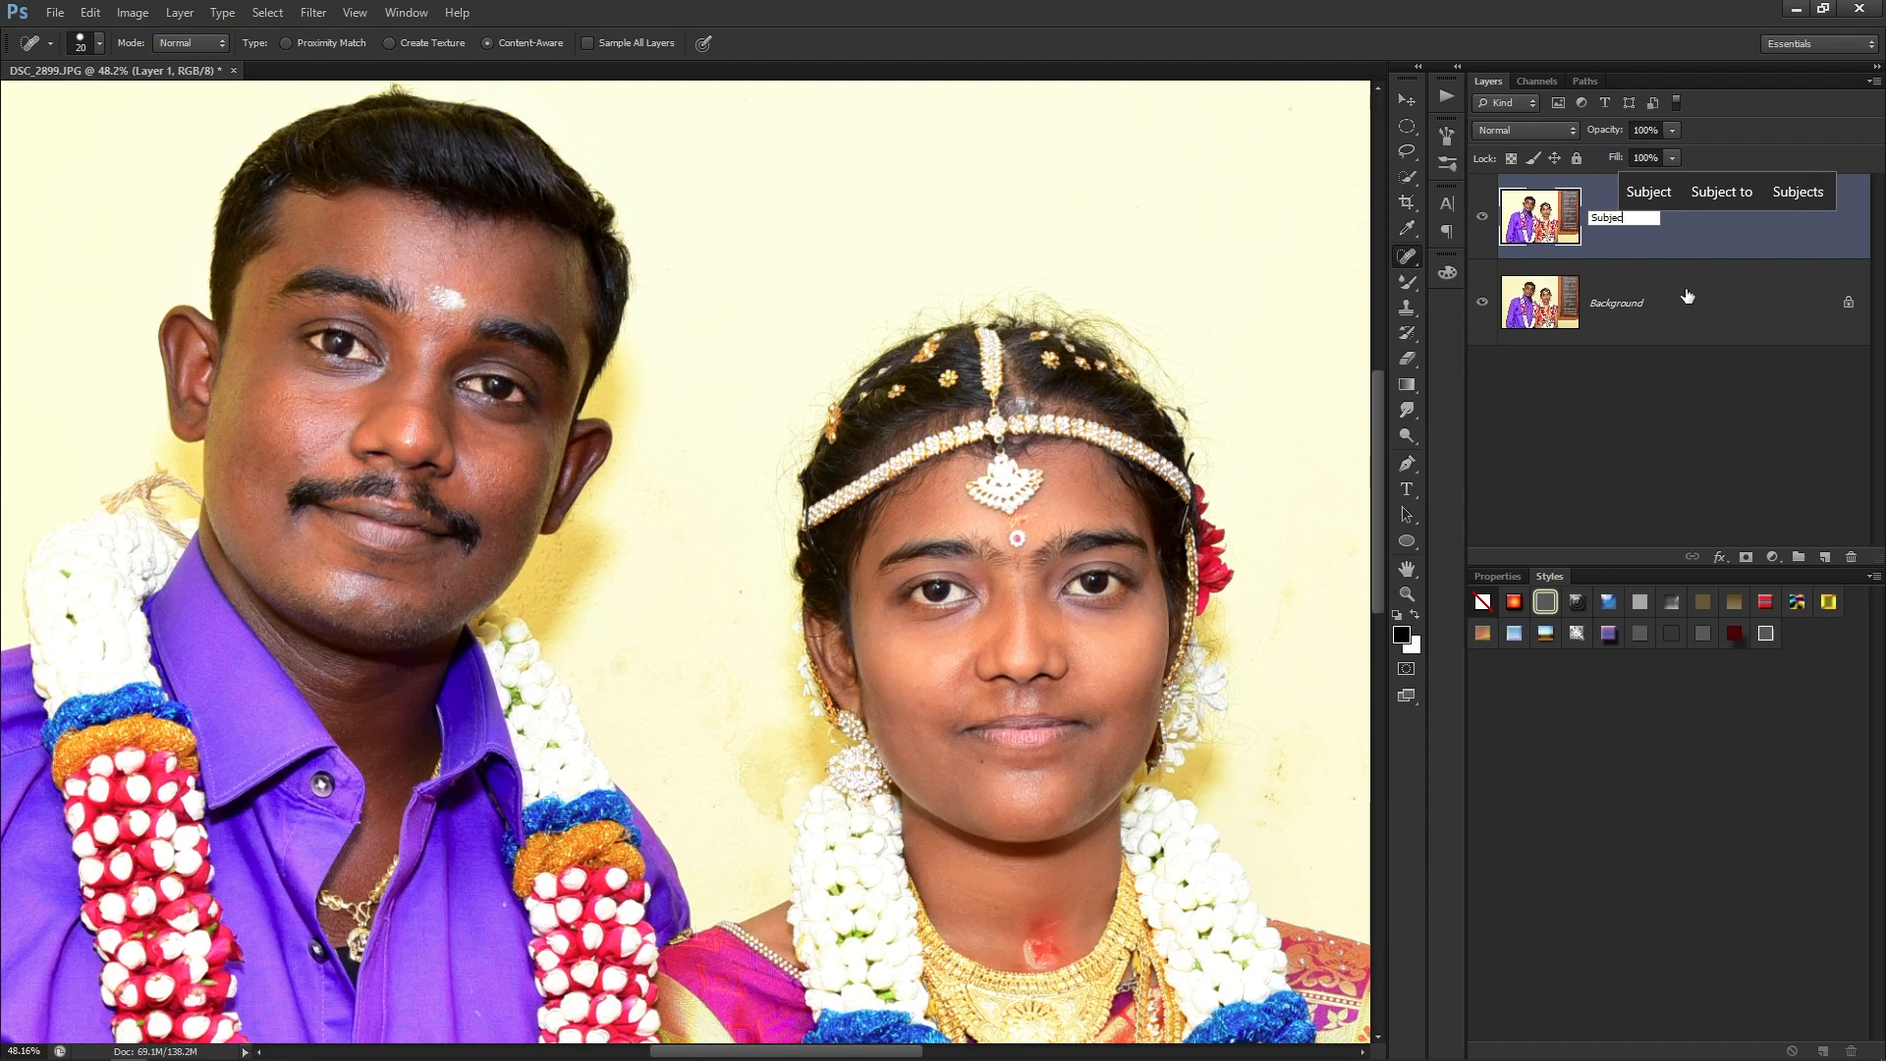
key("Return")
key("ctrl+j")
key("ctrl+j")
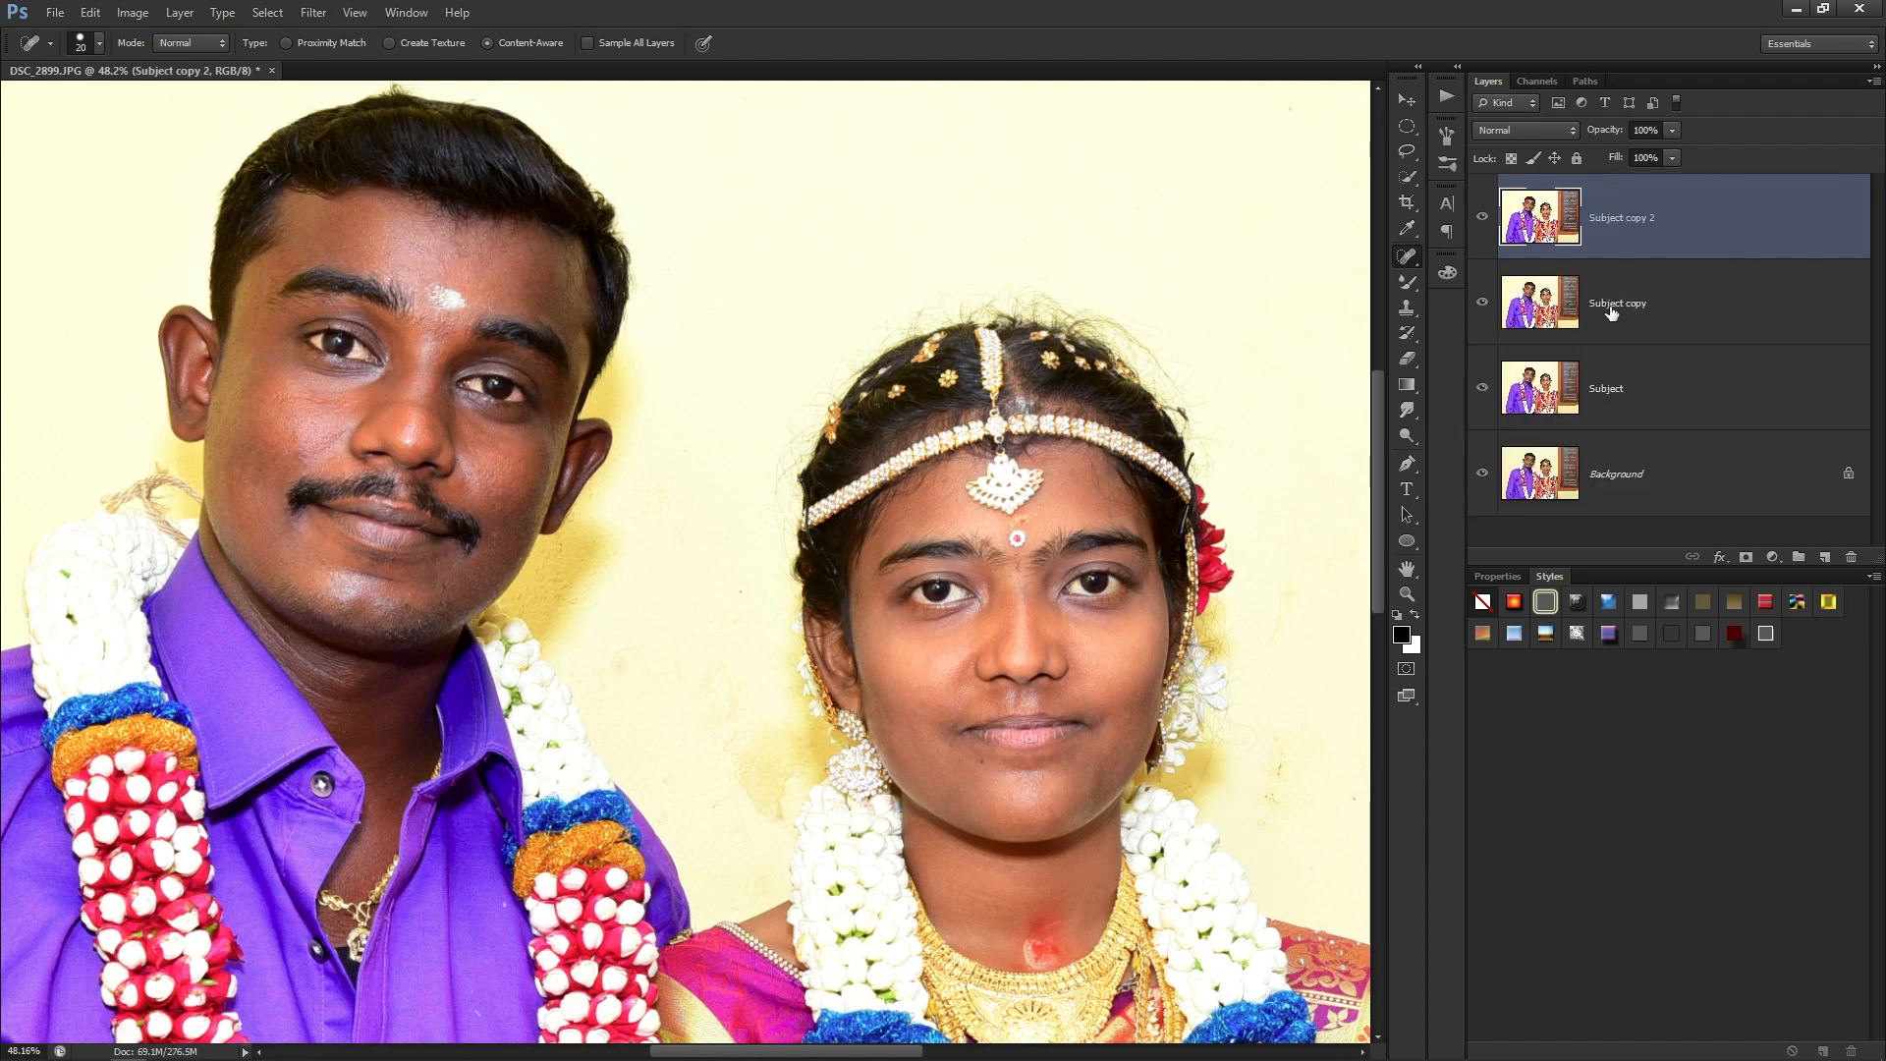
Rename the lower Subject copy as 01 and the upper copy as 02.
double_click(1611, 312)
type("0")
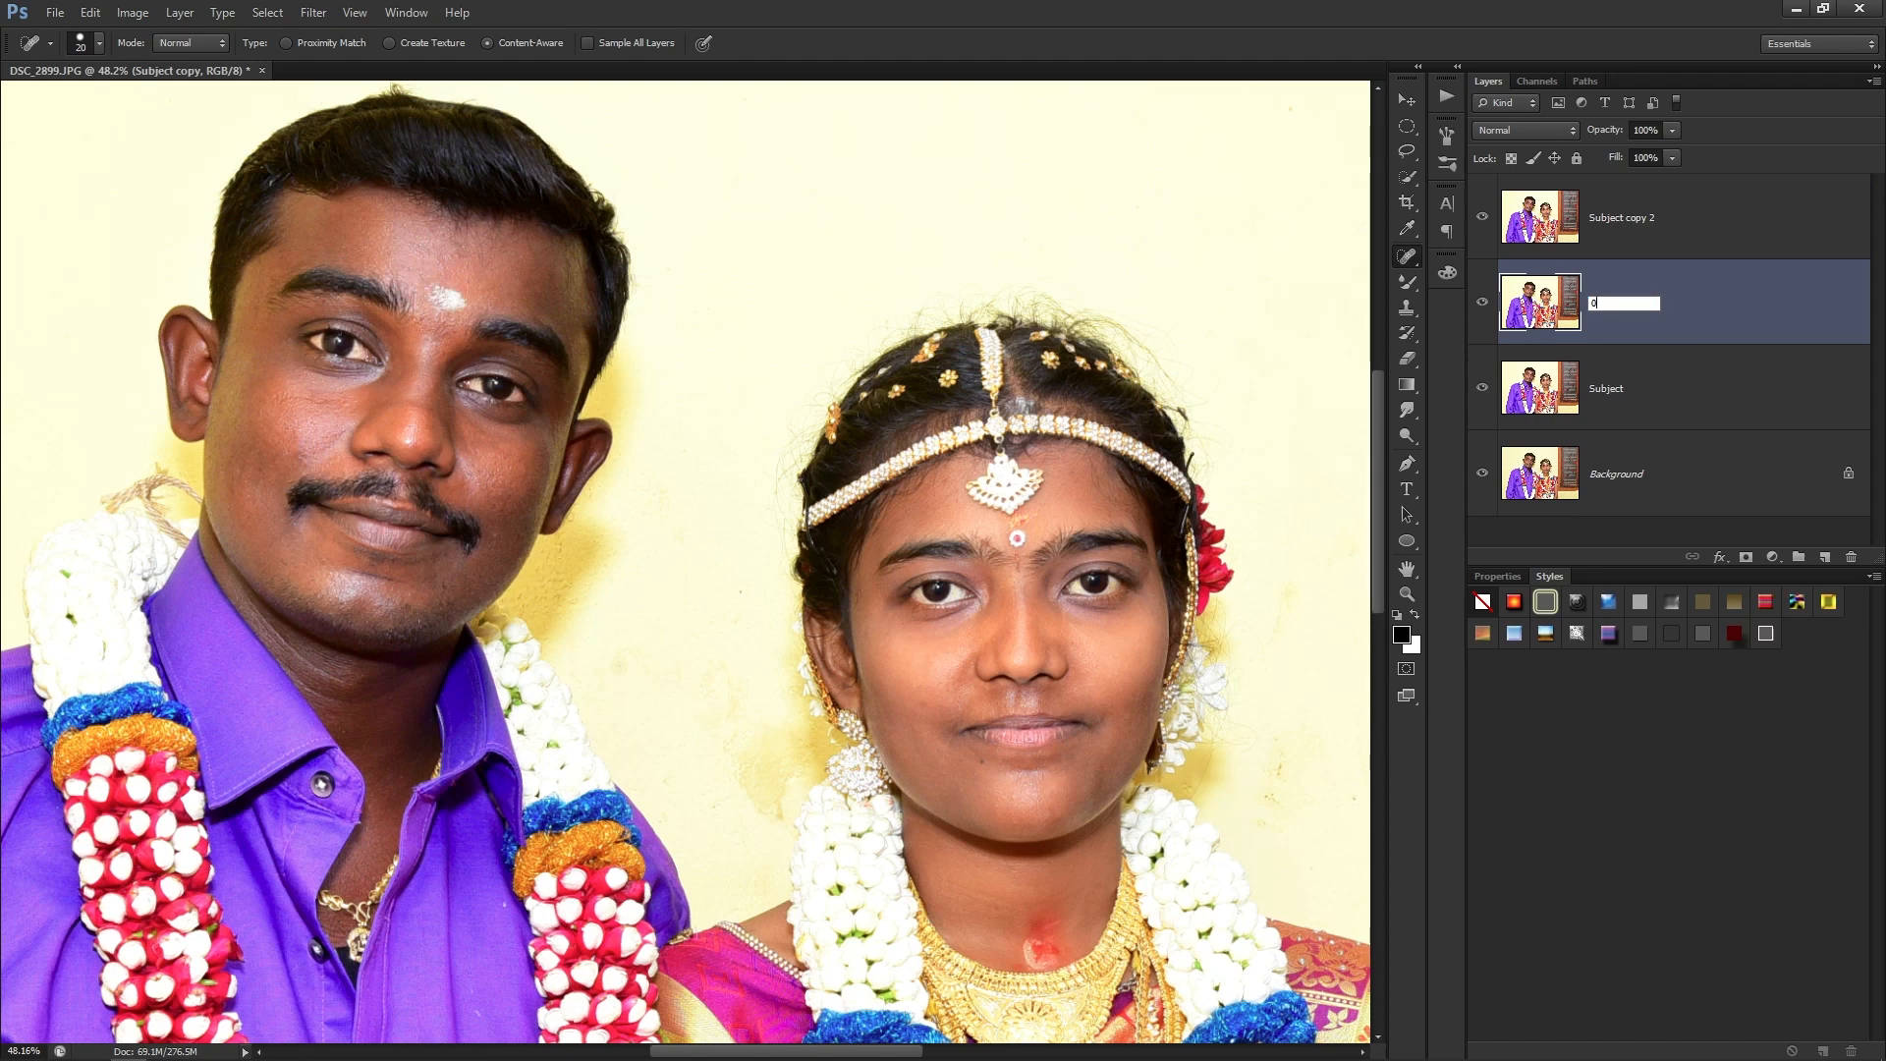
type("1")
key("Return")
double_click(1614, 220)
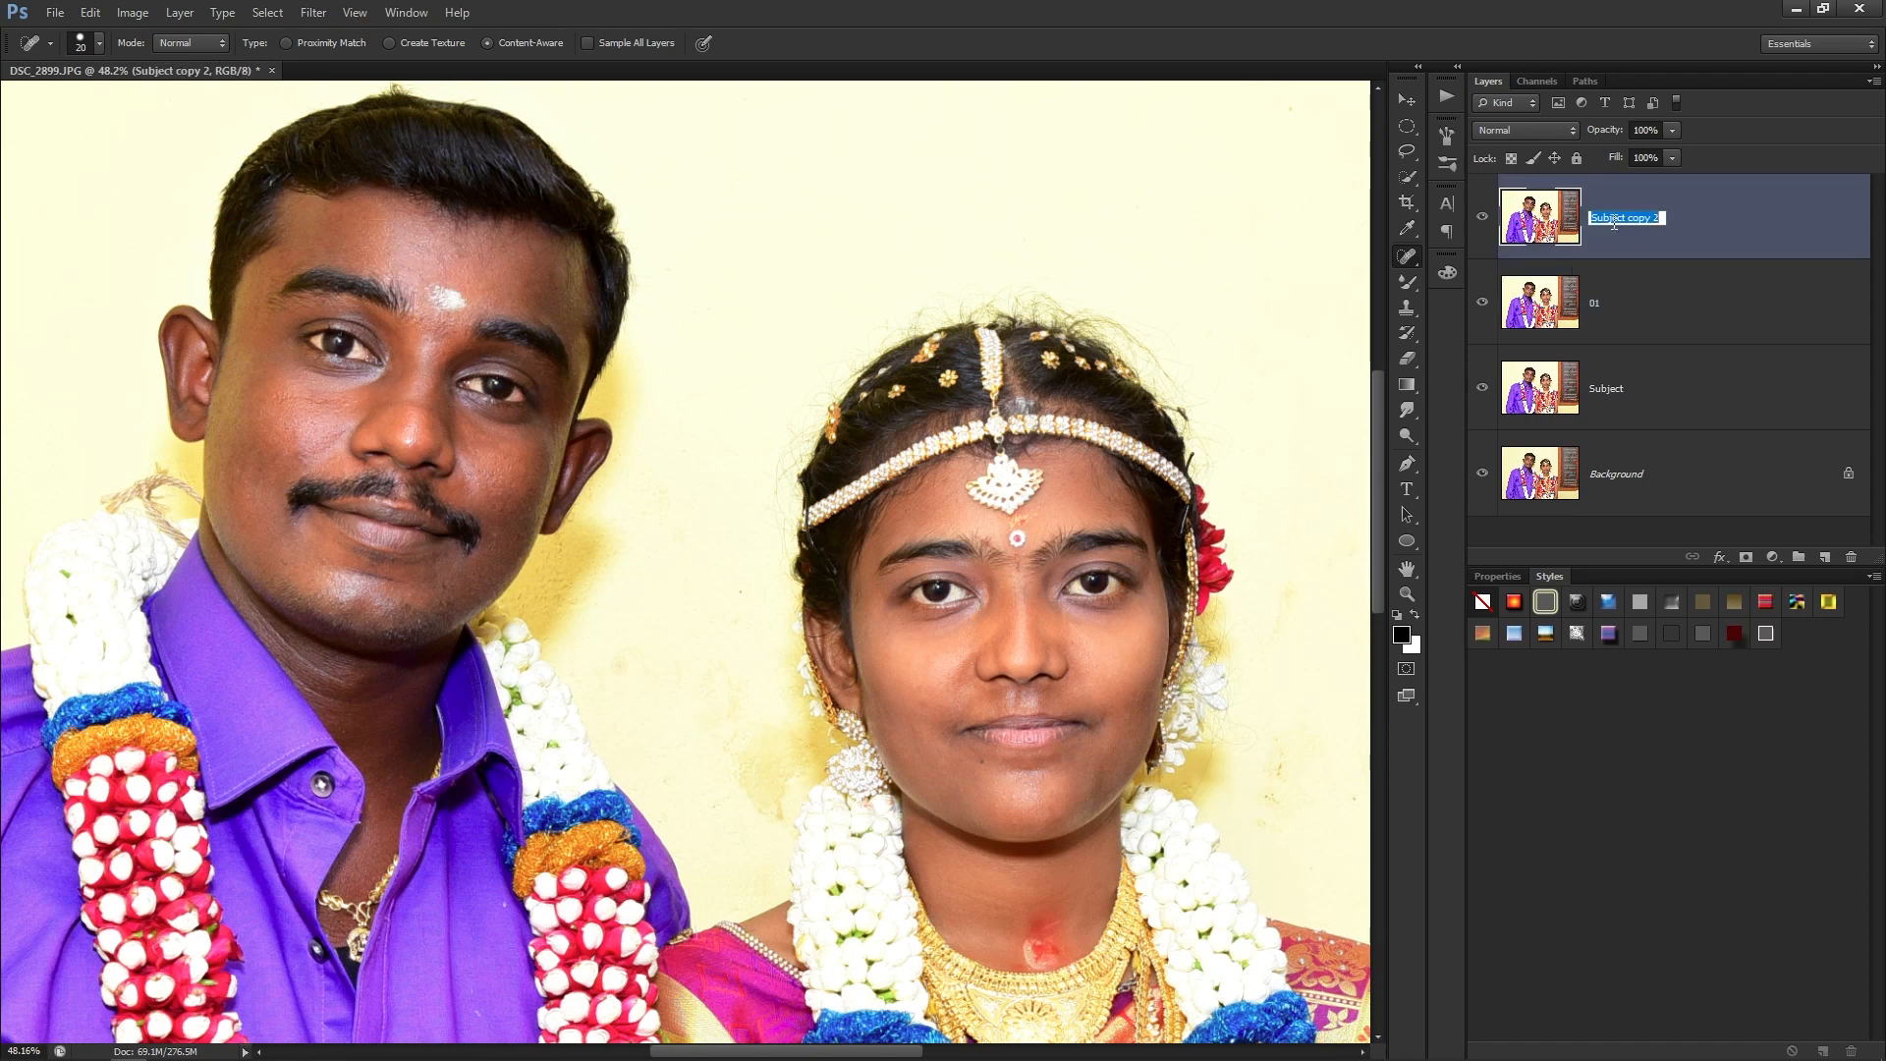
type("02")
key("Return")
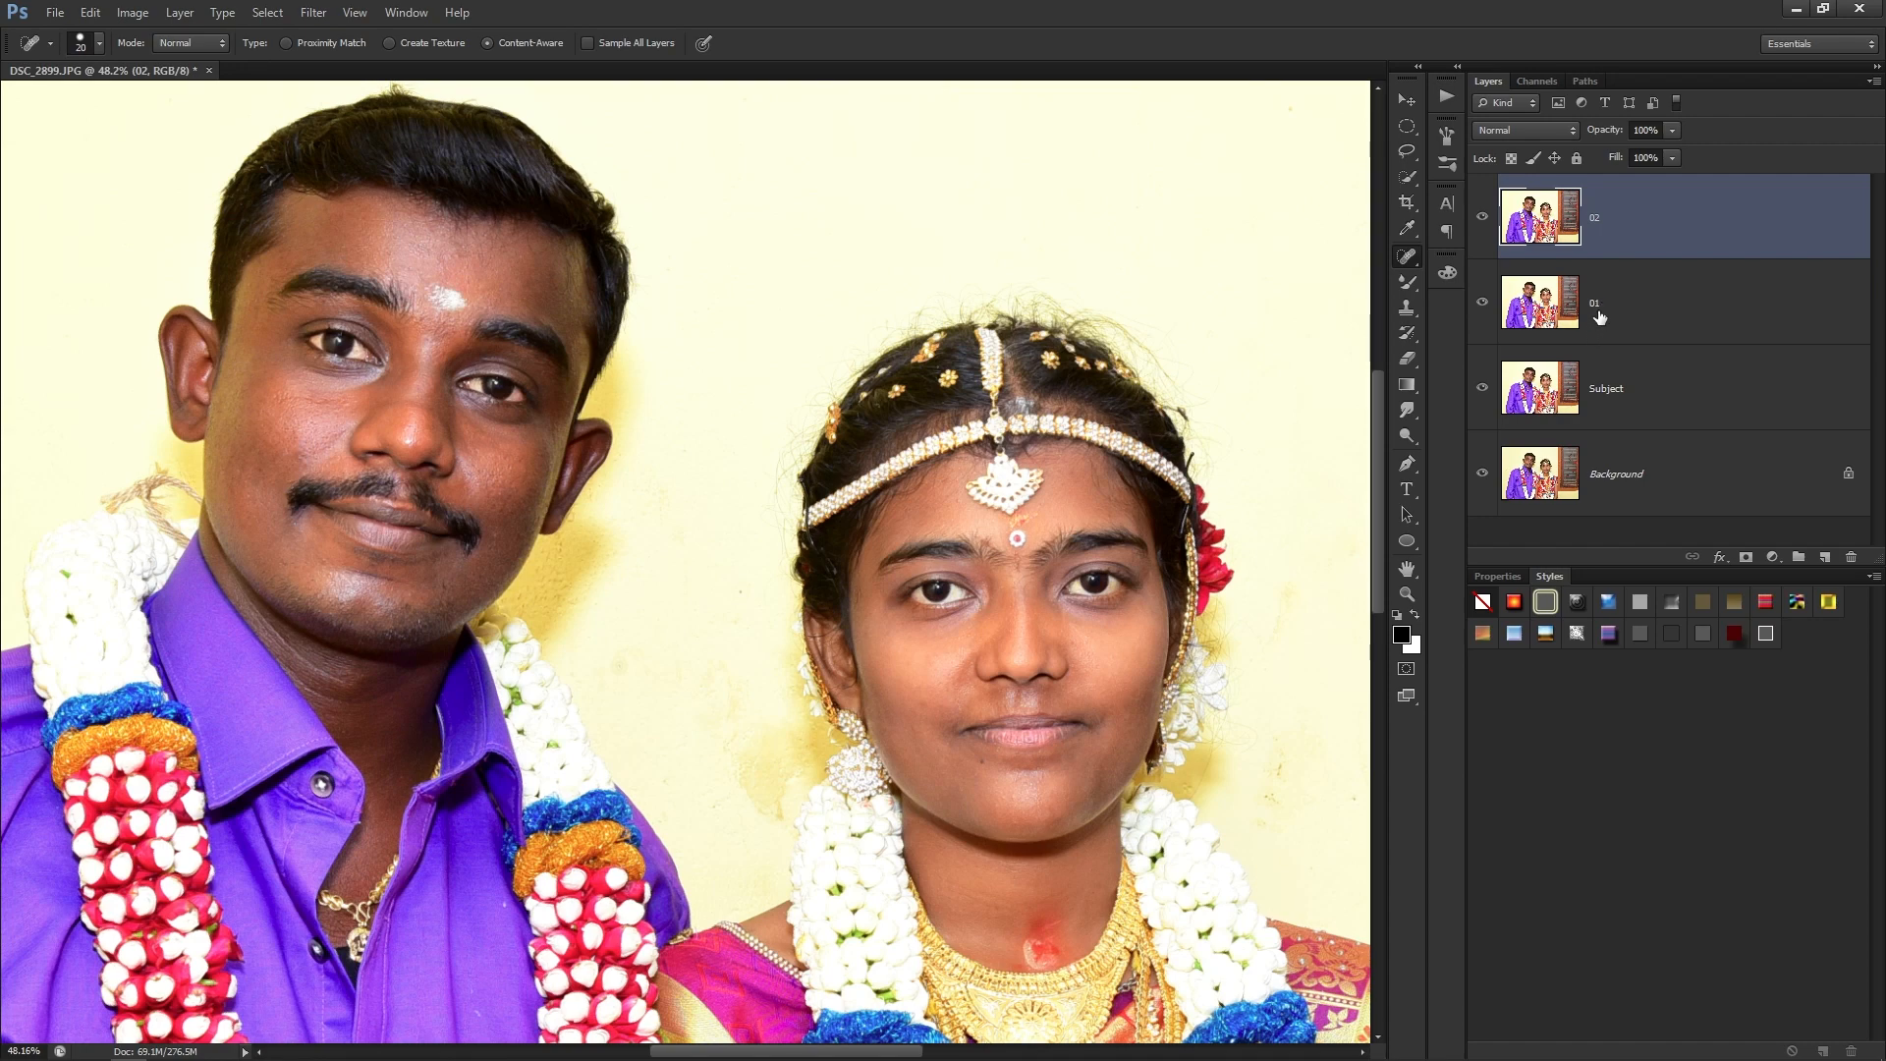
left_click(1643, 304)
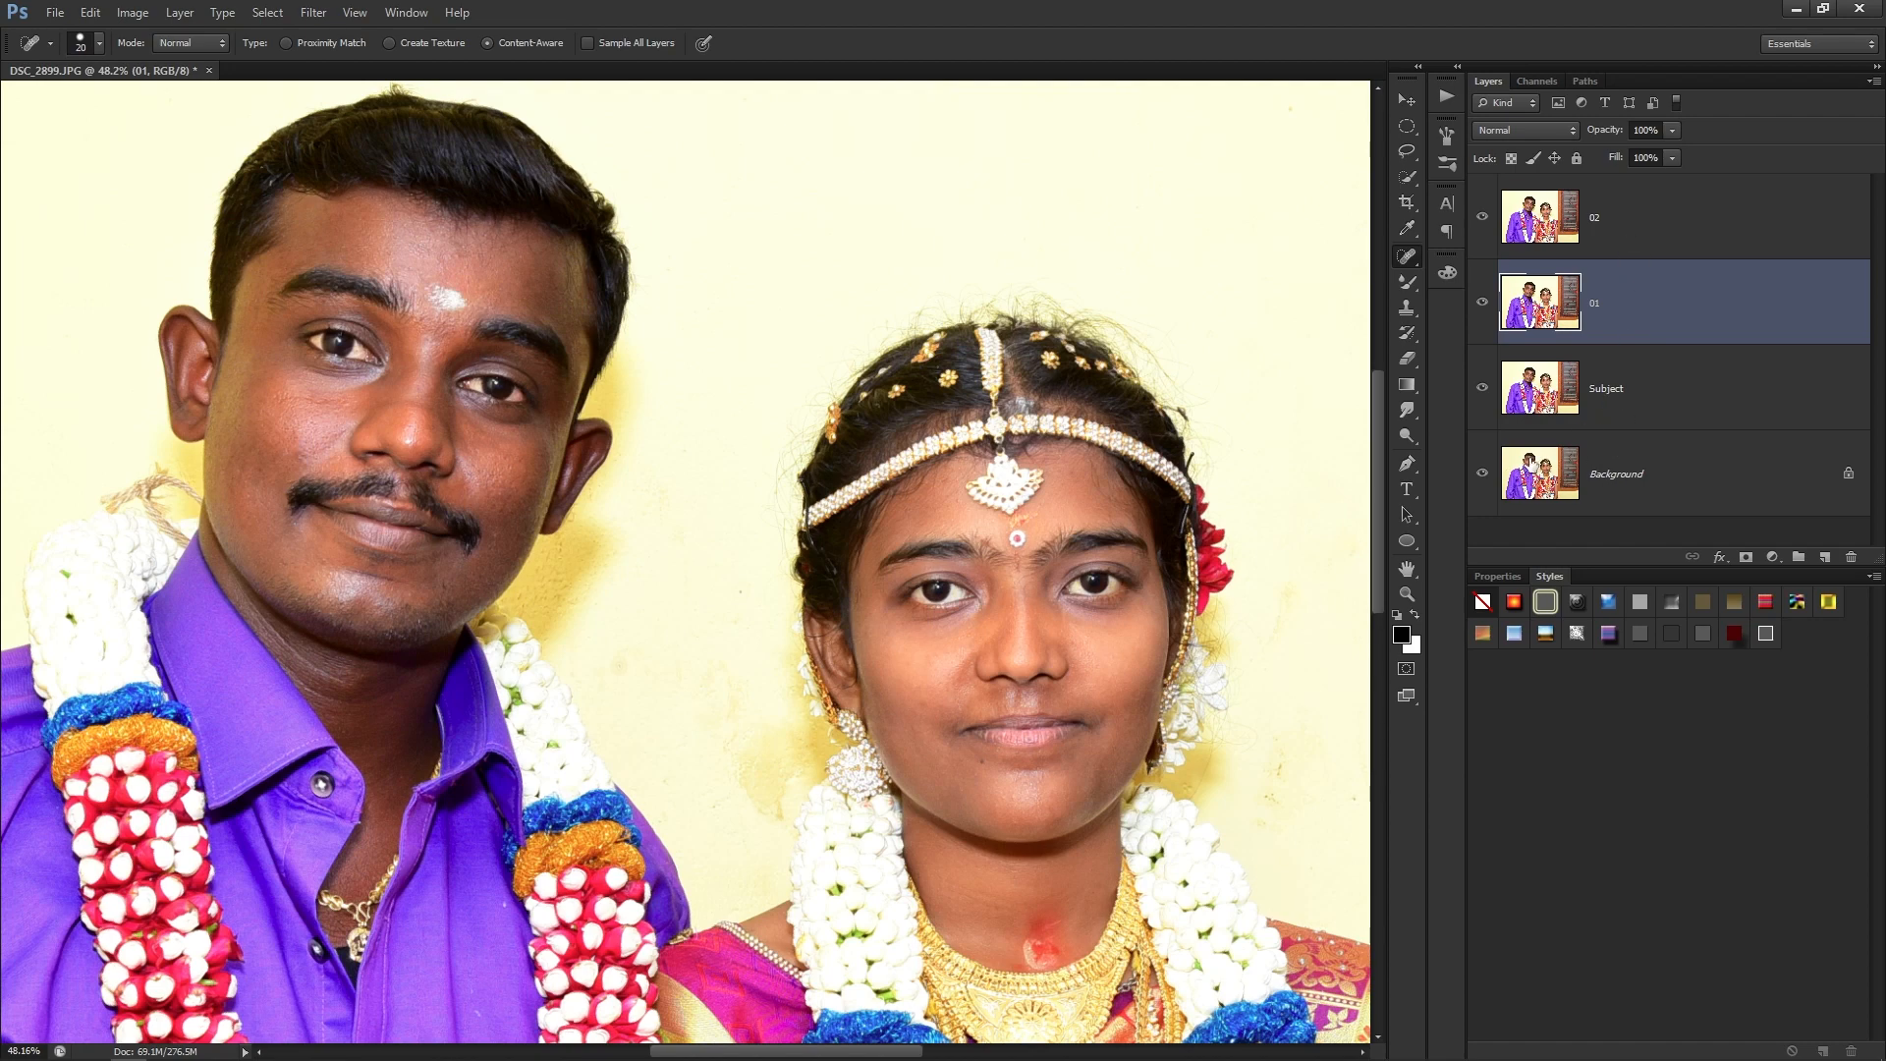
left_click(1530, 462)
left_click(1481, 473, "alt")
left_click(1482, 474, "alt")
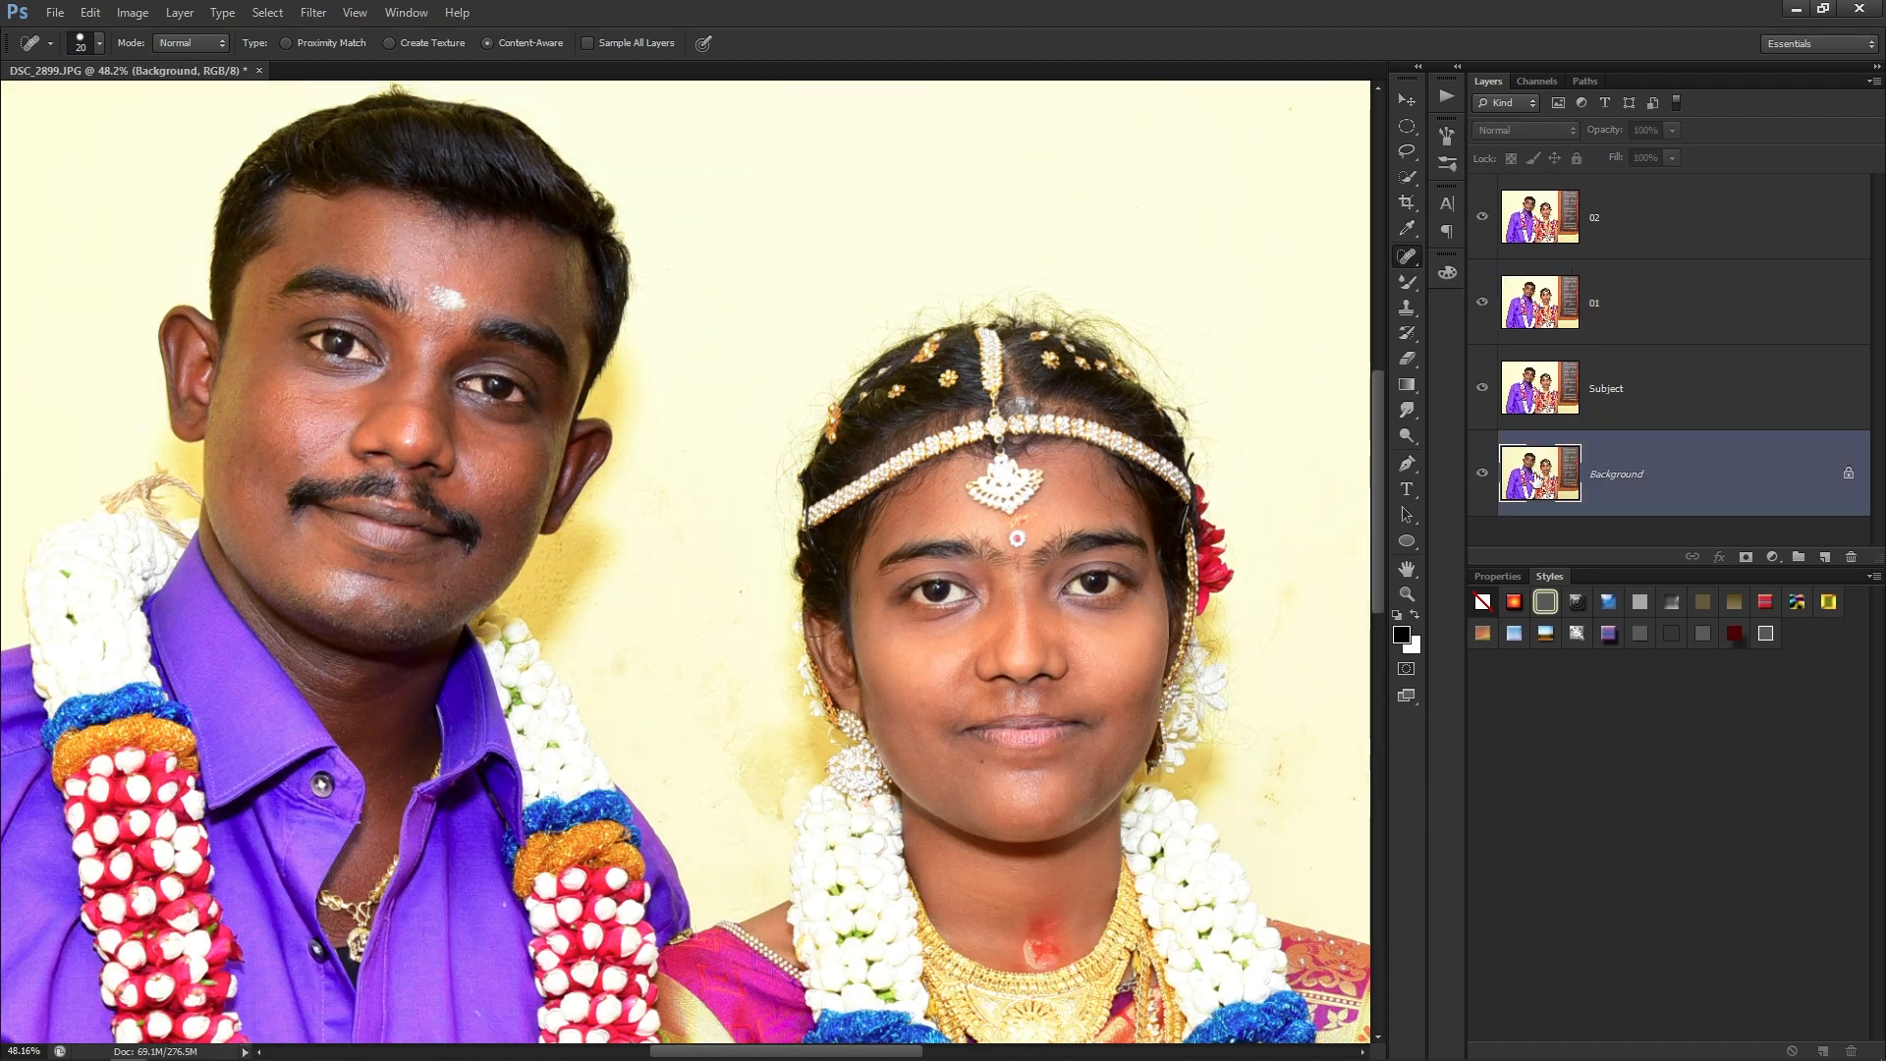
left_click(1565, 390)
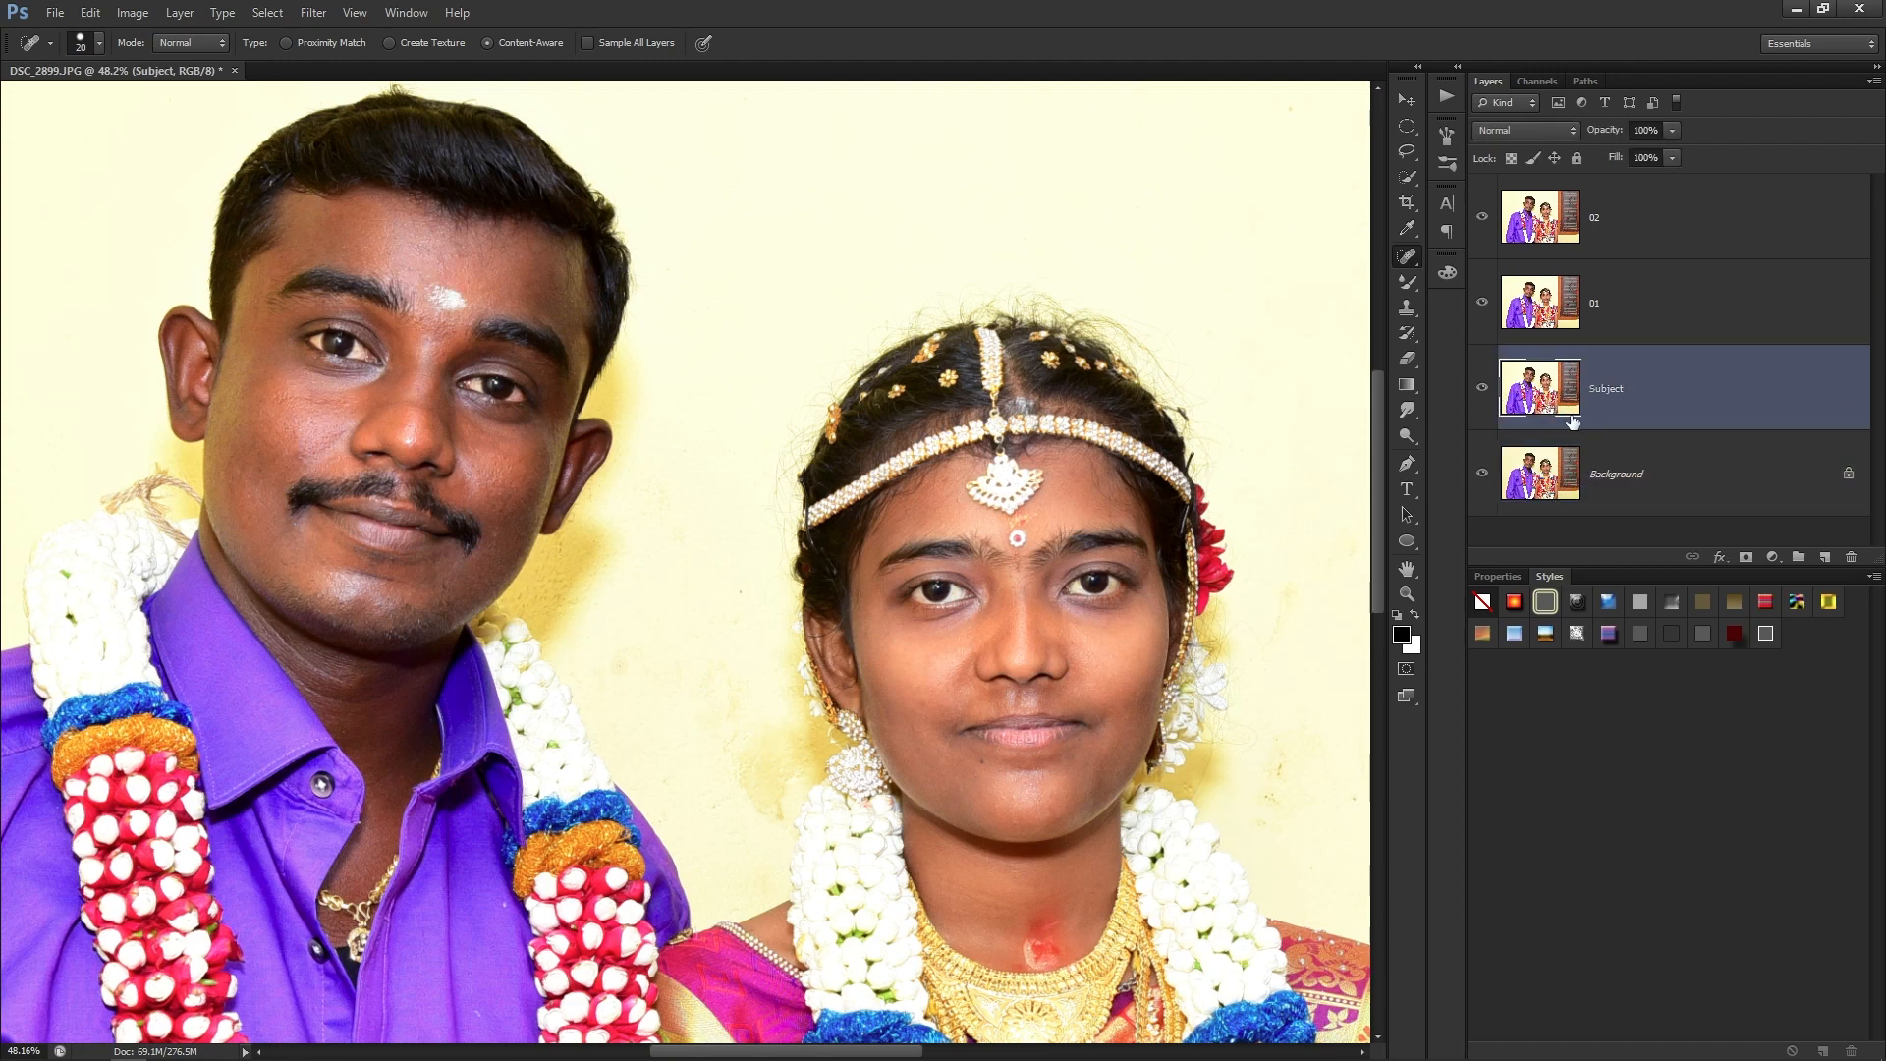
left_click(1611, 293)
left_click(1613, 234)
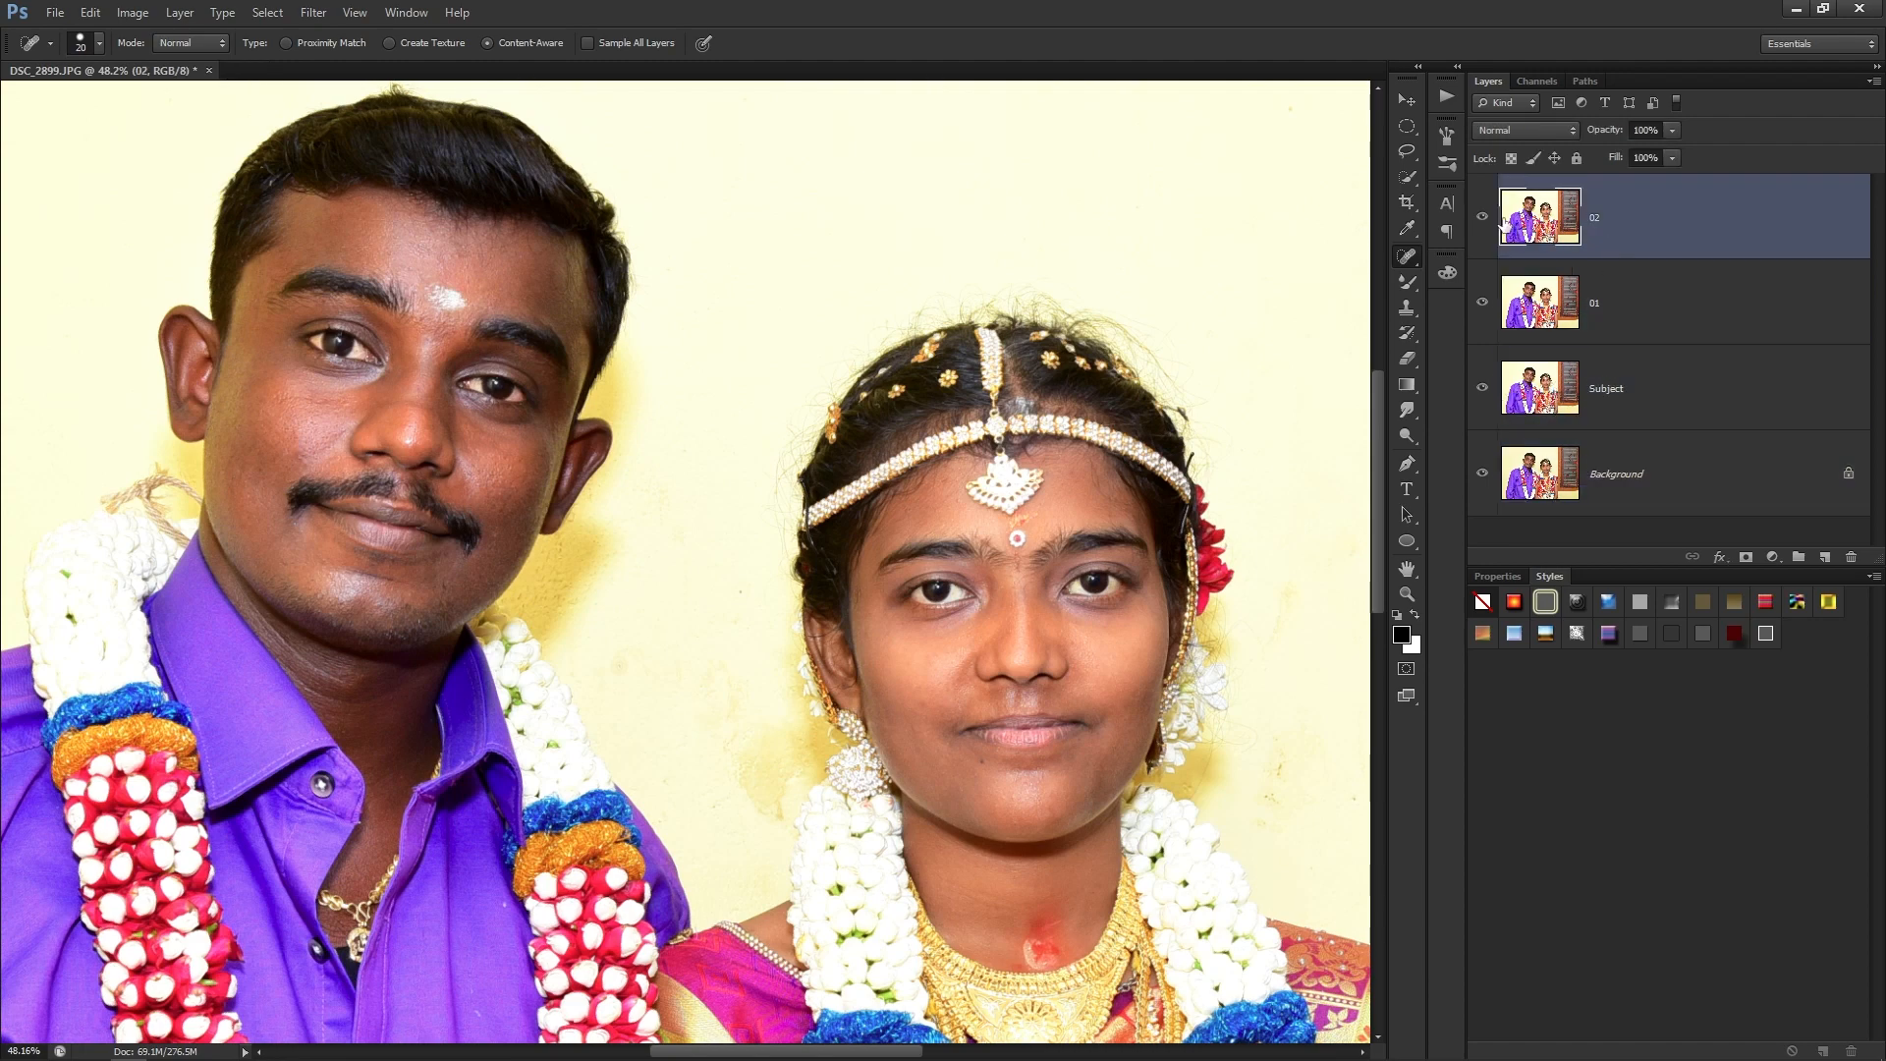
Hide layer 02 and open the Gaussian Blur filter for layer 01.
left_click(1482, 217)
left_click(1612, 299)
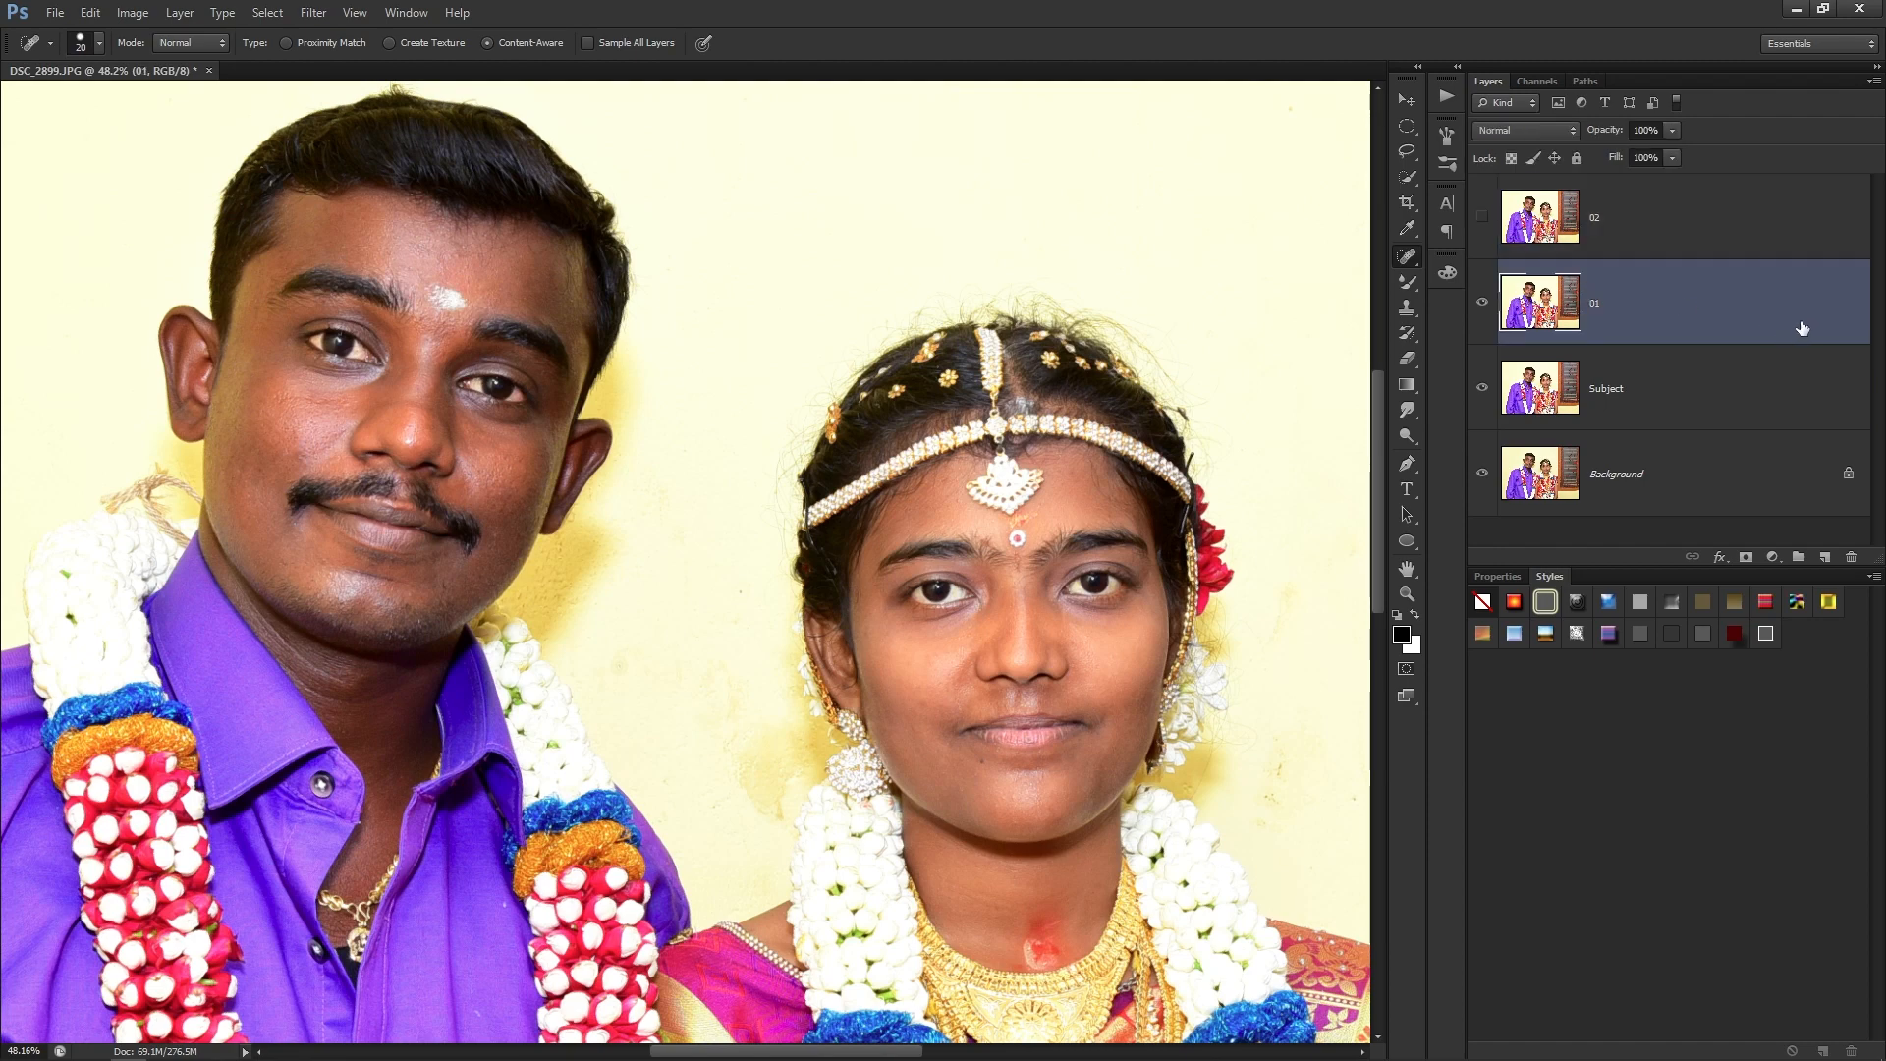
left_click(314, 13)
mouse_move(341, 237)
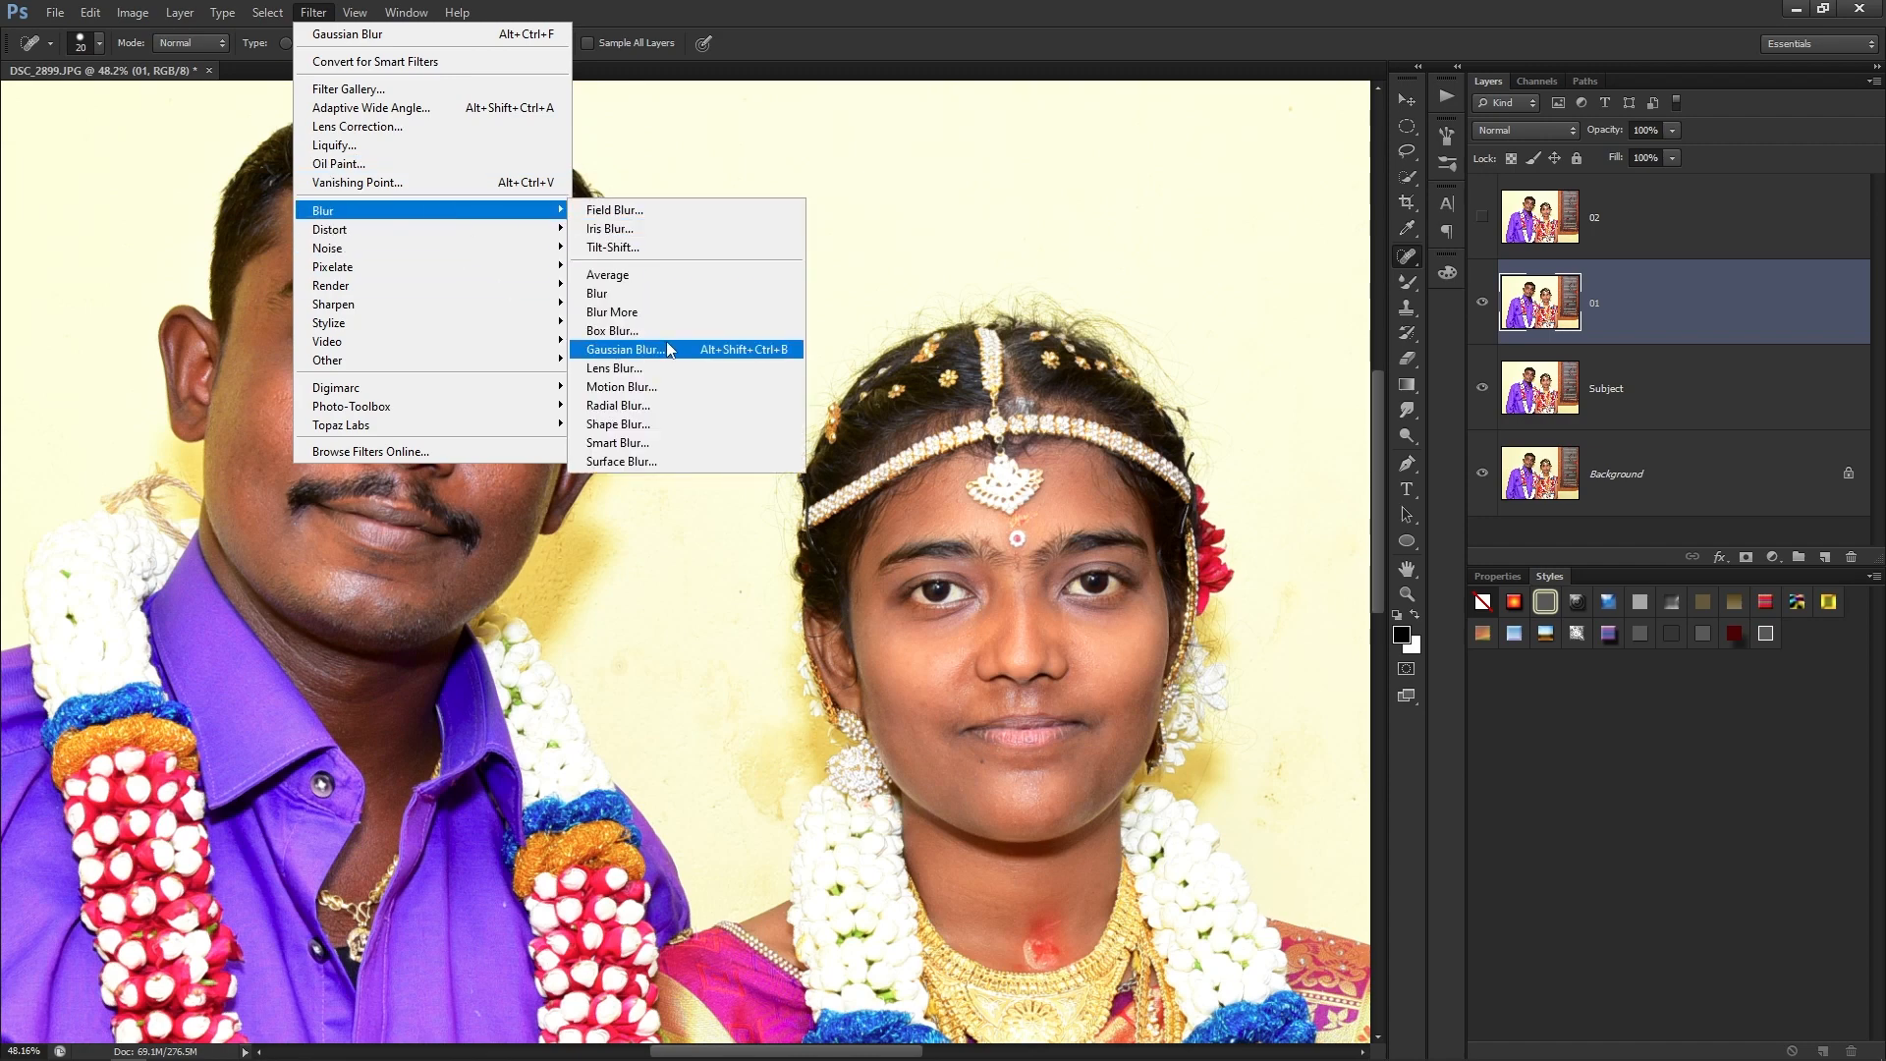
left_click(664, 350)
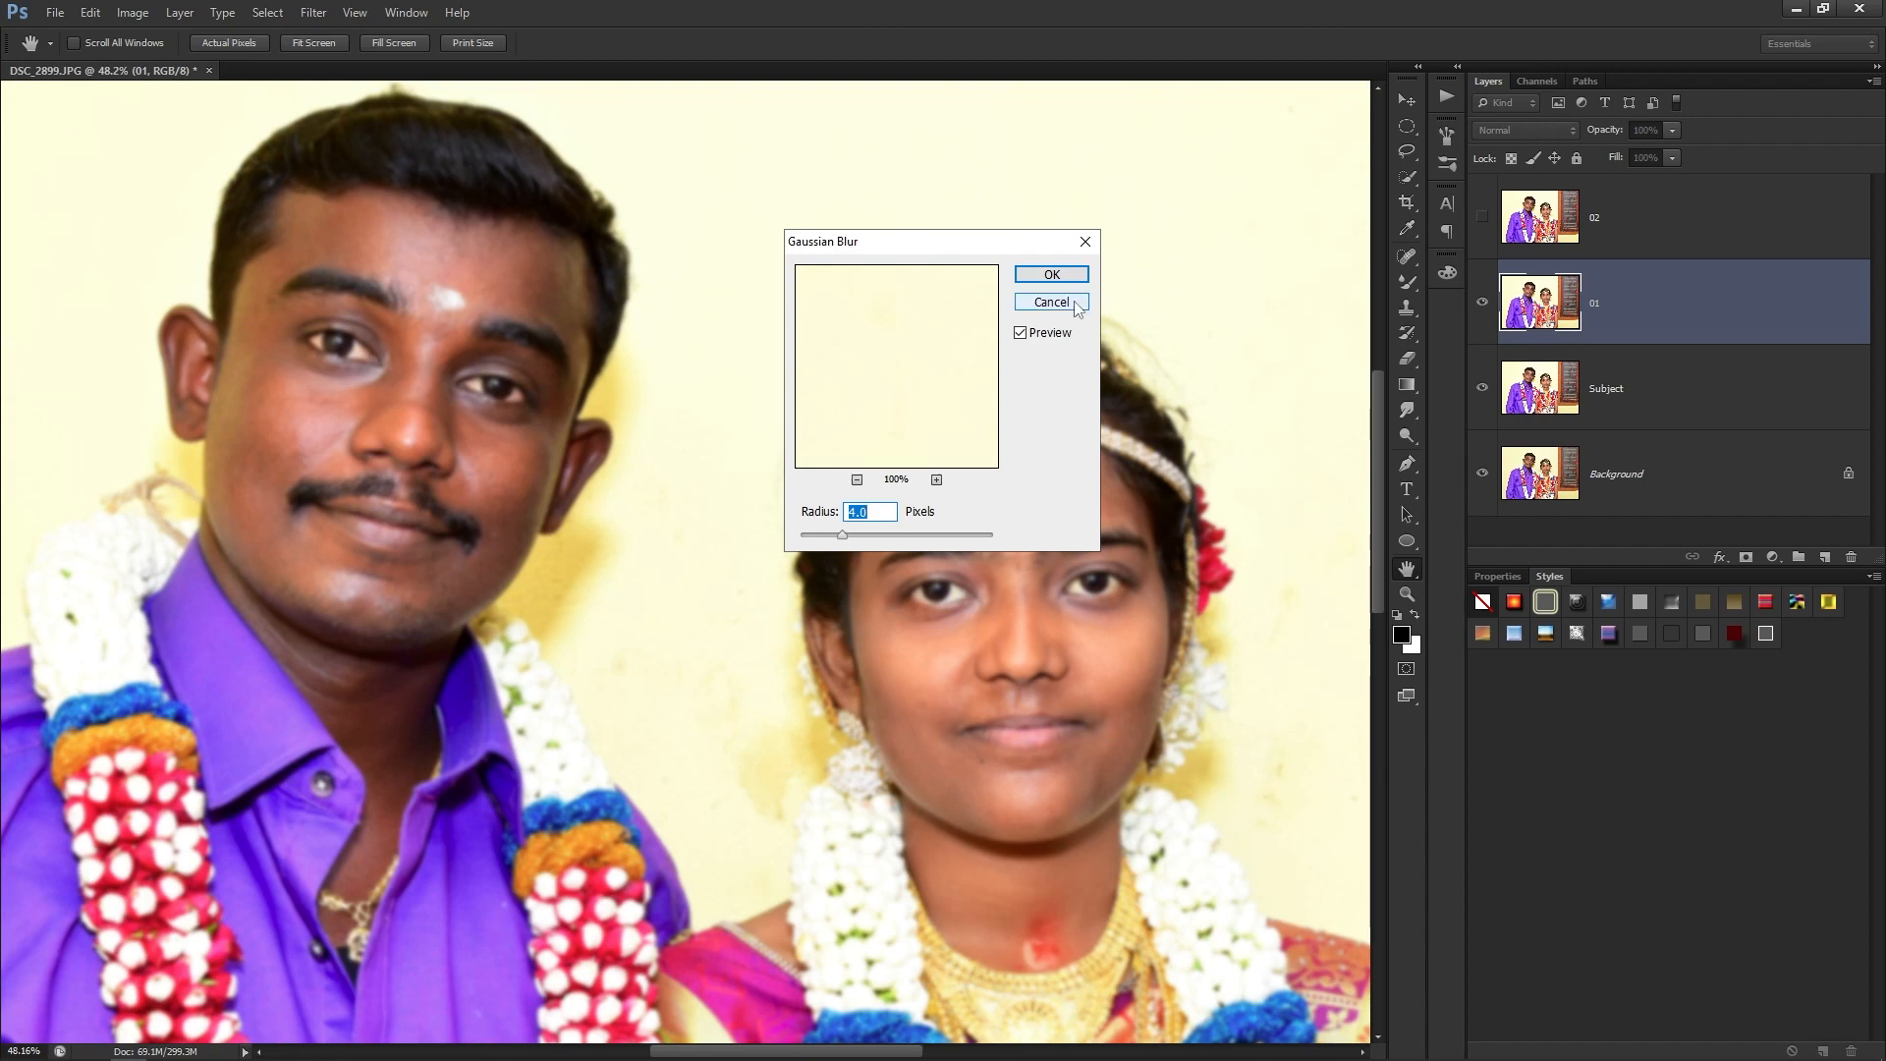
Preview several blur strengths on the faces, apply the Gaussian Blur with a 3.5 pixel radius, and show layer 02 again.
left_click_drag(830, 543, 750, 514)
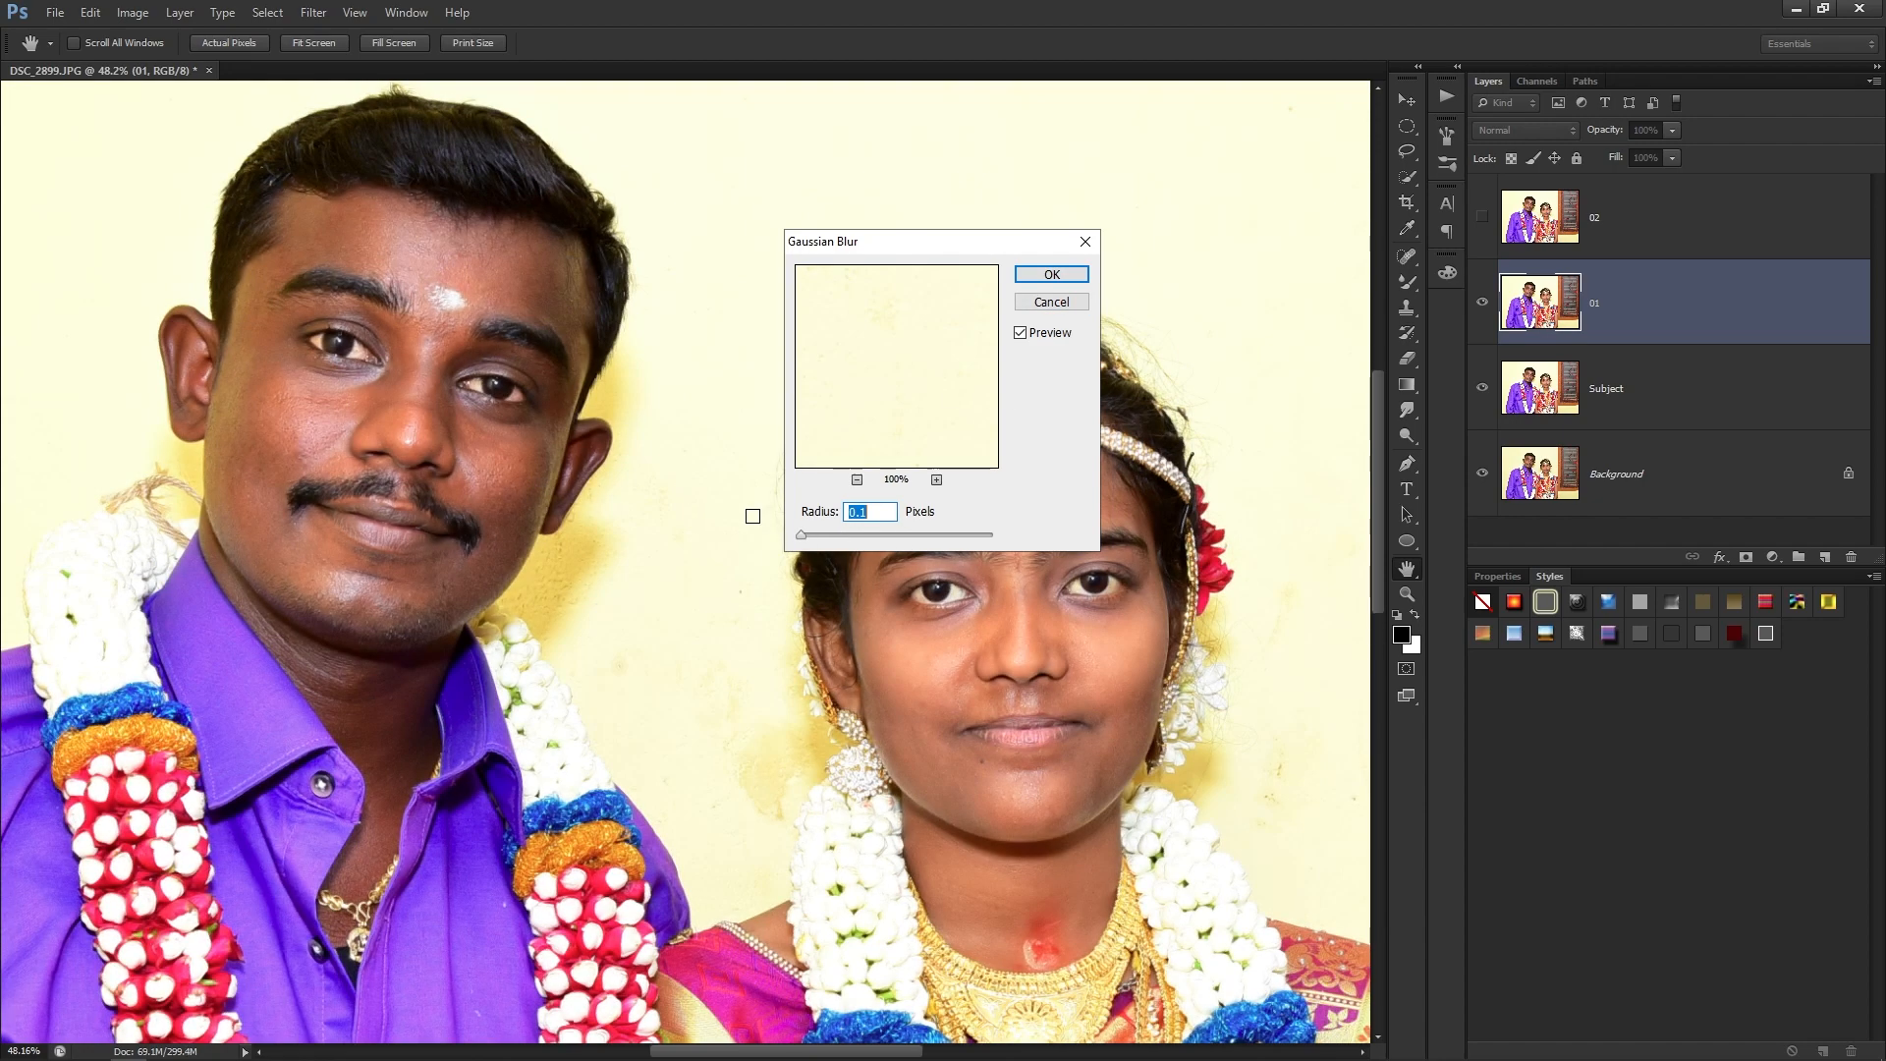
left_click(410, 432, "ctrl")
scroll(410, 432, "up", 1)
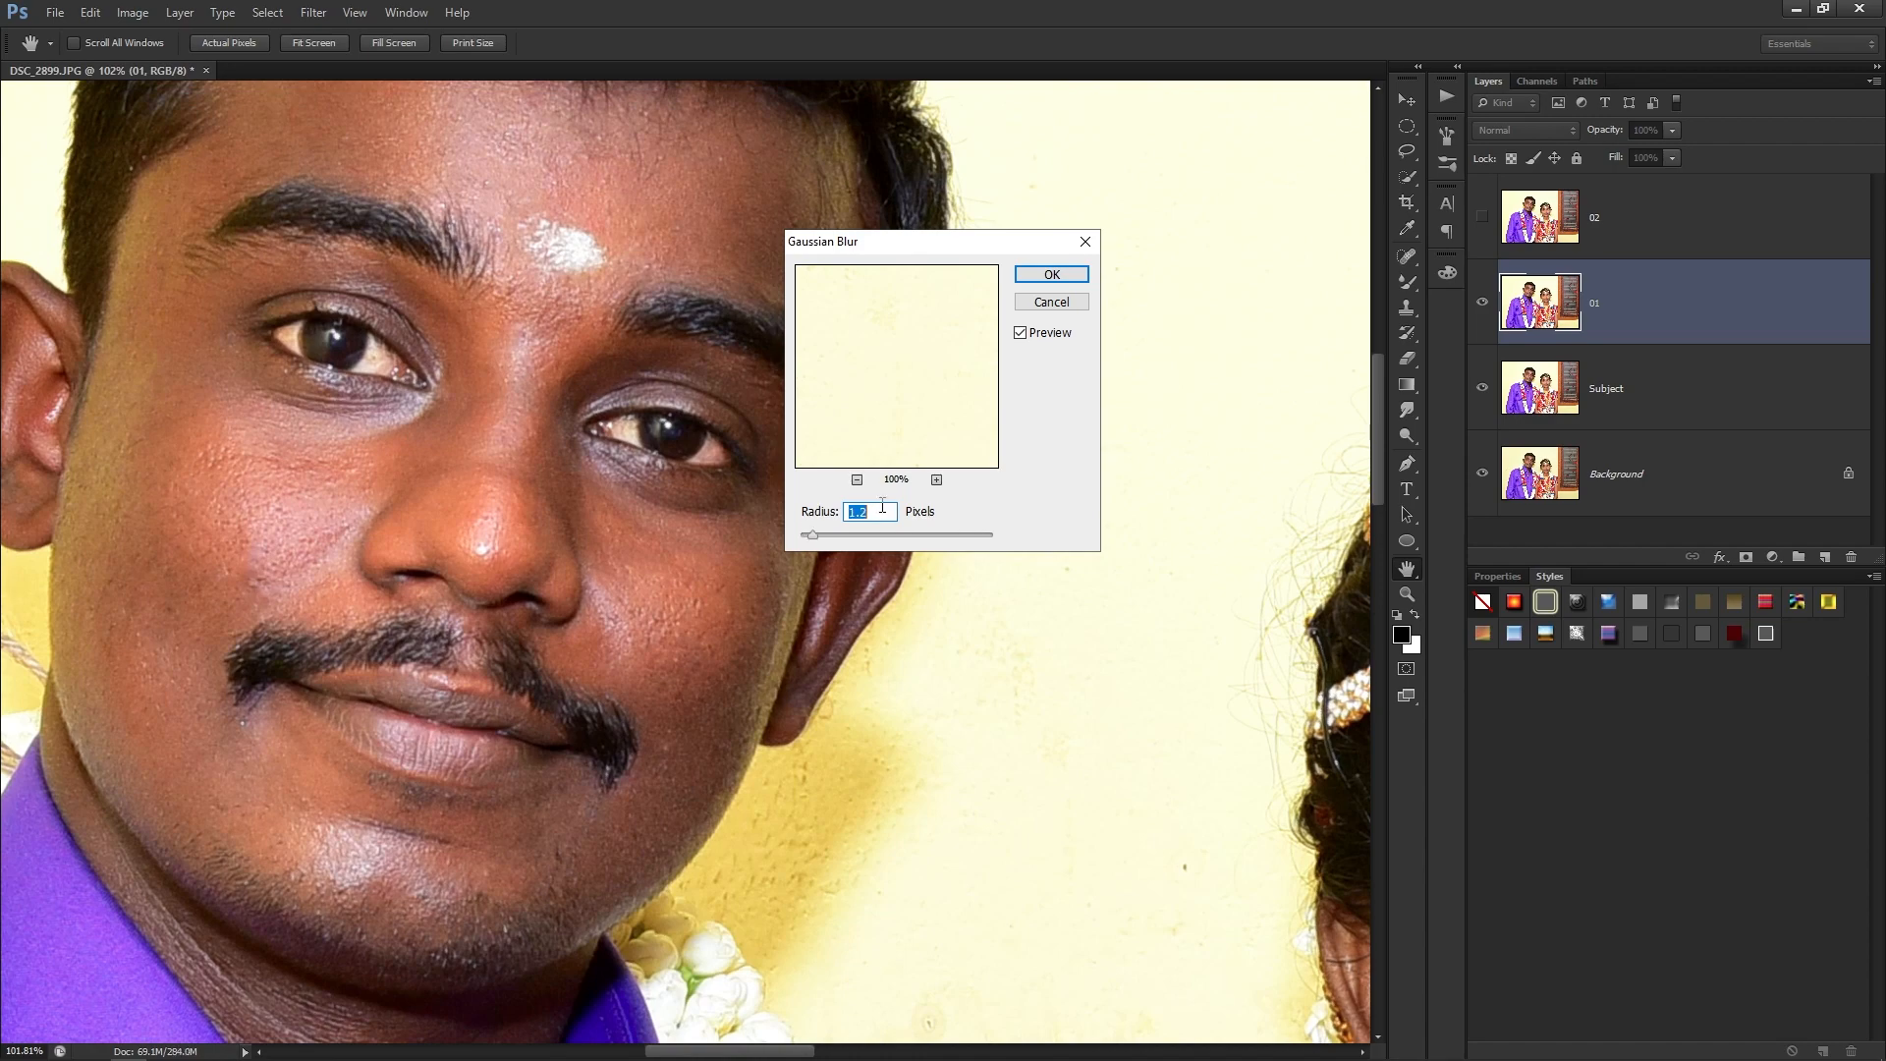
scroll(899, 513, "up", 6)
scroll(896, 513, "up", 5)
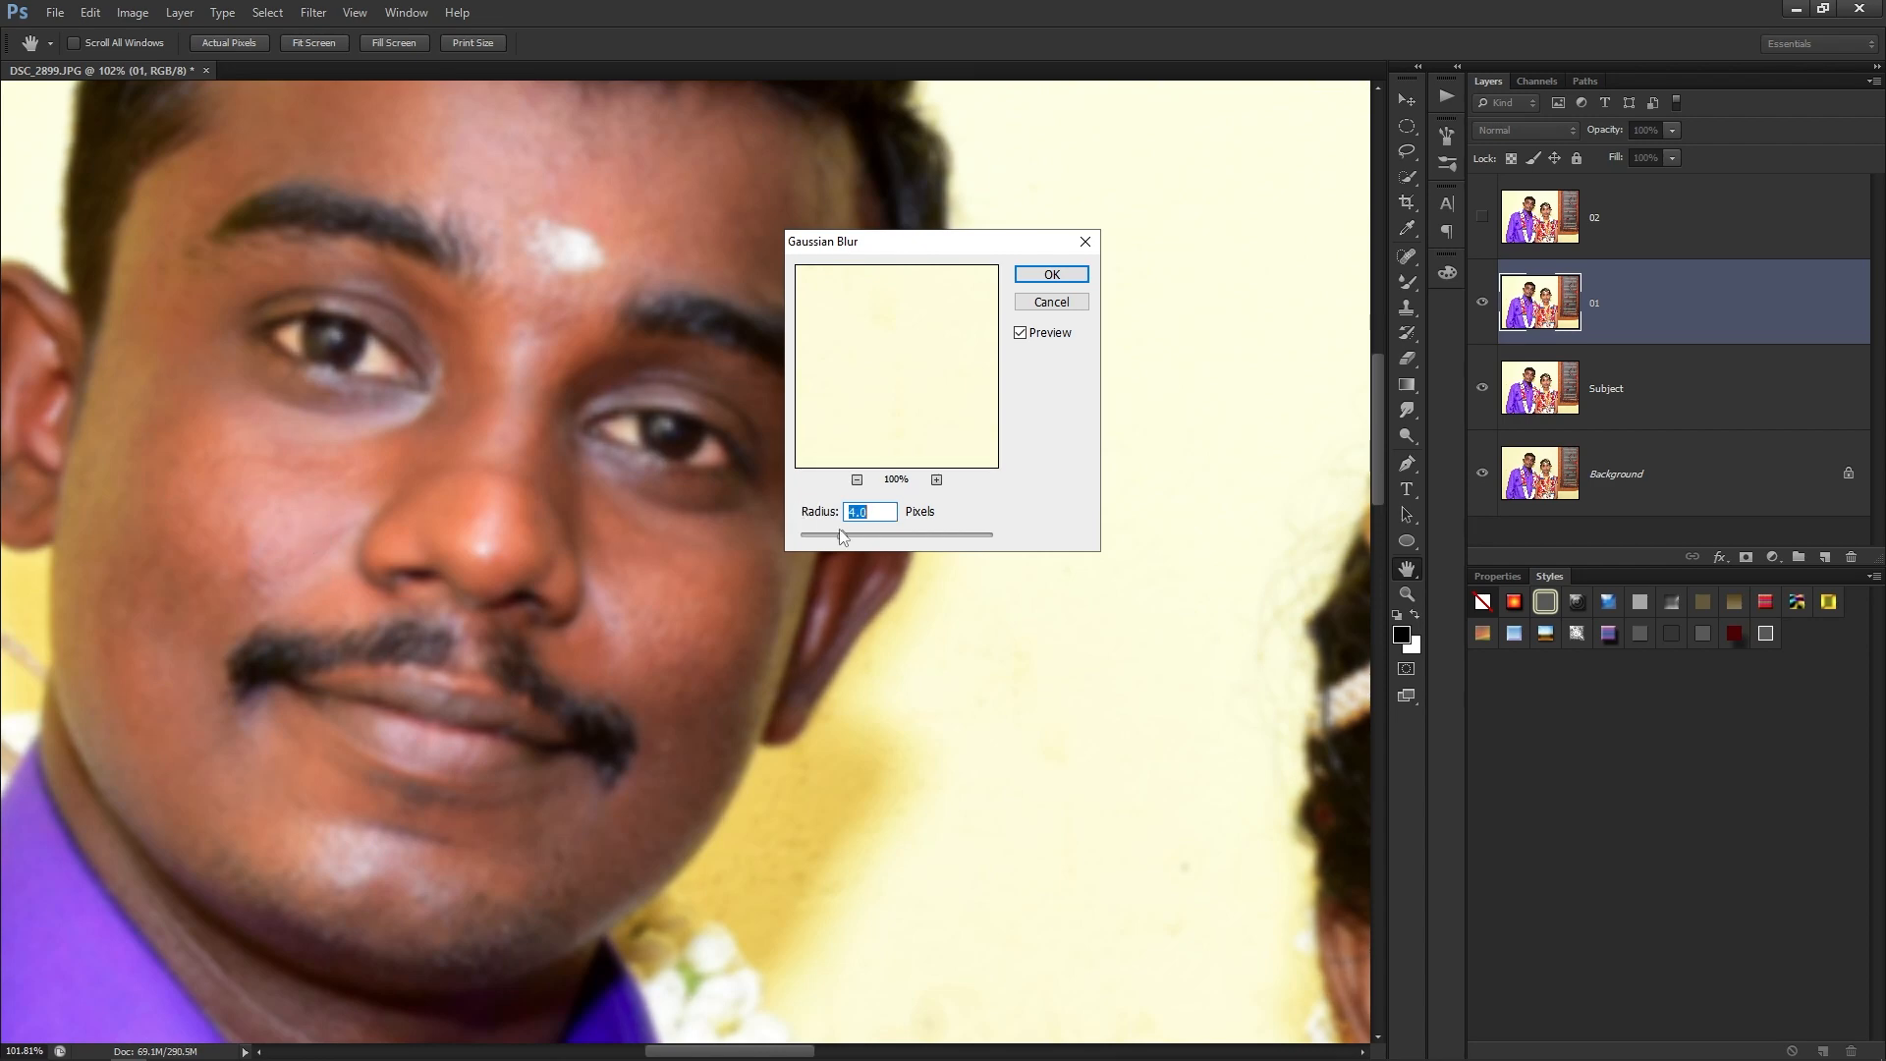
left_click(877, 536)
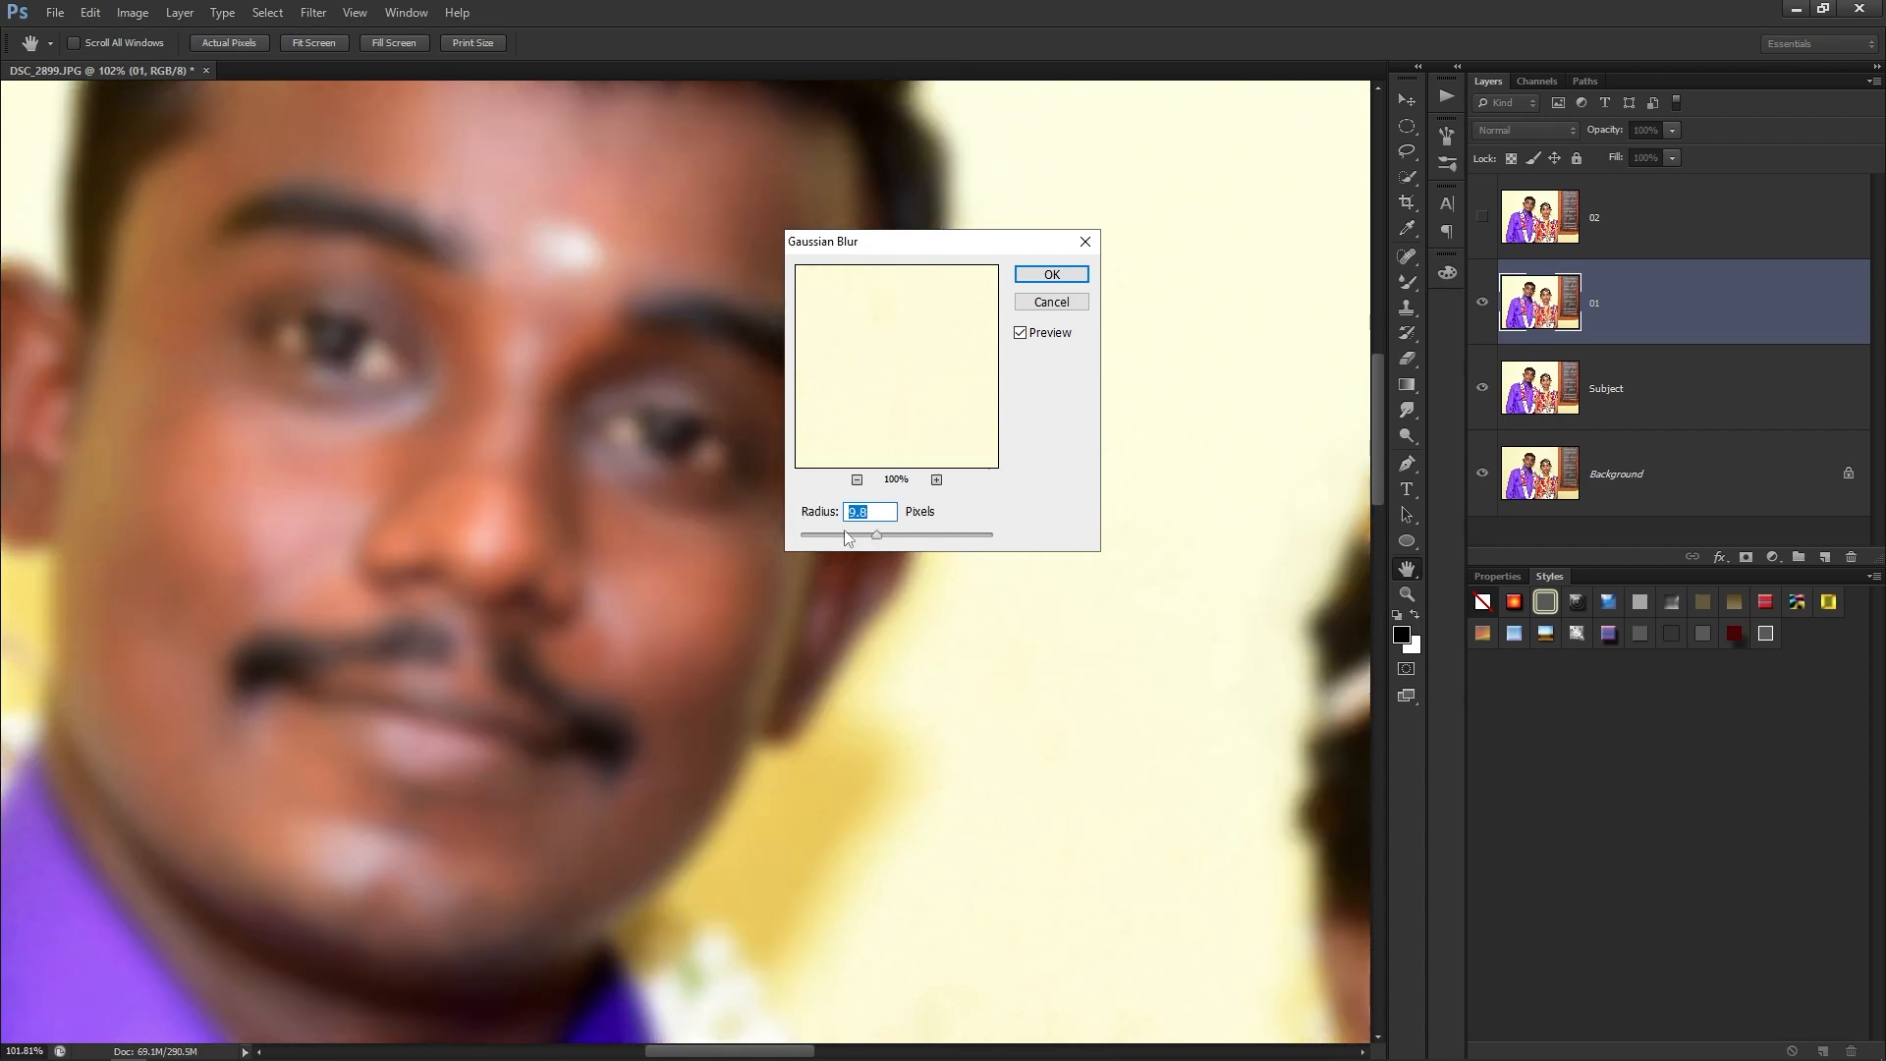
left_click(847, 536)
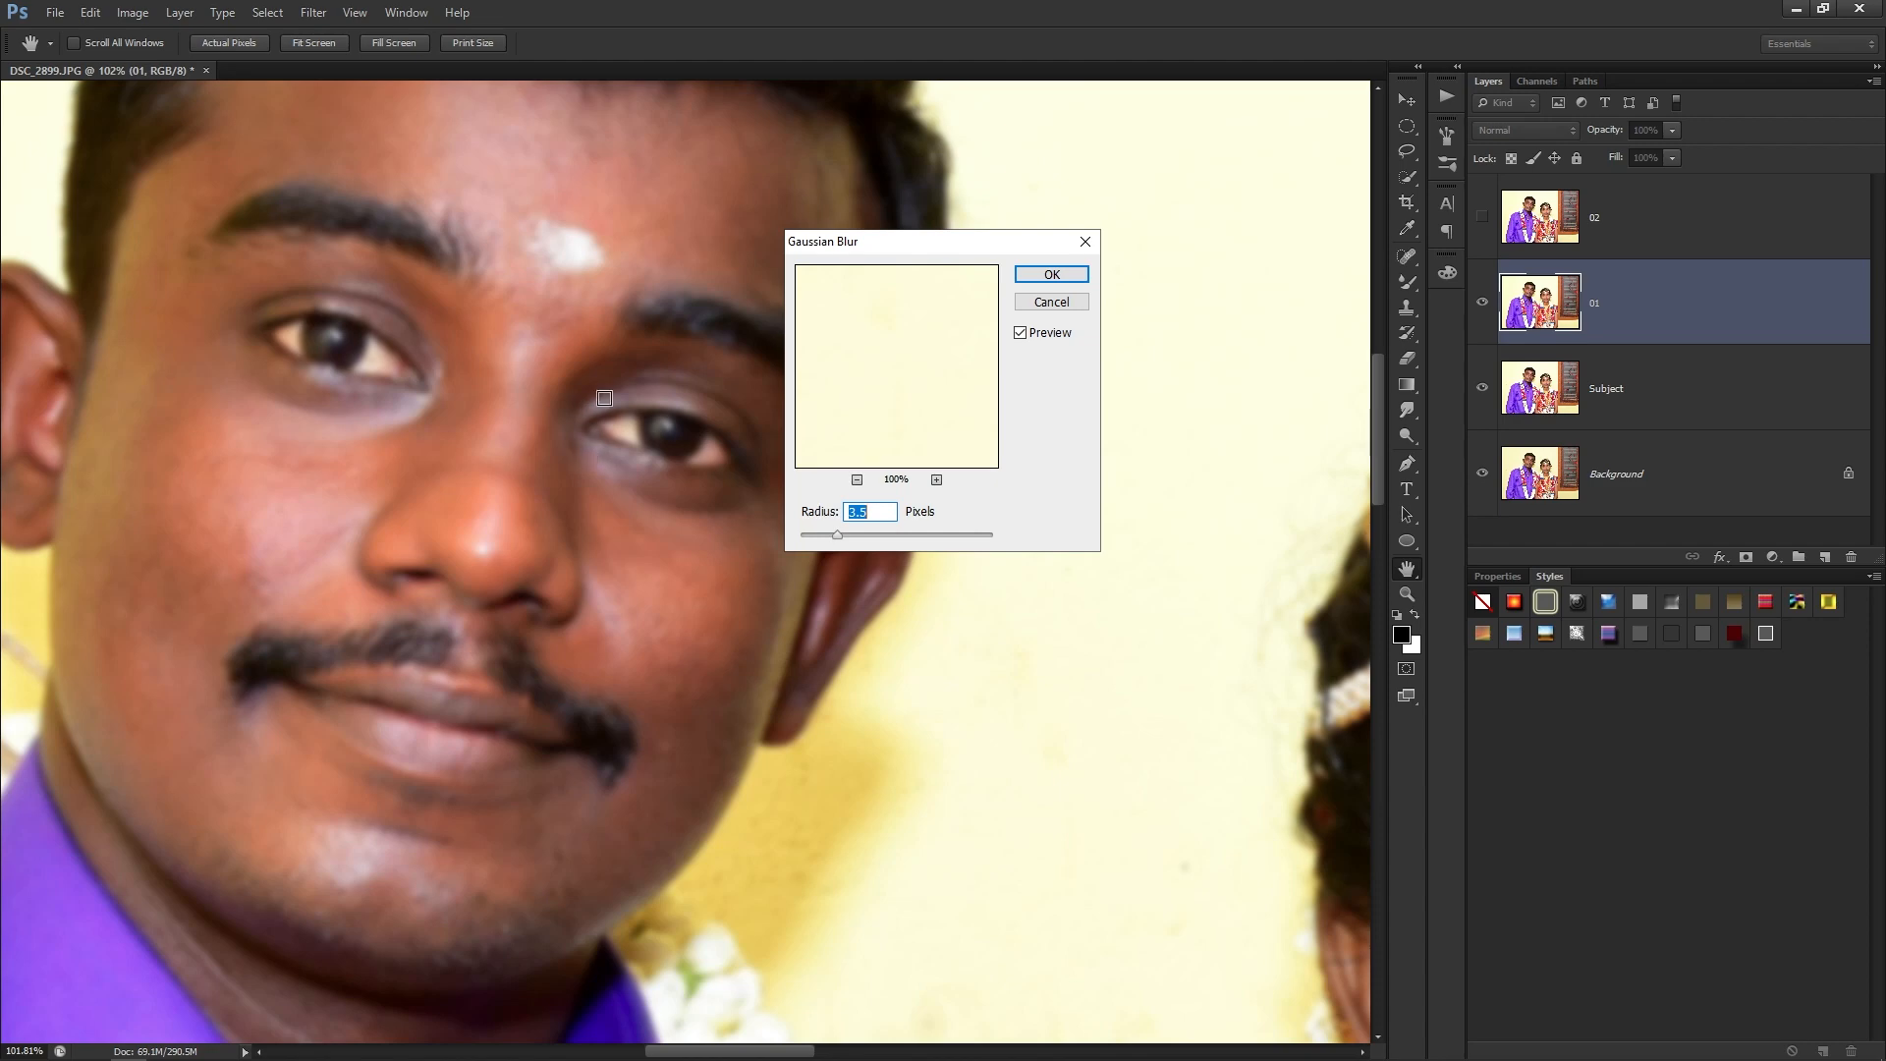
scroll(604, 398, "down", 2)
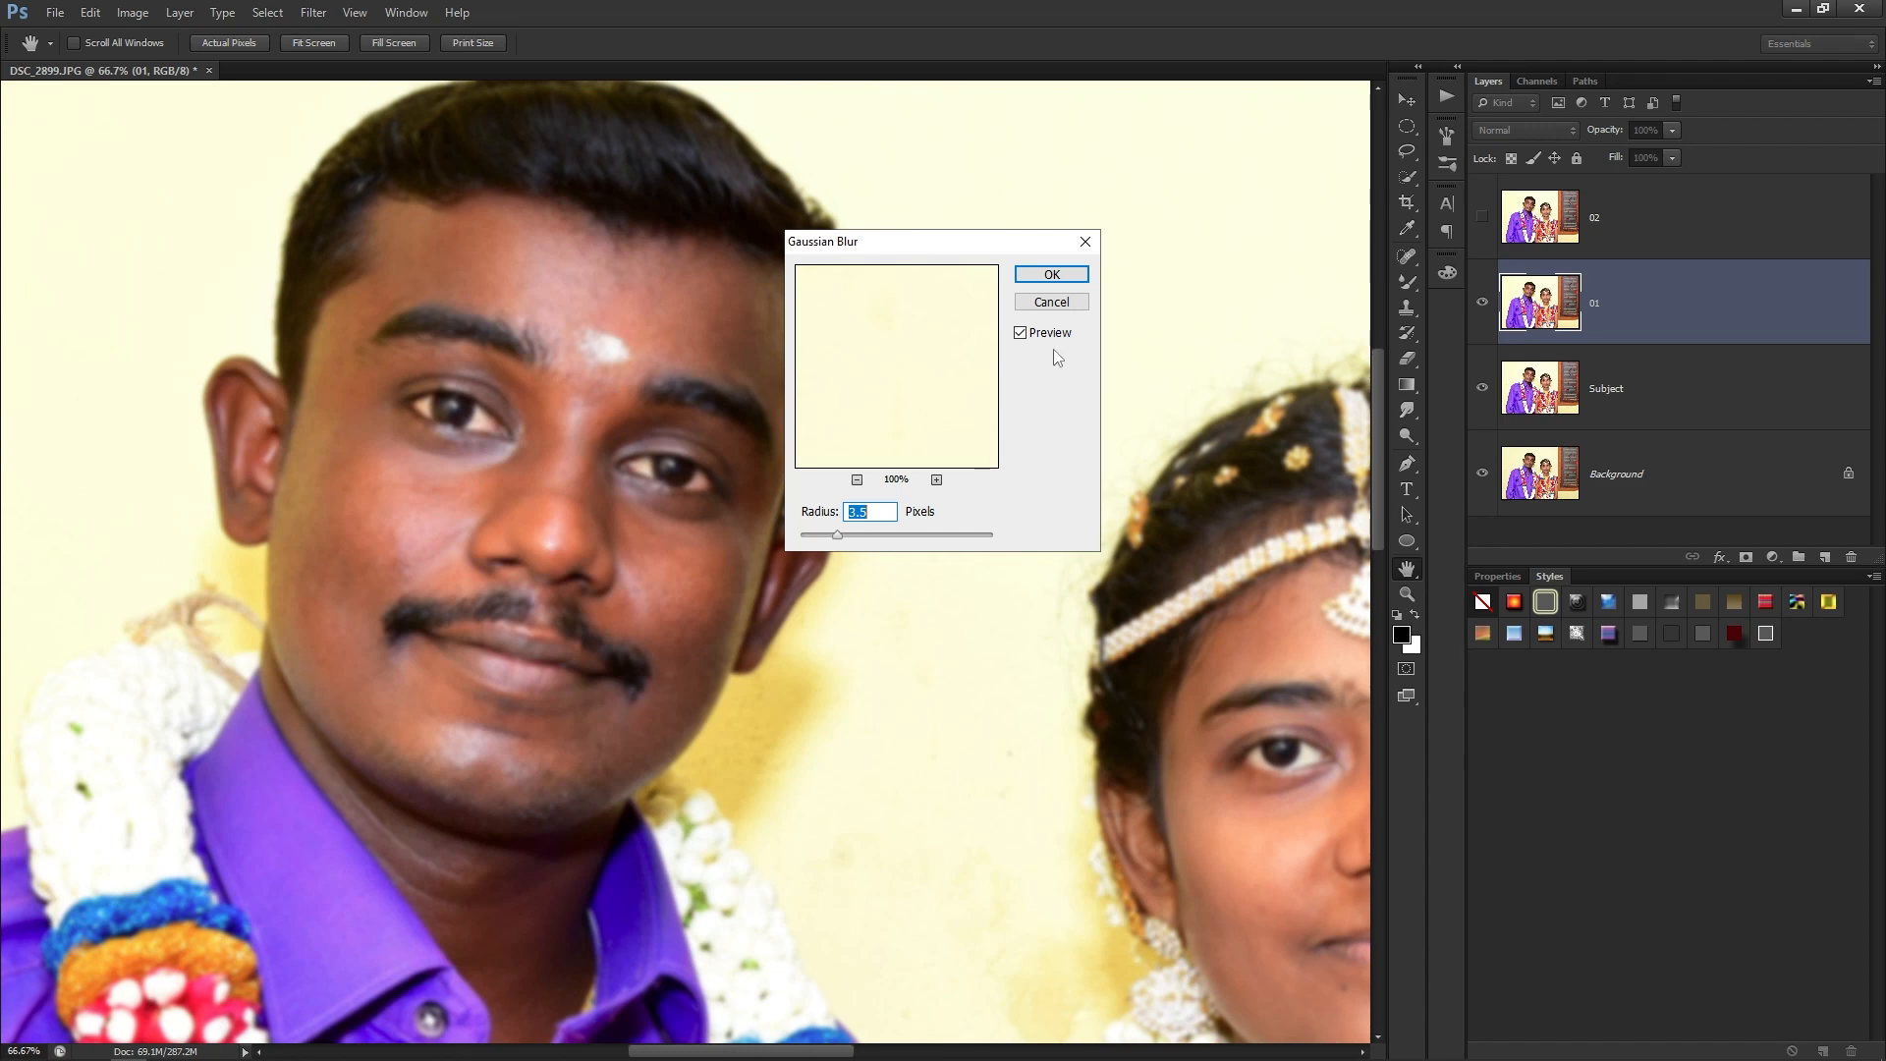
left_click(1062, 279)
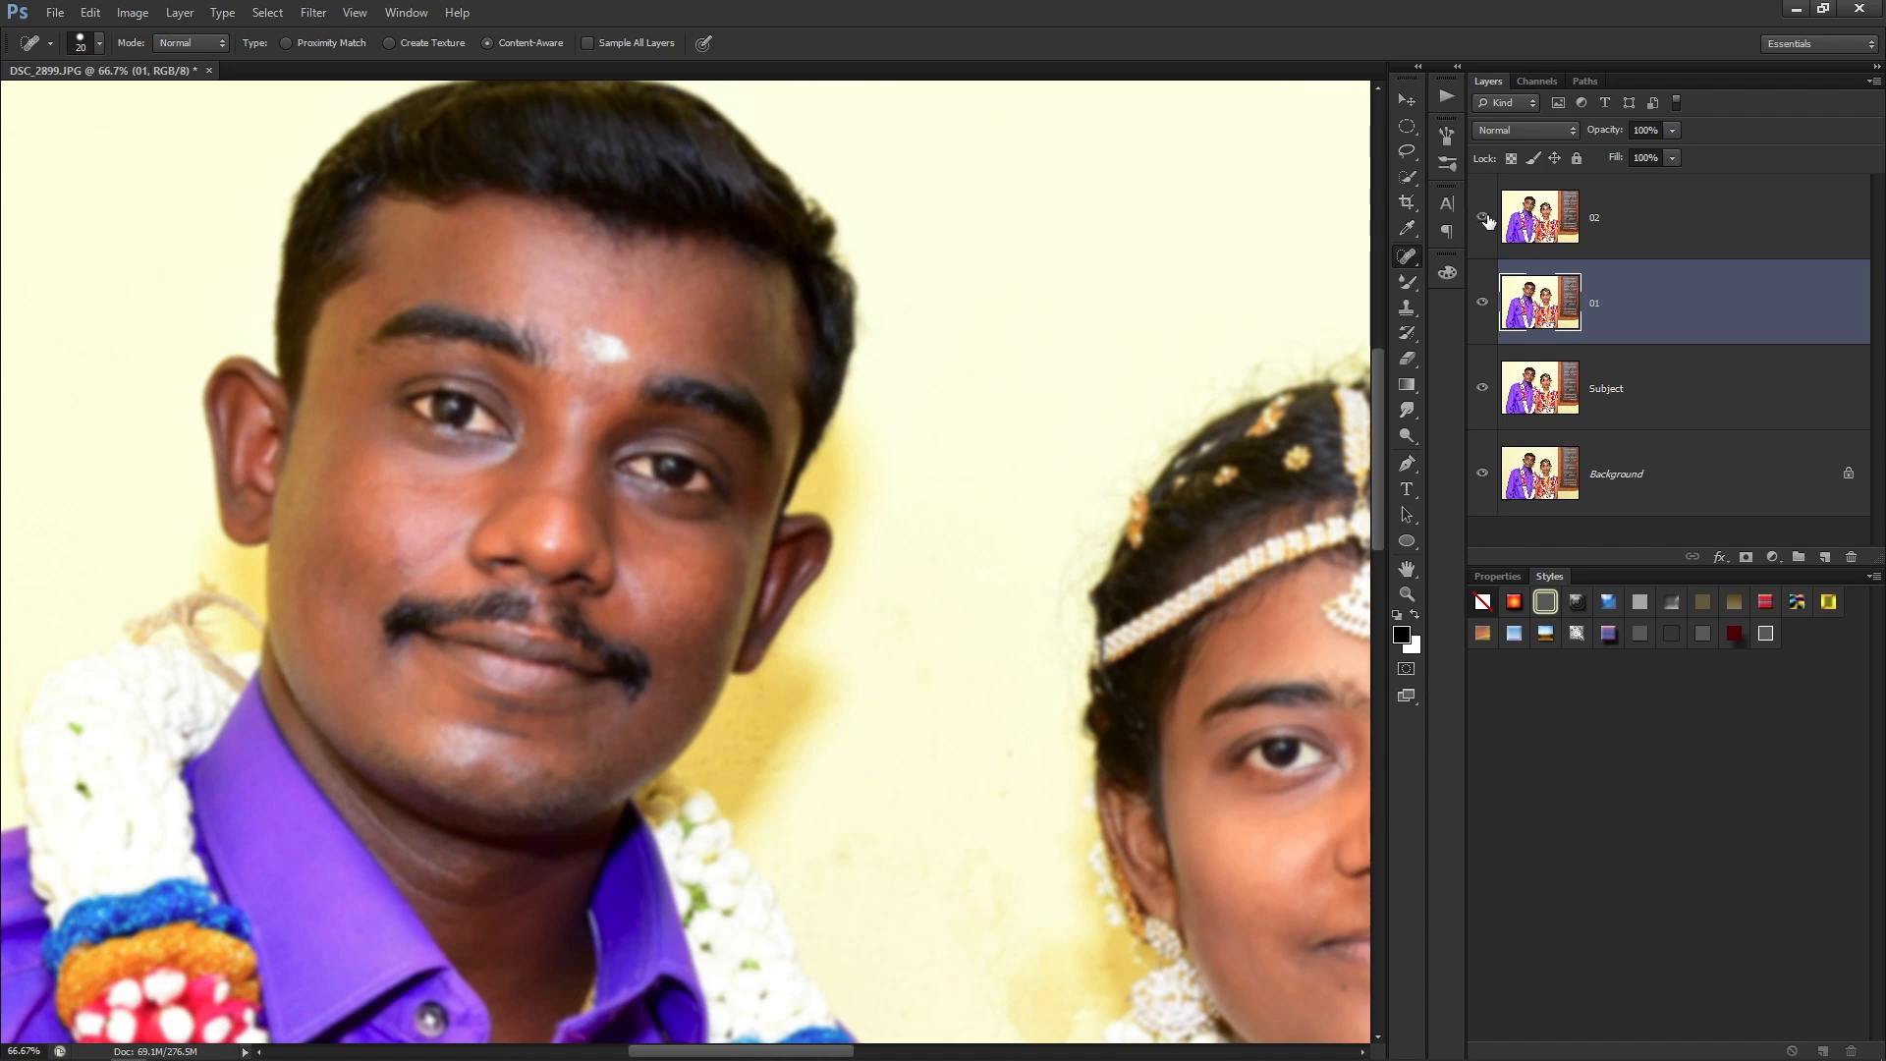
left_click(1485, 219)
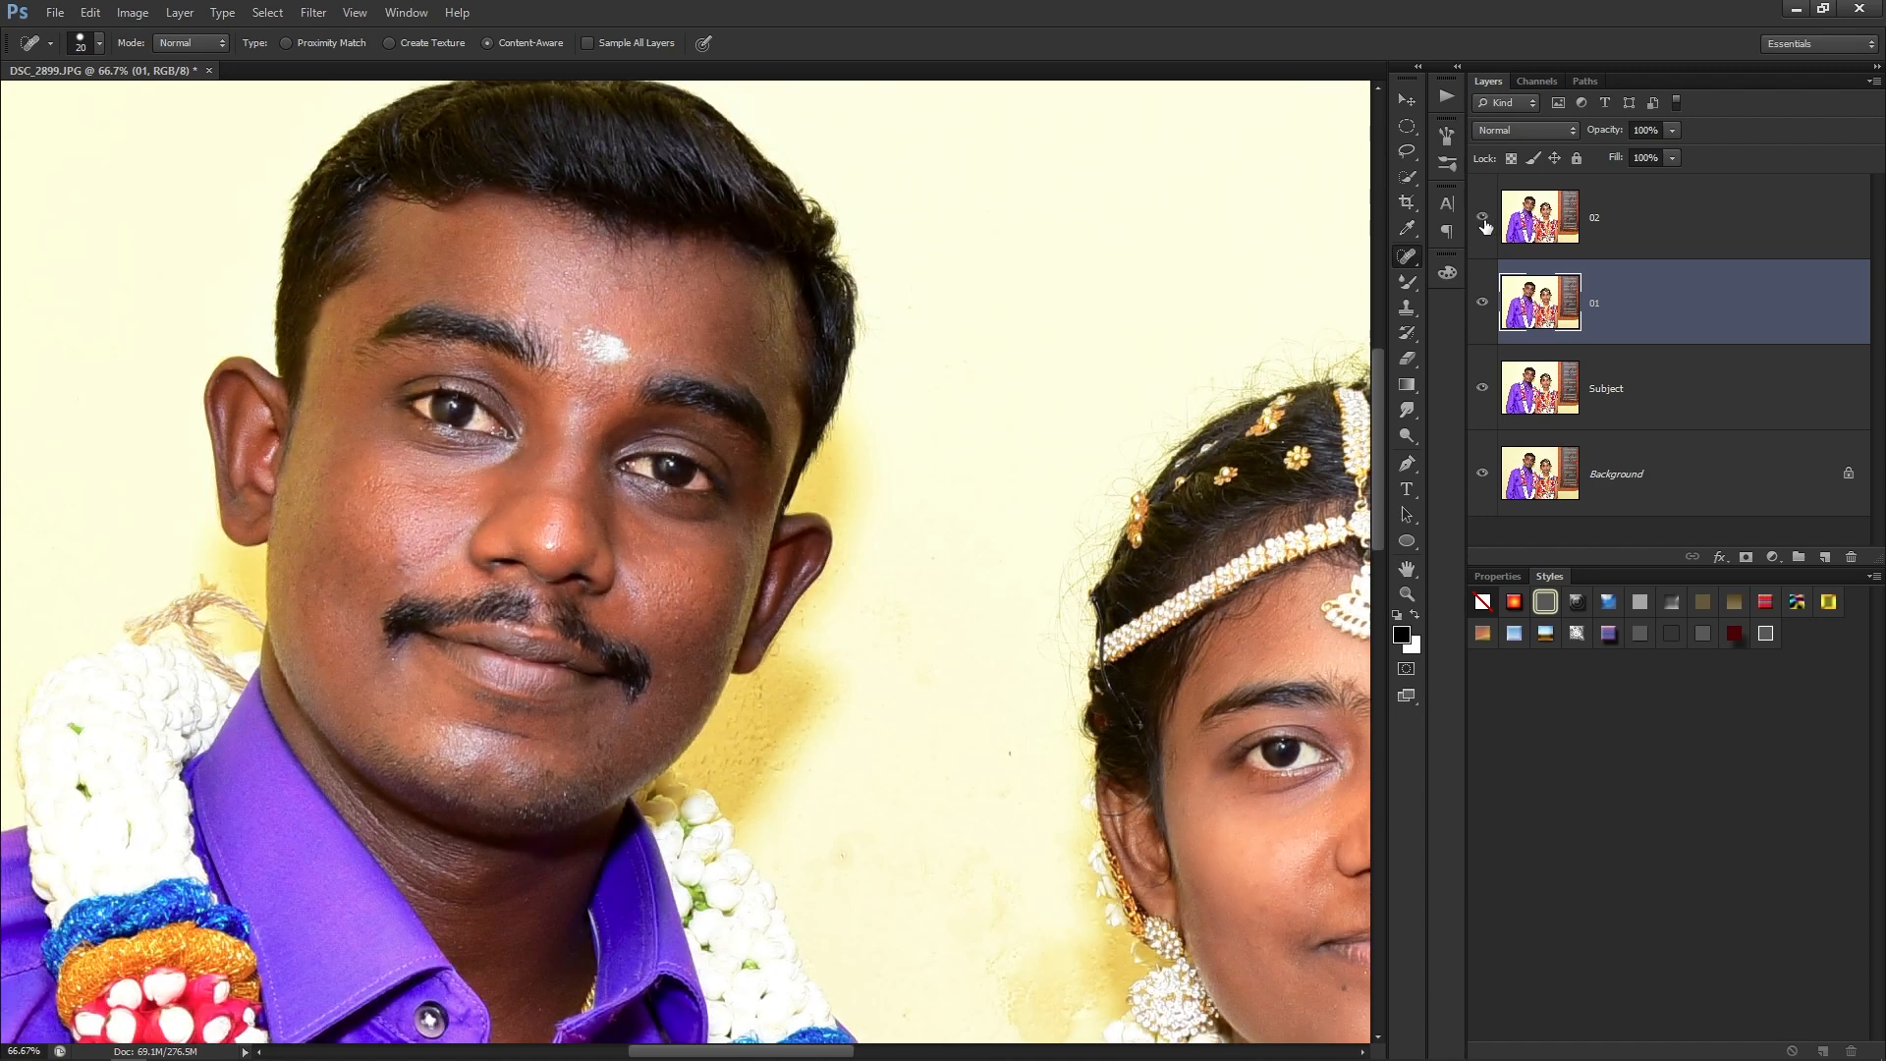
Select layer 02 and open Apply Image with layer 01 as the source layer.
left_click(1636, 218)
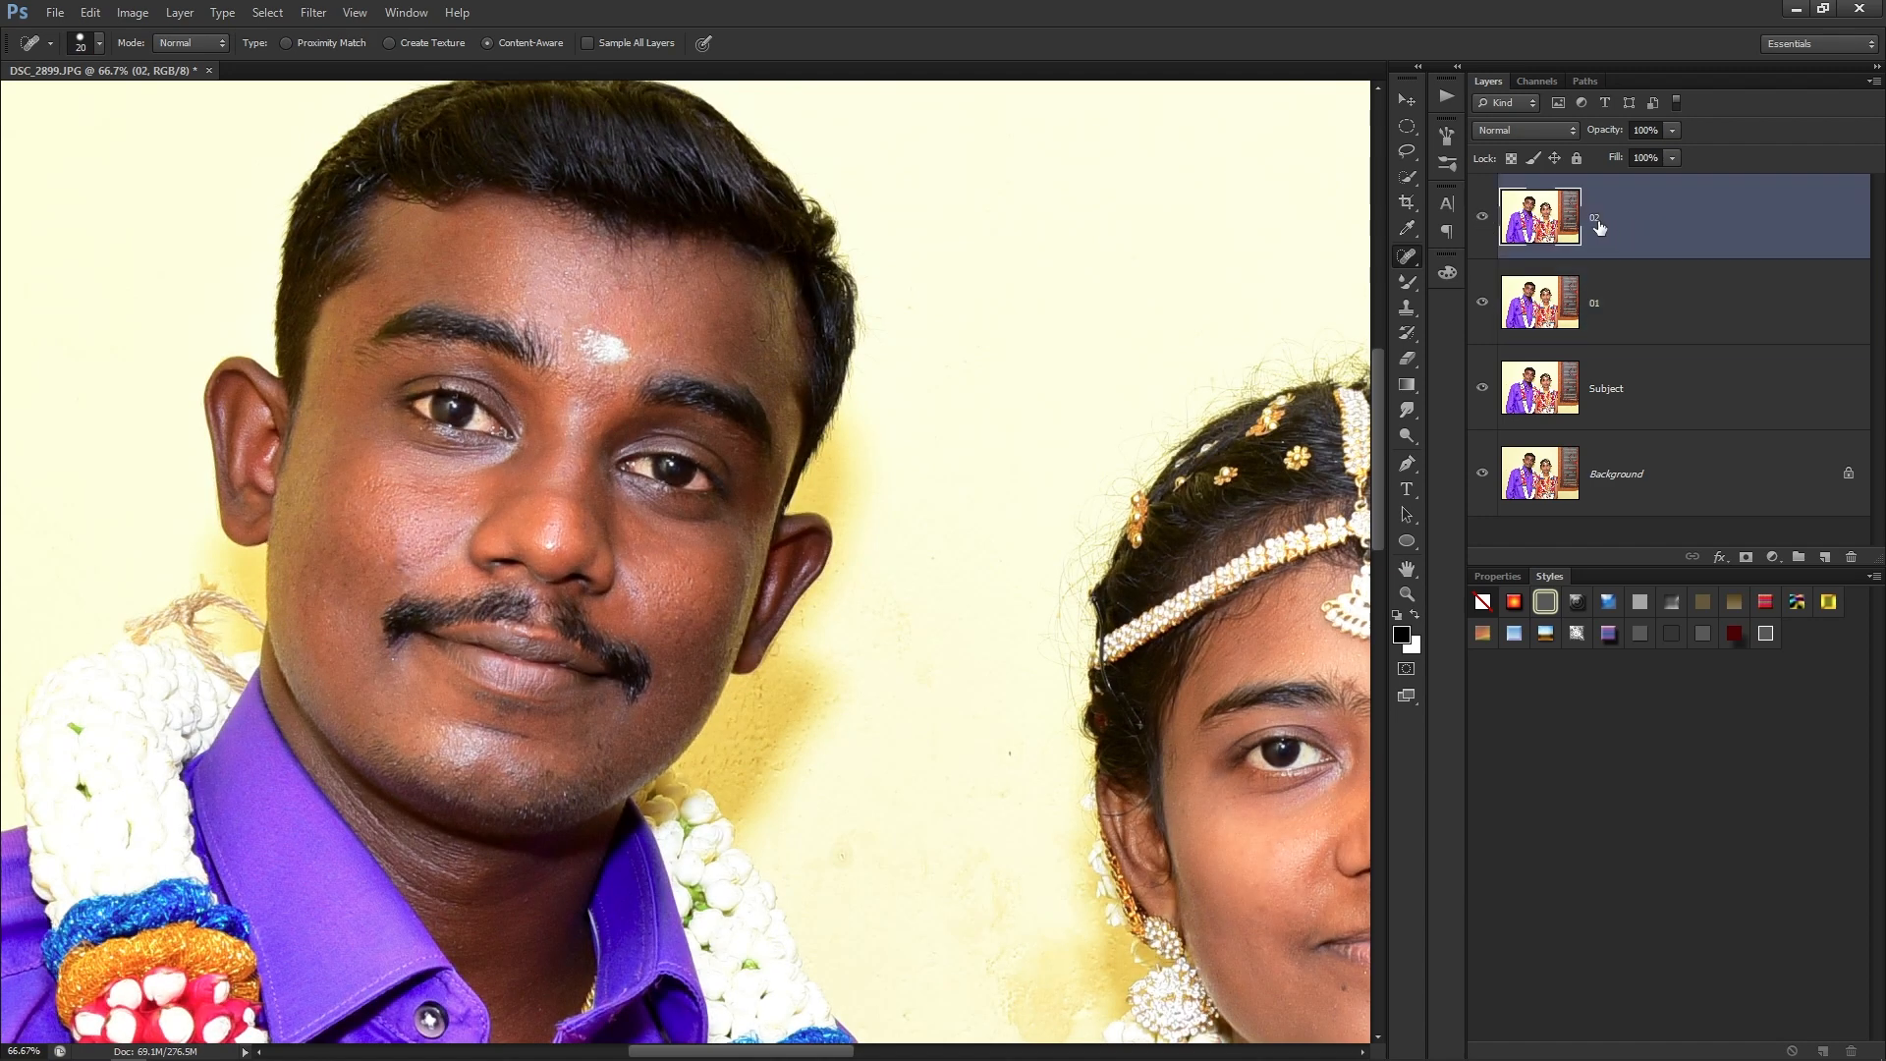
left_click(132, 13)
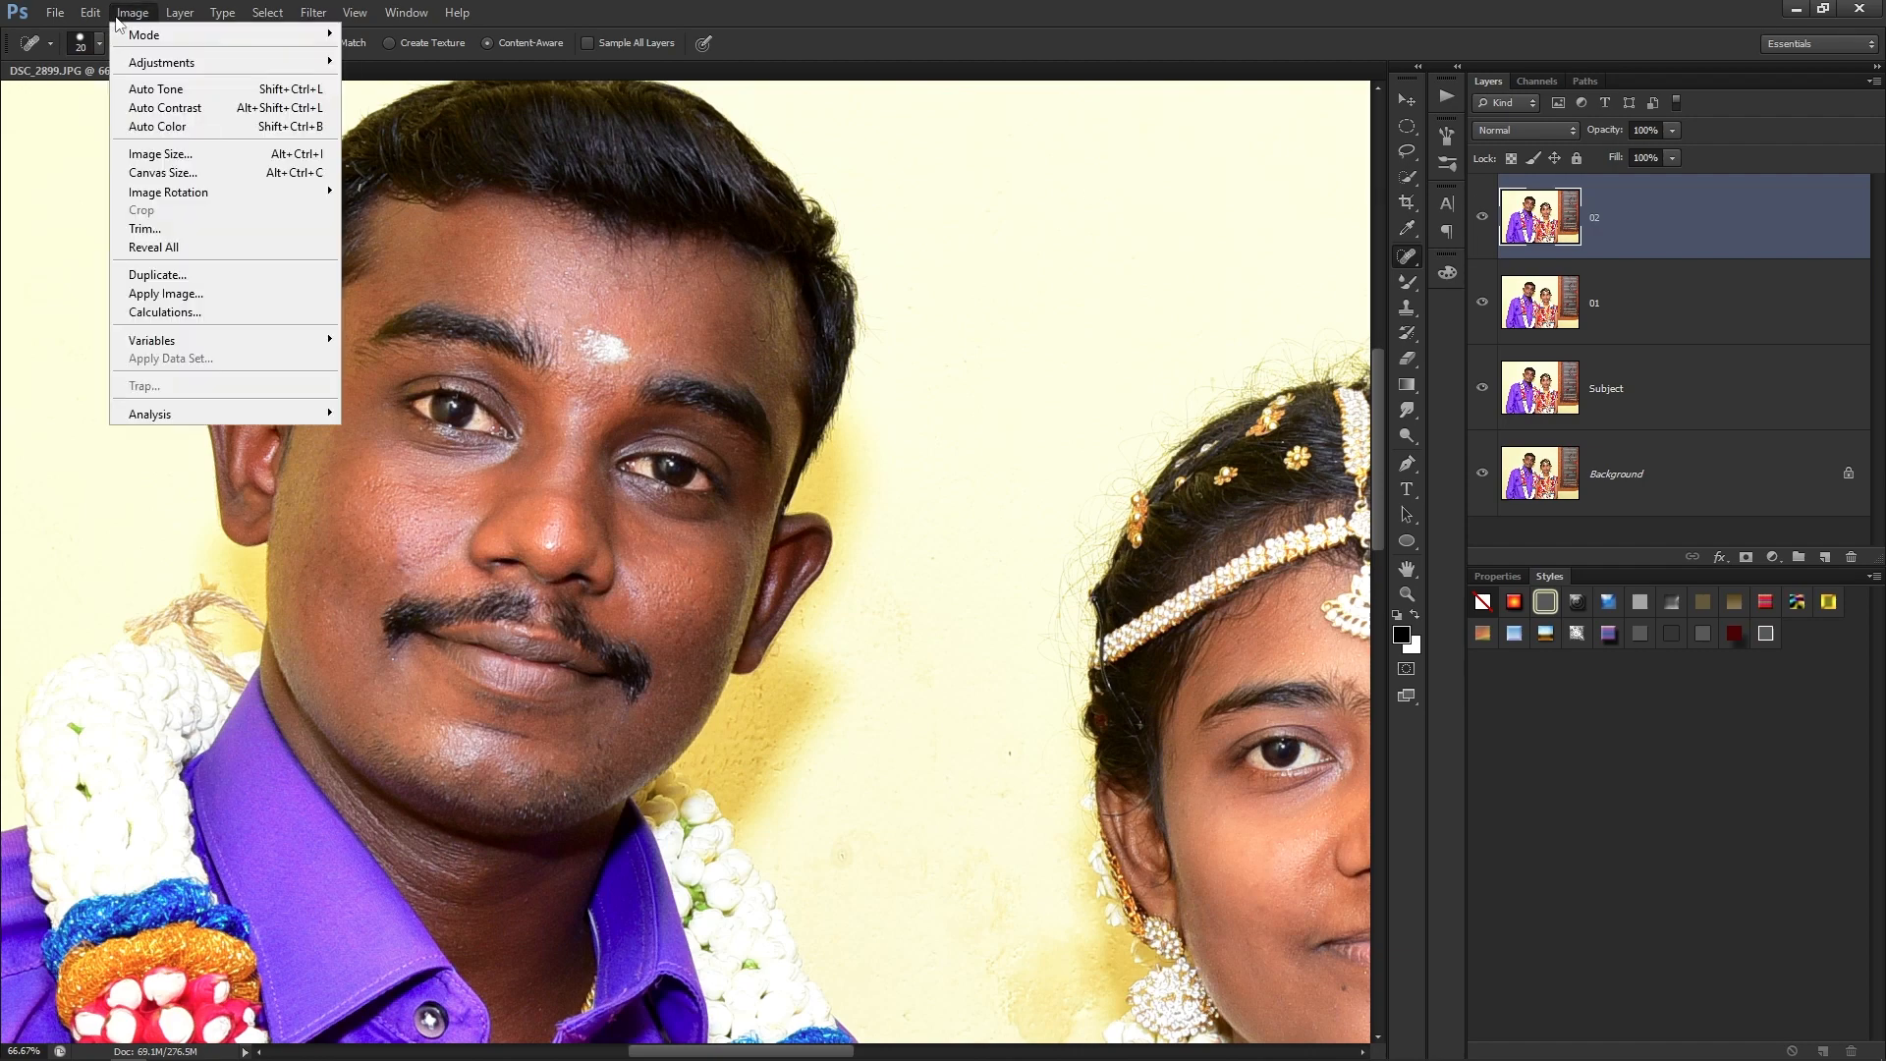
left_click(165, 294)
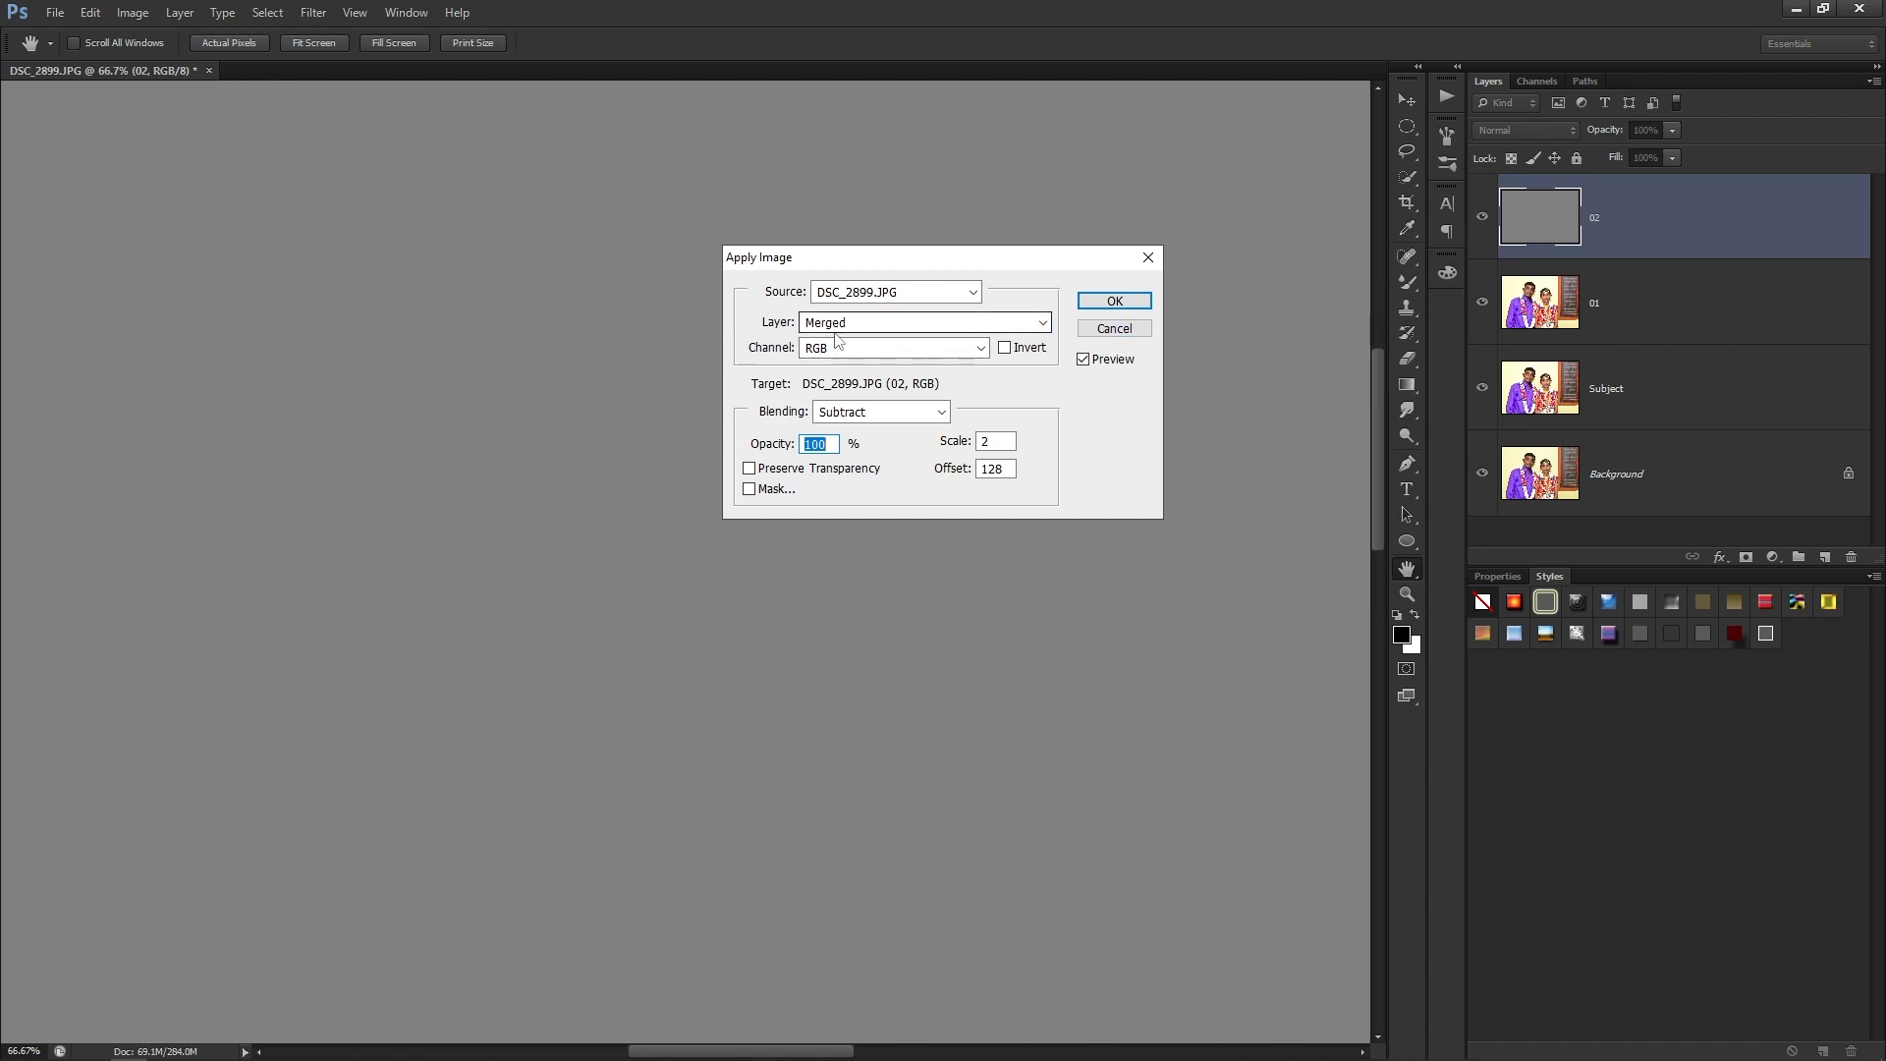
left_click(831, 324)
left_click(825, 391)
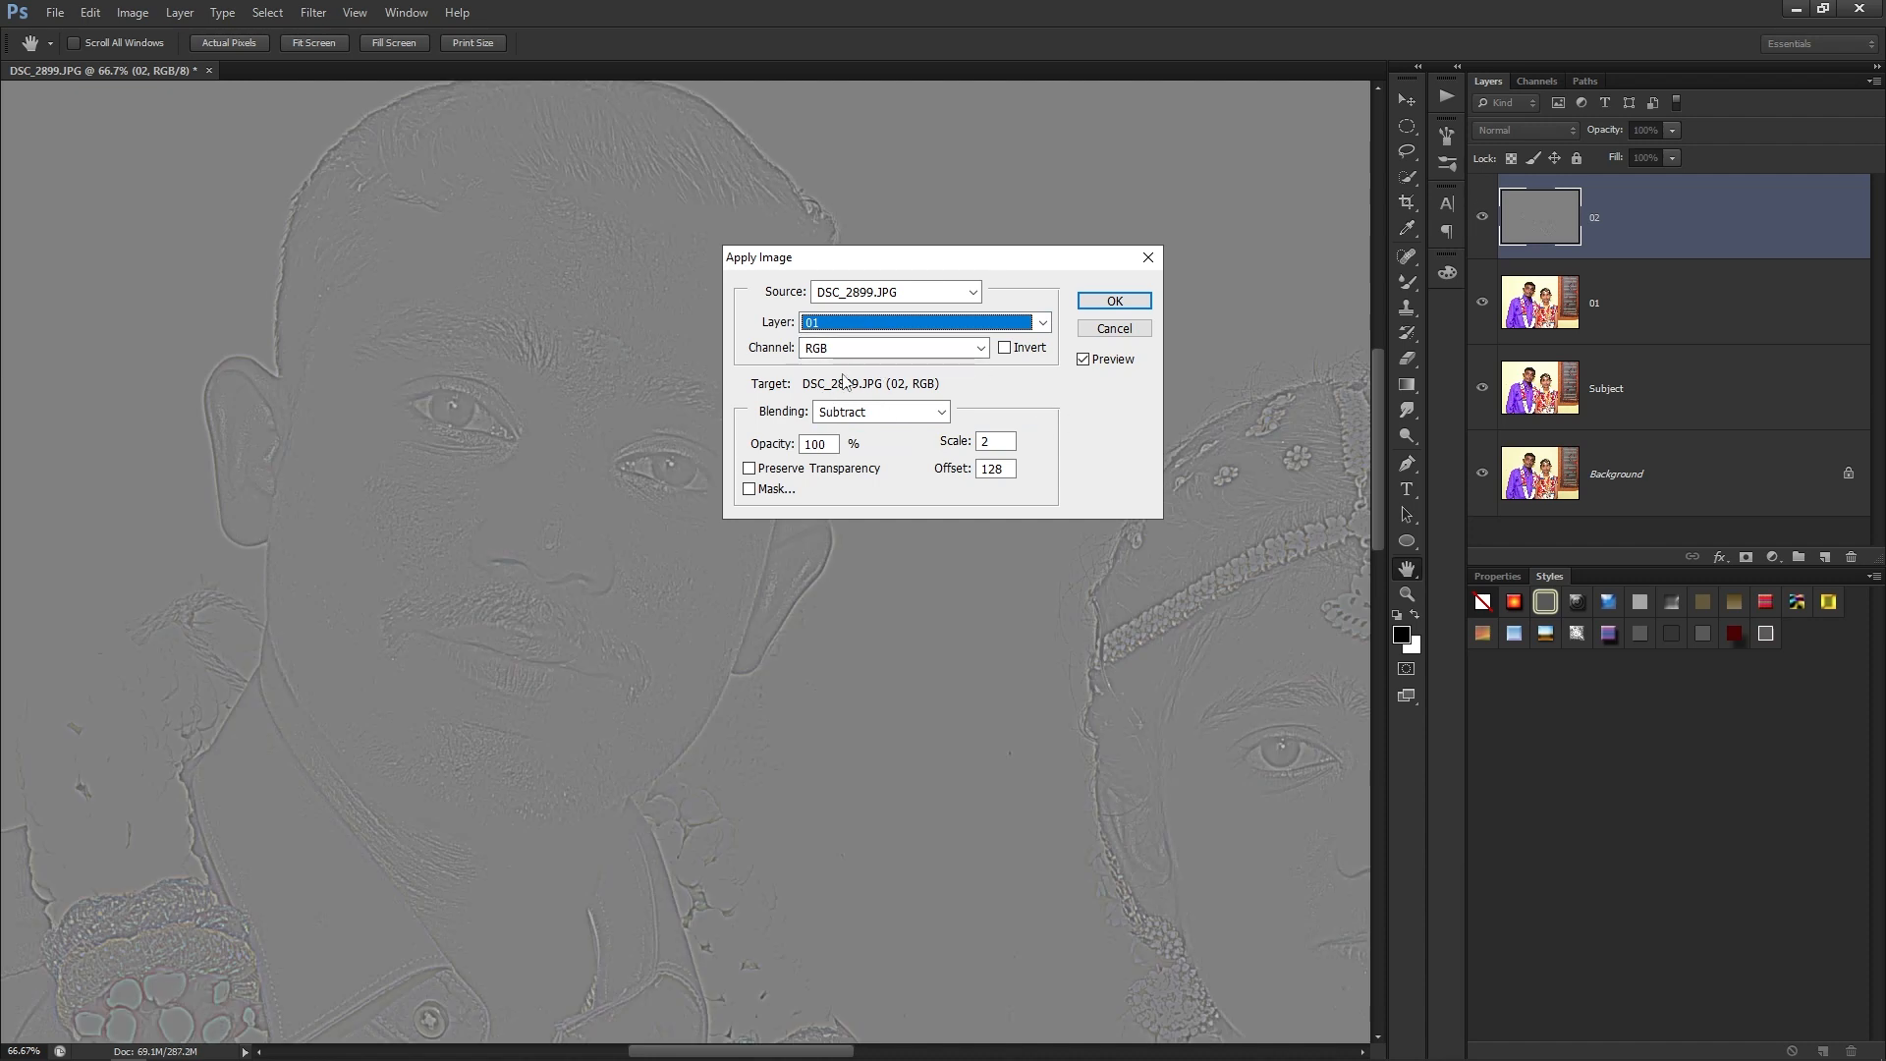
Preview Multiply, then apply the image to layer 02 using Subtract blending with scale 2 and offset 128.
left_click(845, 414)
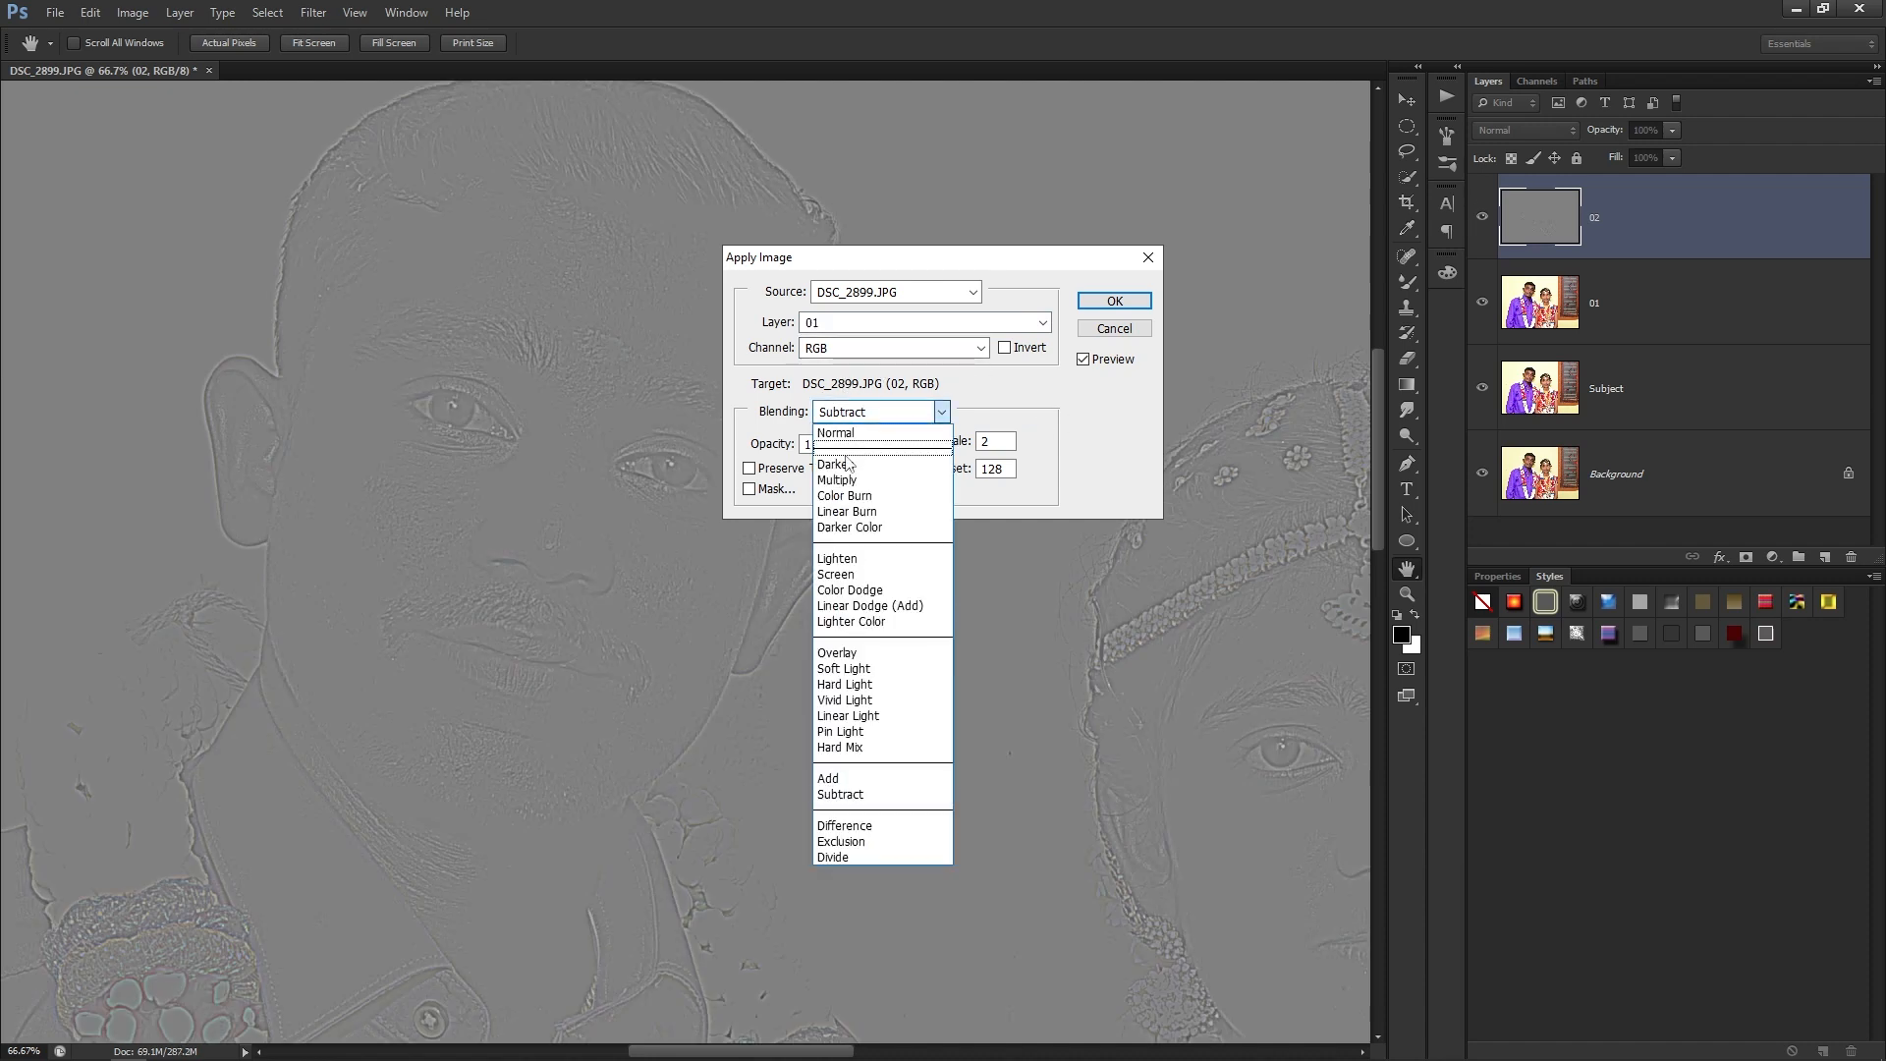
left_click(848, 479)
left_click(860, 422)
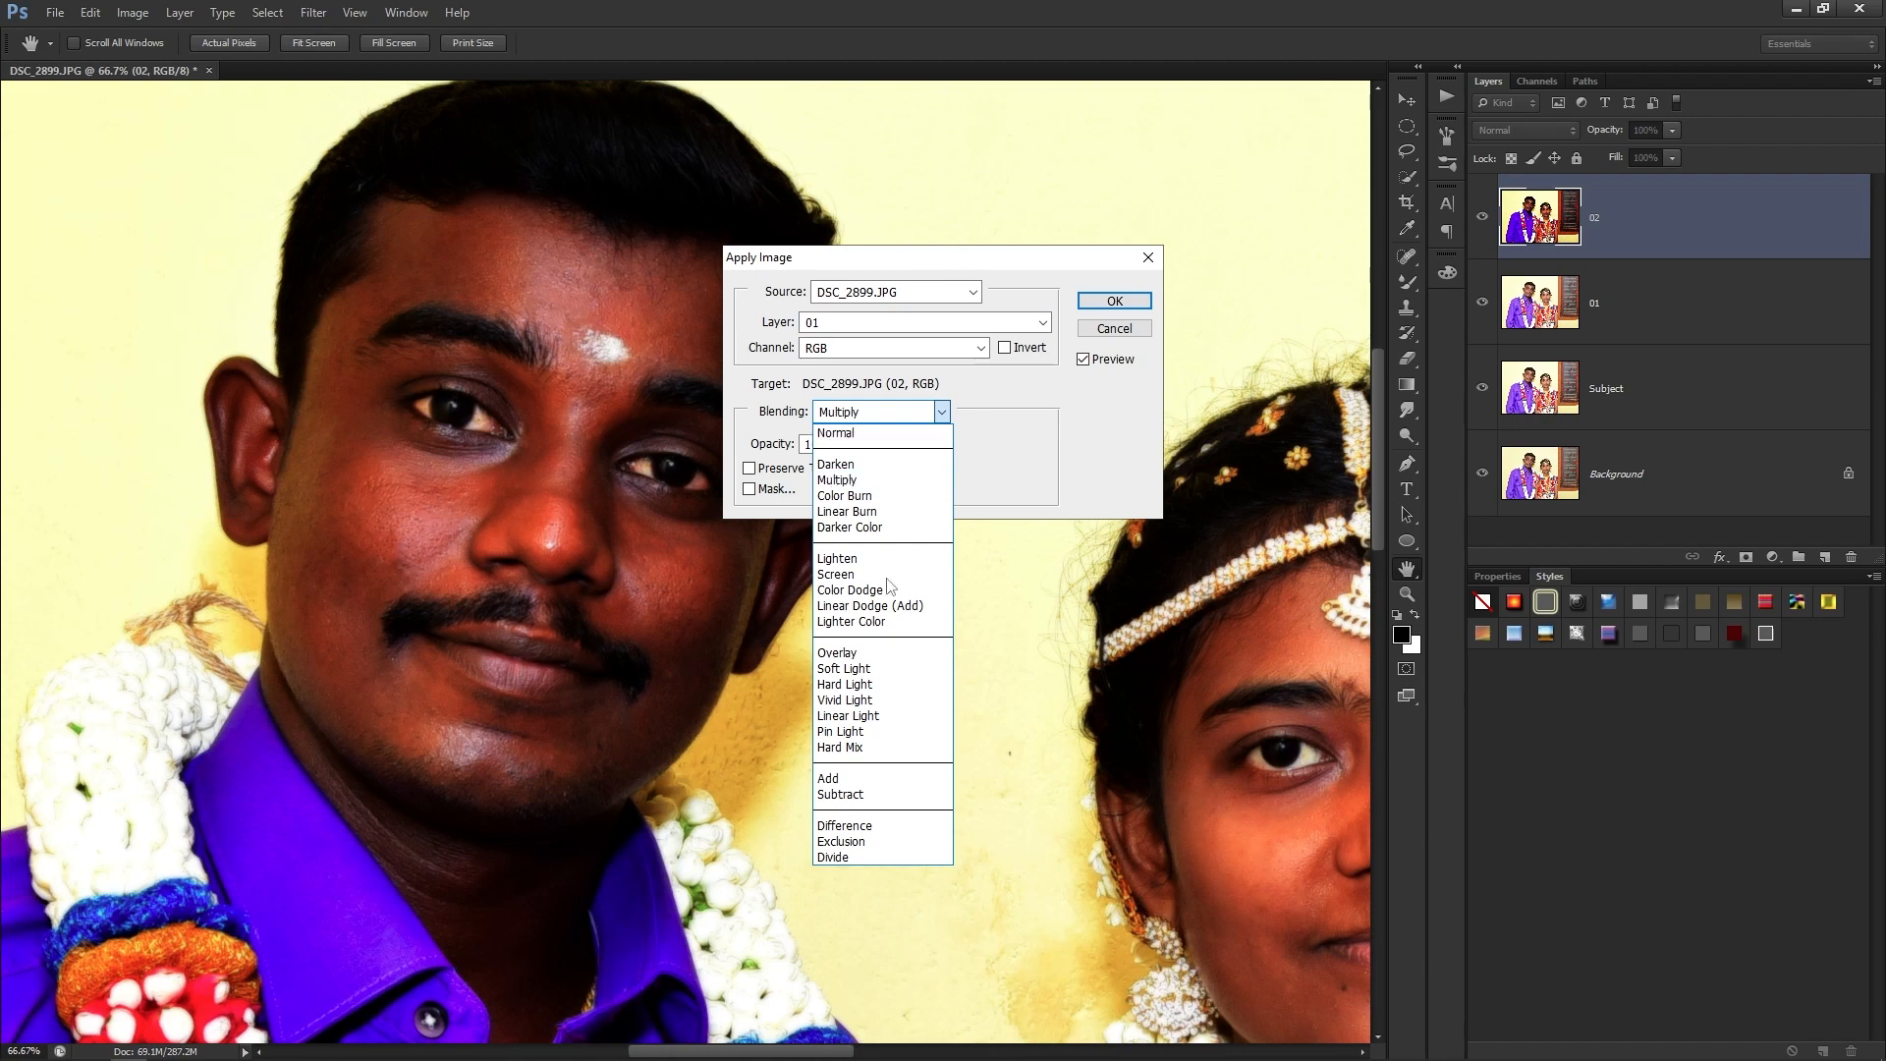
left_click(868, 796)
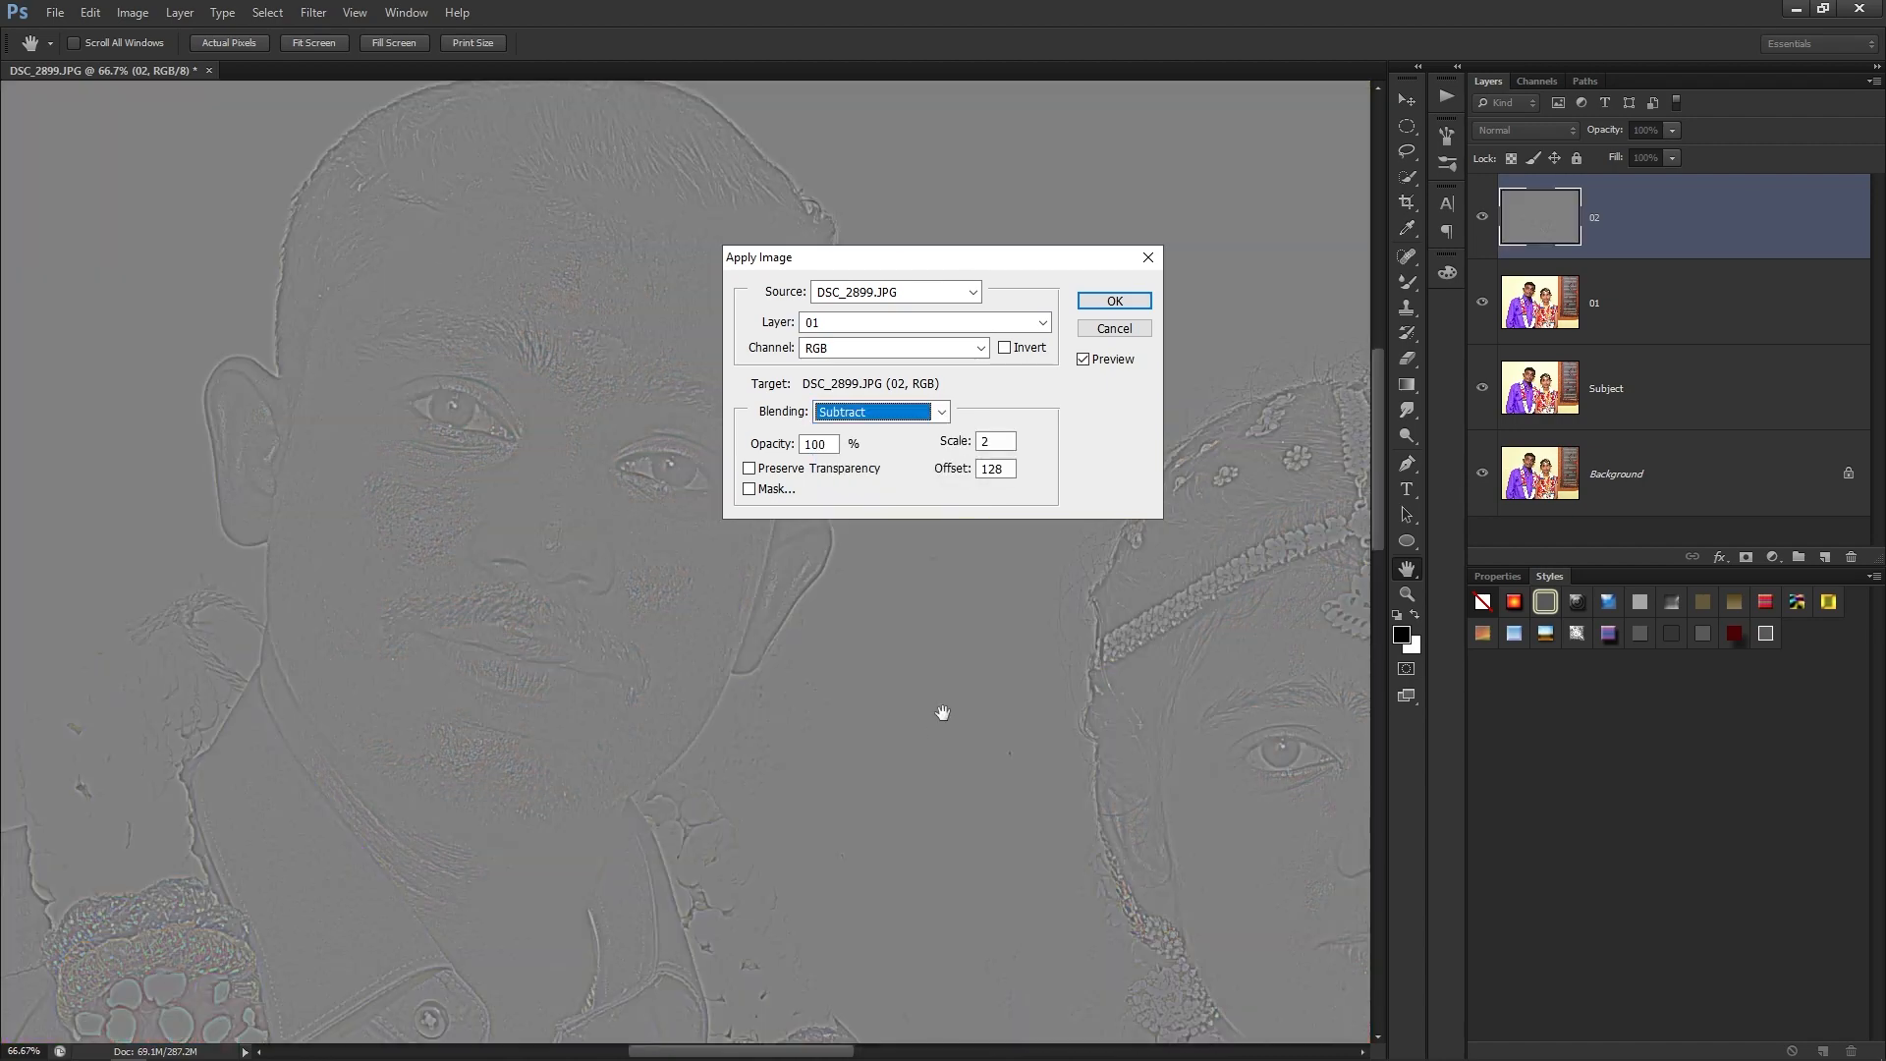
left_click(995, 440)
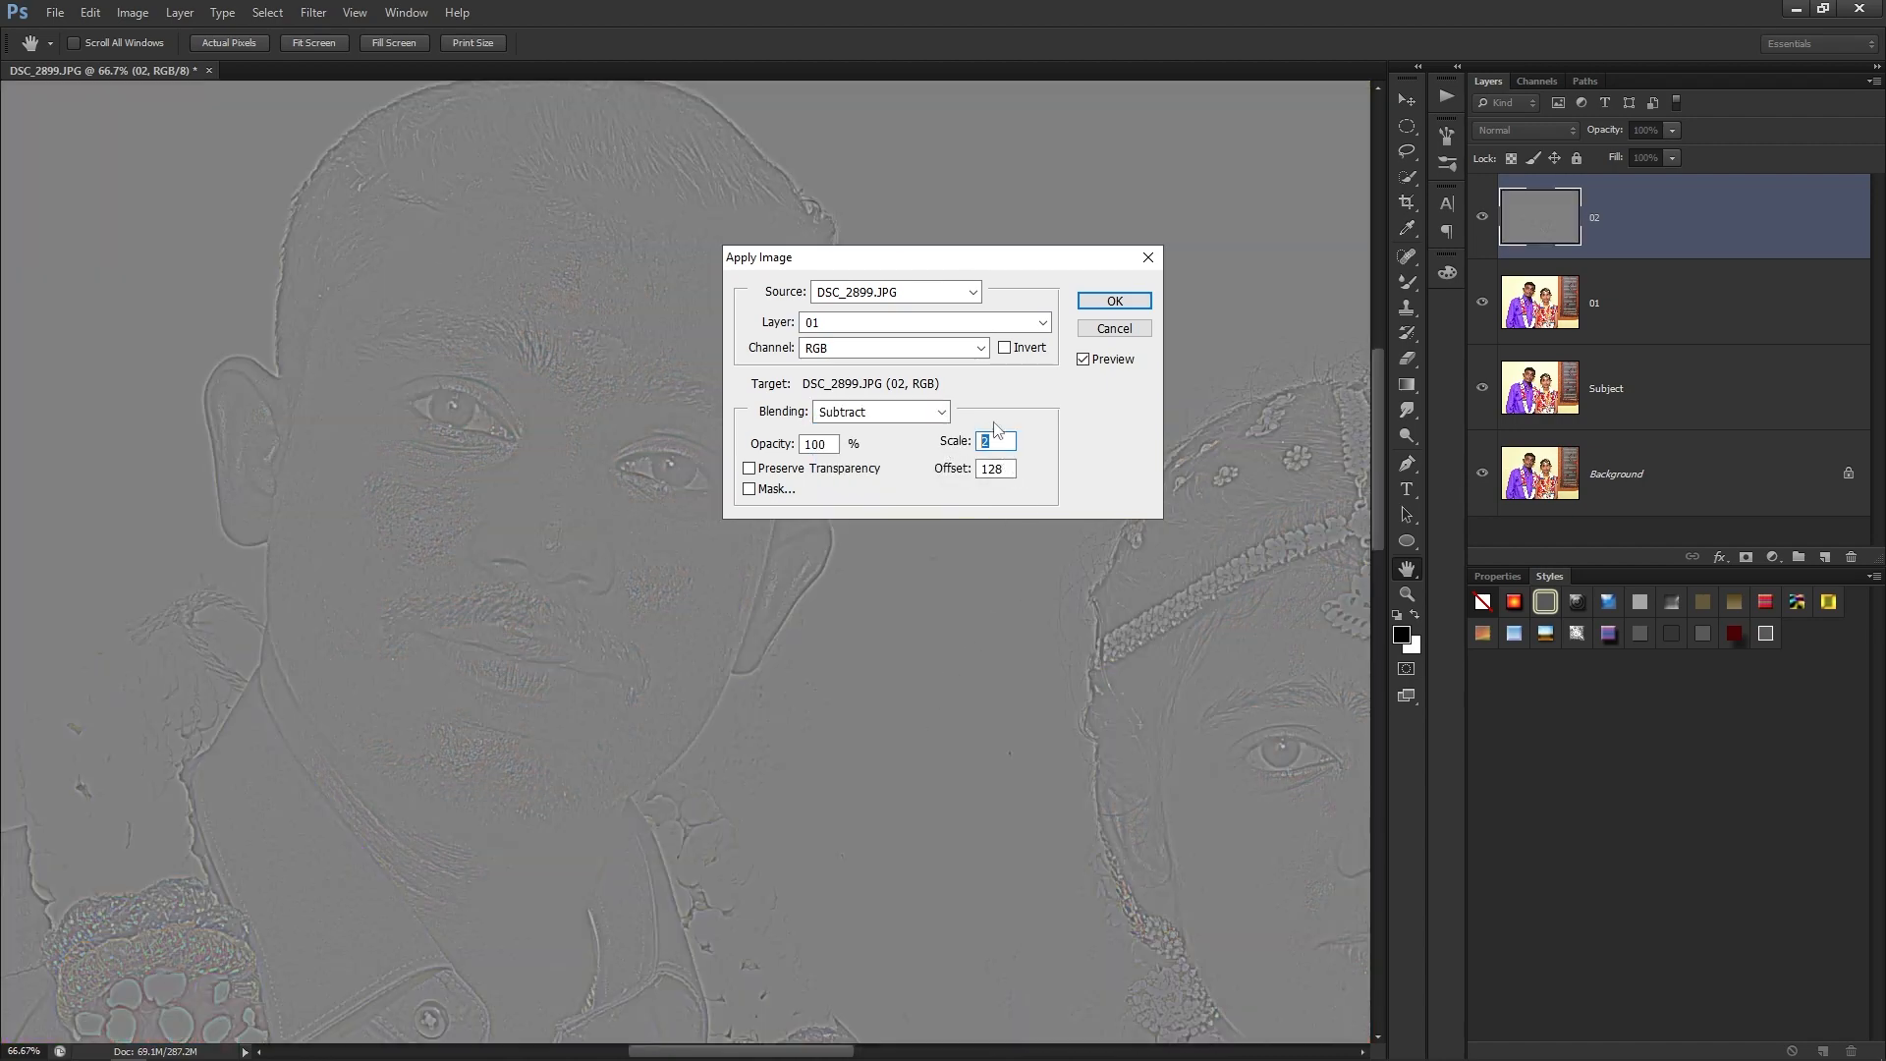
key("Tab")
type("128")
left_click_drag(871, 258, 1033, 136)
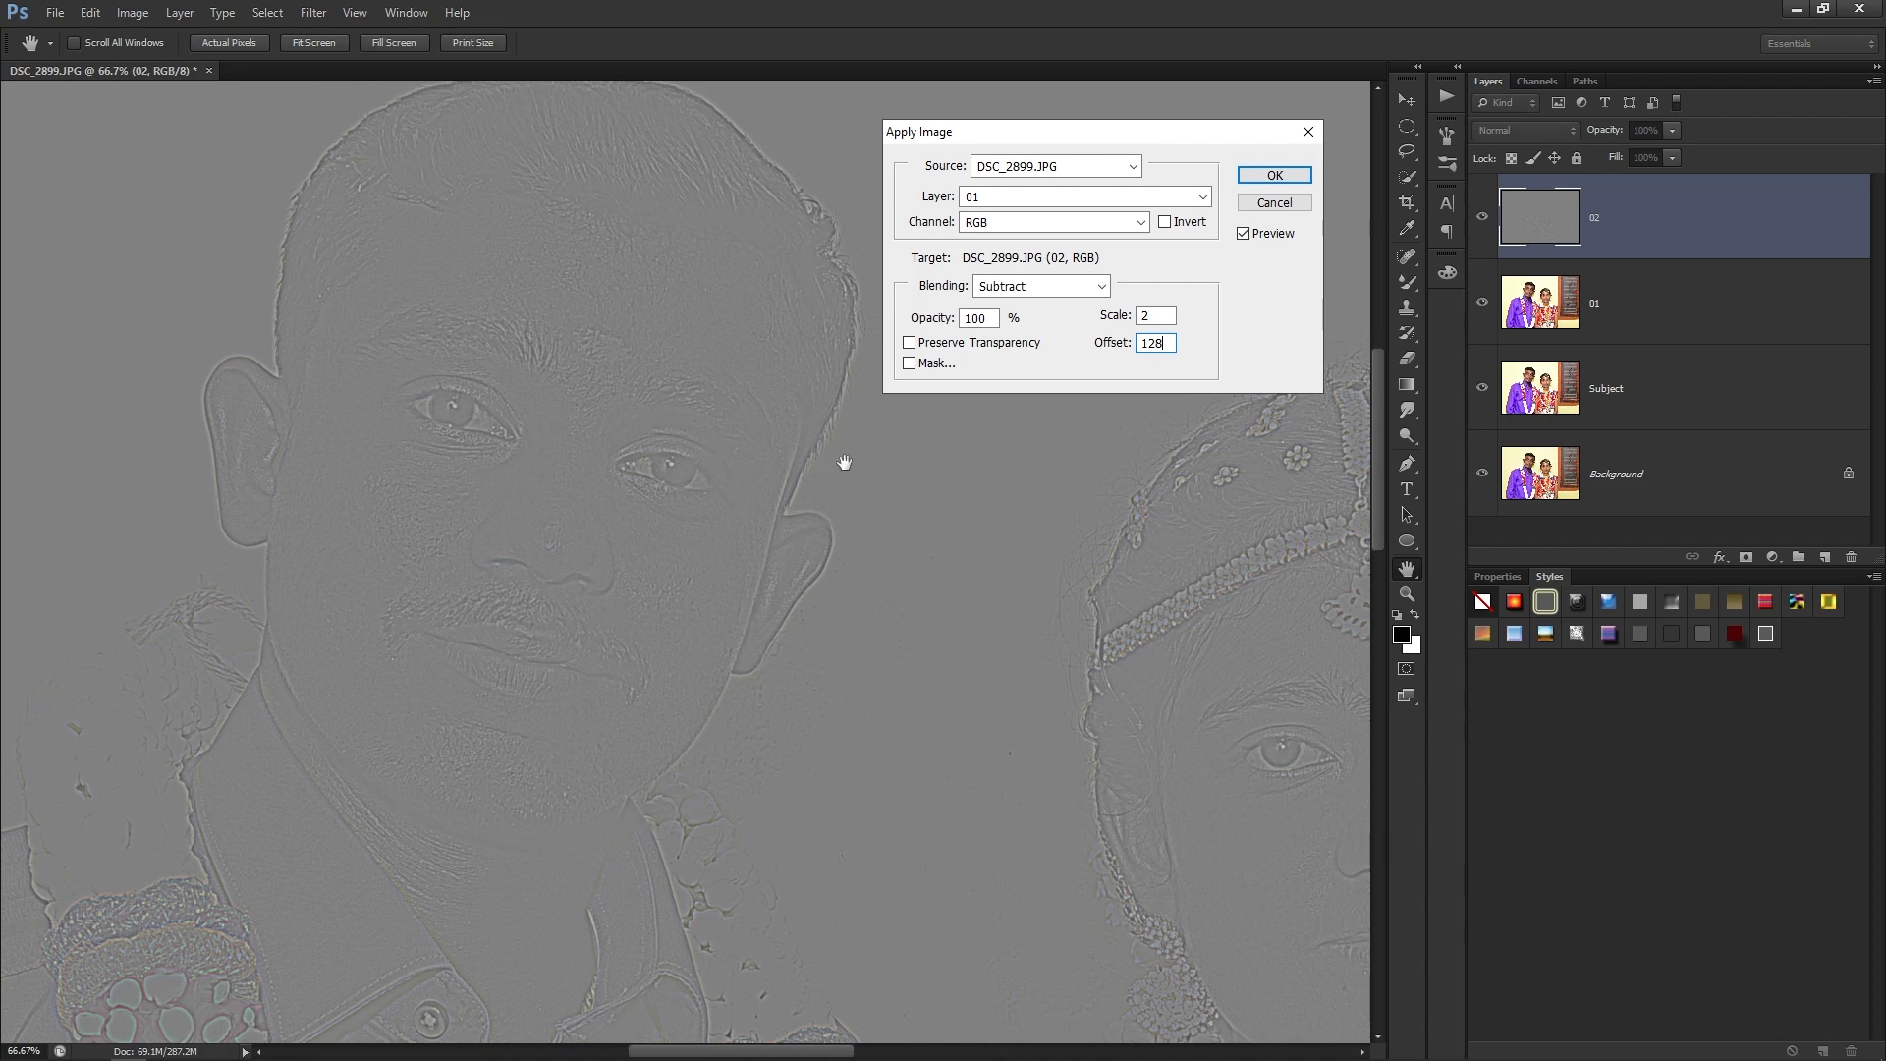
left_click(1287, 178)
key("j")
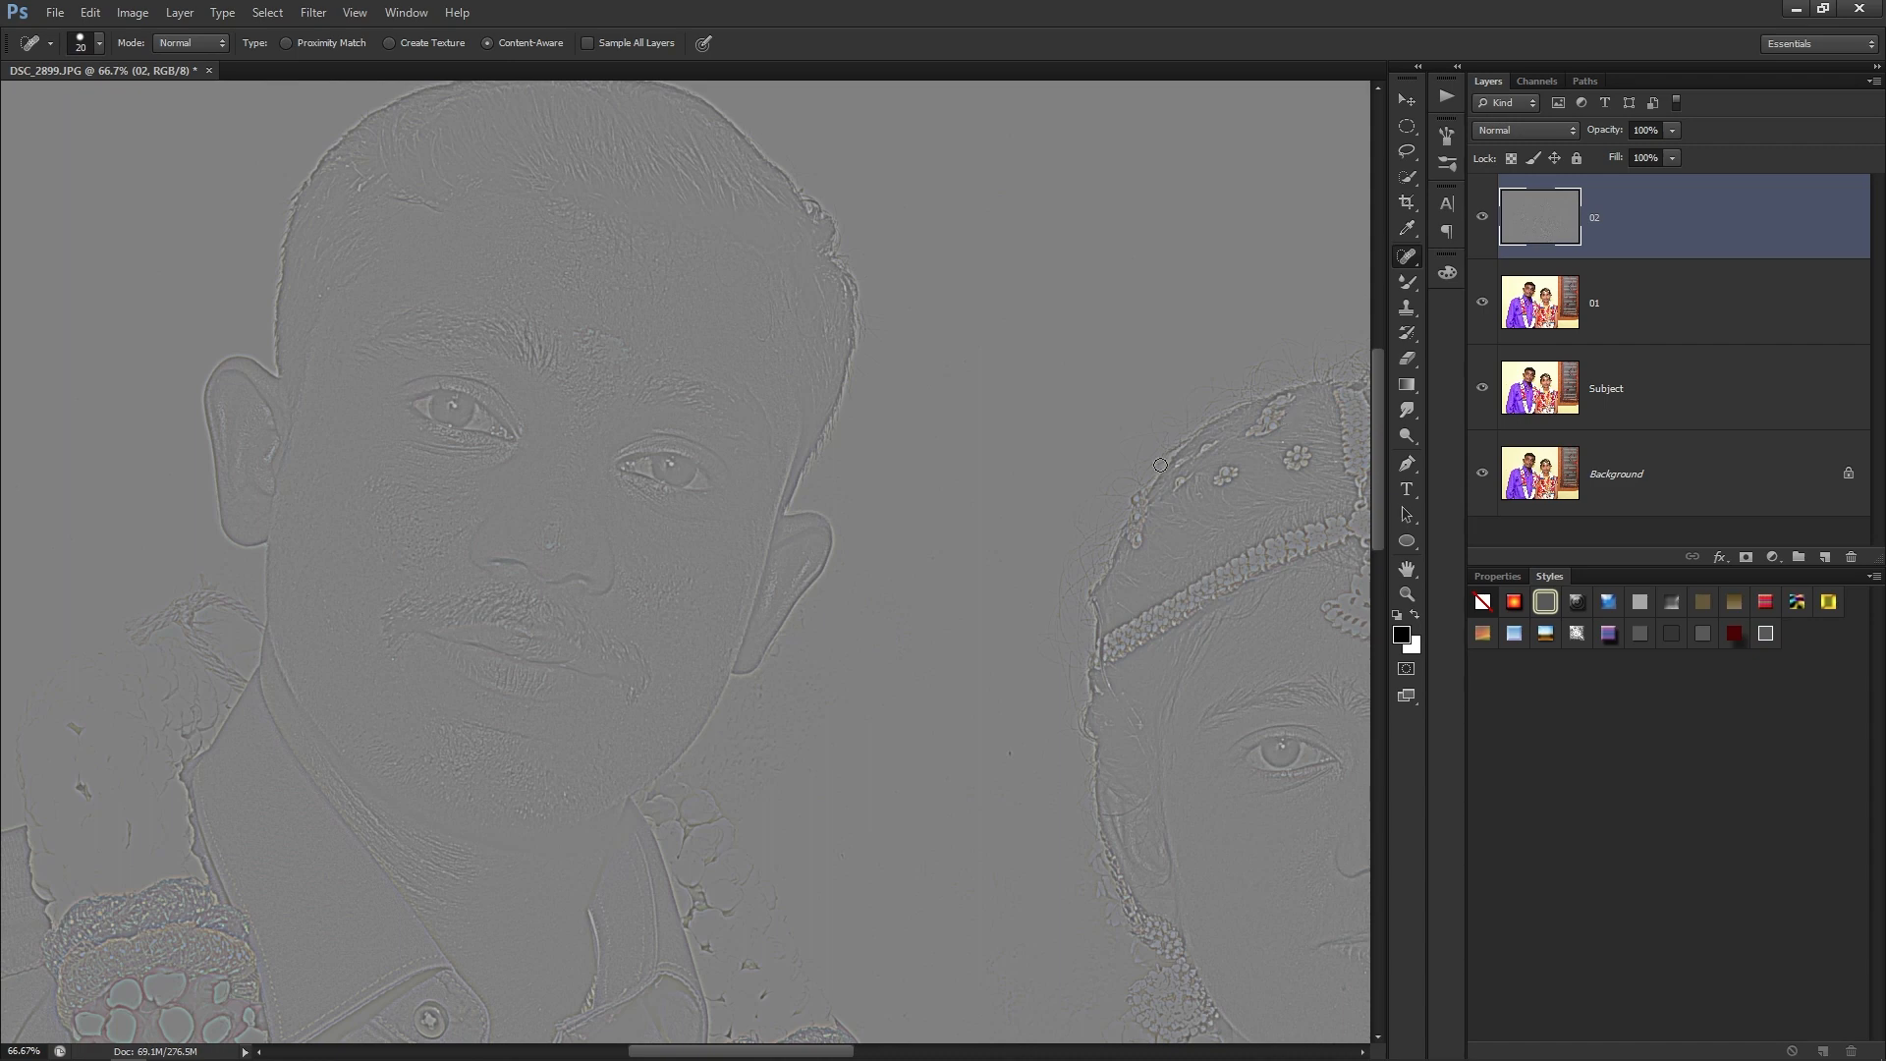
Set layer 02's blend mode to Linear Light and group layers 02 and 01 together.
left_click(1518, 133)
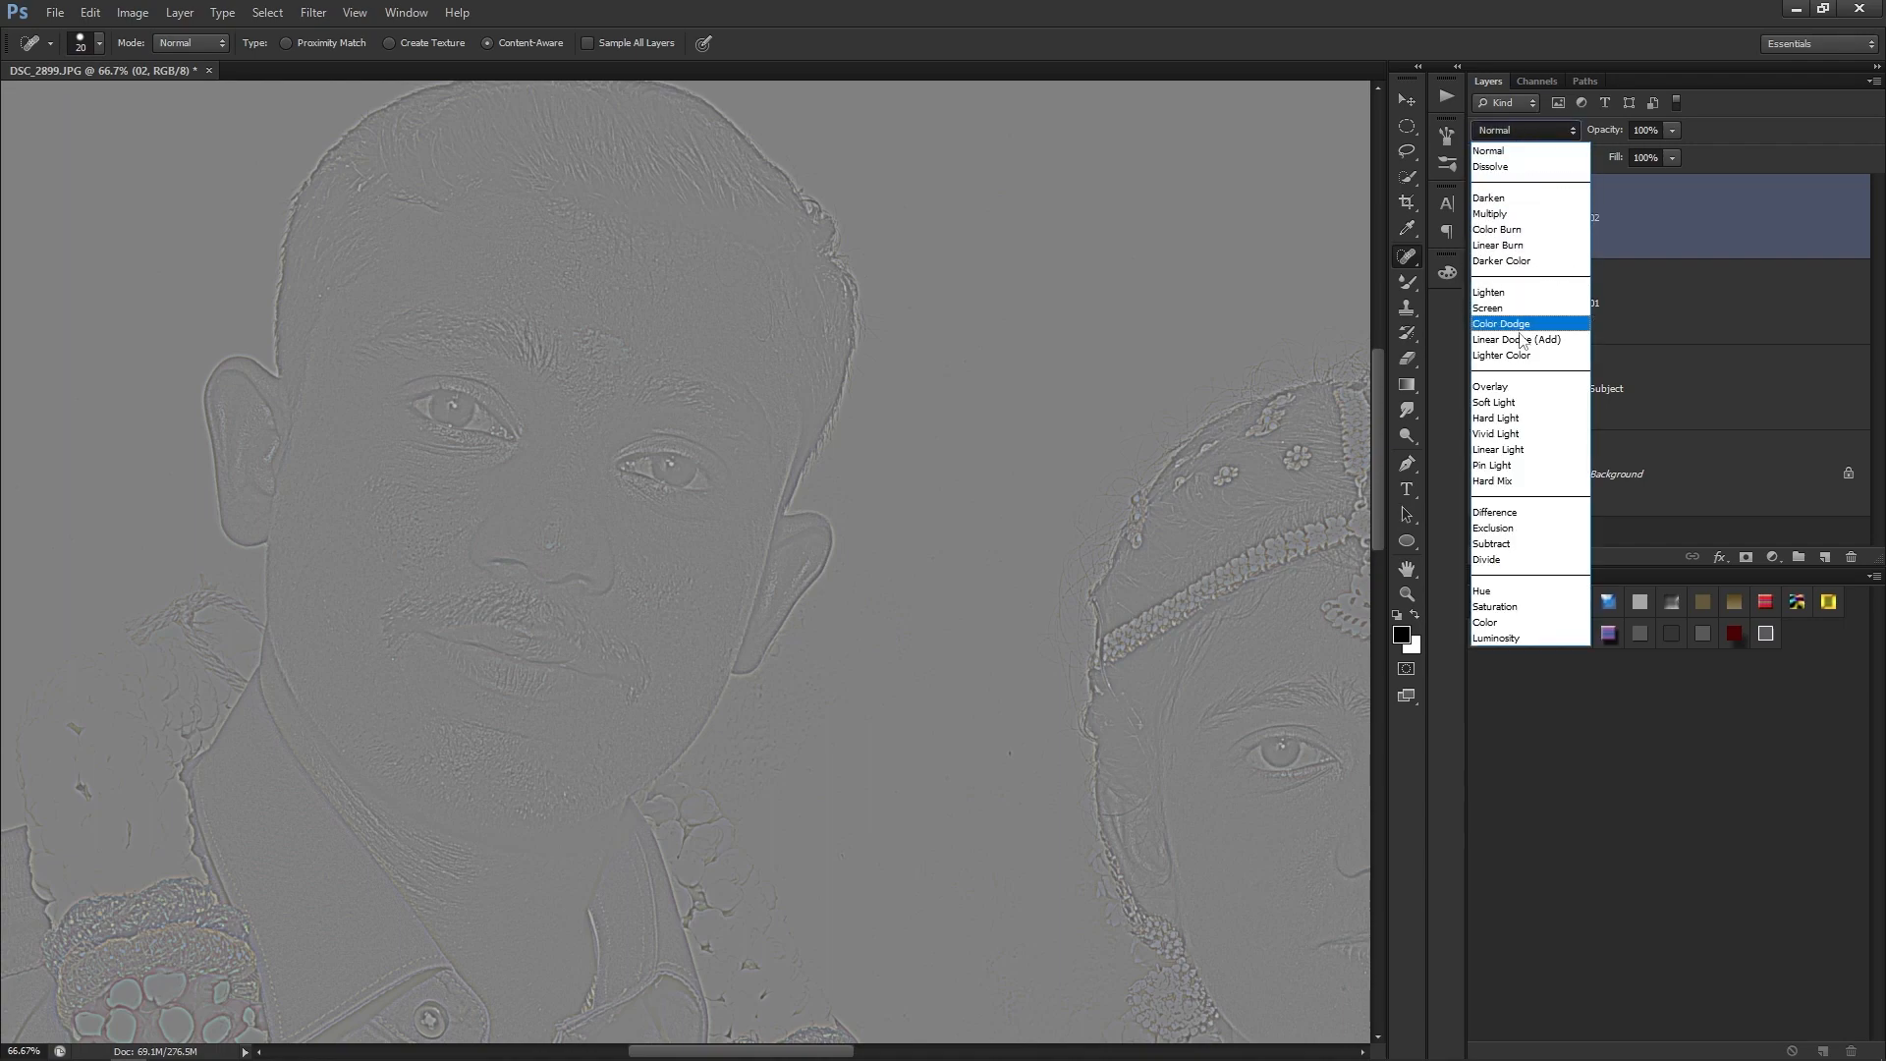
left_click(1523, 449)
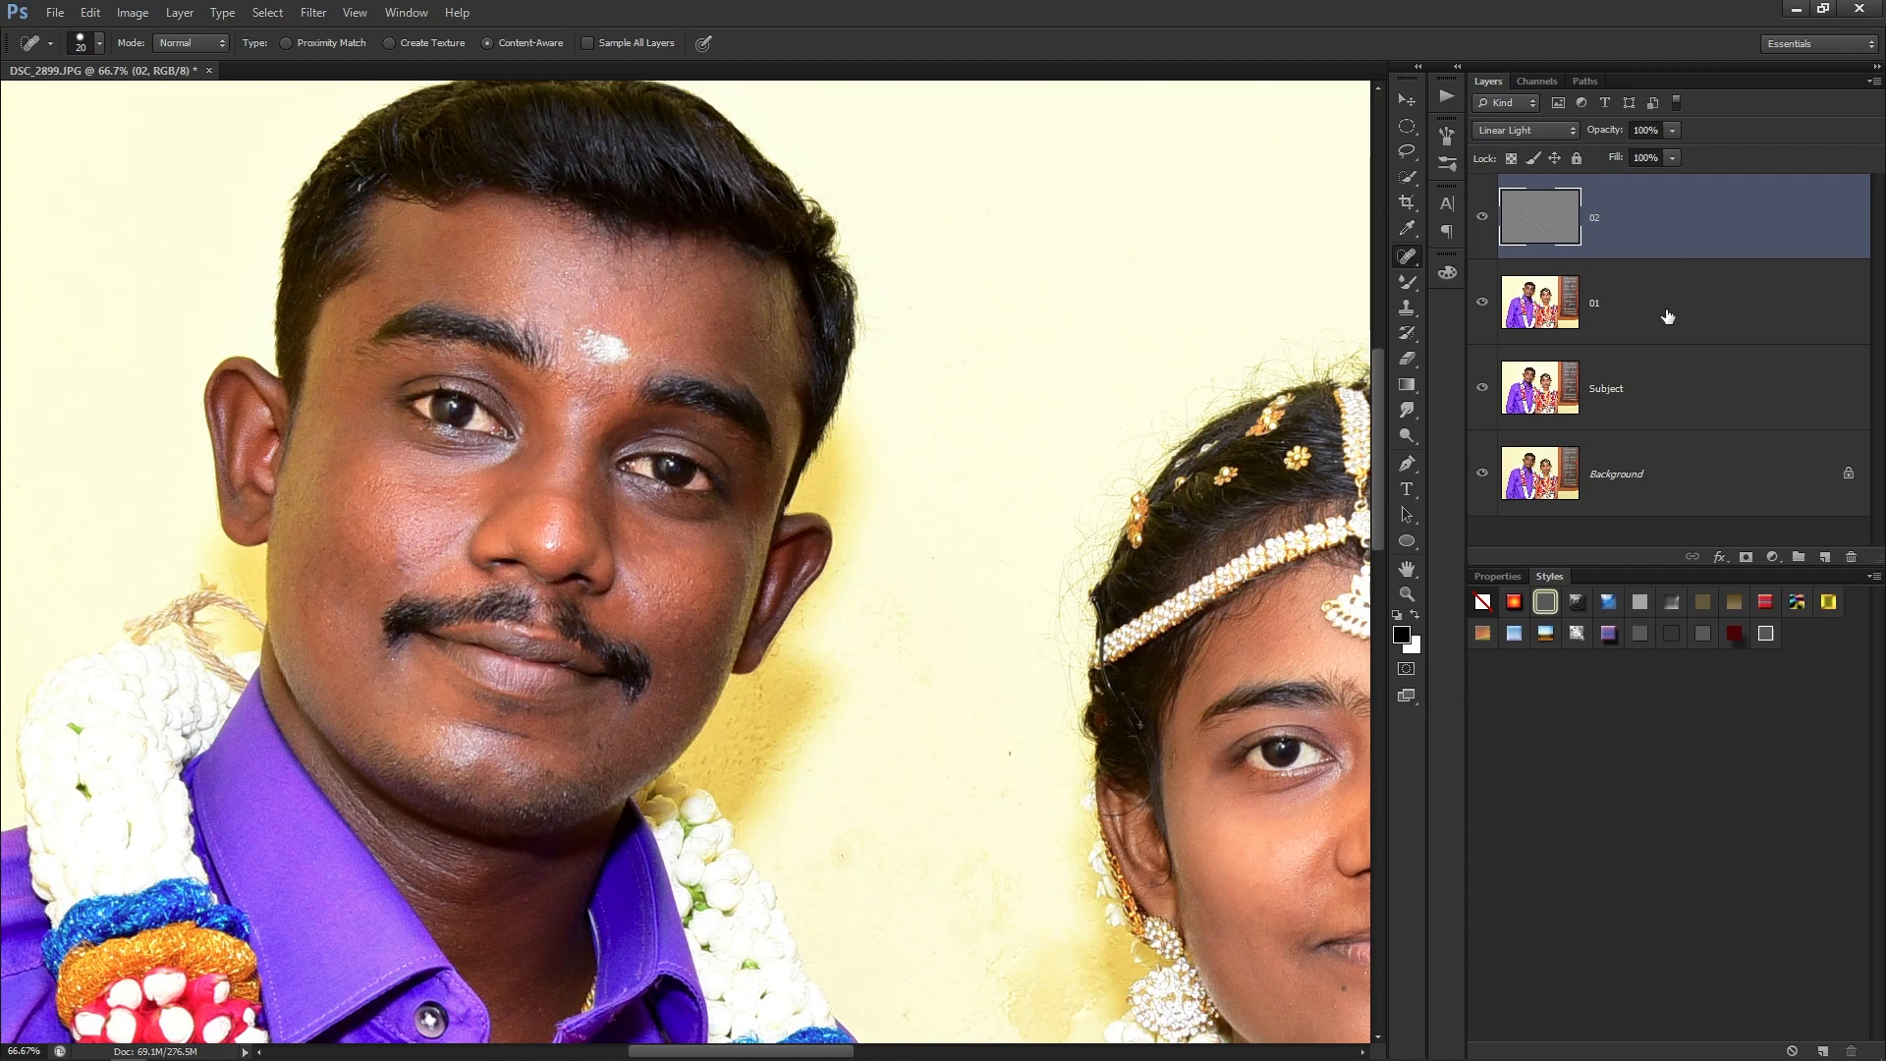
left_click(1667, 316, "shift")
left_click(1681, 218)
left_click(1696, 318, "shift")
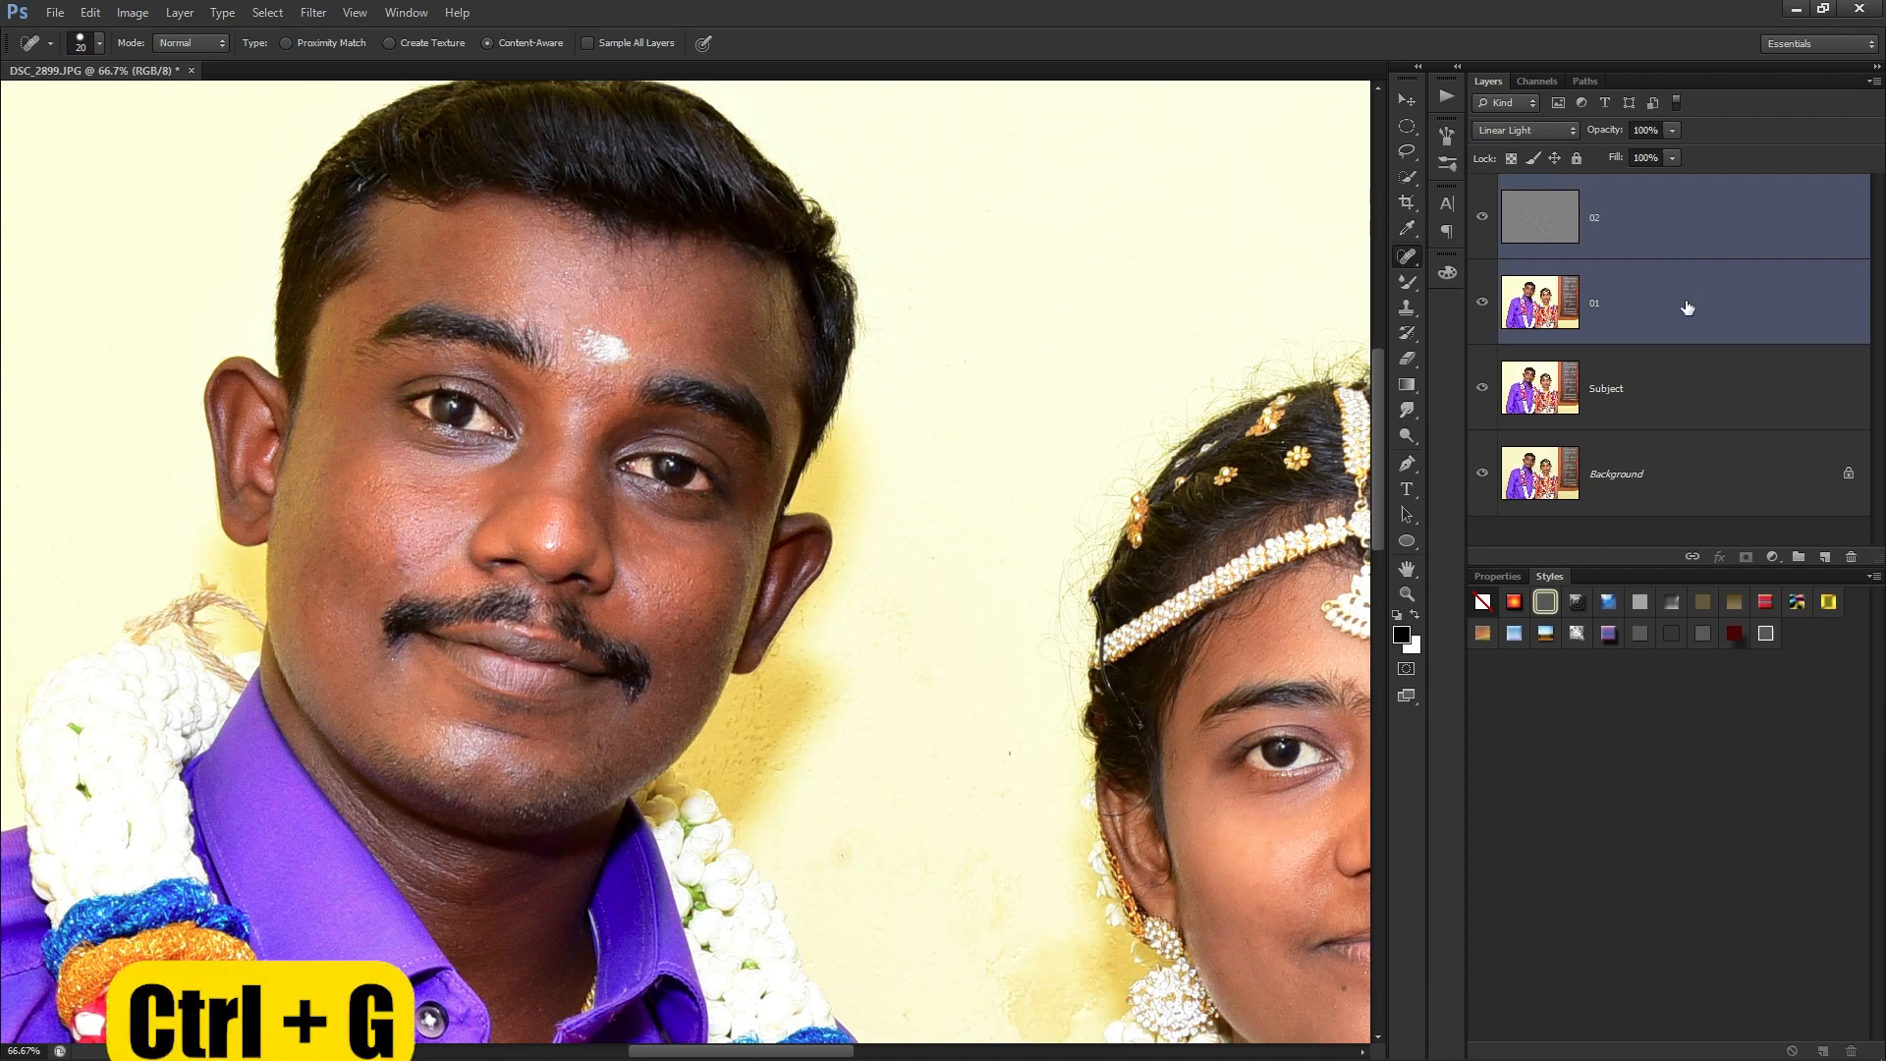
key("ctrl+g")
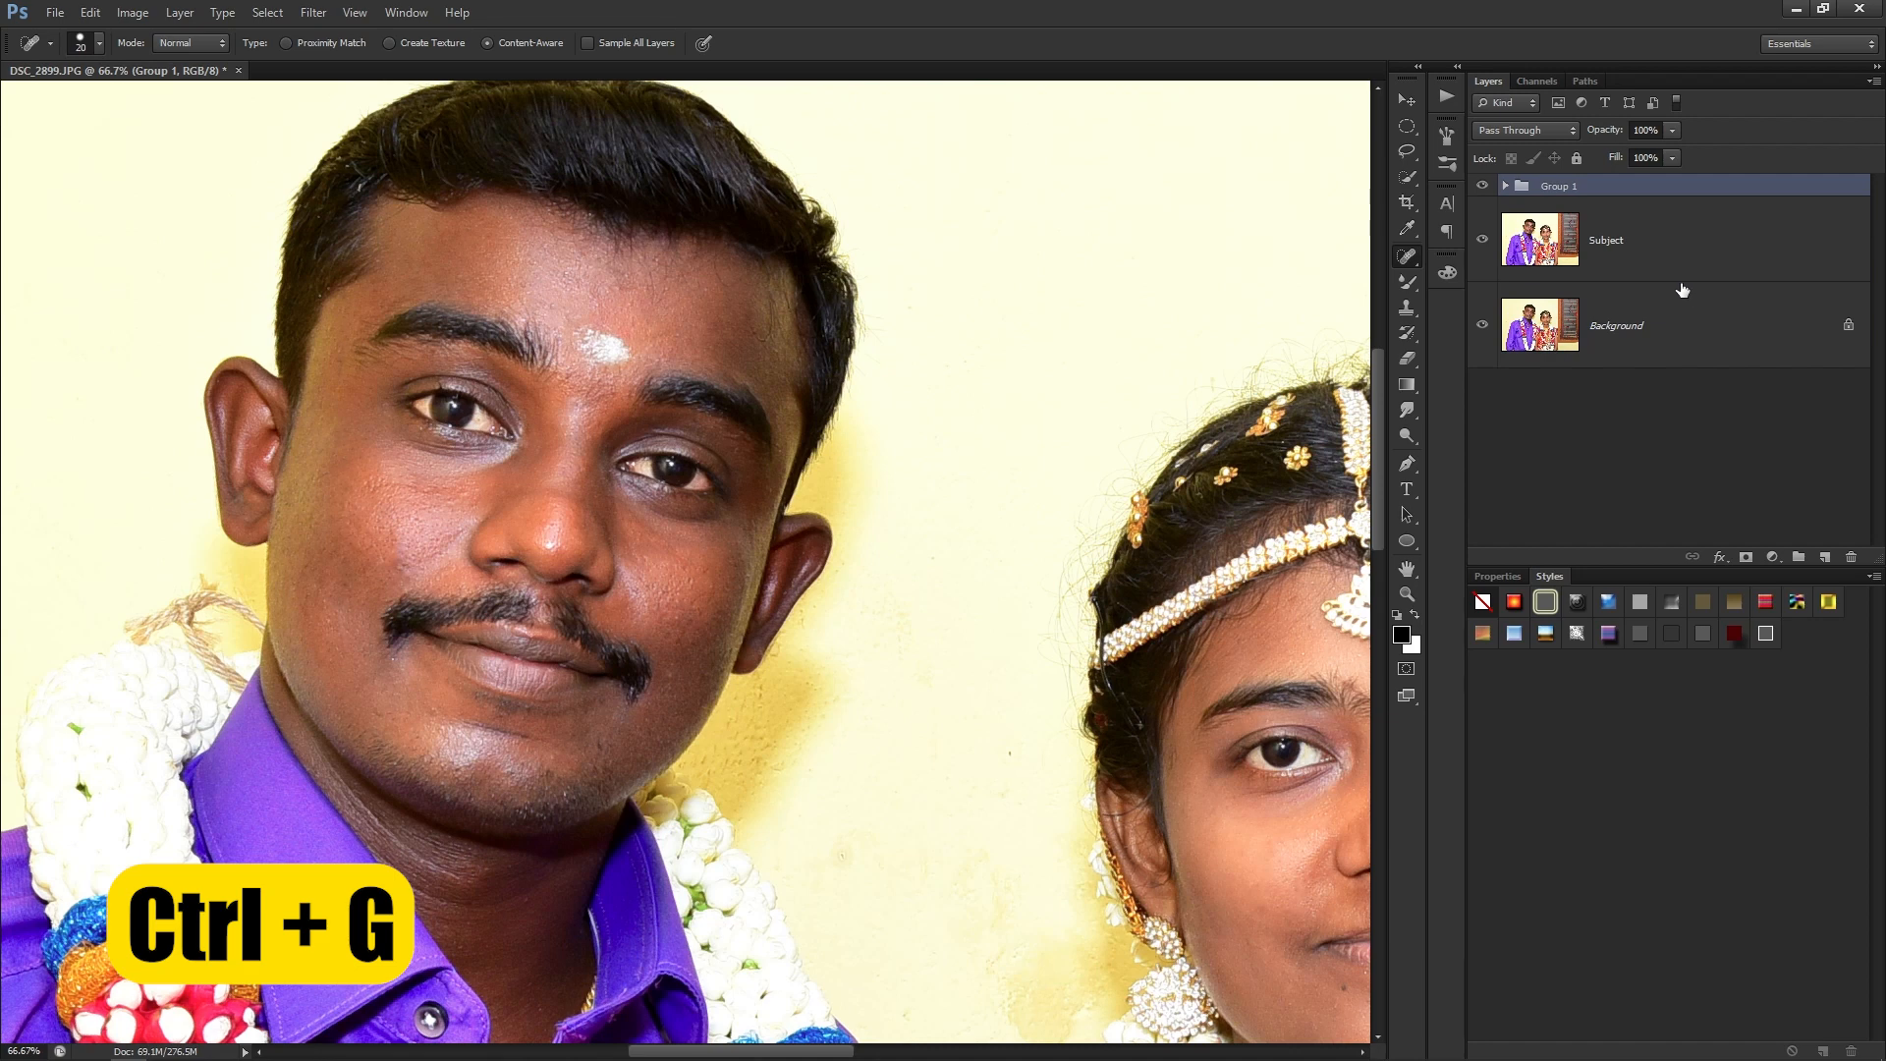
Rename the new layer group as Retouching.
double_click(1550, 187)
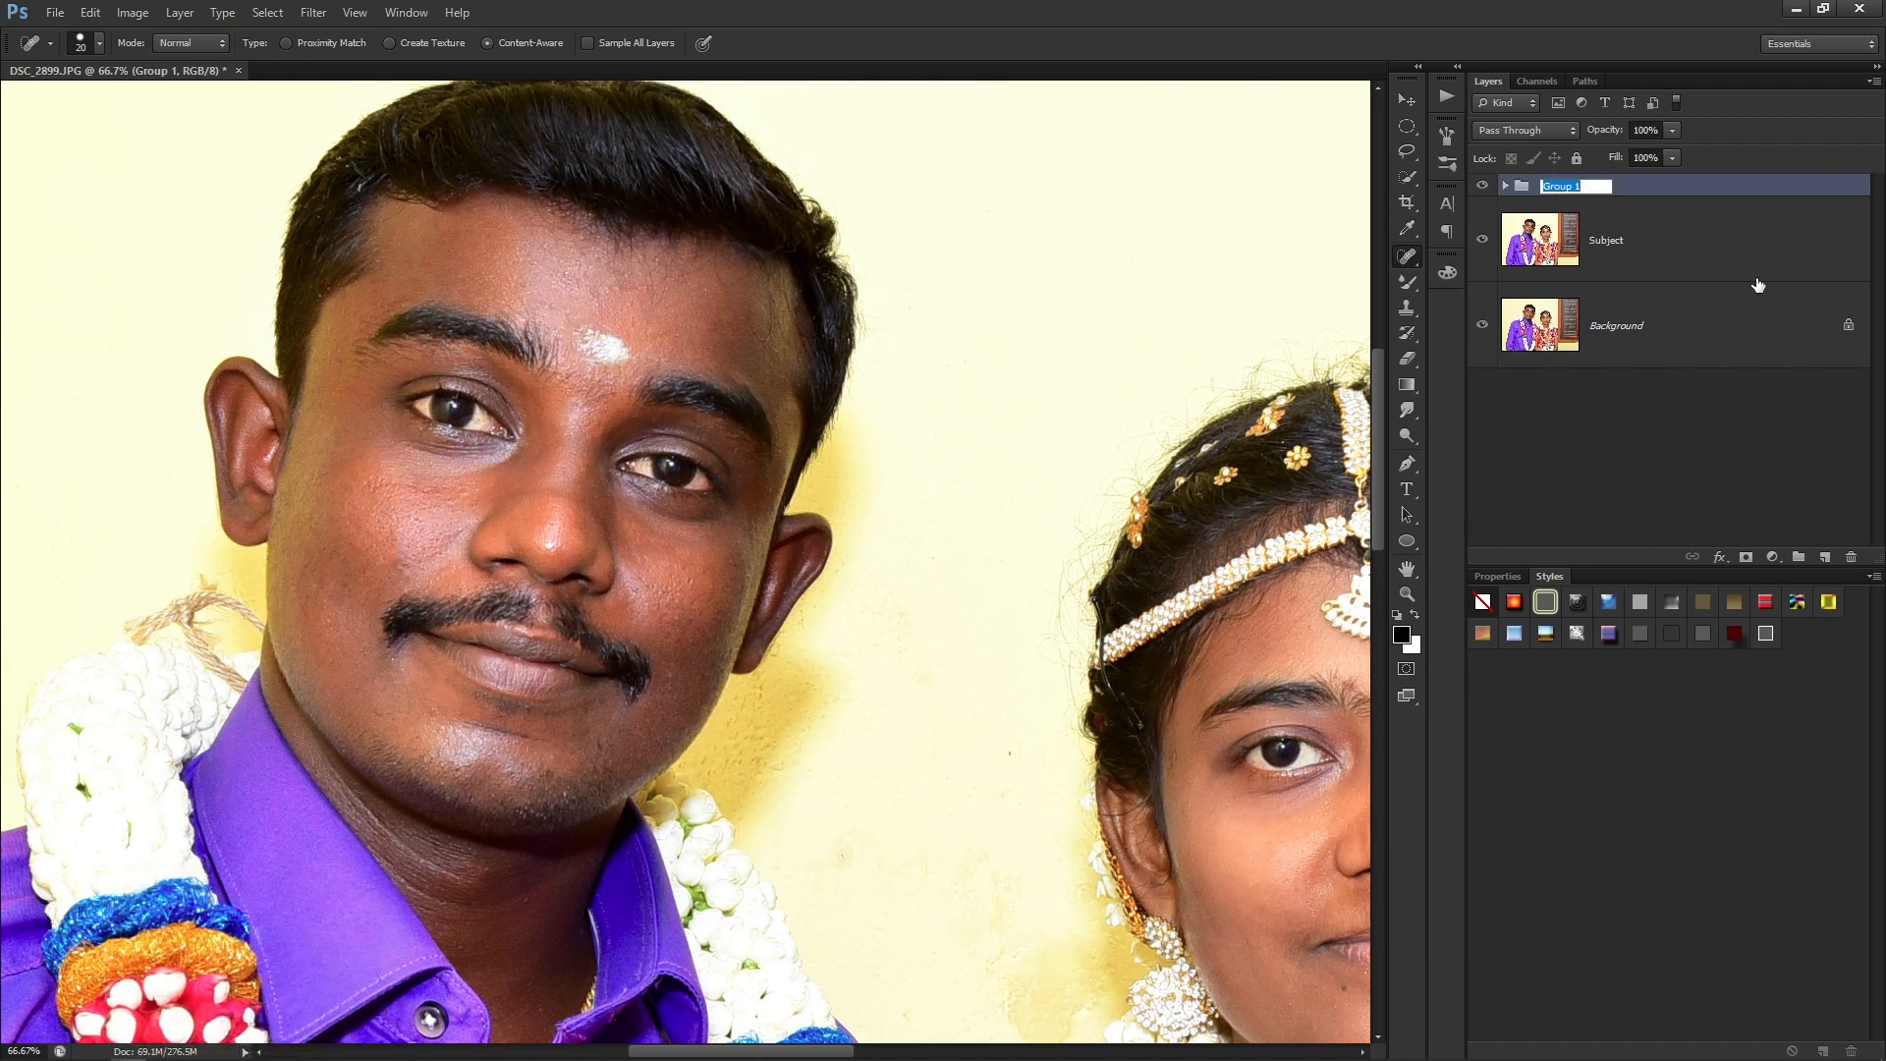
type("Retouc")
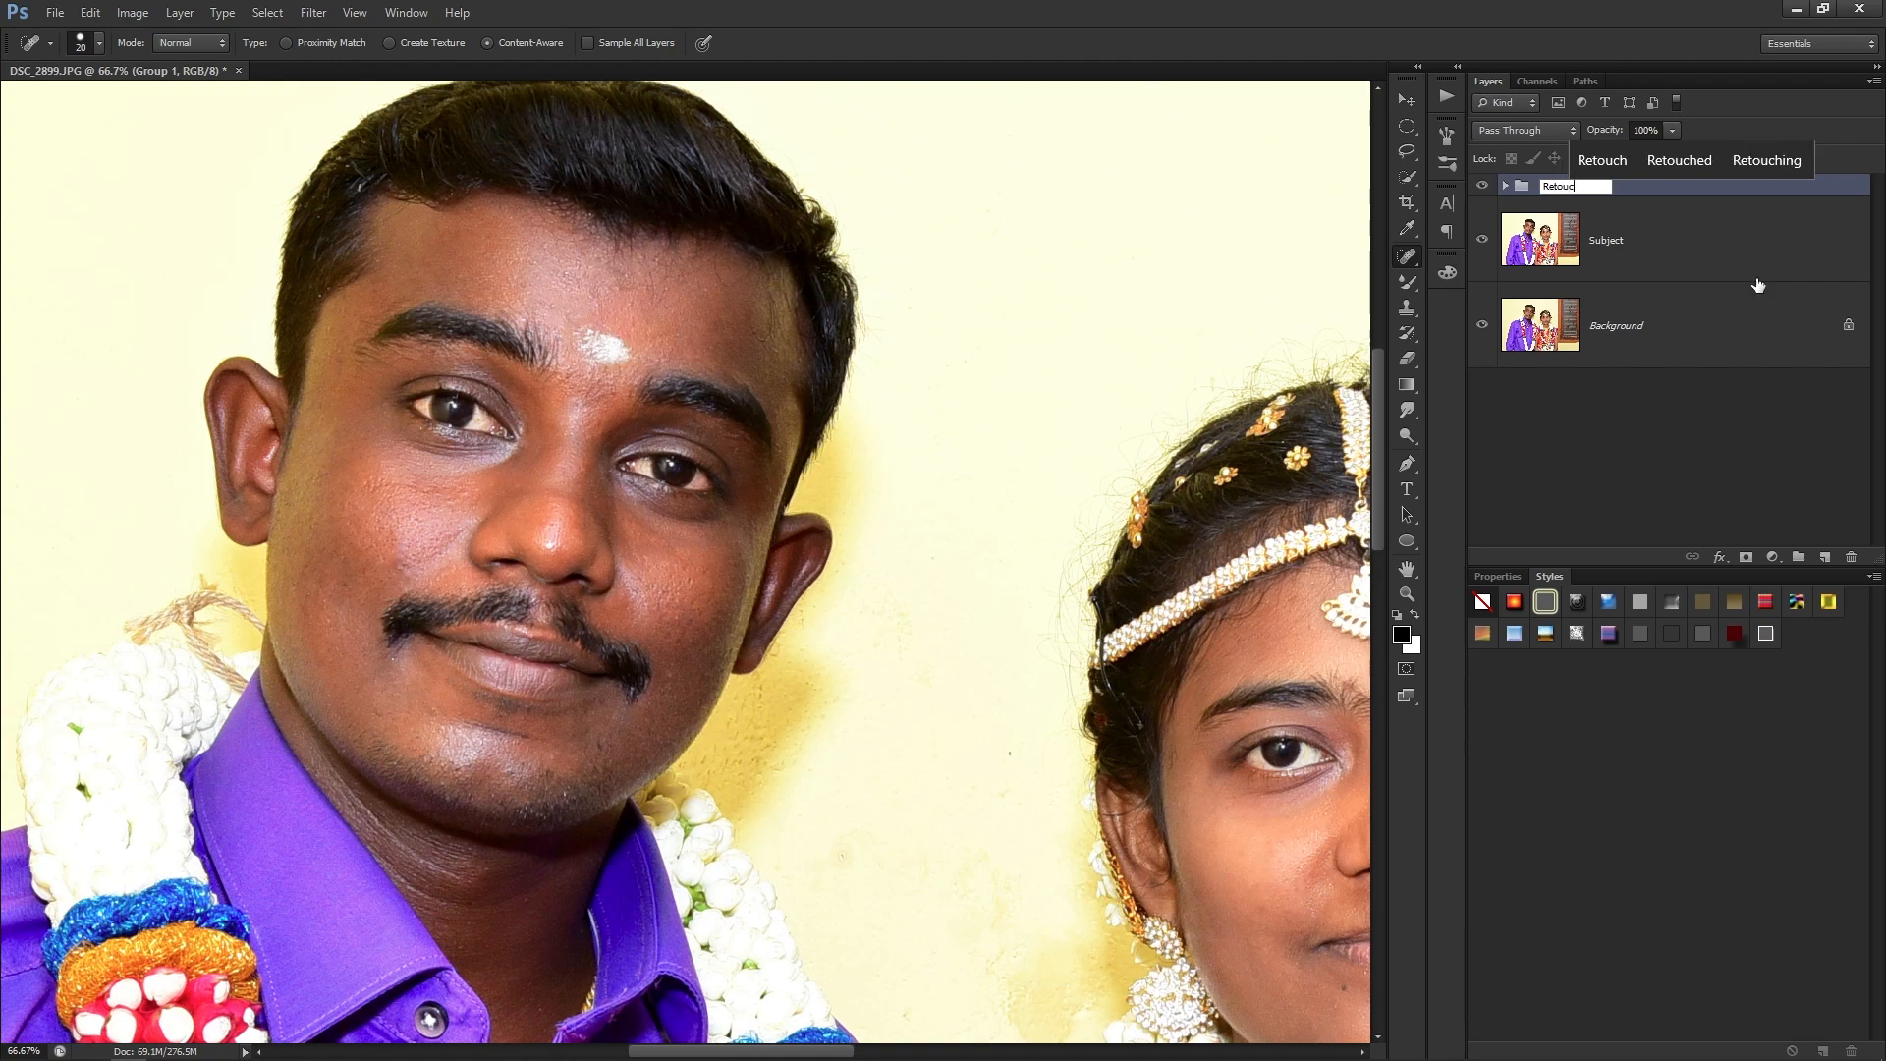
type("hing")
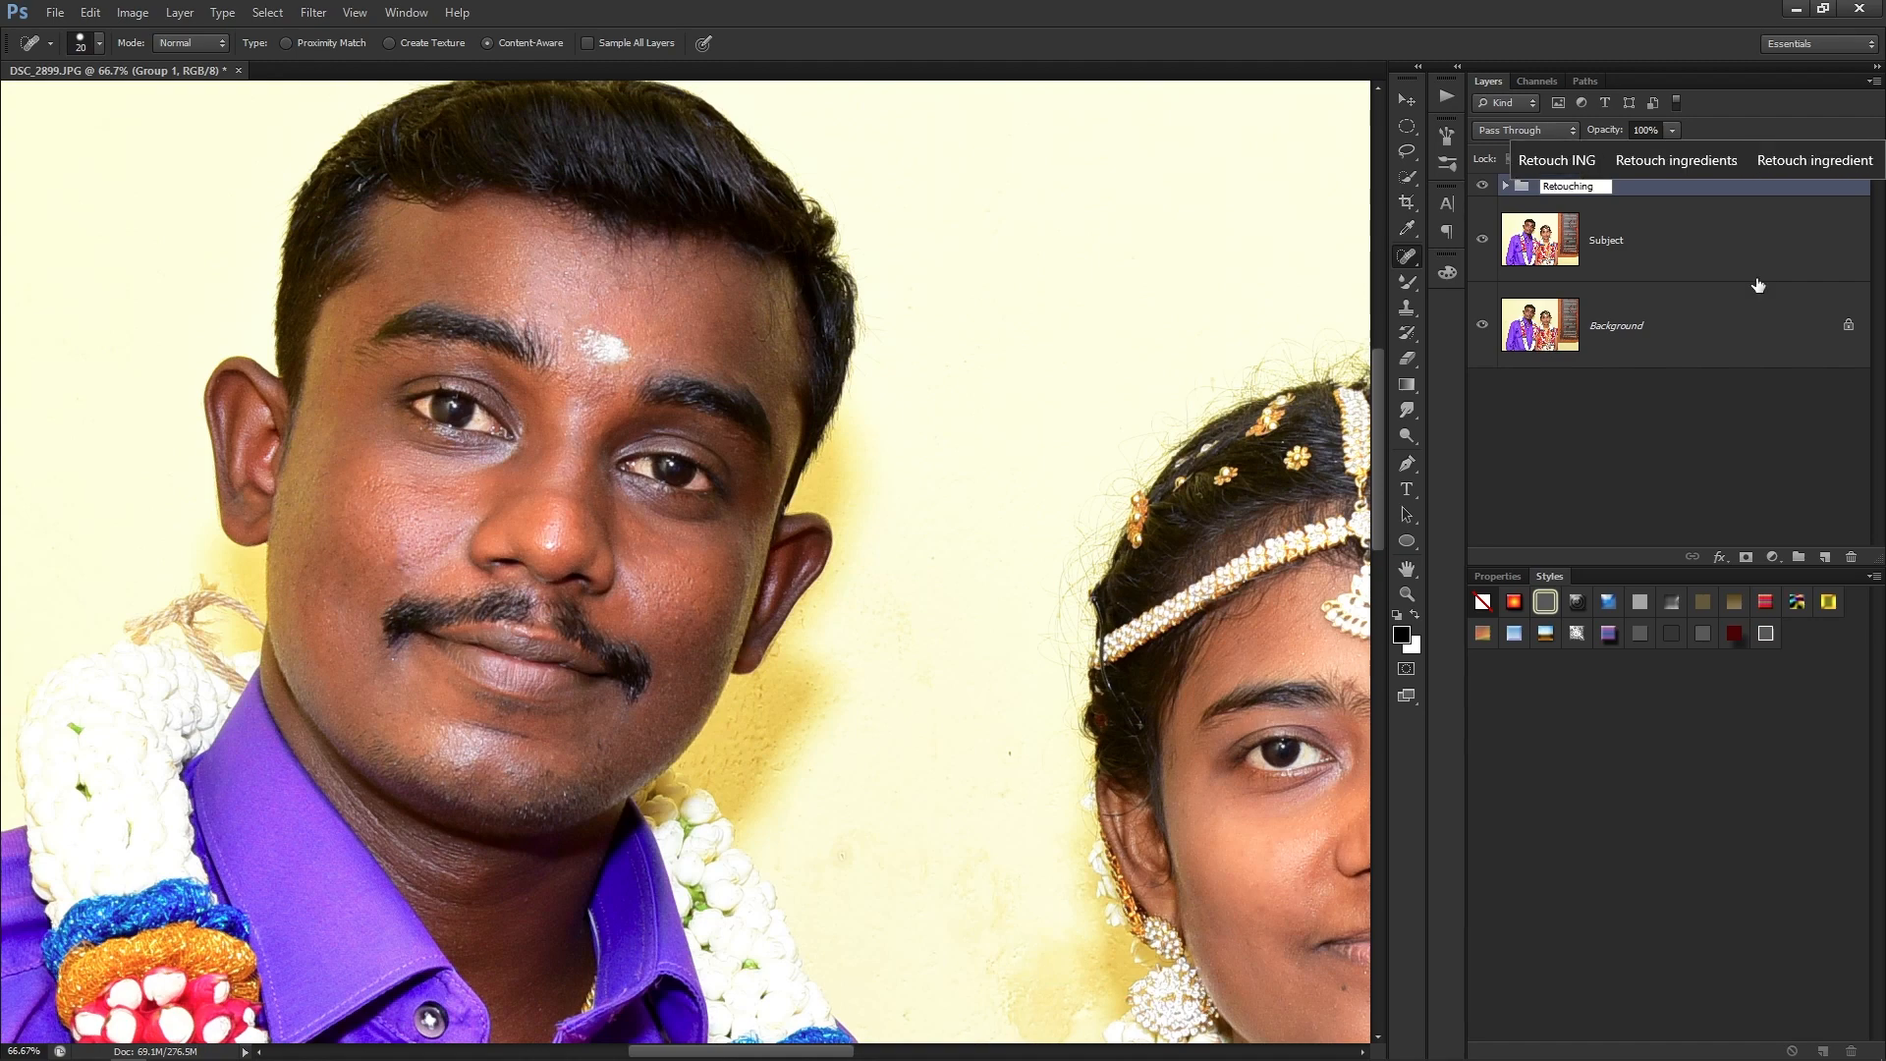
key("Return")
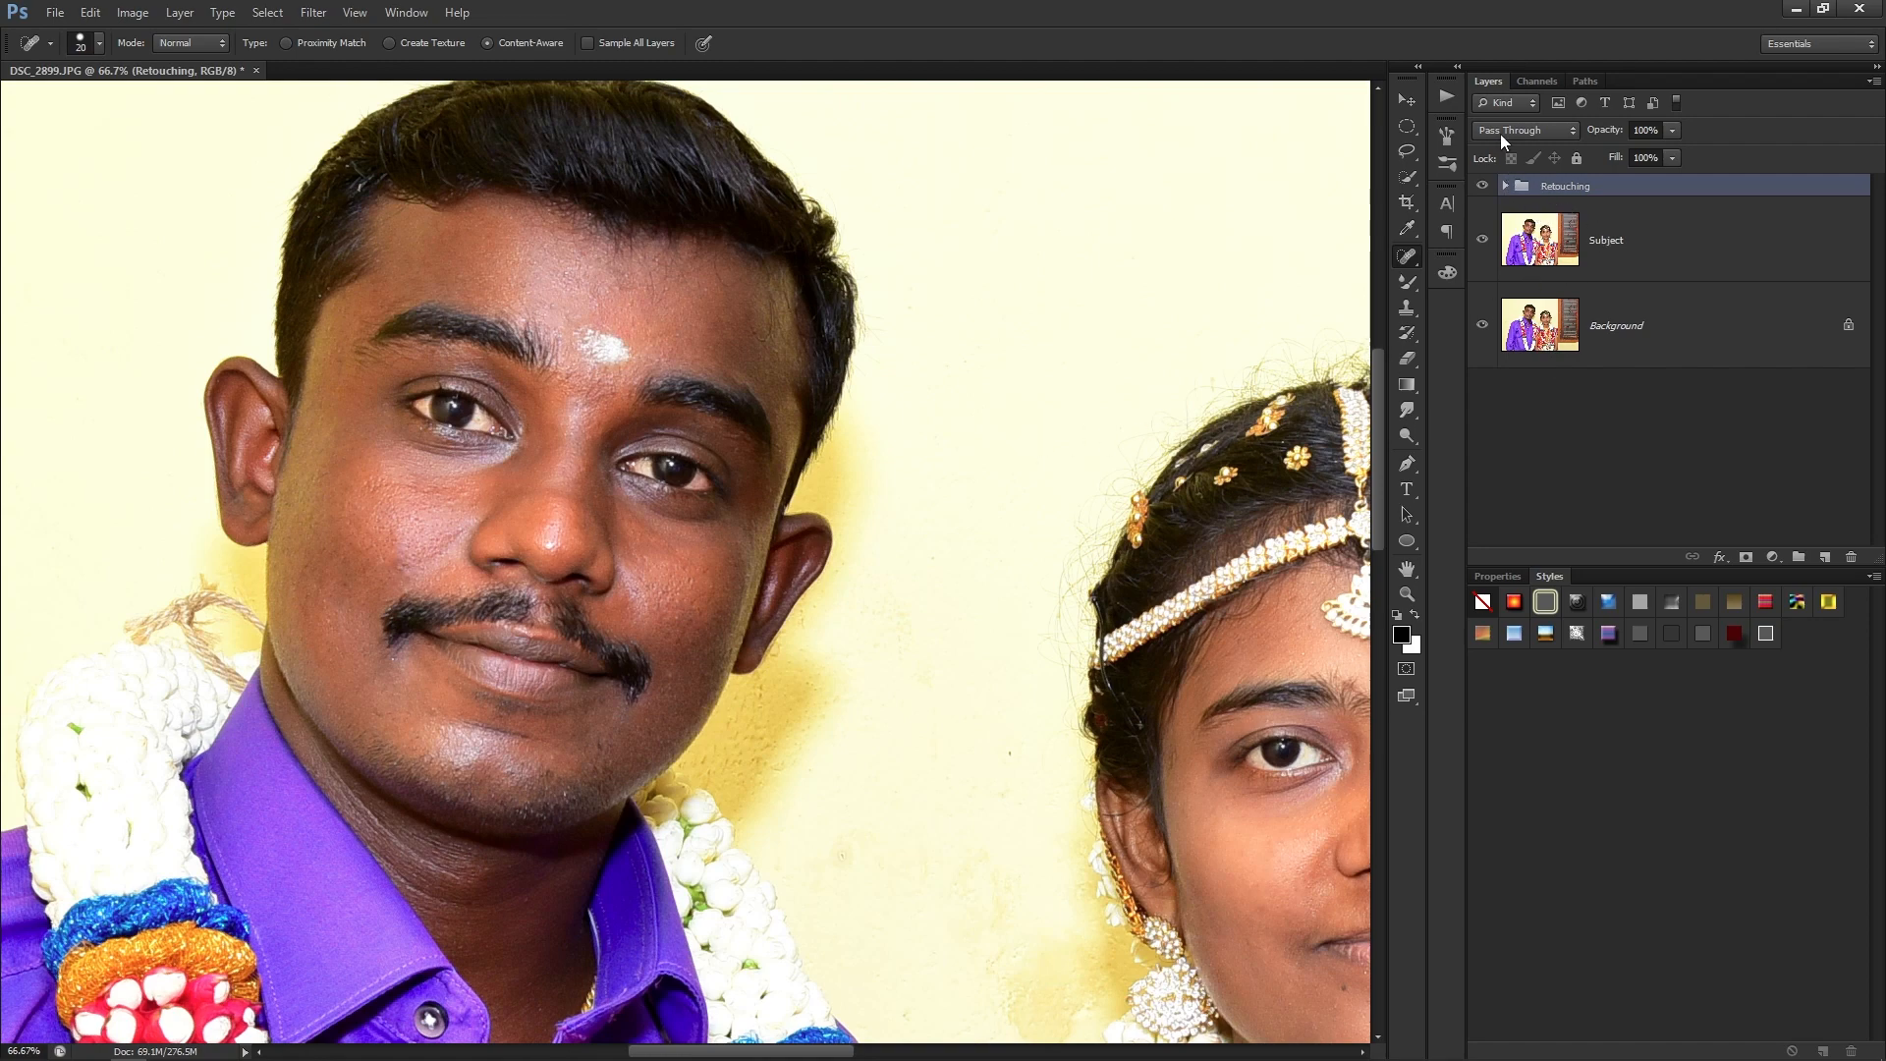
Expand the Retouching group, hide layer 02 and make the blurred layer 01 active.
left_click(1504, 187)
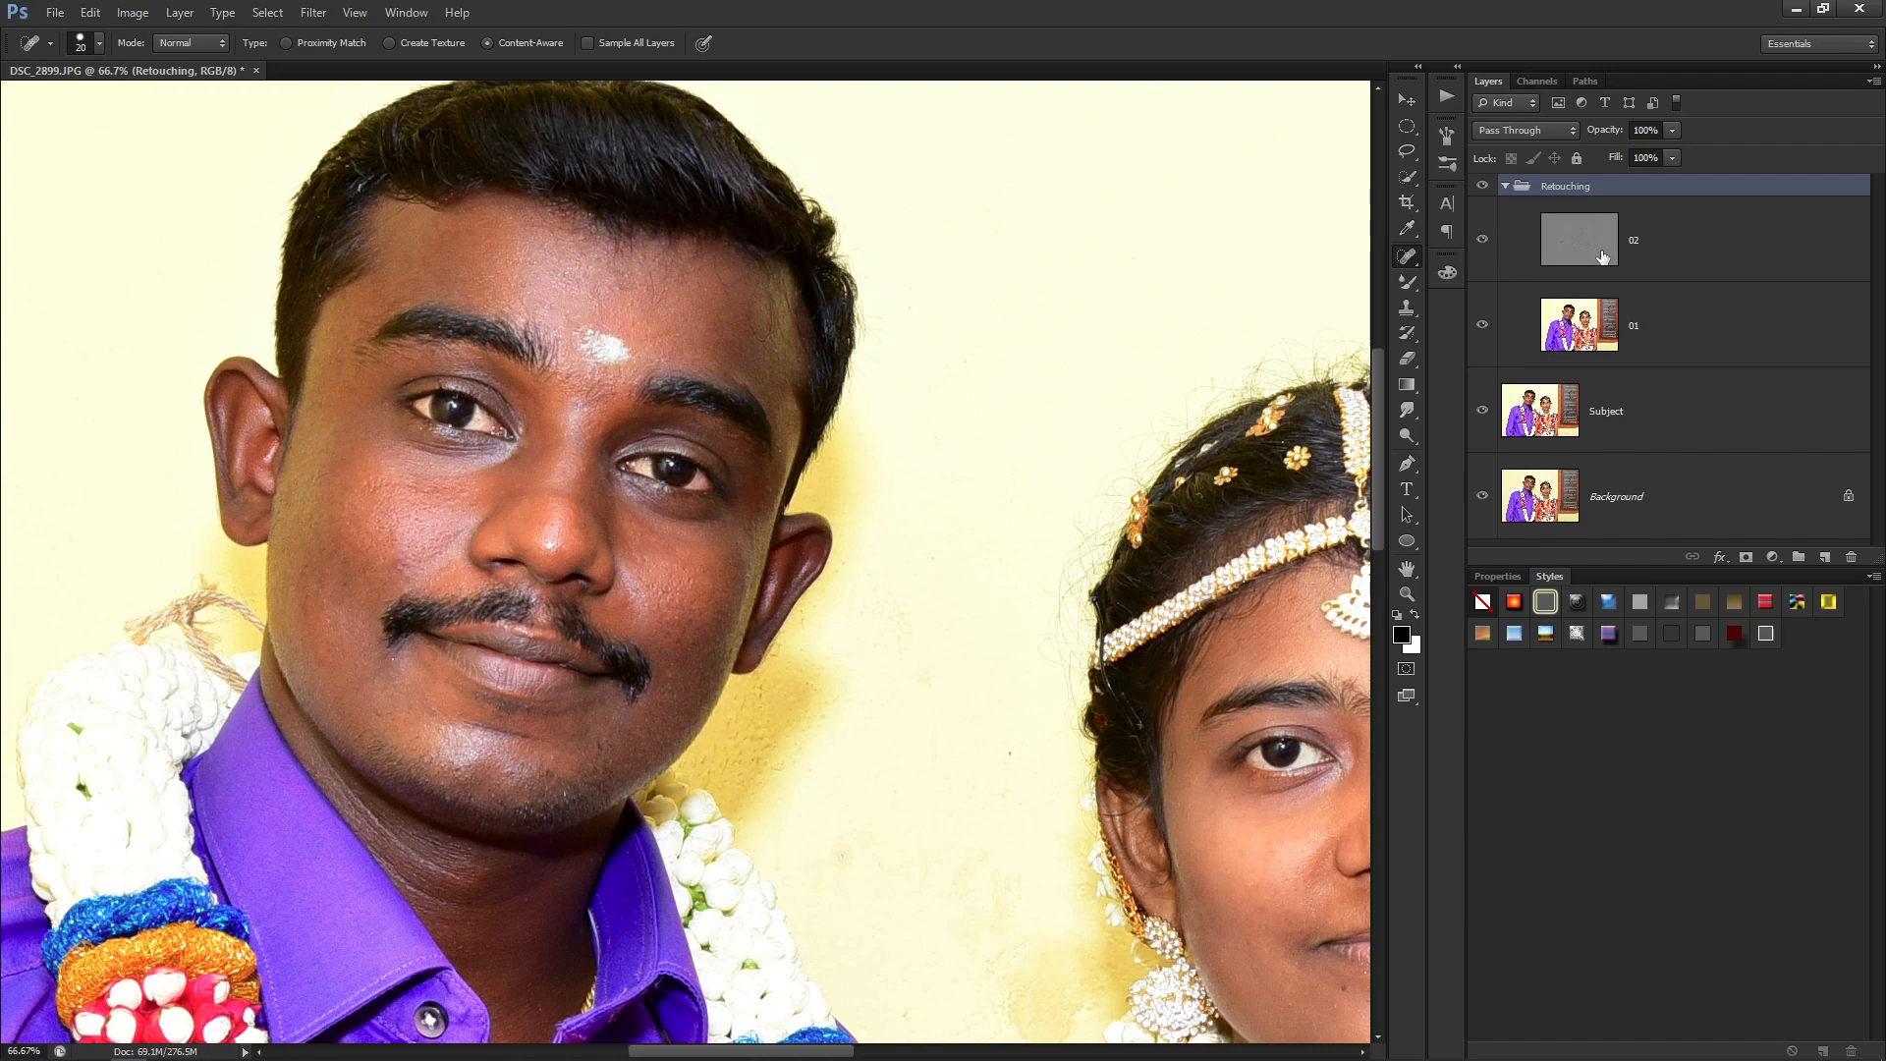
left_click(1604, 243)
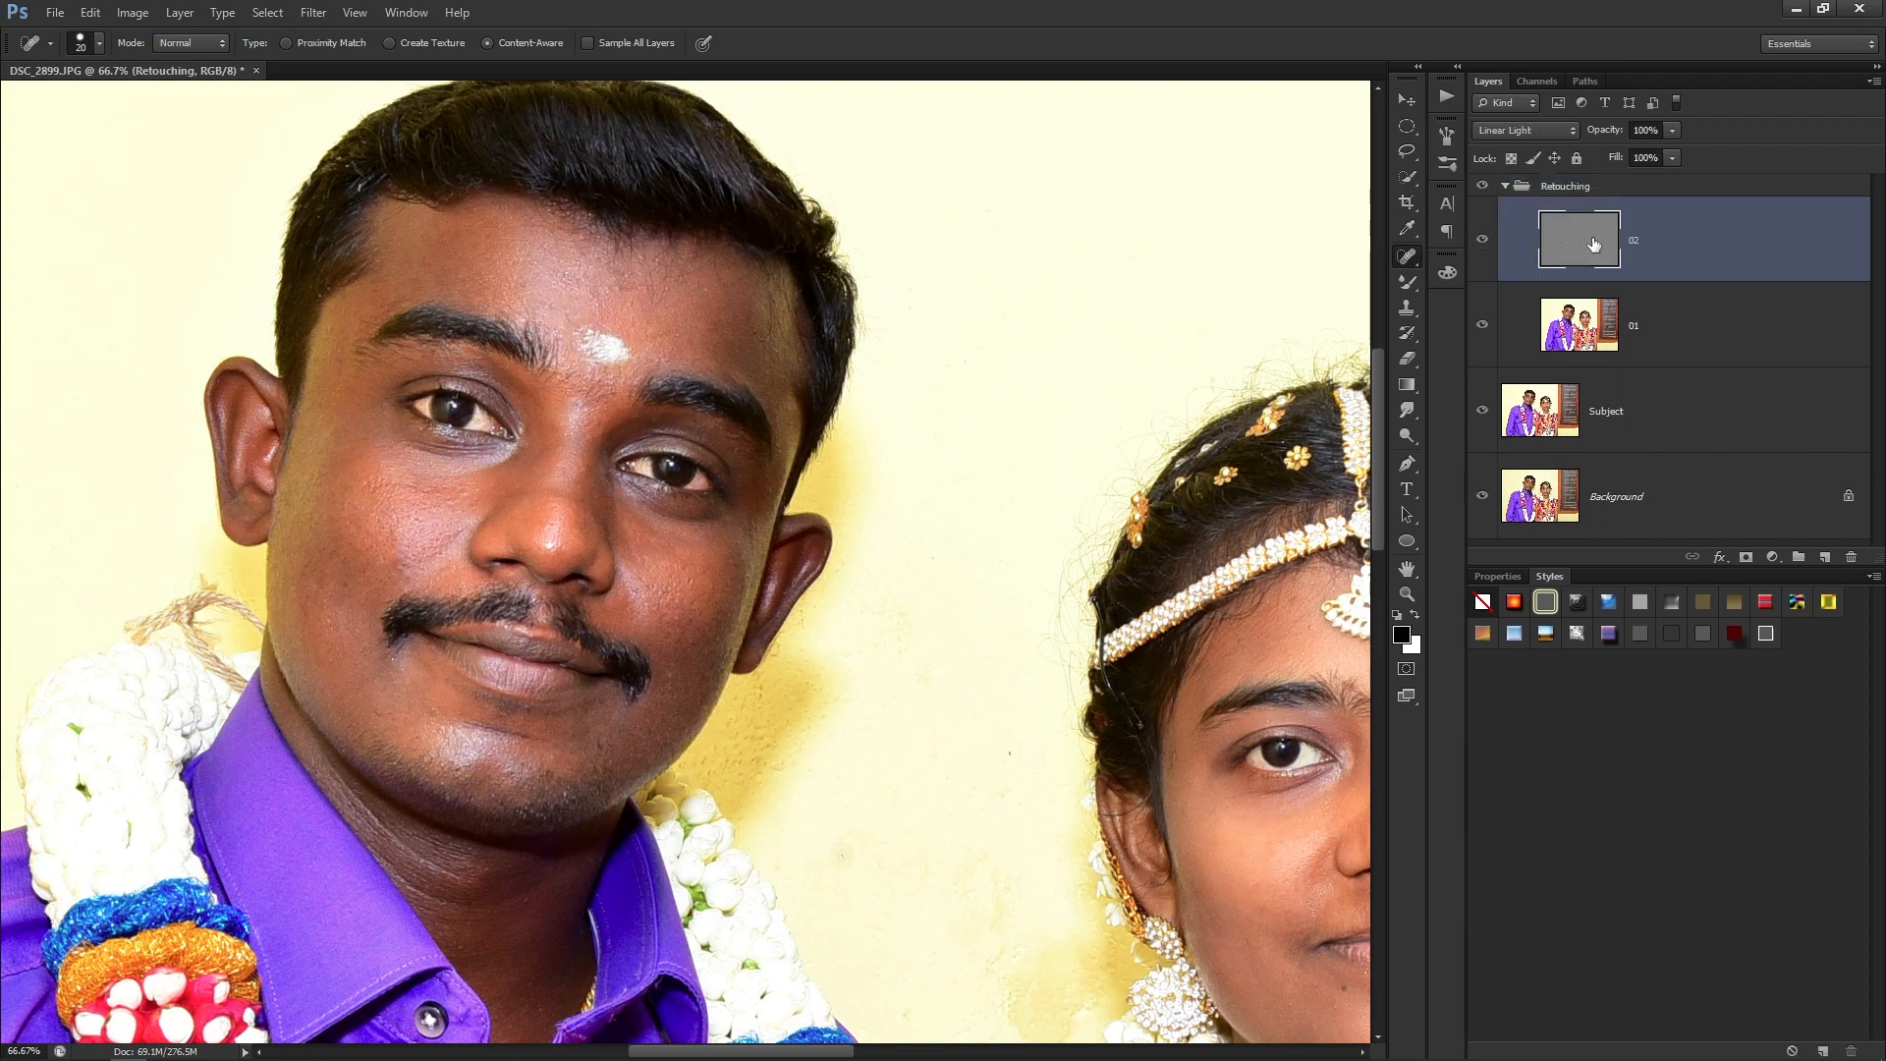
left_click(1483, 241)
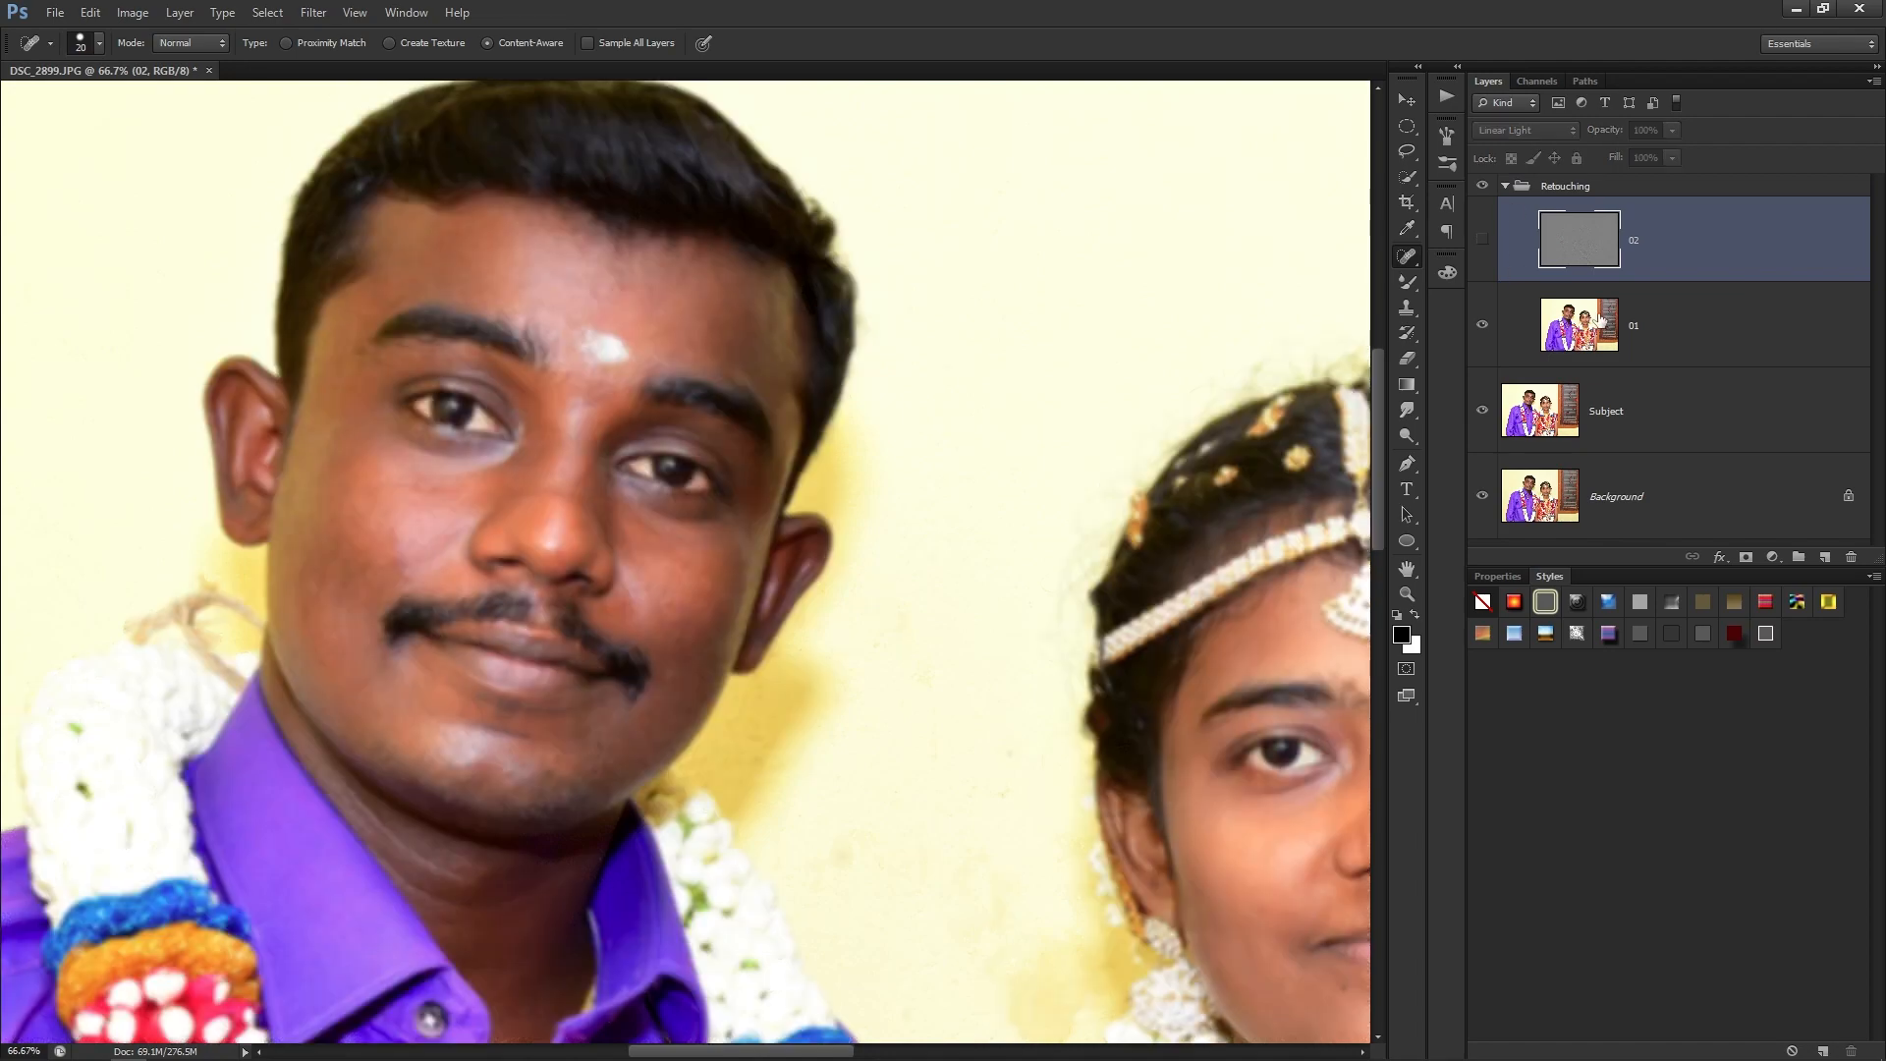
left_click(1589, 307)
Choose the Mixer Brush tool for working on the man's face.
scroll(481, 389, "up", 2)
left_click_drag(533, 421, 678, 522)
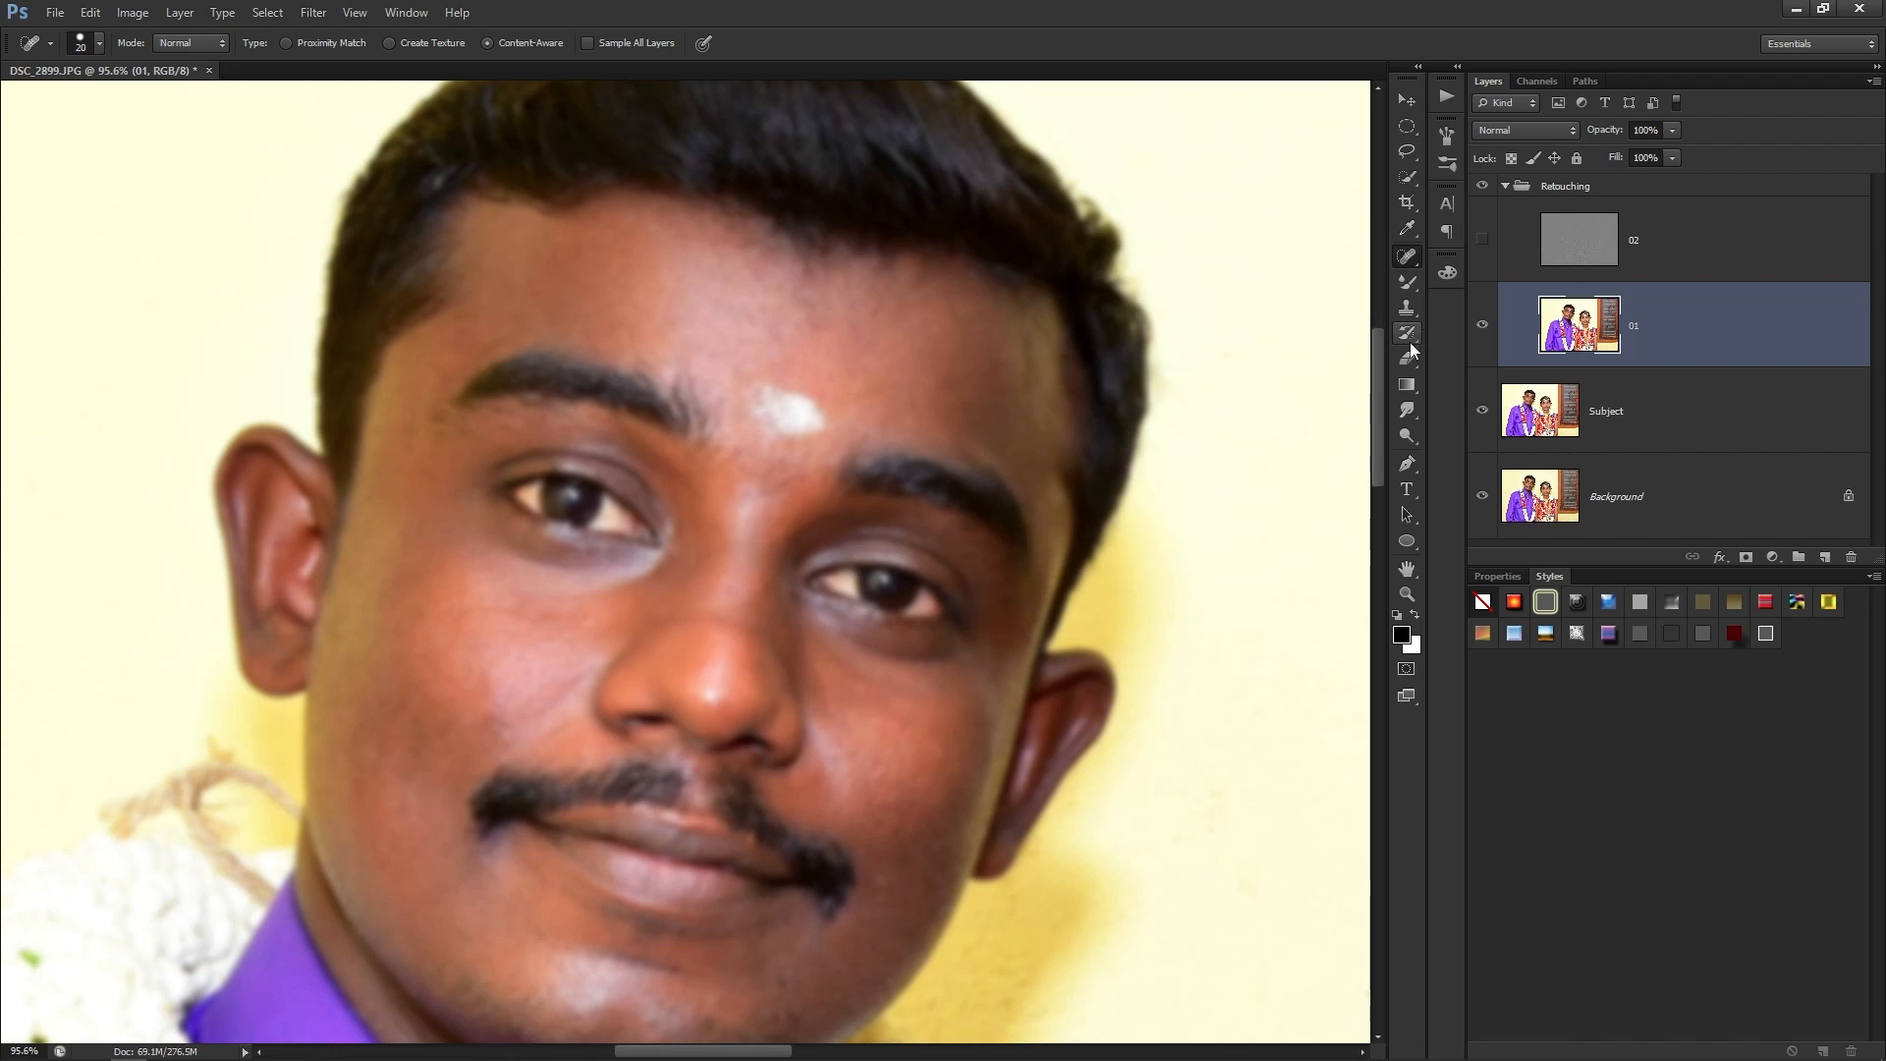
left_click(1404, 285)
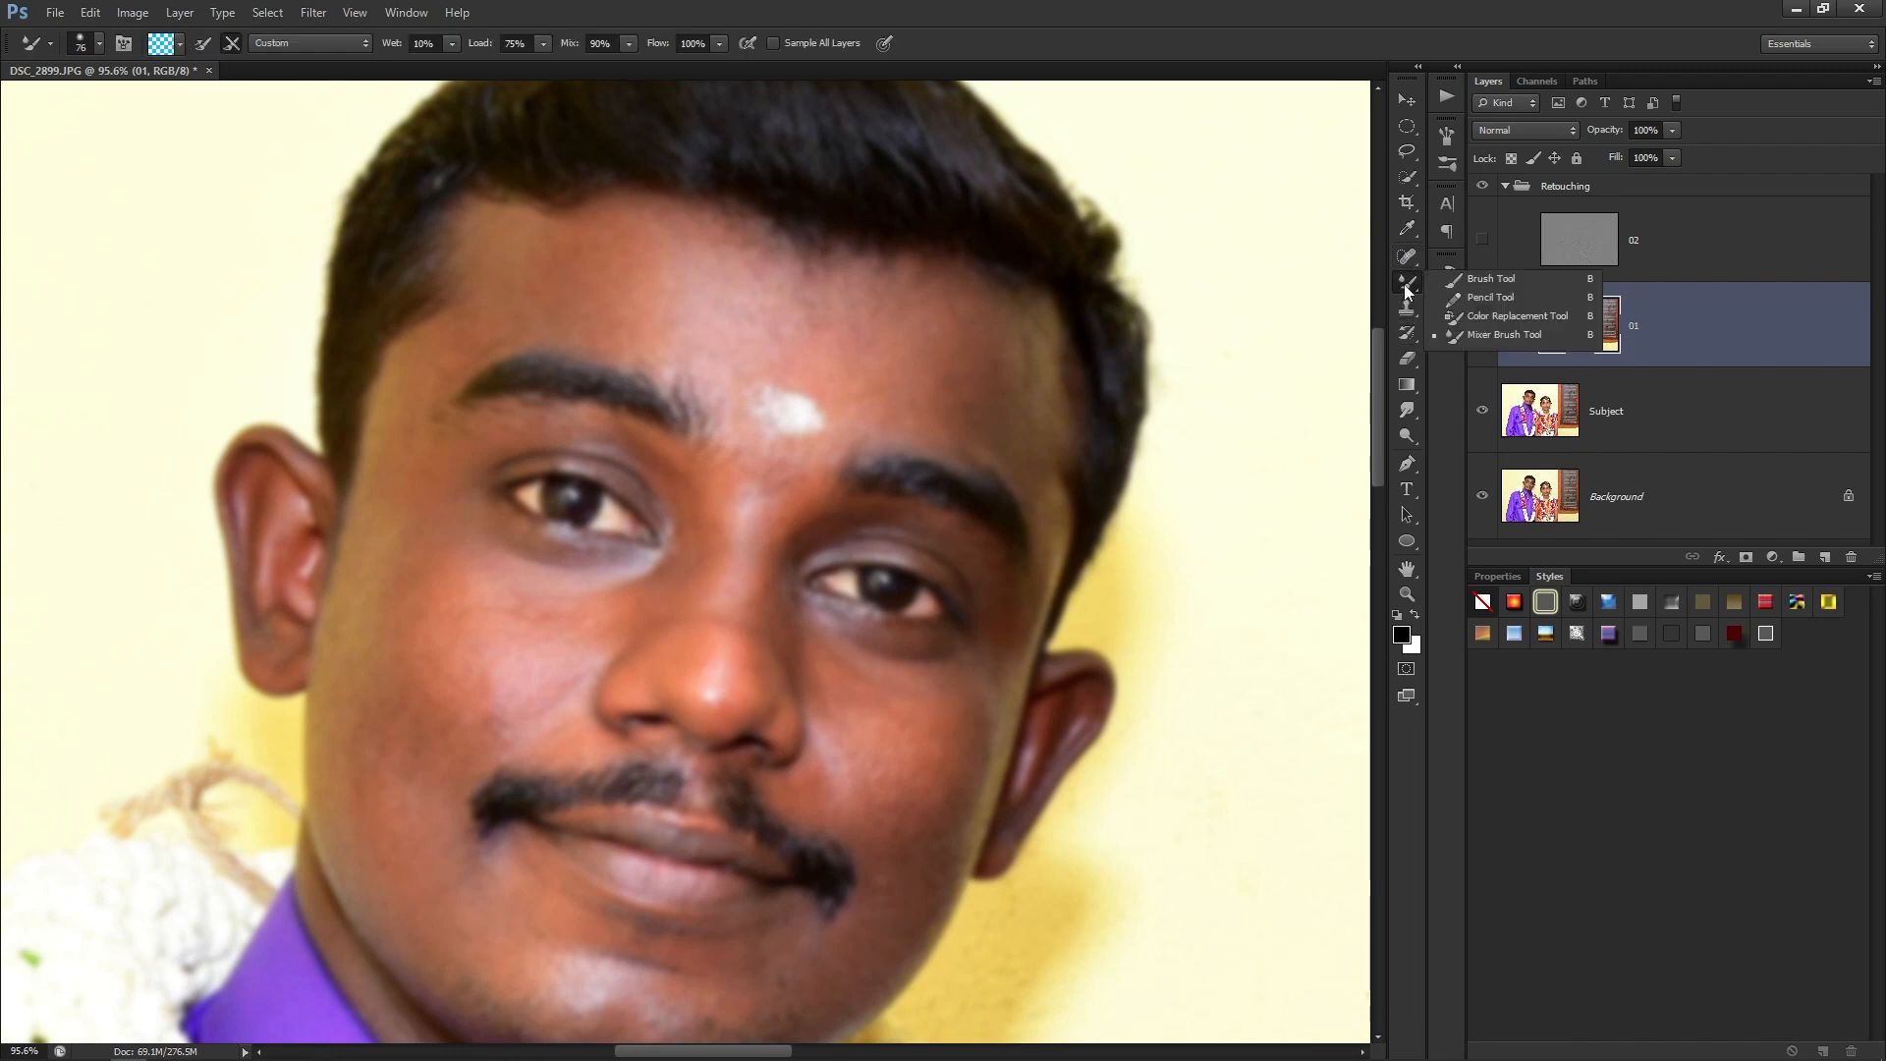
left_click(1513, 337)
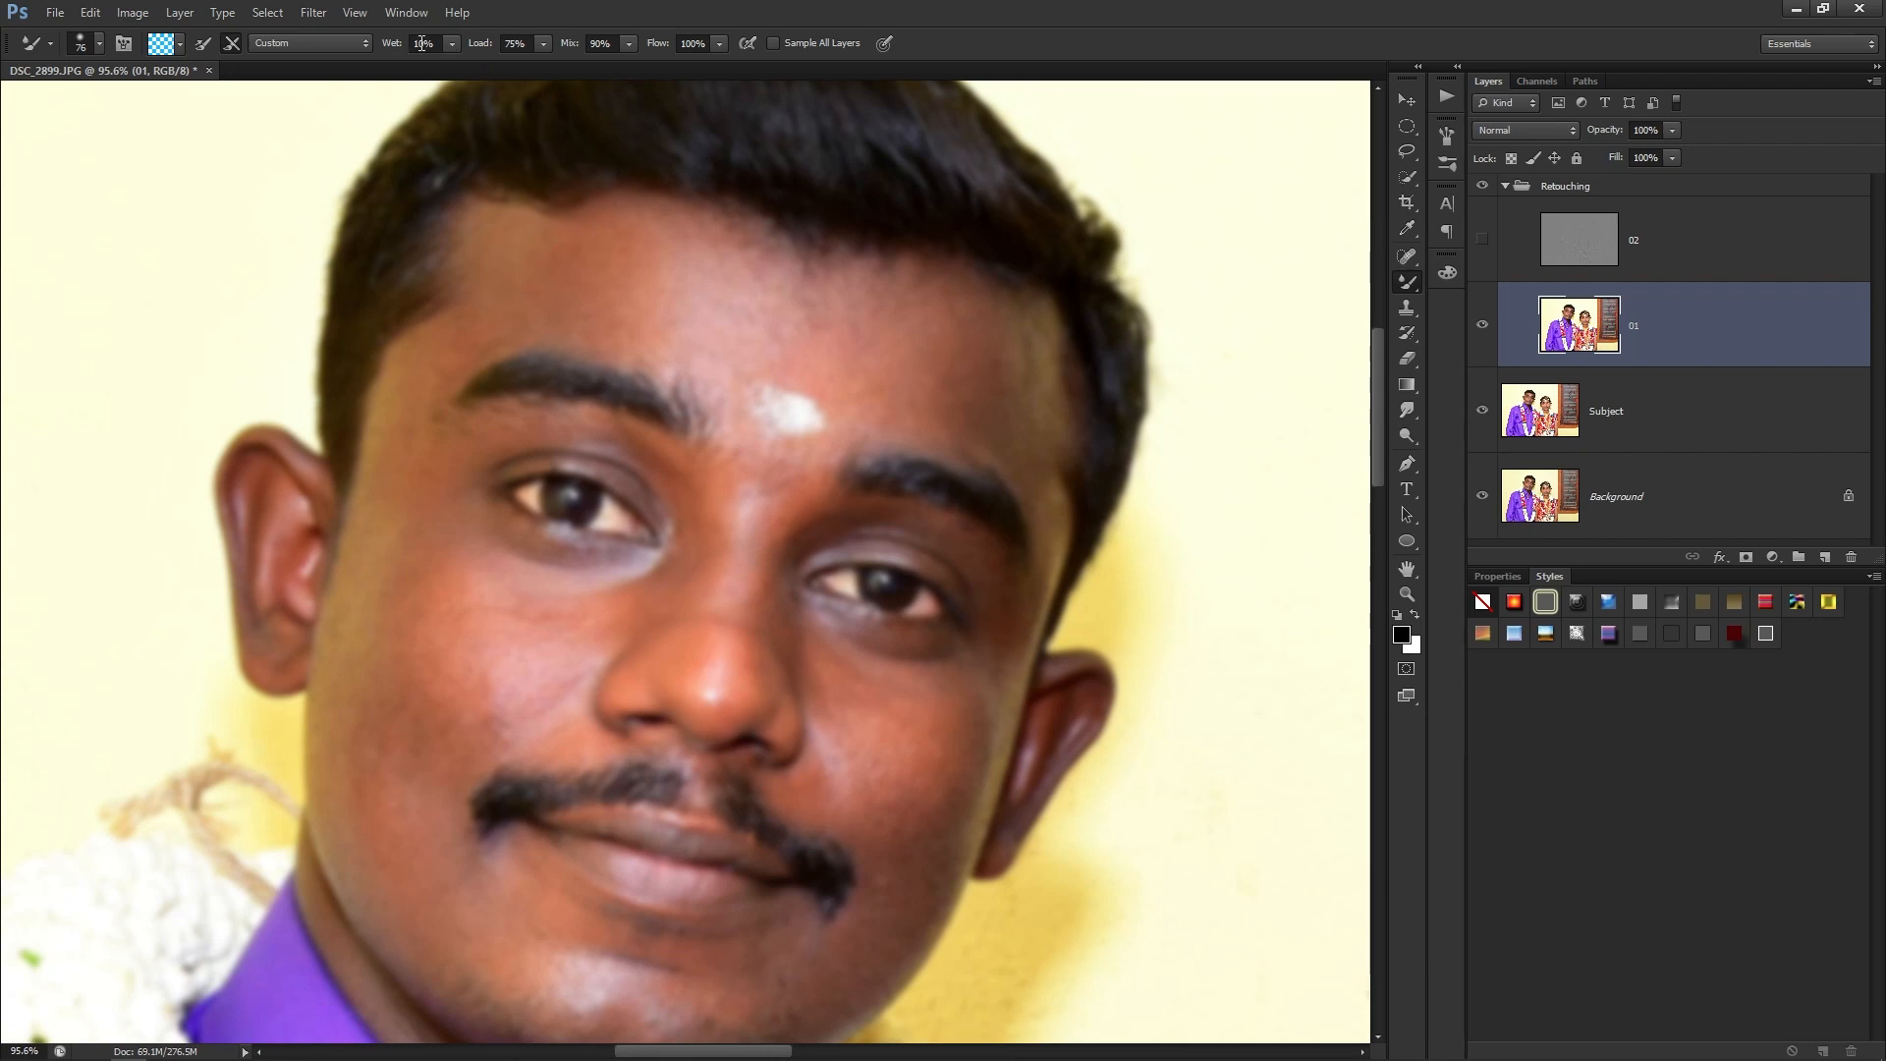
Try the Mixer Brush's Wet setting at 100% and return it to 10%.
left_click(452, 44)
left_click_drag(463, 71, 665, 79)
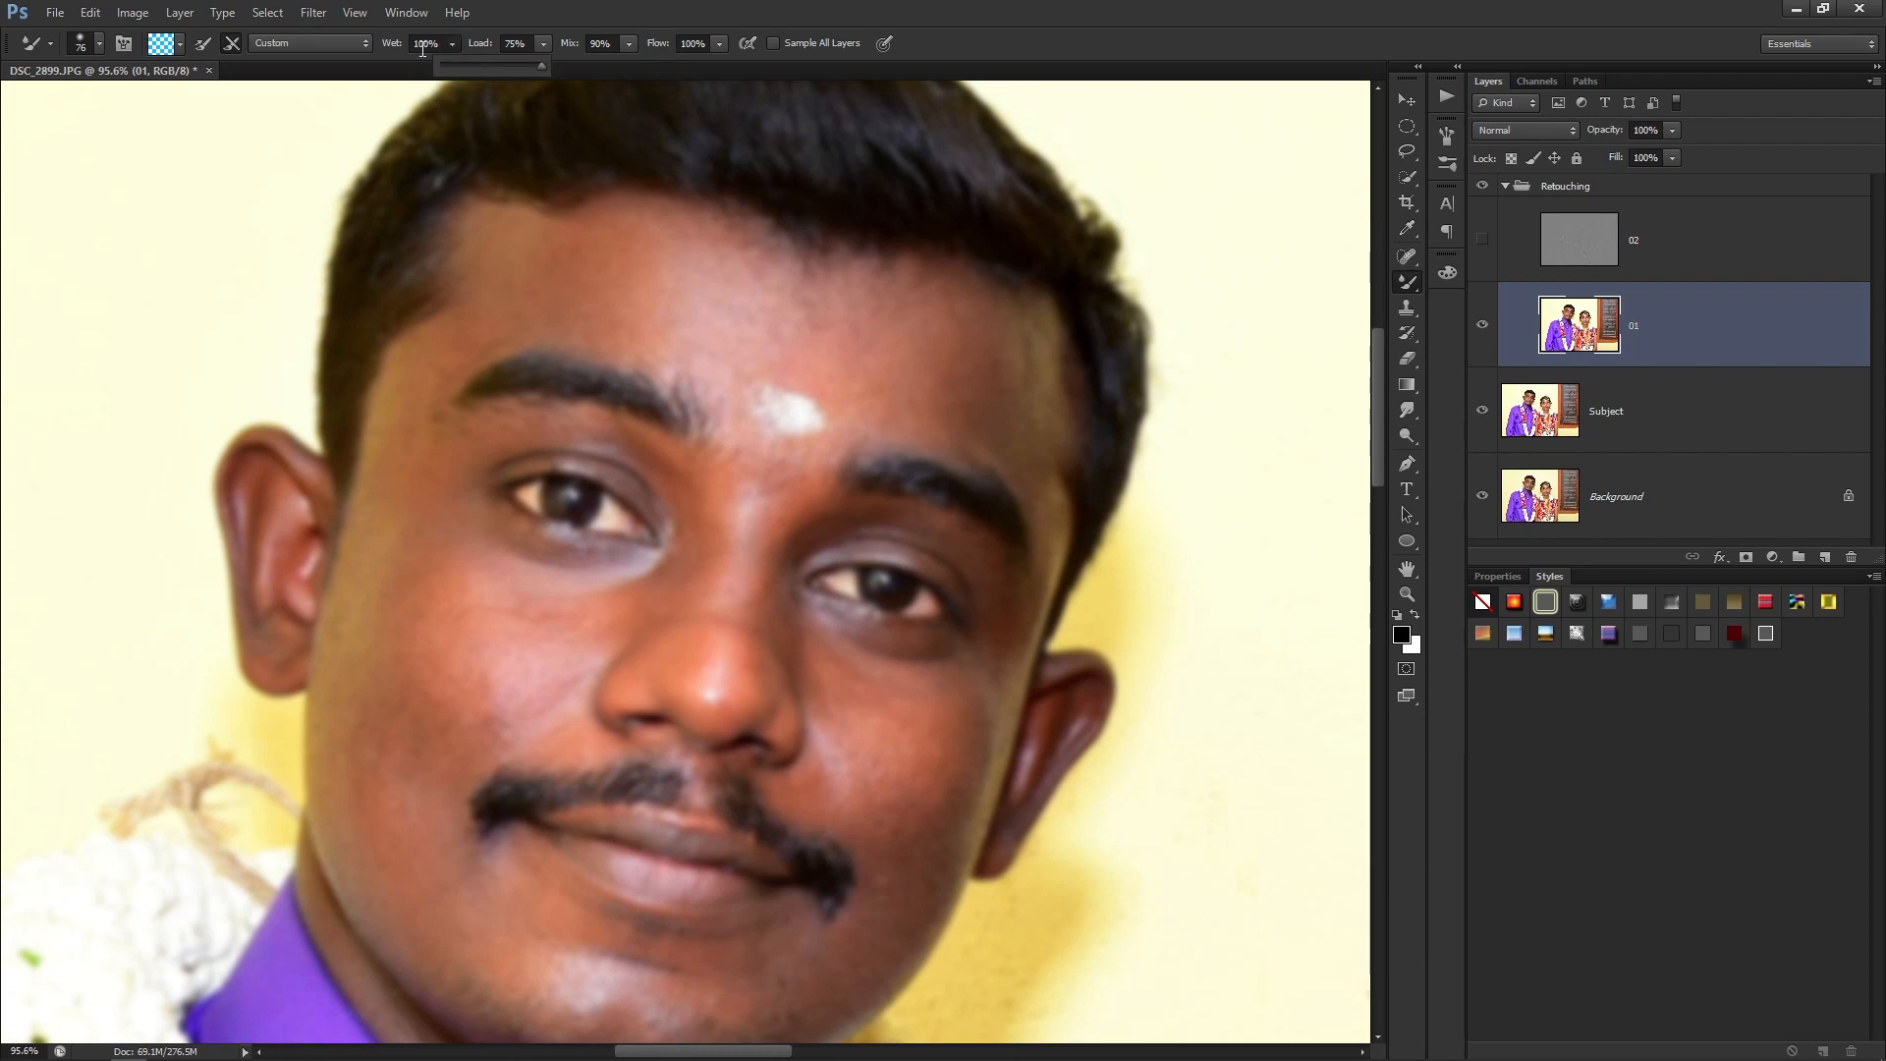
left_click(455, 41)
type("10")
key("Return")
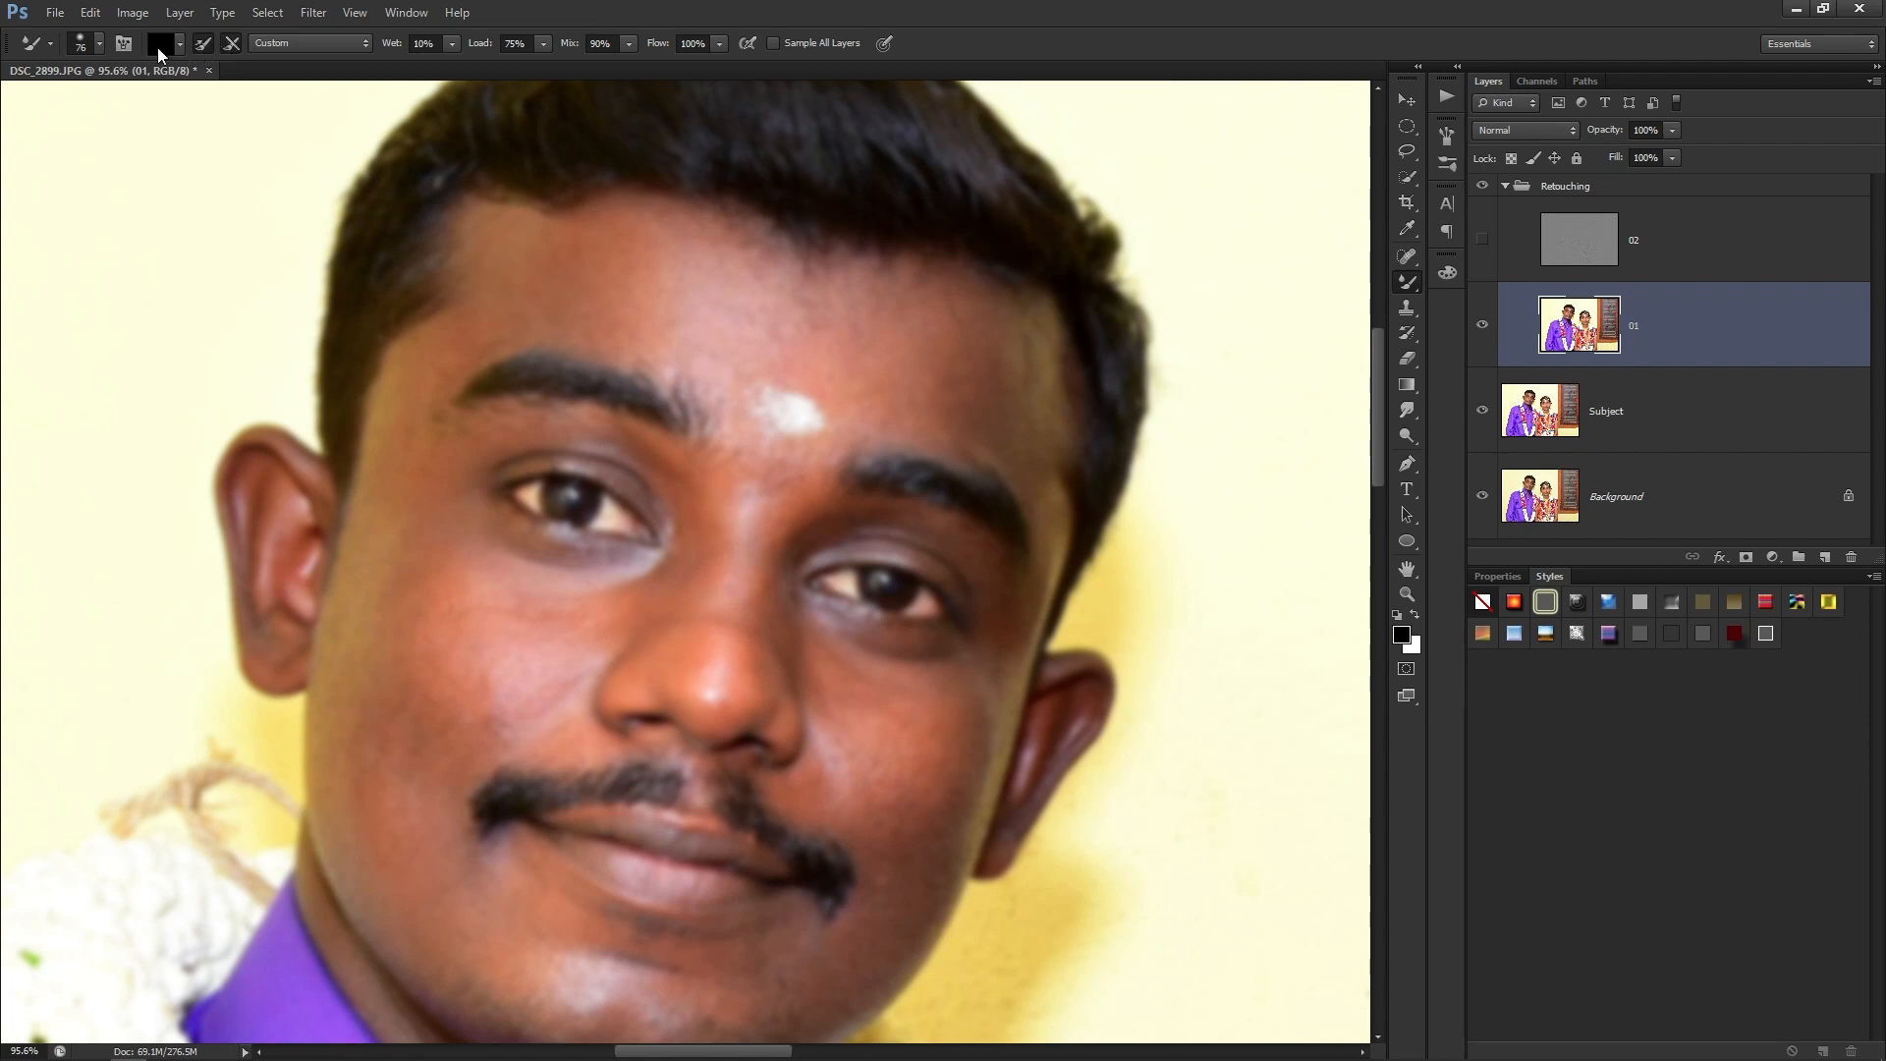
Try a Mixer Brush stroke on the forehead with a loaded brush, undo it and turn off loading after each stroke.
left_click_drag(595, 294, 735, 287)
key("ctrl+z")
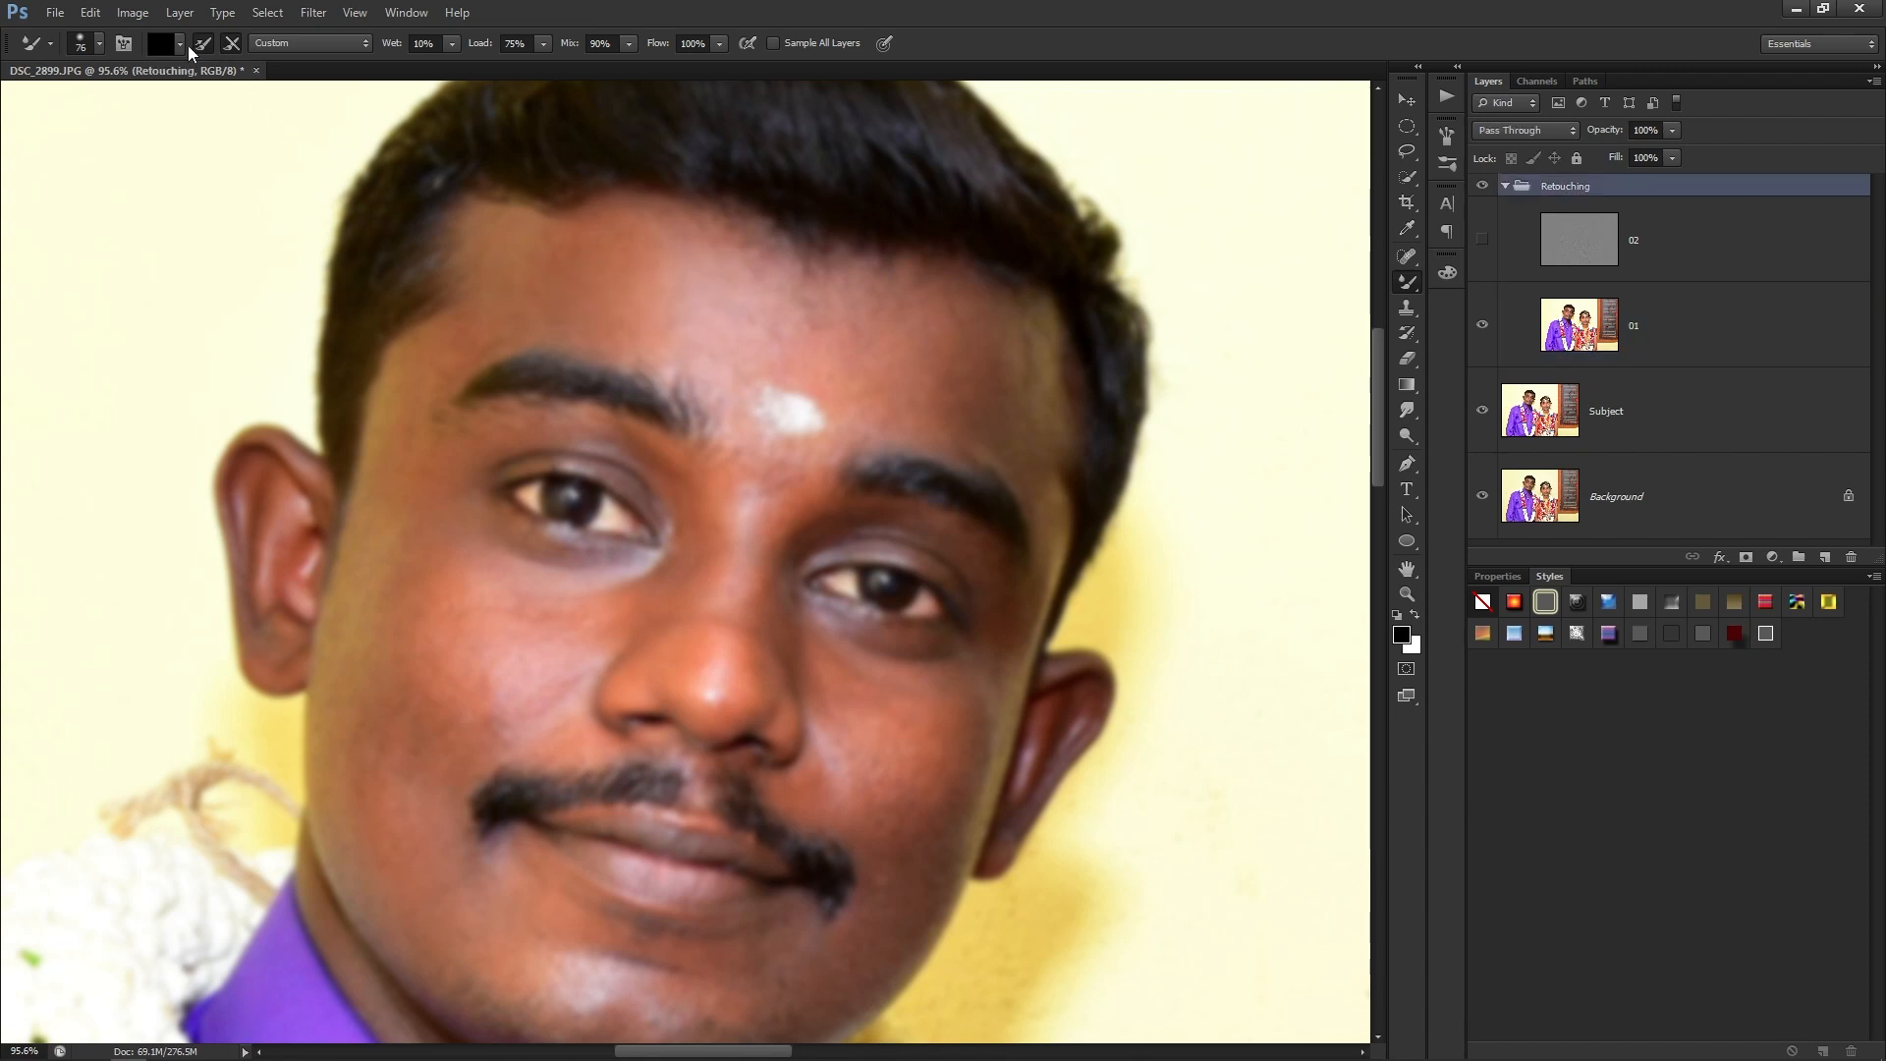
left_click(200, 46)
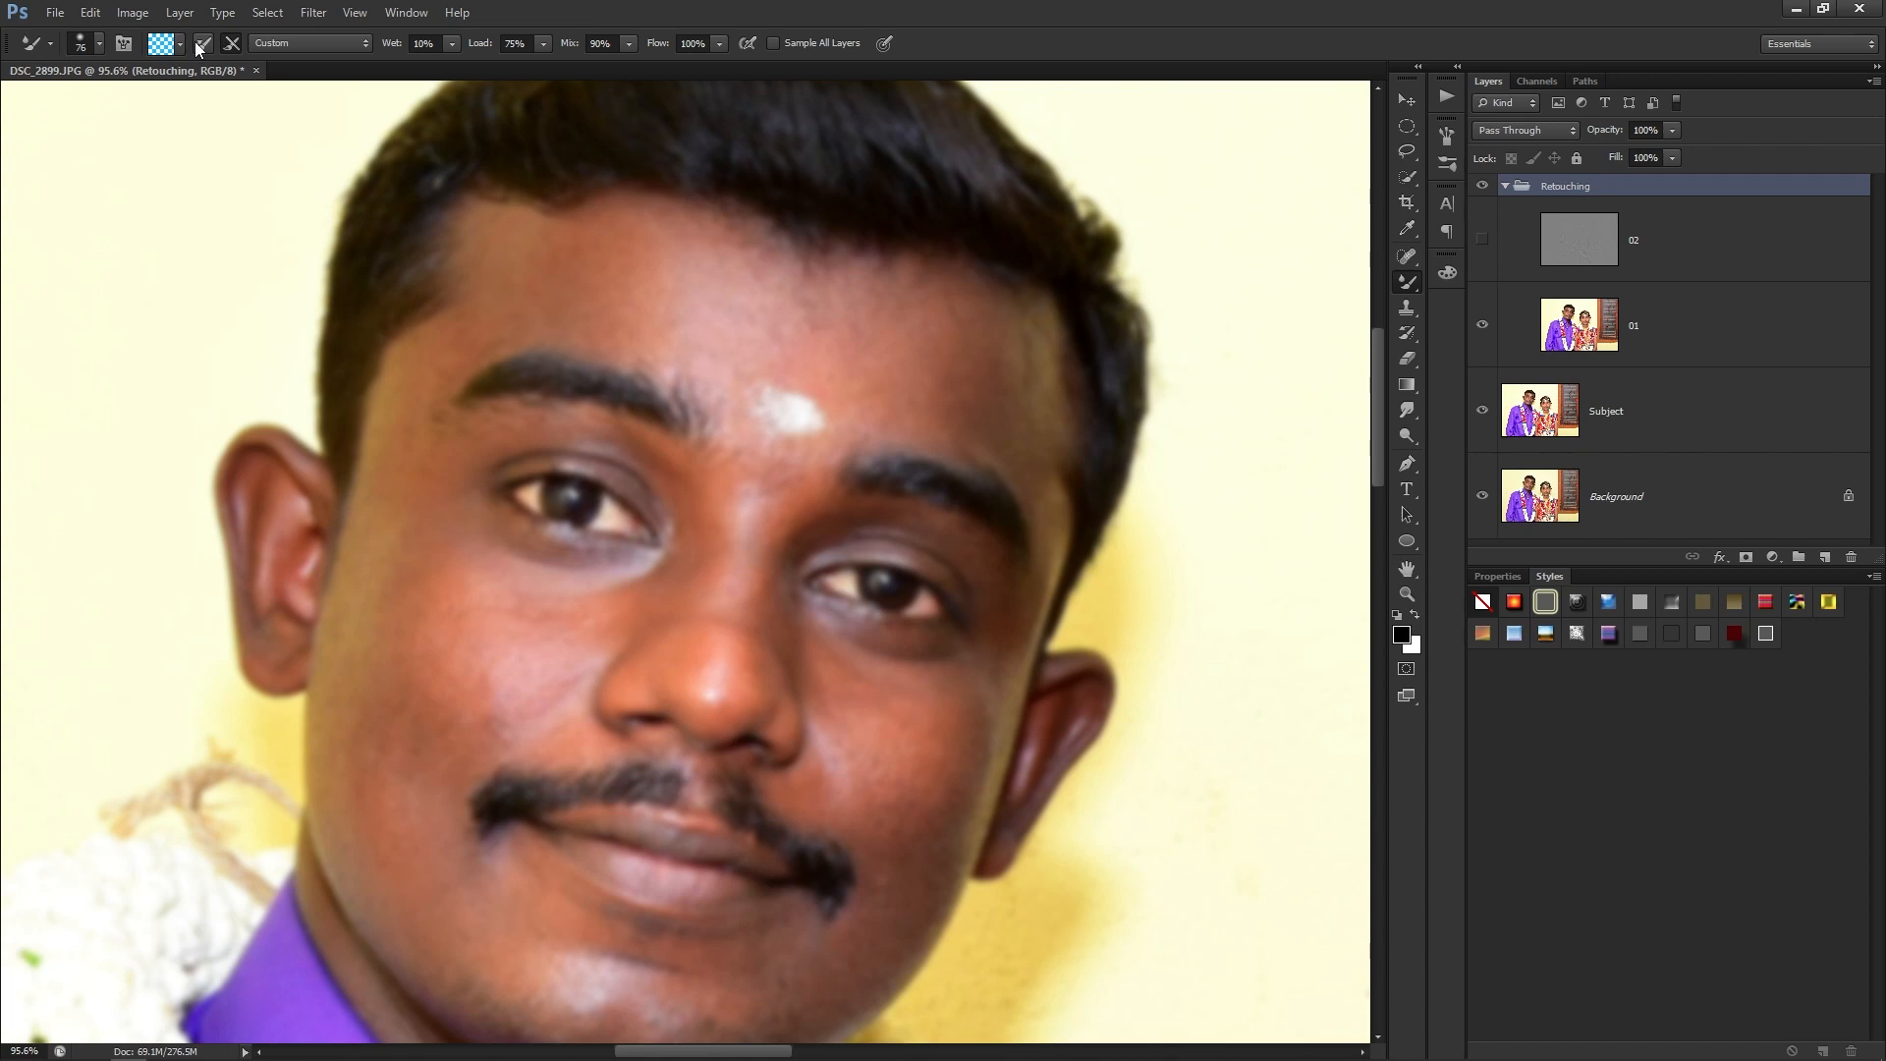
left_click(179, 45)
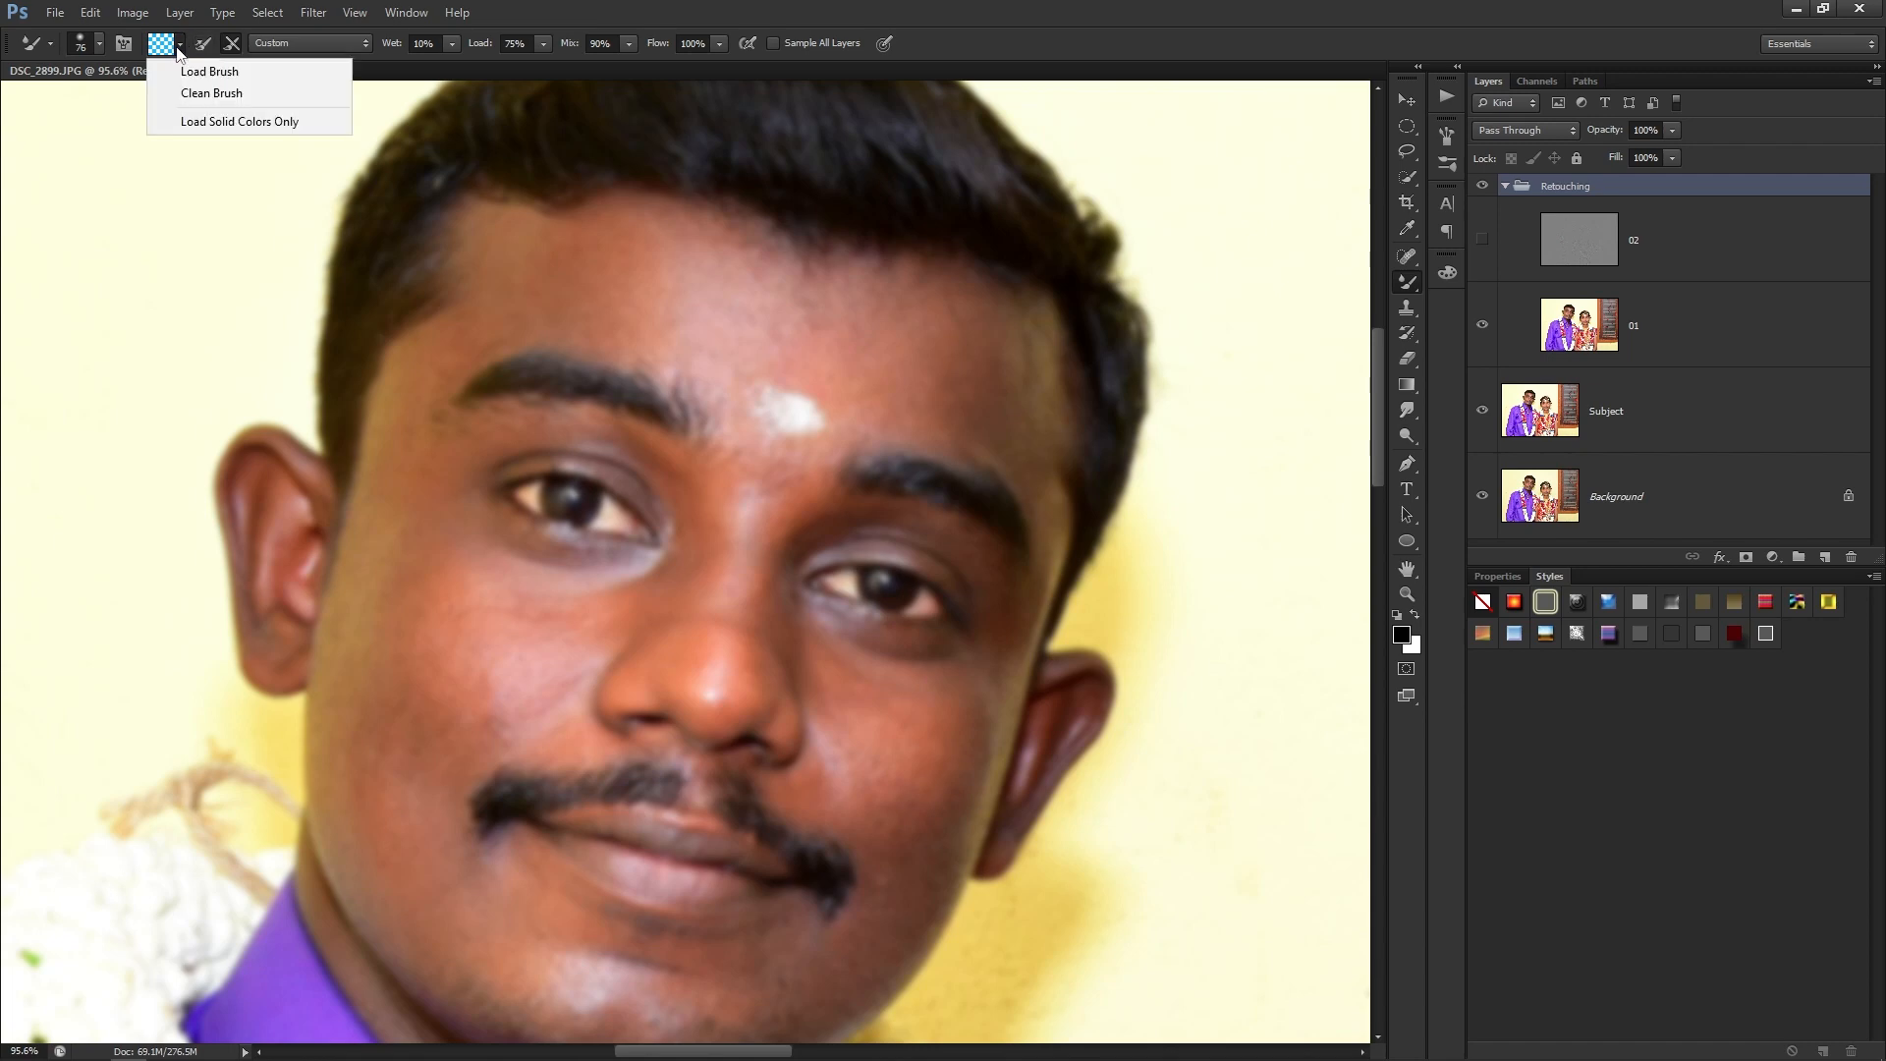
left_click(165, 52)
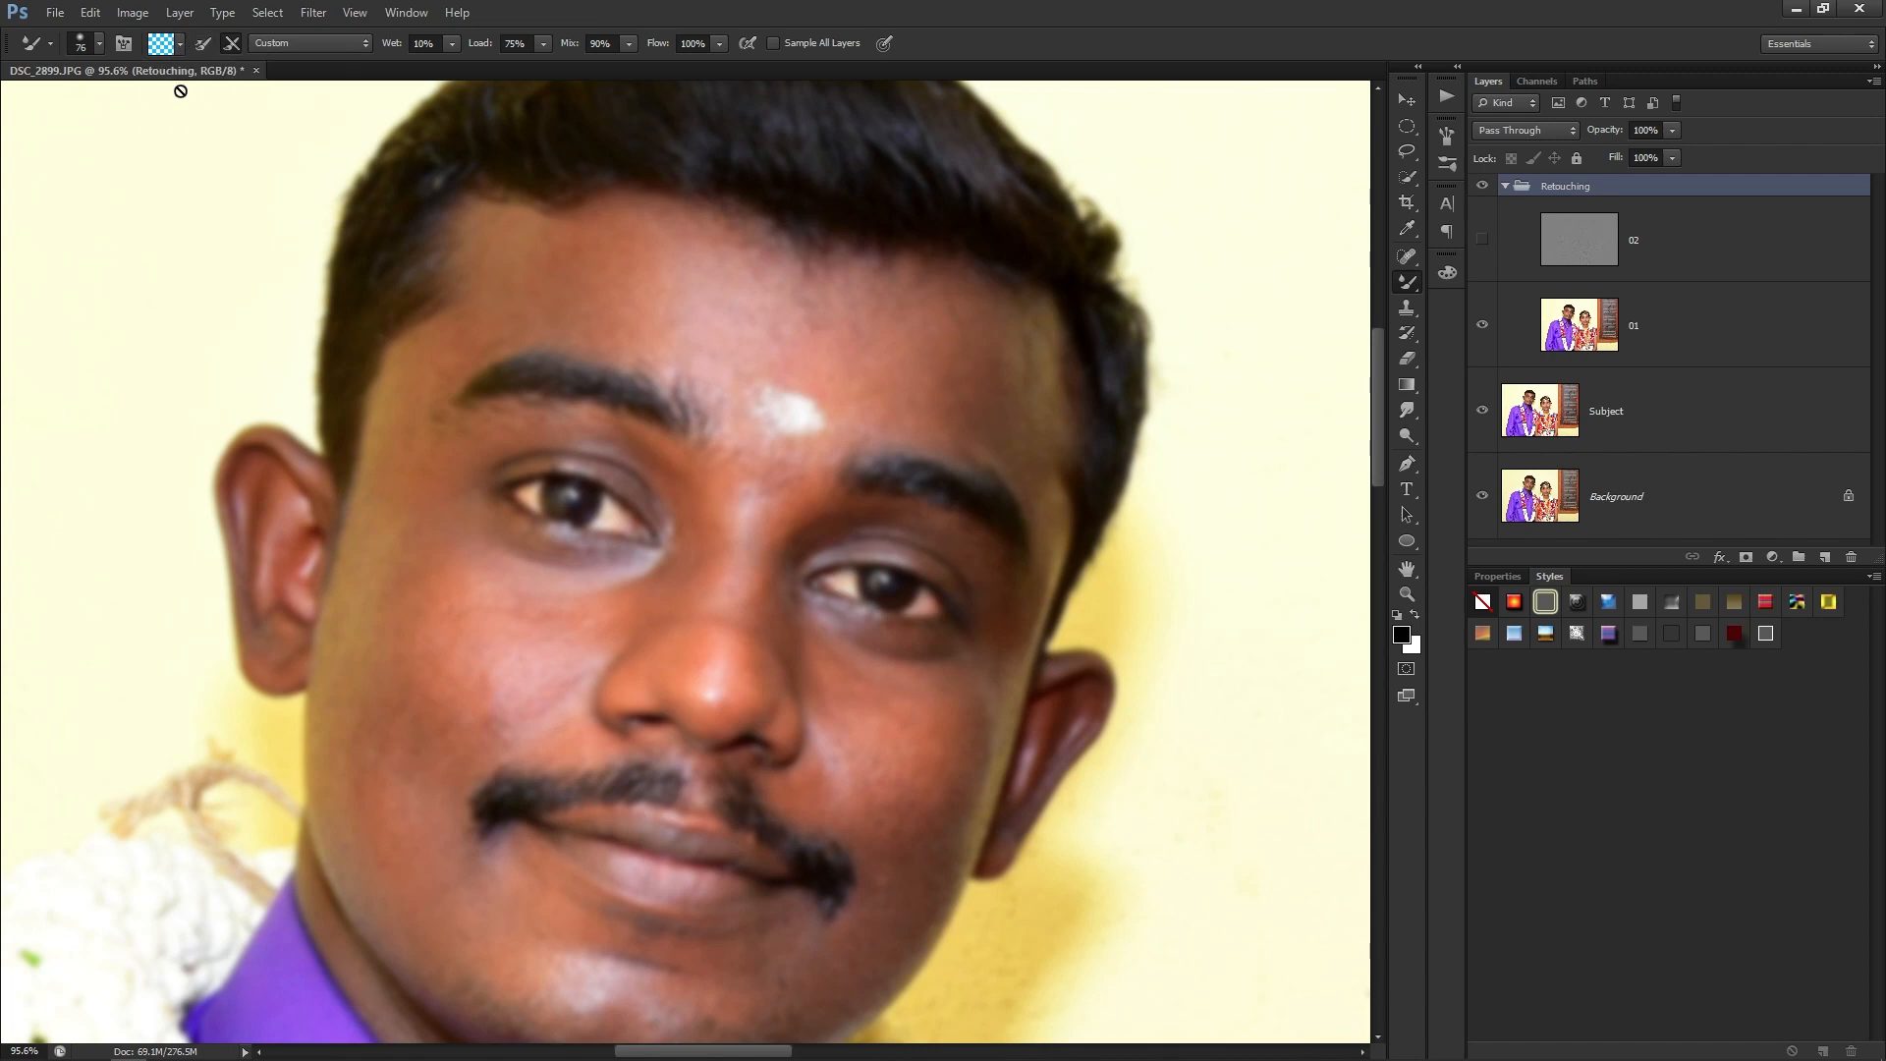
Make layer 01 active and blend the uneven skin tones across the centre of the man's forehead with the Mixer Brush.
left_click(1586, 344)
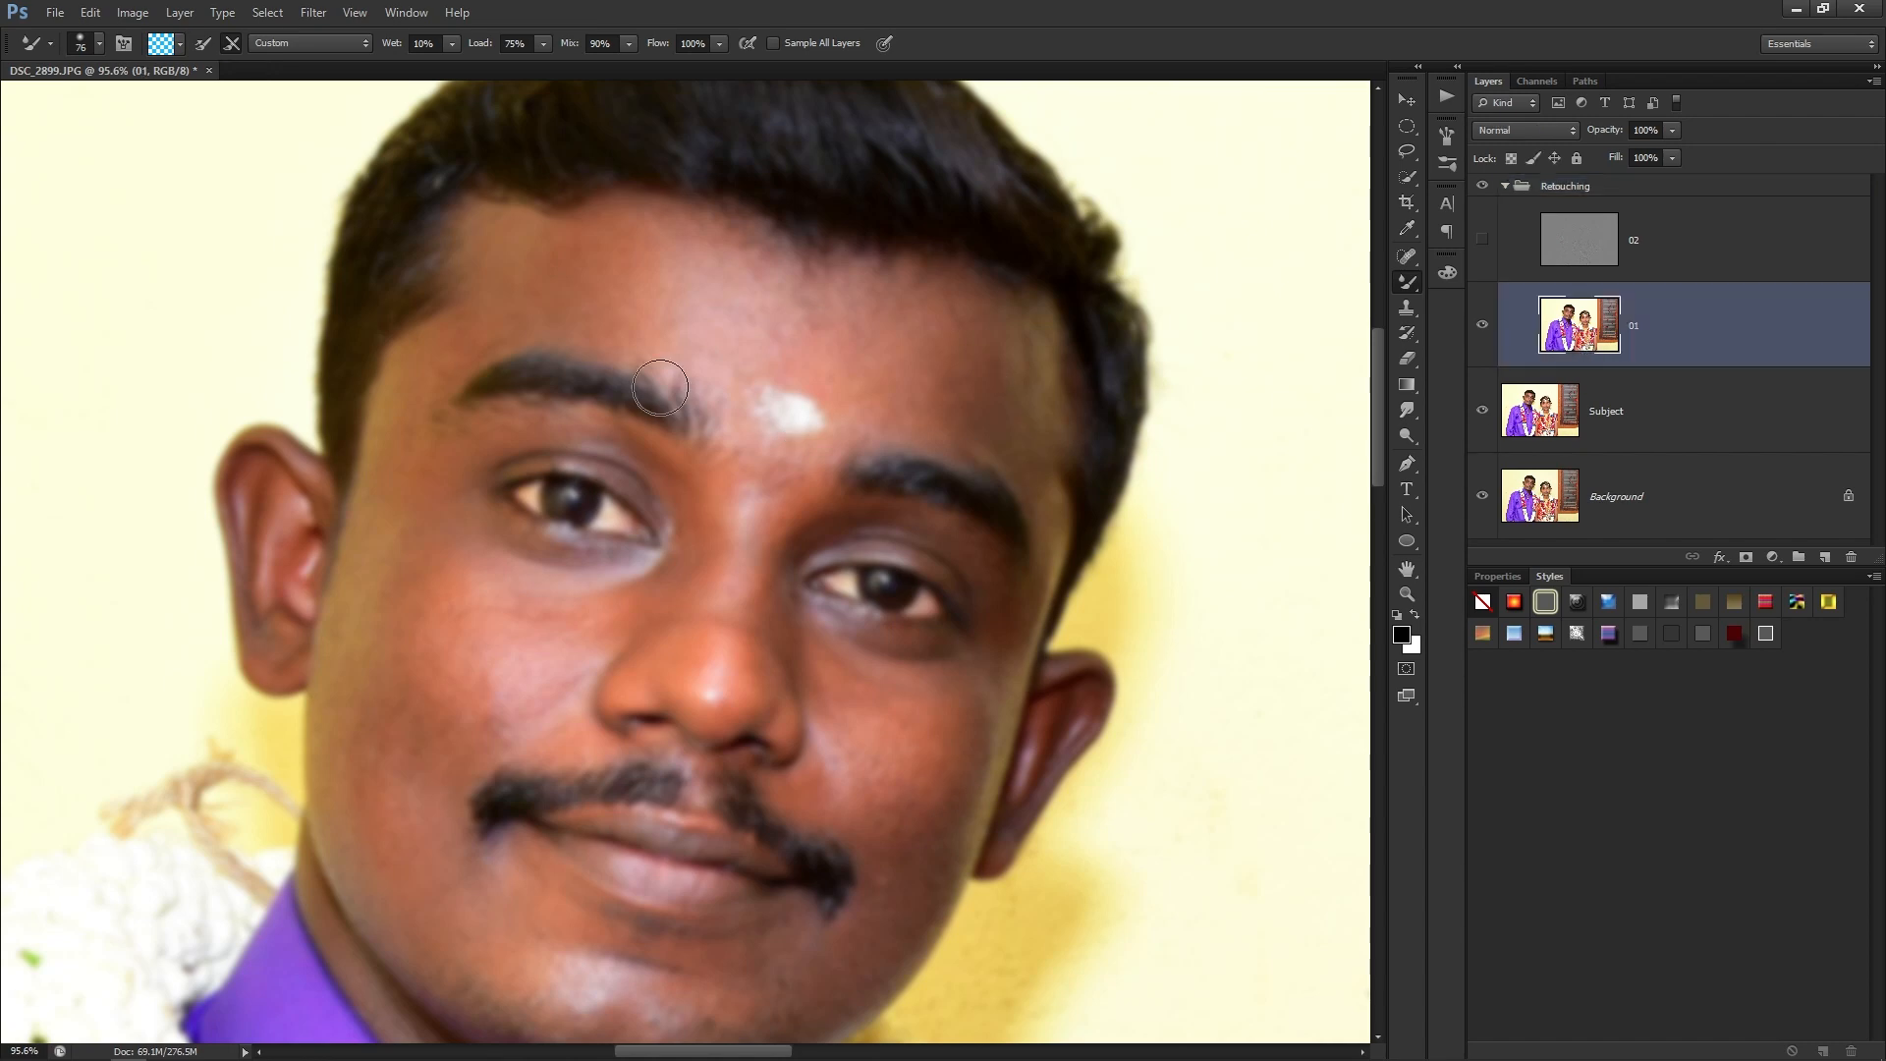
scroll(552, 487, "up", 3)
left_click_drag(420, 408, 267, 657)
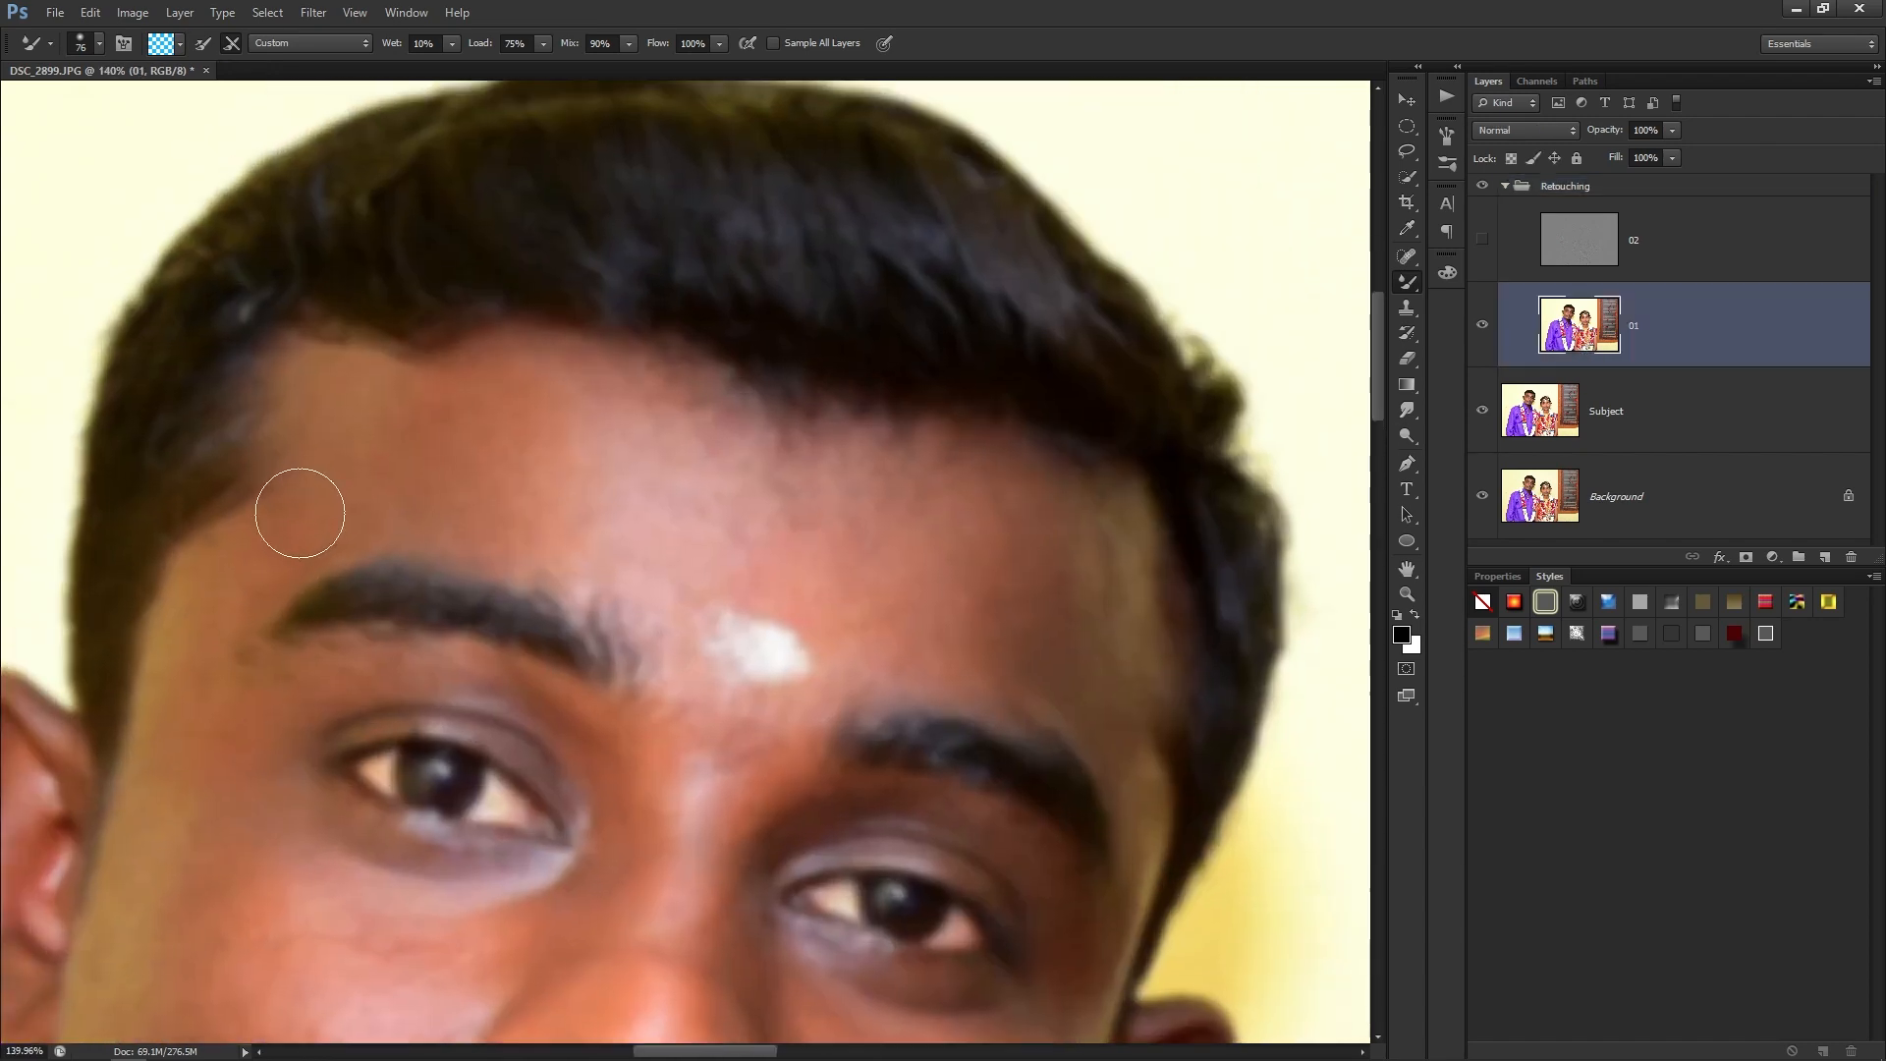
scroll(422, 463, "up", 2)
scroll(791, 539, "up", 2)
left_click_drag(822, 575, 743, 591)
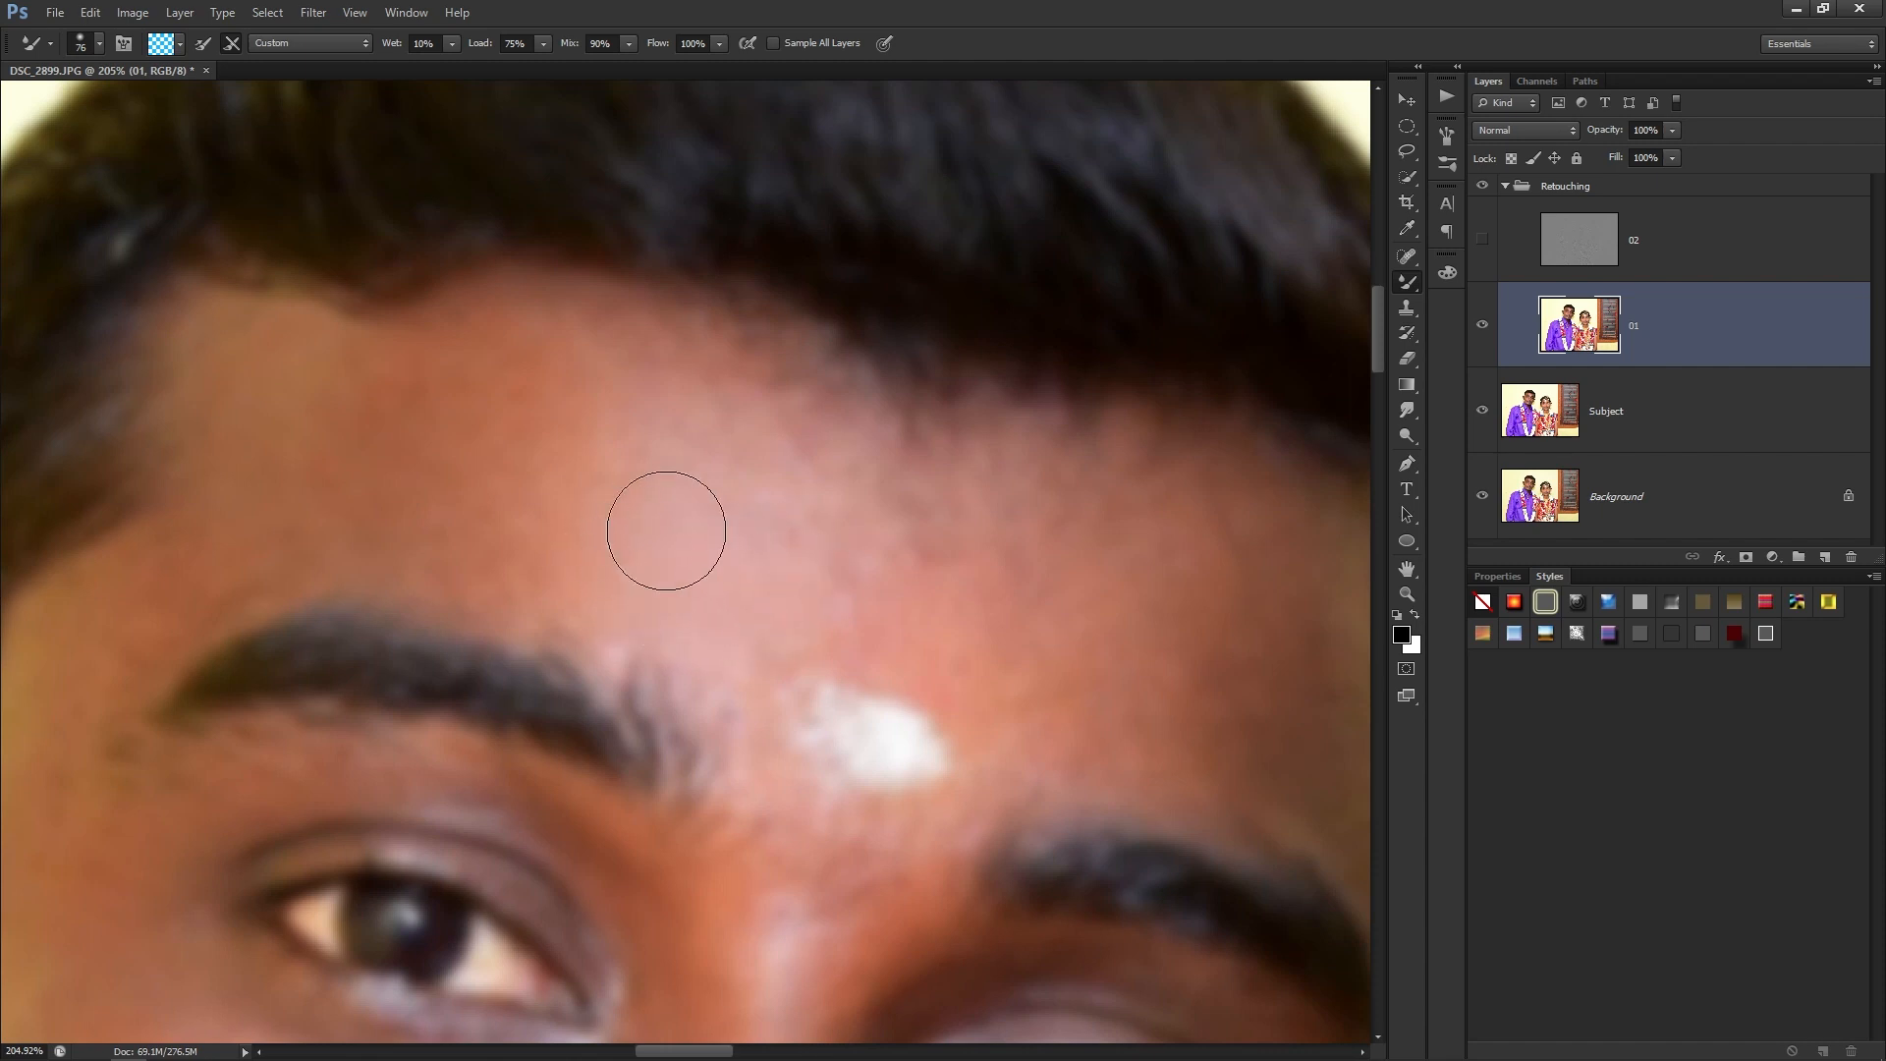
mouse_move(707, 463)
left_mouse_down()
mouse_move(668, 402)
mouse_move(758, 408)
mouse_move(770, 558)
mouse_move(818, 543)
mouse_move(797, 616)
mouse_move(718, 605)
mouse_move(595, 506)
mouse_move(612, 575)
mouse_move(568, 433)
mouse_move(598, 382)
mouse_move(685, 402)
mouse_move(775, 494)
mouse_move(988, 574)
left_mouse_up()
scroll(988, 574, "down", 1)
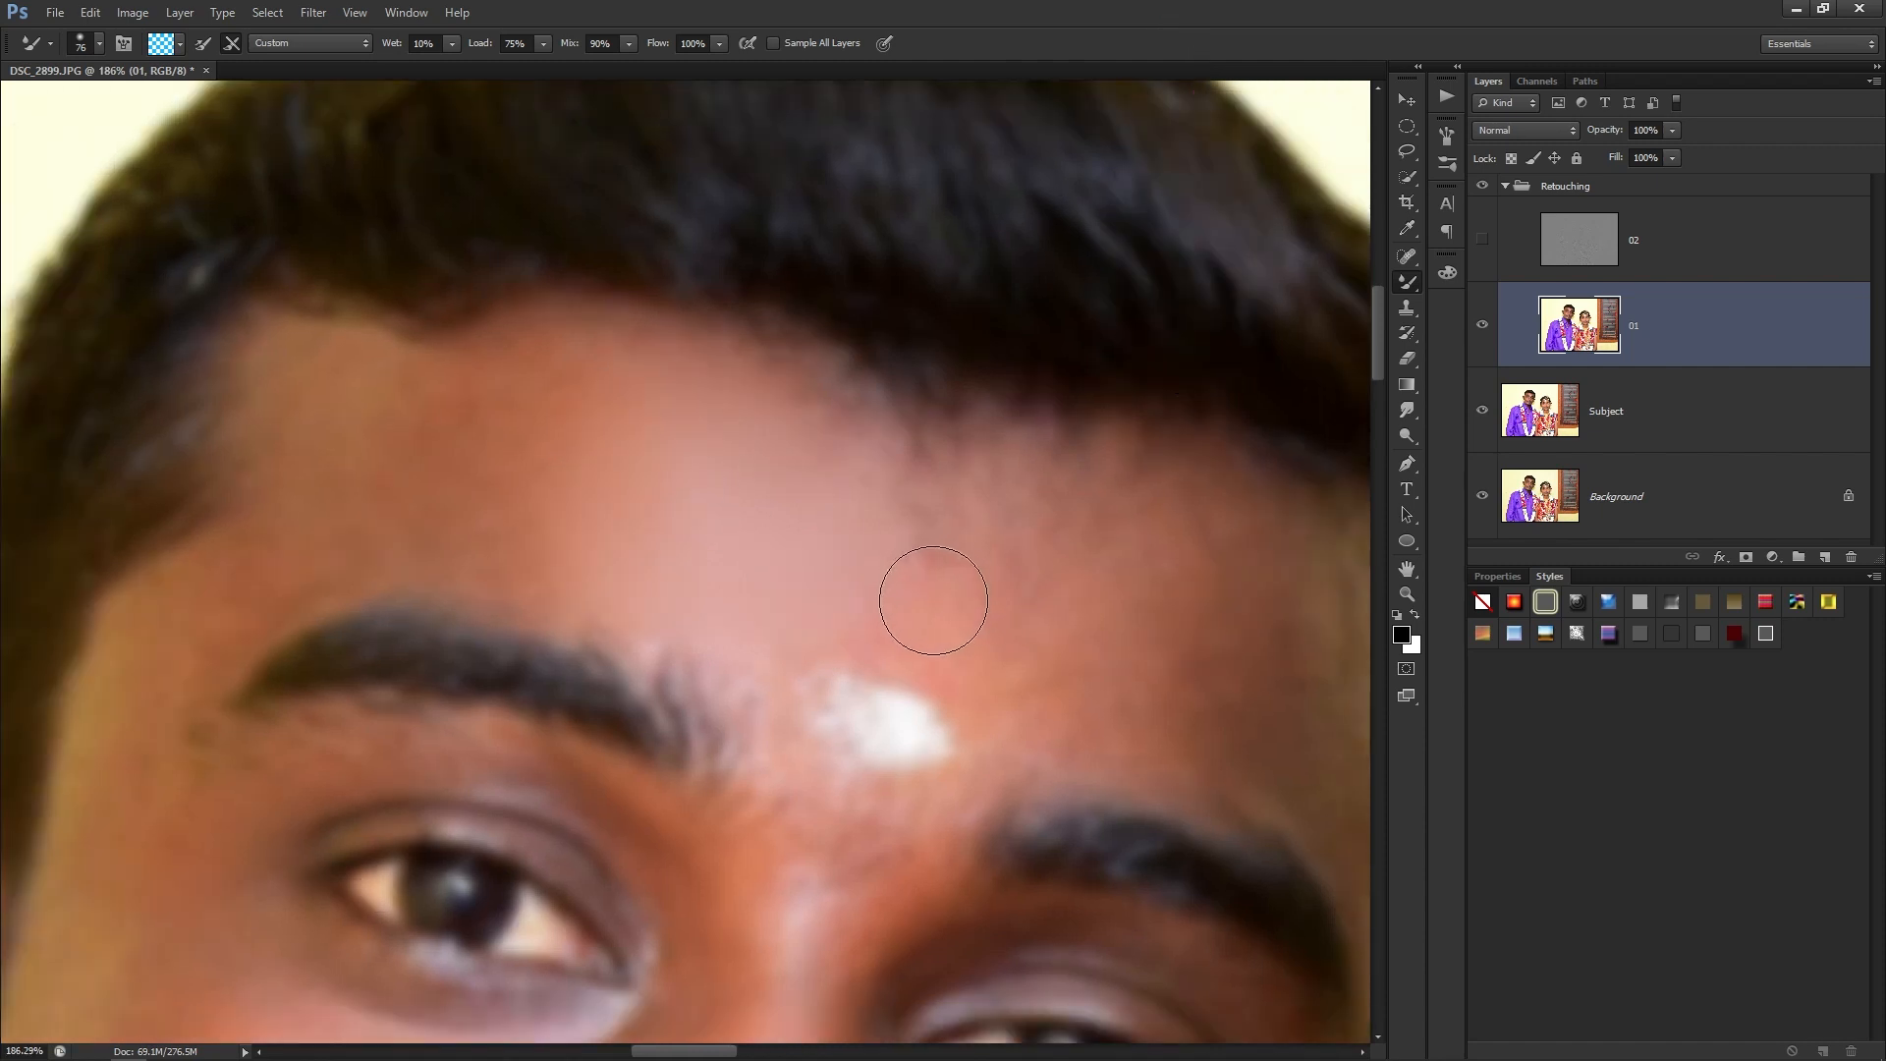
Smooth the forehead from the highlight to the hairline and temple above the man's right eyebrow with the Mixer Brush.
scroll(880, 632, "up", 2)
mouse_move(888, 613)
left_mouse_down()
mouse_move(966, 603)
mouse_move(864, 547)
mouse_move(906, 476)
mouse_move(1010, 495)
mouse_move(980, 601)
mouse_move(1045, 646)
mouse_move(935, 650)
mouse_move(1169, 726)
mouse_move(1138, 696)
mouse_move(1165, 584)
mouse_move(1071, 554)
mouse_move(1197, 513)
mouse_move(994, 485)
left_mouse_up()
left_click_drag(628, 473, 1013, 538)
mouse_move(912, 595)
left_mouse_down()
mouse_move(714, 592)
mouse_move(859, 569)
mouse_move(792, 498)
mouse_move(864, 469)
mouse_move(852, 413)
mouse_move(811, 426)
mouse_move(929, 377)
left_mouse_up()
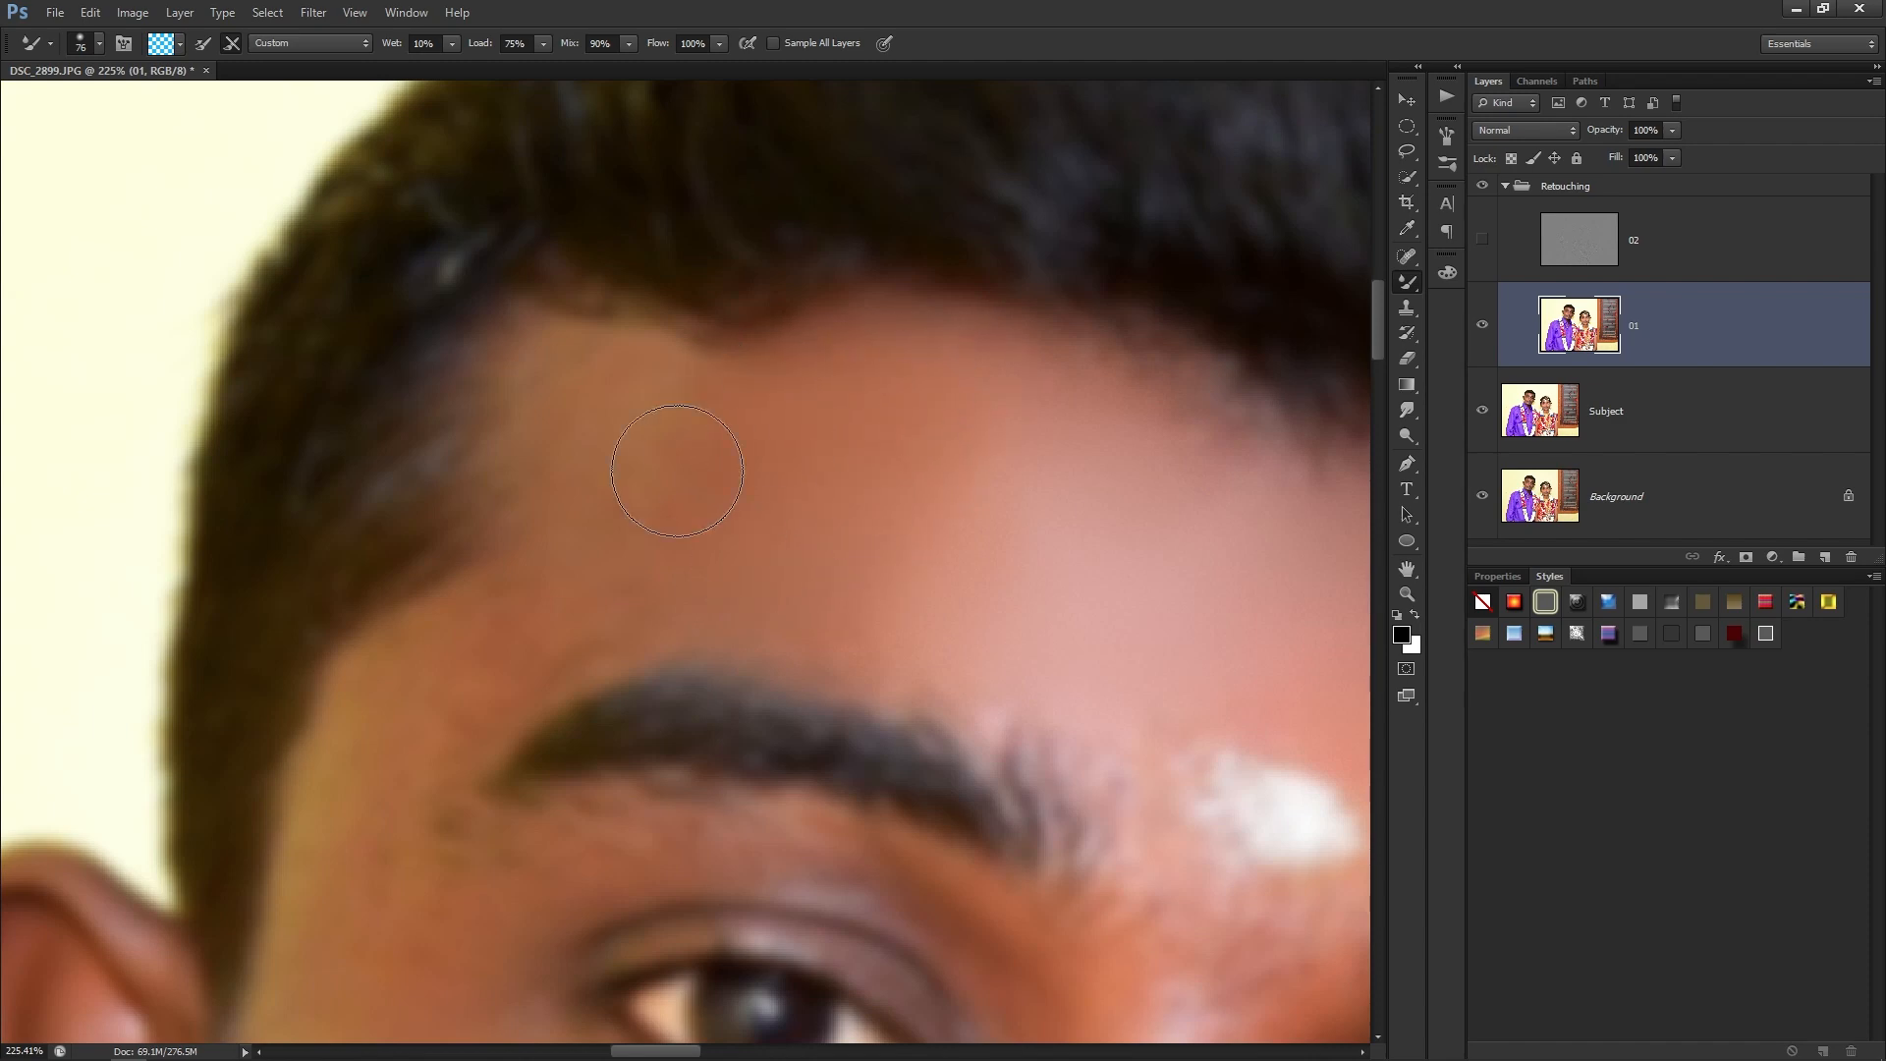
left_click_drag(604, 632, 680, 516)
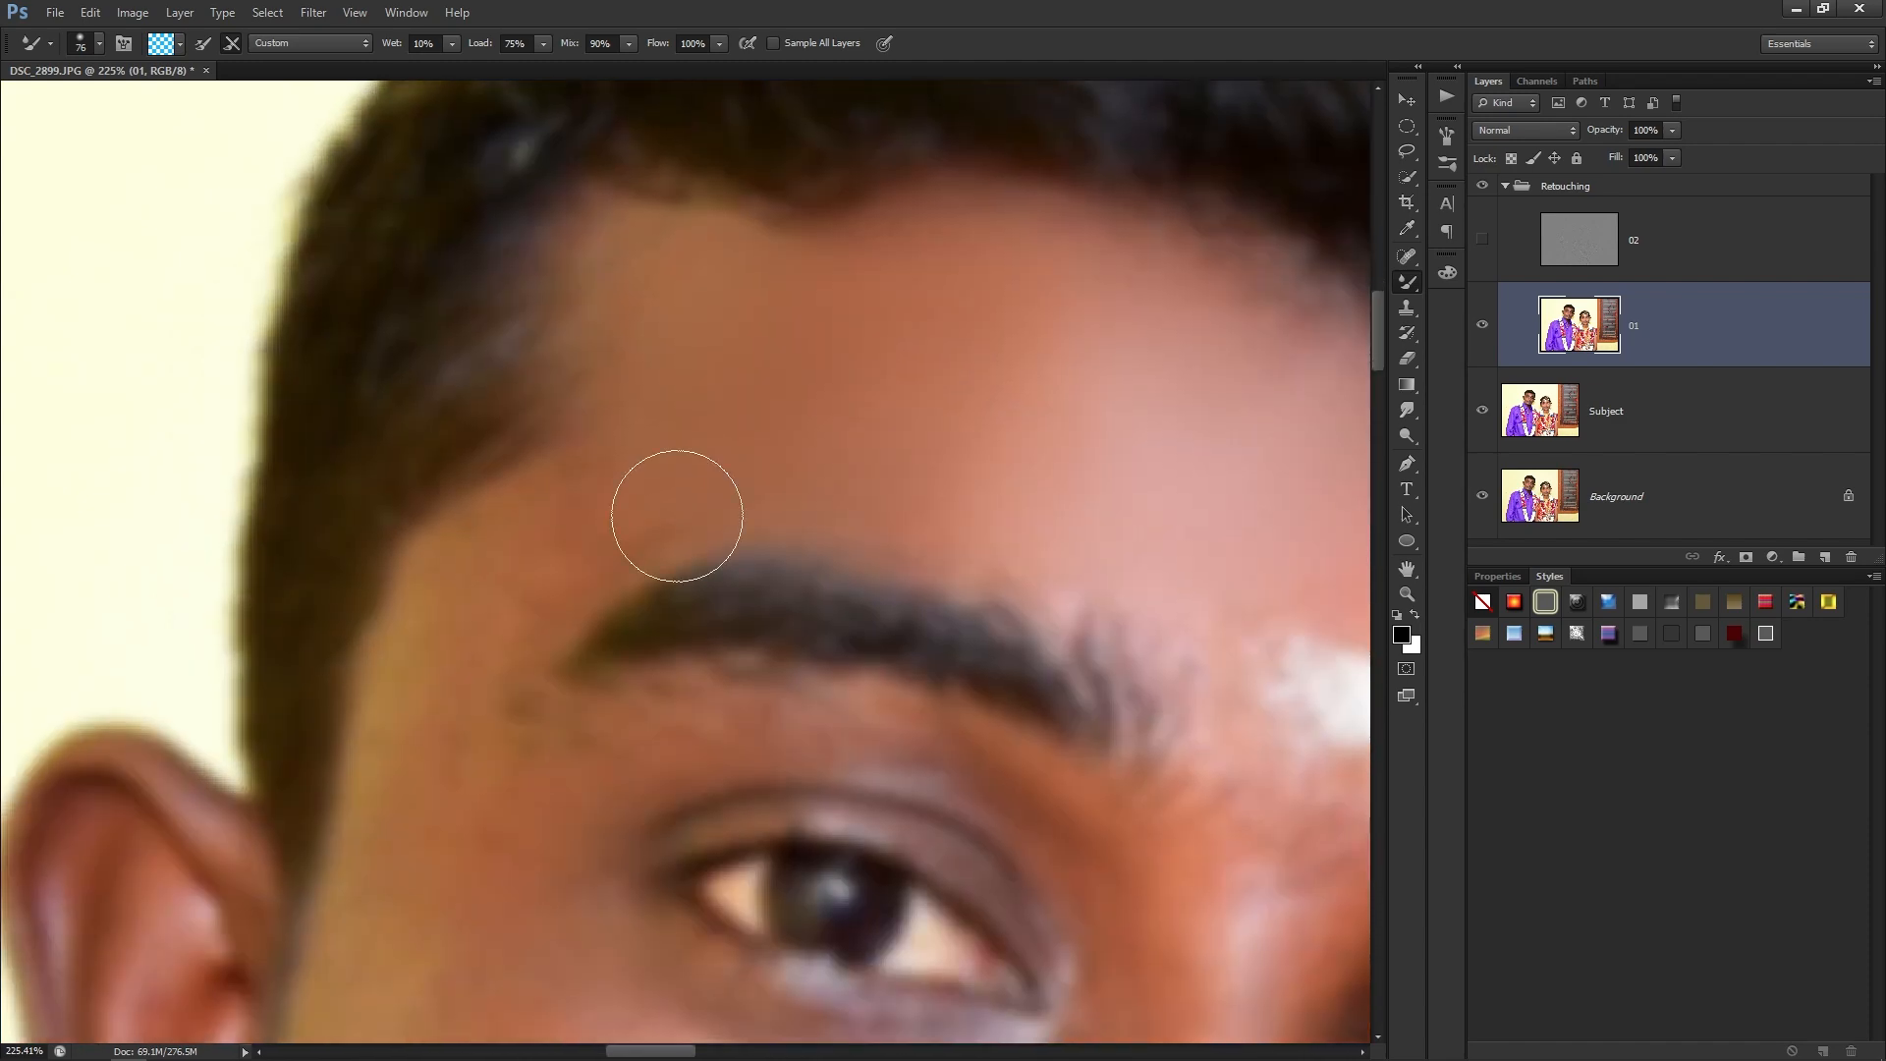
mouse_move(781, 500)
left_mouse_down()
mouse_move(678, 698)
mouse_move(640, 728)
mouse_move(703, 544)
mouse_move(712, 602)
mouse_move(687, 657)
mouse_move(893, 505)
mouse_move(802, 525)
left_mouse_up()
Blend the lower forehead skin above and between the eyebrows, and show layer 02 to check the texture.
key("space")
left_click_drag(1224, 450, 652, 354)
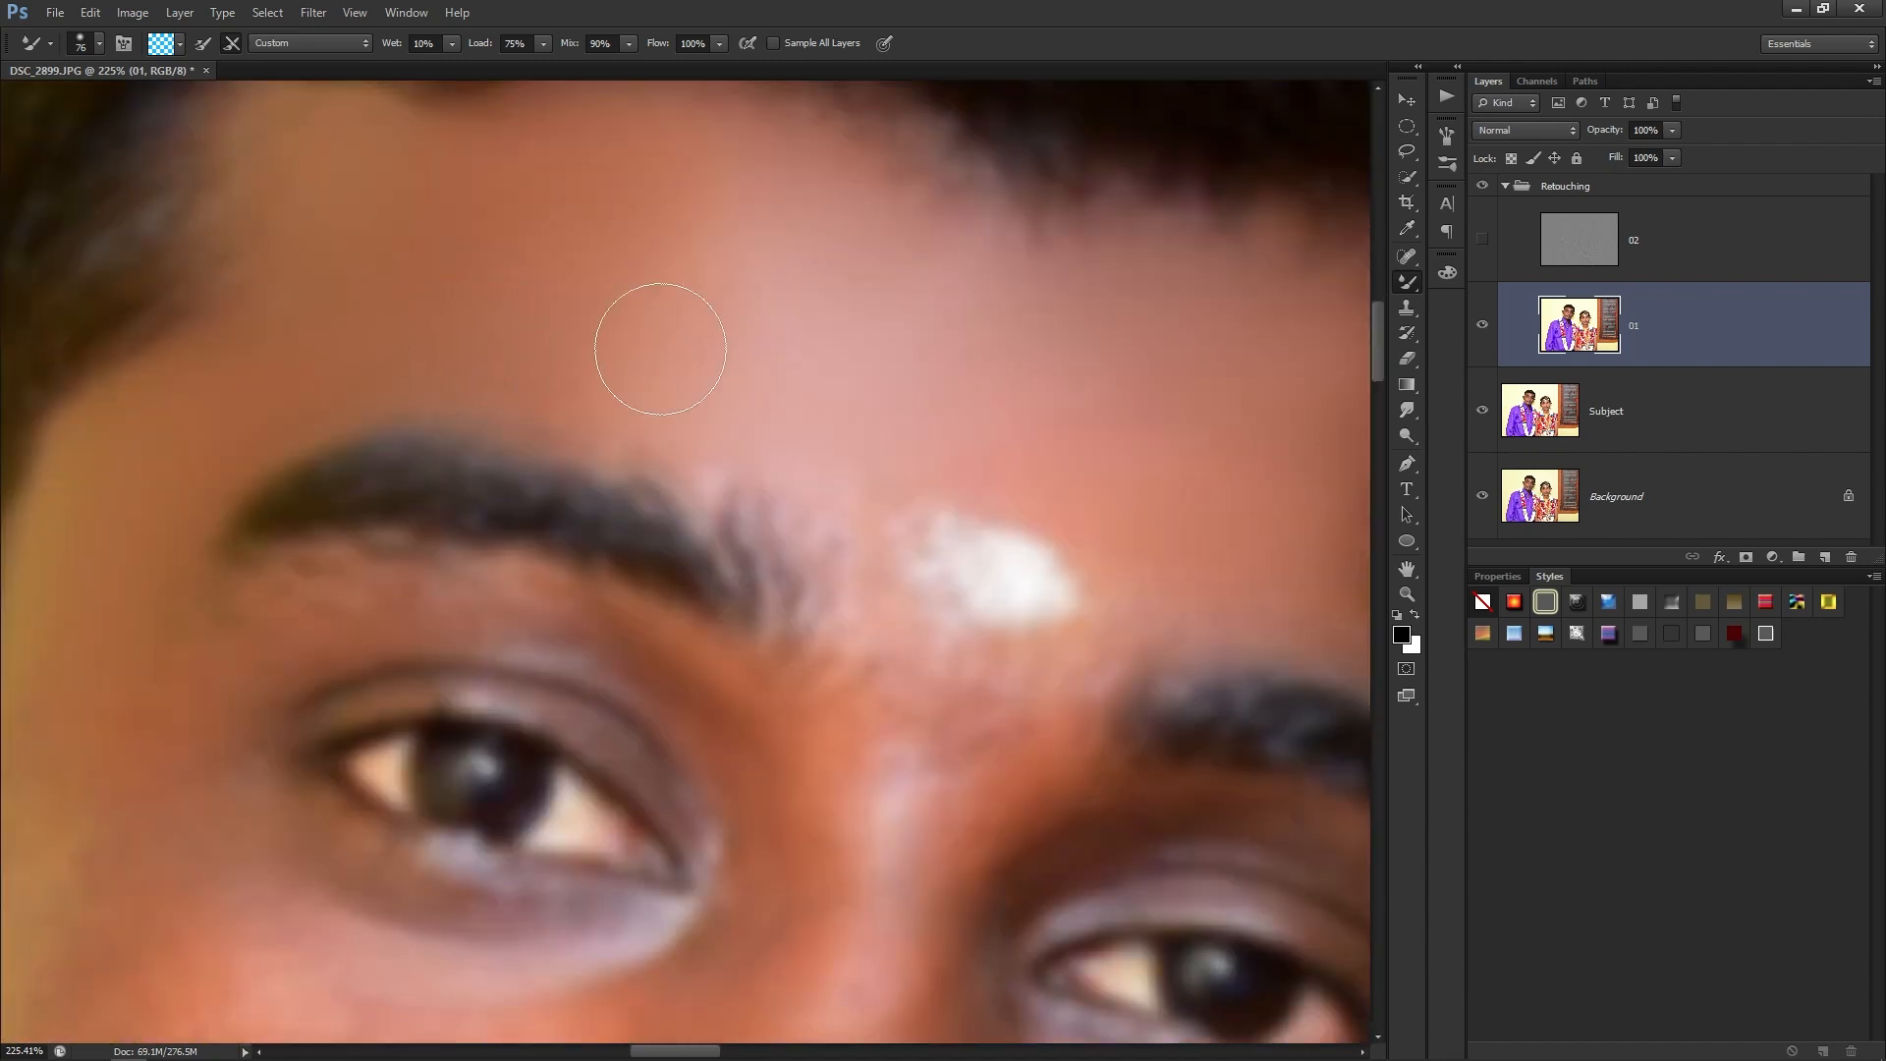
left_click_drag(791, 497, 703, 496)
left_click_drag(880, 294, 987, 432)
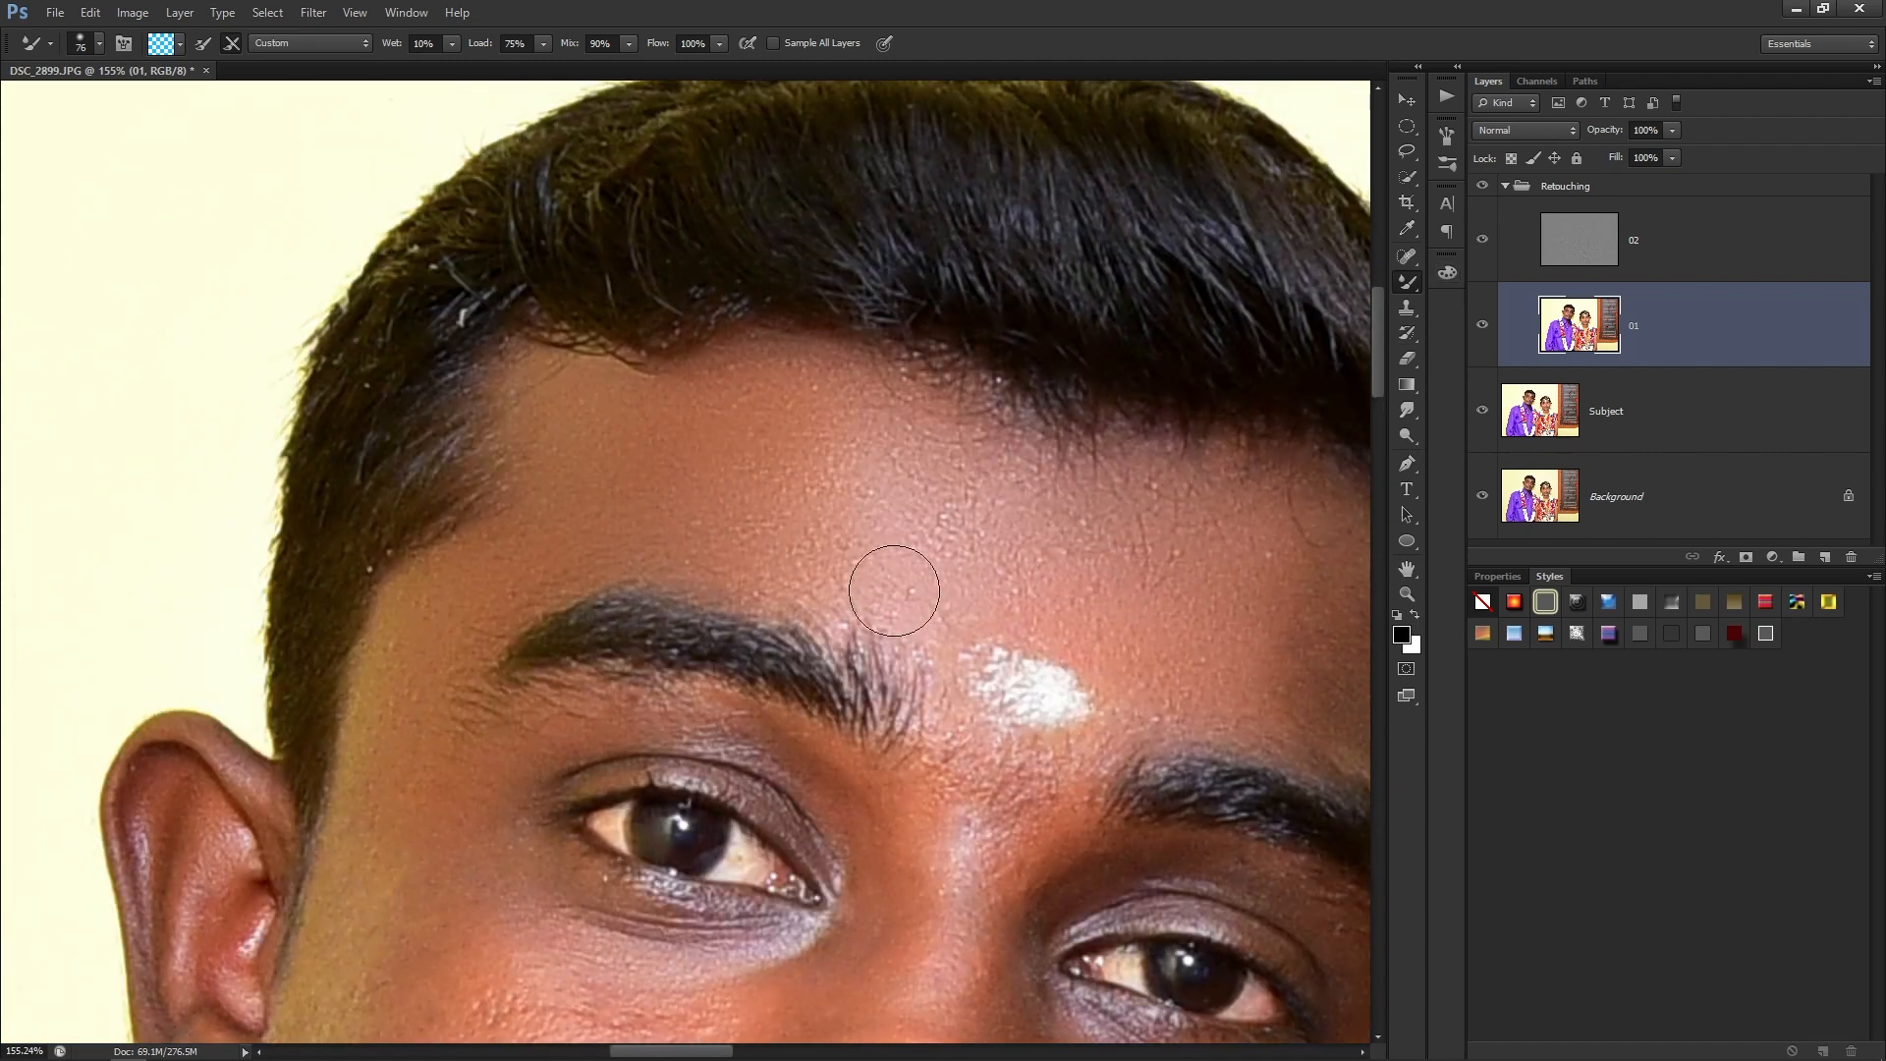
scroll(694, 436, "down", 1)
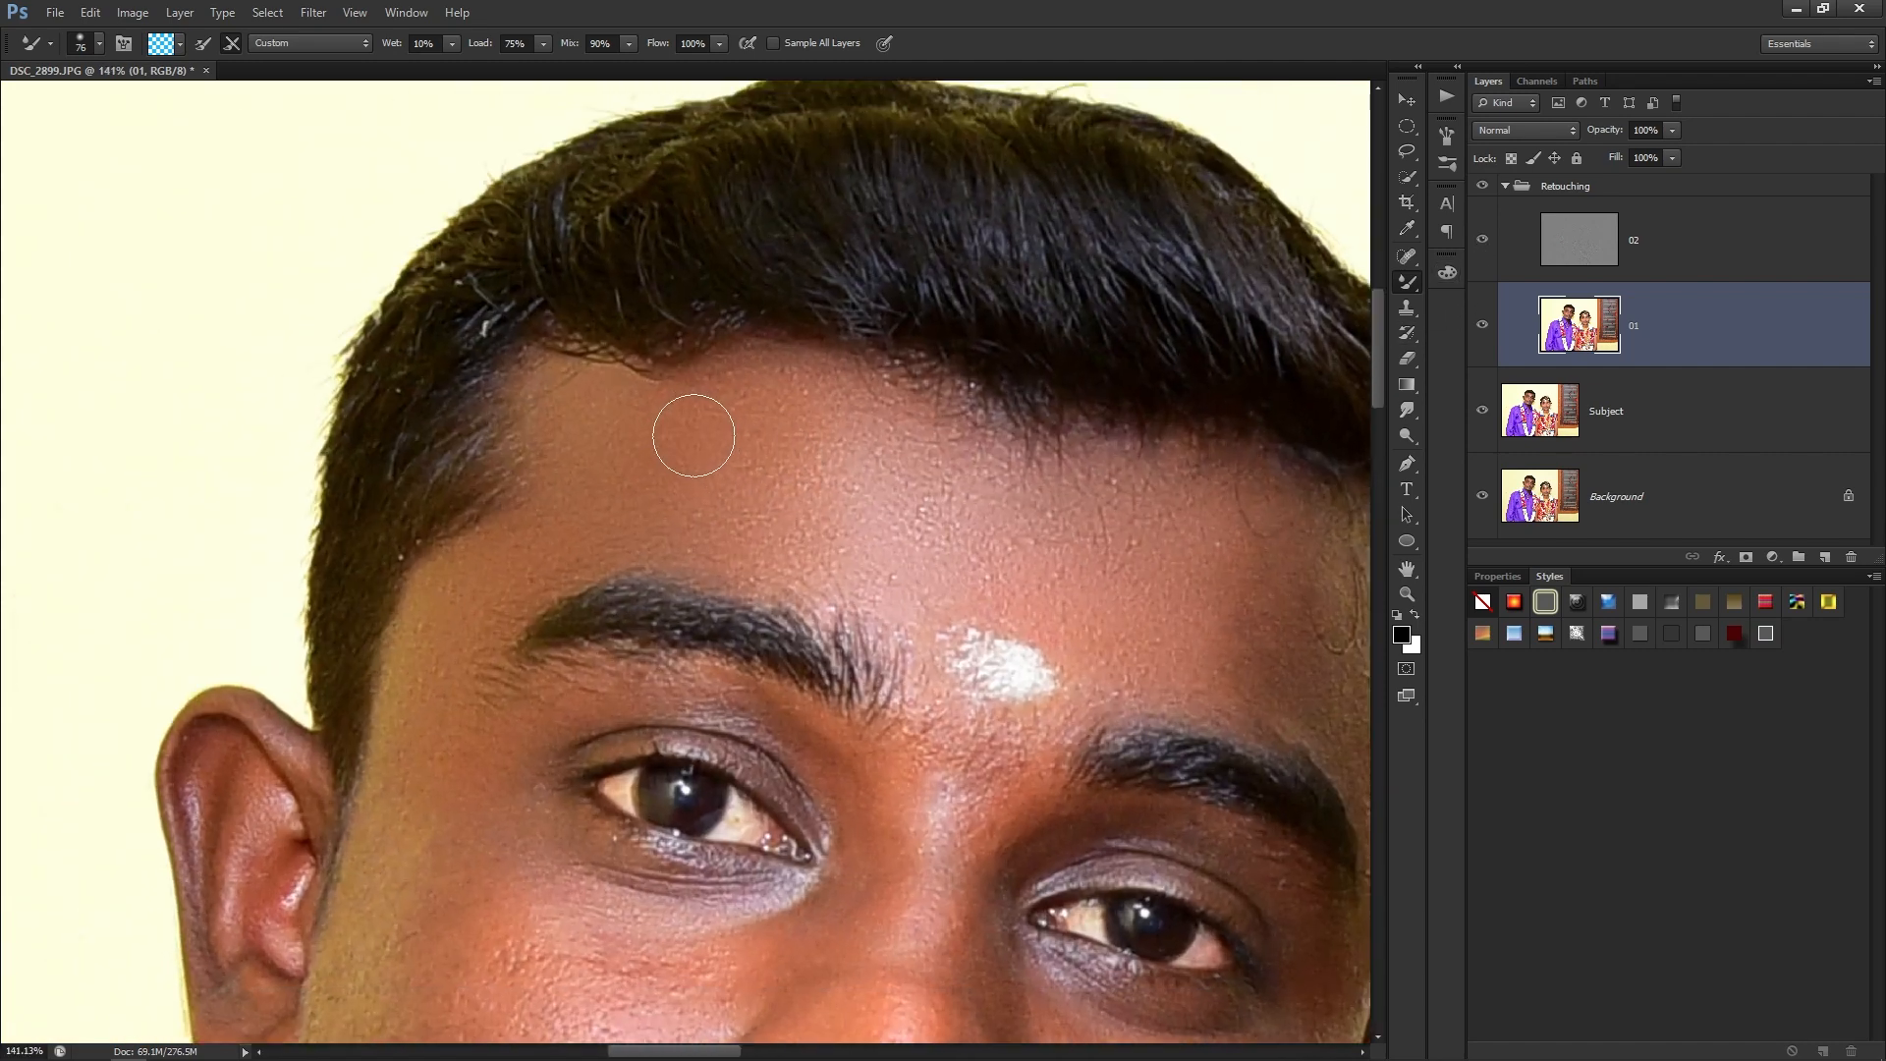
Hide layer 02 and smooth the man's left forehead and the outer corner of his left eye, reducing the brush to about 53 px.
scroll(816, 526, "up", 3)
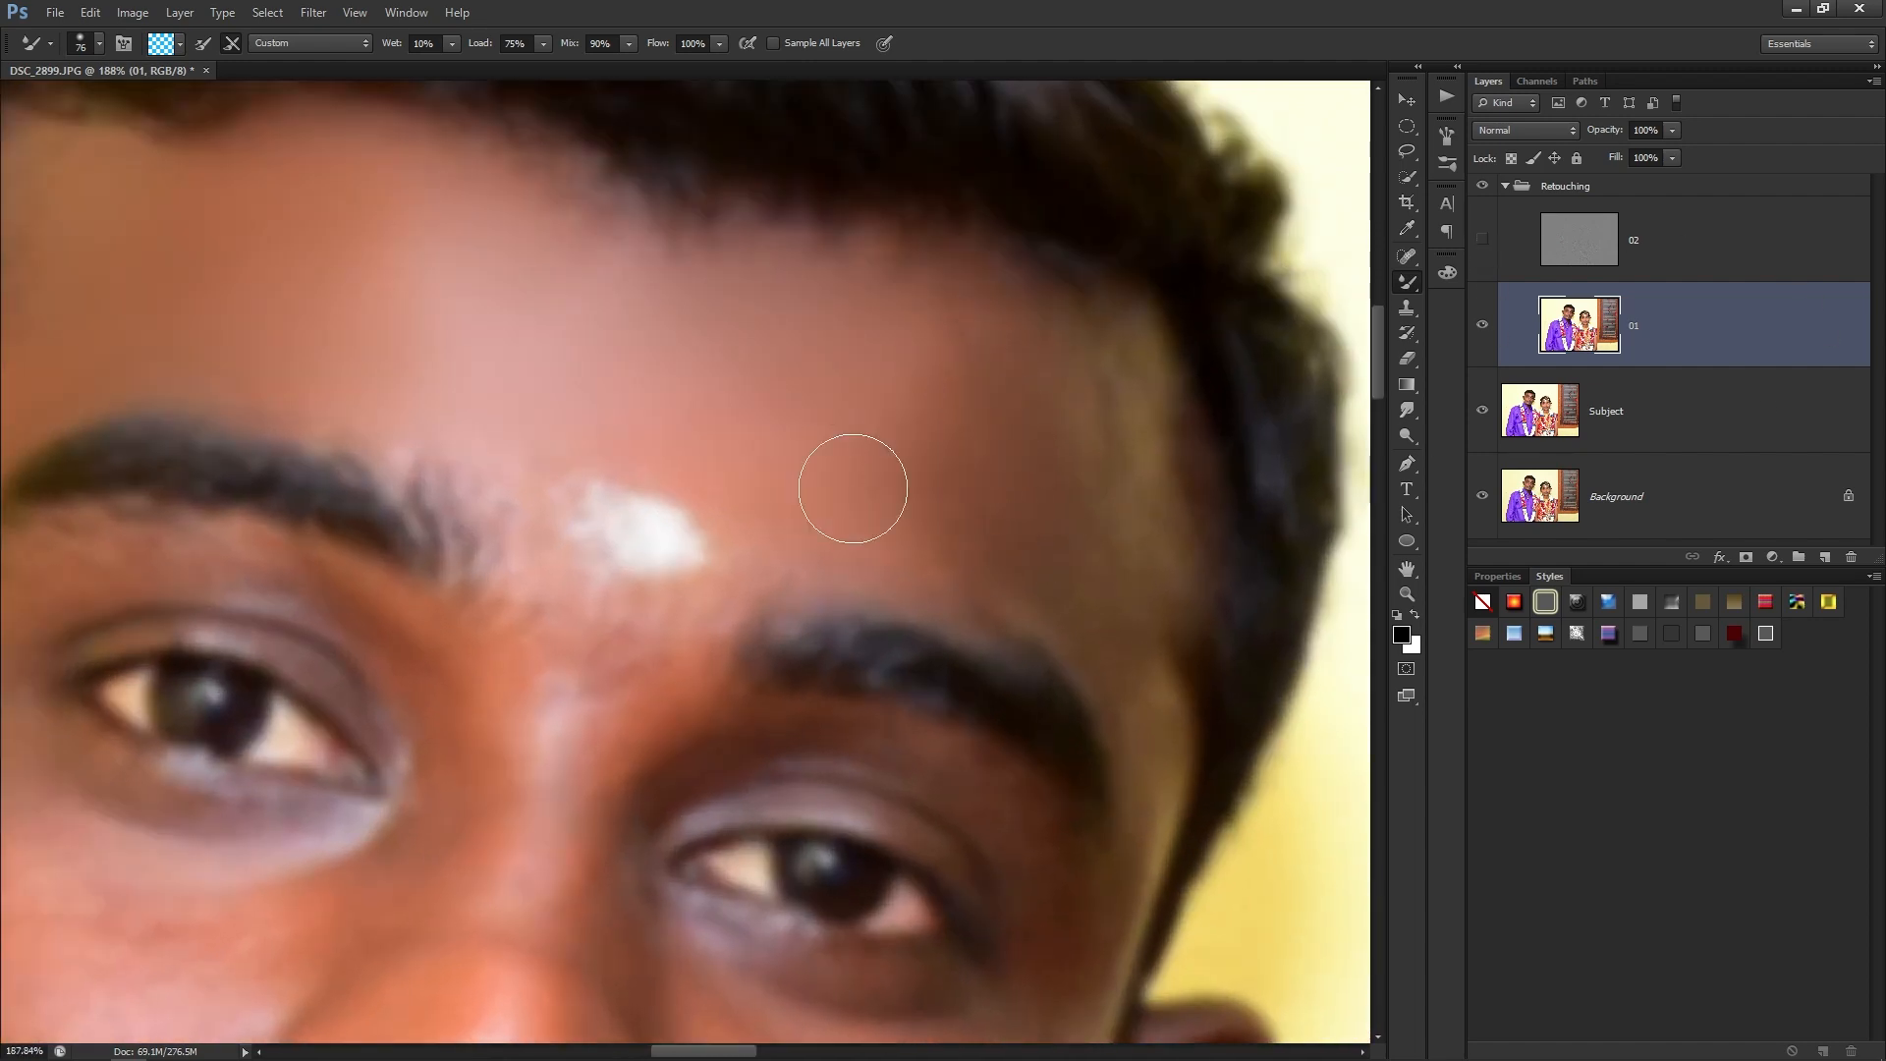
scroll(1082, 448, "down", 5)
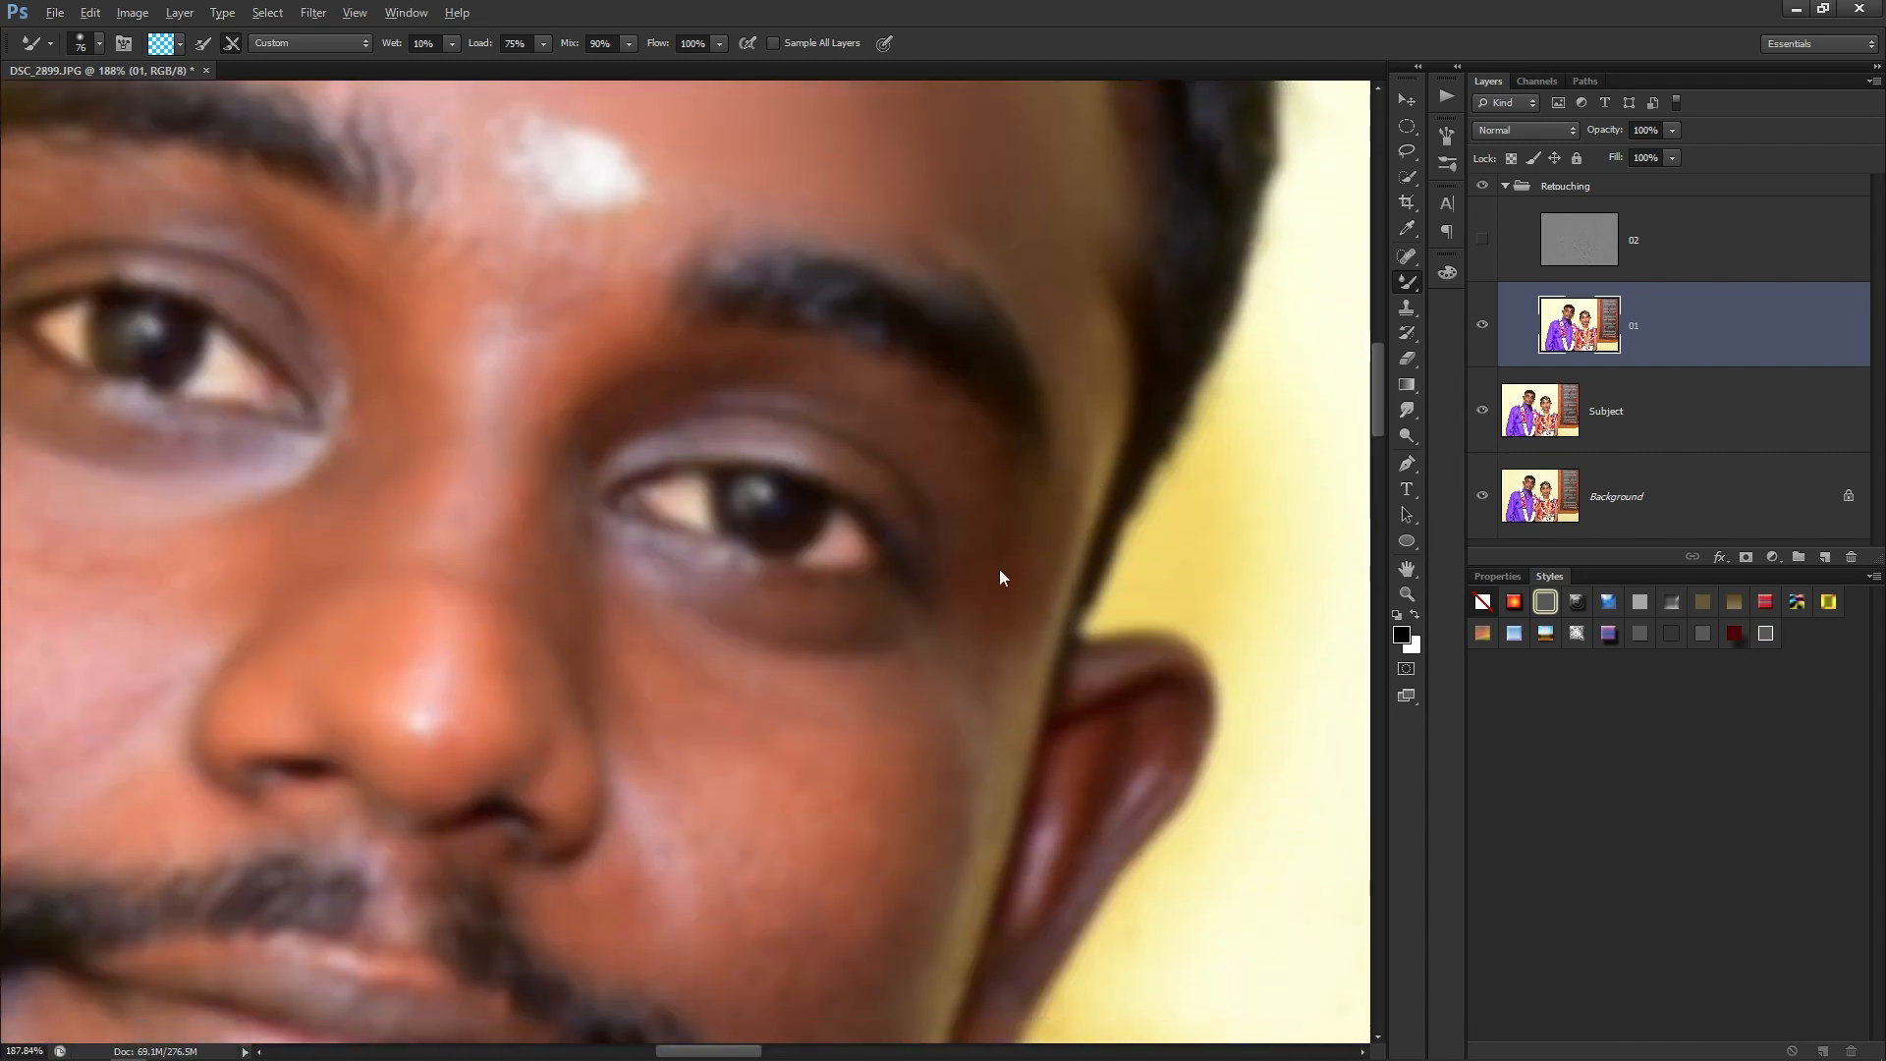
left_click_drag(983, 508, 965, 487)
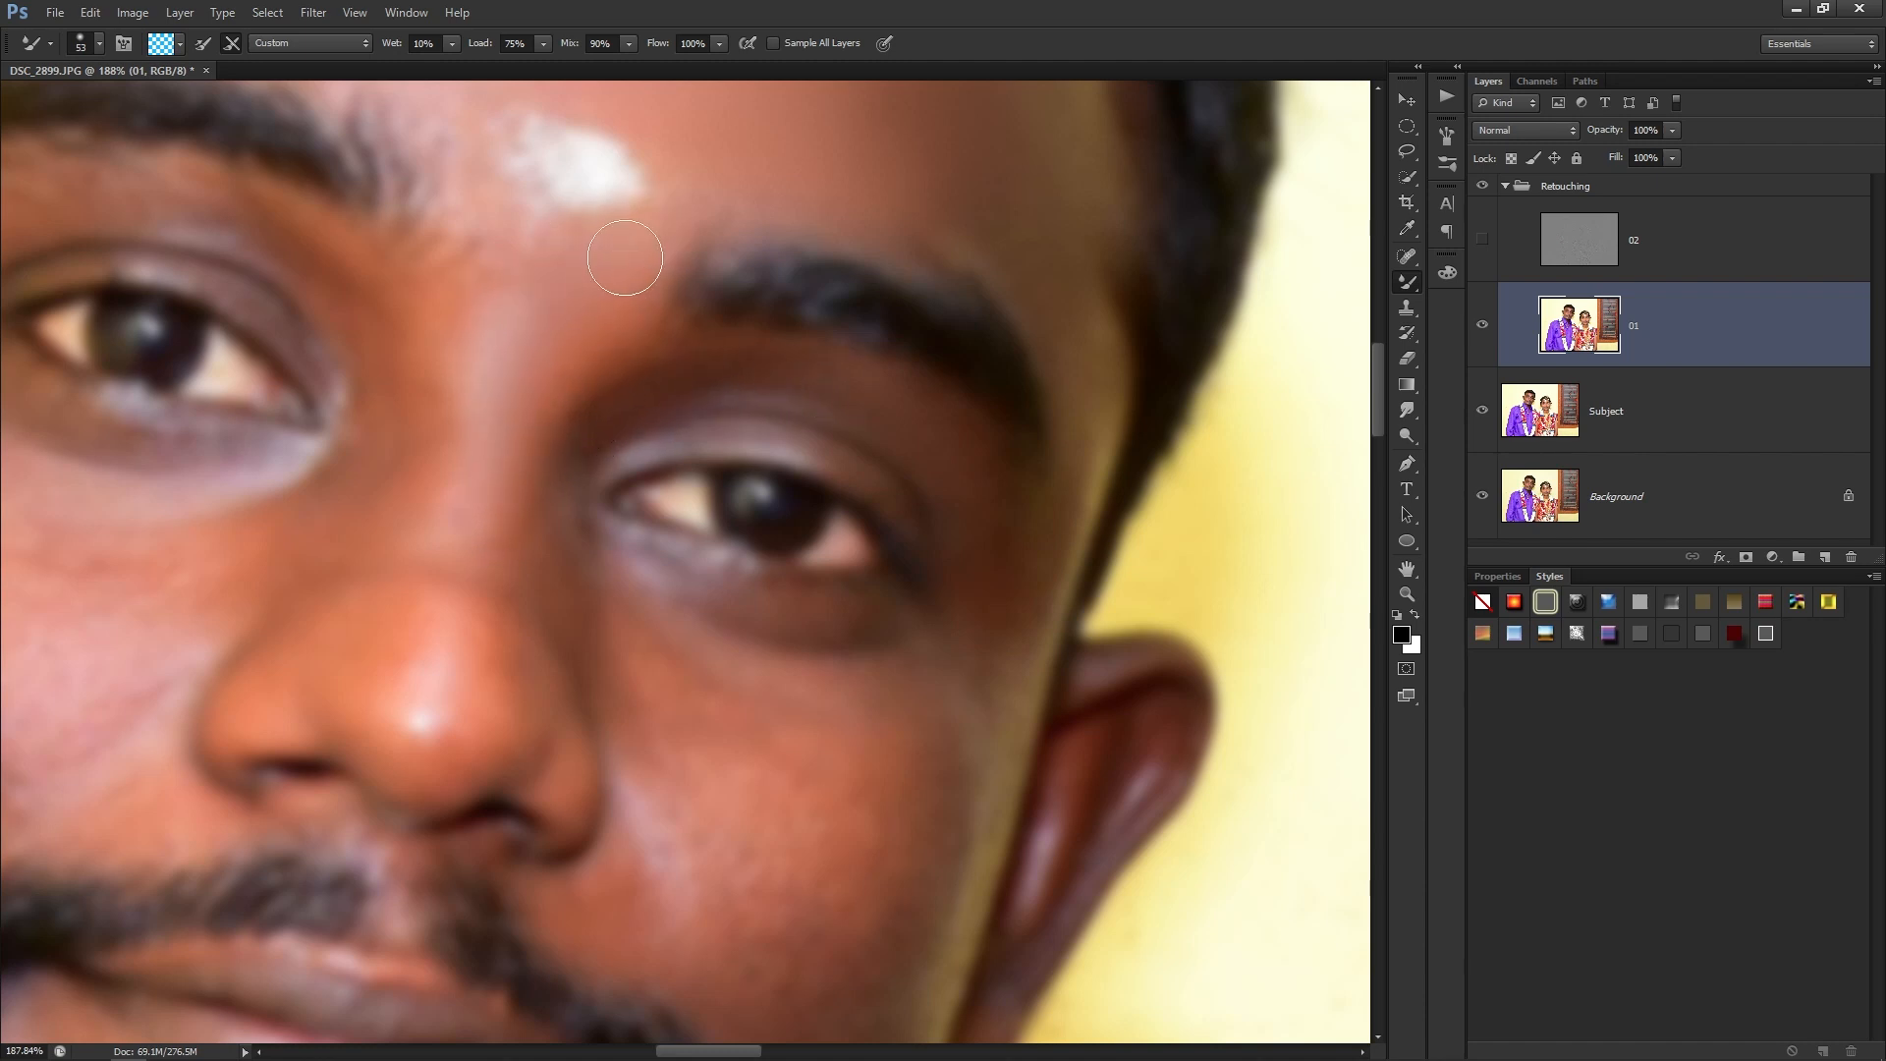
Smooth the nose and the man's right cheek beside it with a Mixer Brush of about 68 px.
left_click_drag(435, 313, 678, 425)
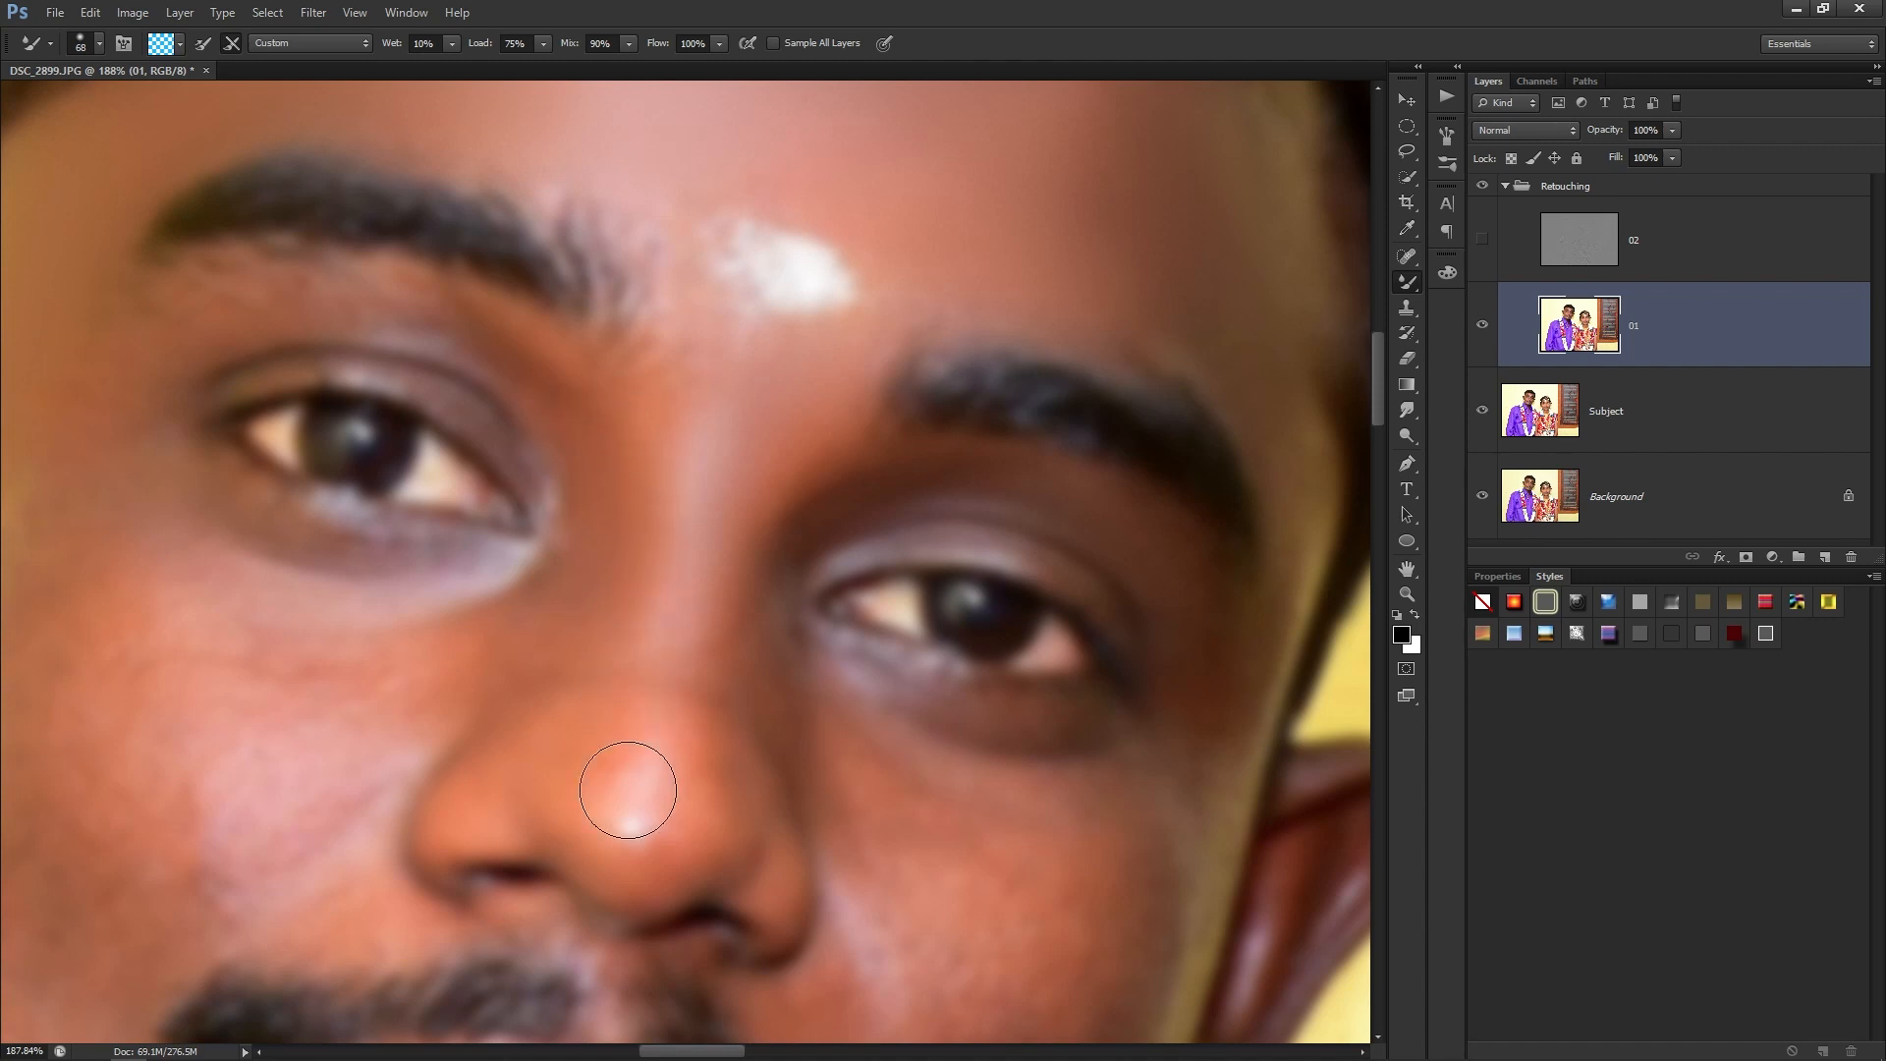
left_click_drag(642, 709, 780, 660)
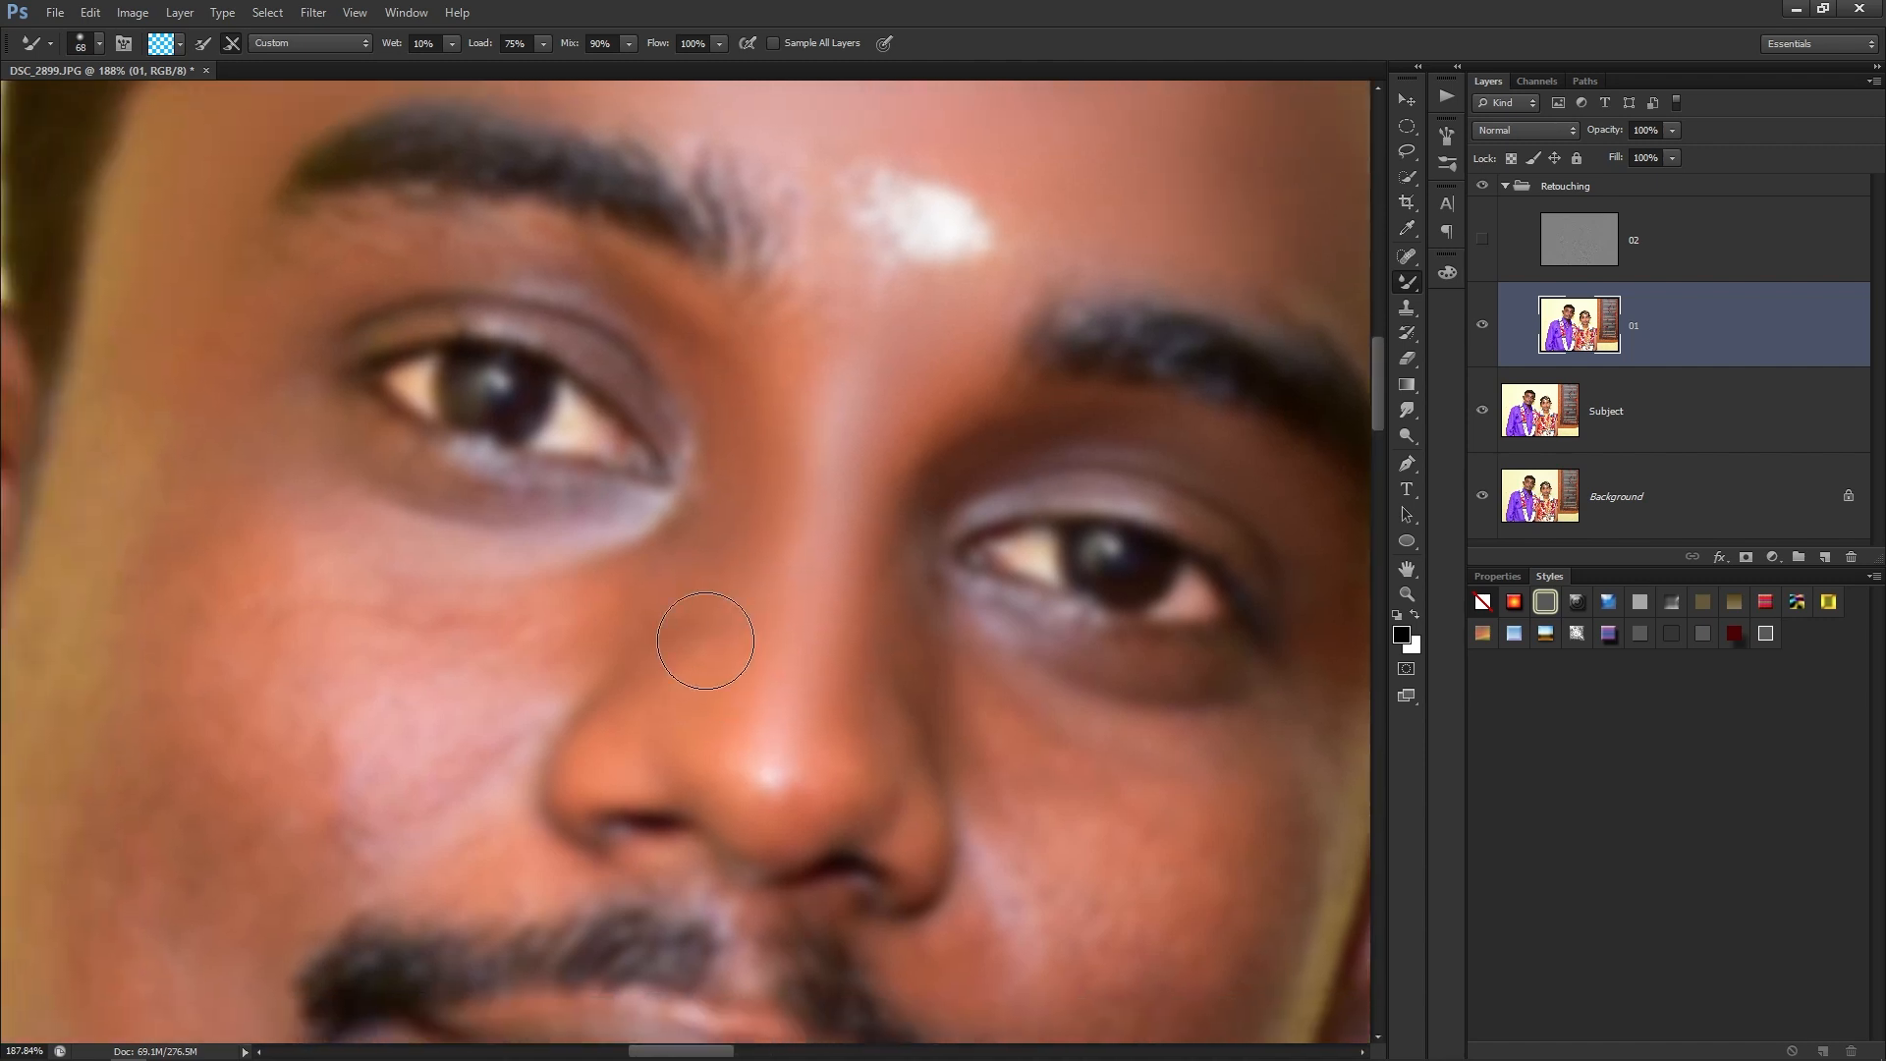
mouse_move(505, 736)
left_mouse_down()
mouse_move(497, 704)
mouse_move(358, 822)
mouse_move(510, 623)
mouse_move(379, 610)
left_mouse_up()
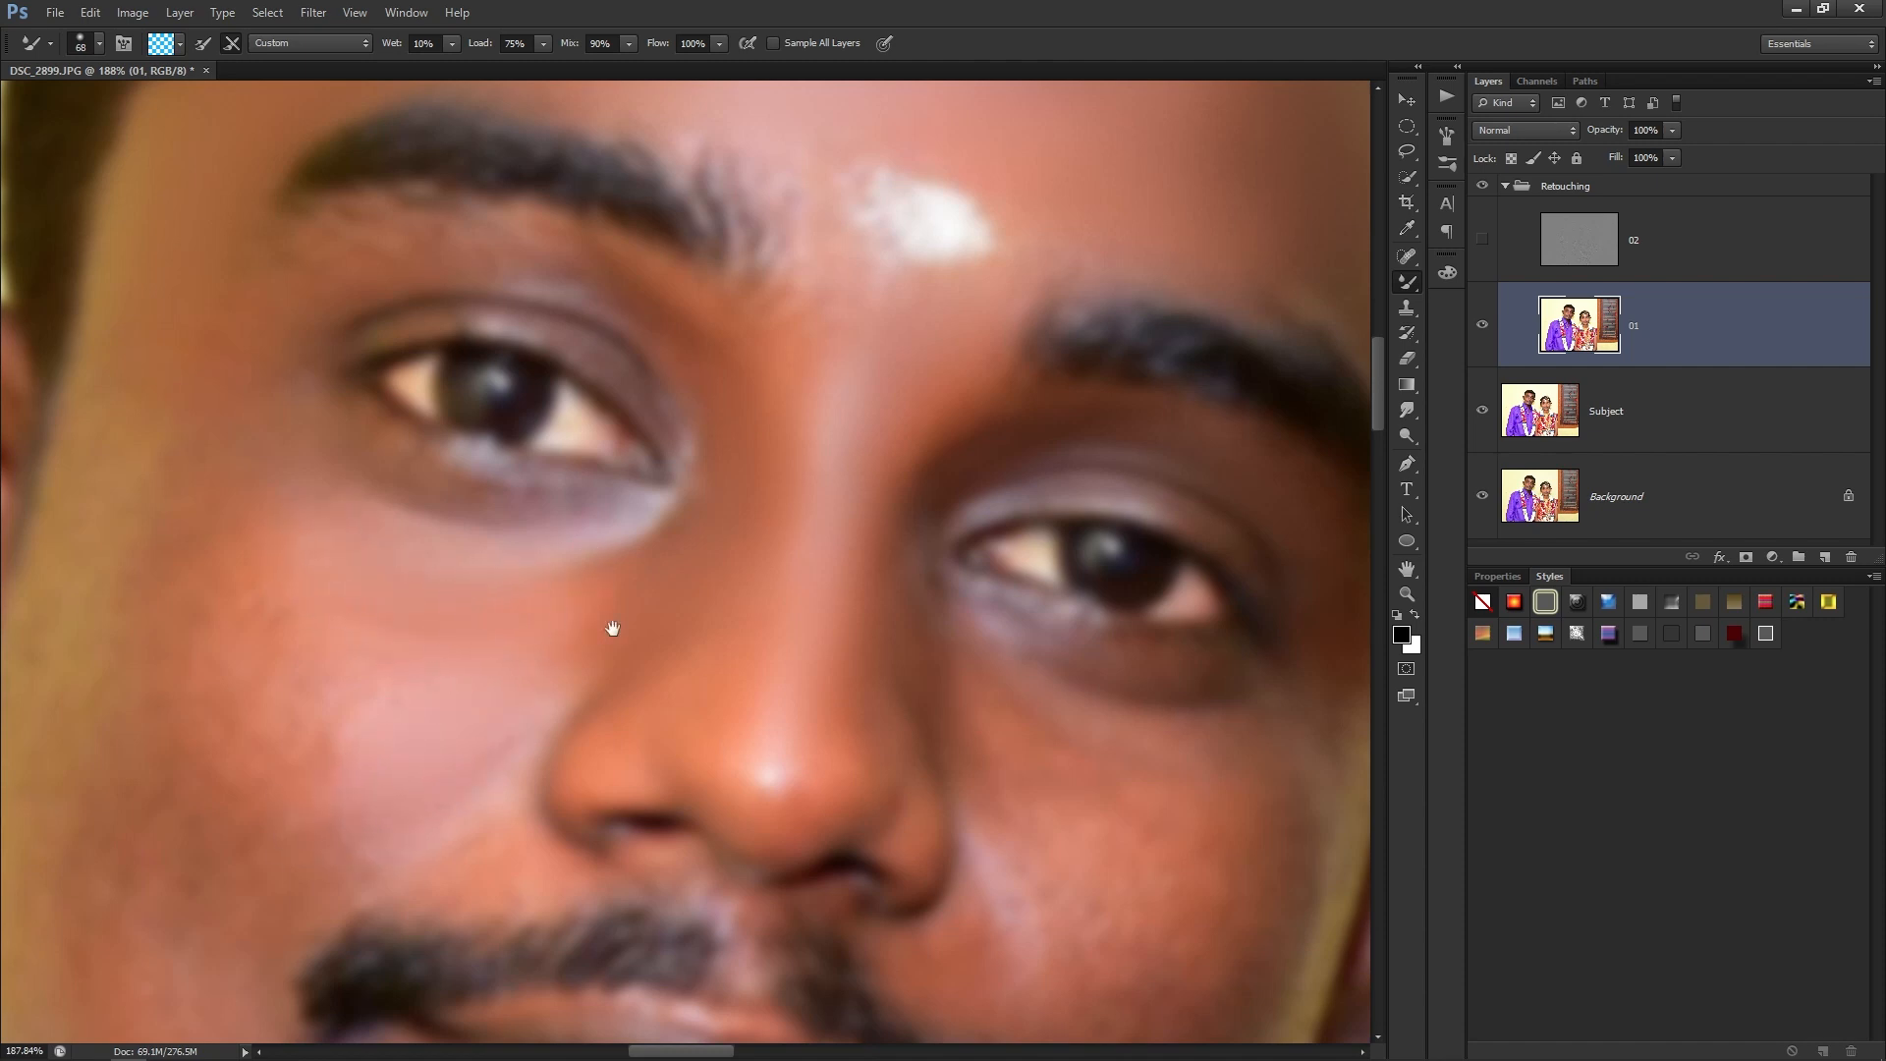
left_click_drag(611, 628, 474, 539)
Enlarge the Mixer Brush to about 100 px and blend the skin tones over the man's left cheek.
mouse_move(842, 644)
left_mouse_down()
mouse_move(948, 661)
mouse_move(889, 634)
mouse_move(938, 844)
left_mouse_up()
right_click(891, 662, "alt")
left_click_drag(896, 765, 821, 547)
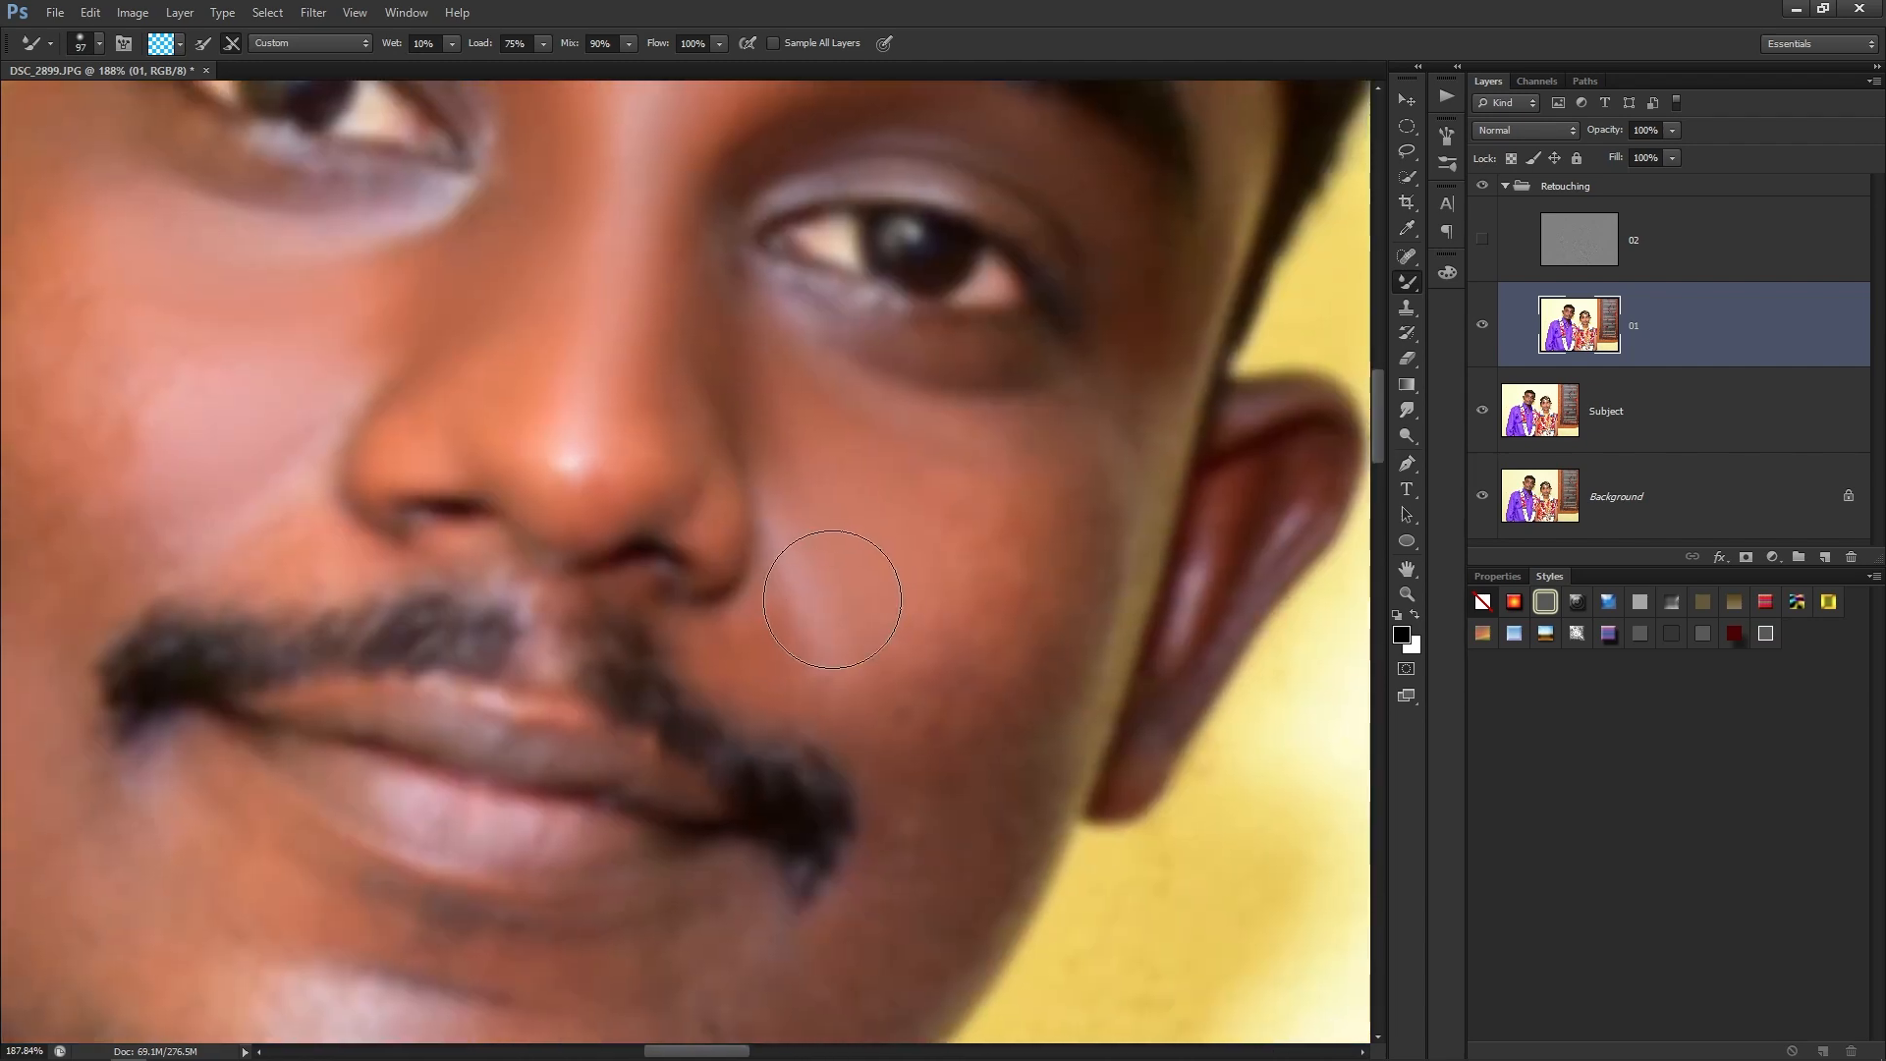
mouse_move(997, 484)
left_mouse_down()
mouse_move(876, 442)
mouse_move(1093, 451)
mouse_move(1144, 327)
left_mouse_up()
right_click(1094, 451, "alt")
right_click(1045, 518, "alt")
left_click_drag(1066, 619, 1092, 466)
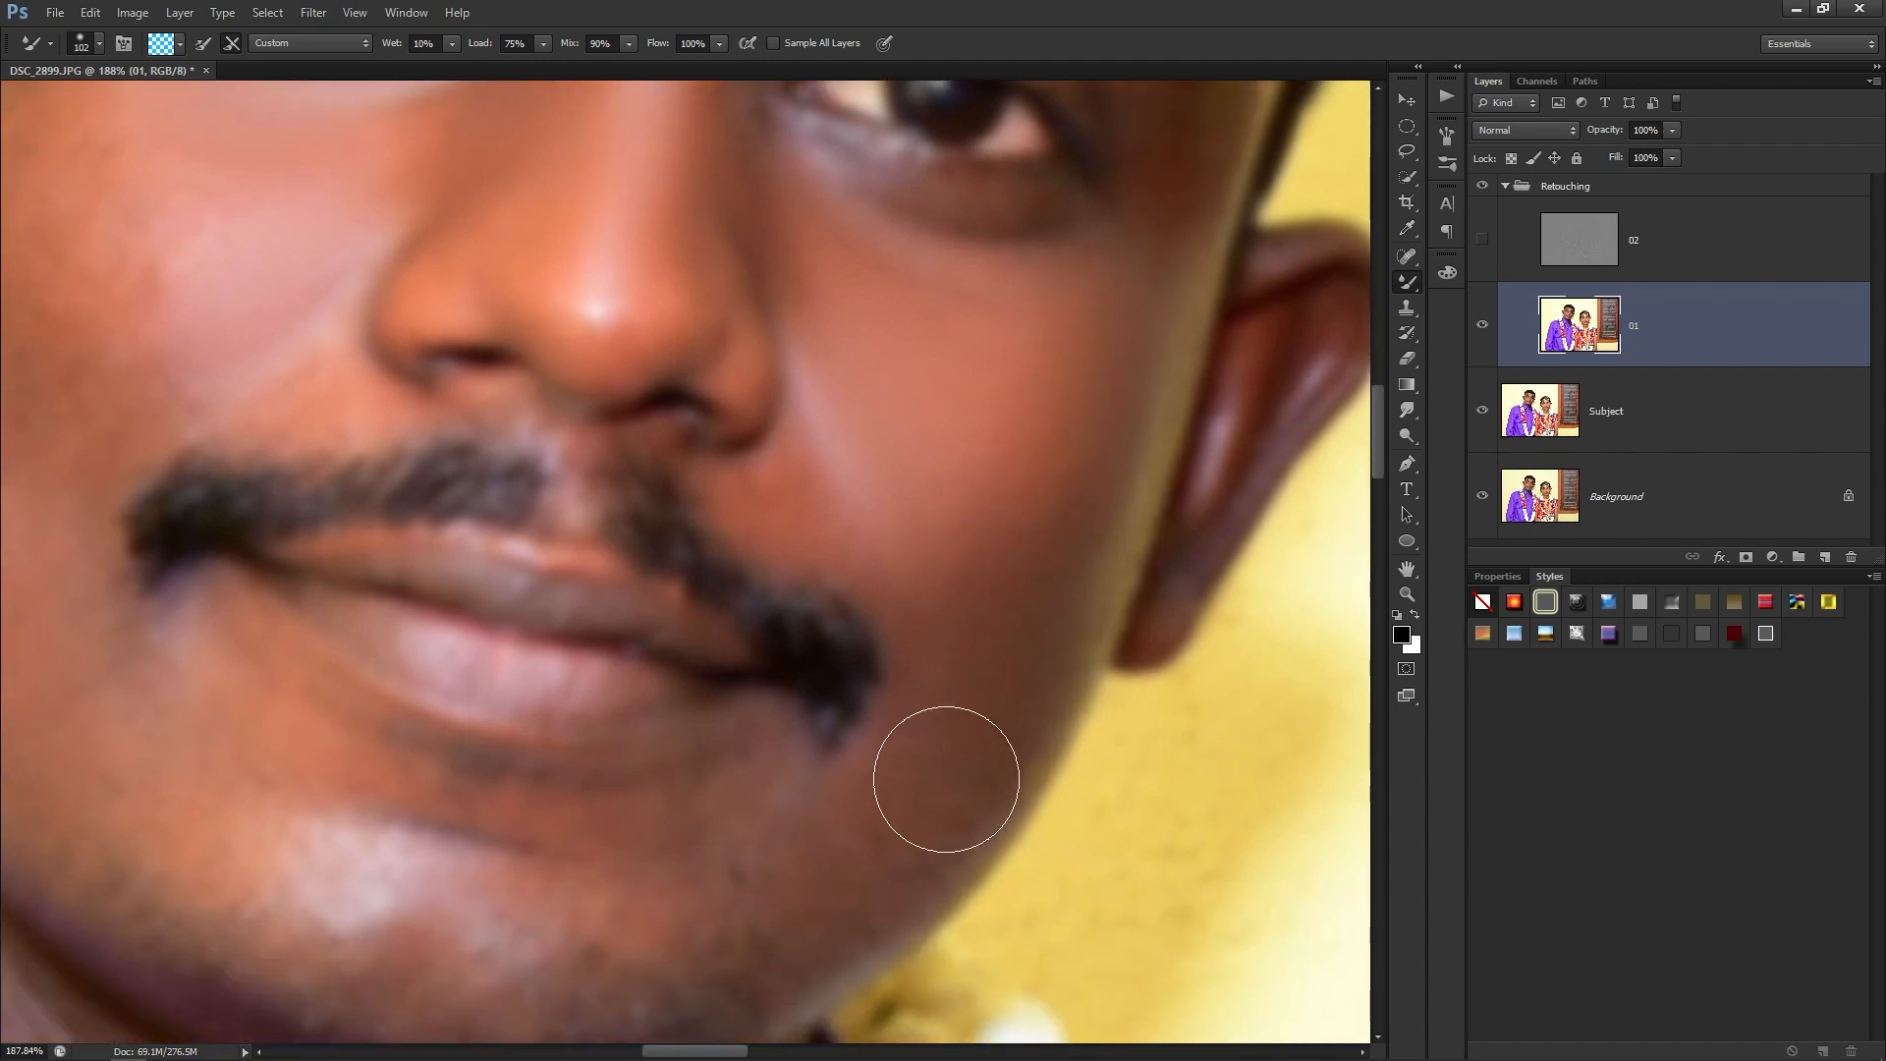
Smooth the man's left jaw and the chin below the mouth corner, reducing the brush to about 82 px.
left_click_drag(805, 868, 929, 718)
right_click(917, 724, "alt")
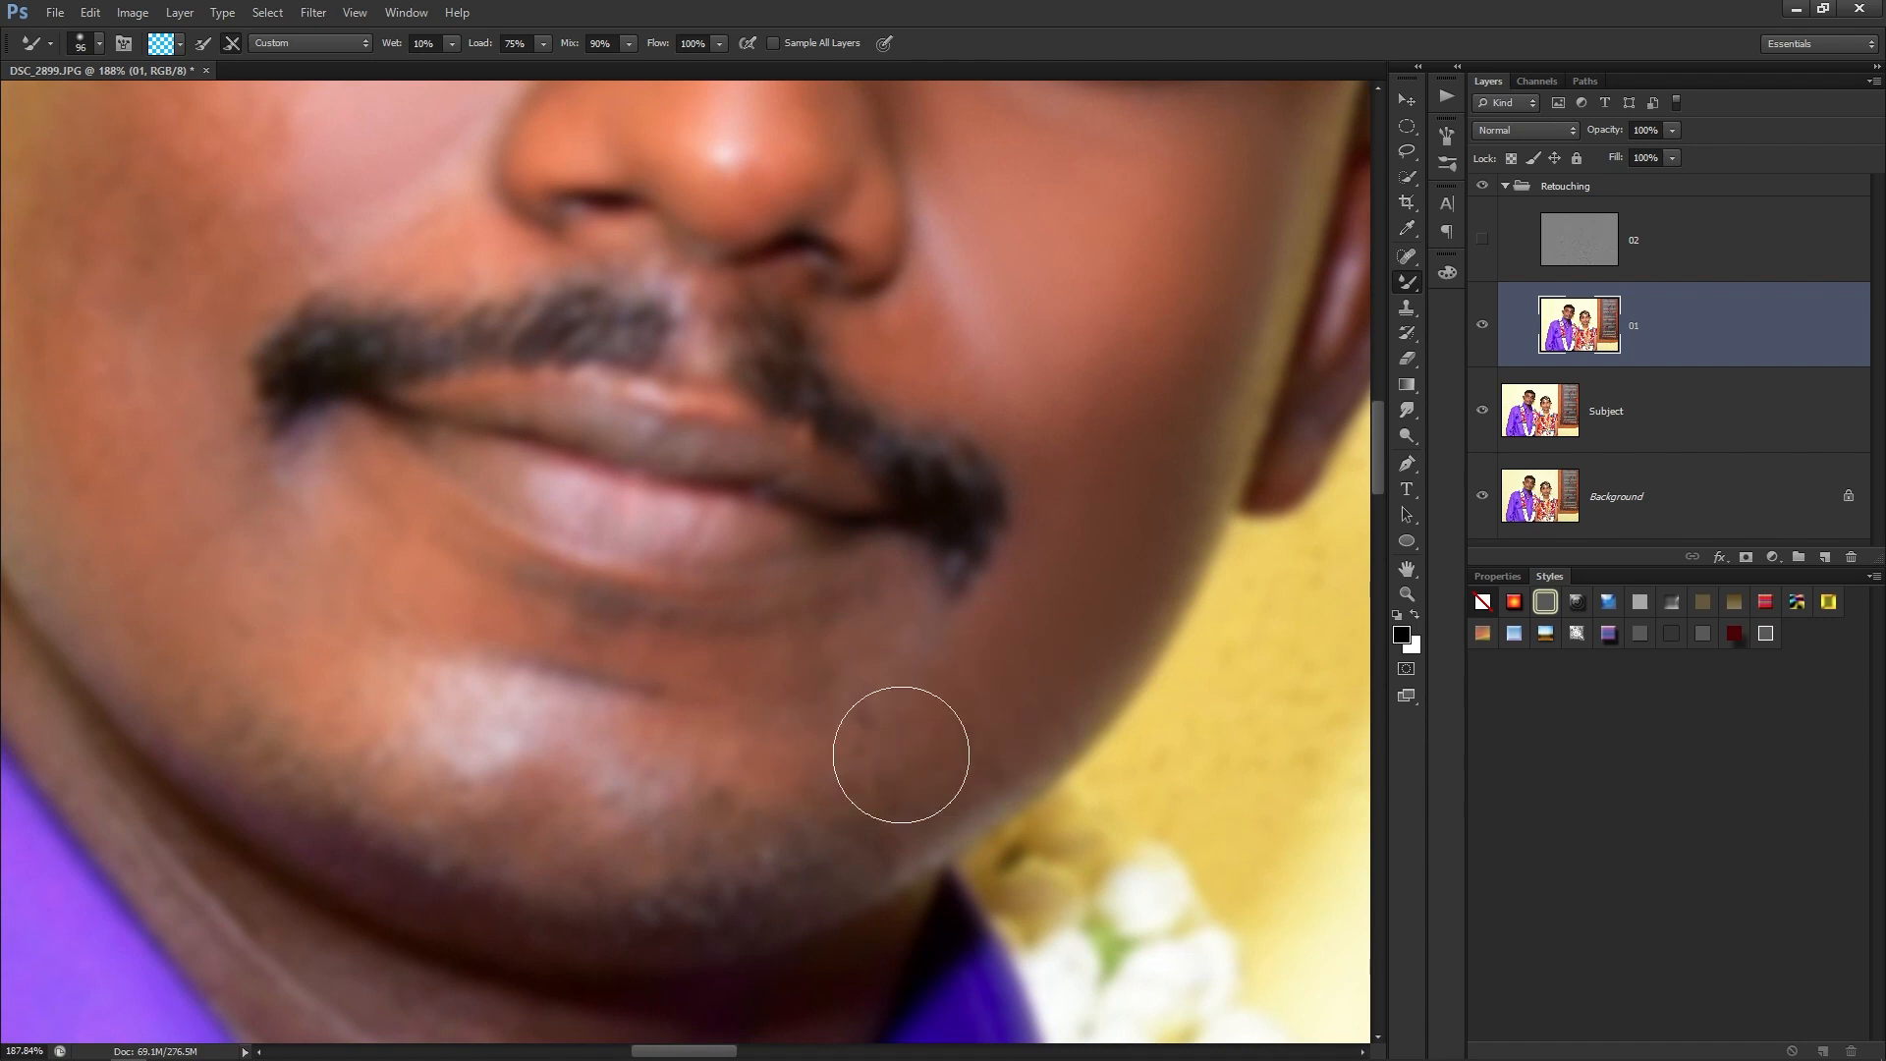
right_click(842, 737, "alt")
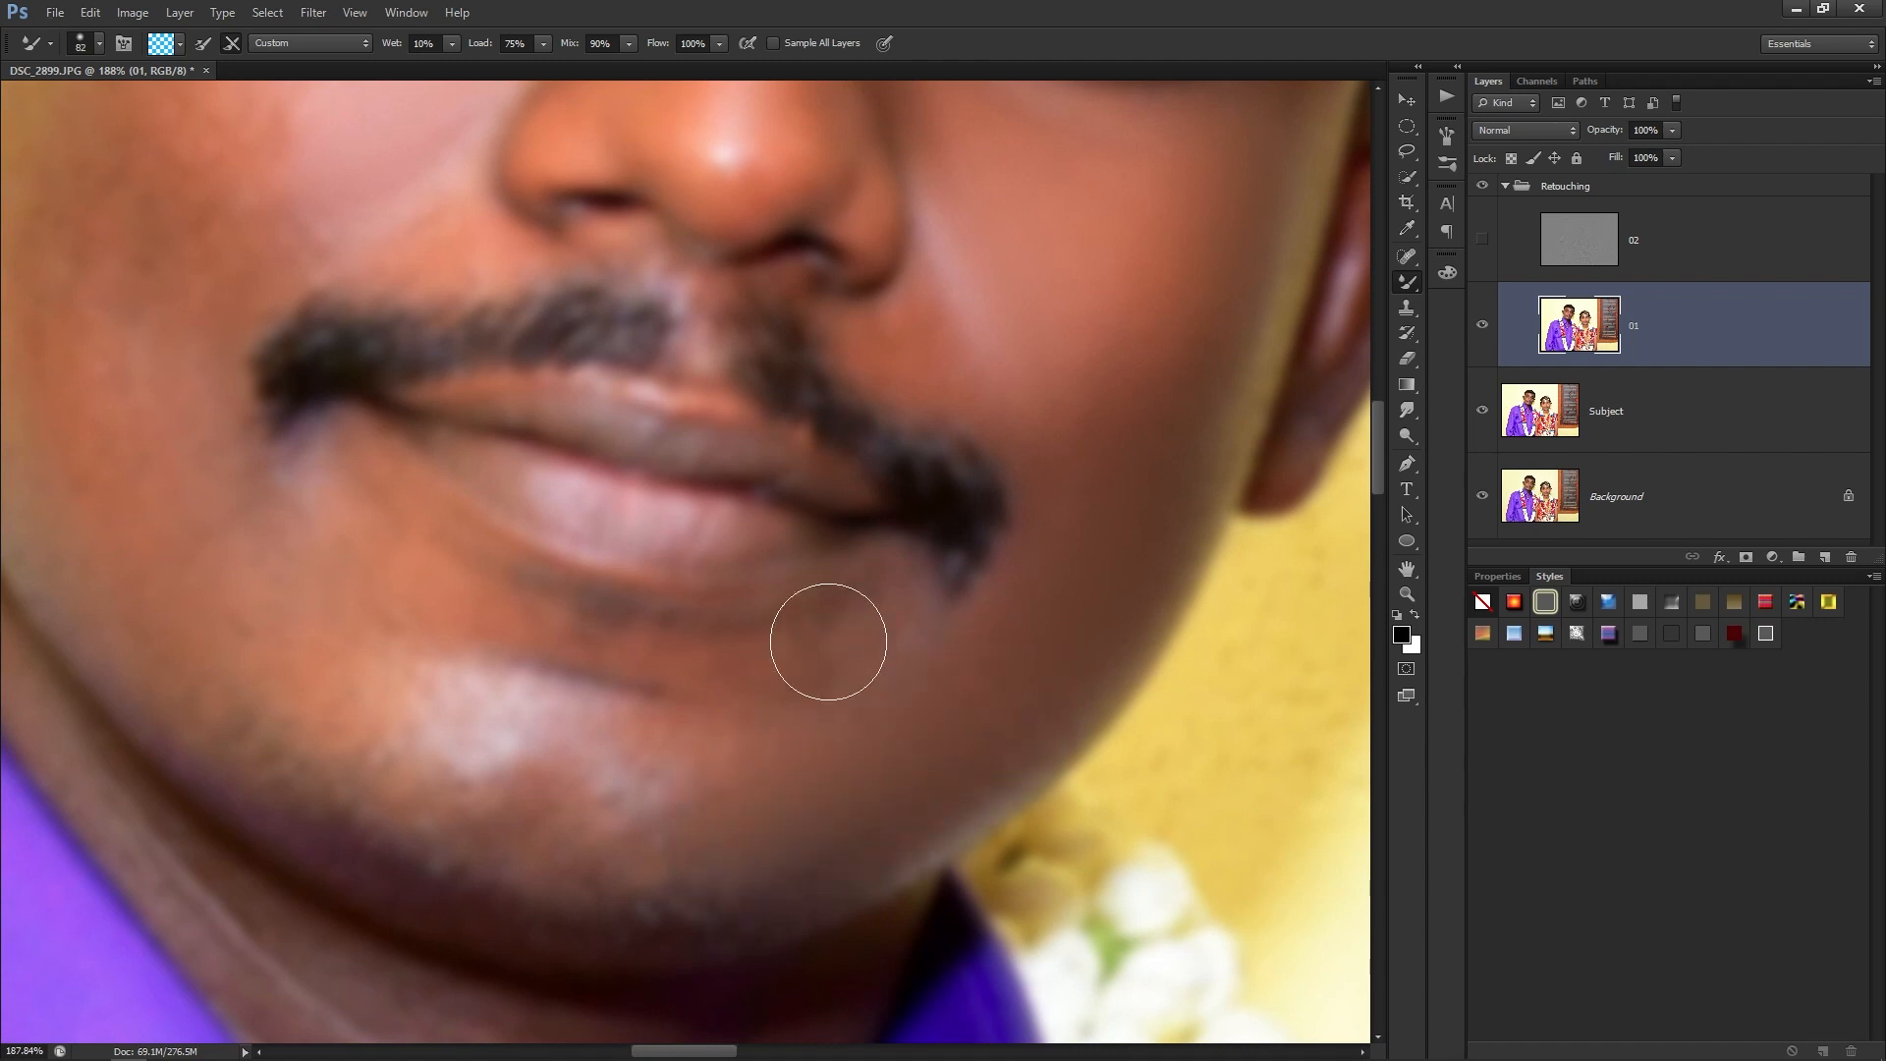
left_click_drag(693, 859, 915, 752)
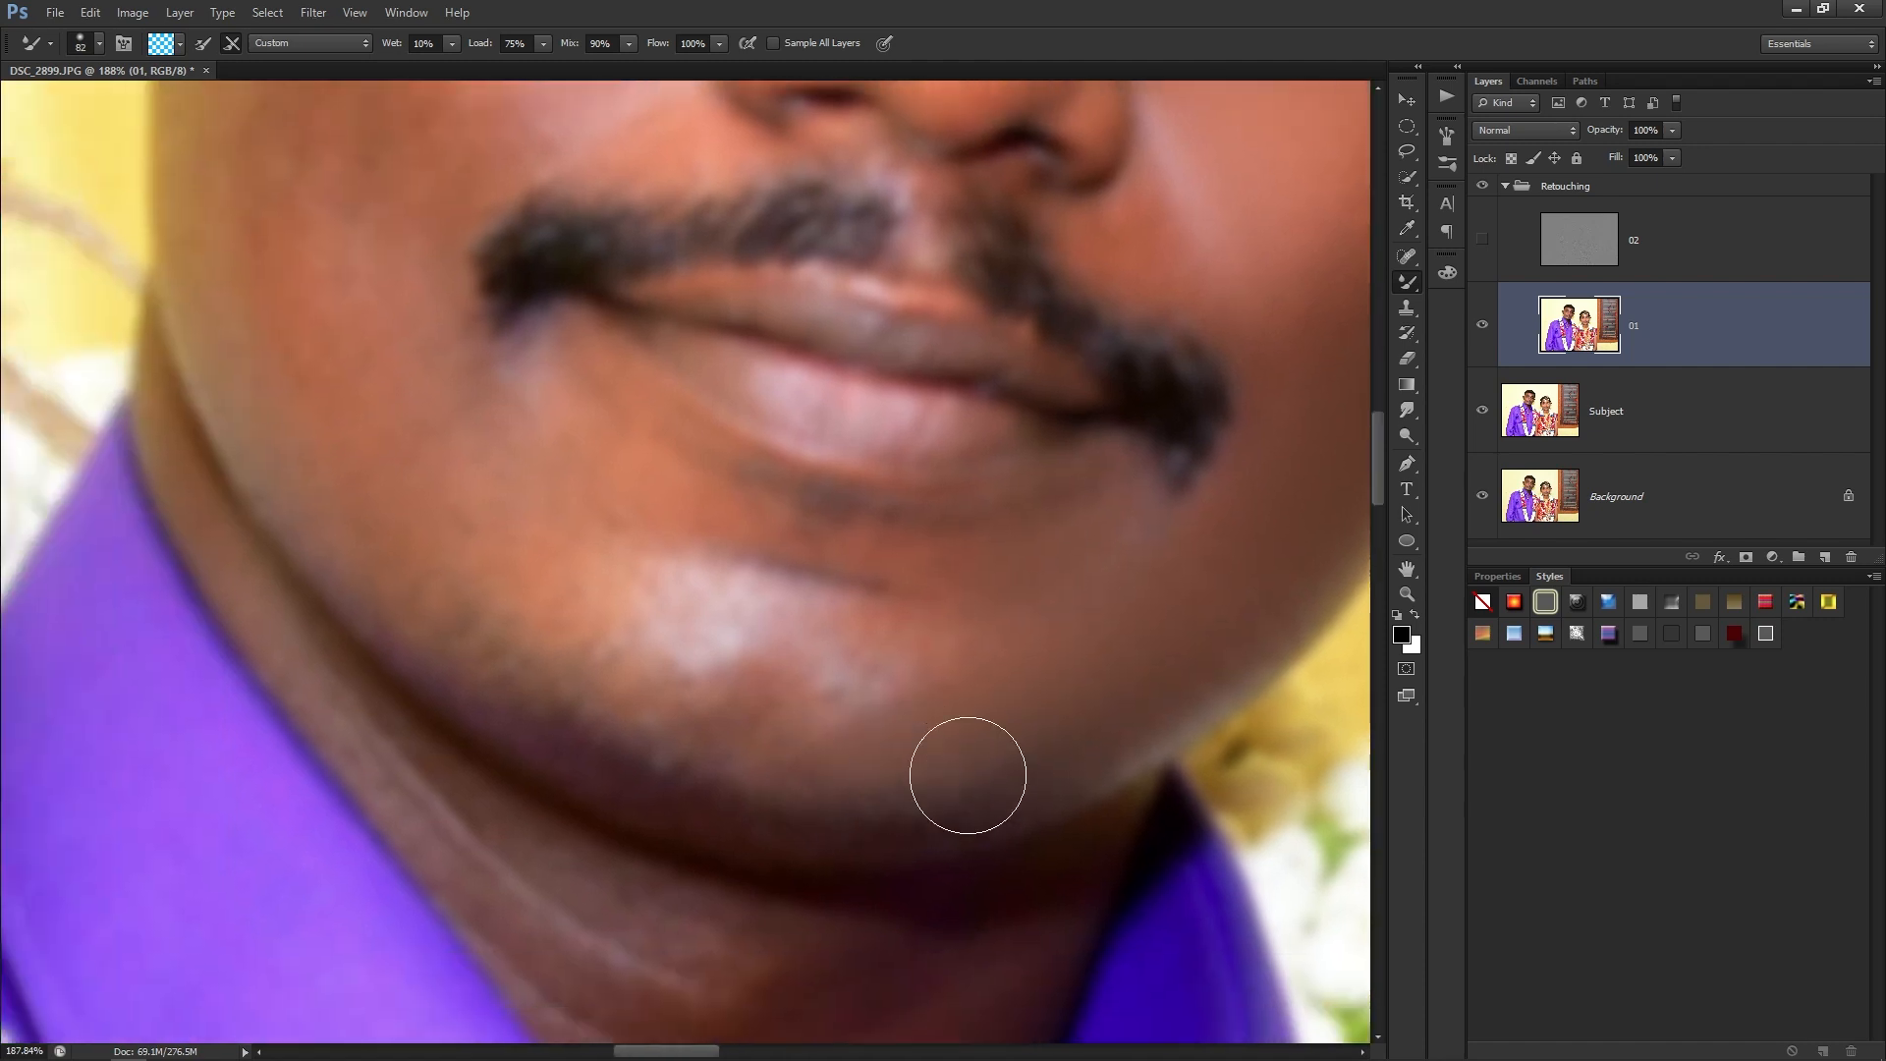
Blend the shadowed skin on the front of the neck down to the shirt opening with a brush of about 75 px.
left_click_drag(896, 827, 863, 542)
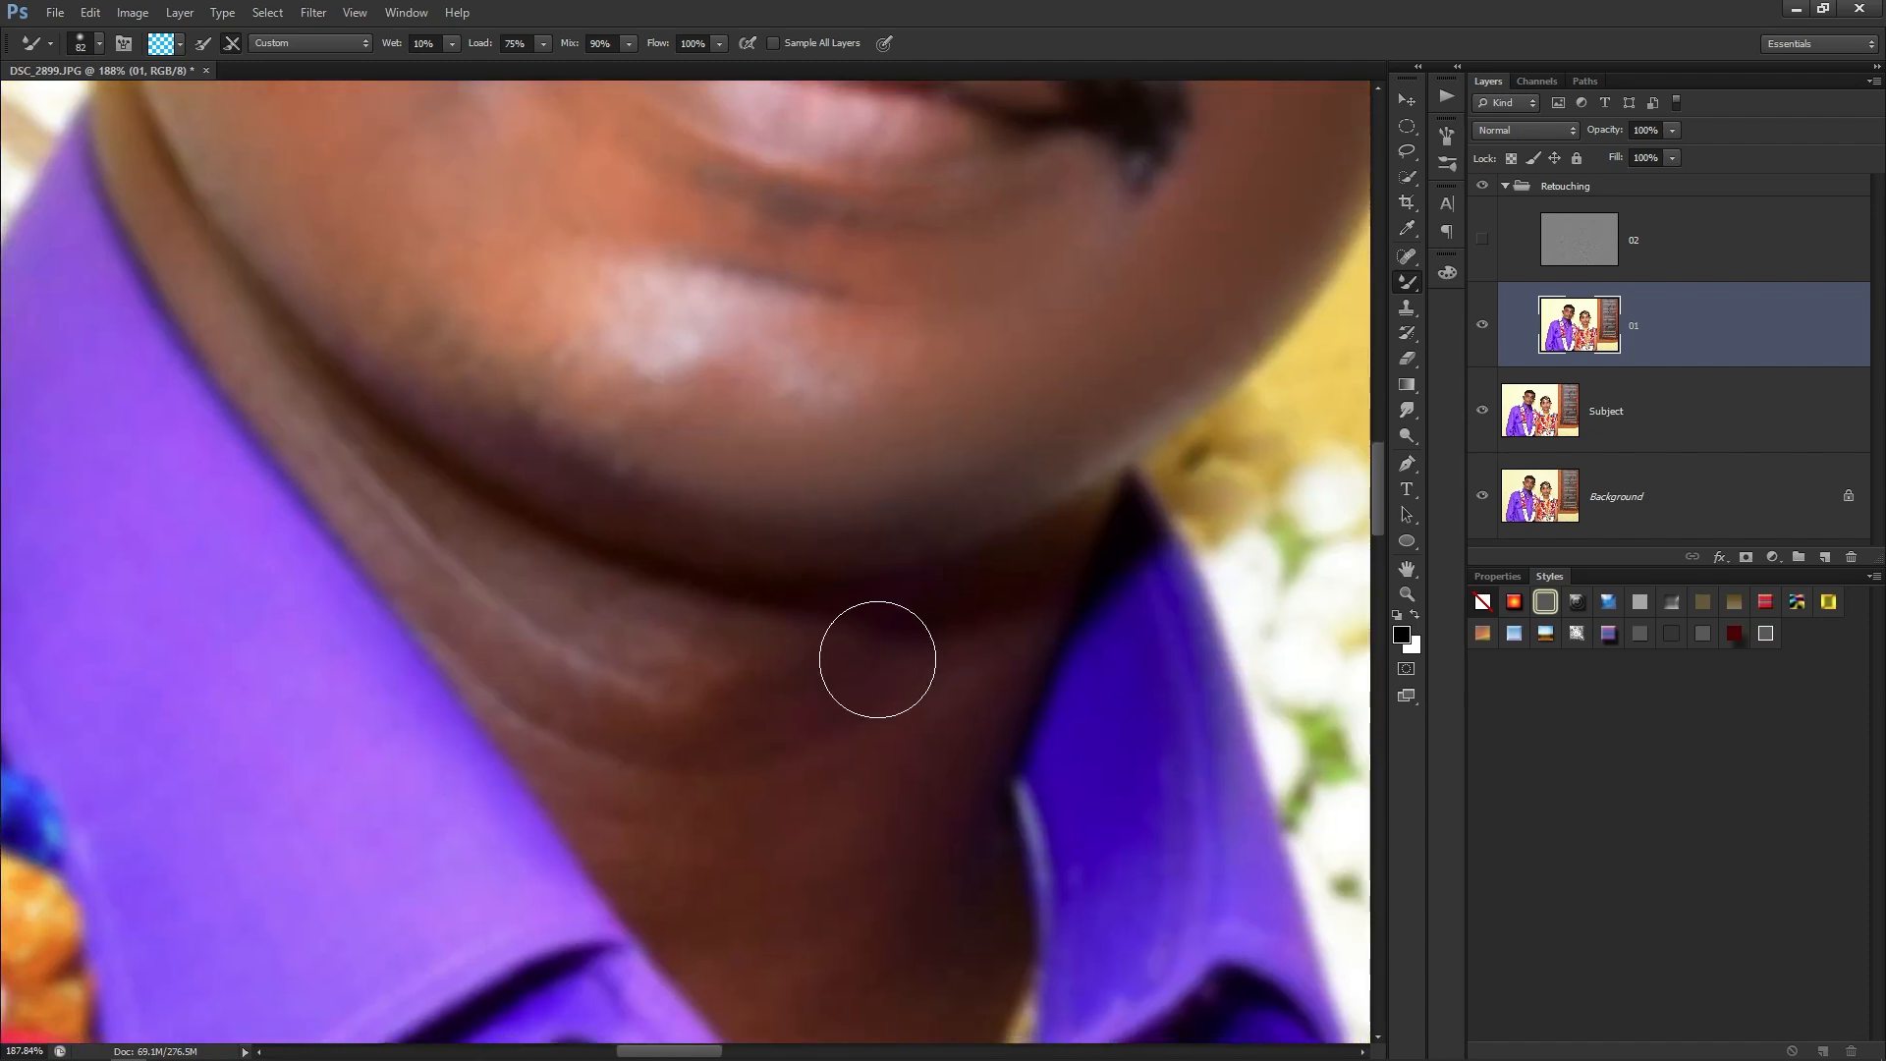
left_click_drag(814, 818, 819, 655)
right_click(864, 745, "alt")
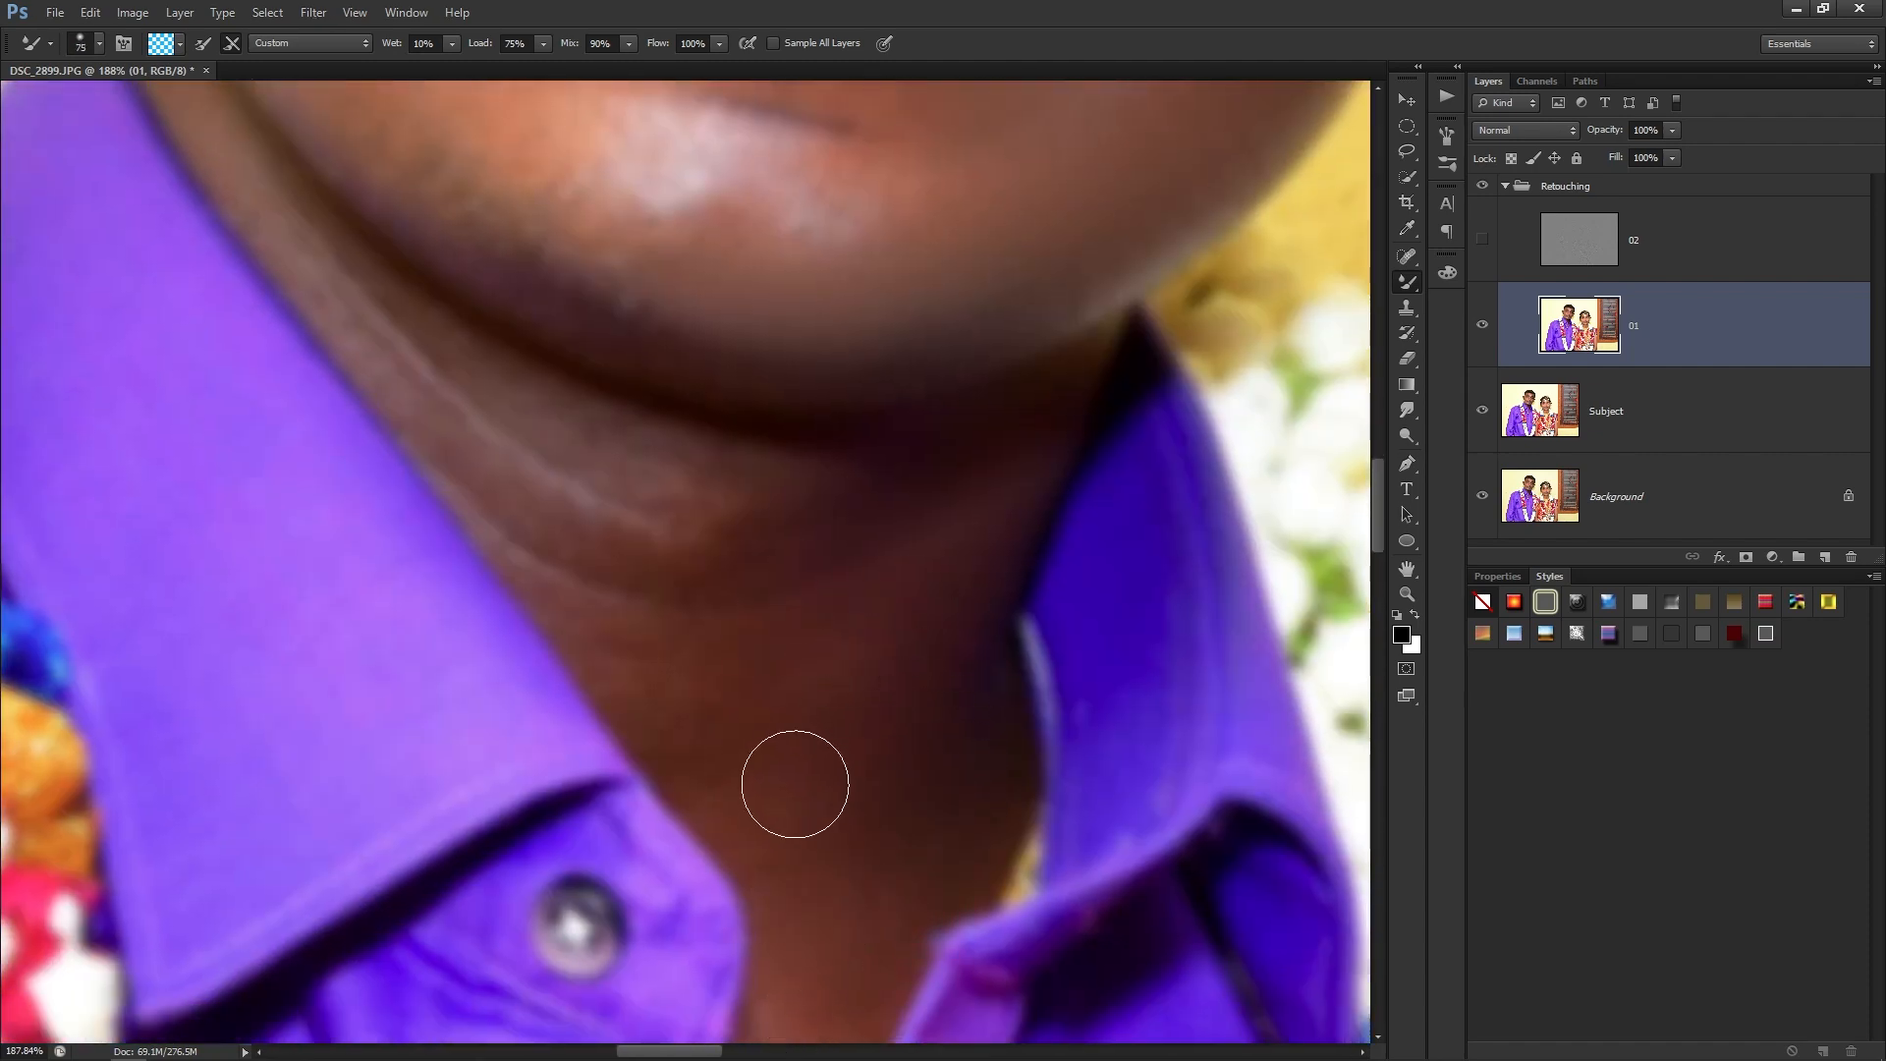
Soften the neck creases along the collar and the jaw edge above them, trying a 93 px brush and reducing it to about 77 px.
left_click_drag(603, 526, 655, 668)
right_click(652, 628, "alt")
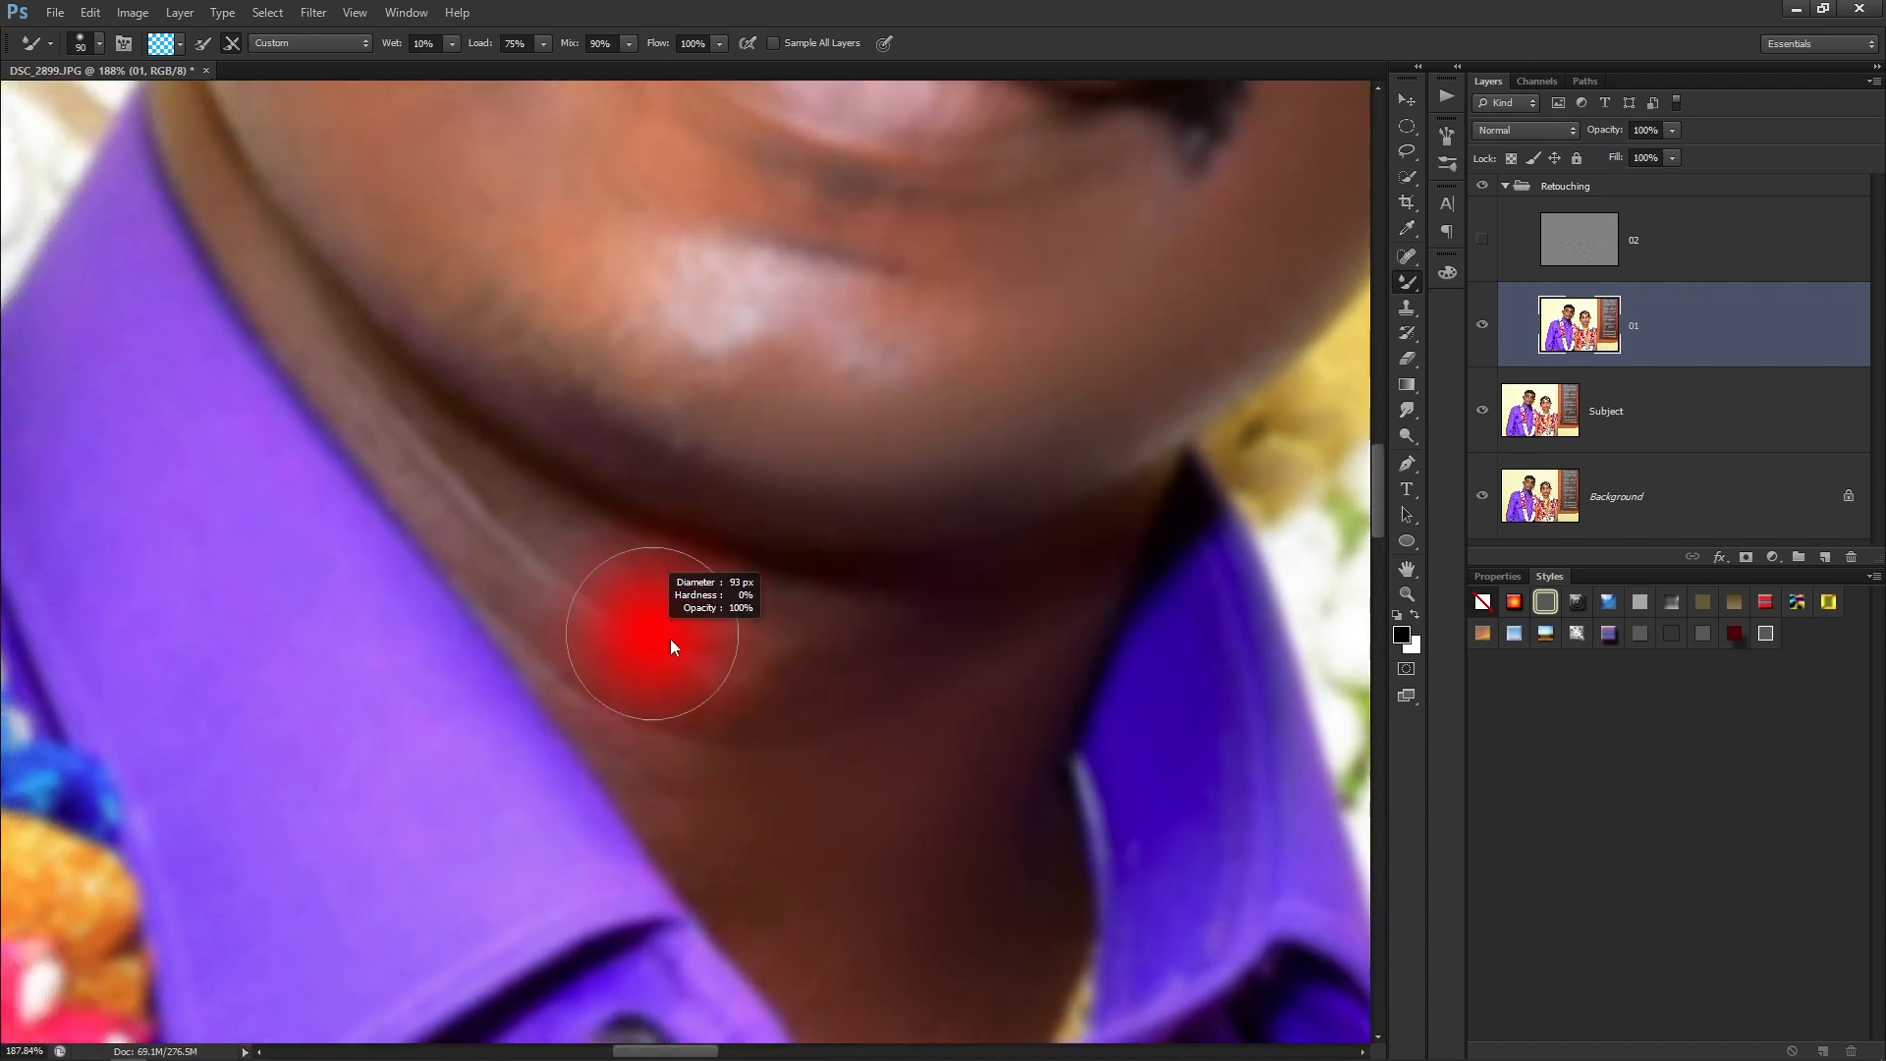
left_click_drag(778, 454, 847, 783)
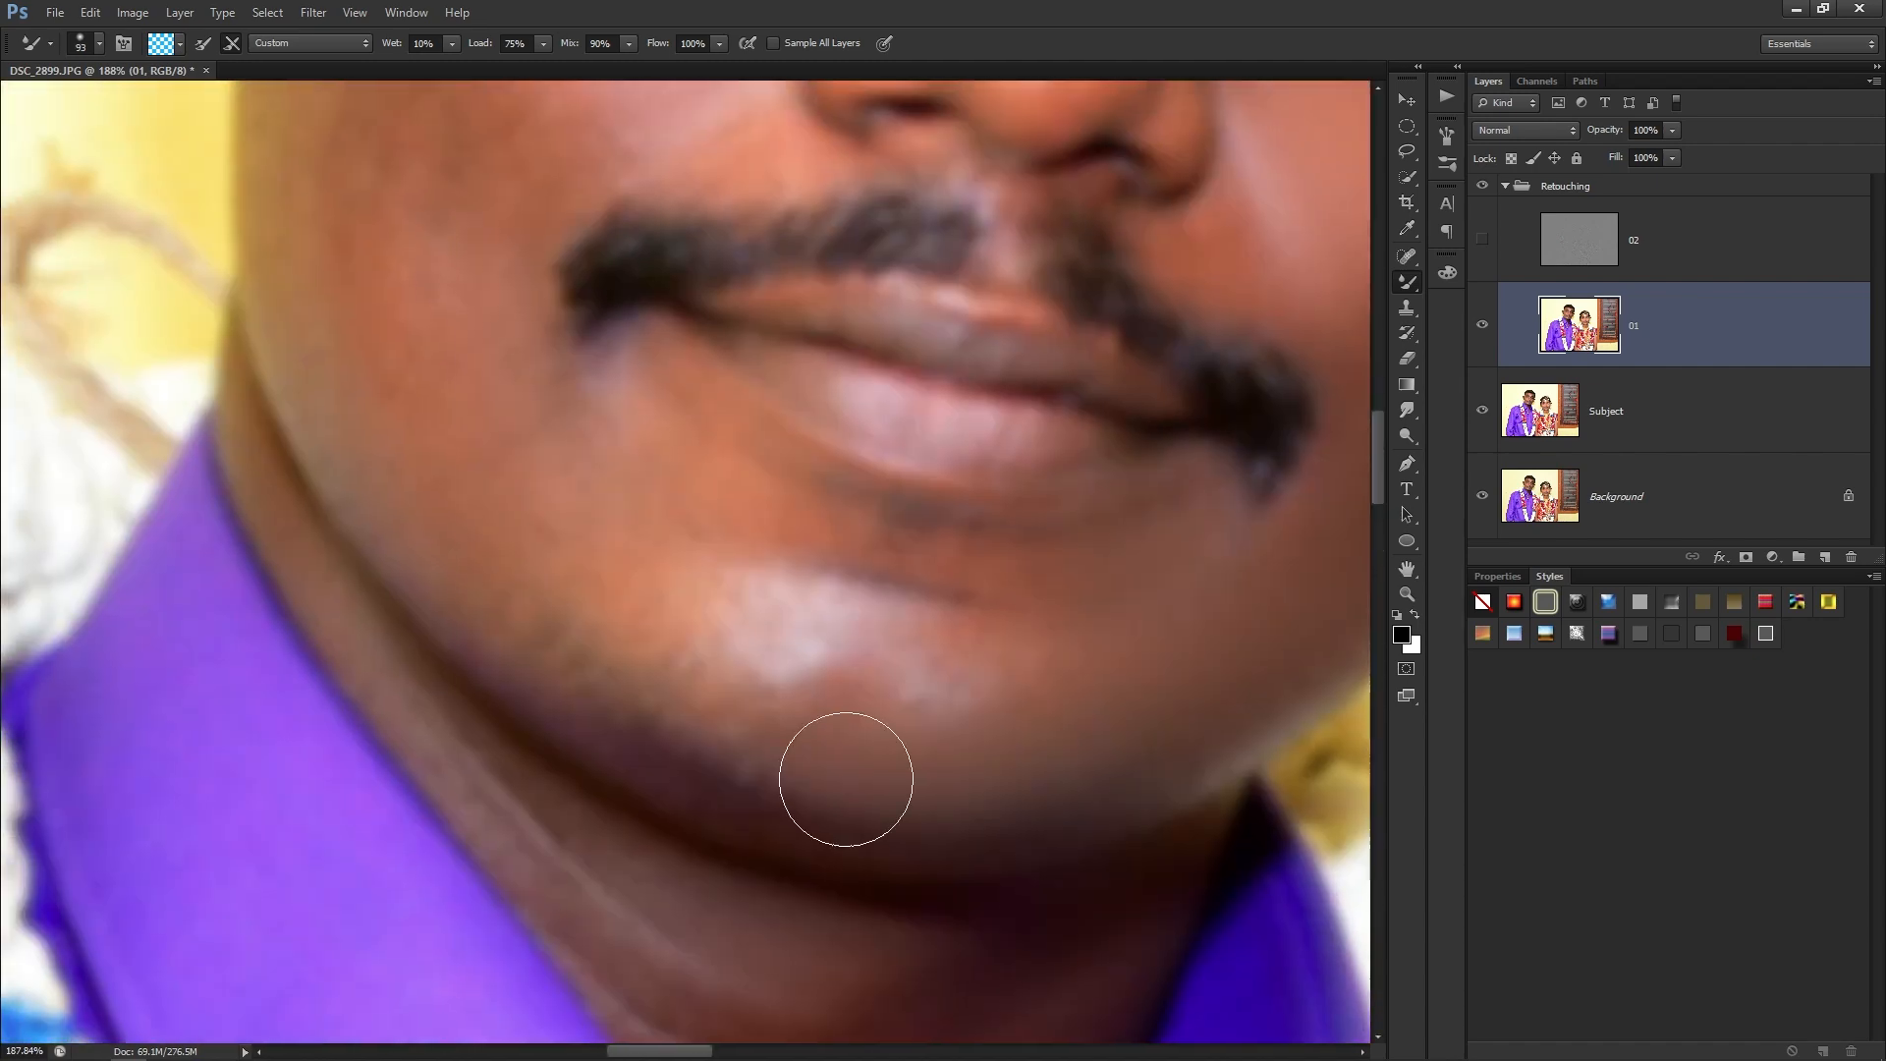
scroll(715, 744, "down", 1)
right_click(661, 871, "alt")
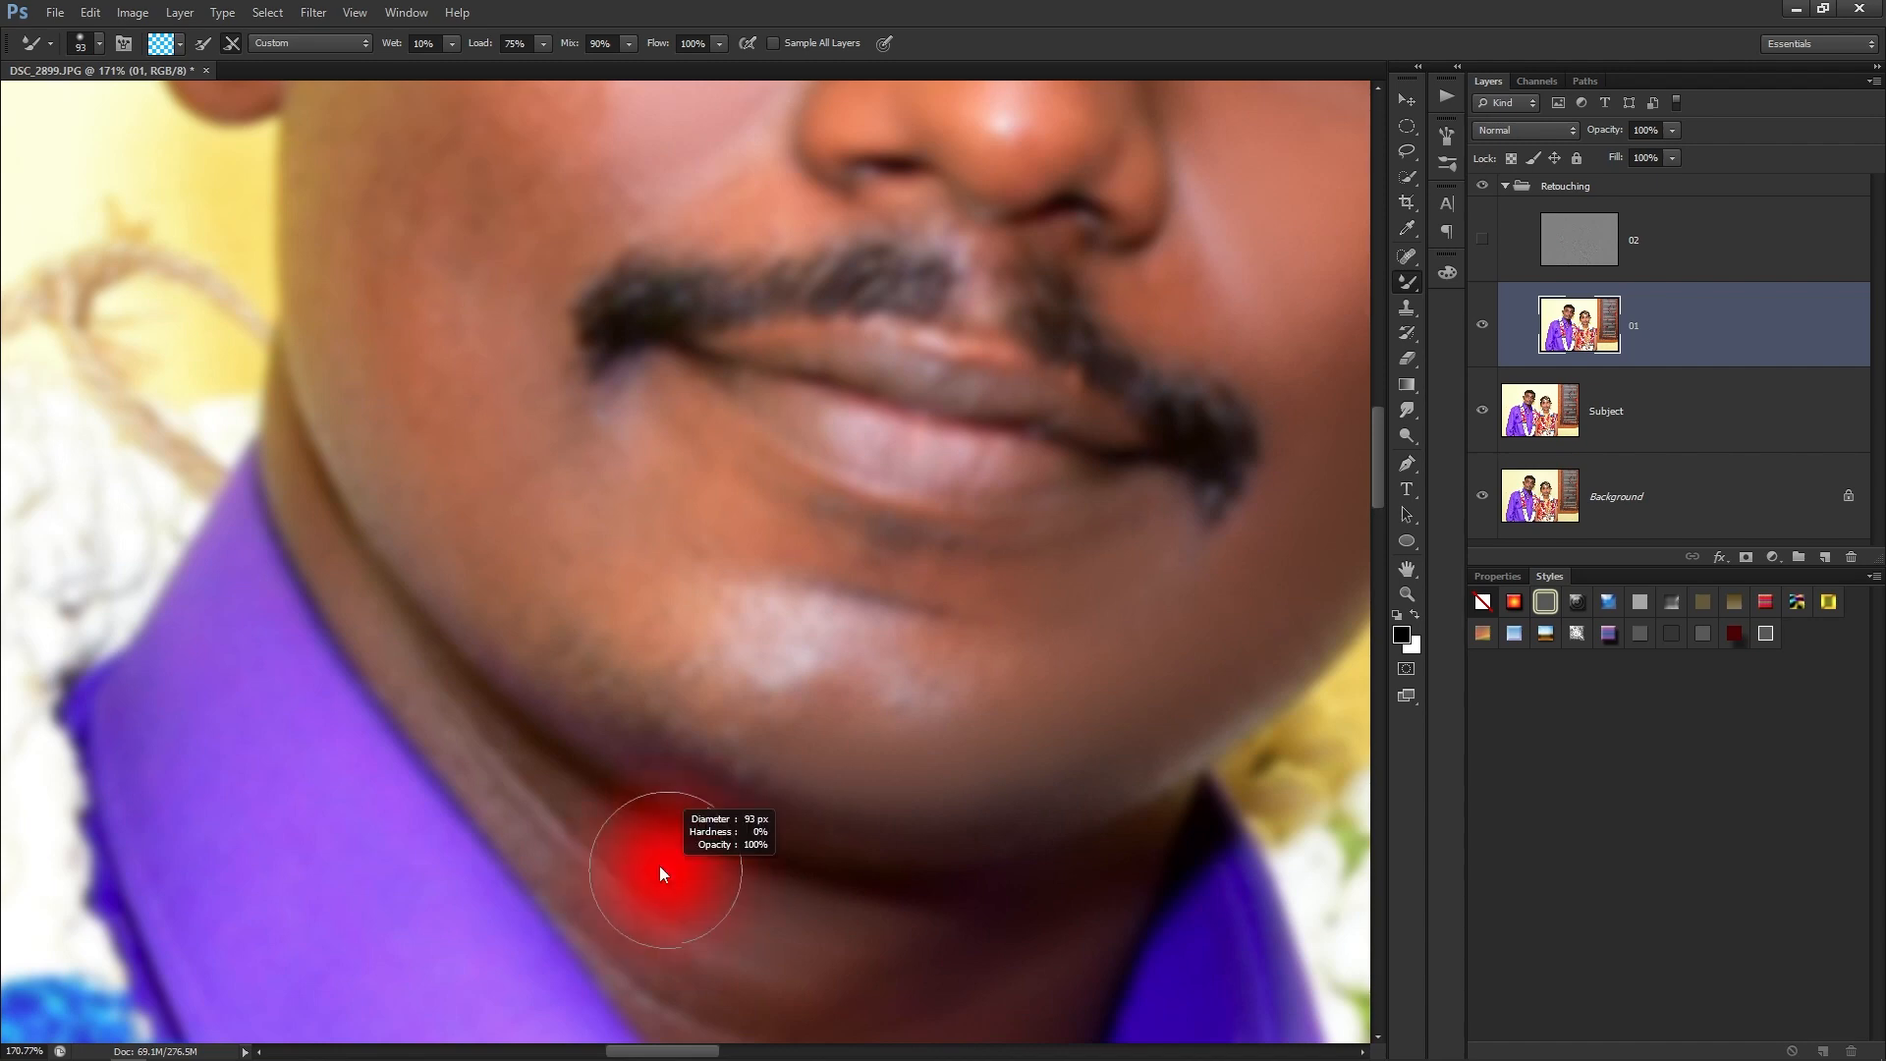
scroll(648, 857, "down", 2)
left_click_drag(703, 906, 617, 678)
left_click_drag(539, 575, 594, 716)
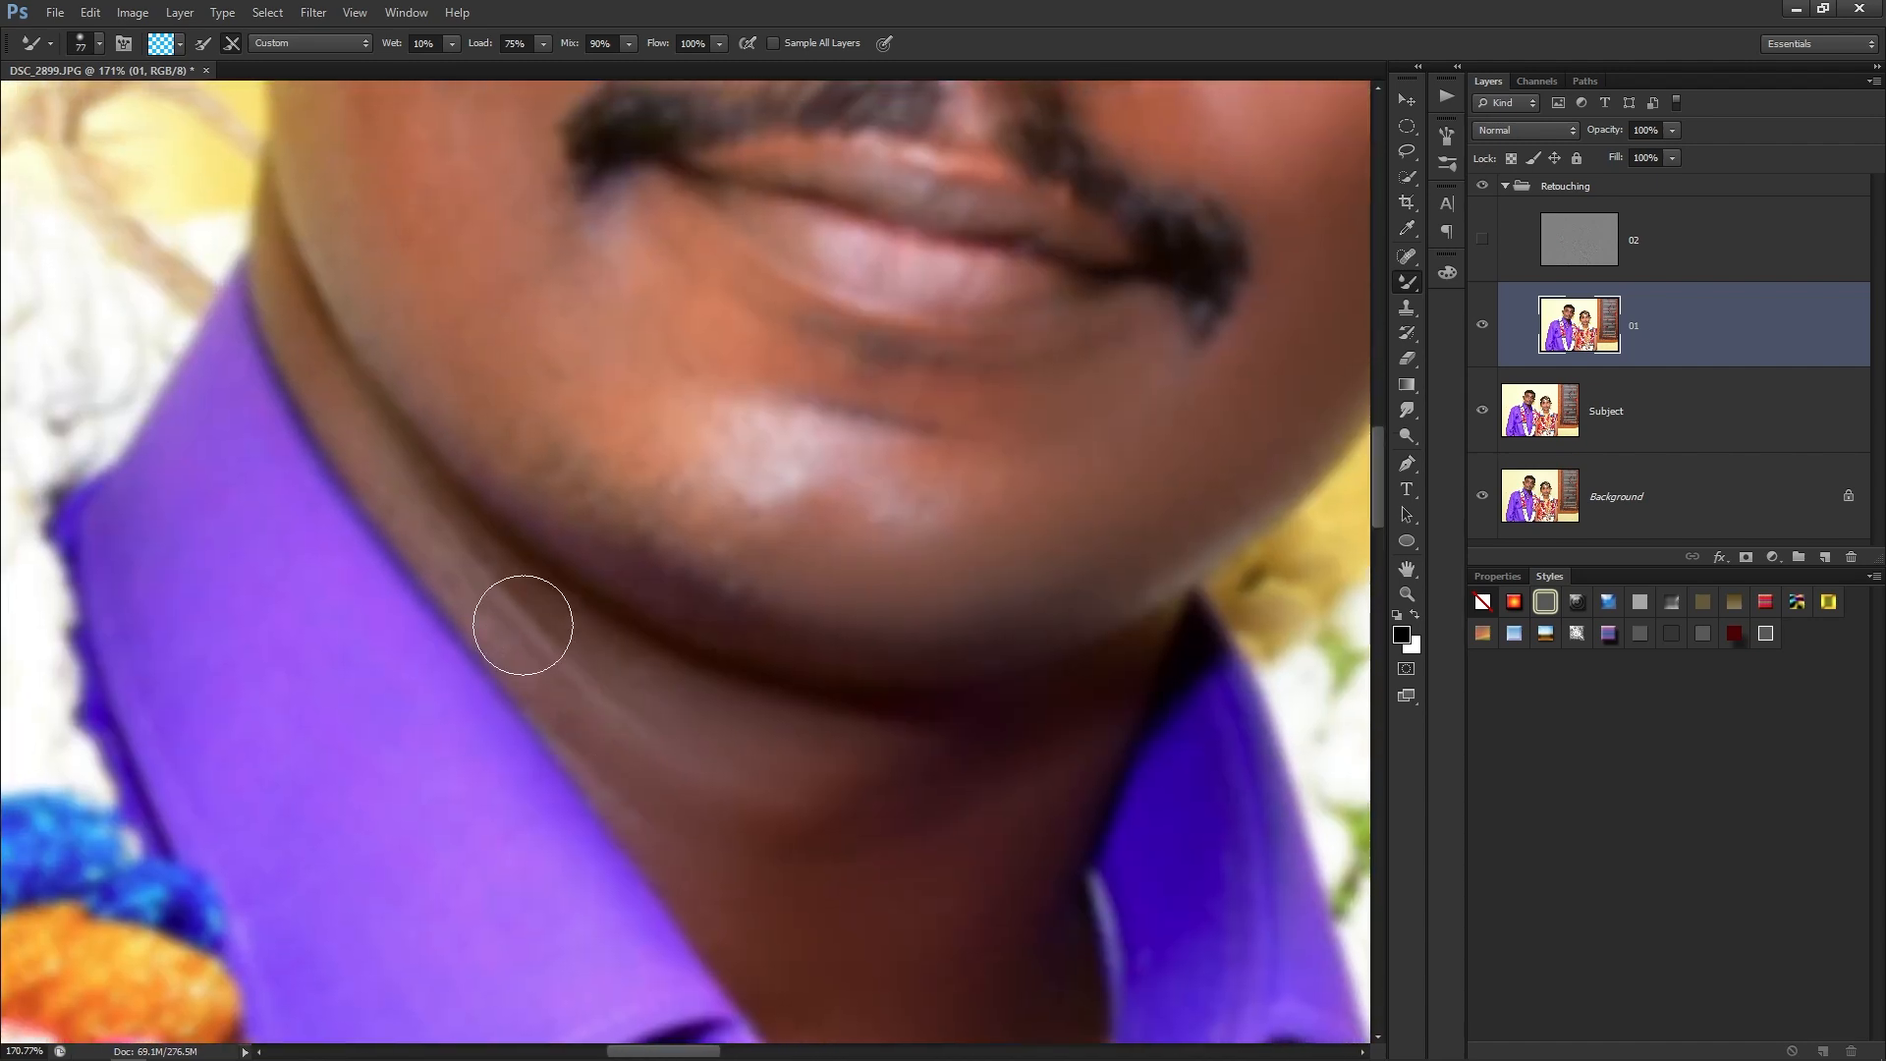
mouse_move(534, 602)
left_mouse_down()
mouse_move(551, 676)
mouse_move(598, 724)
left_mouse_up()
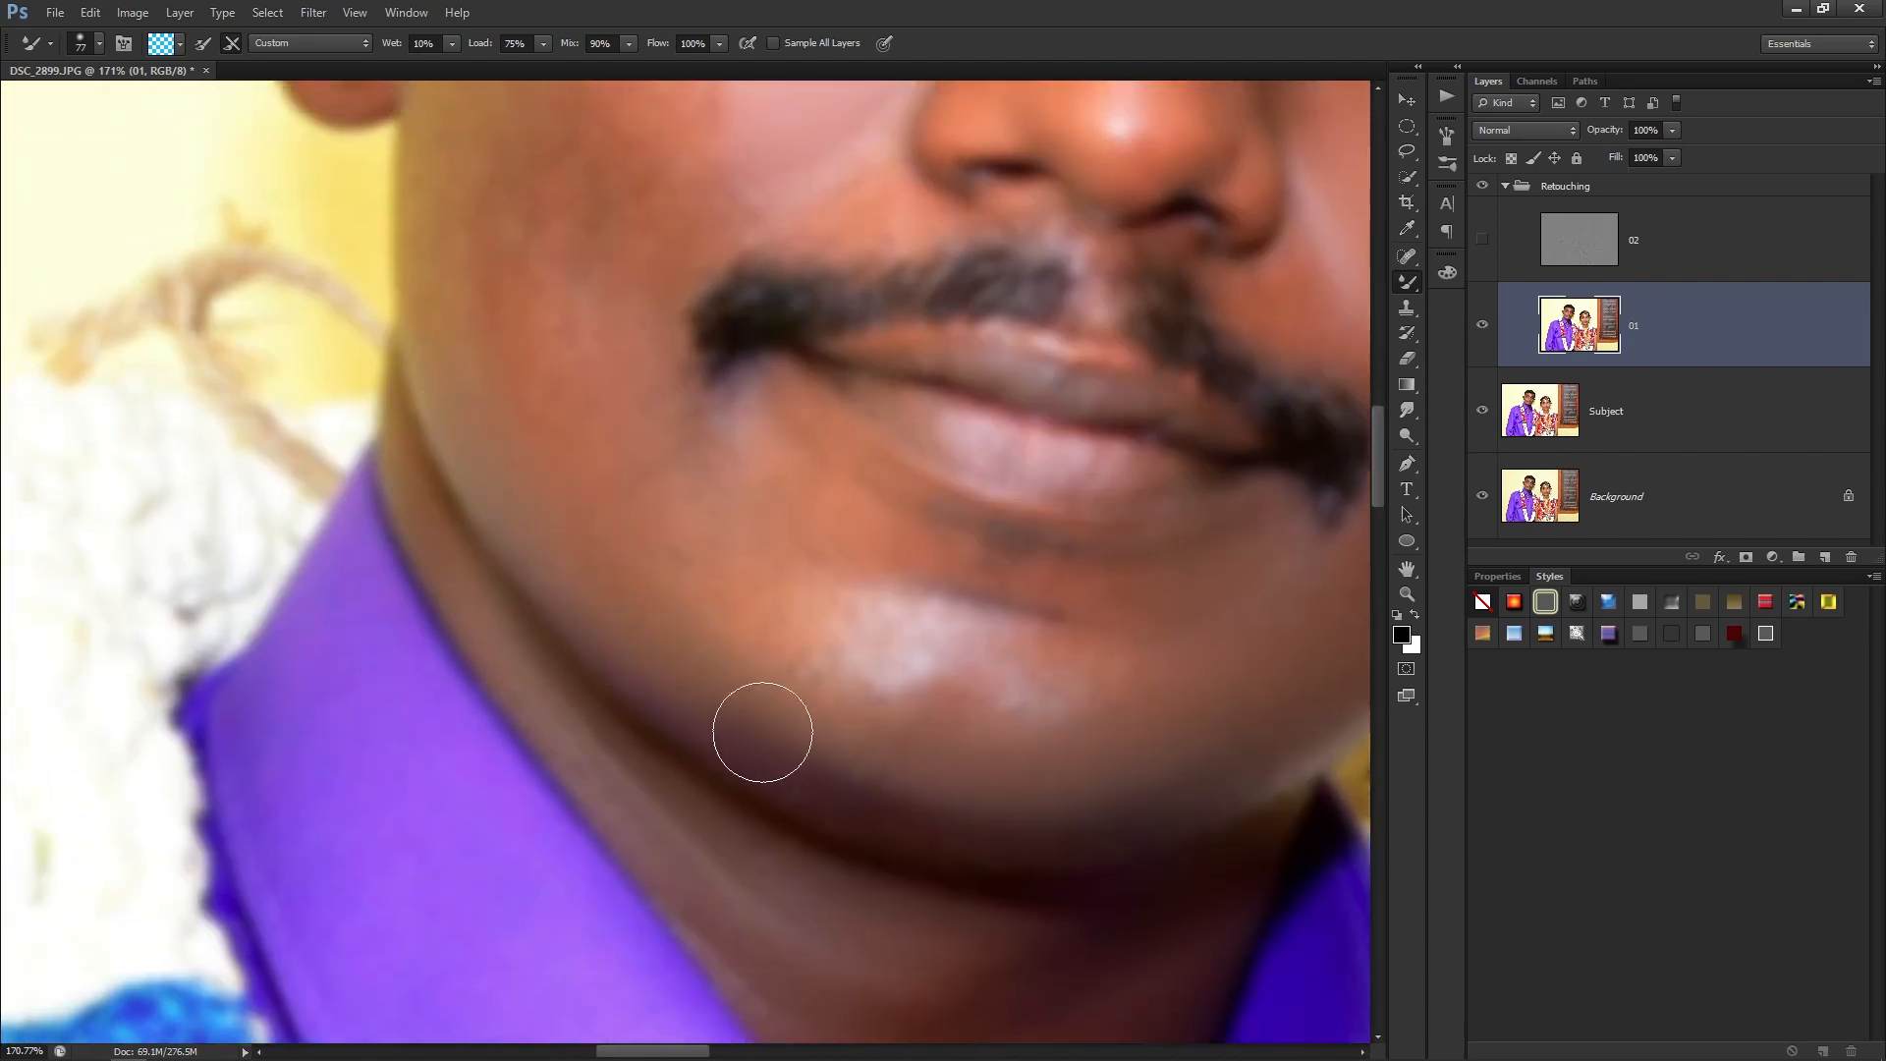
Smooth the patchy highlight on the chin with a brush of about 47 px, then enlarge the brush for the surrounding skin.
mouse_move(944, 722)
left_mouse_down()
mouse_move(867, 770)
mouse_move(846, 716)
mouse_move(930, 717)
left_mouse_up()
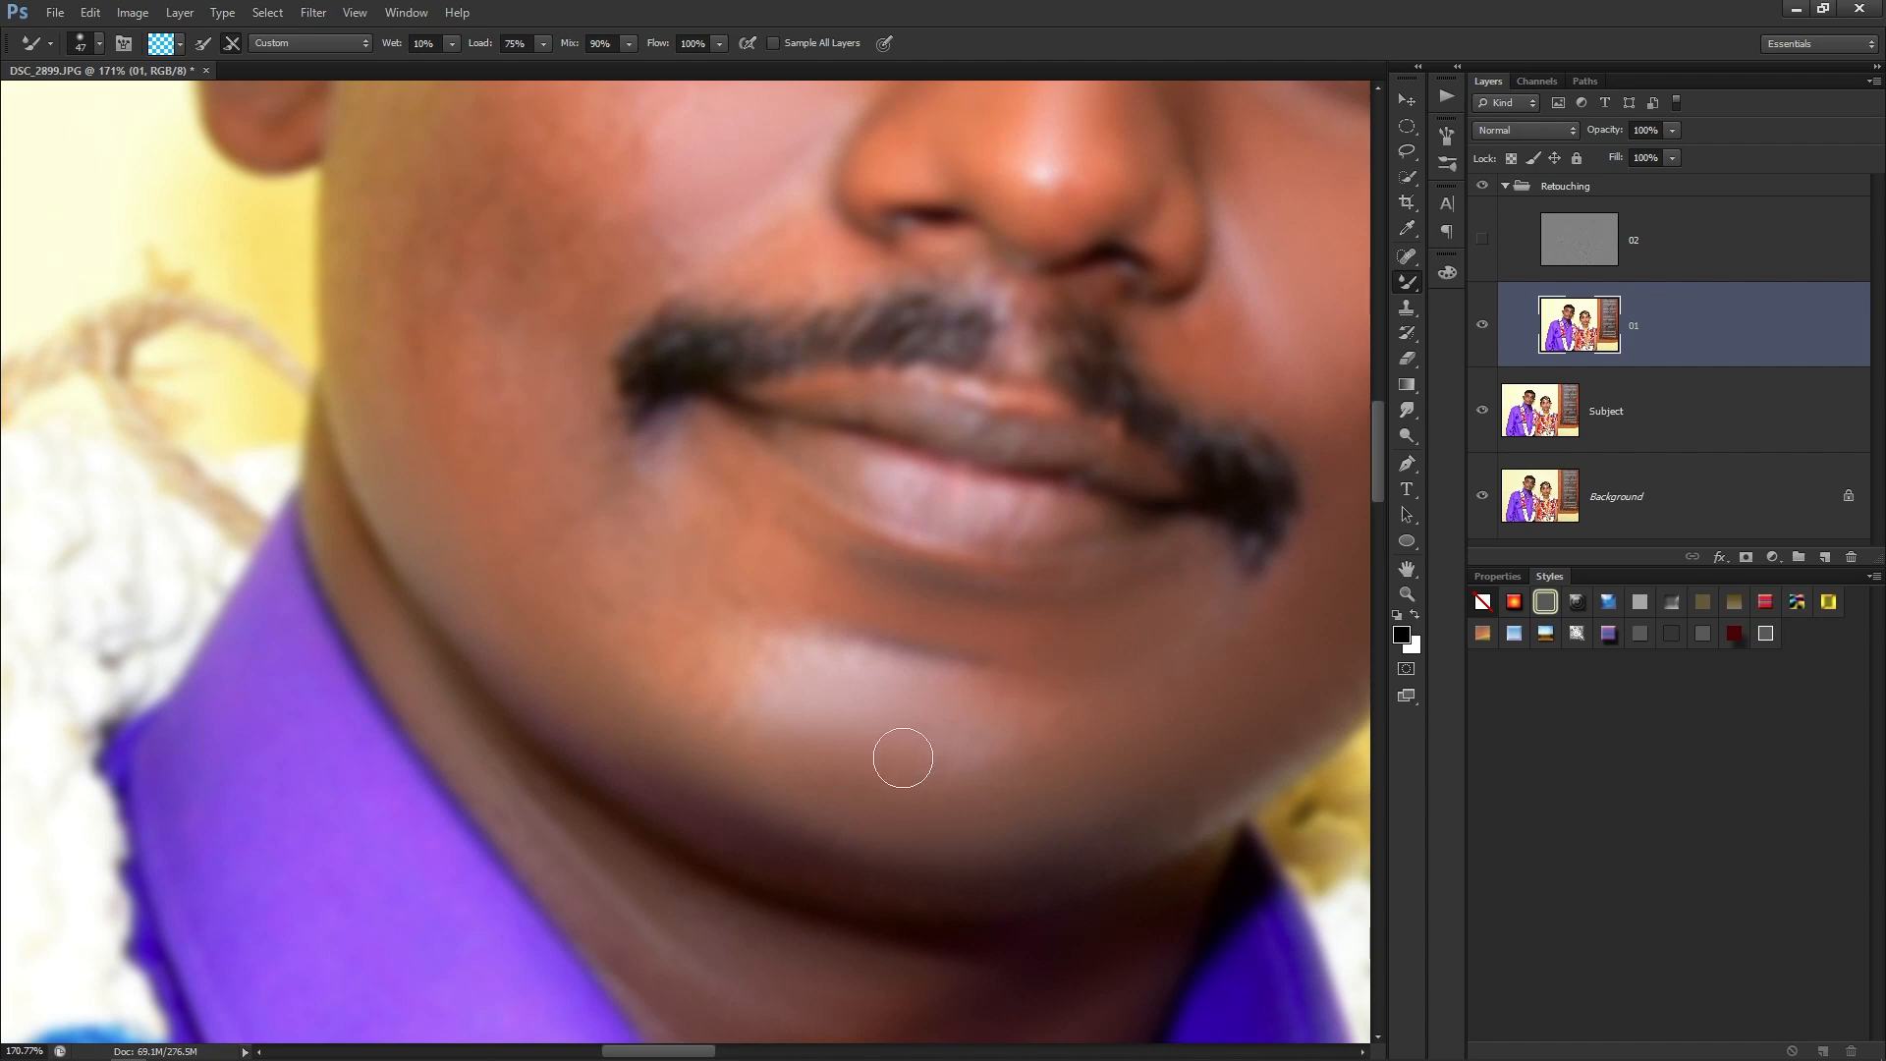
right_click(648, 660, "alt")
mouse_move(763, 678)
left_mouse_down()
mouse_move(706, 639)
mouse_move(702, 682)
mouse_move(772, 654)
mouse_move(778, 602)
mouse_move(854, 688)
mouse_move(810, 665)
left_mouse_up()
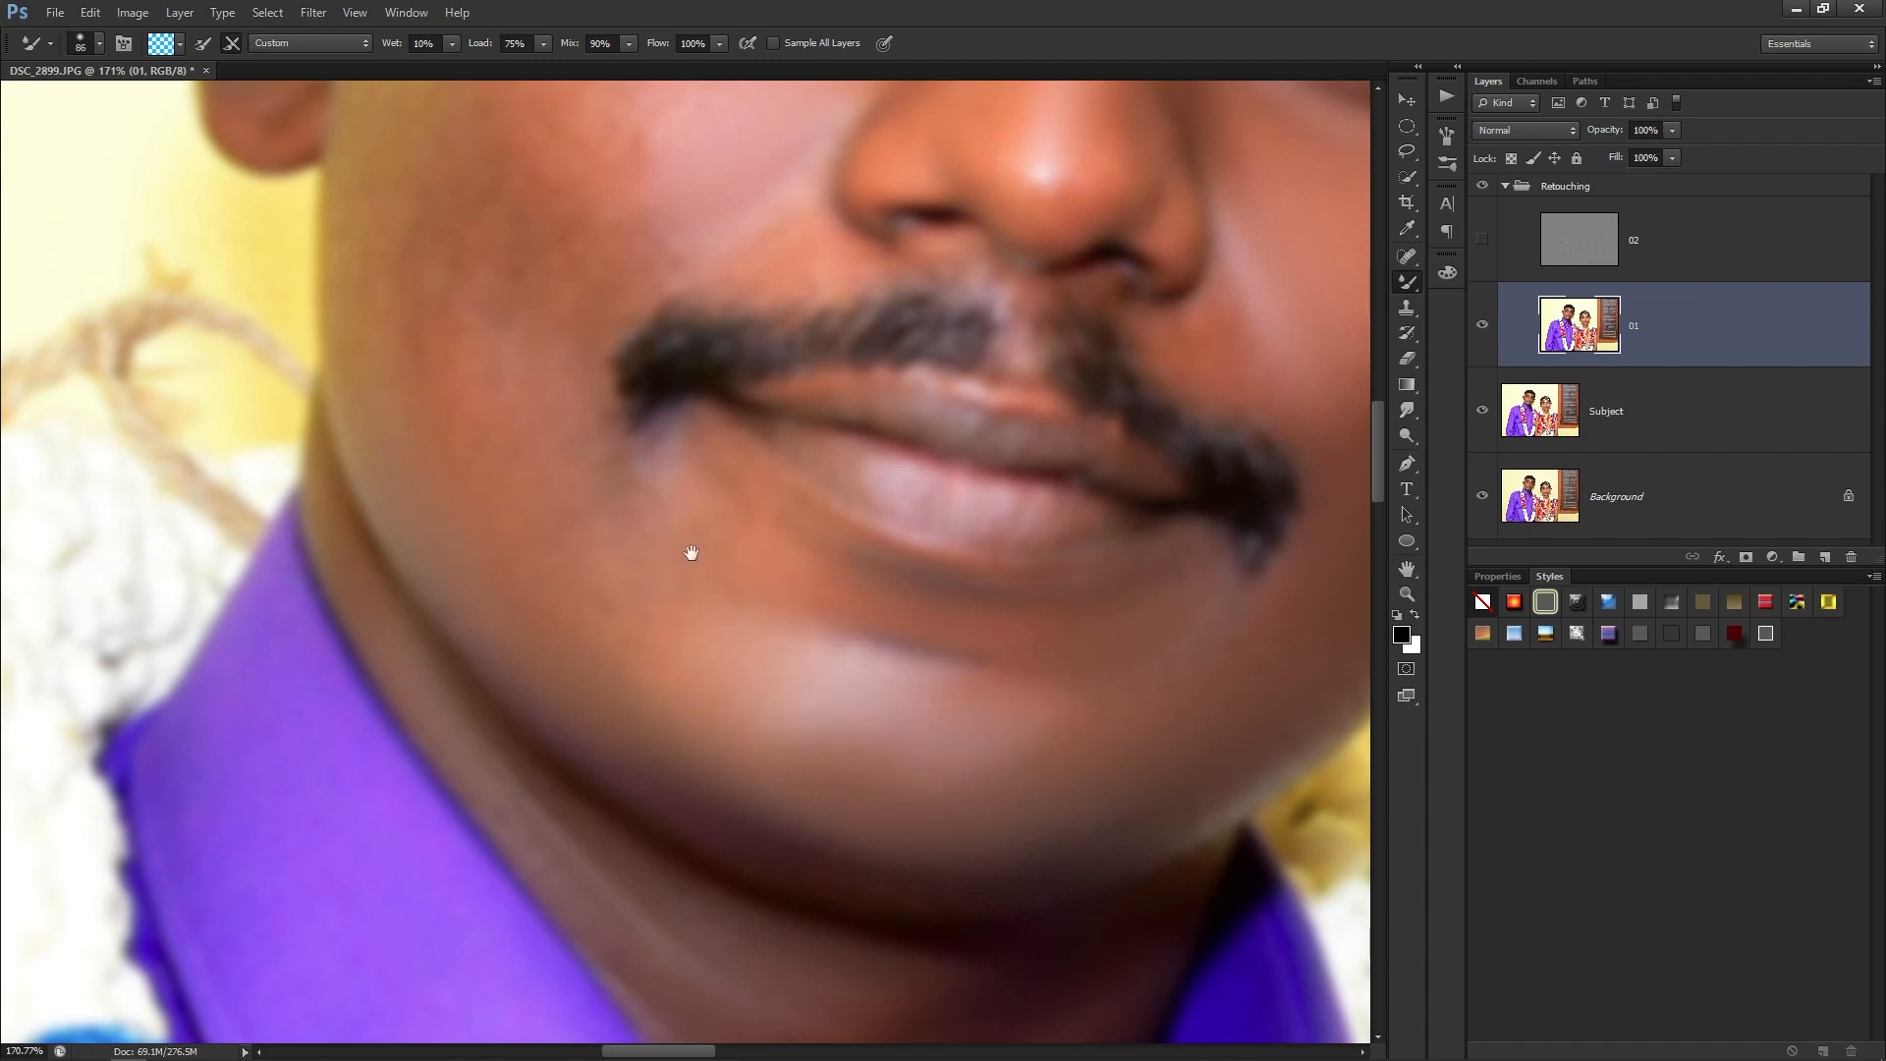
Blend the skin from the mouth corner up over the man's right jaw and cheek to the ear.
mouse_move(690, 553)
left_mouse_down()
mouse_move(765, 694)
mouse_move(841, 716)
mouse_move(644, 672)
left_mouse_up()
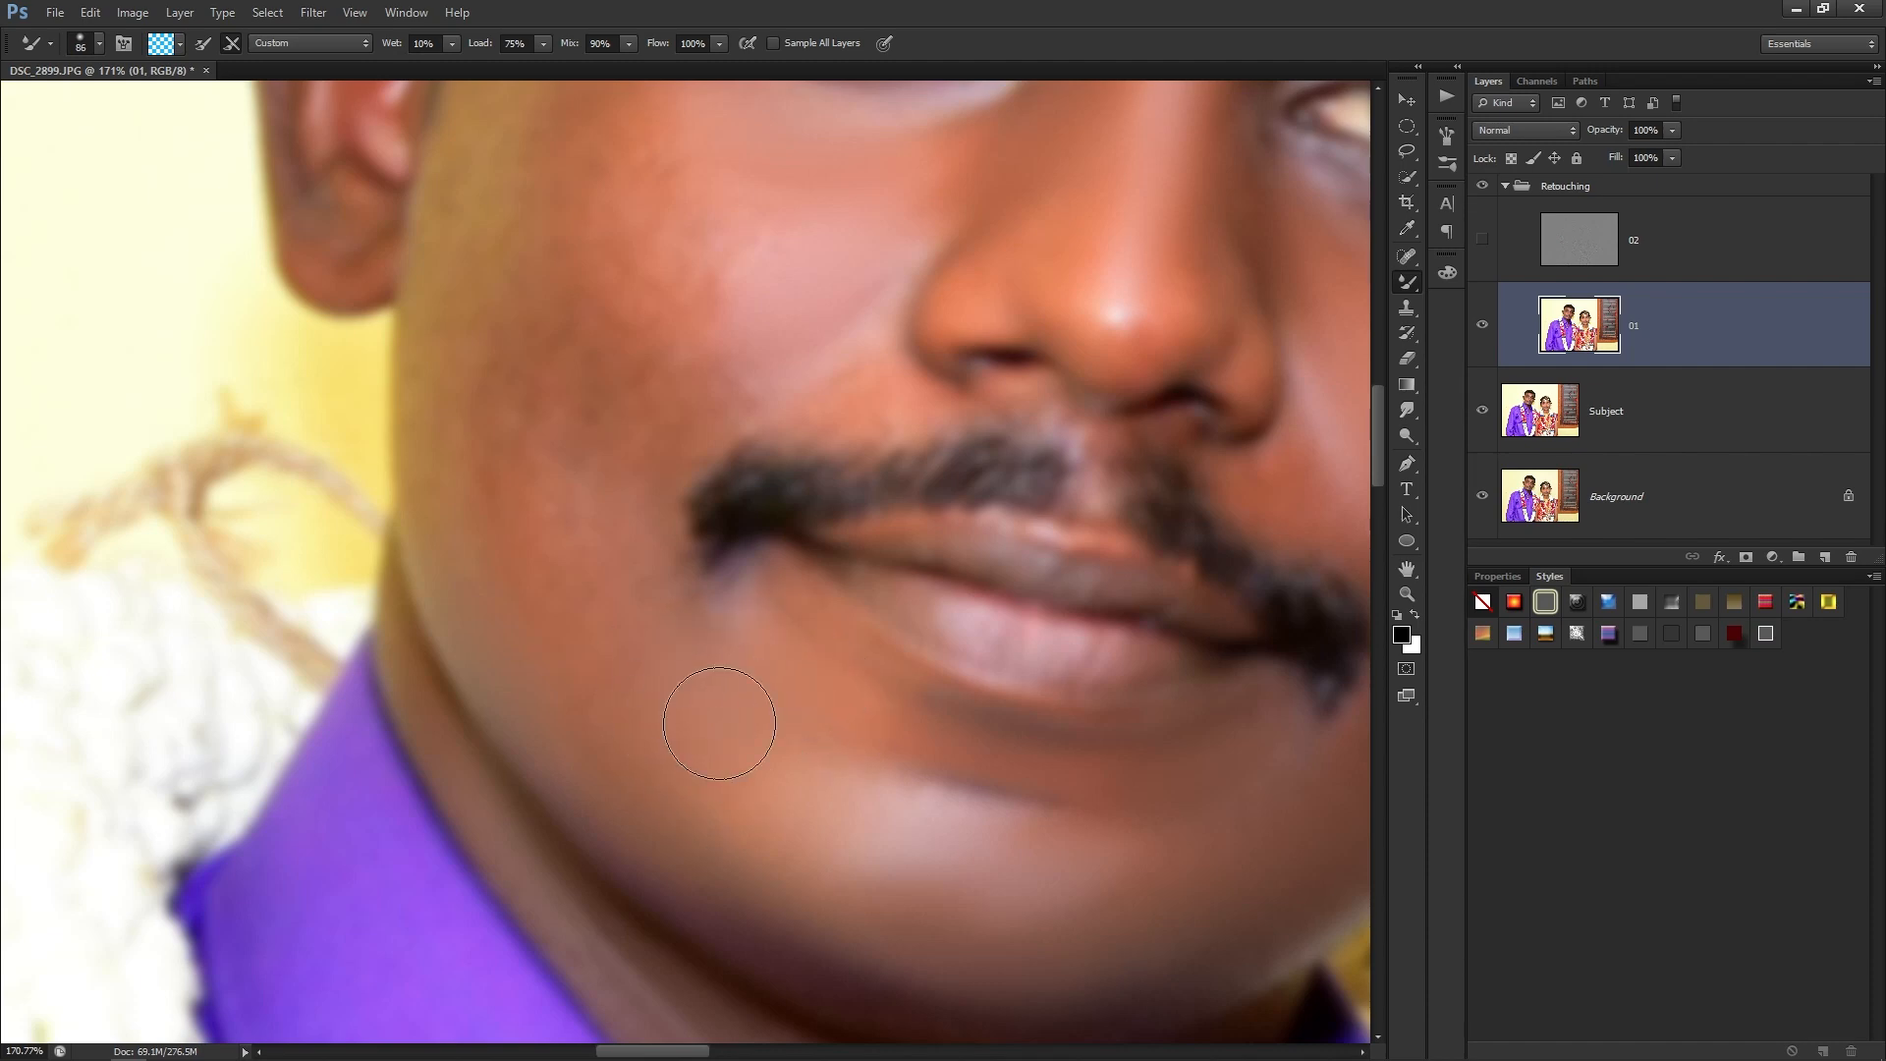
left_click_drag(598, 553, 685, 810)
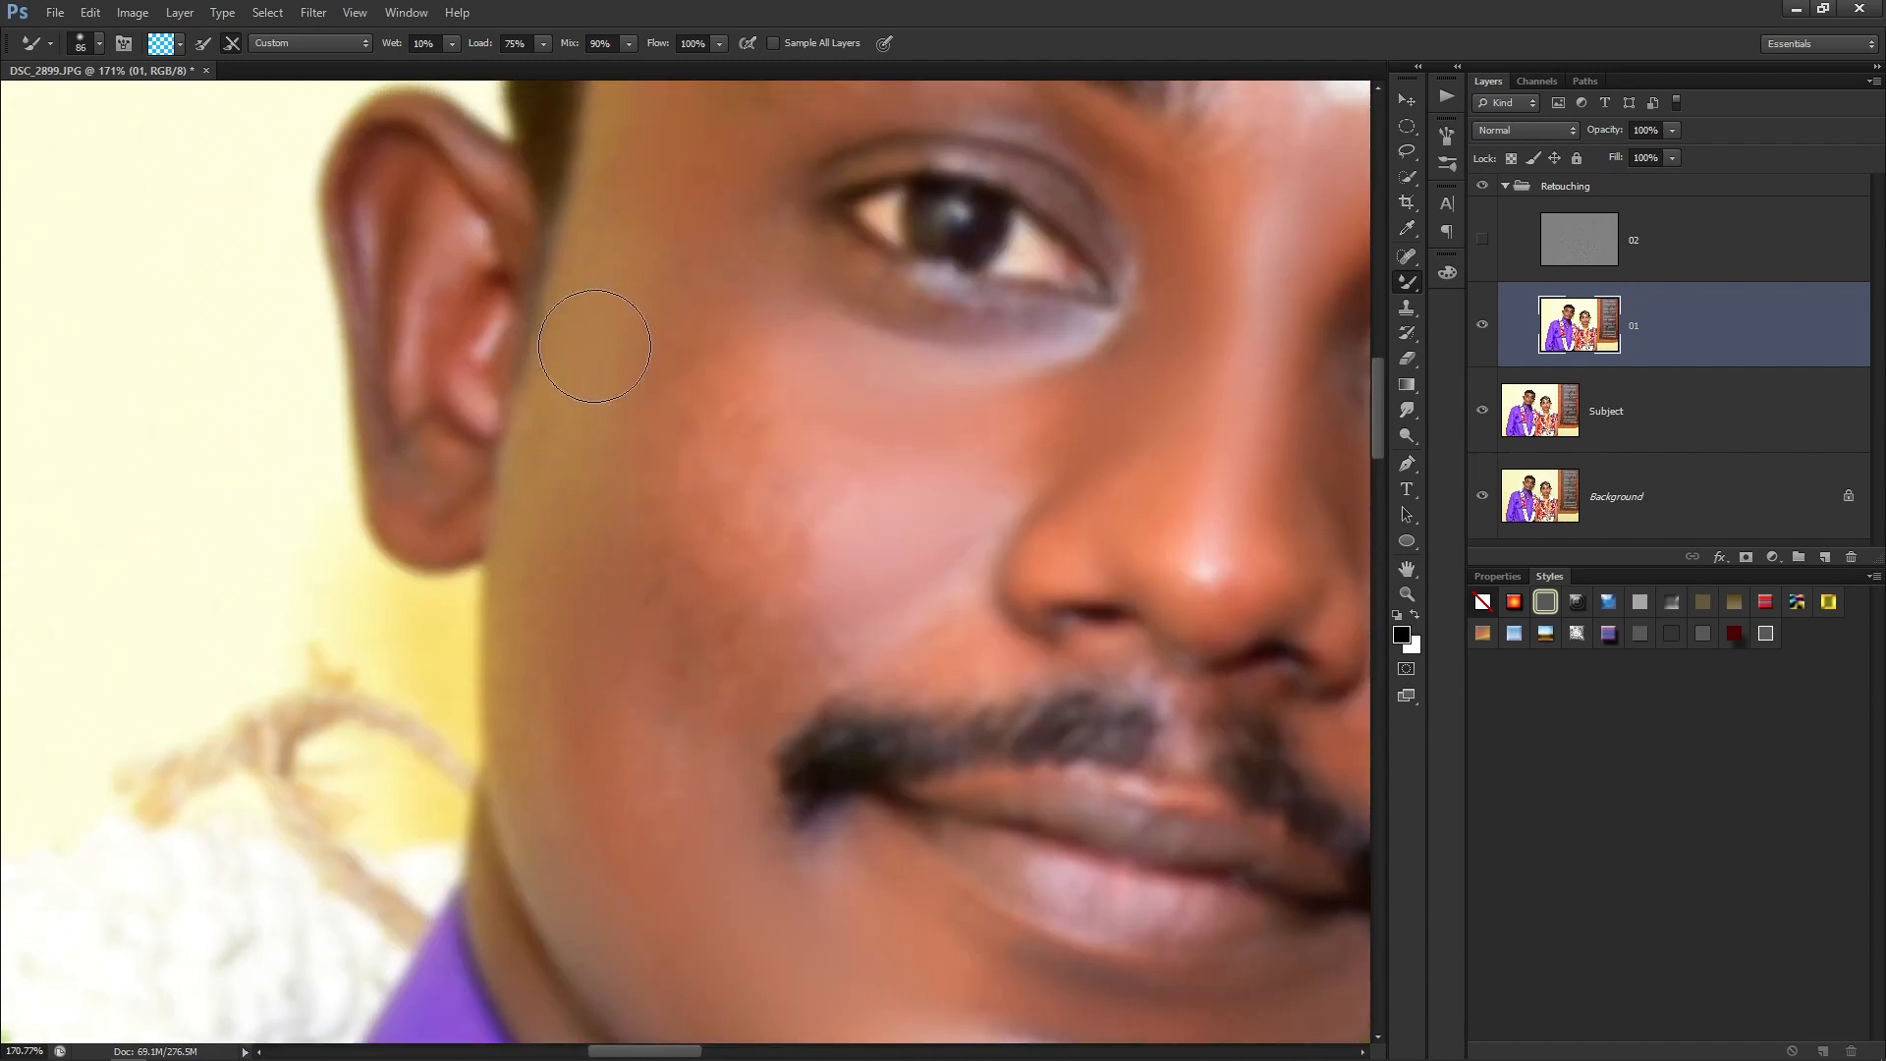
mouse_move(732, 395)
left_mouse_down()
mouse_move(826, 499)
mouse_move(944, 482)
mouse_move(838, 485)
mouse_move(795, 513)
mouse_move(901, 436)
mouse_move(848, 430)
mouse_move(926, 404)
left_mouse_up()
Smooth the skin around the man's right eye, below it and on the upper lid, reducing the brush to about 55 px.
right_click(842, 371, "alt")
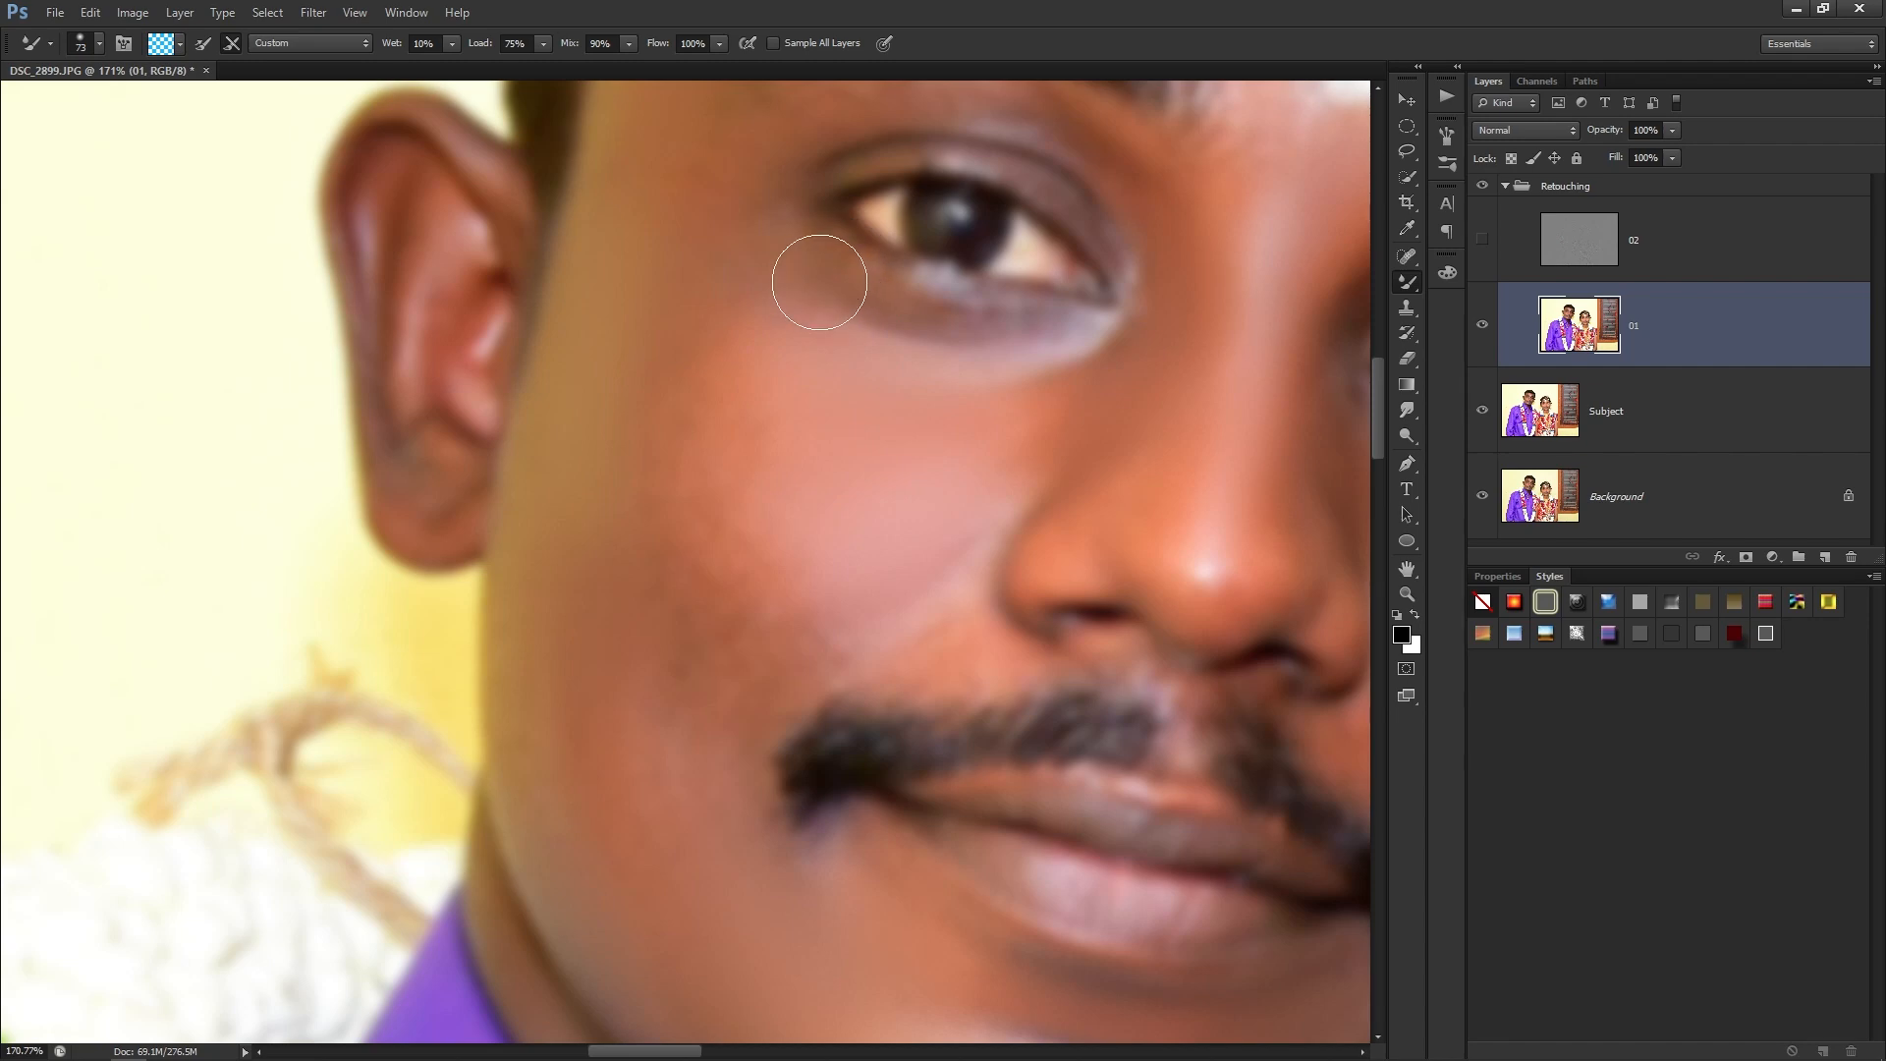
right_click(806, 273, "alt")
mouse_move(870, 334)
left_mouse_down()
mouse_move(1078, 352)
mouse_move(898, 550)
left_mouse_up()
key("space")
right_click(851, 278, "alt")
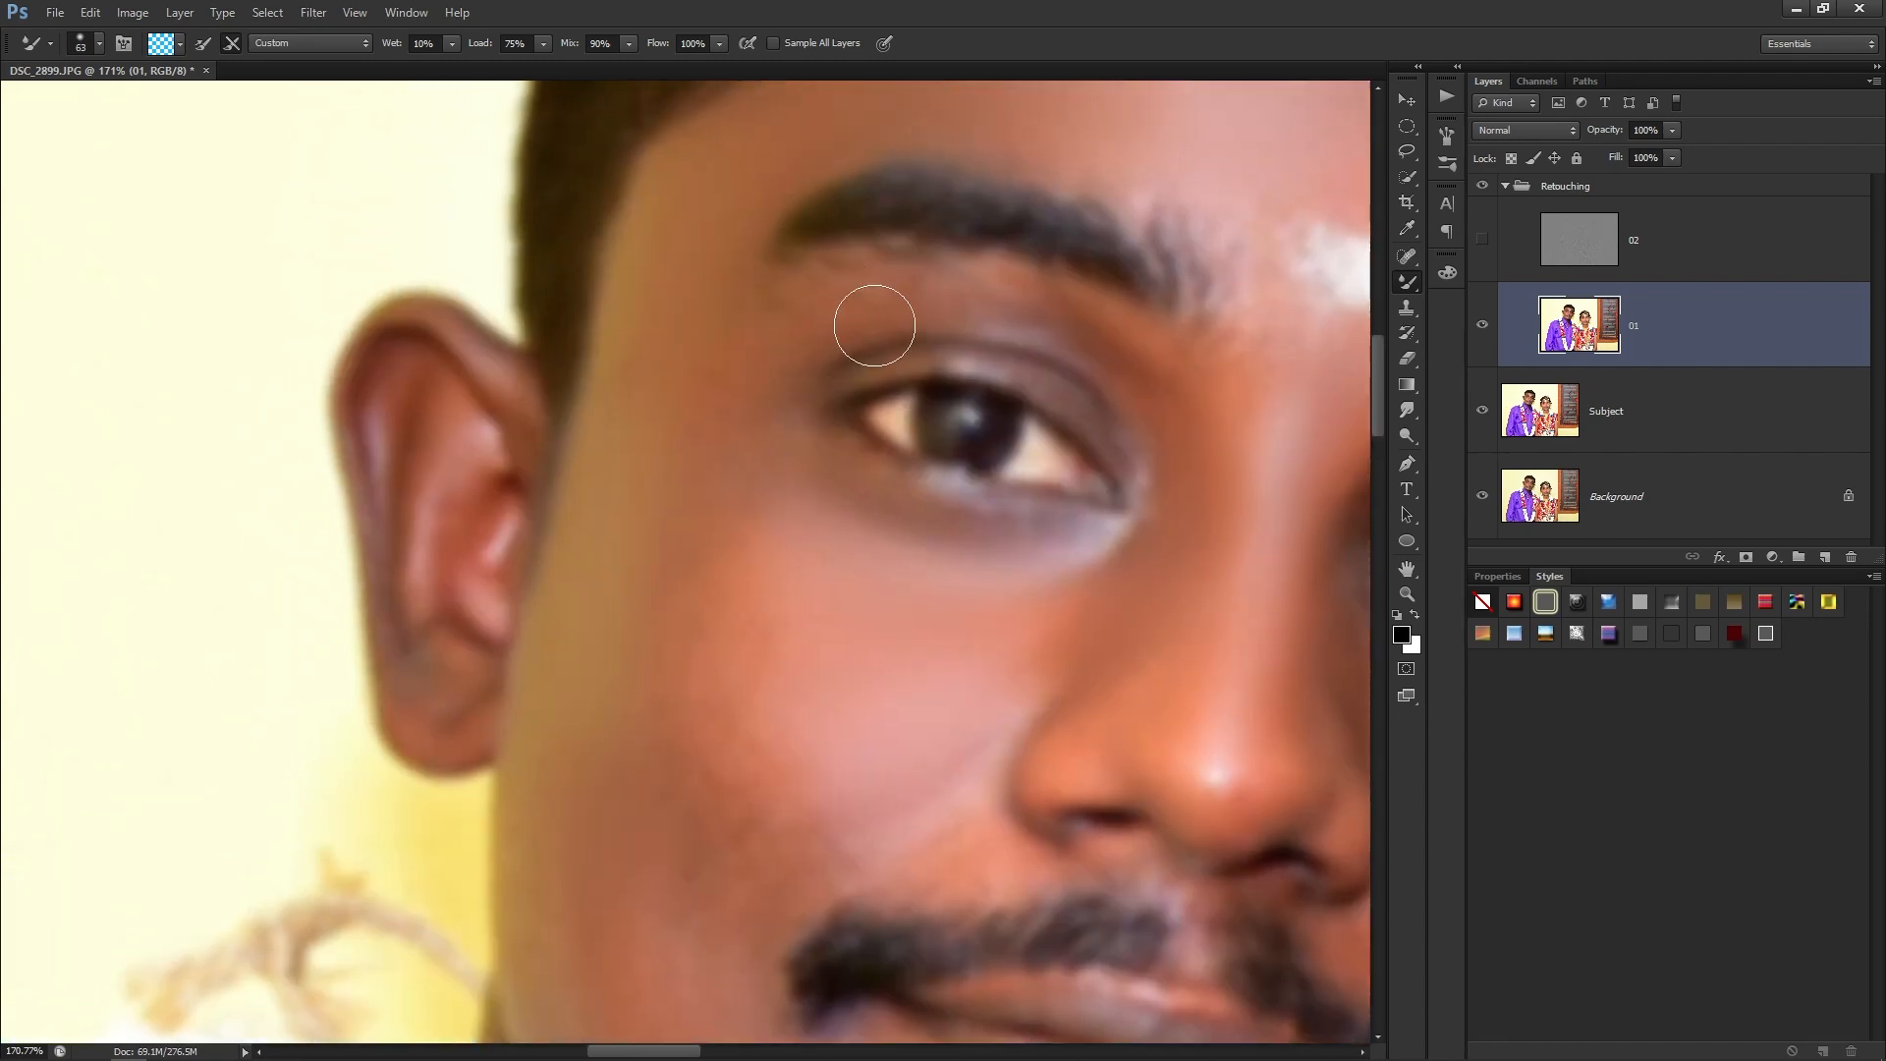
right_click(874, 325, "alt")
right_click(976, 305, "alt")
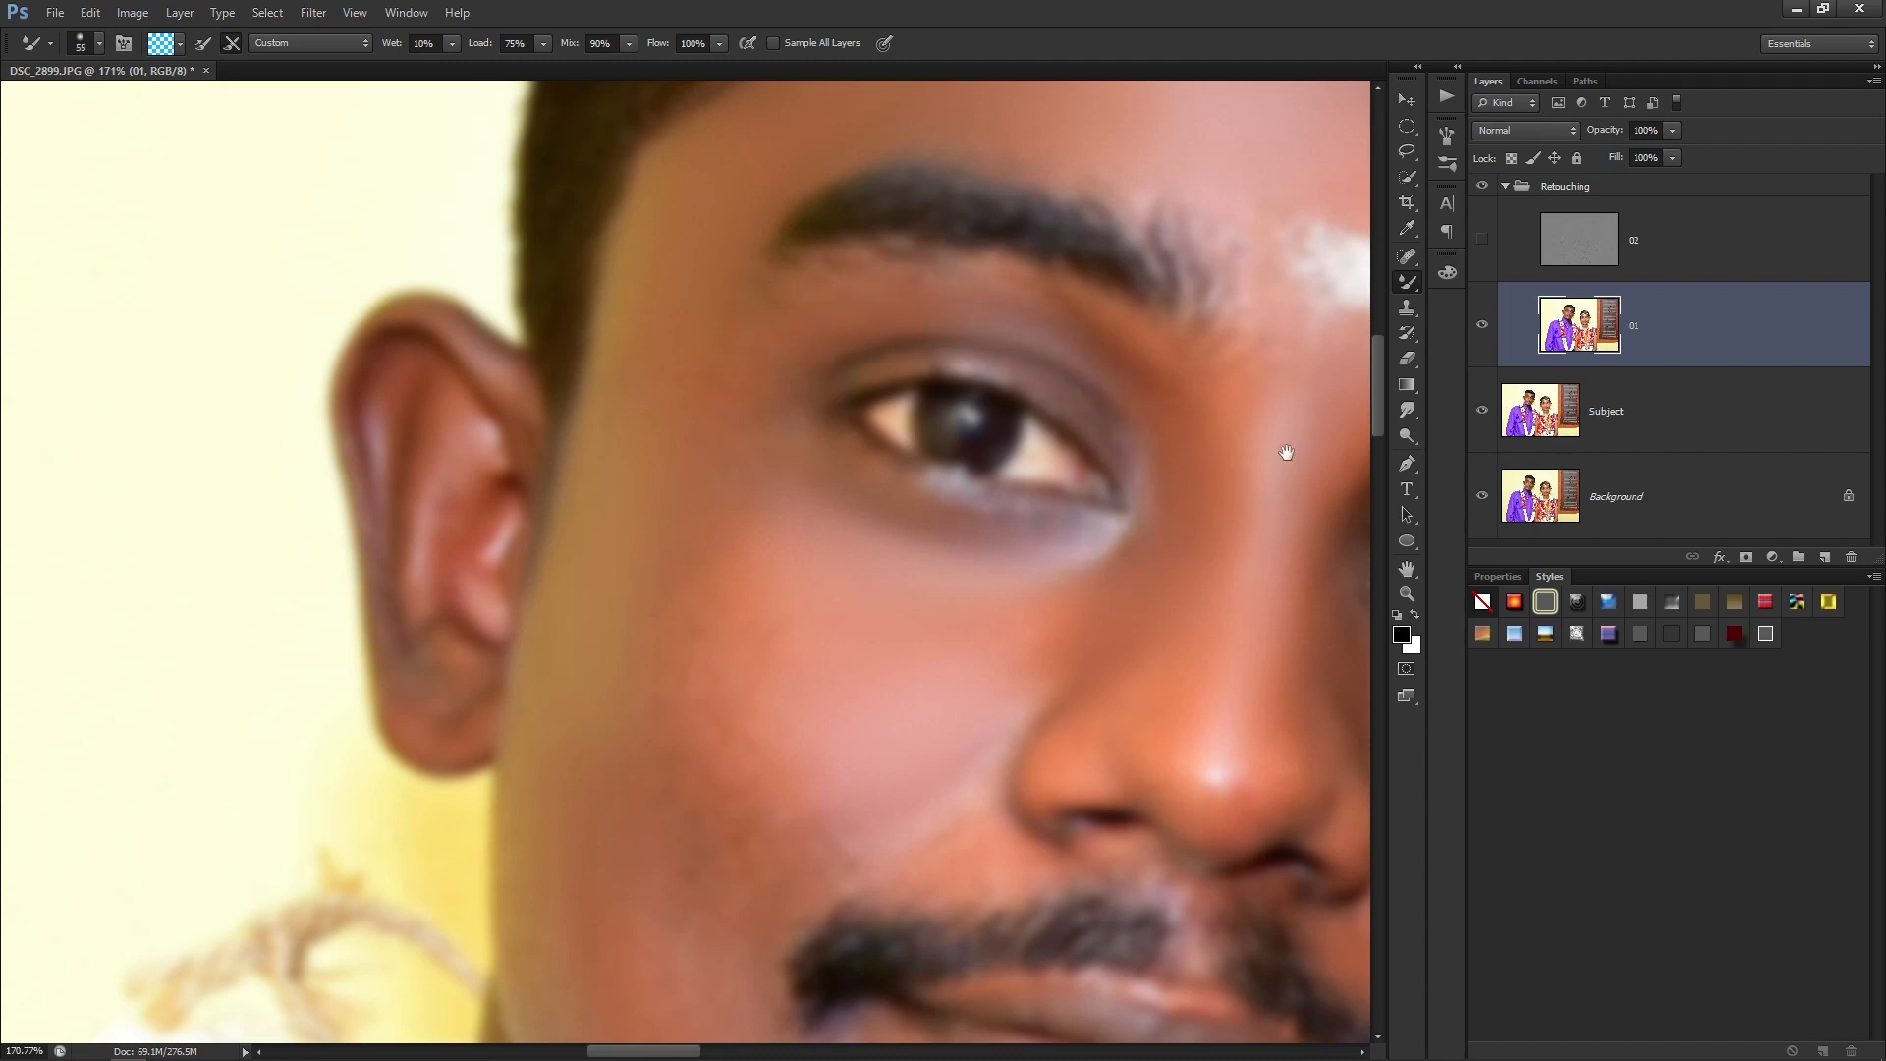
left_click_drag(1286, 452, 922, 426)
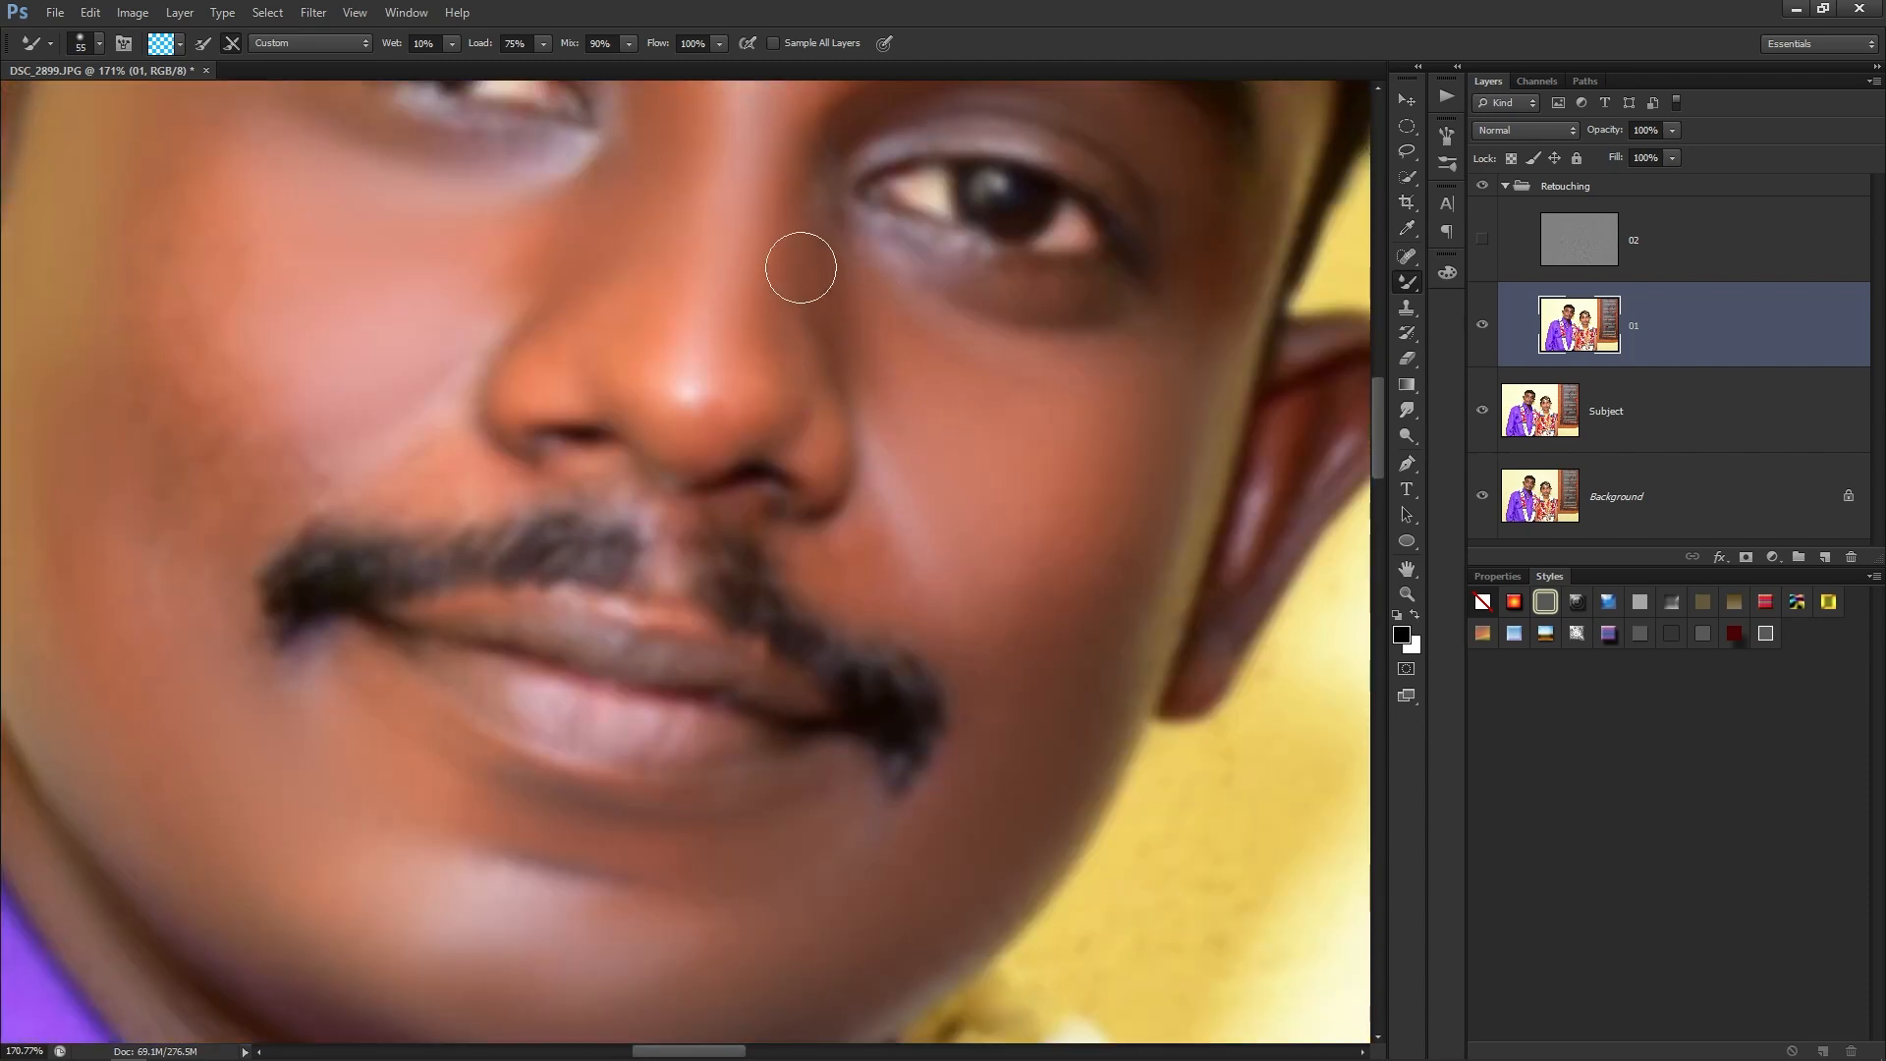
Blend the skin of the man's right cheek and jaw with an enlarged brush, and reduce it to 41 px near the mustache and upper lip.
left_click_drag(612, 444, 1046, 464)
left_click_drag(535, 484, 572, 491)
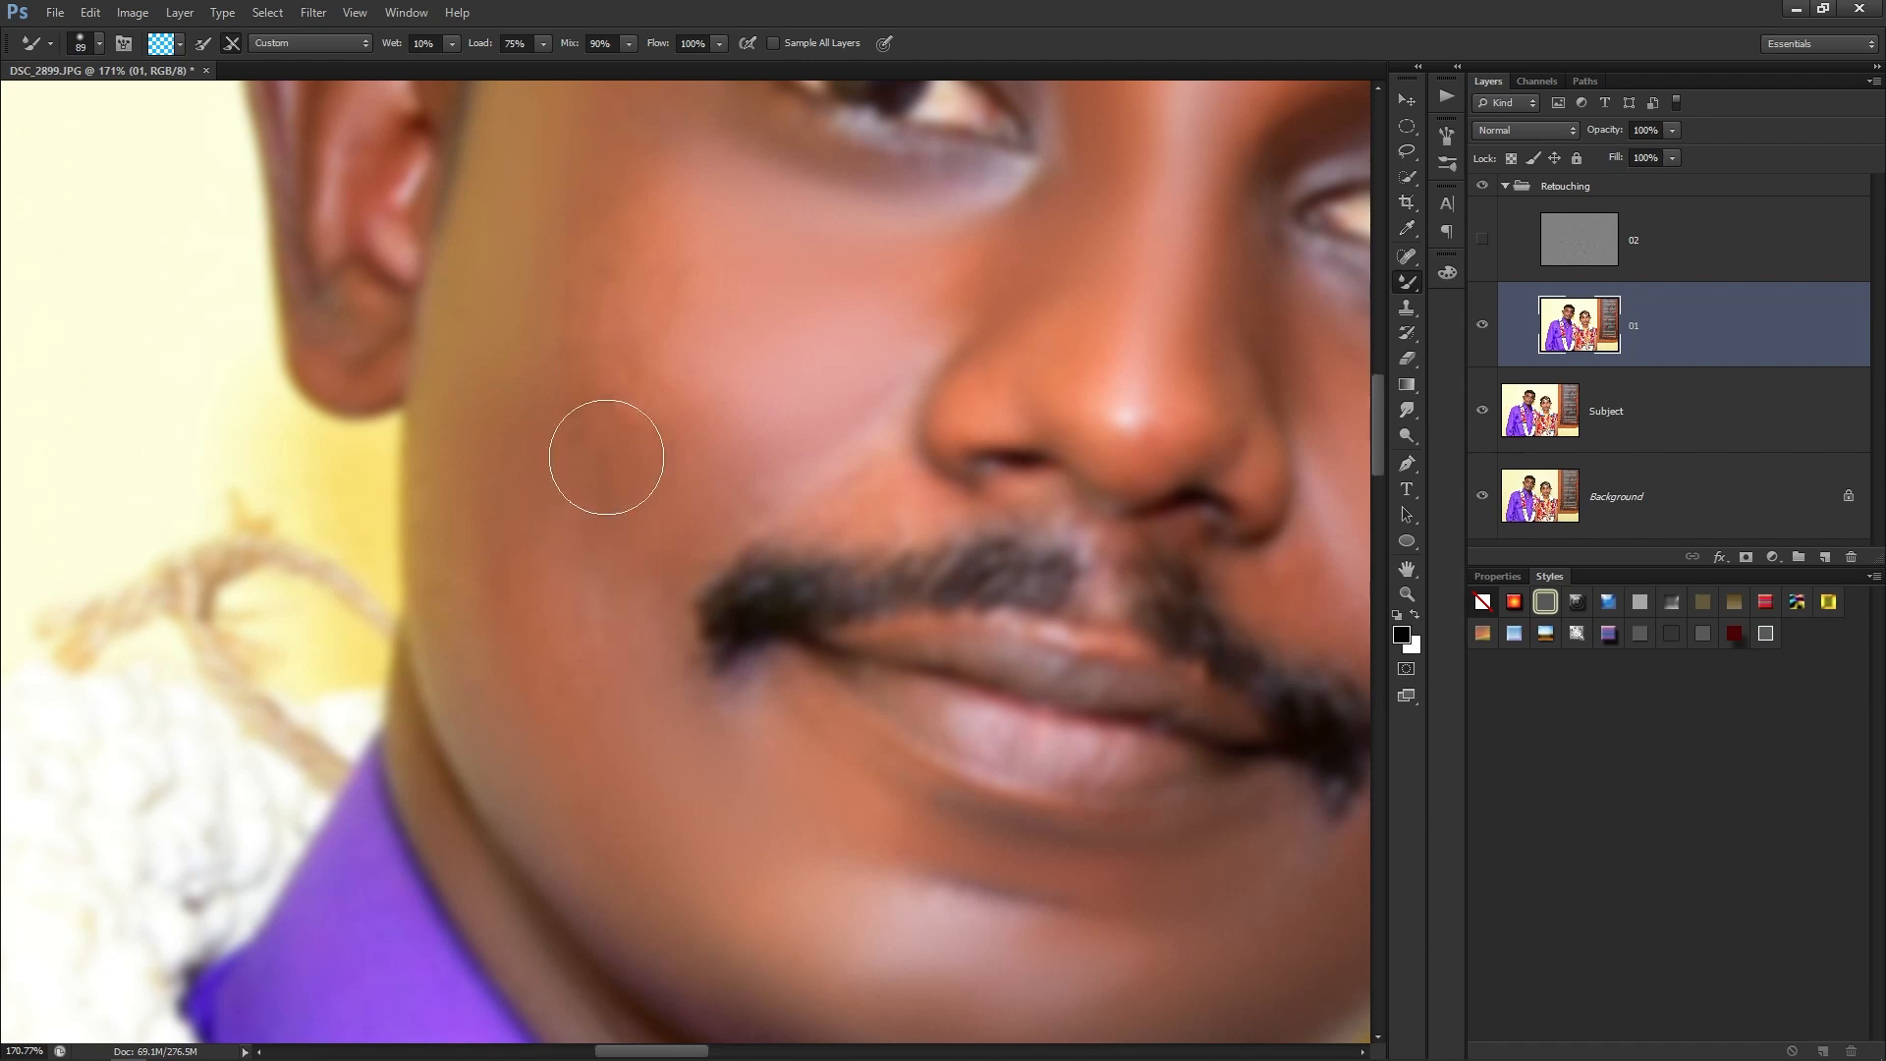
mouse_move(574, 321)
left_mouse_down()
mouse_move(603, 496)
mouse_move(649, 481)
mouse_move(644, 417)
left_mouse_up()
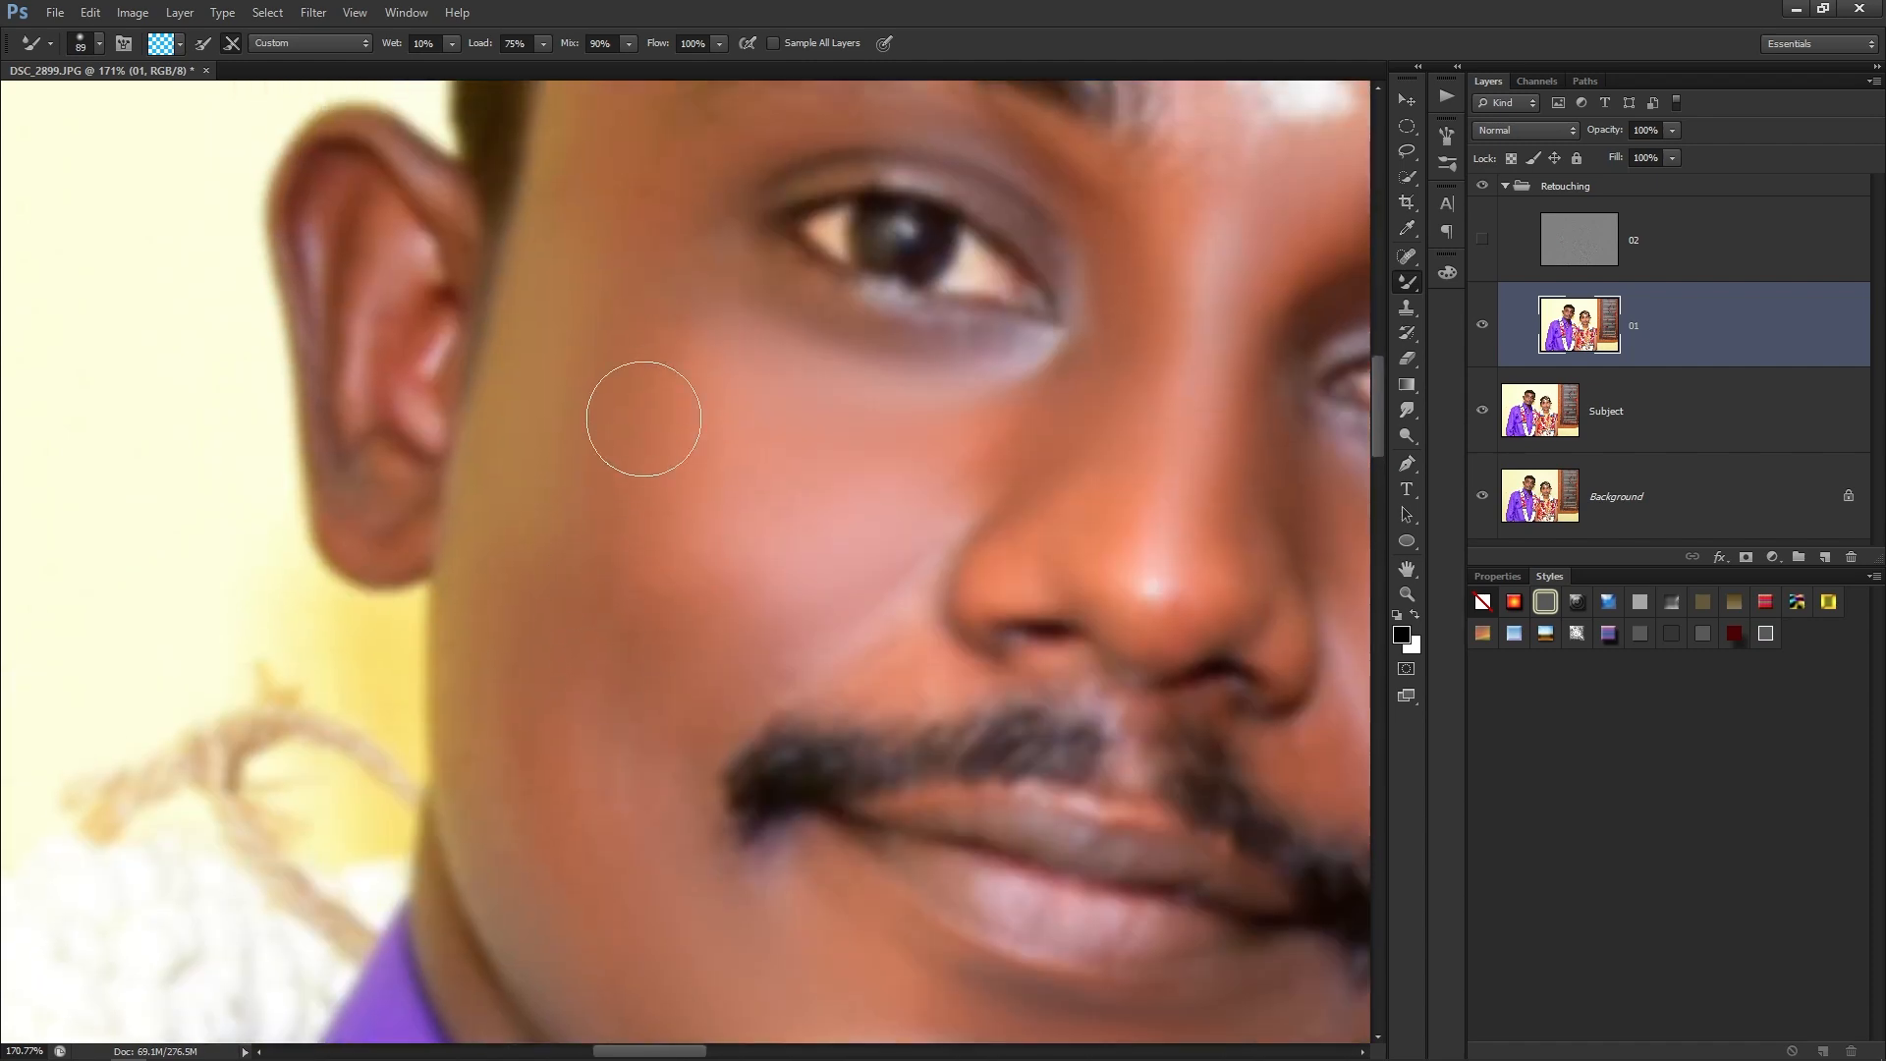
left_click_drag(557, 735, 549, 569)
left_click_drag(787, 740, 563, 621)
scroll(670, 397, "up", 1)
mouse_move(666, 416)
left_mouse_down()
mouse_move(640, 409)
mouse_move(681, 395)
left_mouse_up()
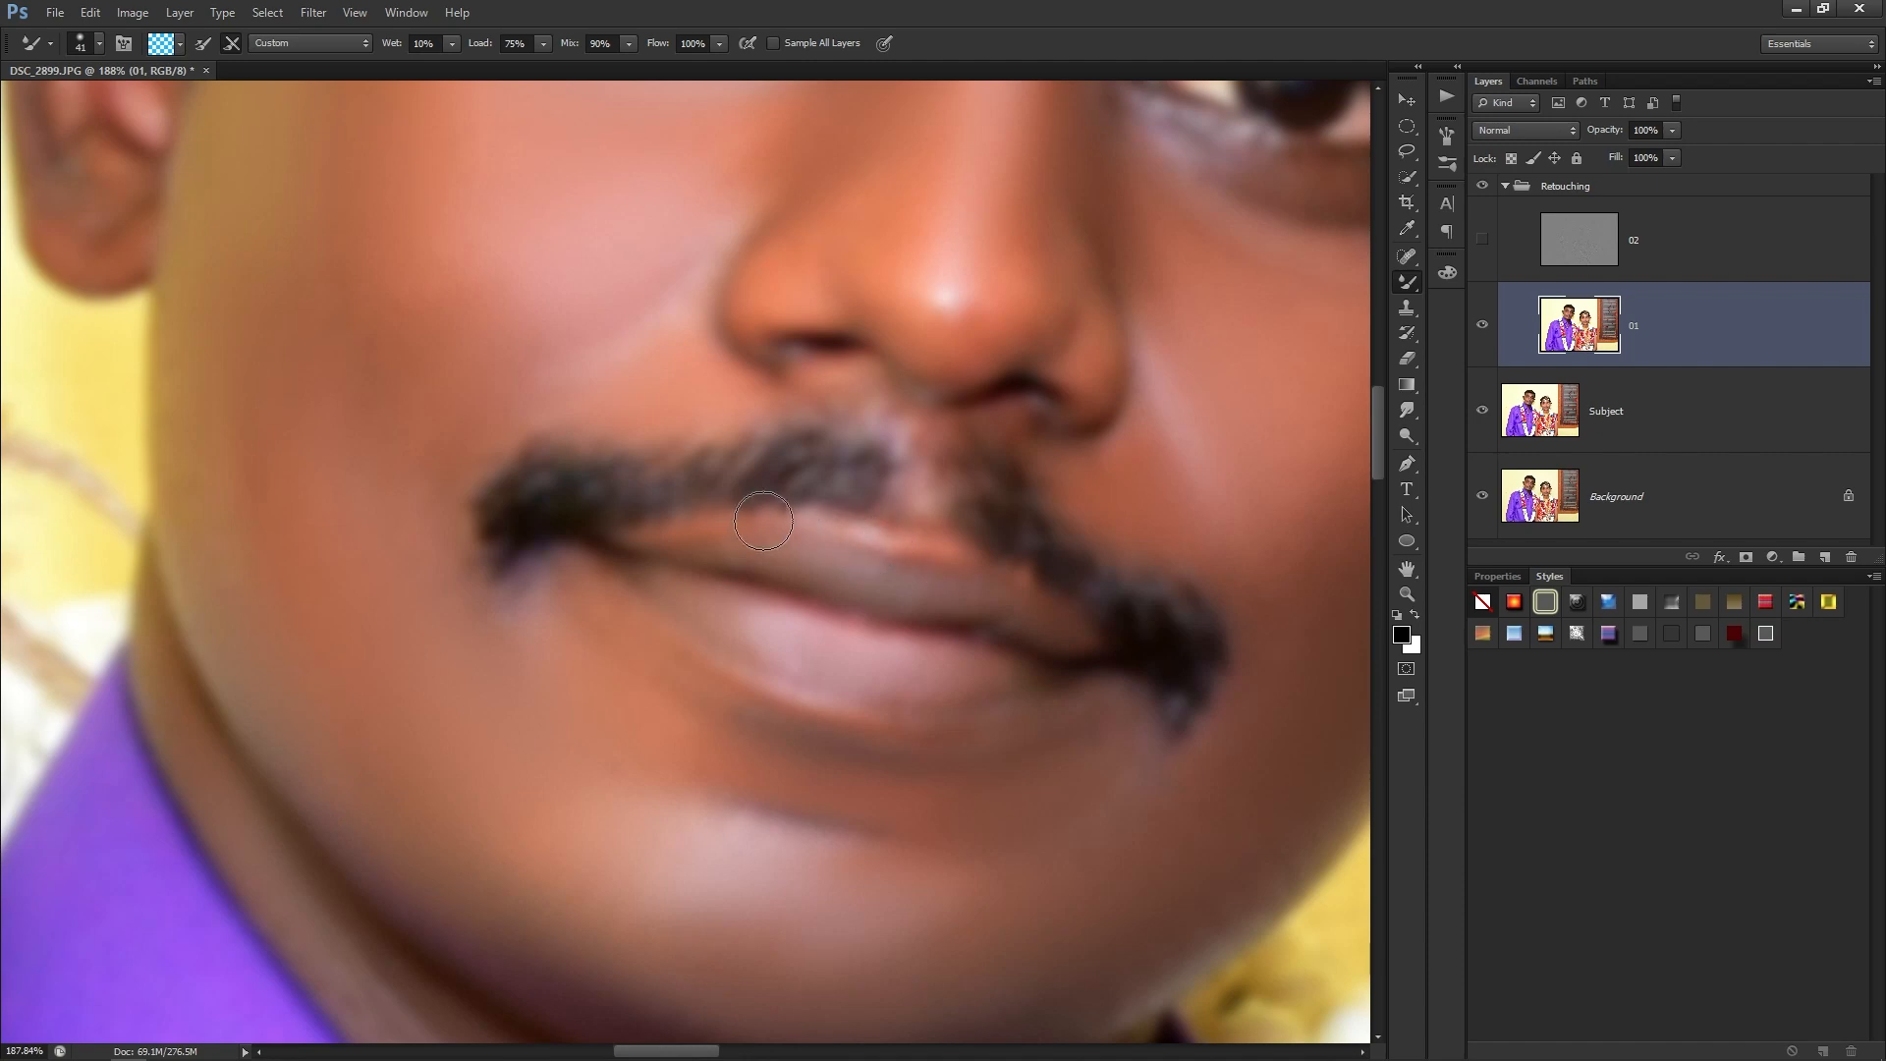
Smooth the skin of both of the man's ears with the 41 px brush.
left_click_drag(379, 447, 931, 906)
scroll(617, 465, "up", 2)
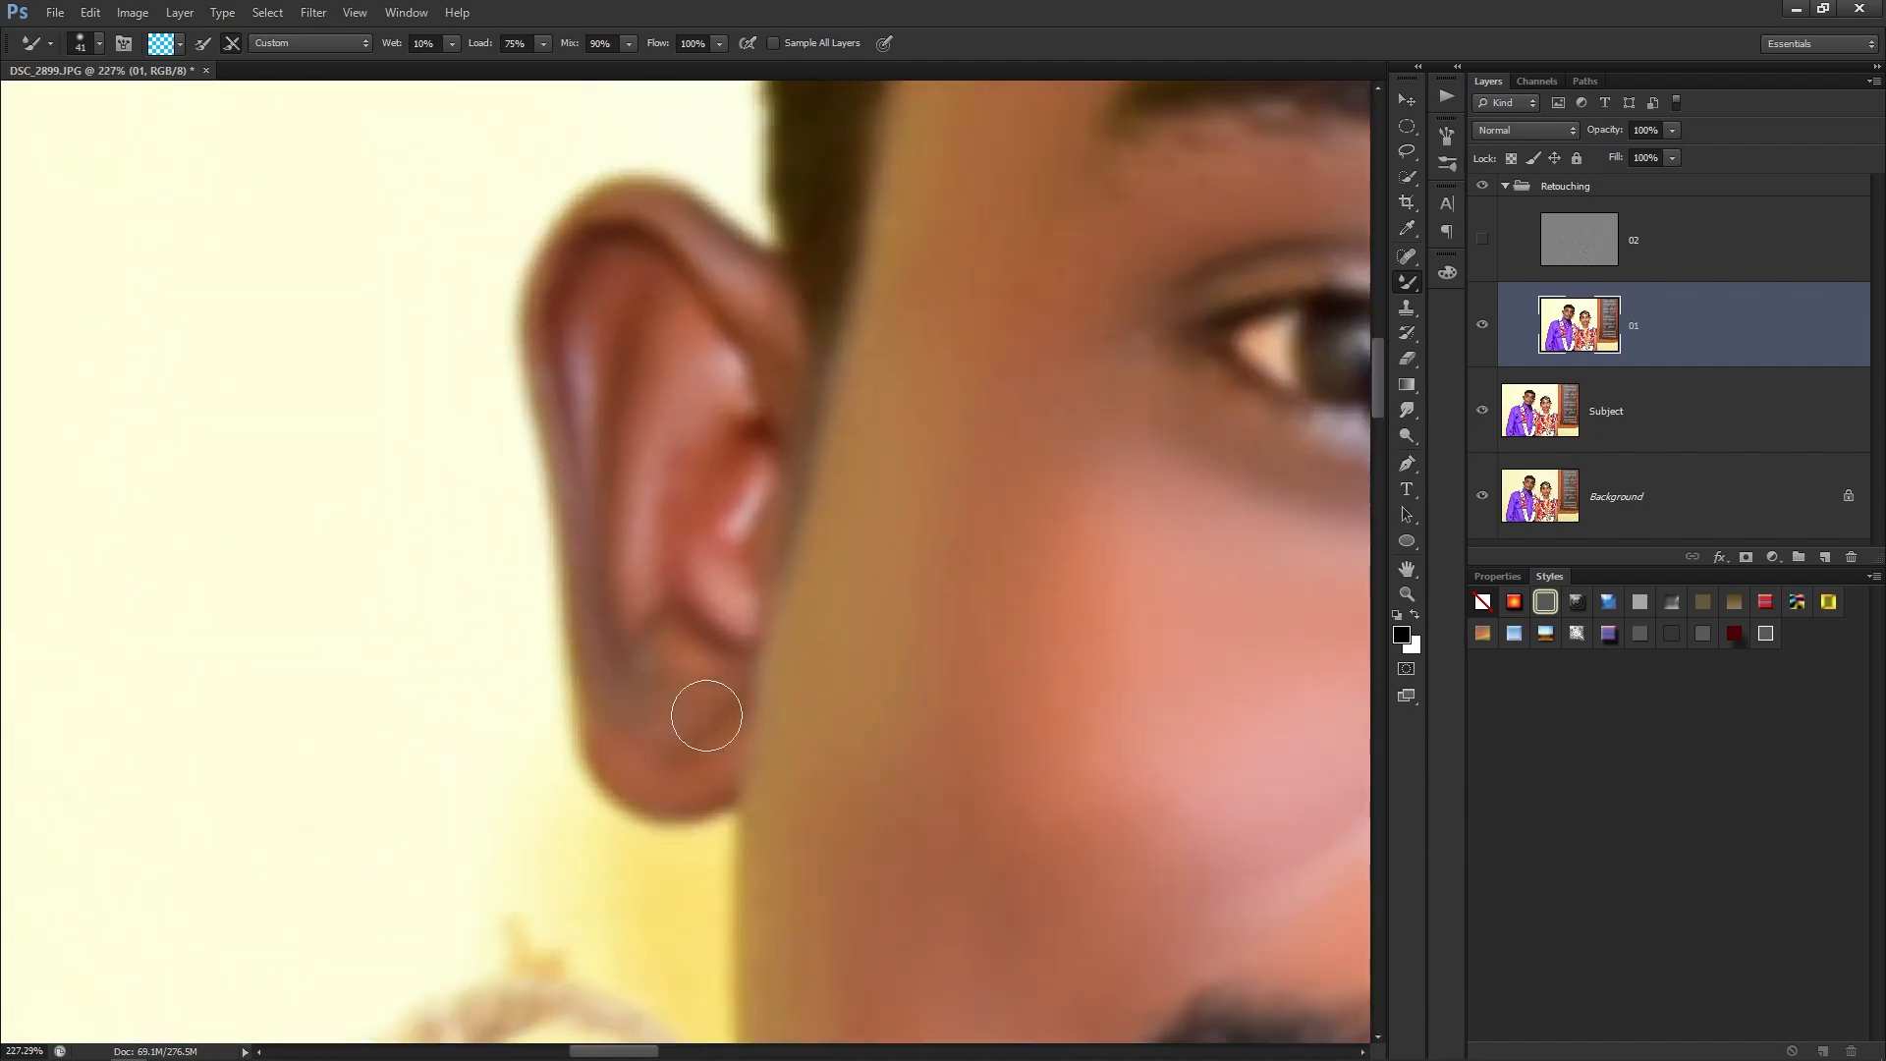
left_click_drag(734, 439, 762, 457)
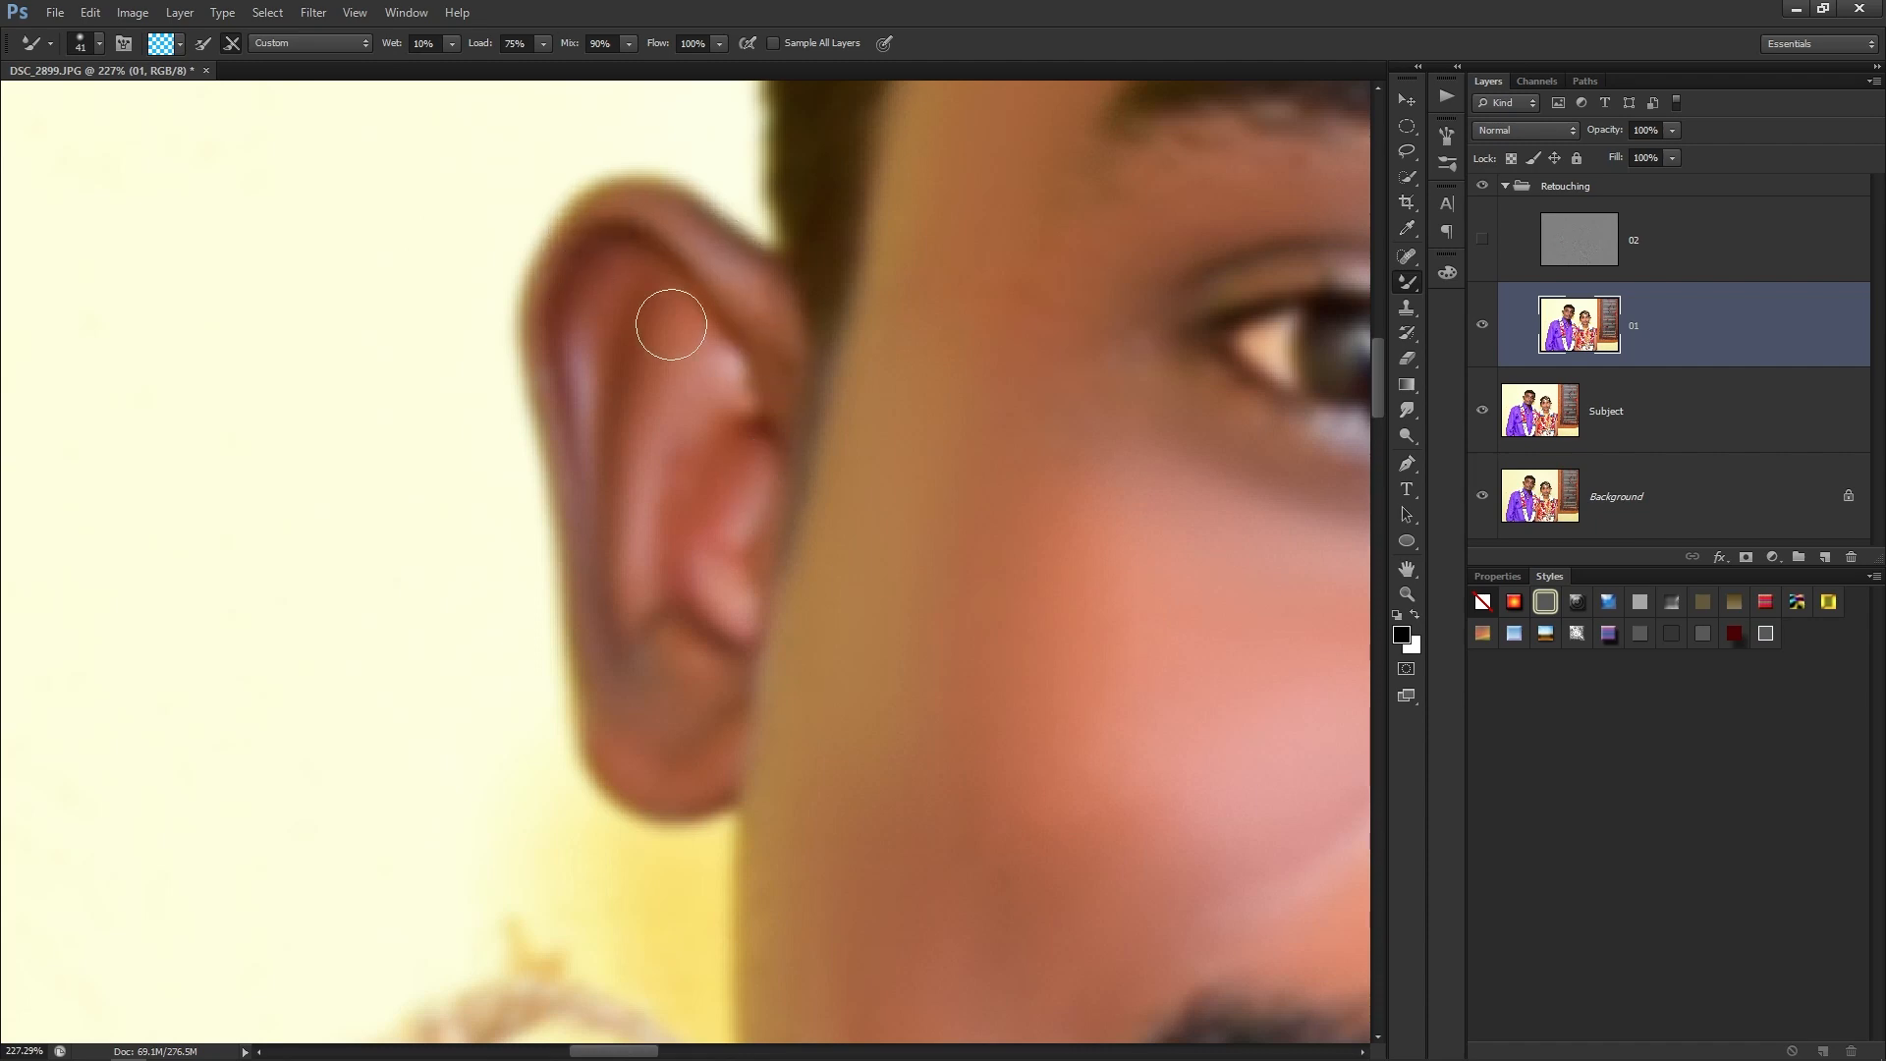
left_click_drag(821, 387, 80, 379)
left_click_drag(1253, 526, 79, 379)
left_click_drag(761, 442, 742, 205)
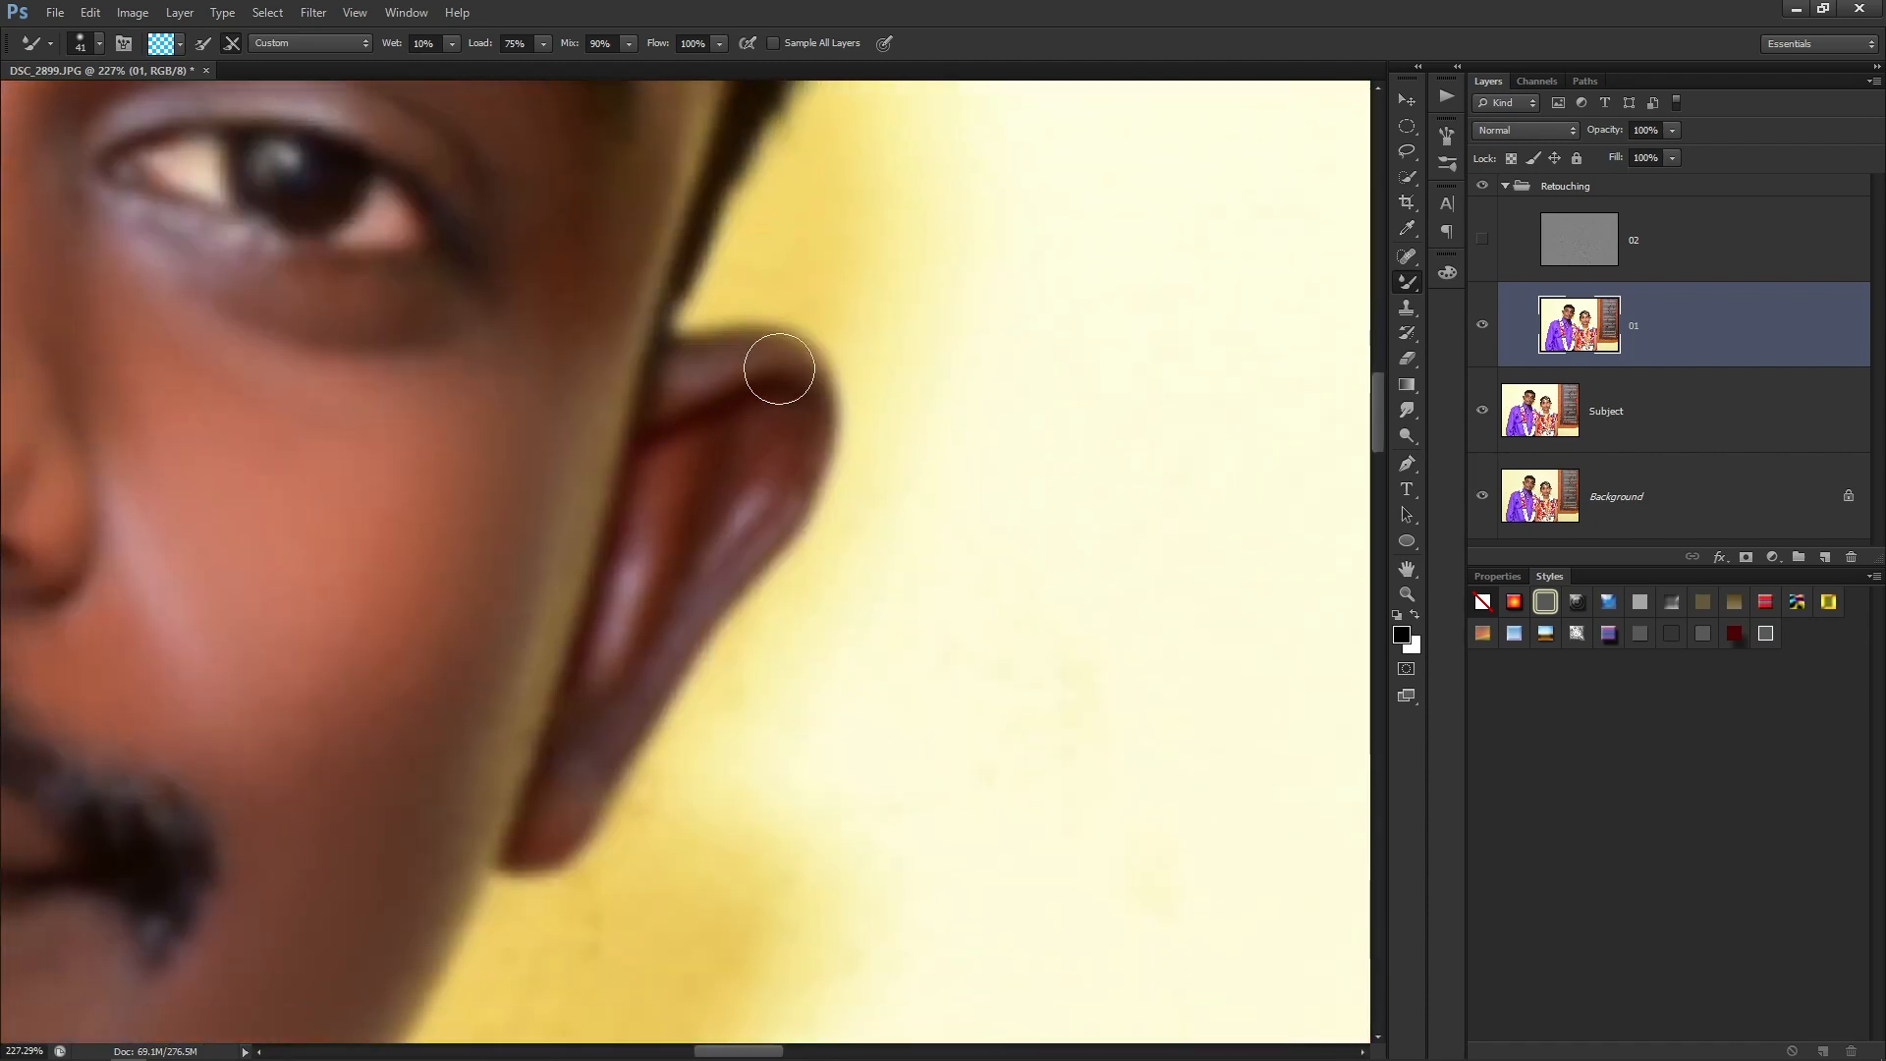
left_click_drag(552, 798, 589, 619)
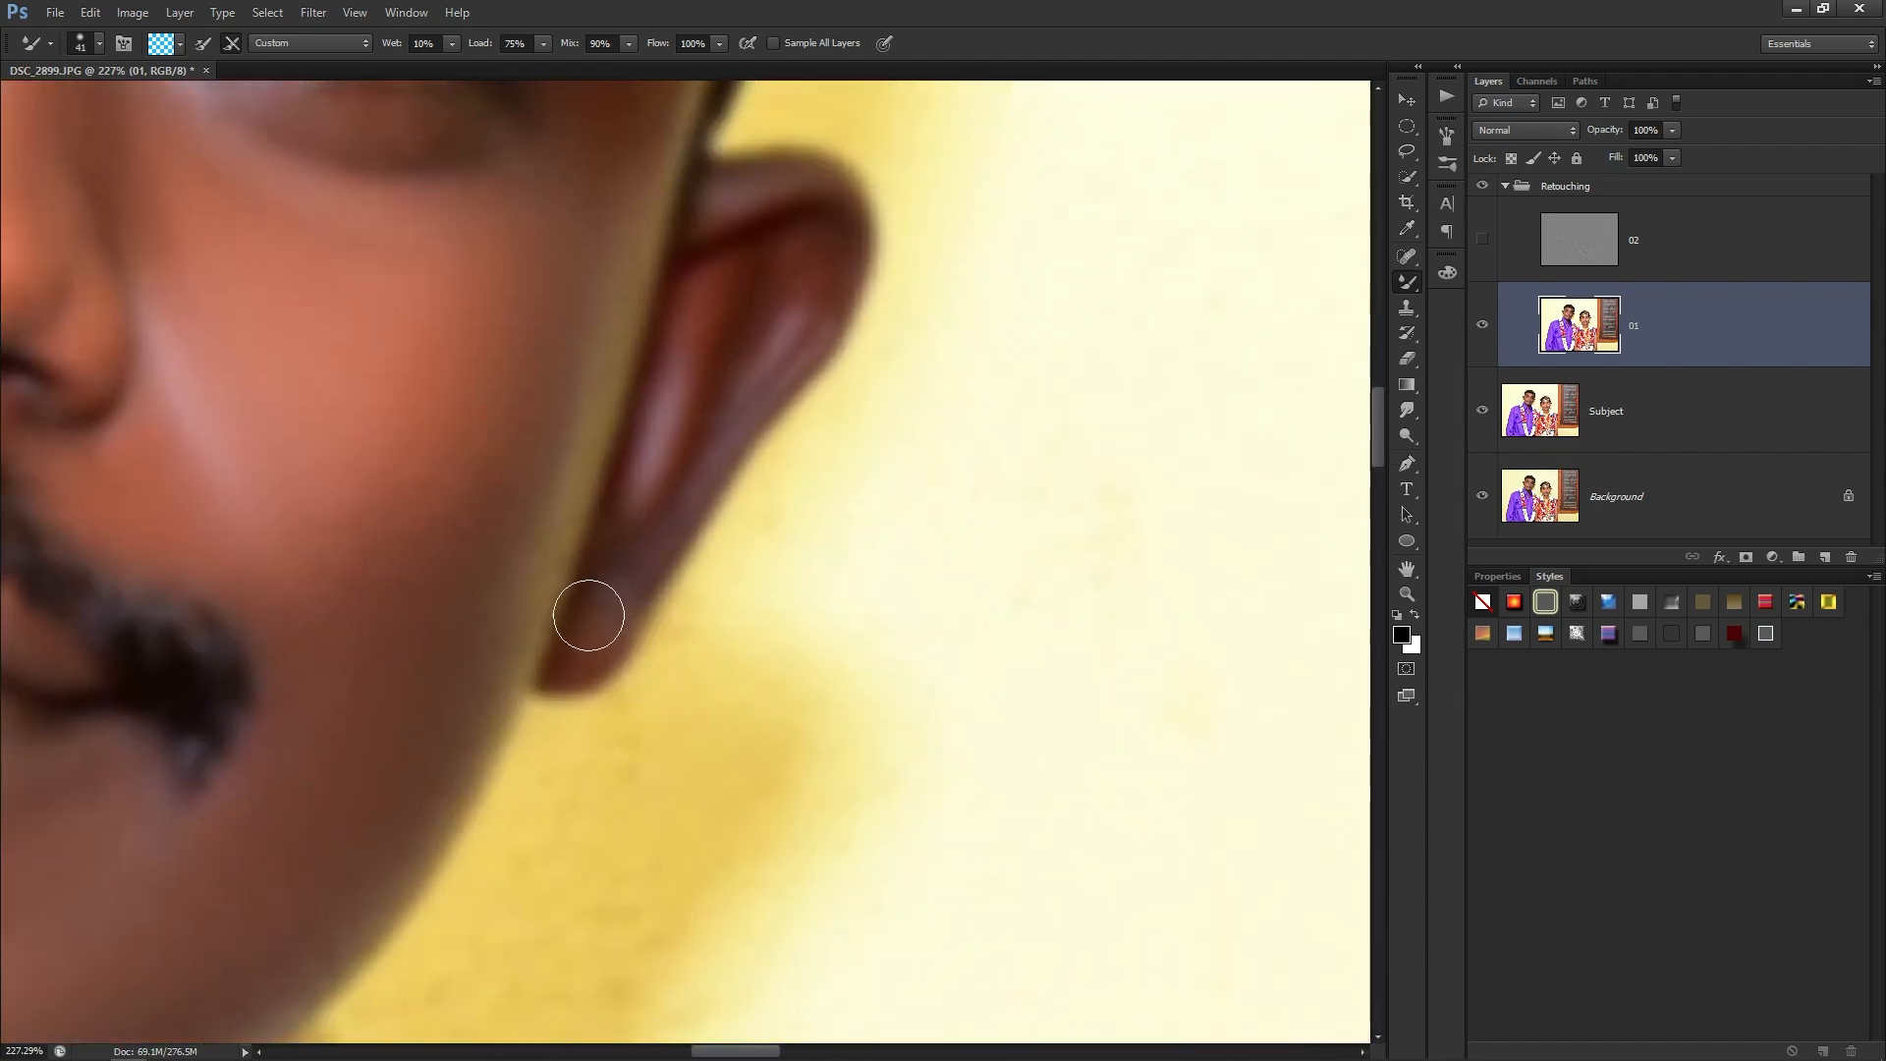
Show layer 02 and compare the man's face with and without layer 01 and the whole Retouching group.
left_click_drag(466, 541, 751, 555)
scroll(764, 491, "down", 10)
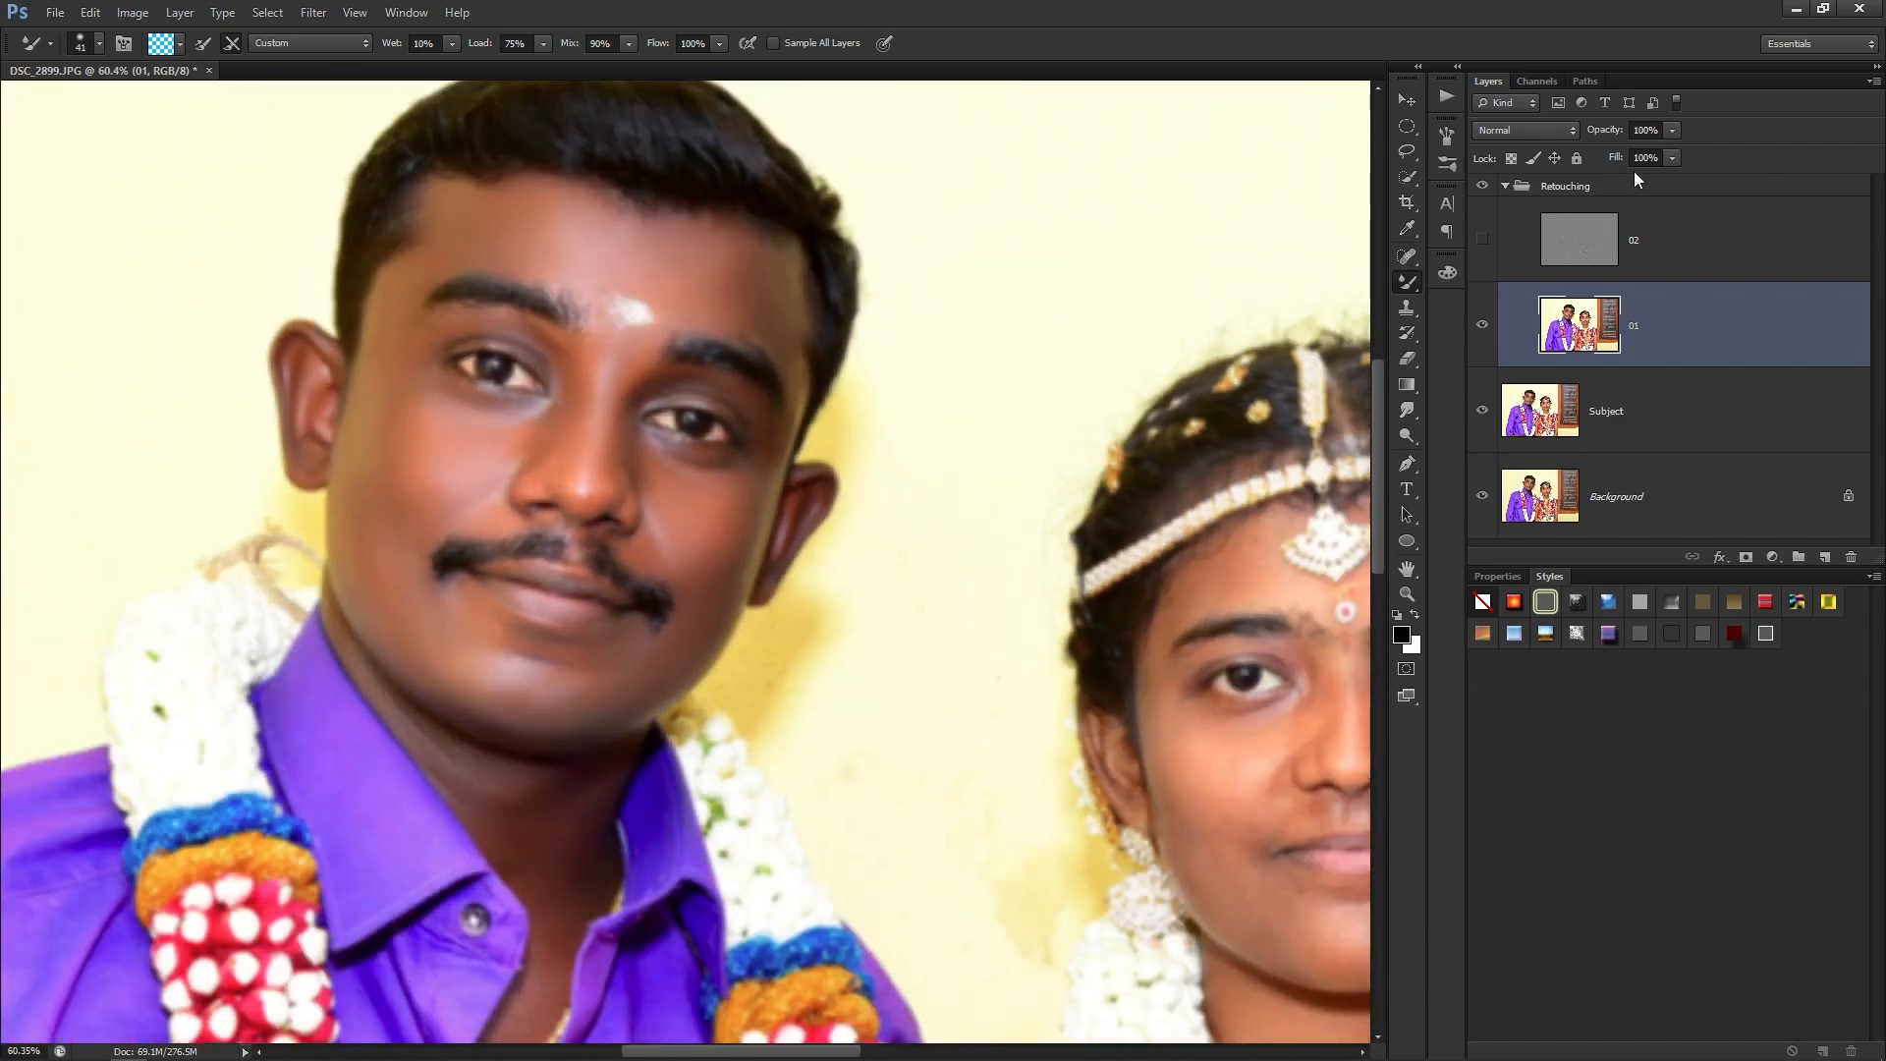
left_click(1483, 241)
scroll(457, 393, "up", 3)
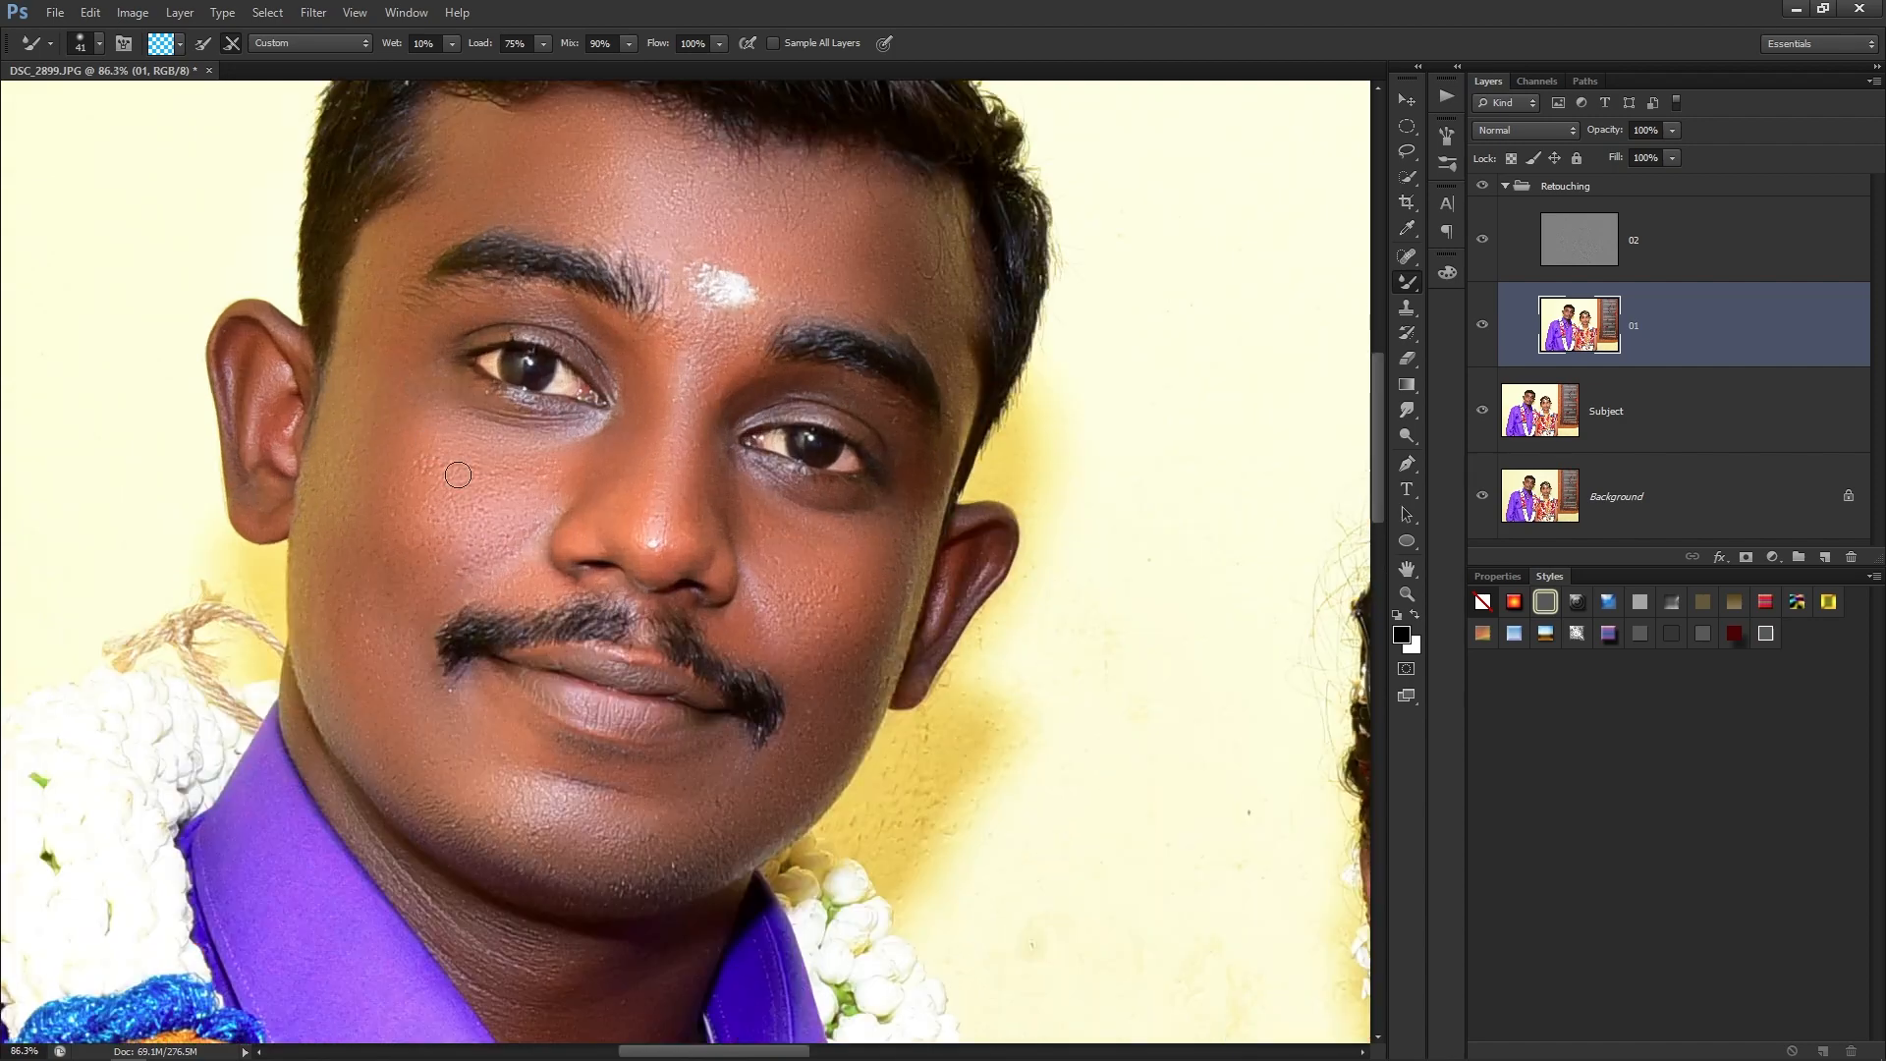
left_click_drag(539, 521, 565, 569)
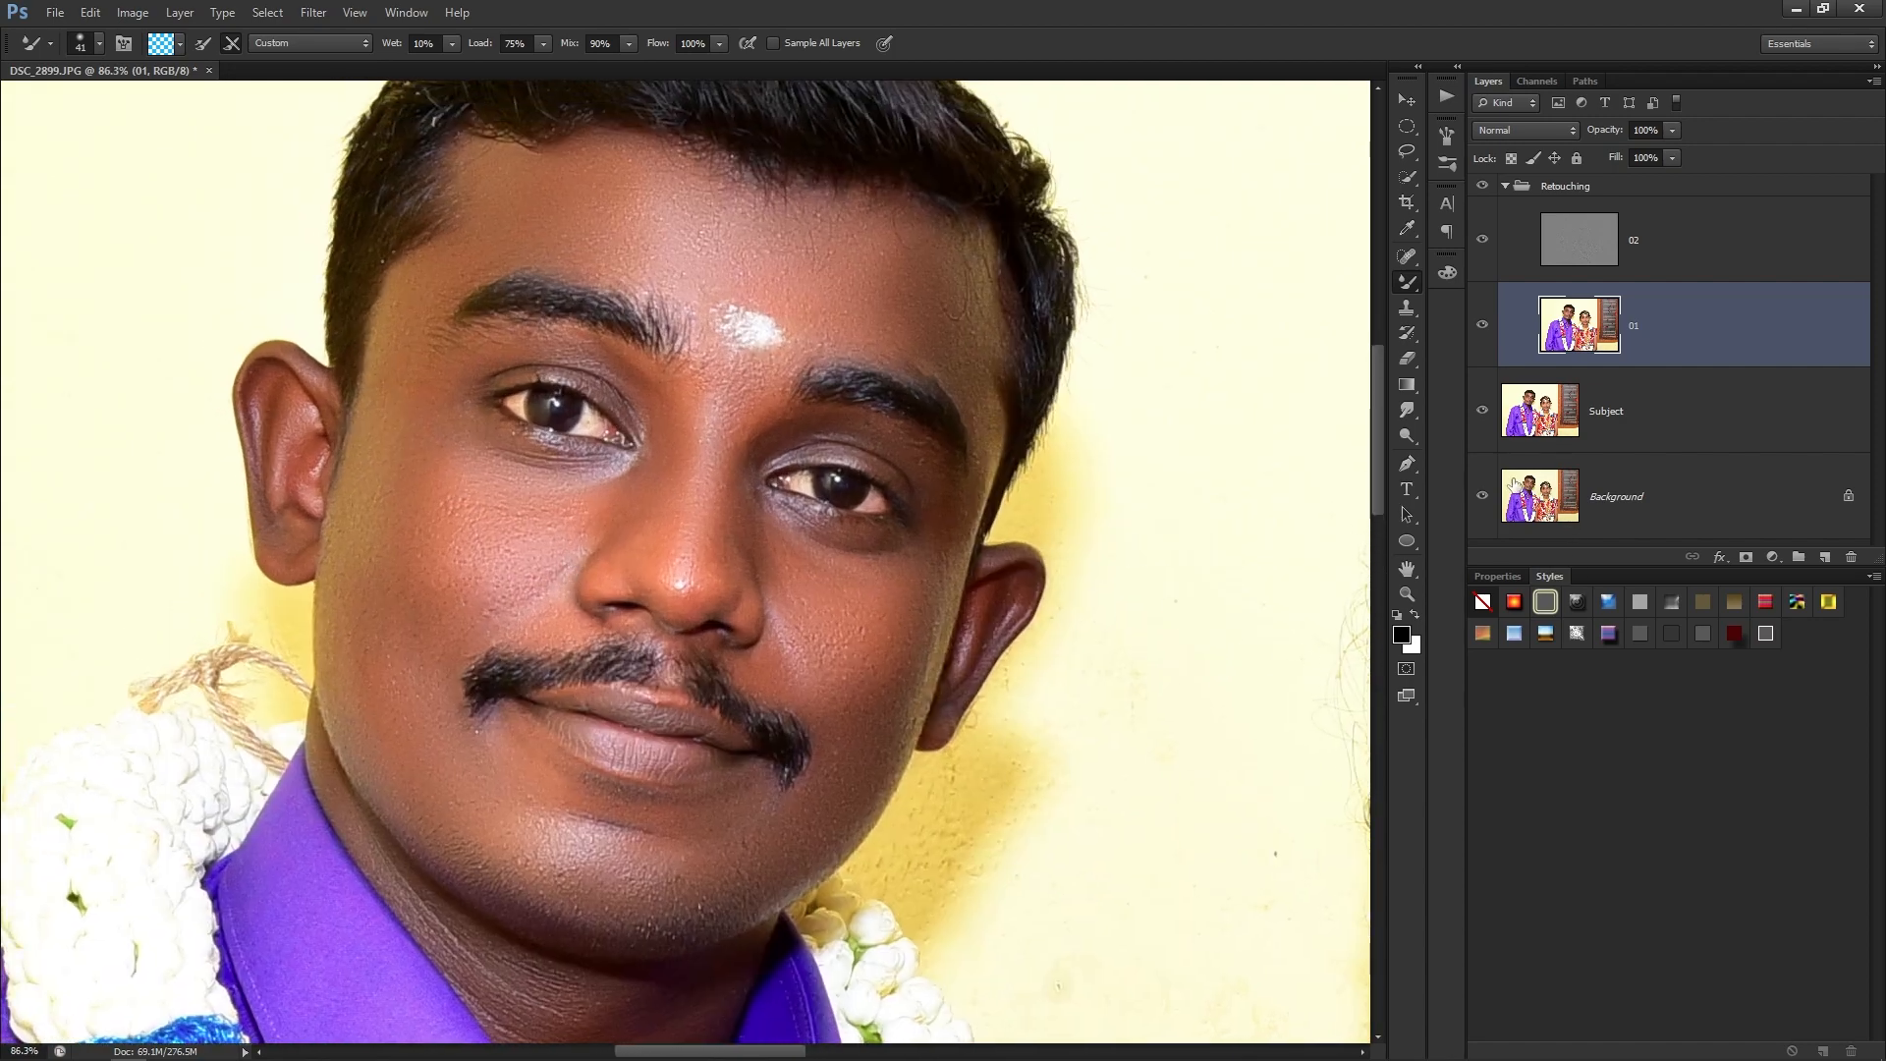
left_click(1482, 324)
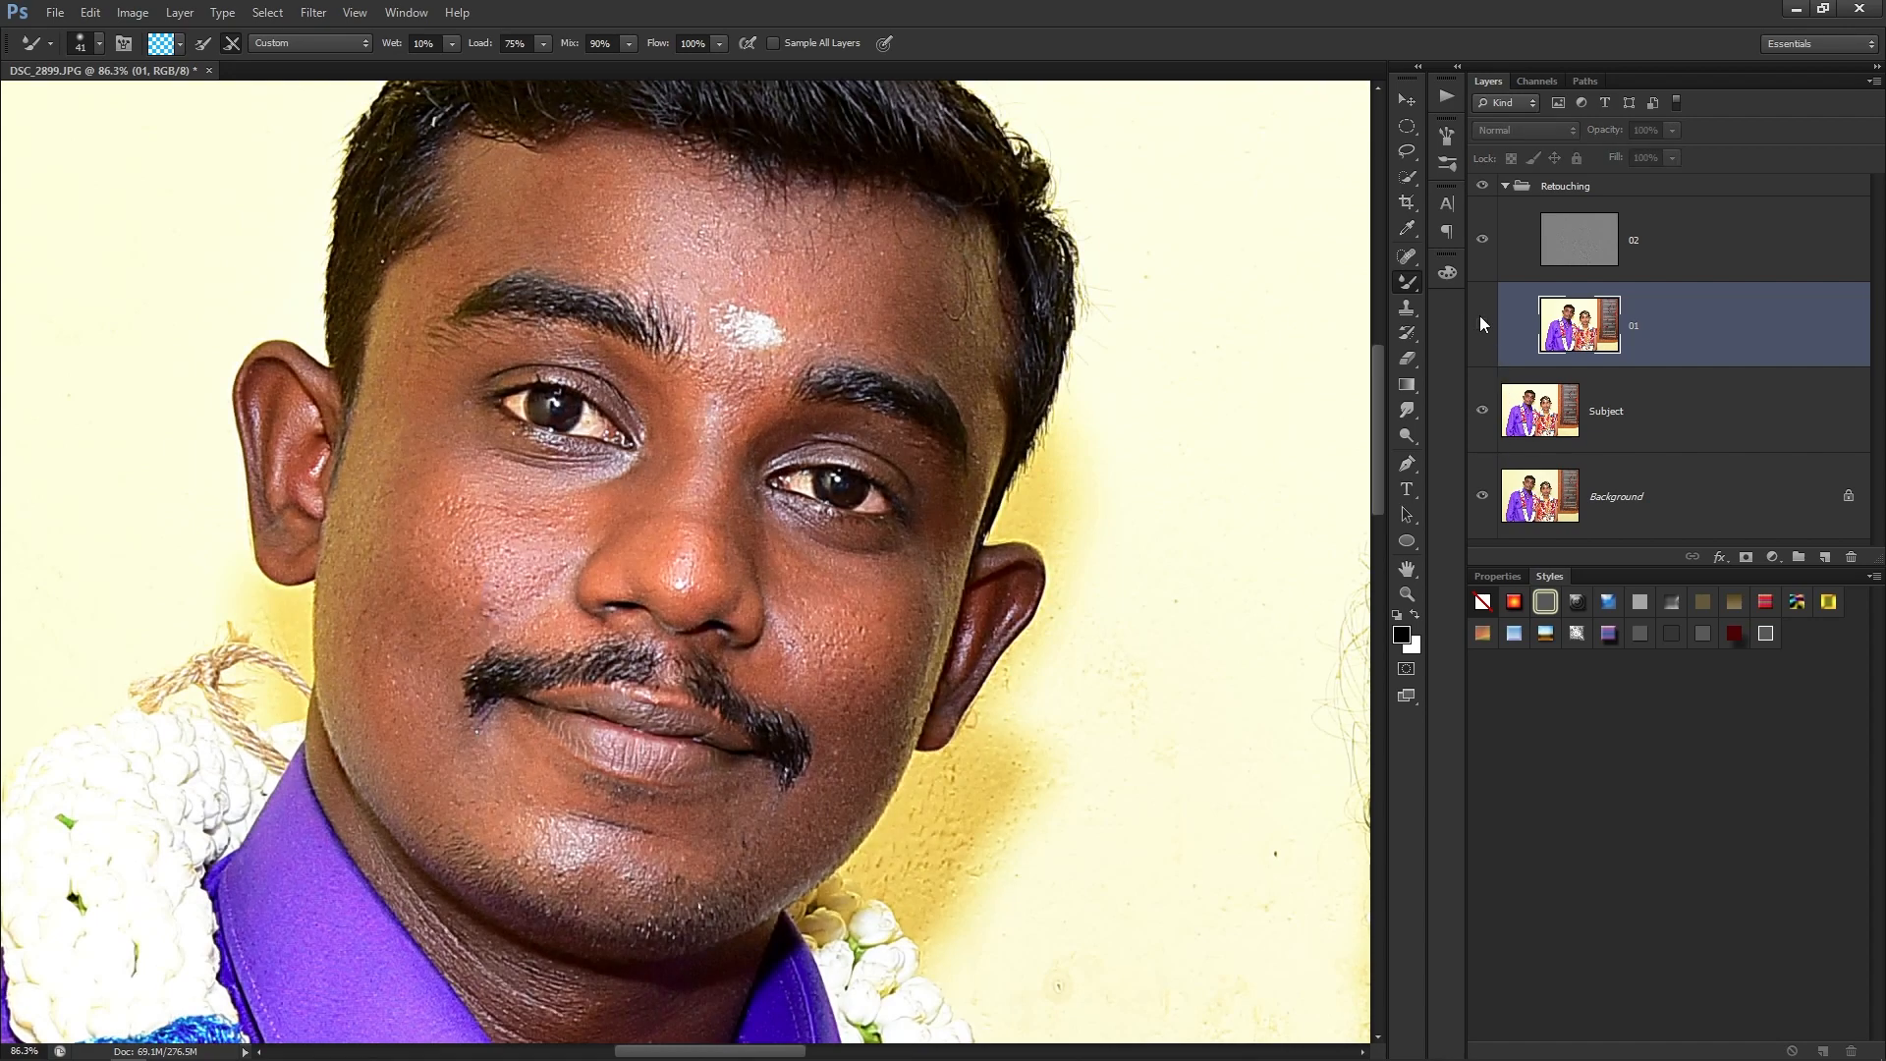
left_click(1481, 325)
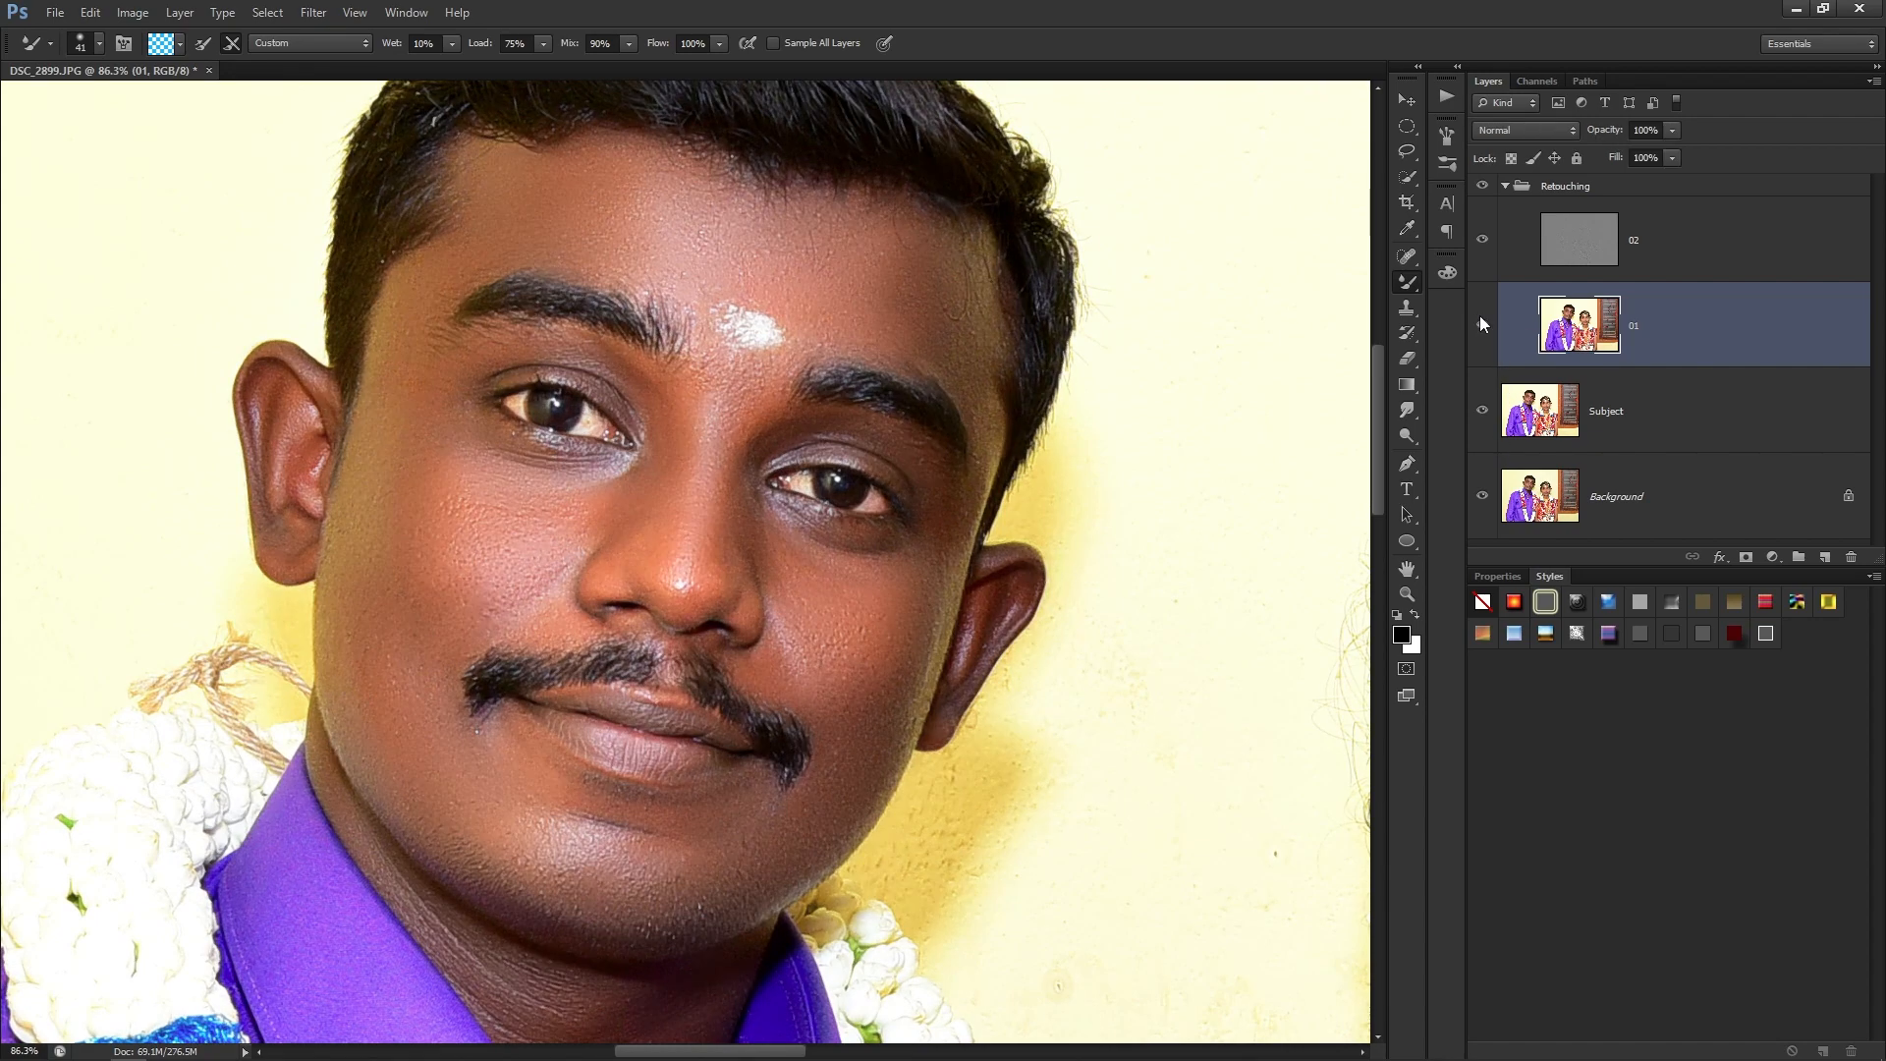
left_click(1481, 188)
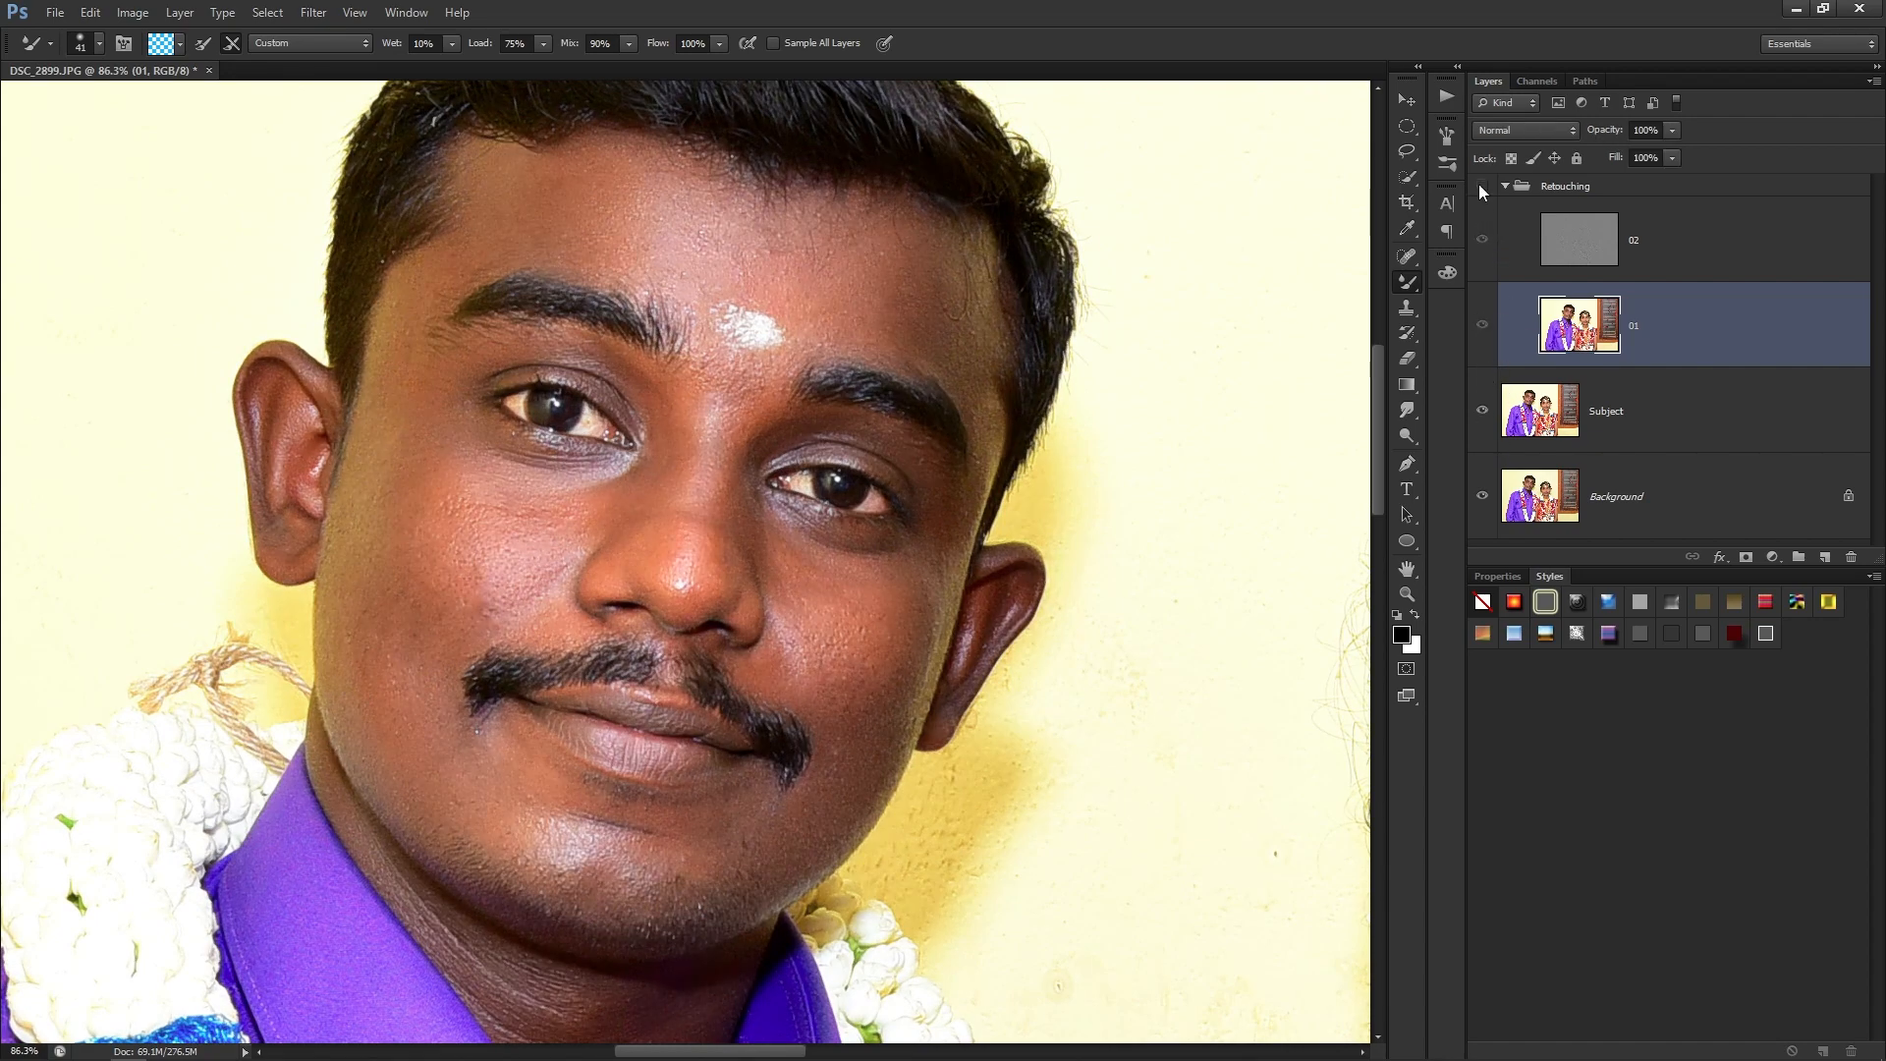
left_click(1481, 187)
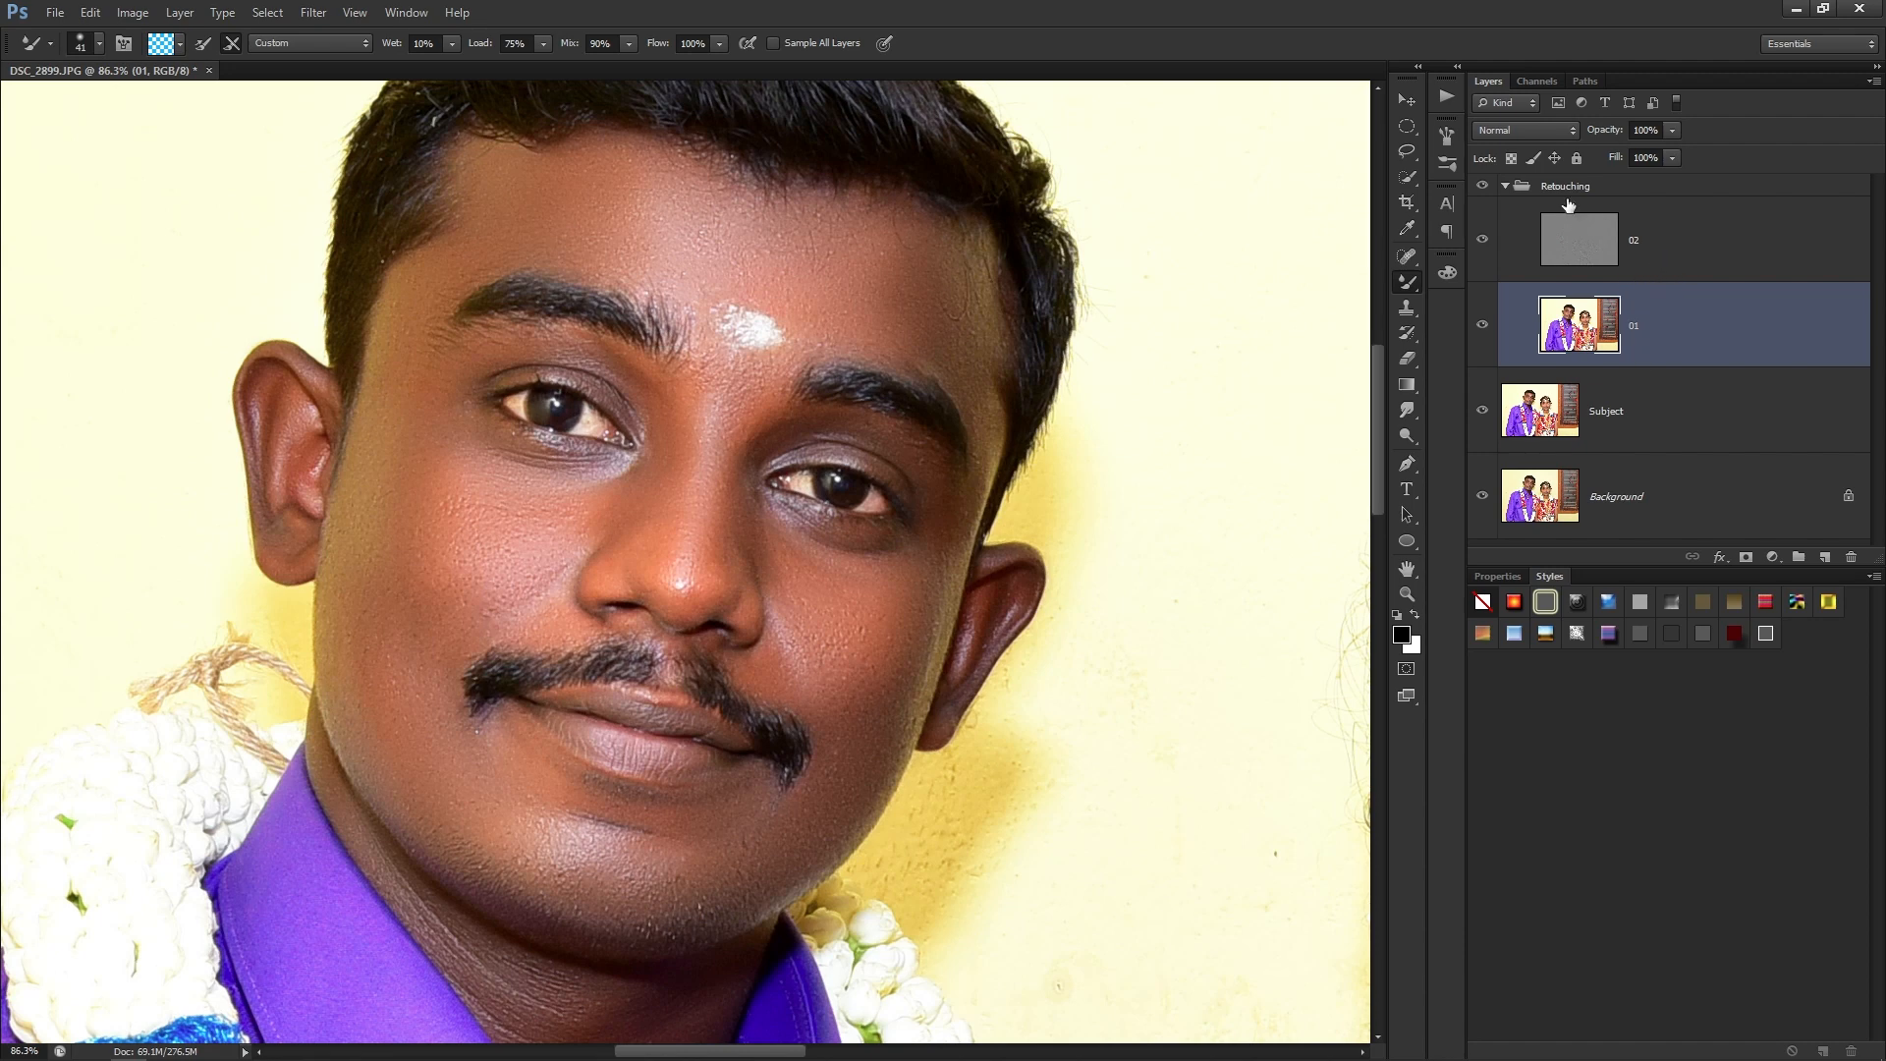
left_click(1508, 187)
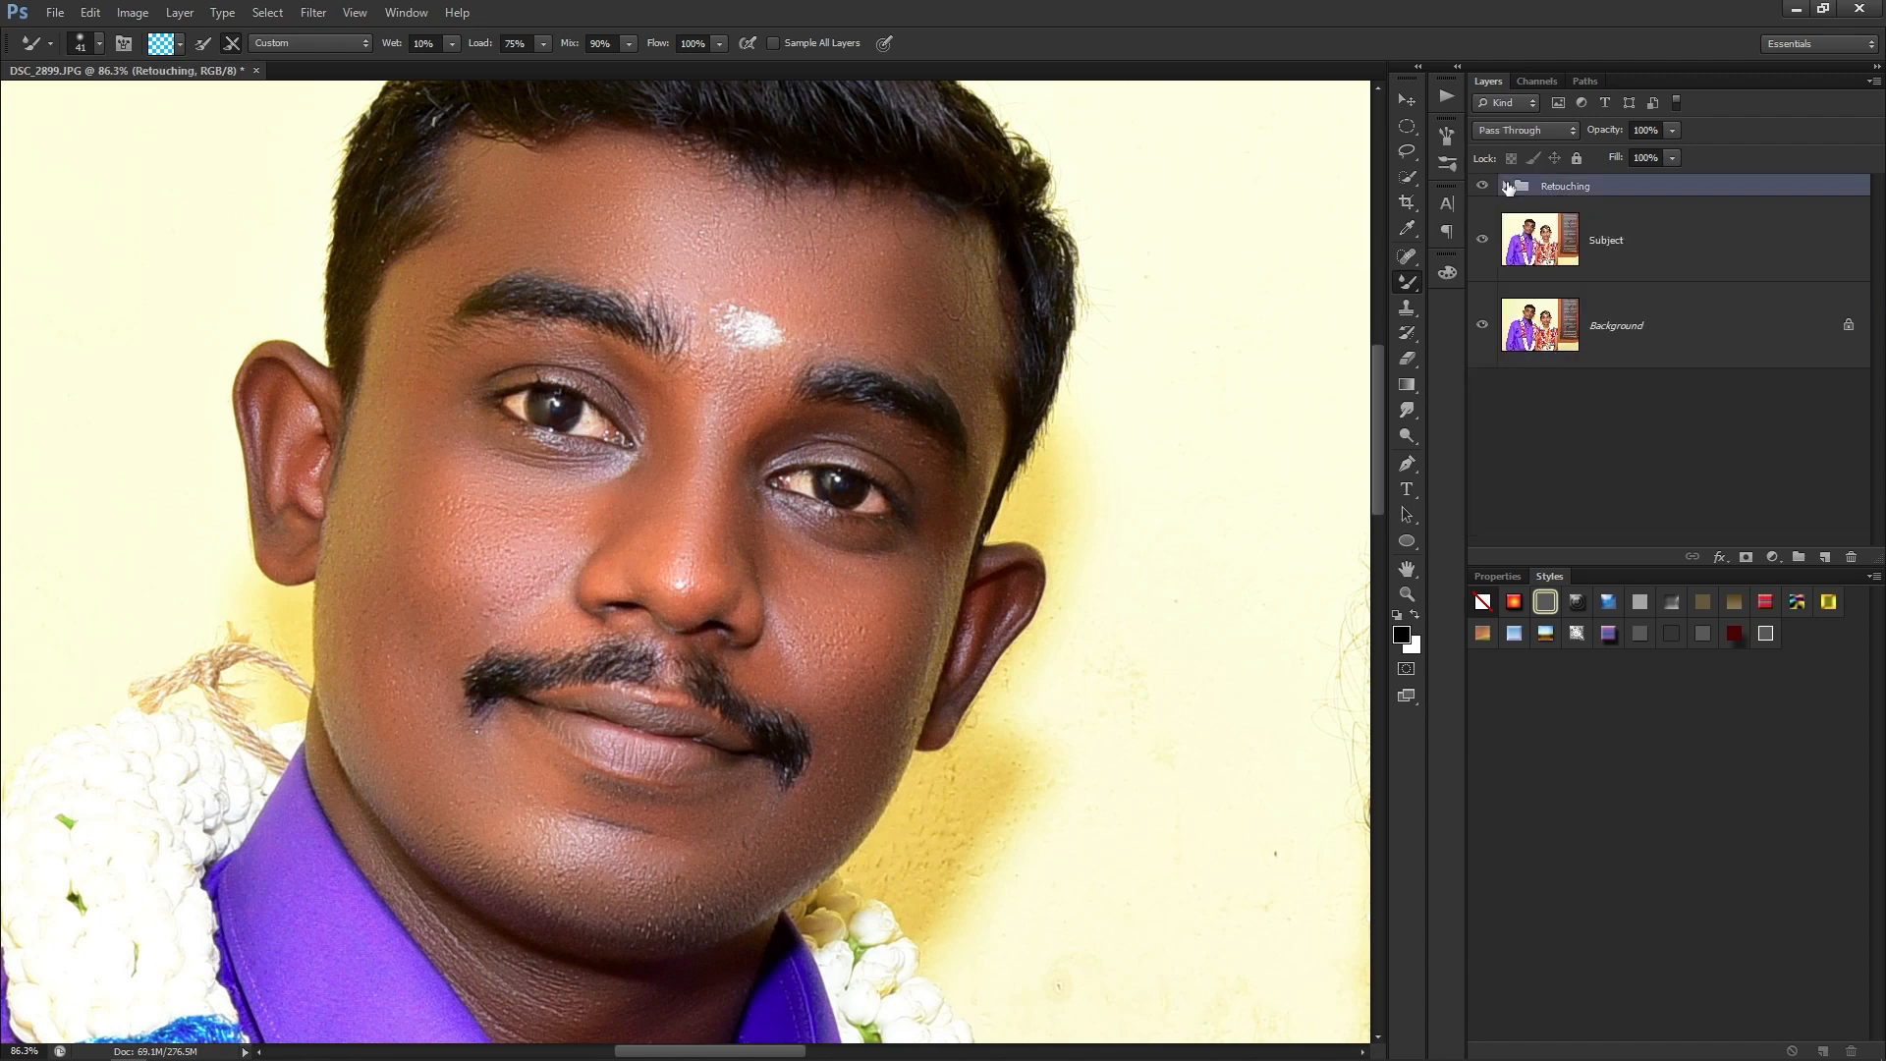
left_click(1506, 186)
Hide layer 02 and select layer 01 for smoothing the woman's face.
left_click_drag(1006, 455, 341, 442)
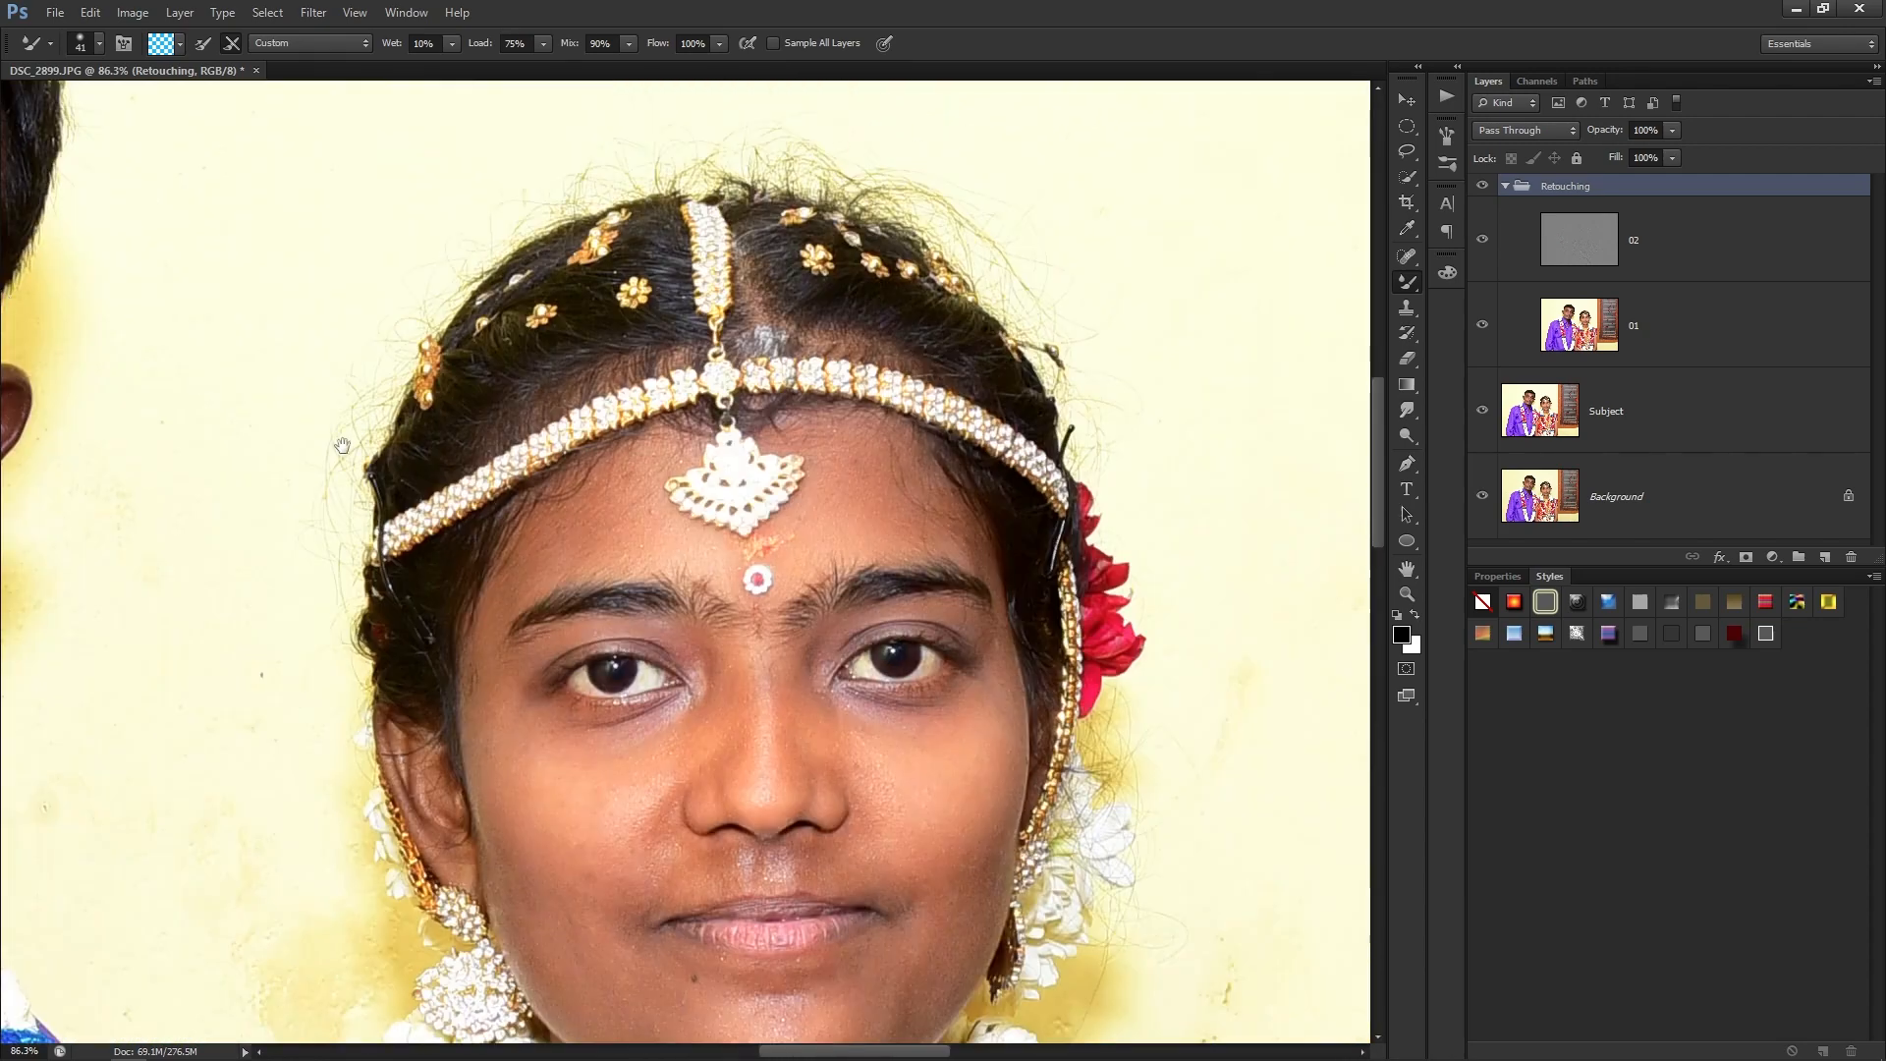
scroll(749, 443, "up", 4)
mouse_move(794, 634)
left_mouse_down()
mouse_move(749, 443)
mouse_move(825, 542)
left_mouse_up()
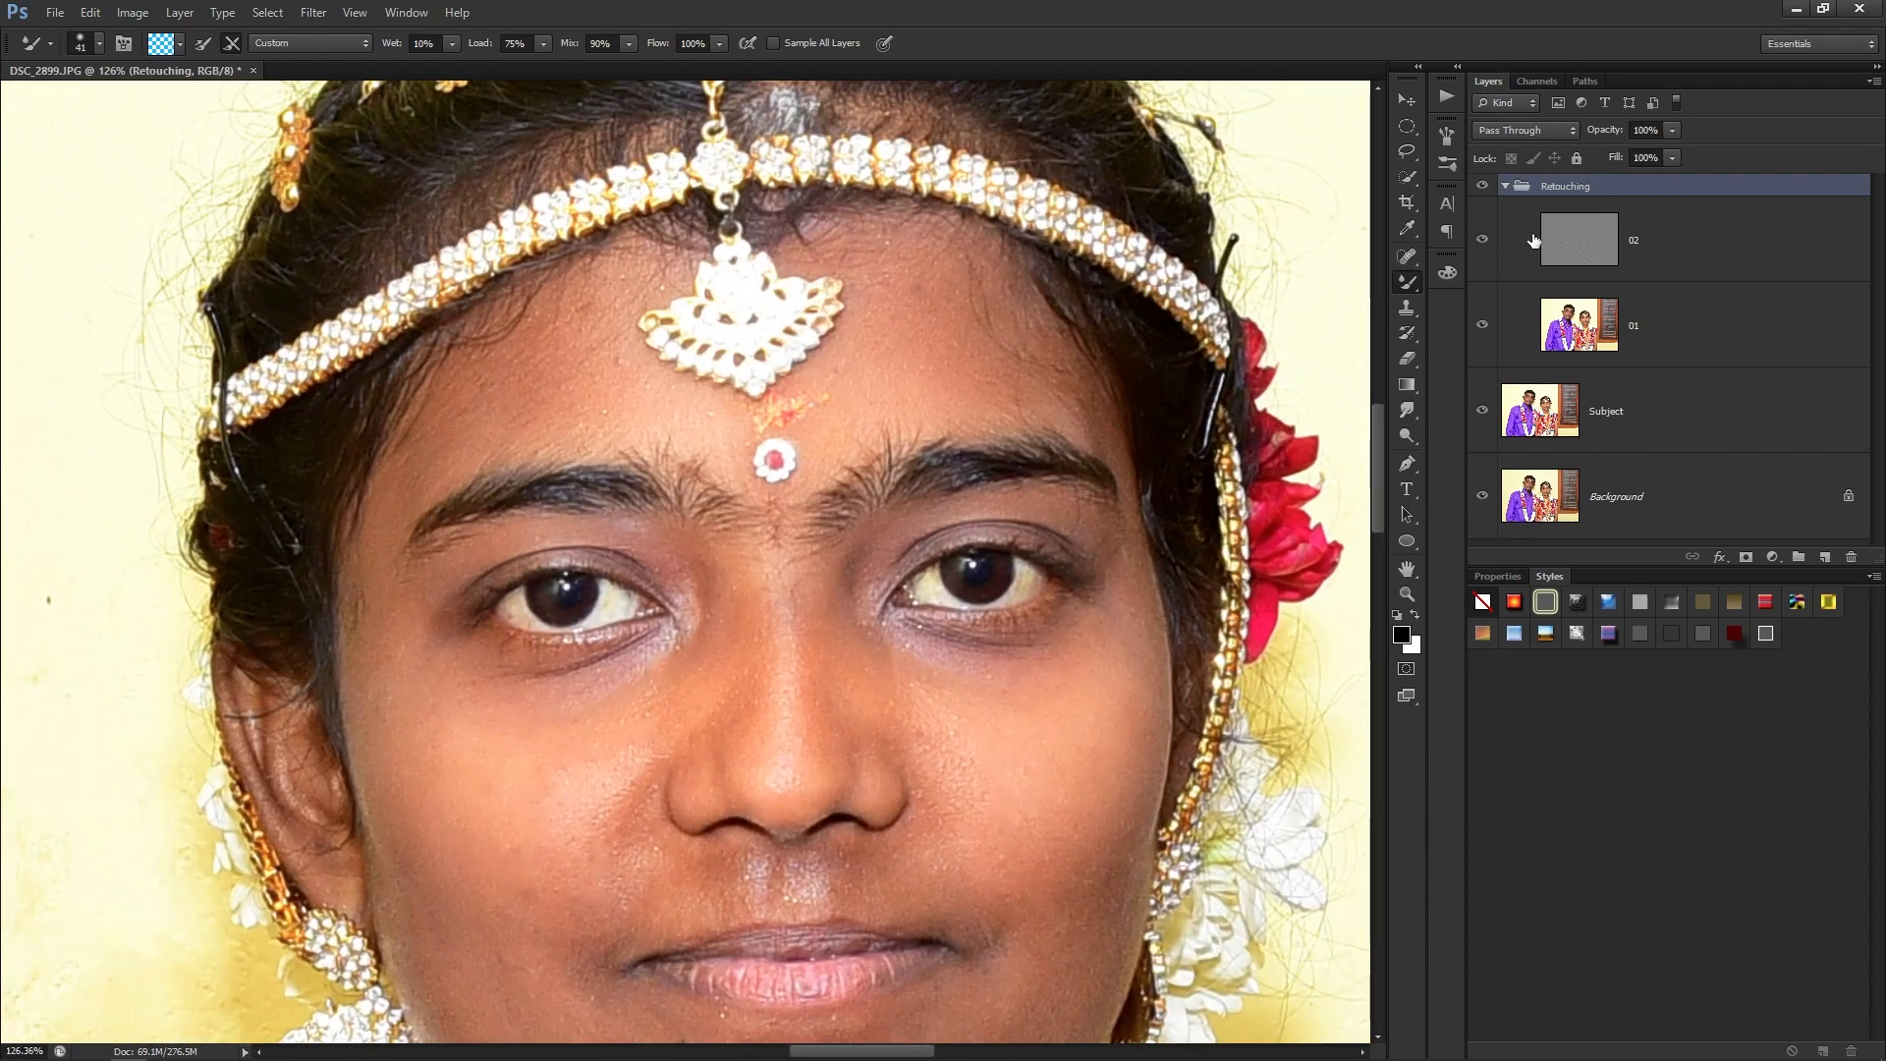
left_click(1615, 239)
left_click(1480, 240)
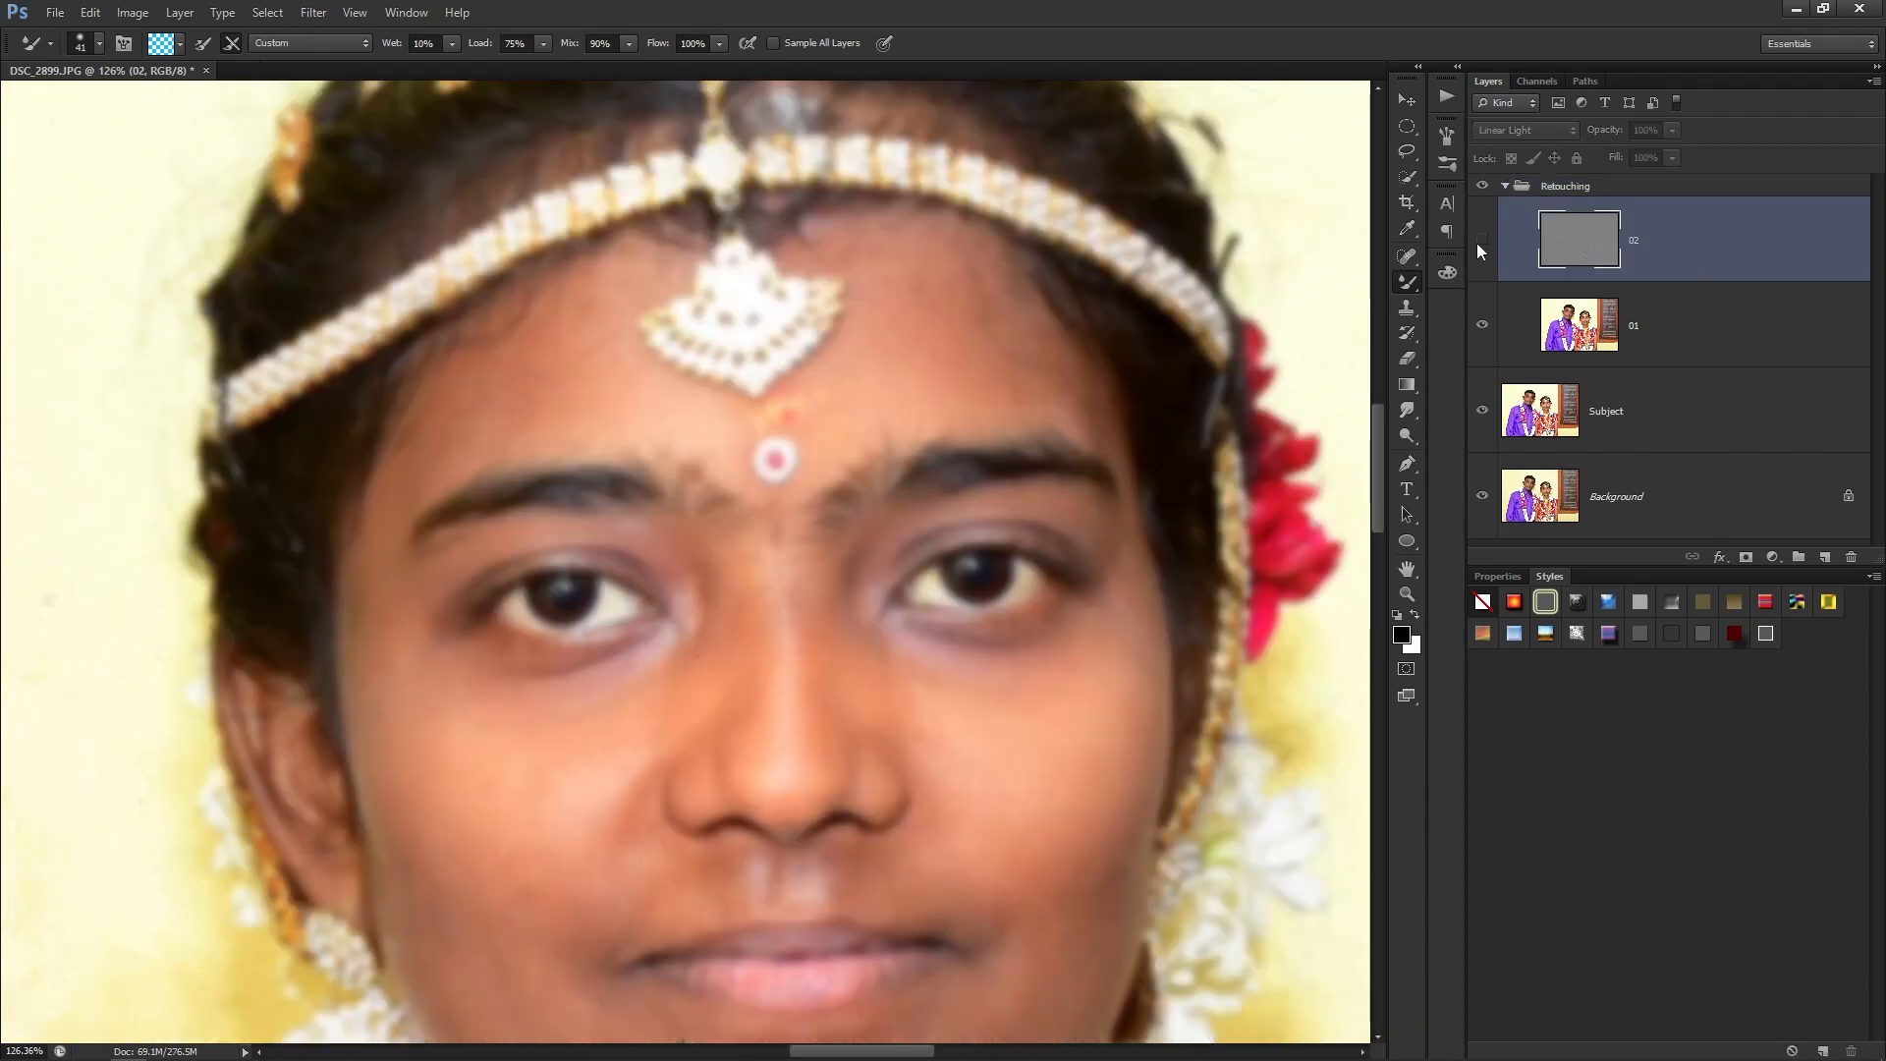
left_click(1536, 354)
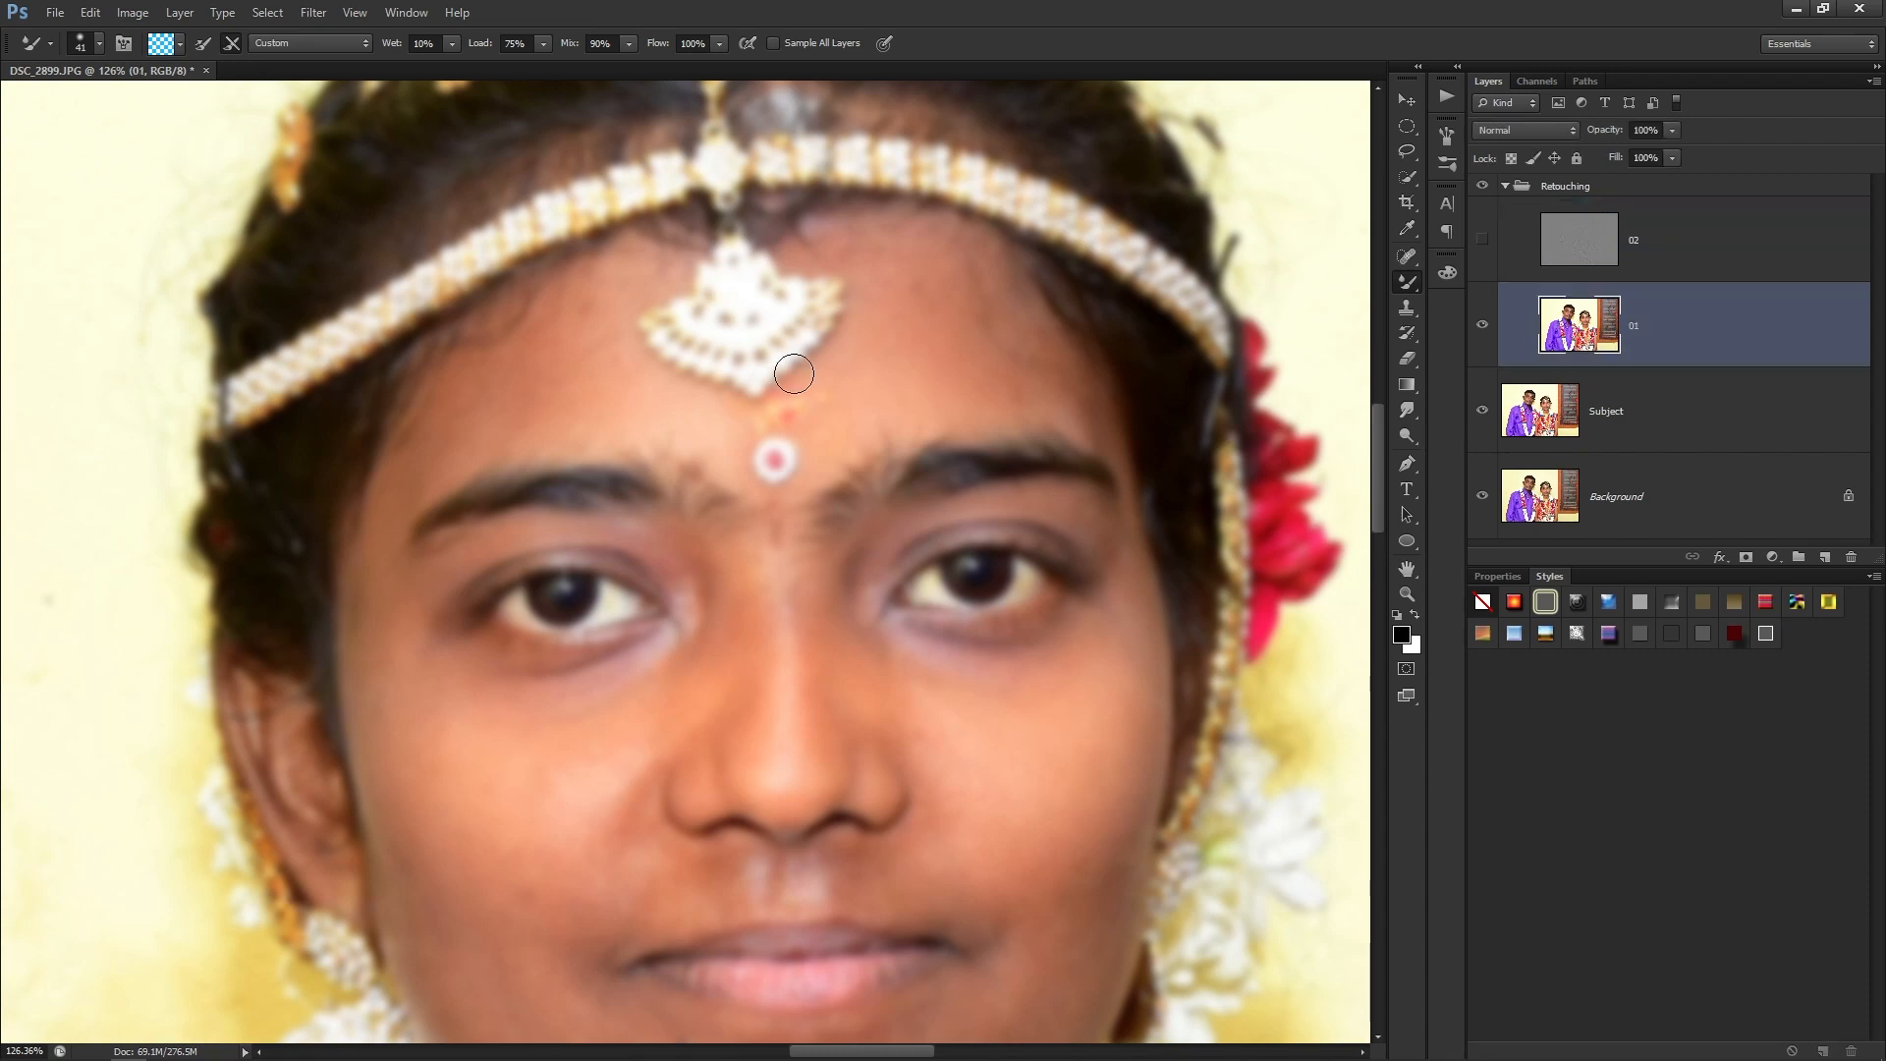
Smooth the woman's forehead on both sides of the pendant, using a 55 px brush and enlarging it to 73 px.
scroll(793, 373, "up", 5)
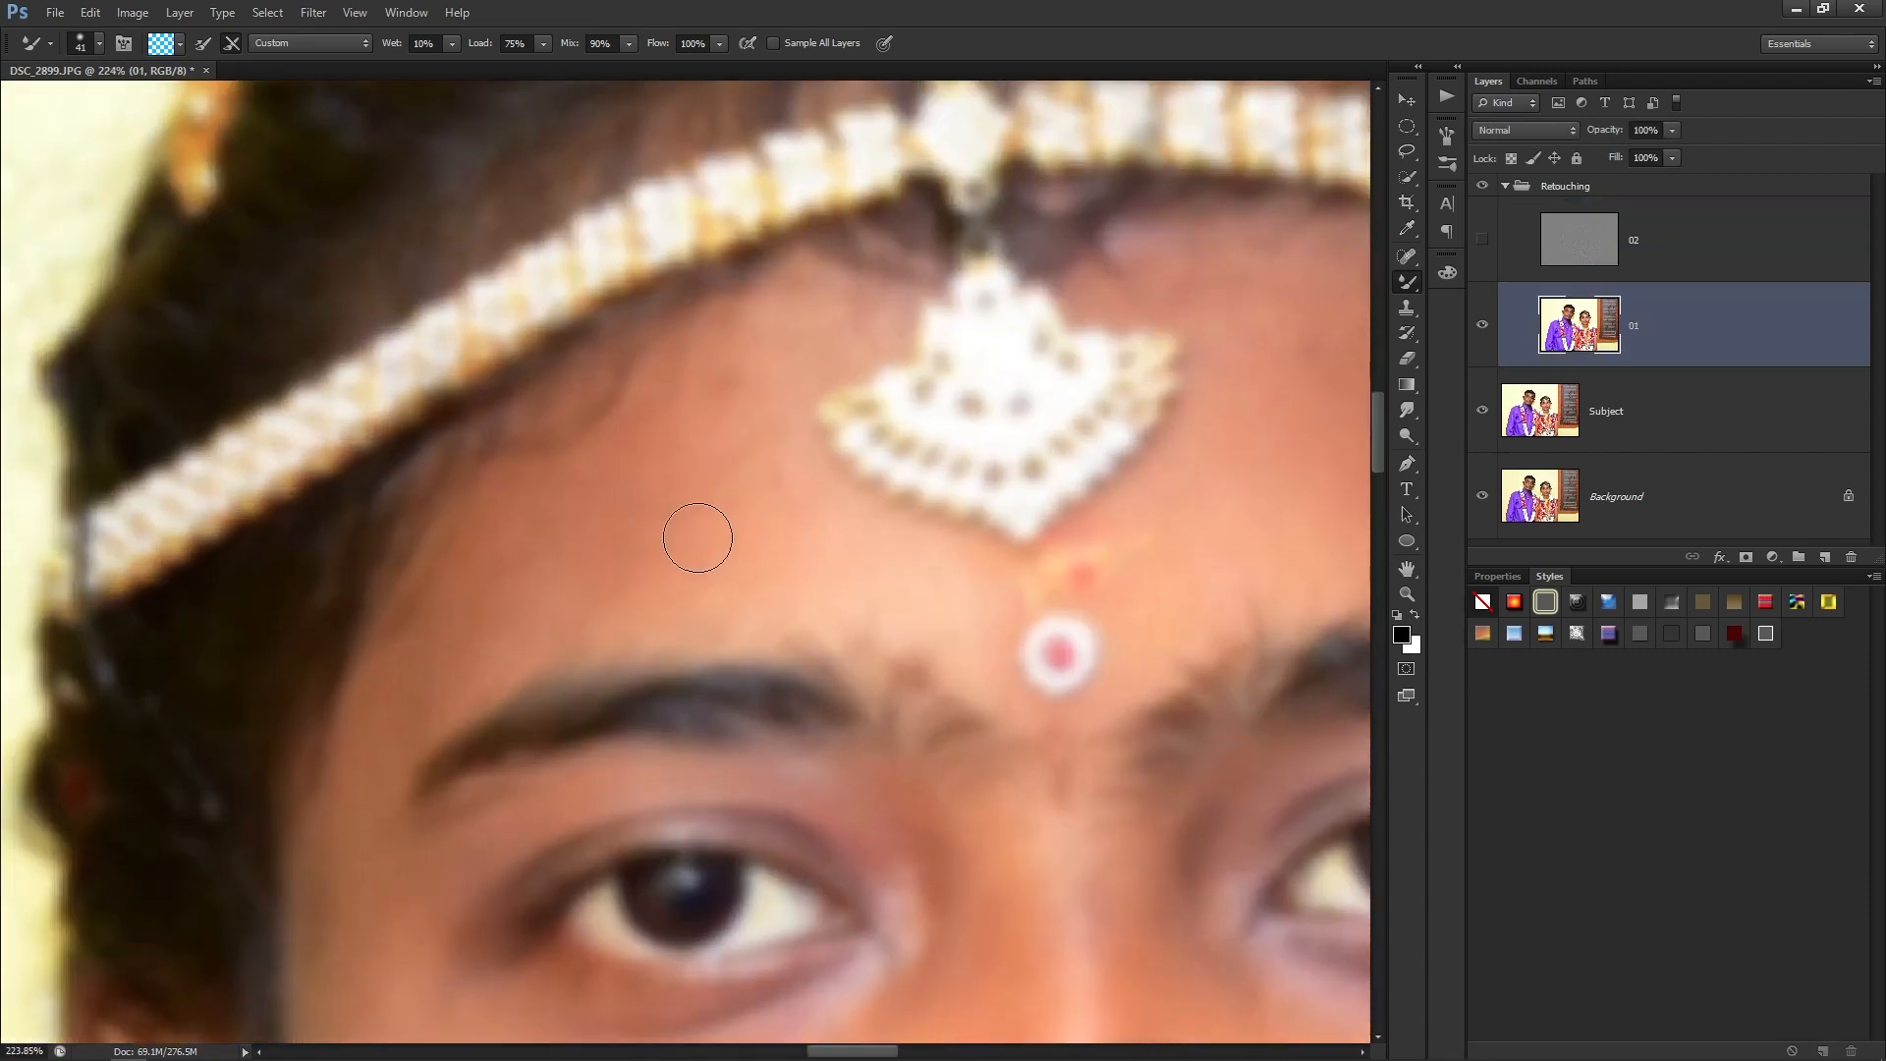
right_click(661, 489, "alt")
mouse_move(661, 522)
left_mouse_down()
mouse_move(713, 448)
mouse_move(712, 403)
mouse_move(782, 337)
mouse_move(727, 387)
mouse_move(672, 525)
left_mouse_up()
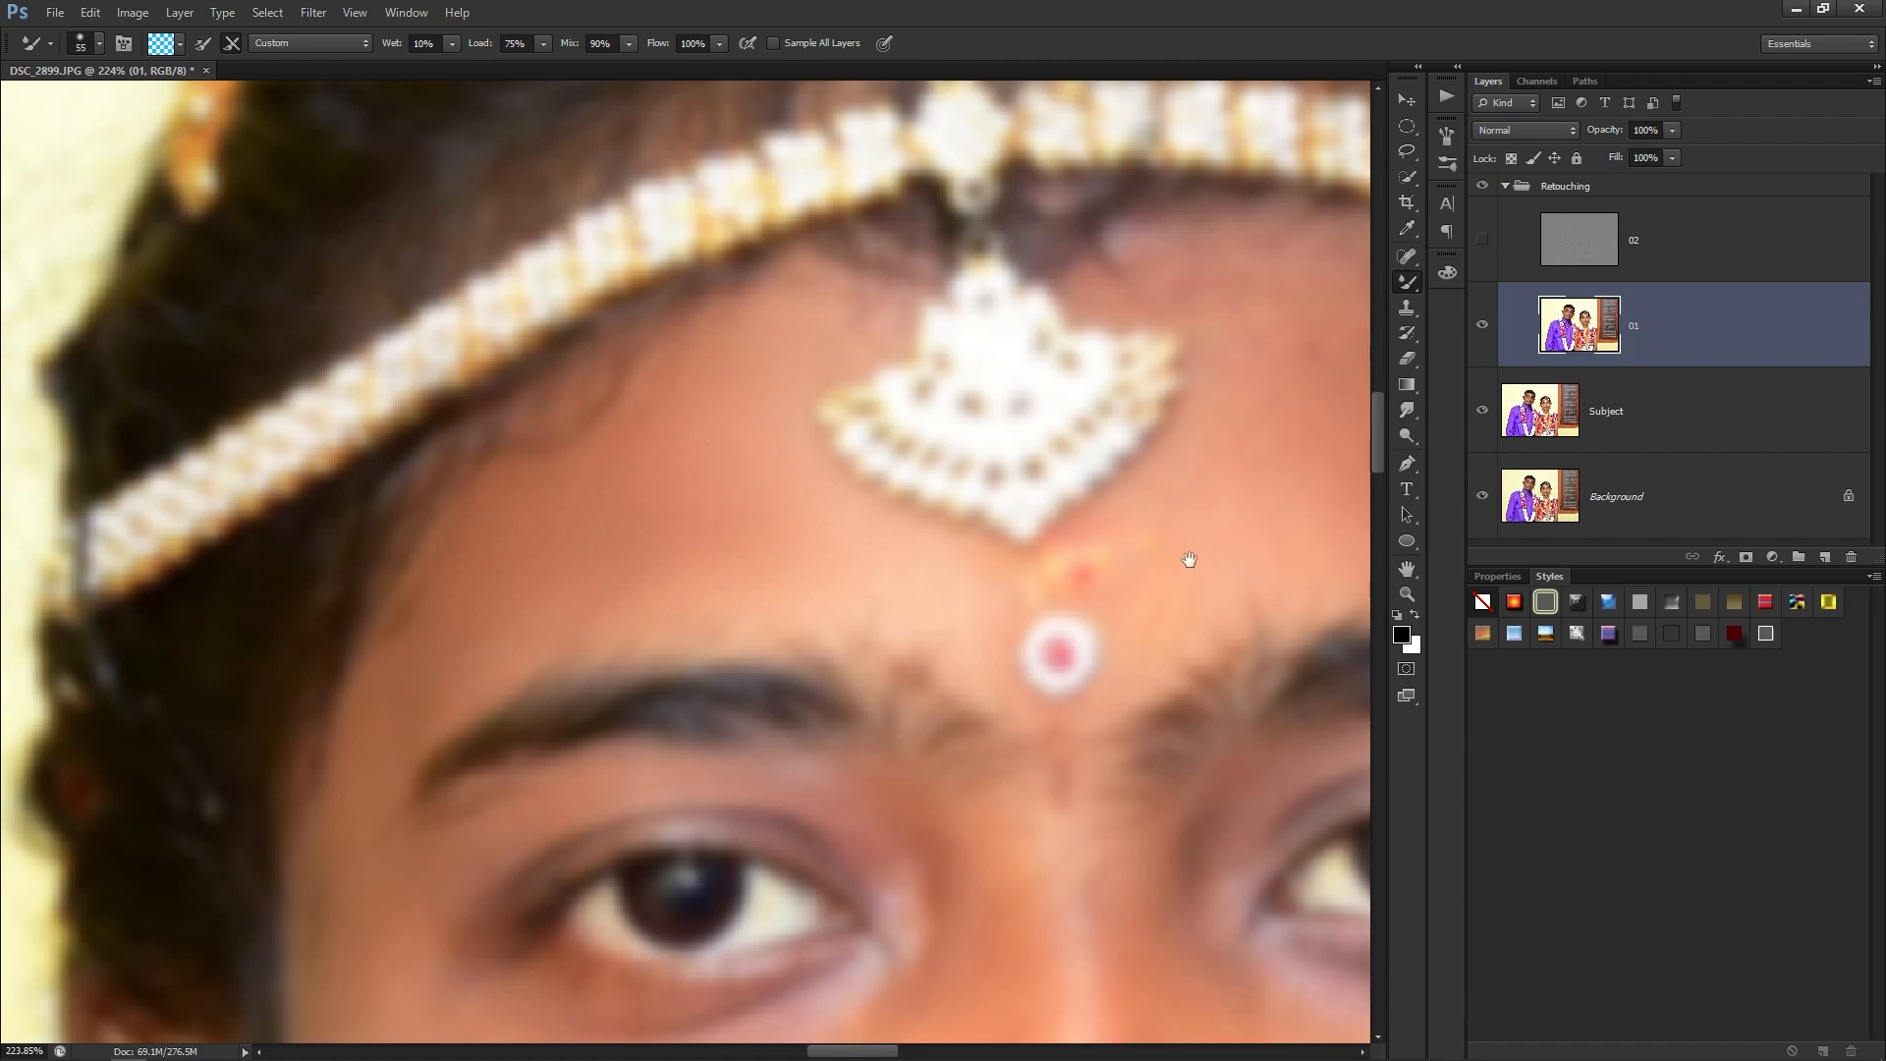
left_click_drag(1188, 556, 686, 551)
right_click(729, 479, "alt")
left_click_drag(749, 480, 799, 481)
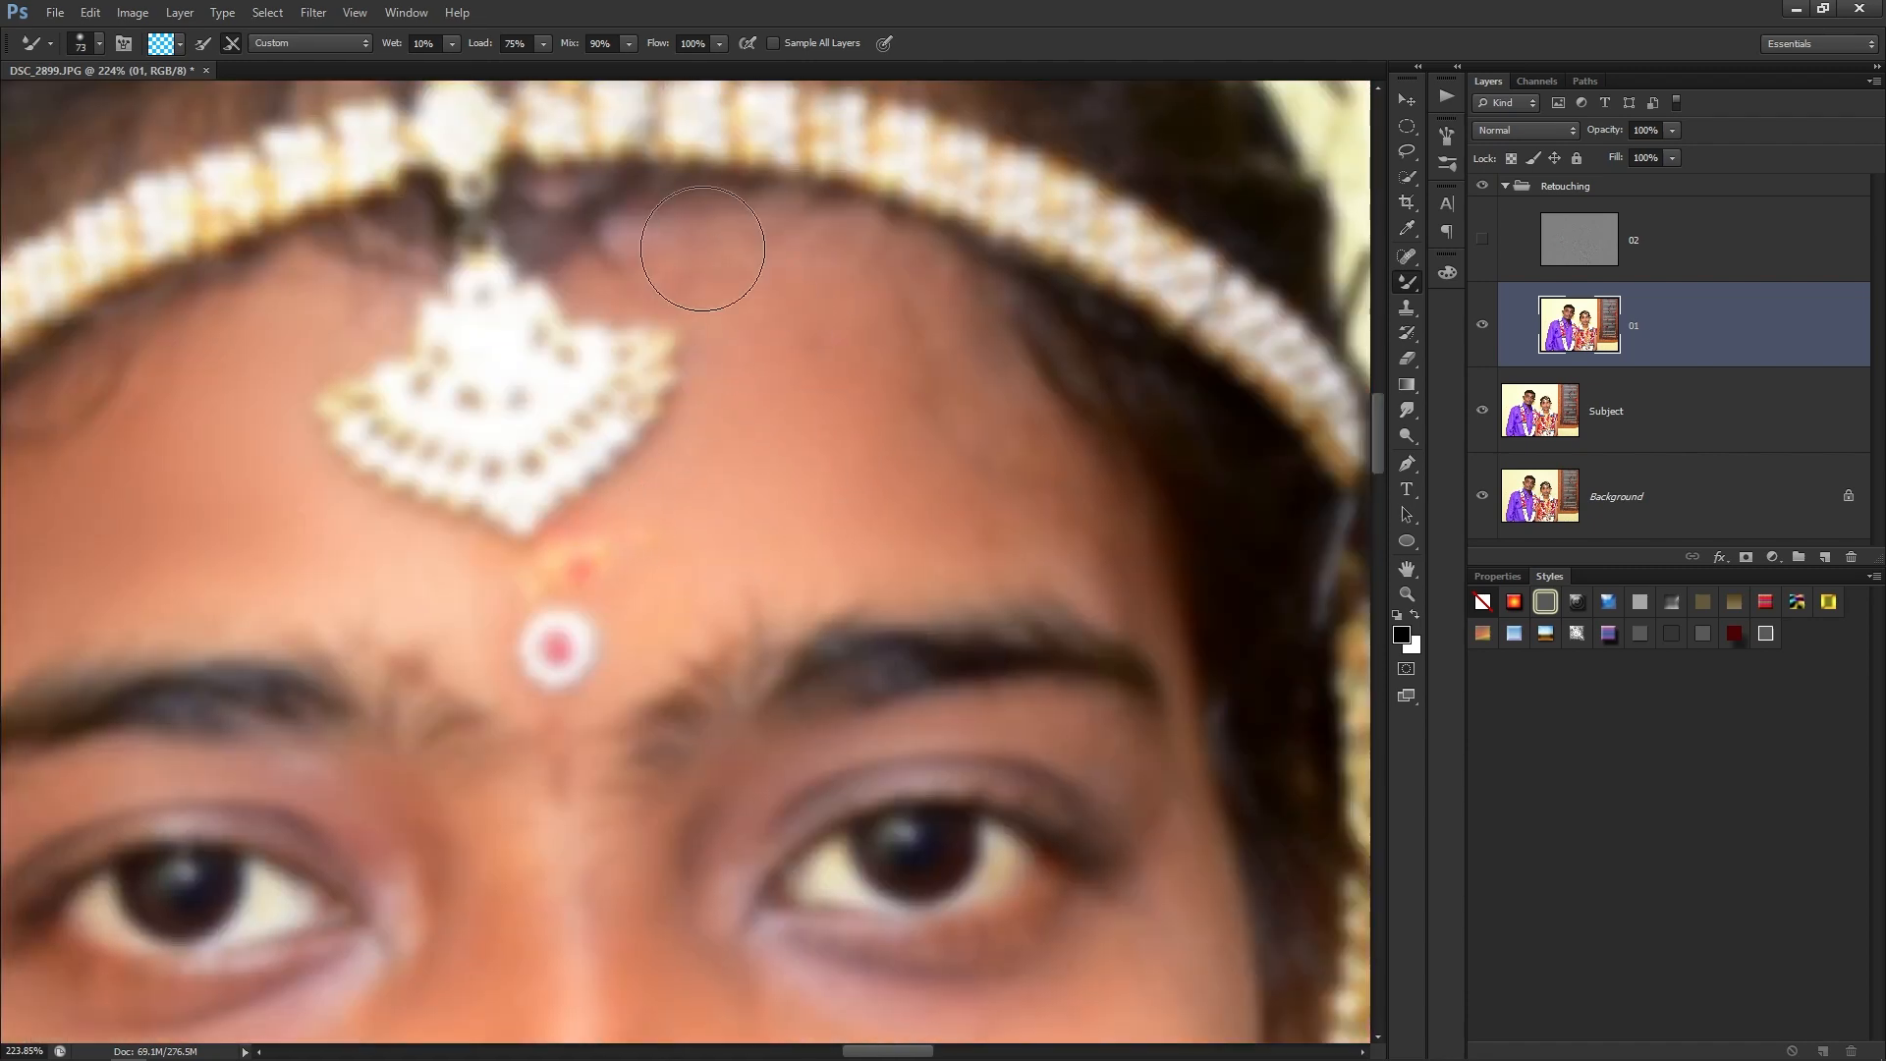
mouse_move(870, 293)
left_mouse_down()
mouse_move(992, 511)
mouse_move(687, 540)
mouse_move(700, 256)
mouse_move(674, 253)
mouse_move(928, 332)
left_mouse_up()
Blend the woman's nose bridge with the 73 px brush, and her right temple and under-eye area with a 67 px brush.
left_click_drag(742, 422, 755, 594)
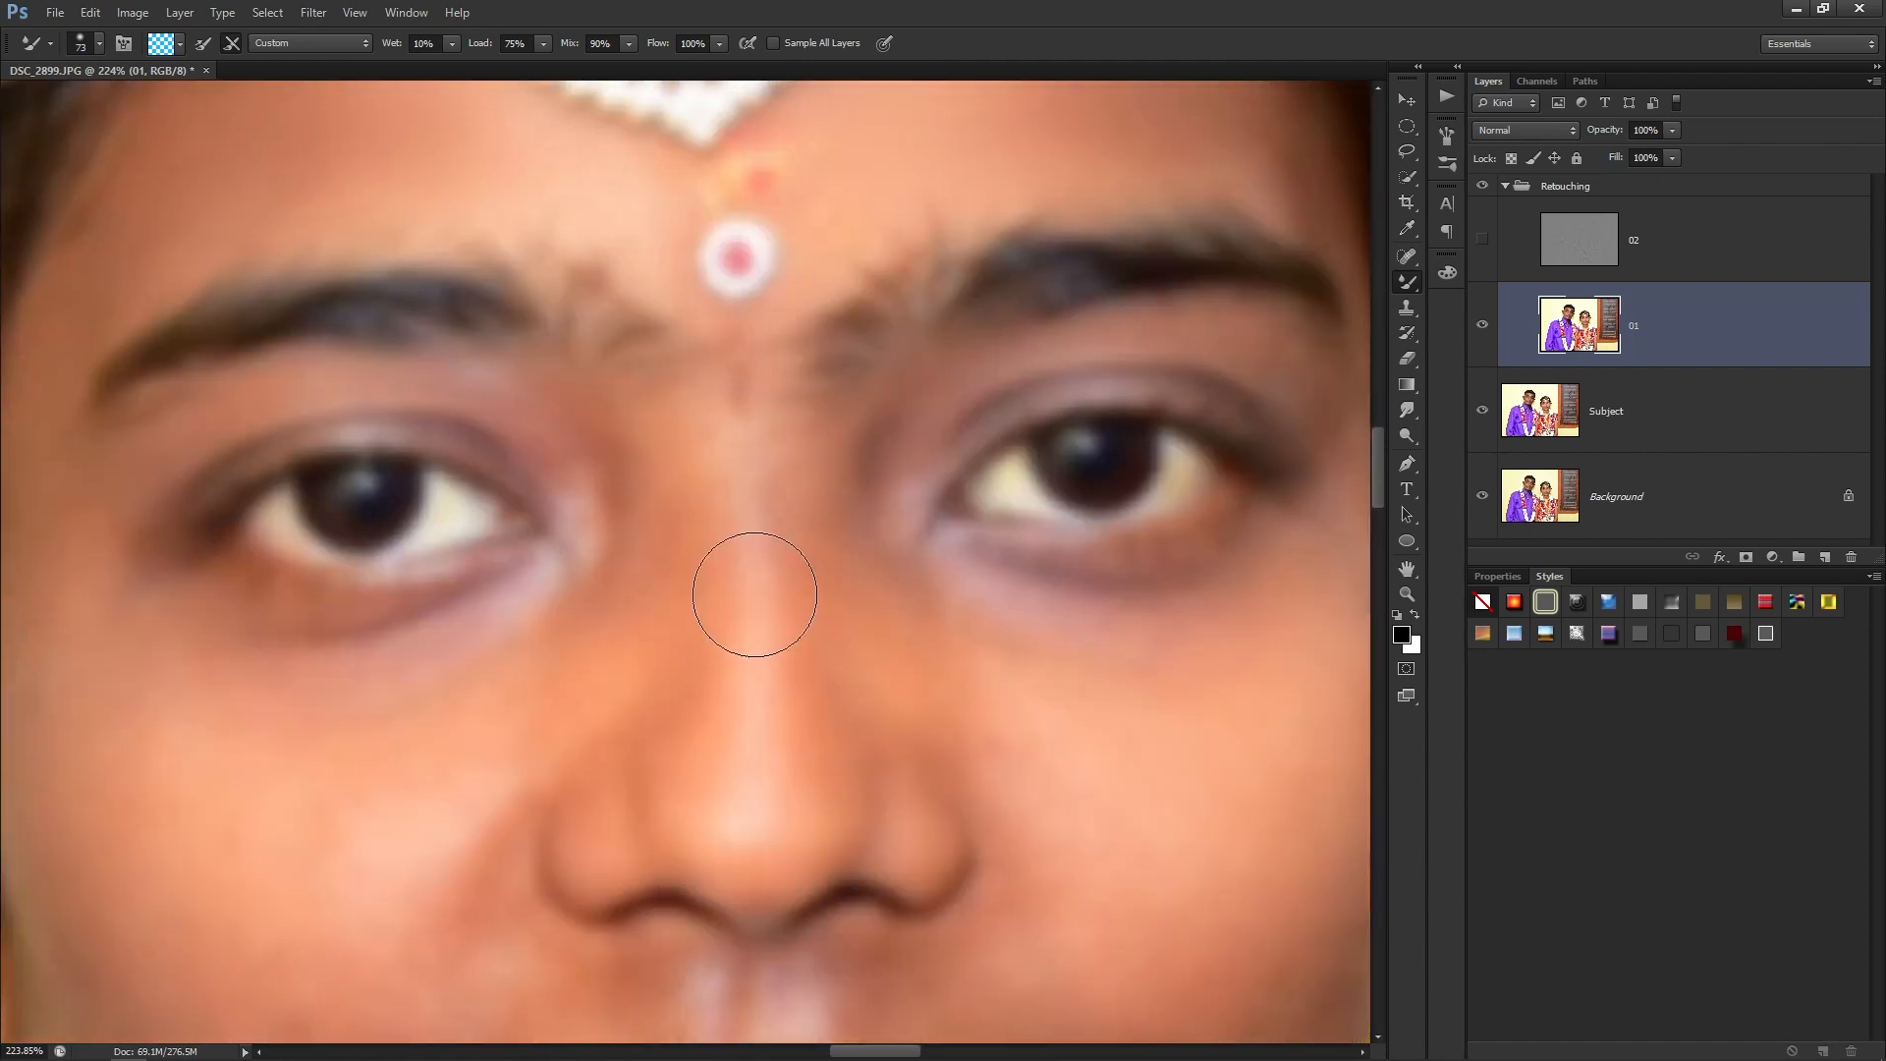
left_click_drag(740, 398, 752, 589)
left_click_drag(755, 596, 736, 459)
right_click(653, 445, "alt")
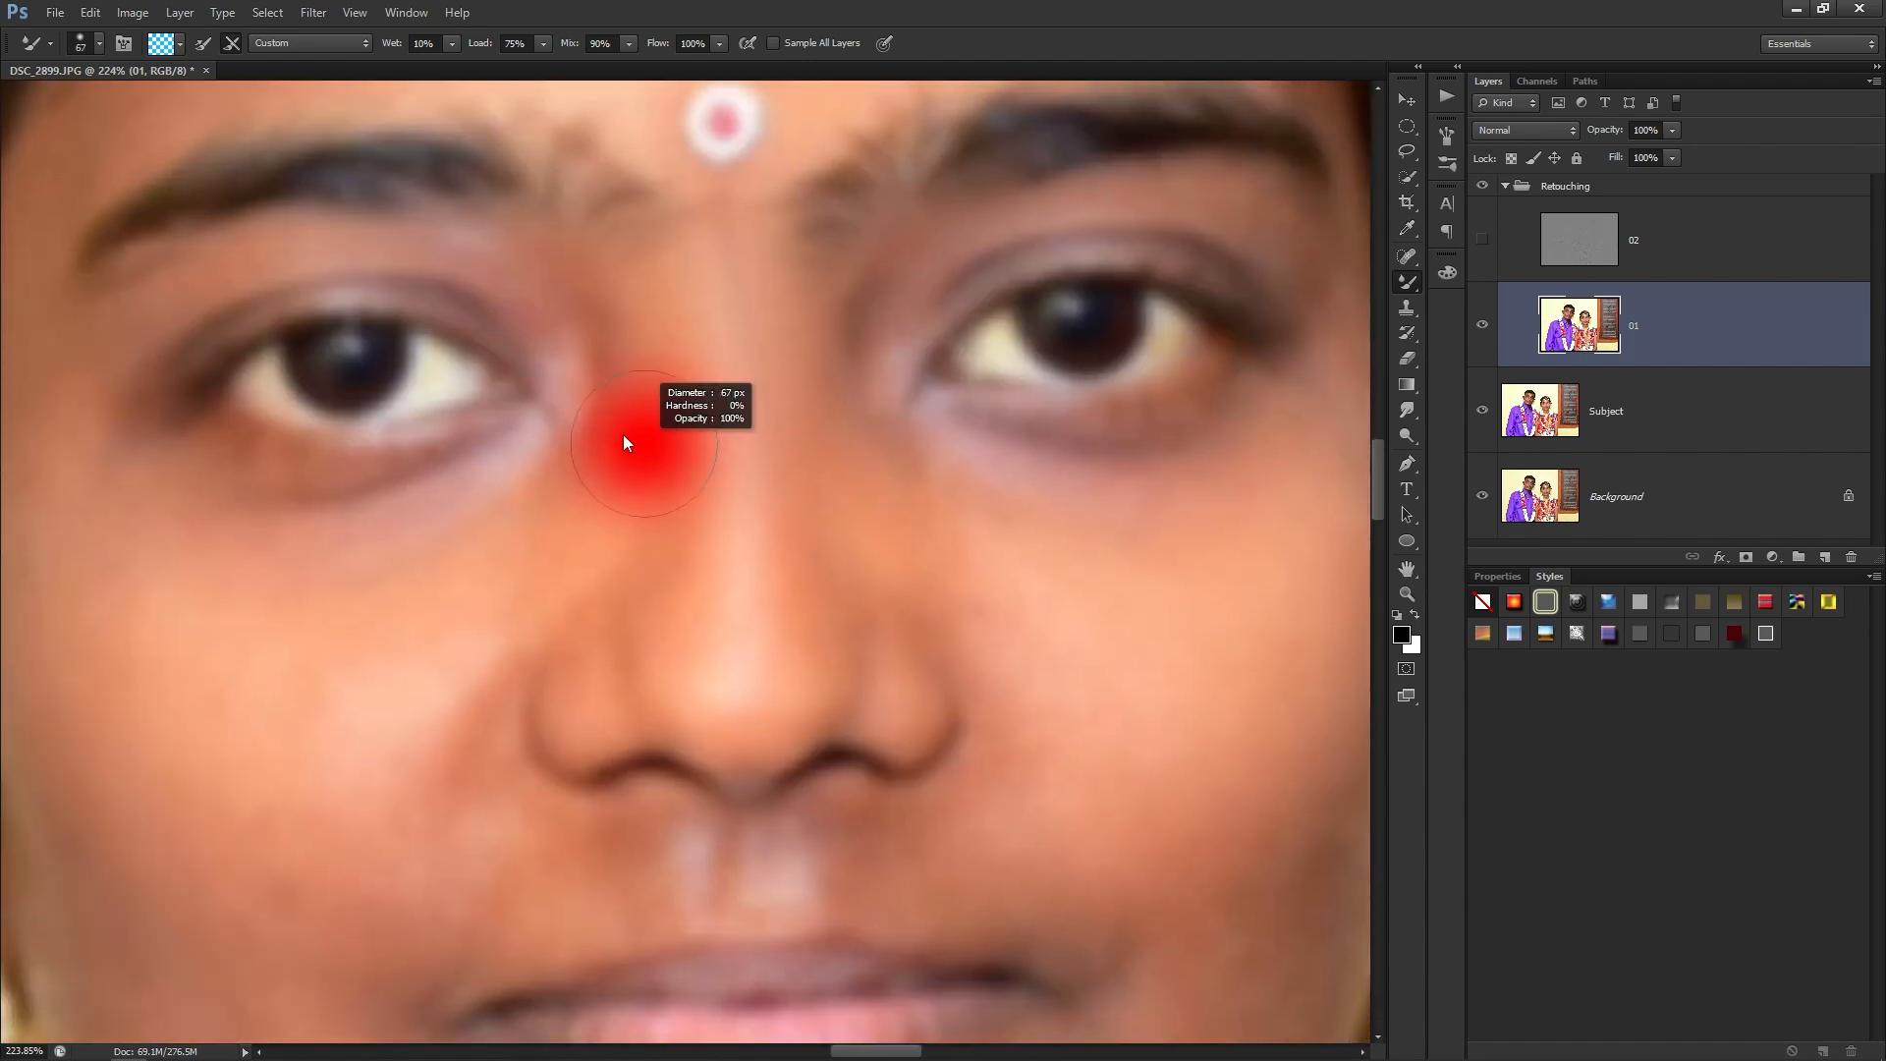
scroll(619, 362, "down", 2)
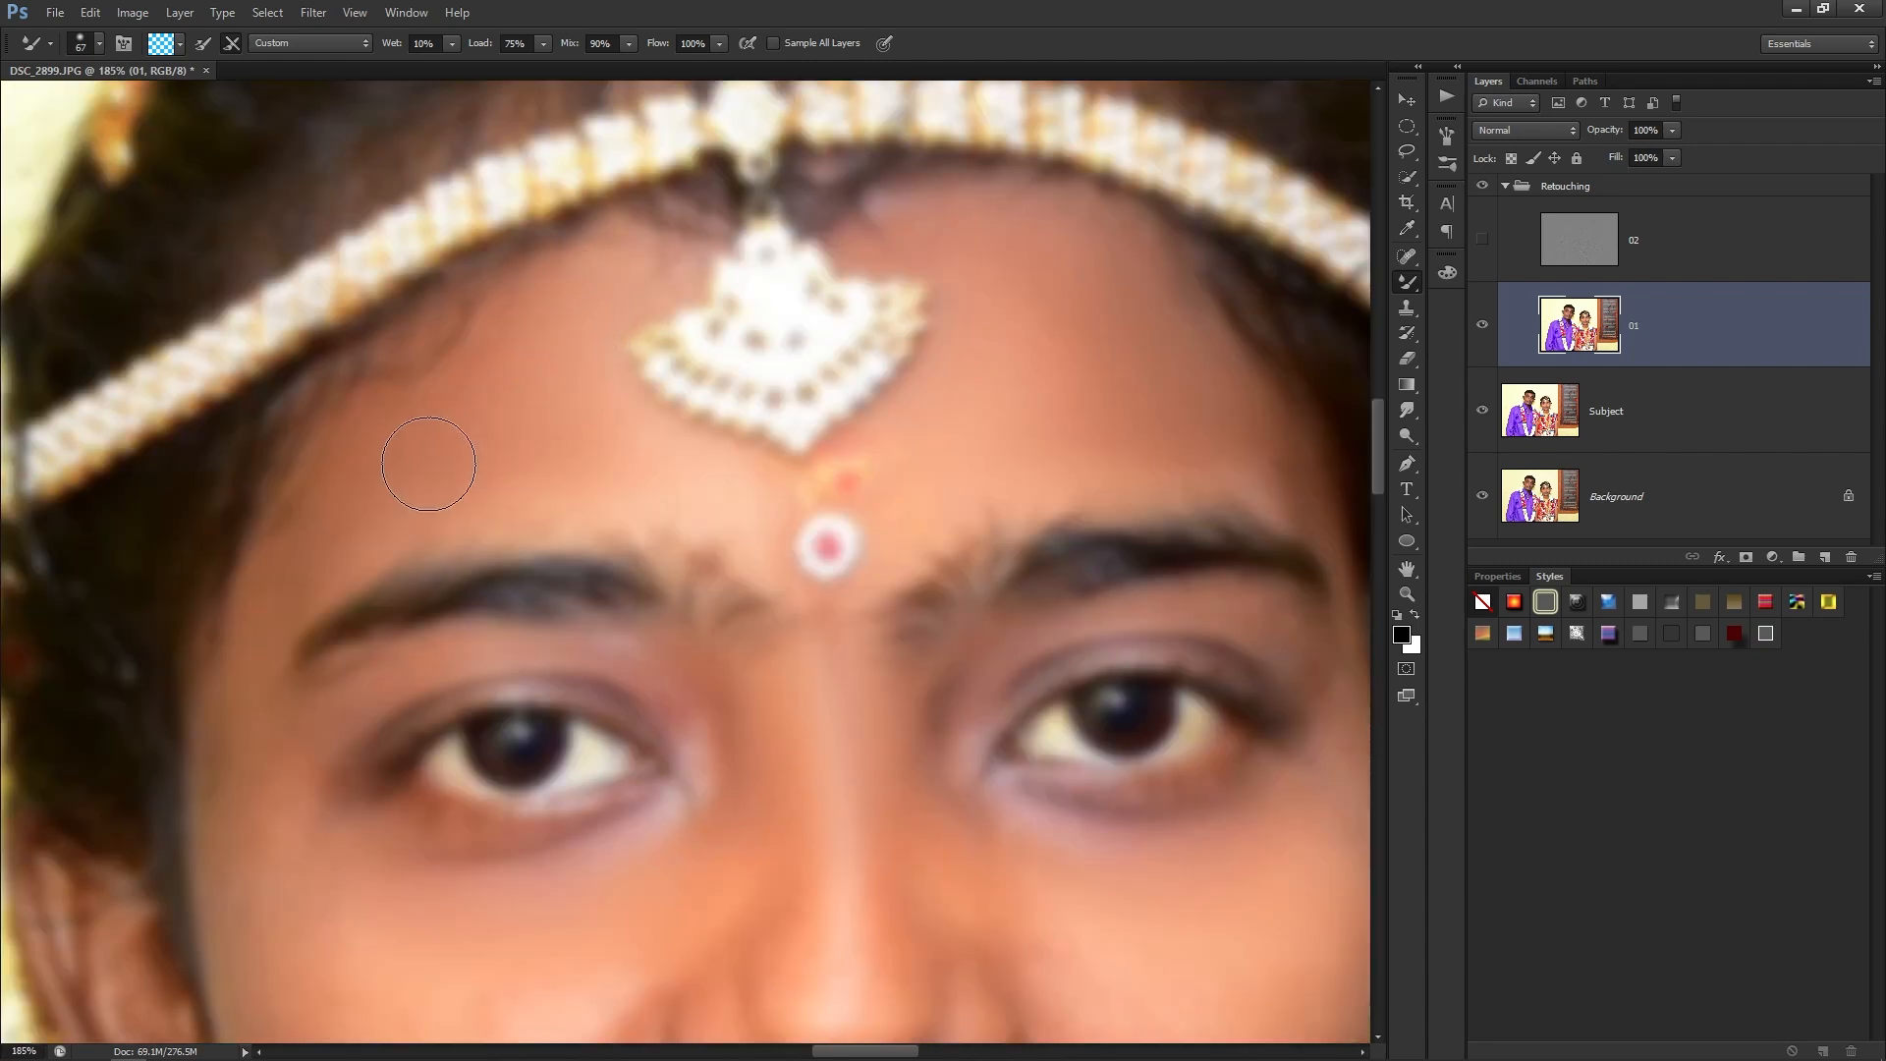
left_click_drag(265, 573, 413, 303)
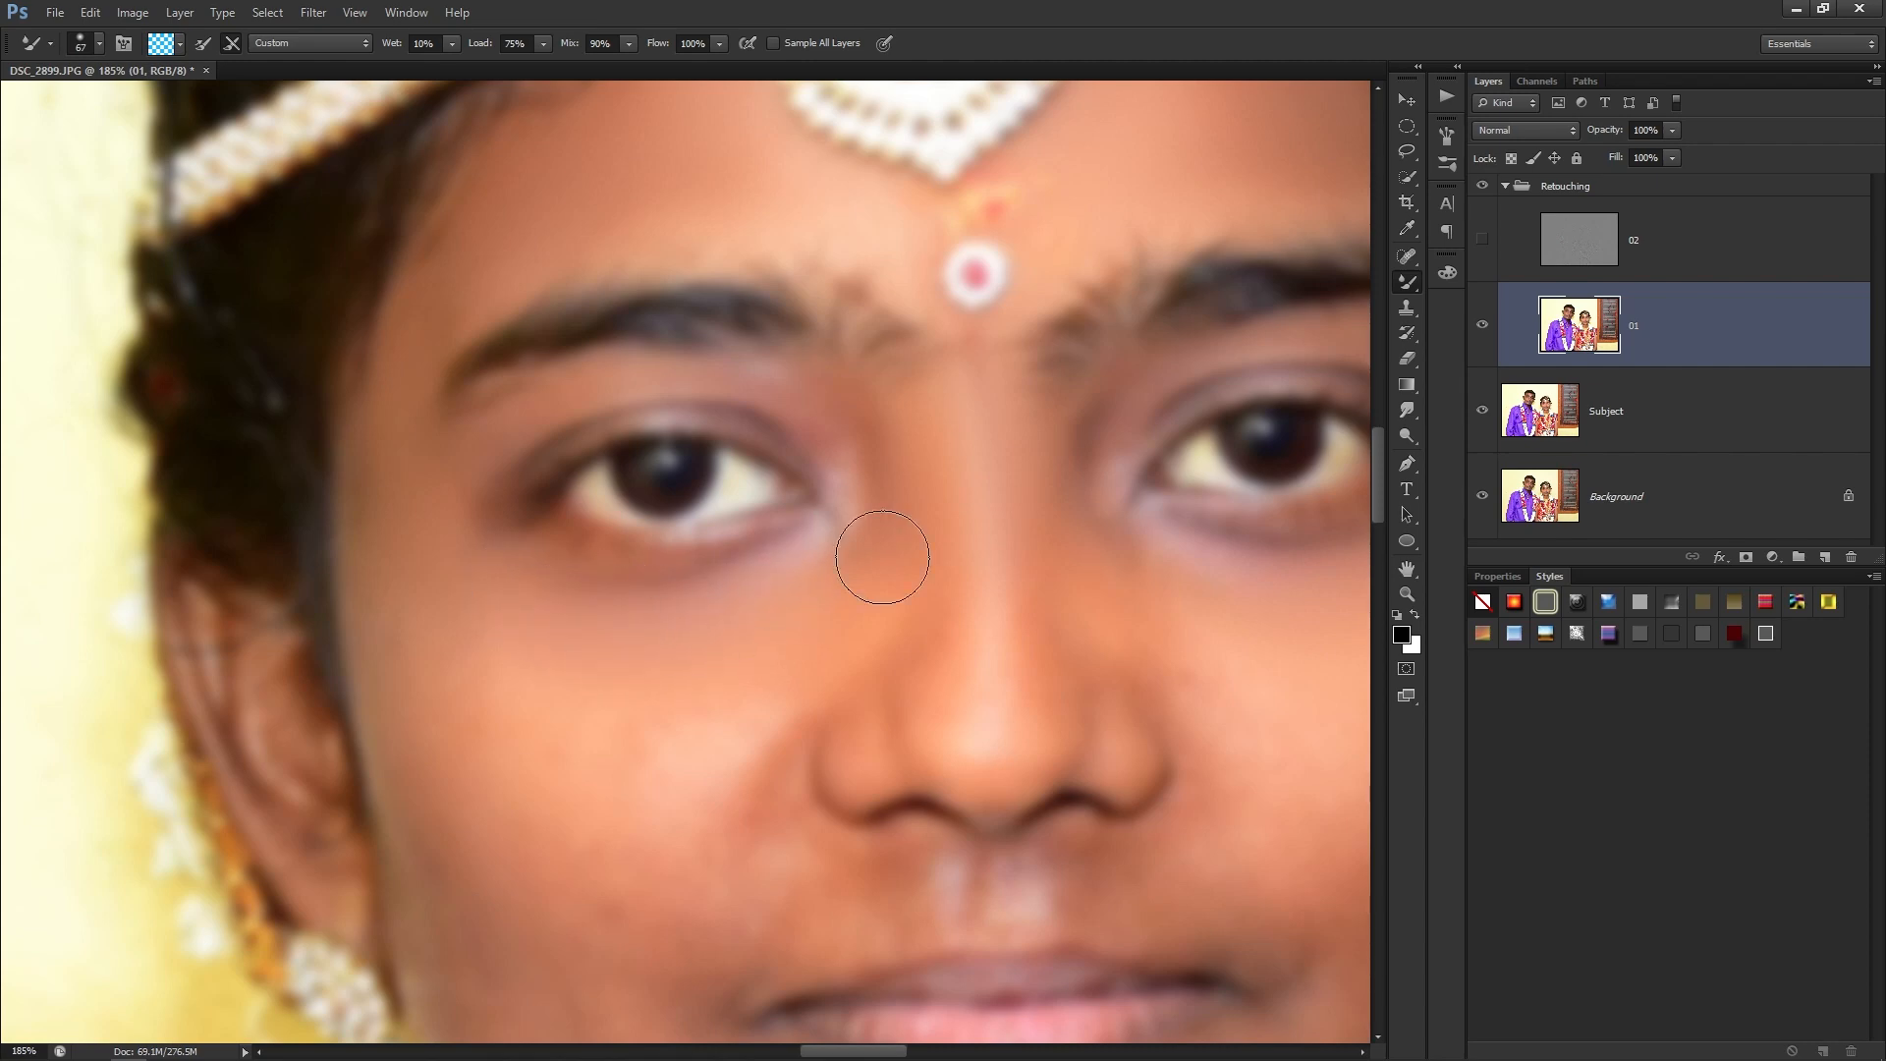
mouse_move(856, 496)
left_mouse_down()
mouse_move(833, 409)
mouse_move(886, 250)
left_mouse_up()
Smooth the woman's right cheek and jaw, adjusting the brush to 87 px, 110 px and 94 px.
left_click_drag(718, 412, 744, 429)
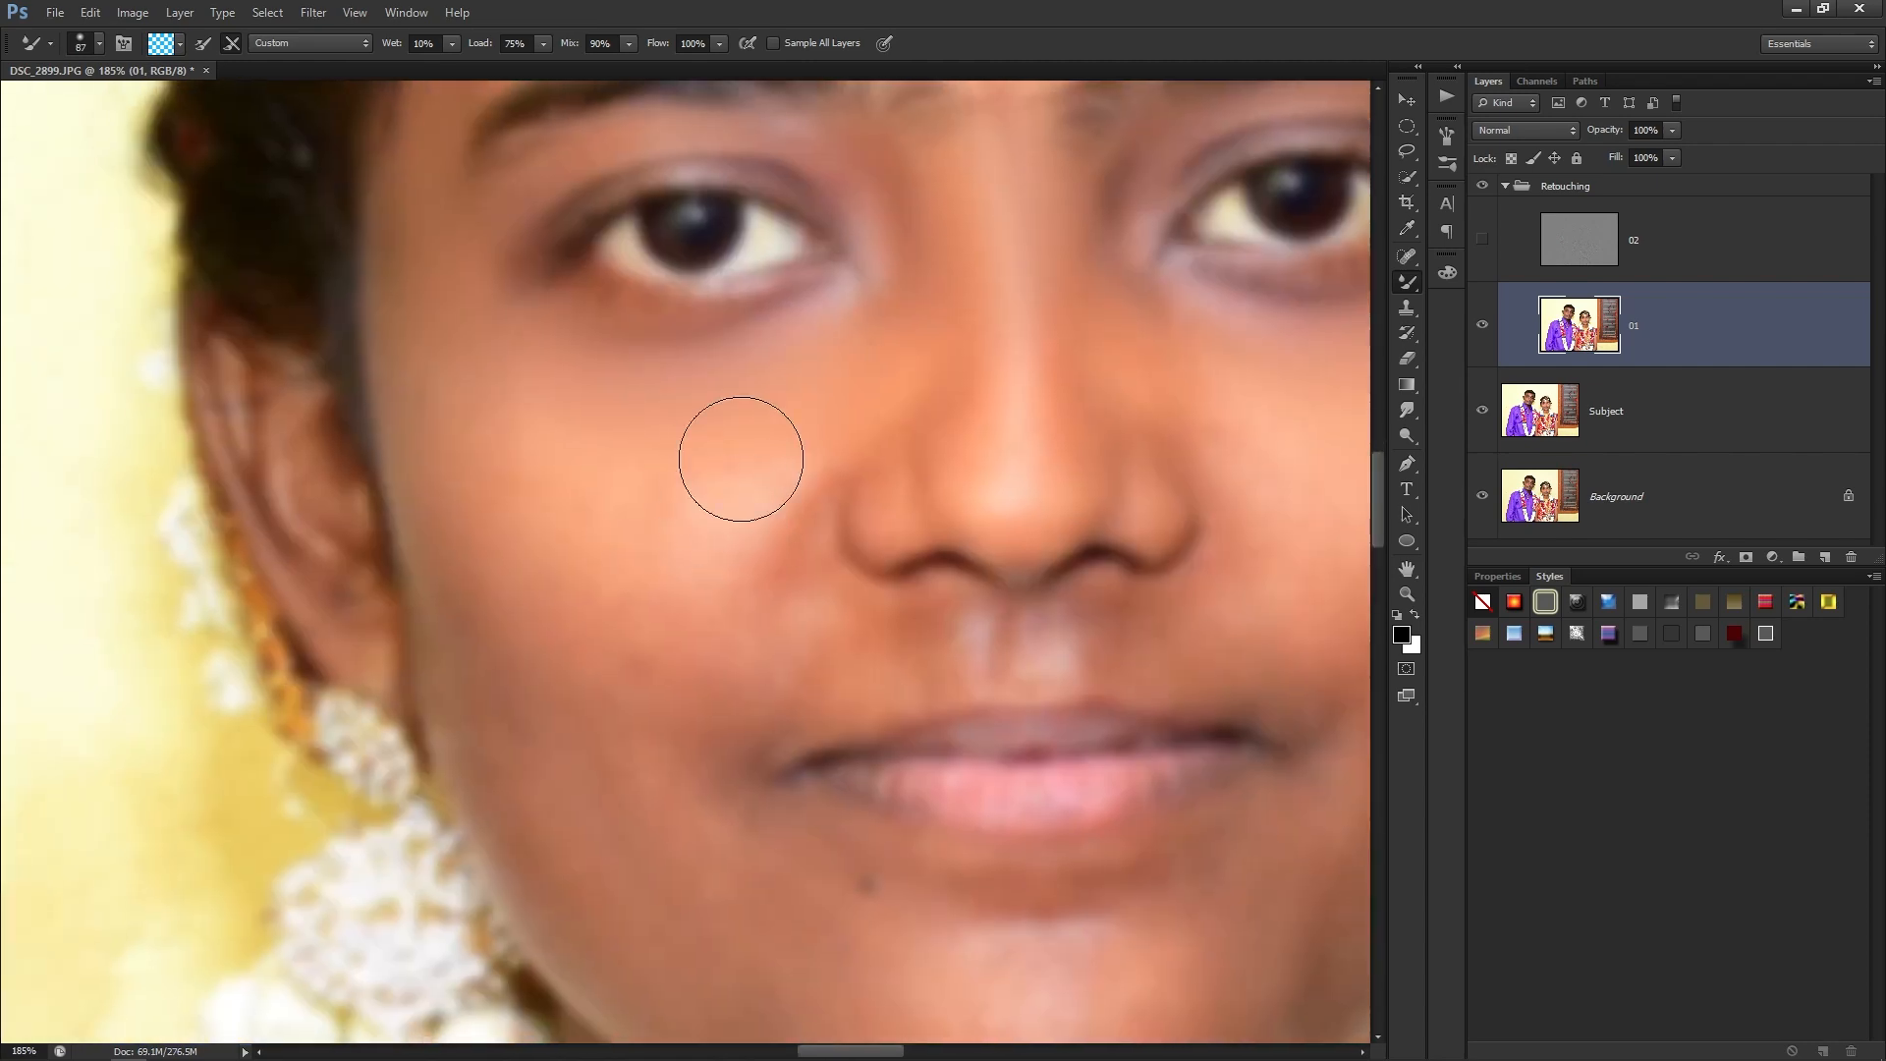
left_click_drag(538, 565, 567, 540)
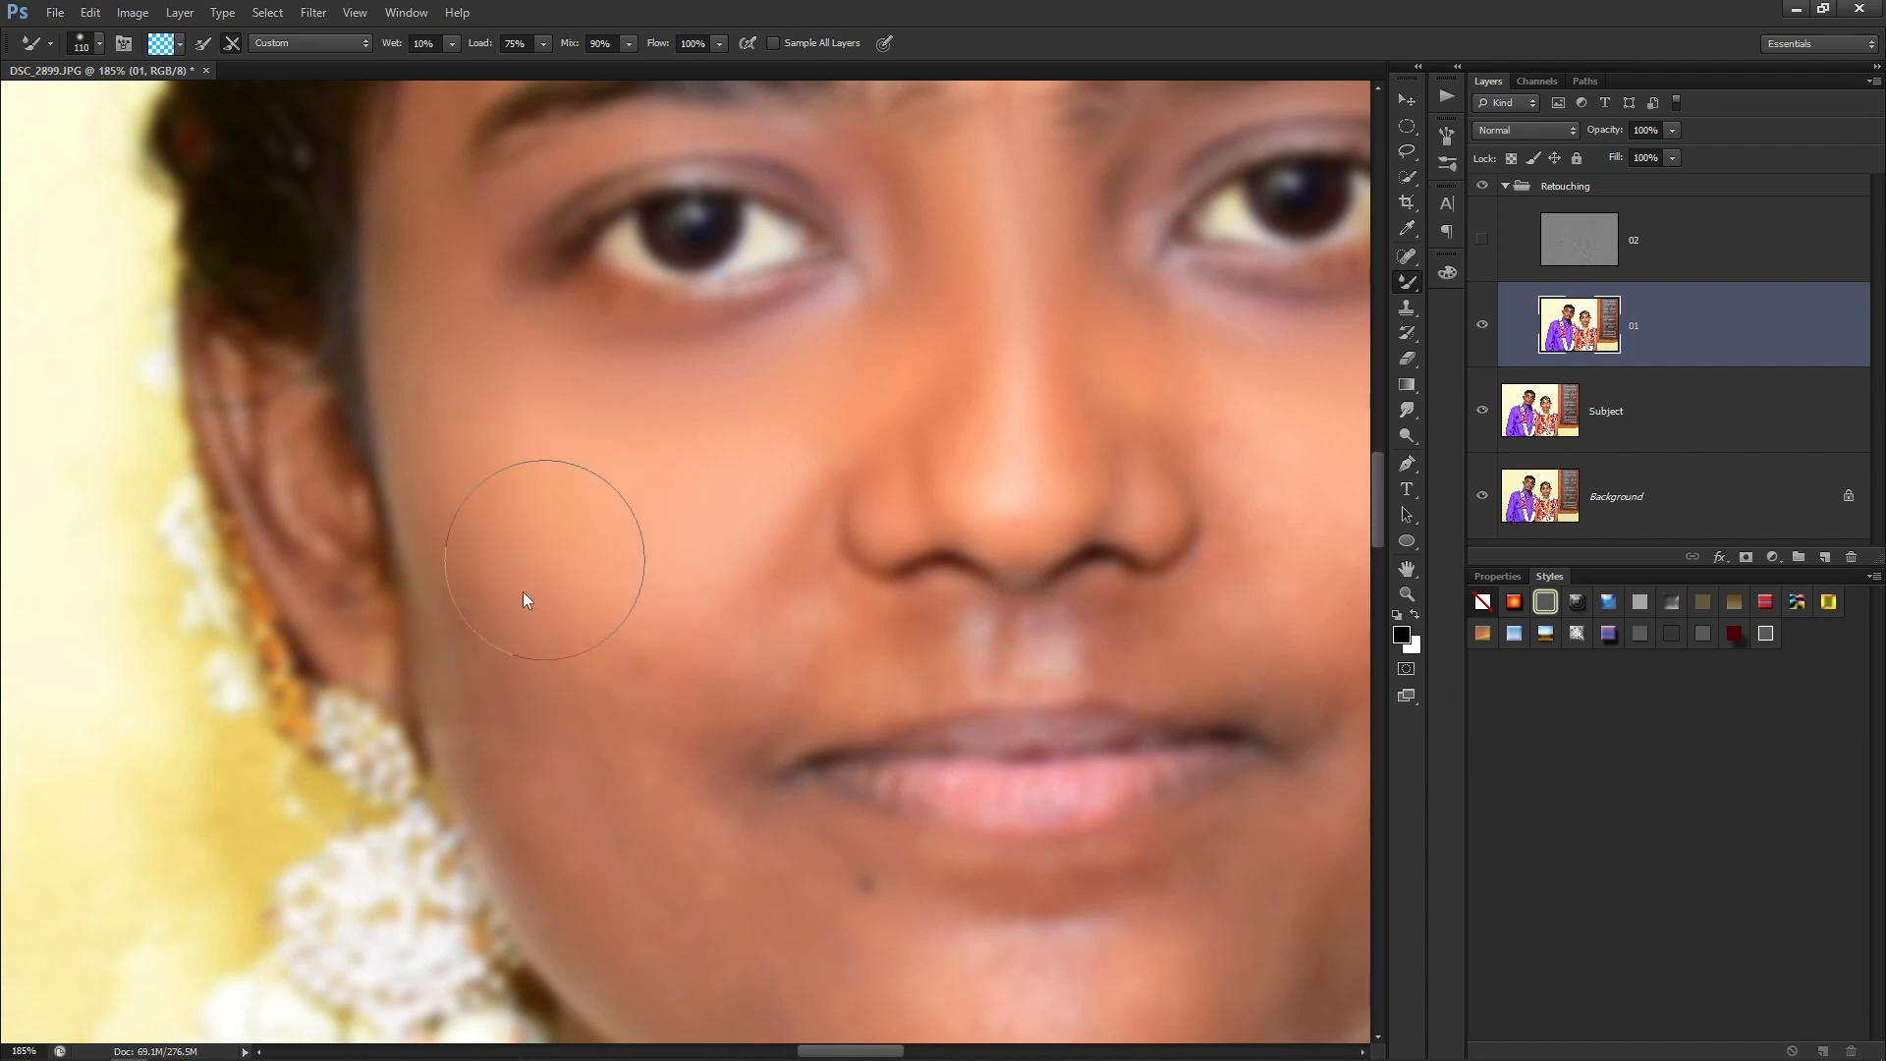
left_click_drag(501, 619, 462, 366)
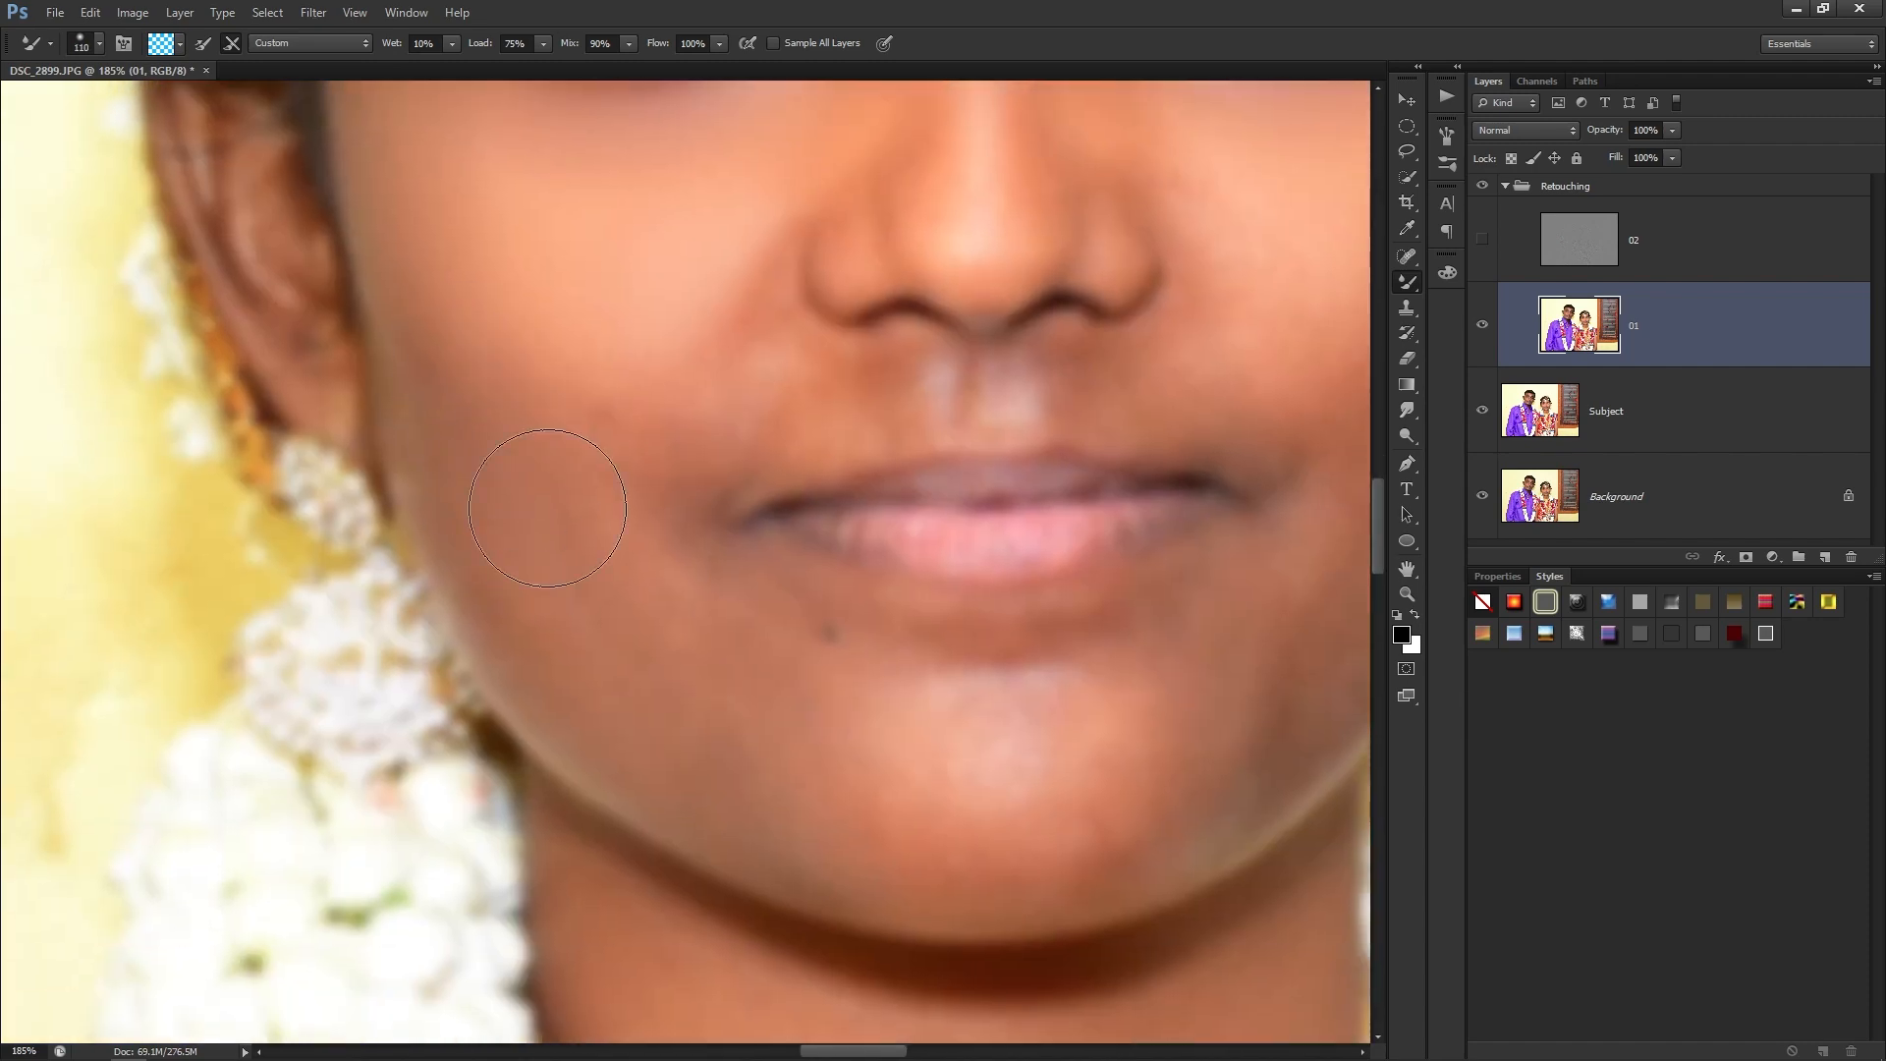
left_click_drag(567, 481, 535, 504)
left_click_drag(618, 618, 598, 492)
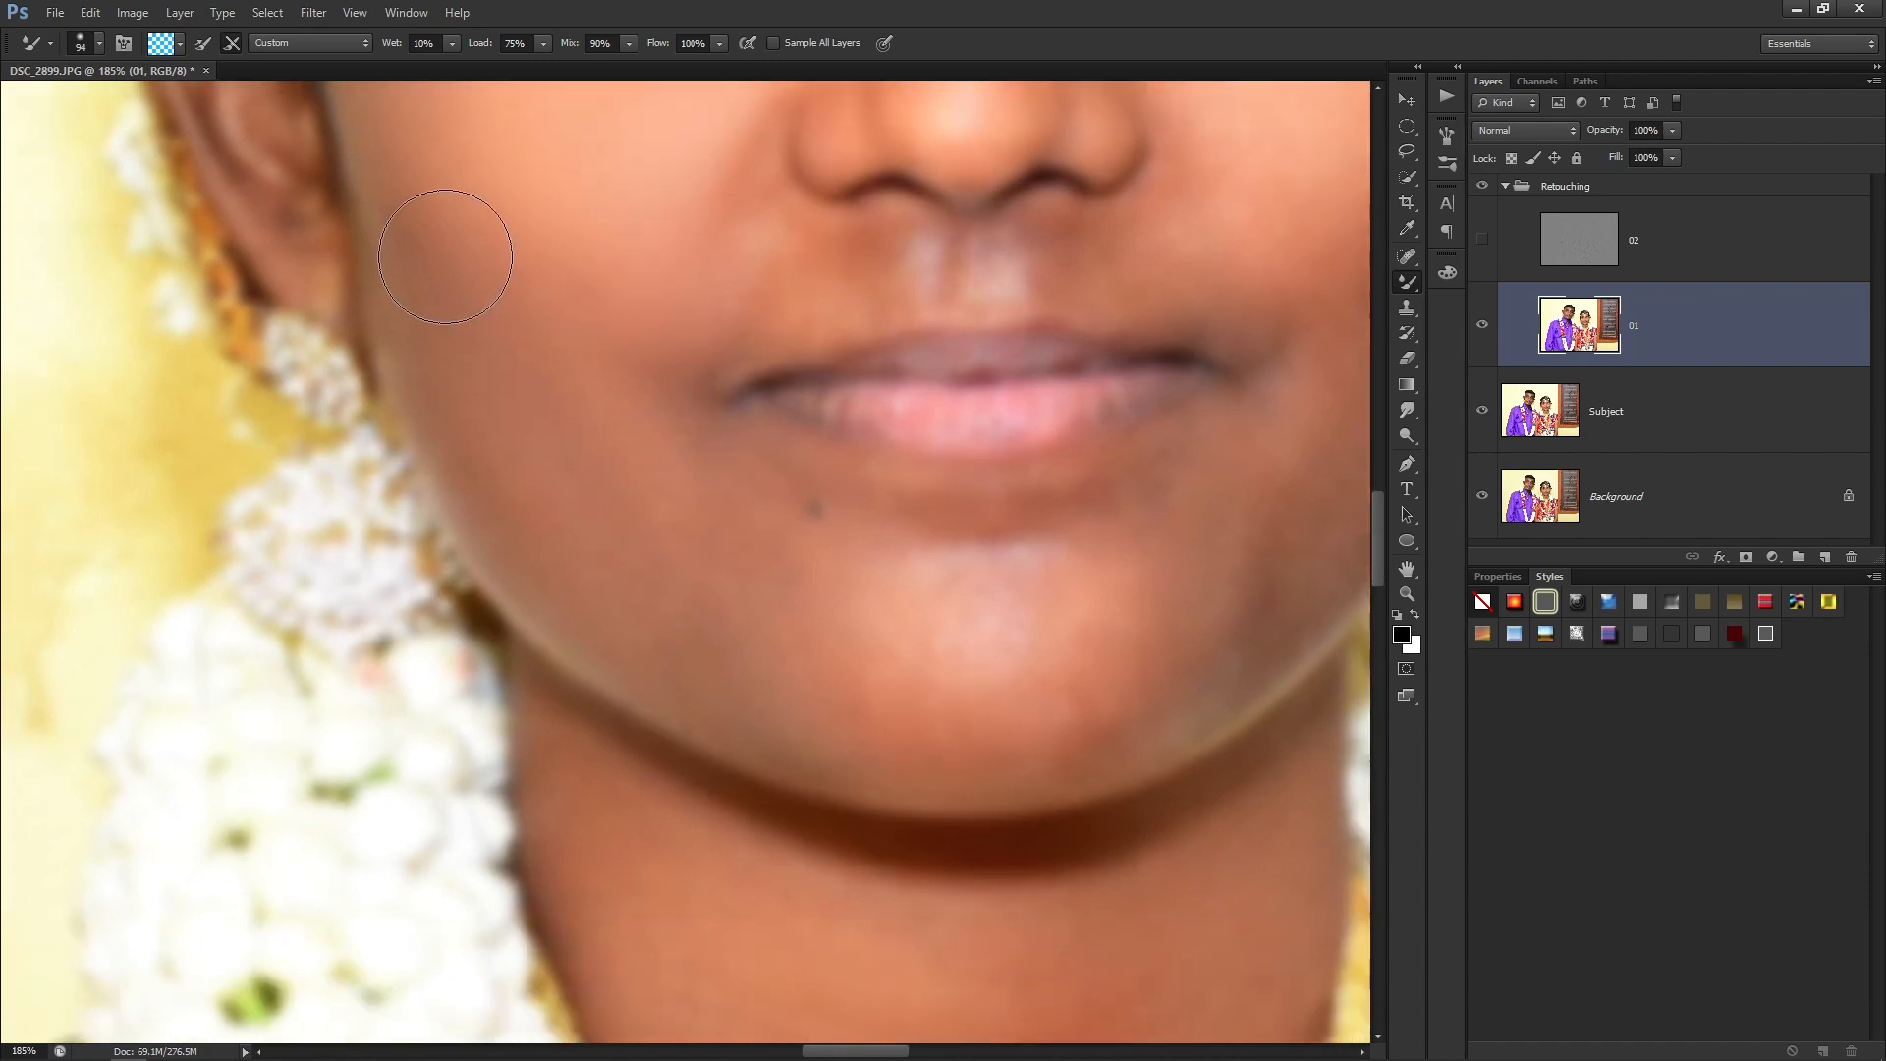
Smooth the woman's chin and her neck around the red mark above the necklace with a 92 px brush.
left_click_drag(868, 644, 720, 451)
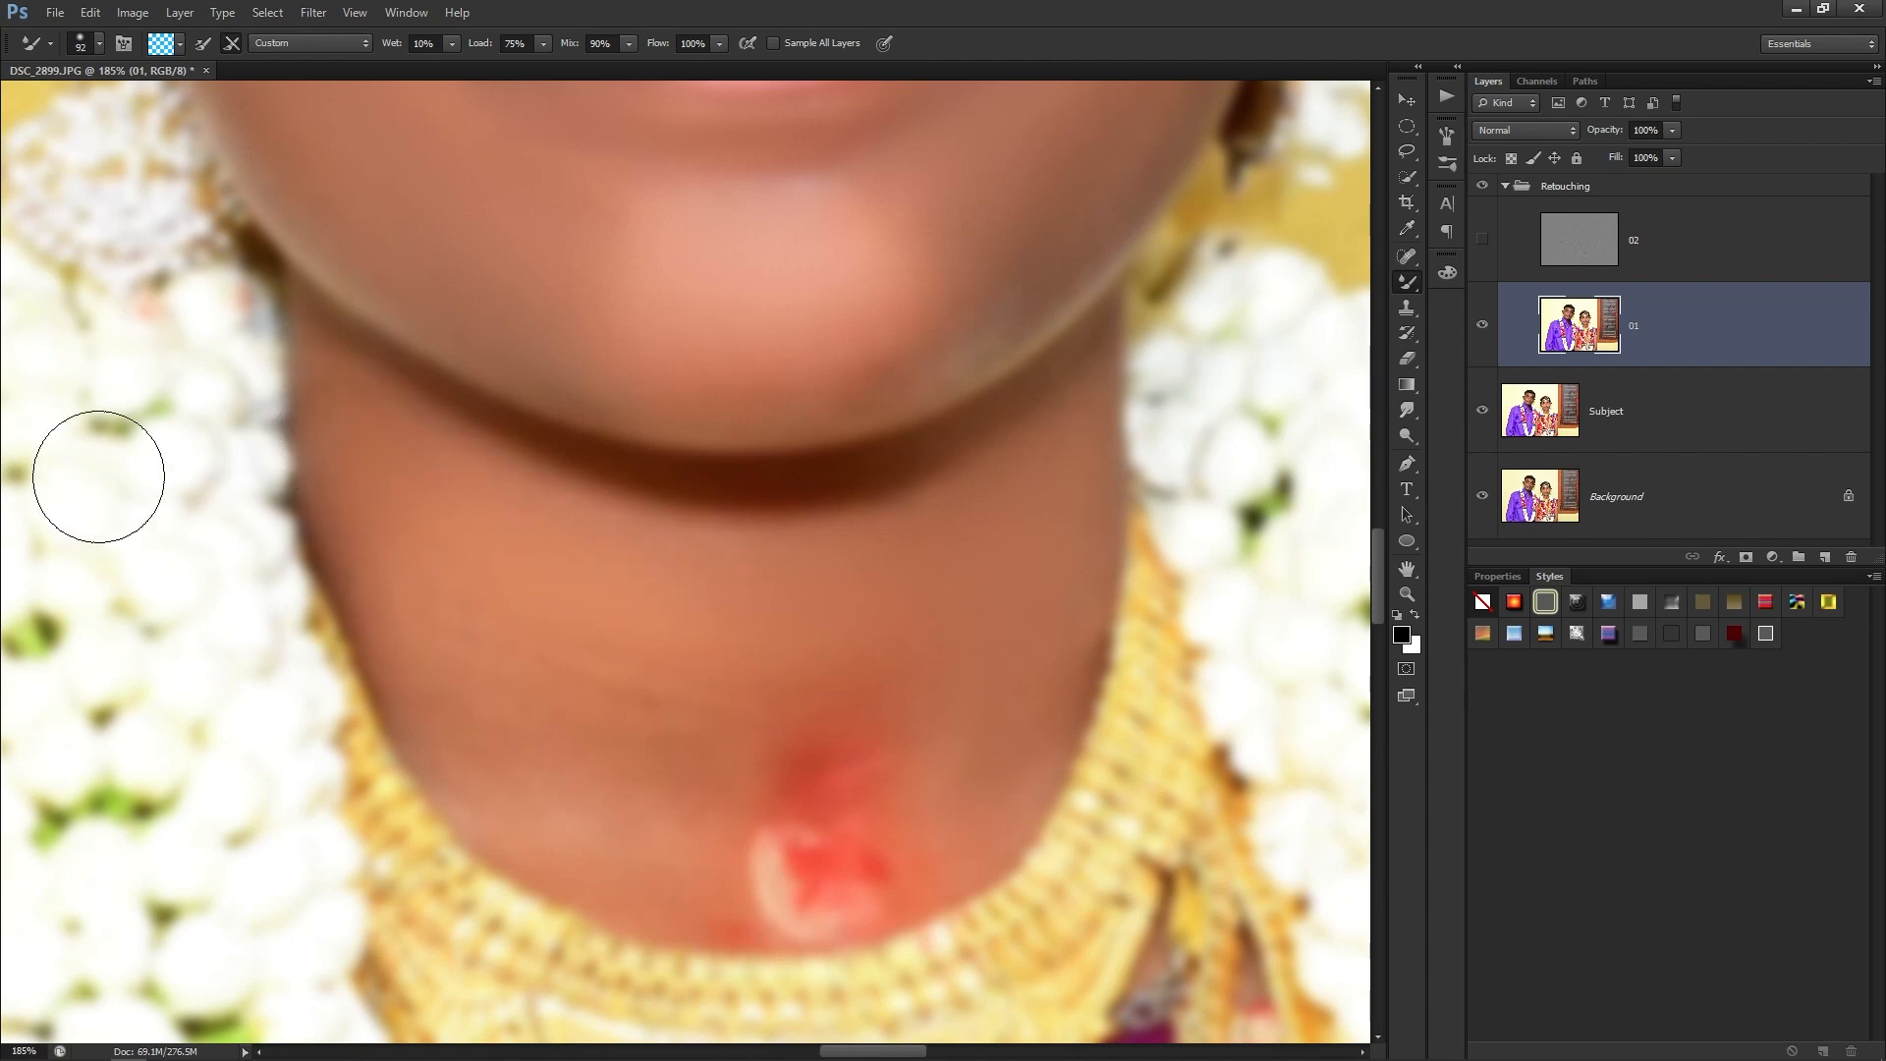
scroll(514, 560, "down", 1)
mouse_move(518, 408)
left_mouse_down()
mouse_move(523, 488)
mouse_move(723, 517)
mouse_move(601, 599)
mouse_move(490, 569)
mouse_move(429, 408)
mouse_move(616, 621)
mouse_move(686, 628)
left_mouse_up()
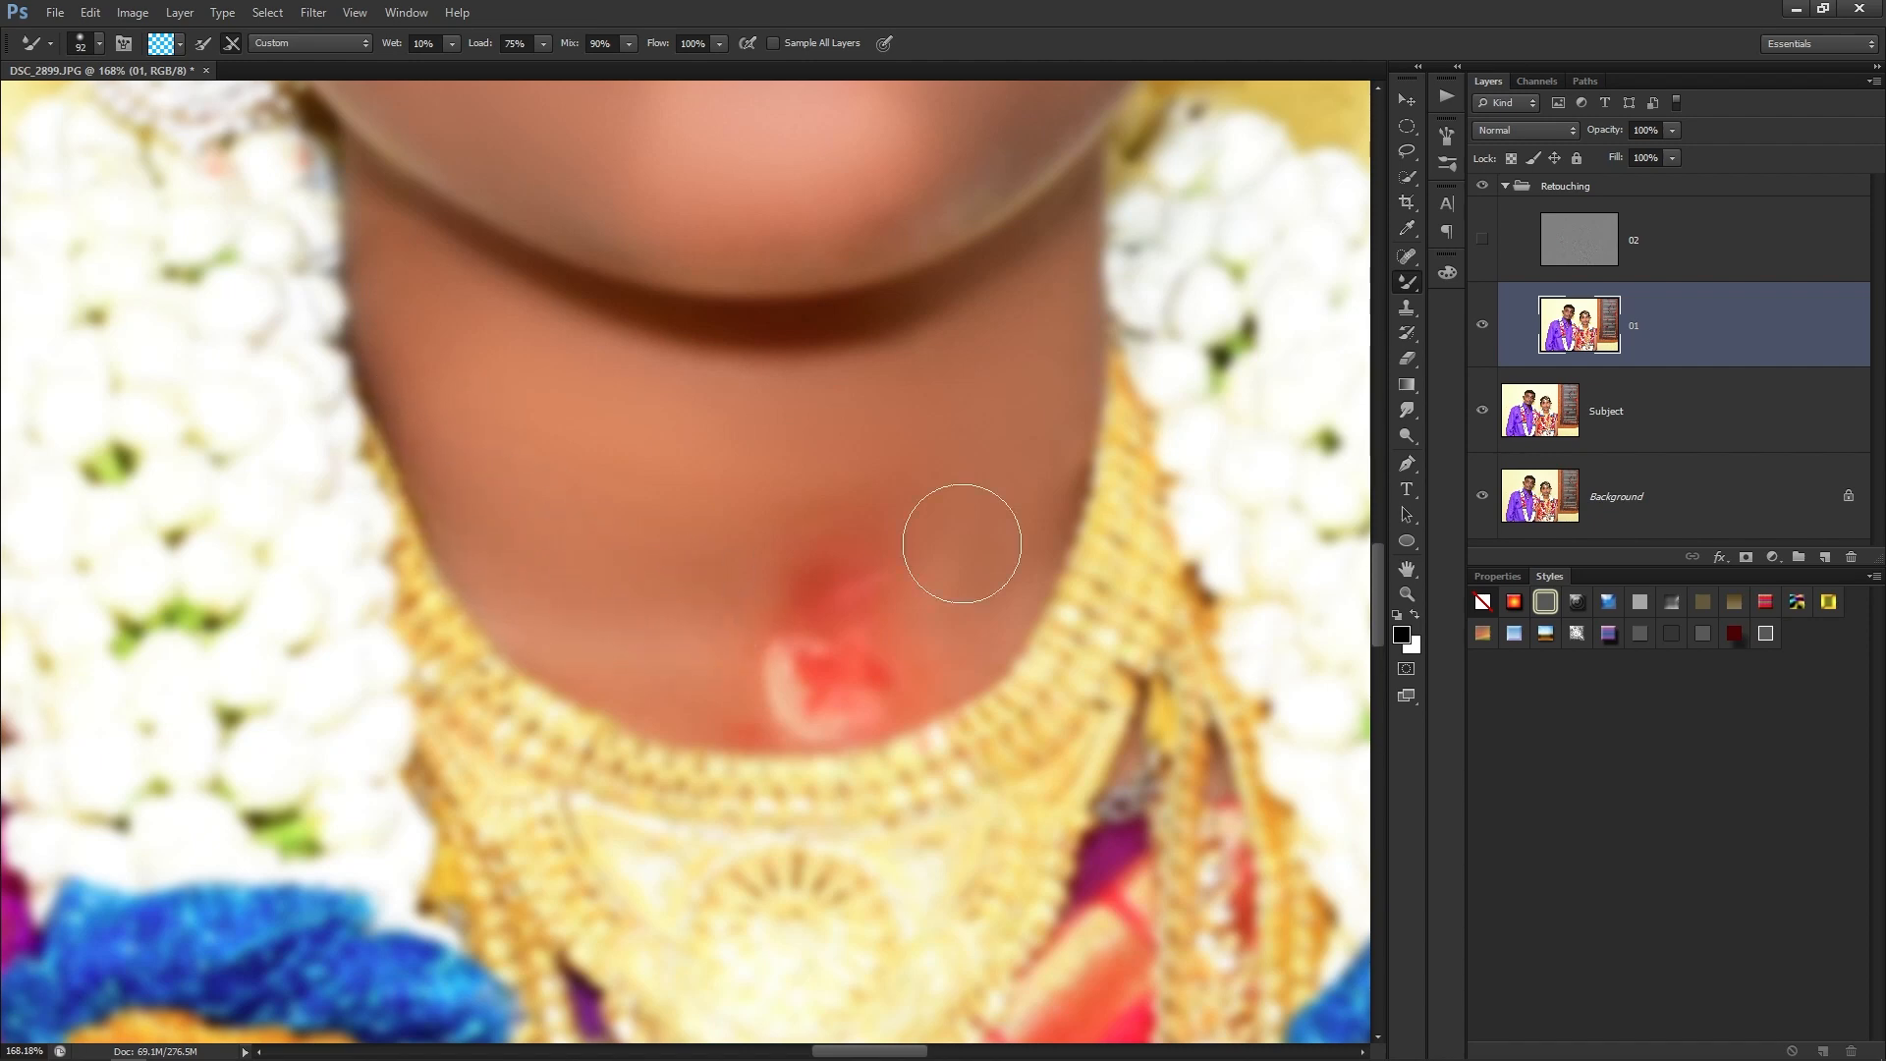
mouse_move(960, 543)
left_mouse_down()
mouse_move(1031, 511)
mouse_move(1017, 503)
left_mouse_up()
Reduce the brush to 44 px and refine the highlight on the woman's chin.
left_click_drag(1030, 345, 1035, 644)
left_click_drag(1041, 503, 1027, 656)
right_click(1022, 641, "alt")
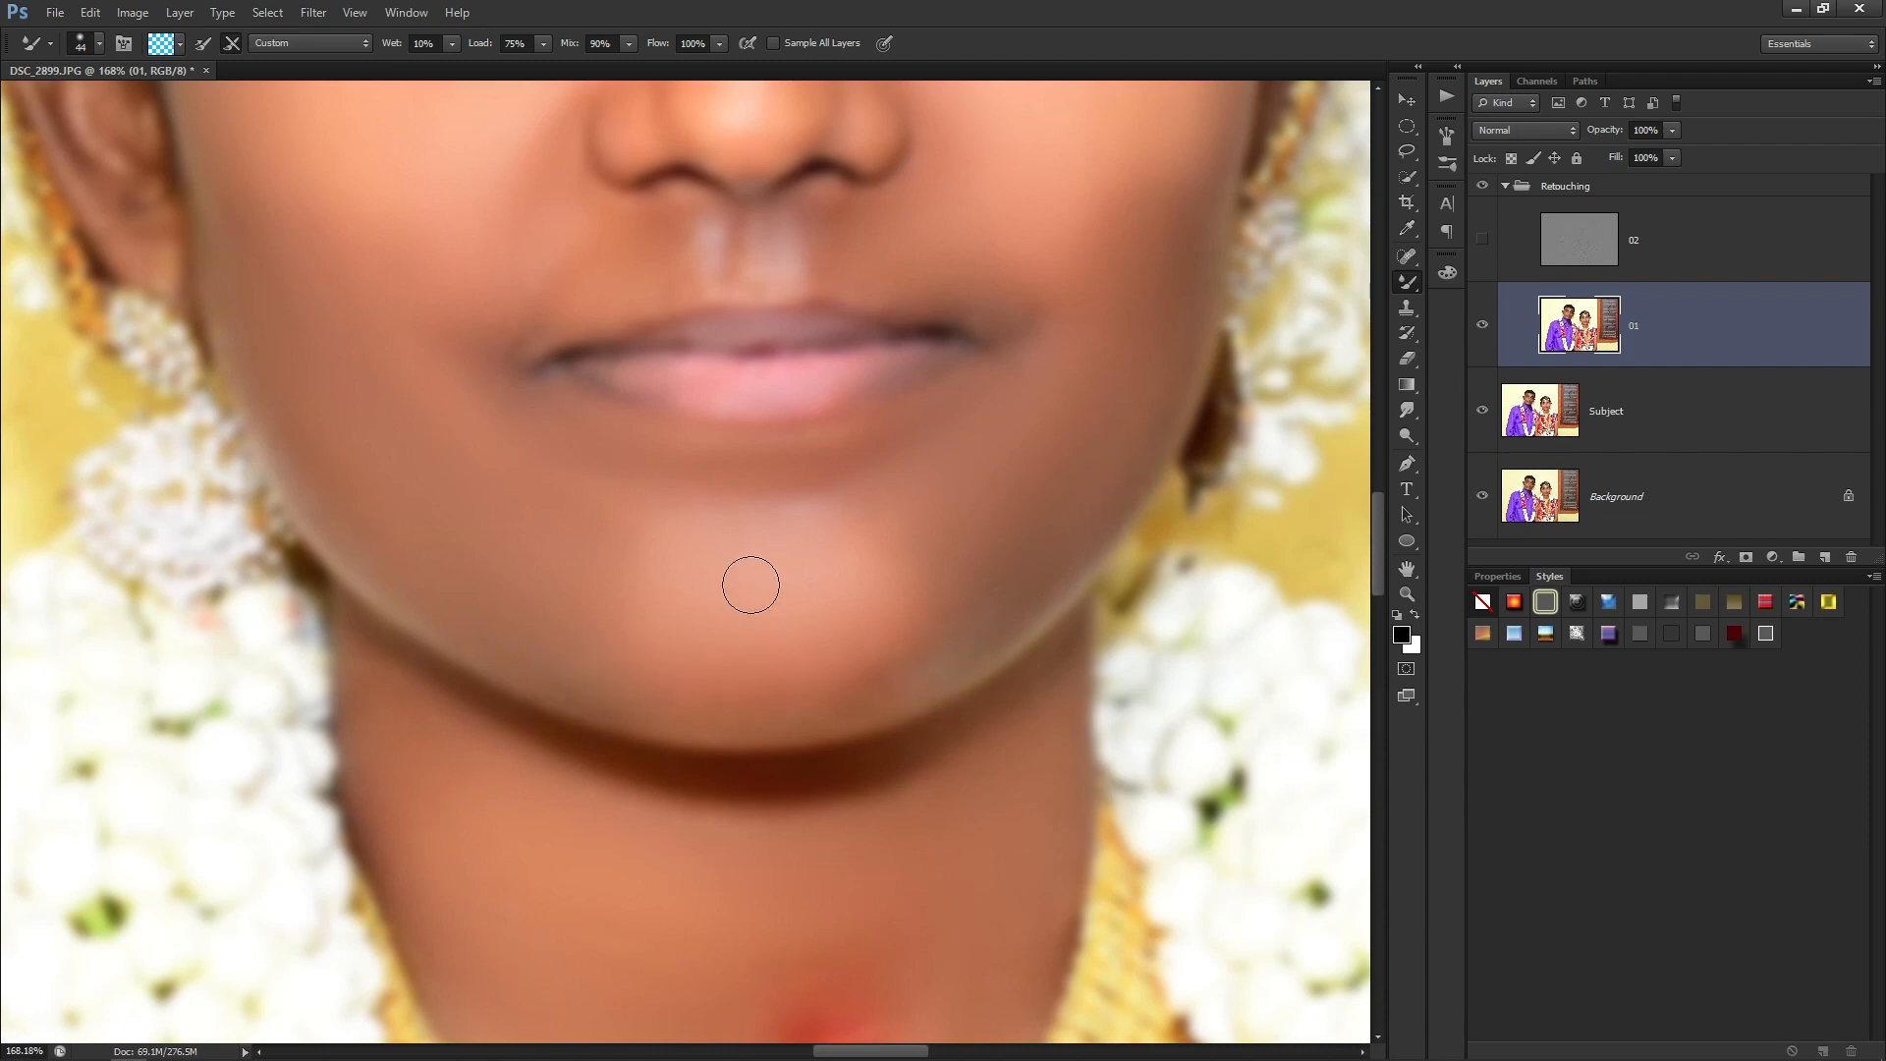
Smooth the skin around the woman's left eye with the brush at 50 px, and enlarge the brush to 86 px.
scroll(751, 584, "down", 4)
left_click_drag(668, 446, 716, 805)
scroll(732, 662, "up", 6)
key("bracketright")
key("bracketright")
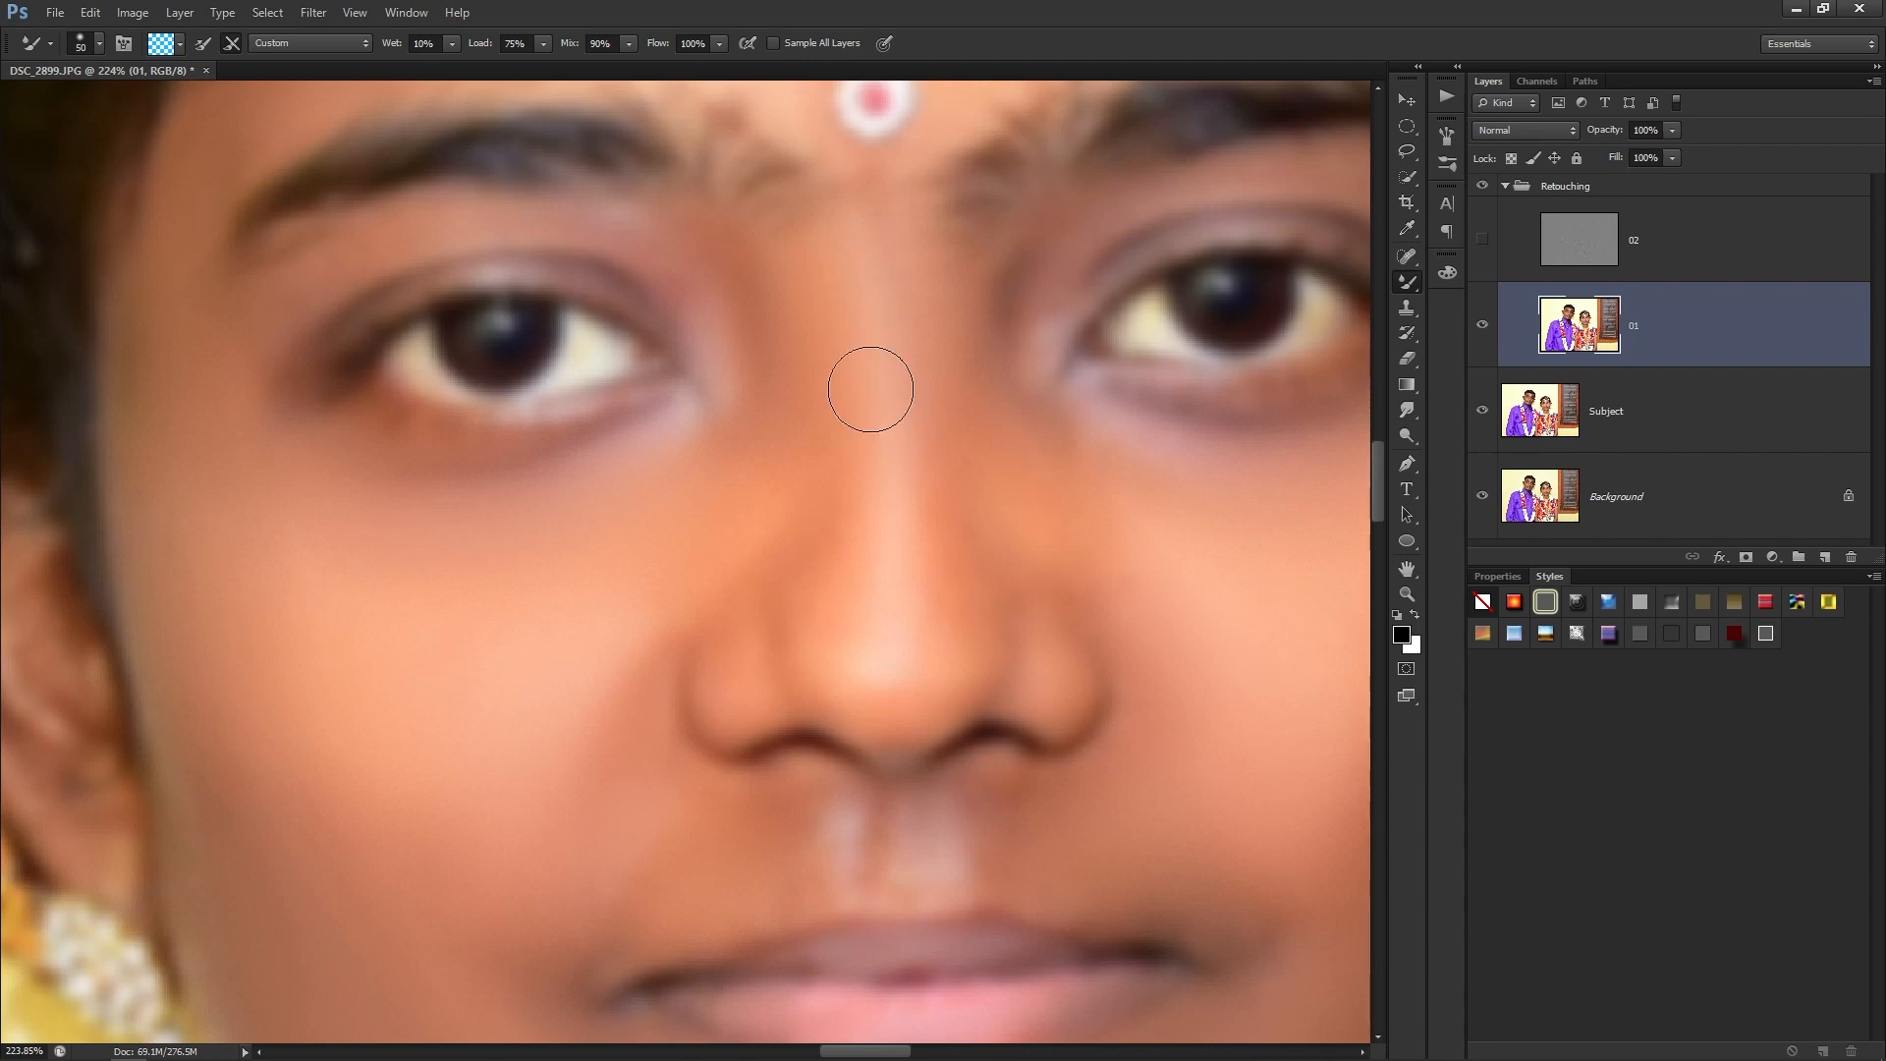
left_click_drag(1051, 267, 909, 406)
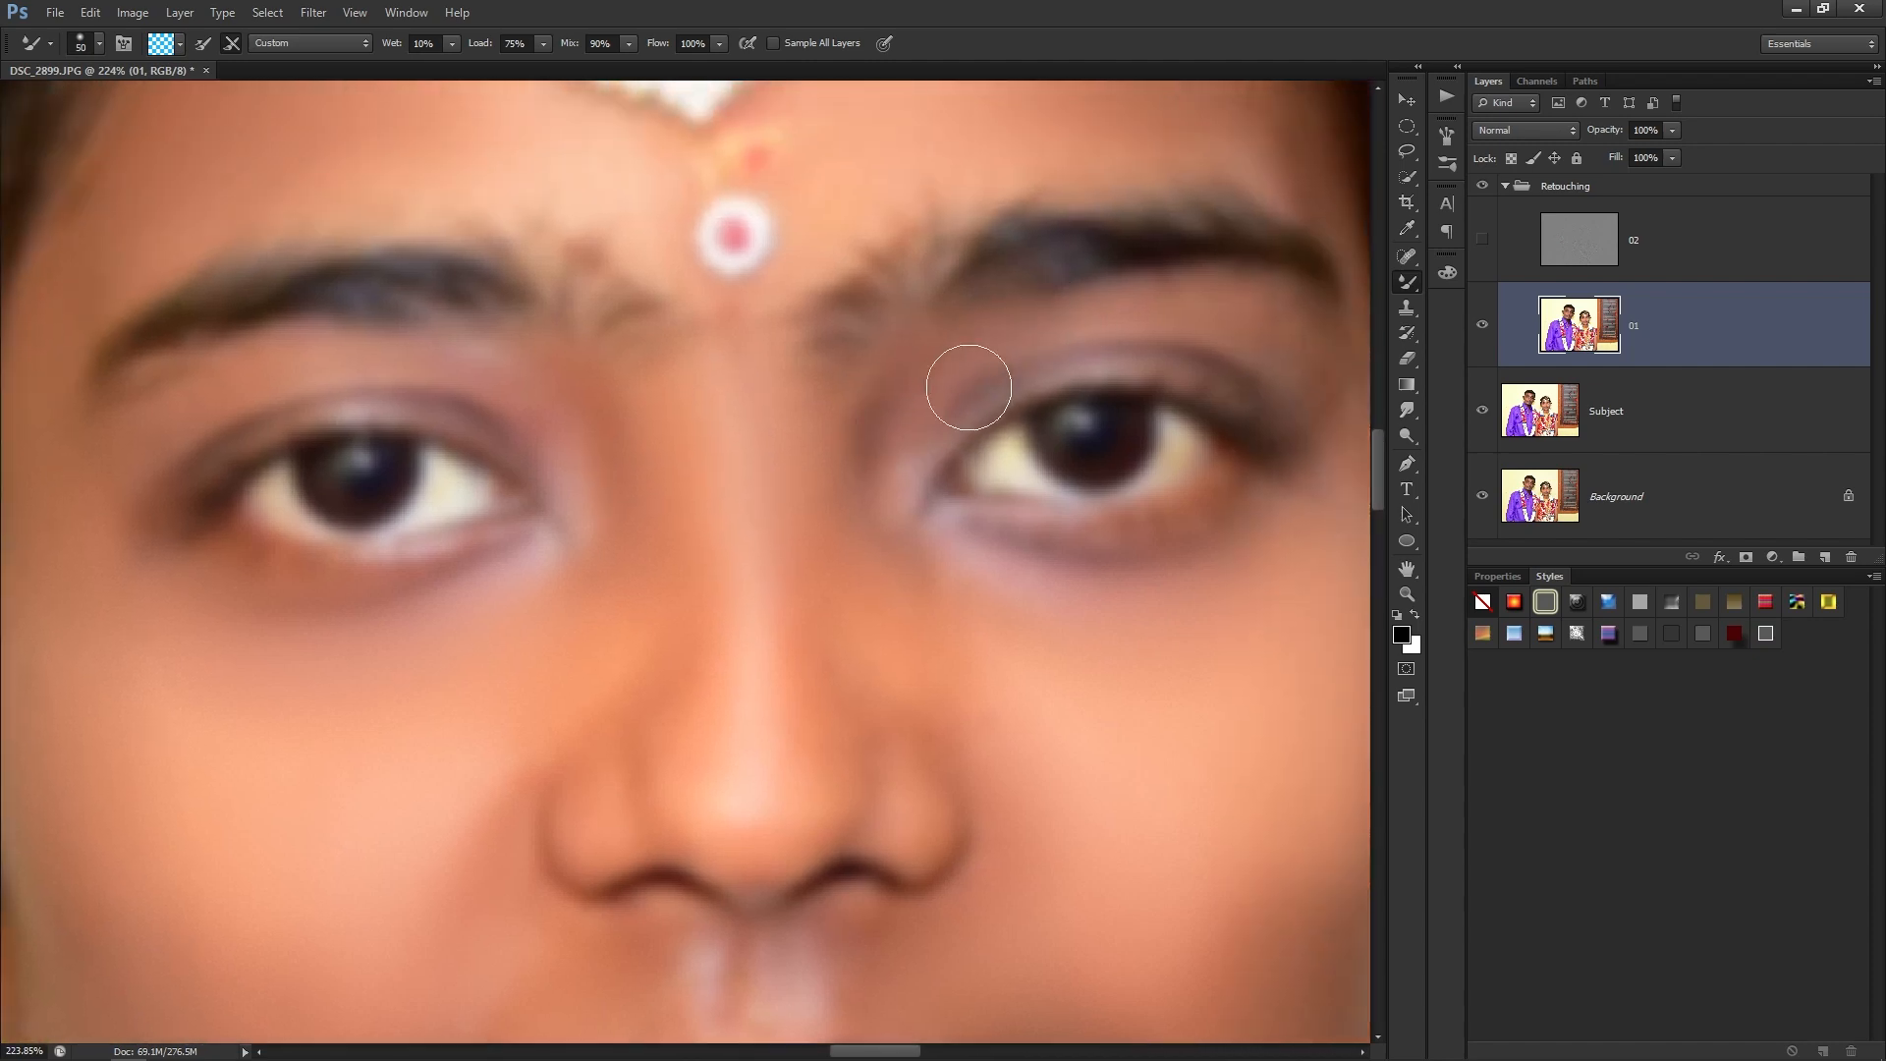
left_click_drag(1249, 434, 1181, 363)
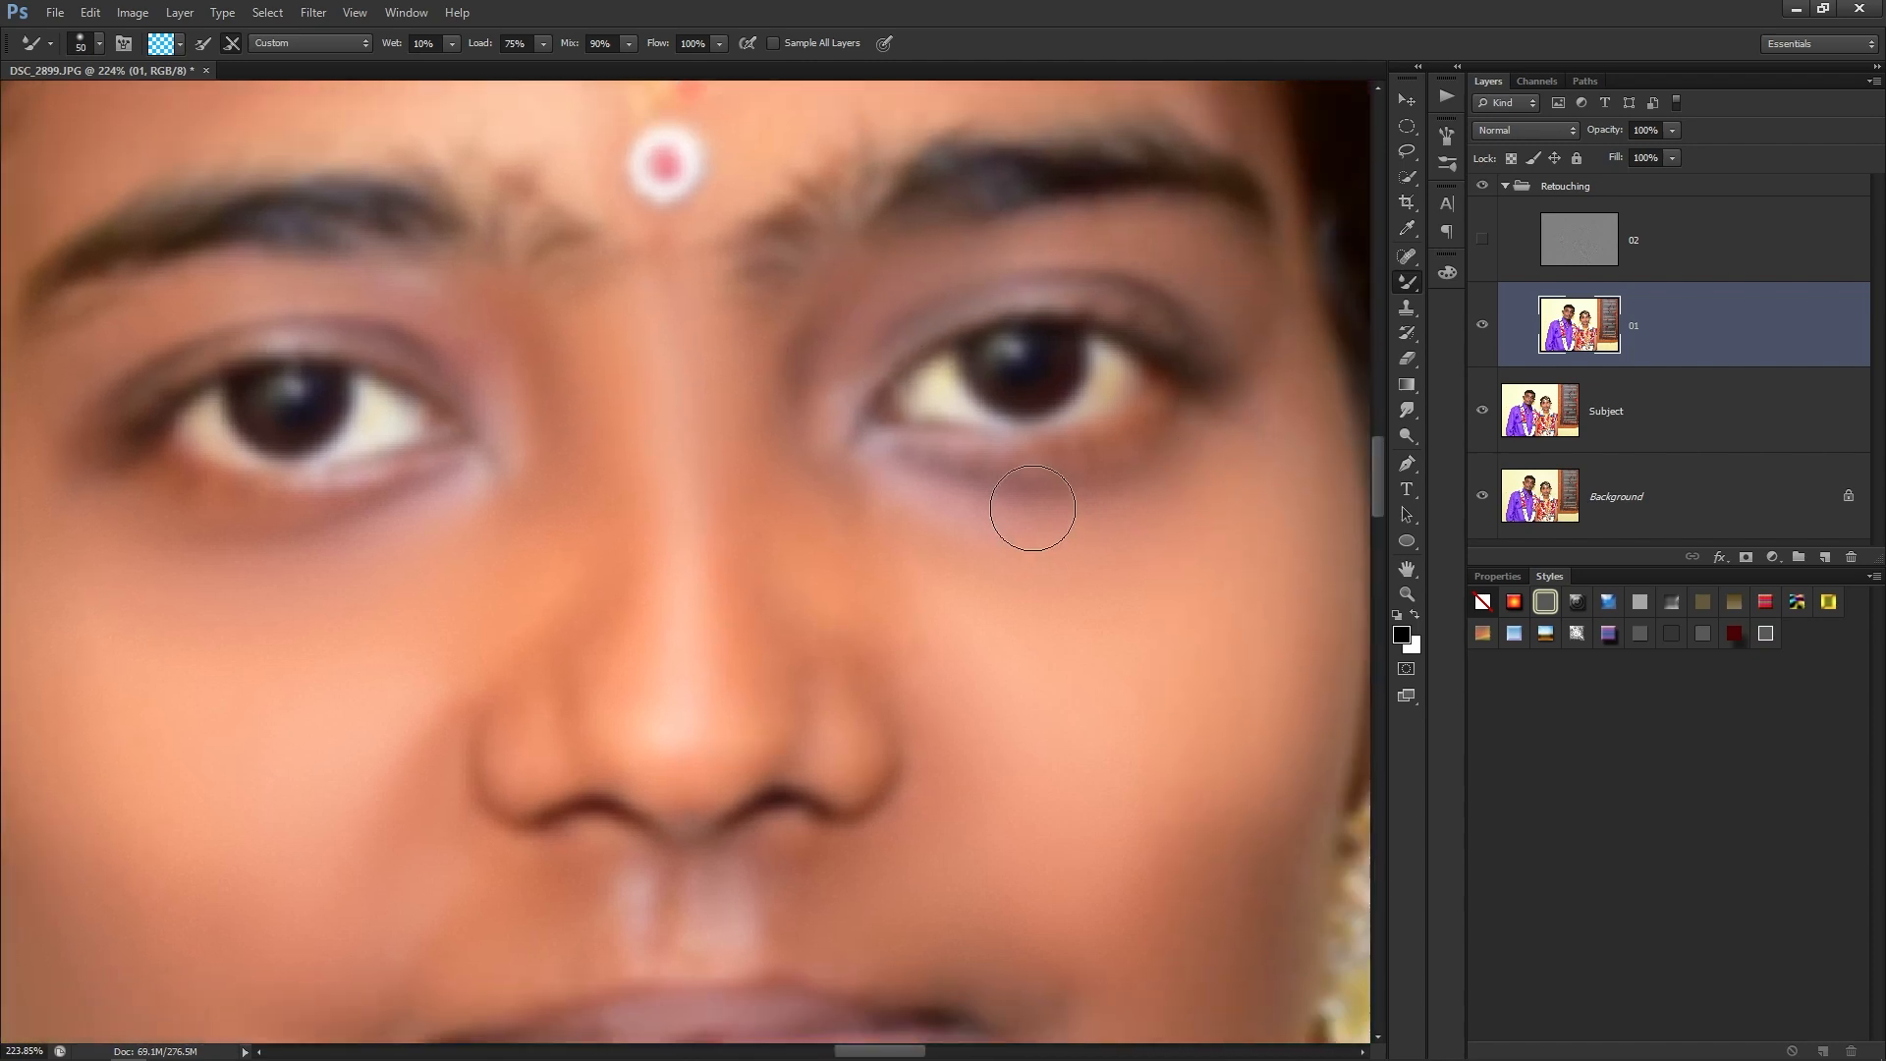
left_click_drag(1032, 508, 1045, 554)
left_click_drag(1148, 240, 1164, 702)
scroll(855, 438, "down", 2)
left_click_drag(854, 438, 909, 488)
Turn the 02 texture layer's visibility back on and check the woman's smoothed face.
scroll(825, 429, "down", 6)
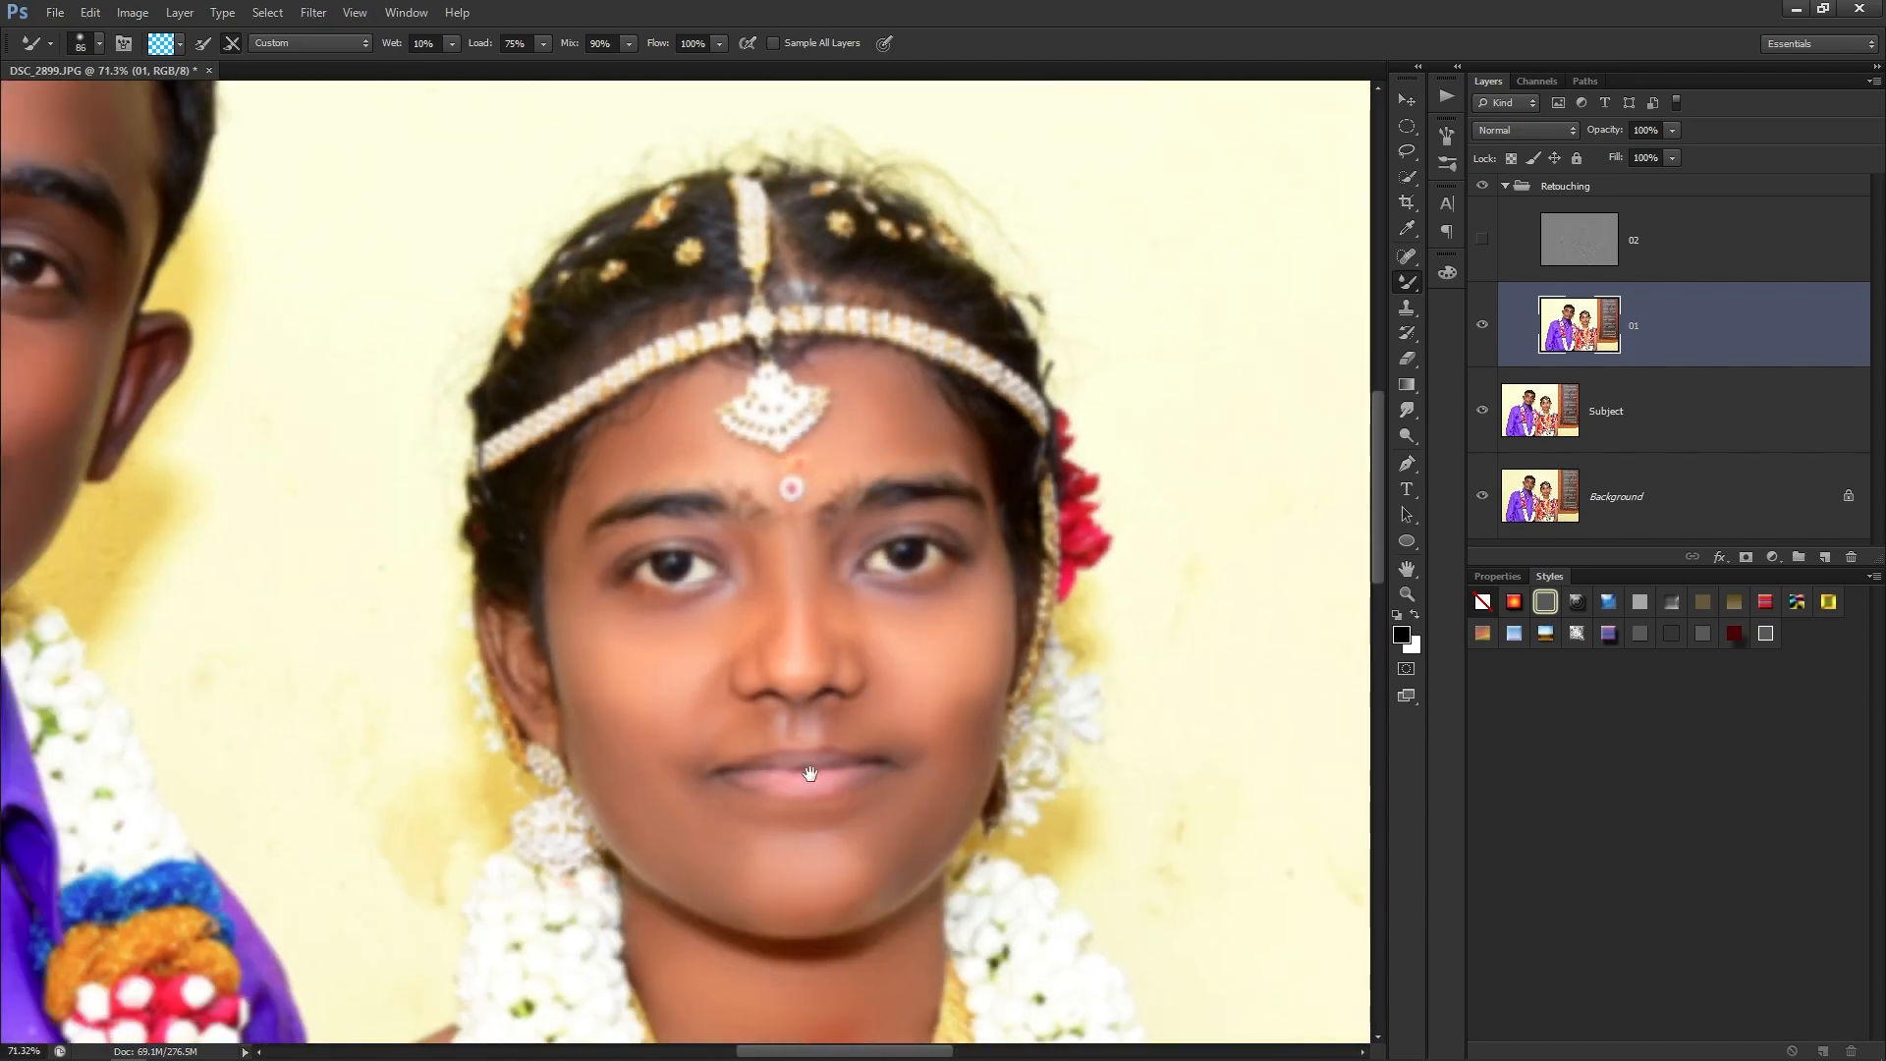
scroll(809, 773, "down", 4)
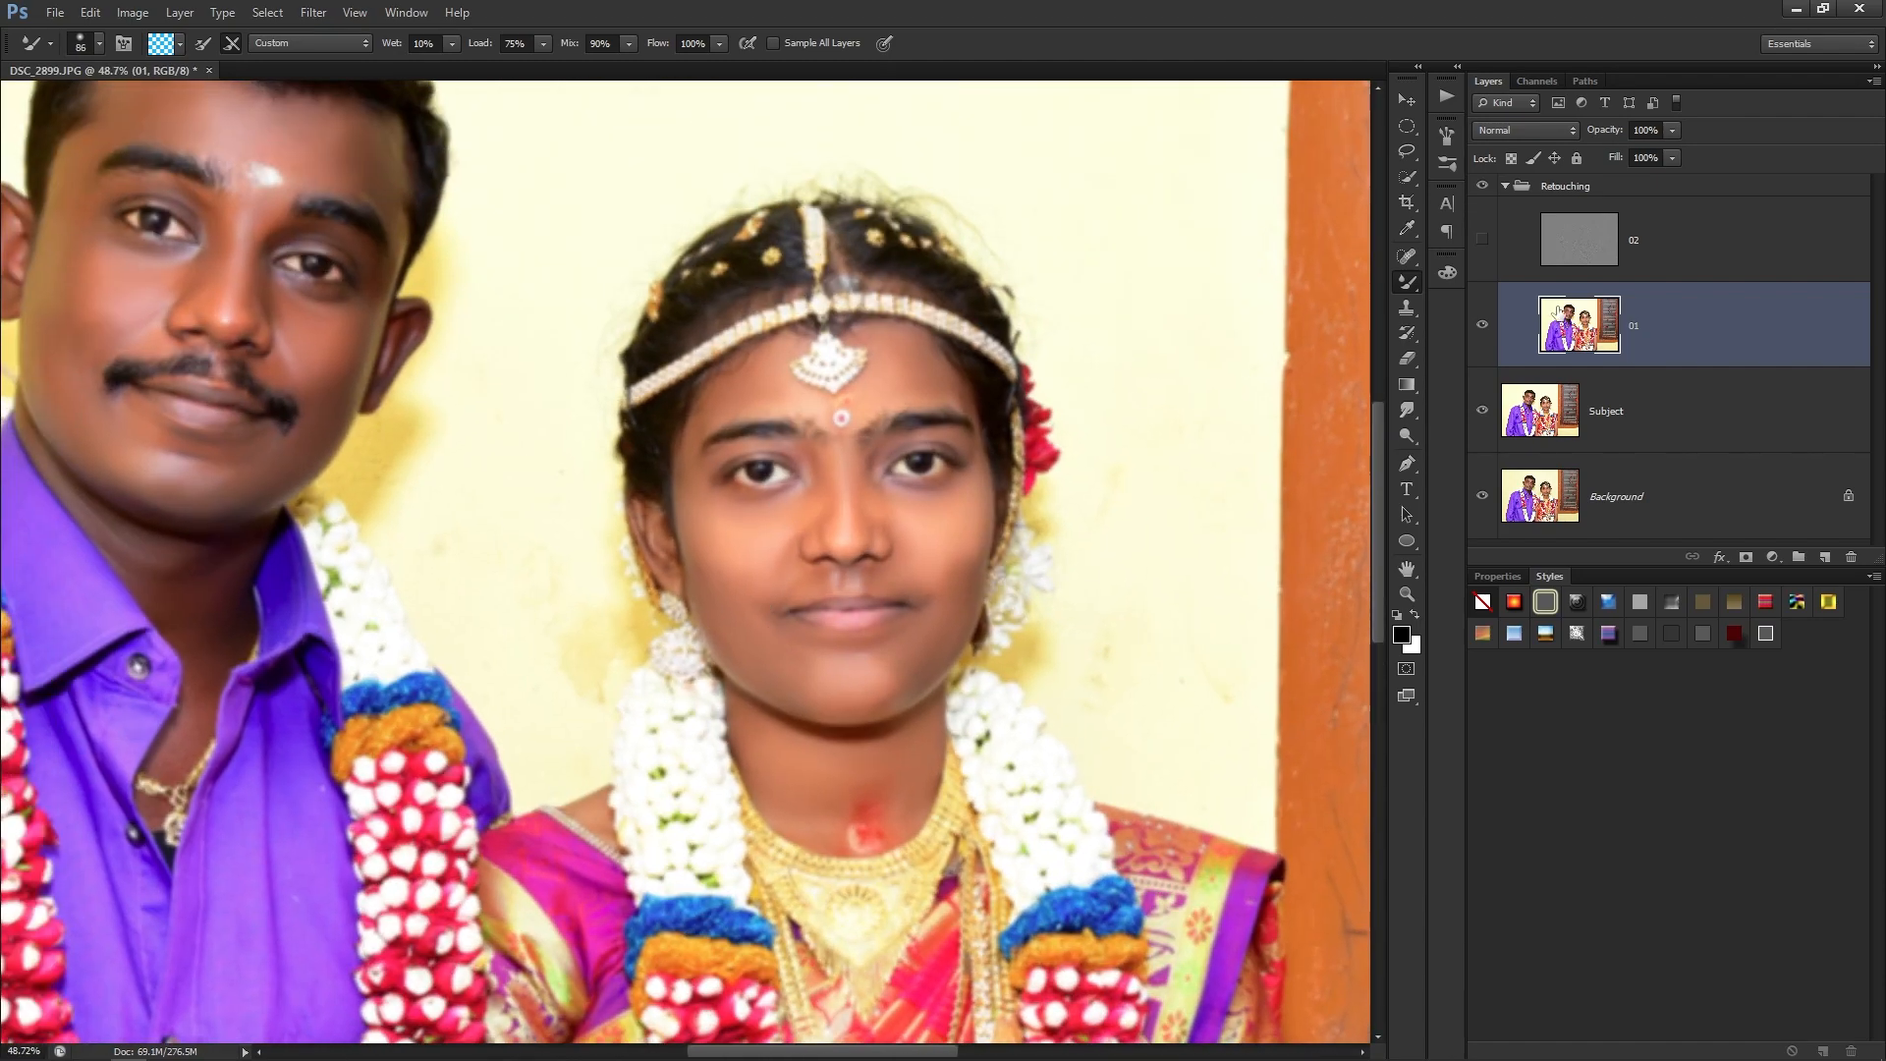
scroll(763, 604, "up", 6)
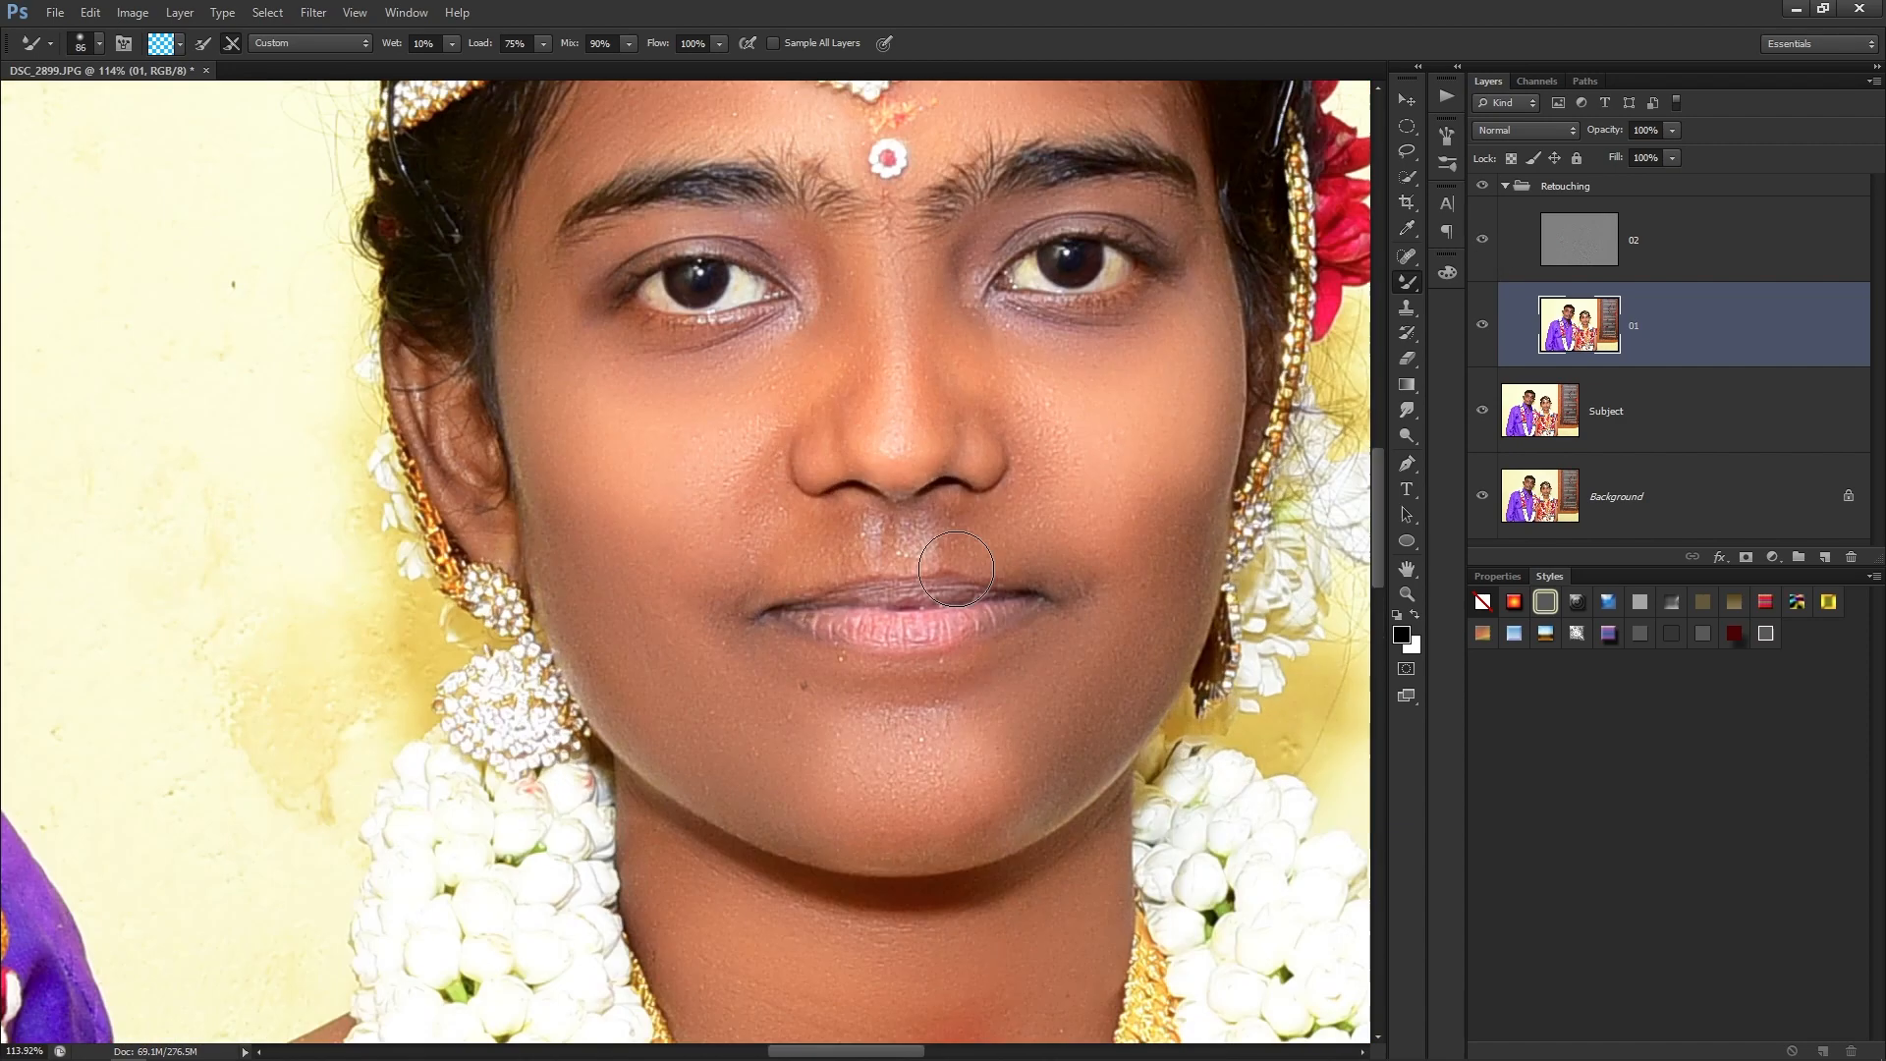
left_click_drag(1053, 750, 992, 804)
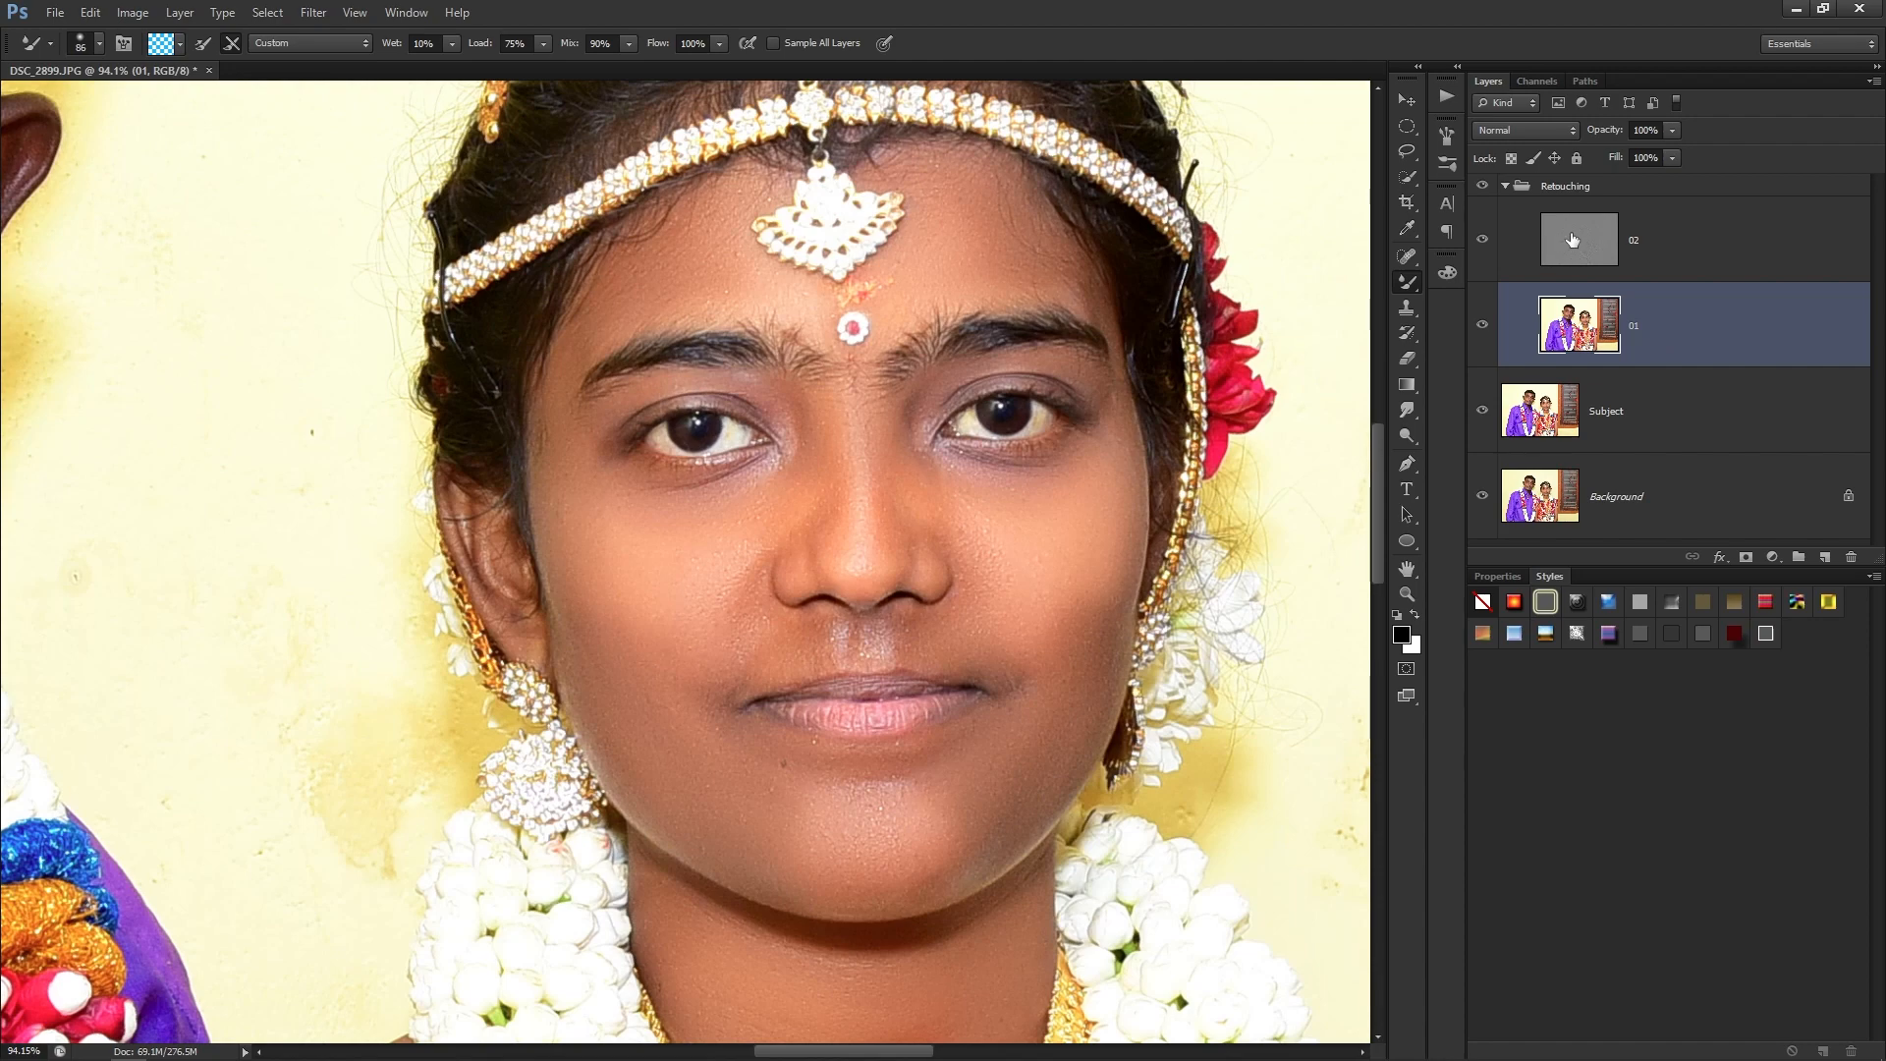
Examine the woman's skin texture on the cheeks, mouth, chin and neck with layers 01 and 02 both shown.
left_click(1572, 240)
left_click(1654, 323)
scroll(1093, 616, "up", 4)
scroll(1086, 725, "up", 1)
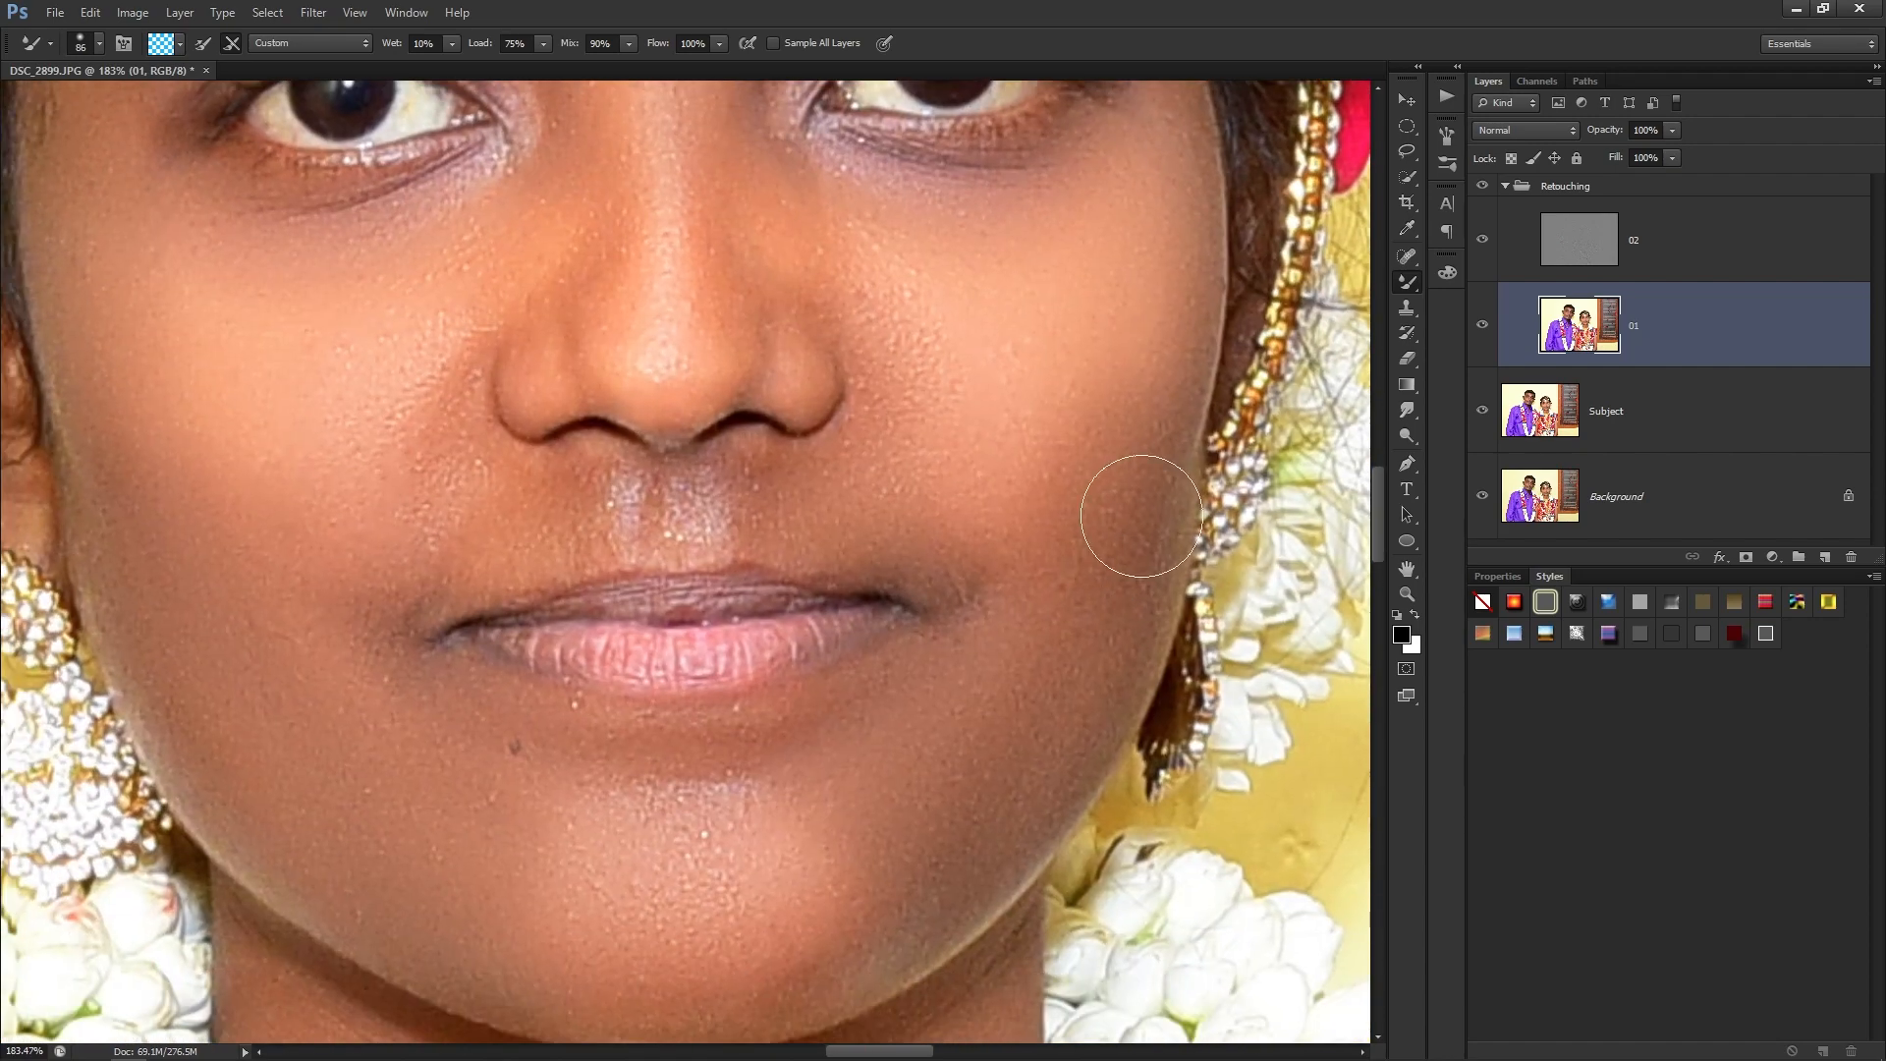
left_click_drag(1010, 758, 1100, 579)
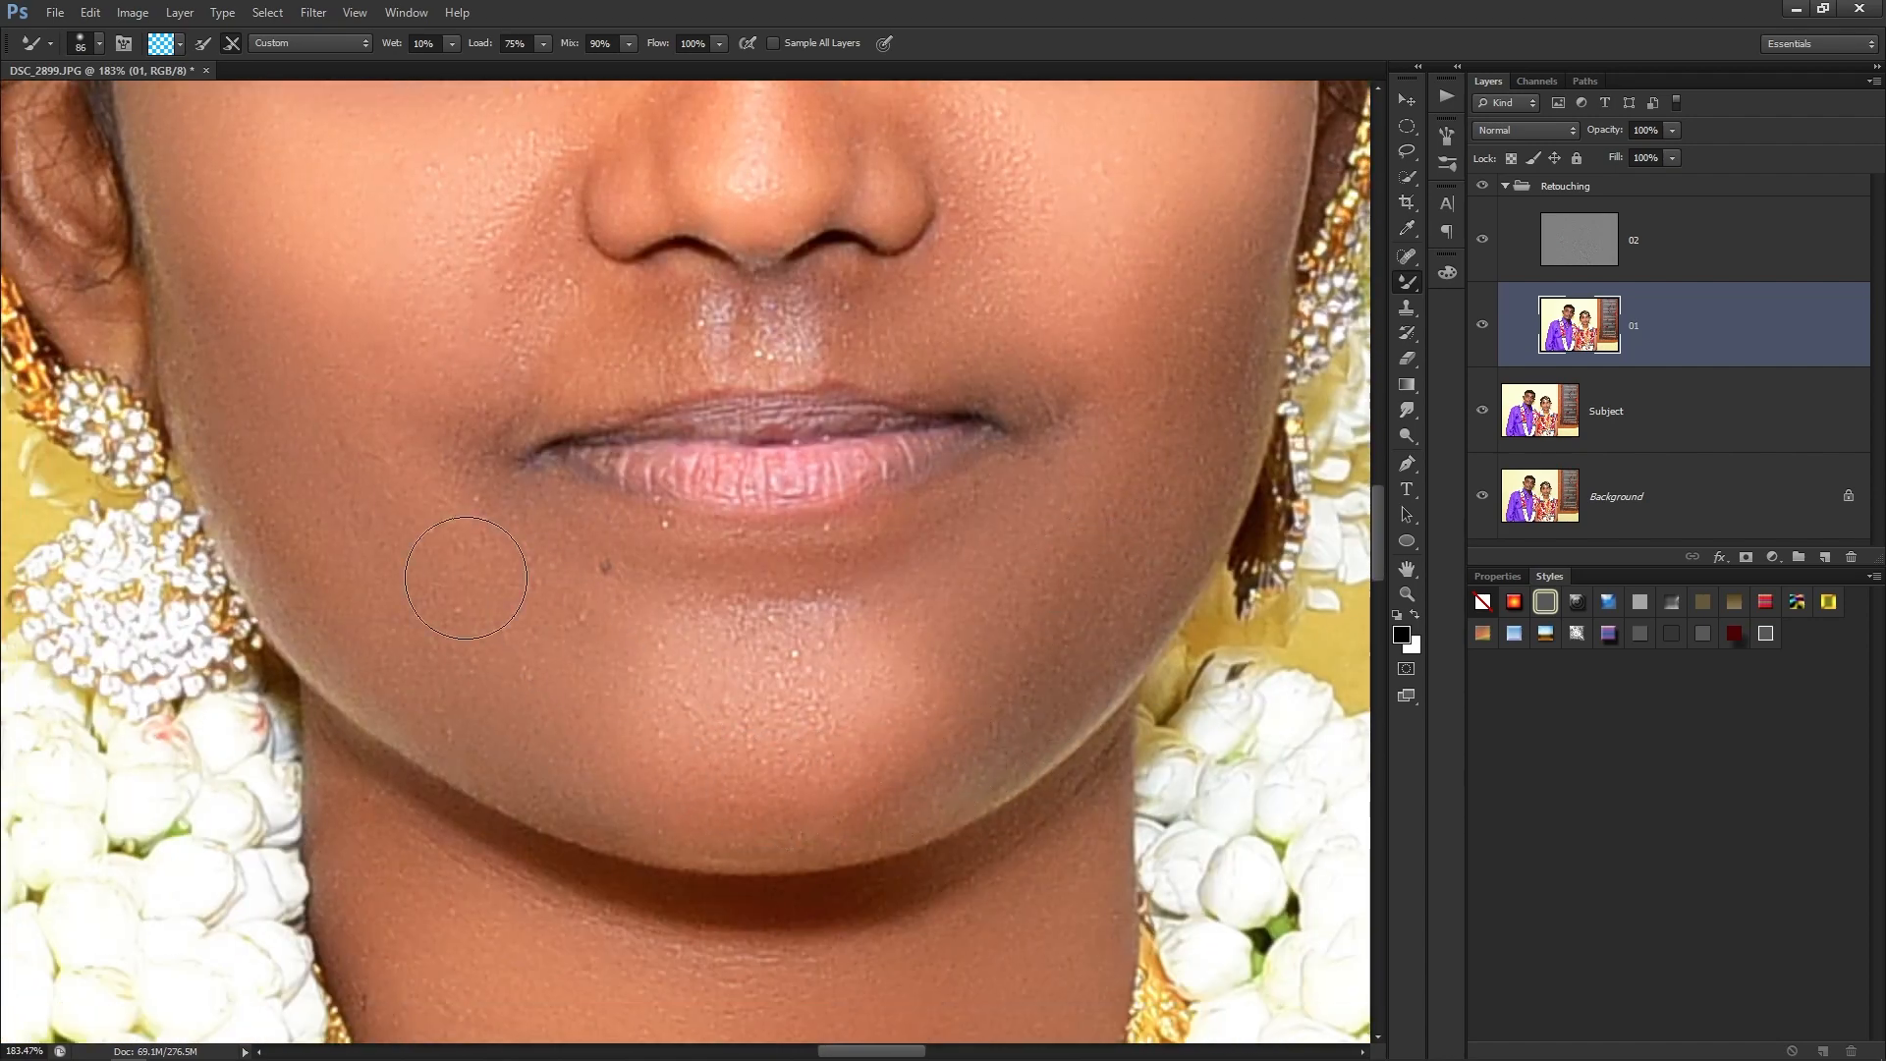
scroll(465, 578, "down", 3)
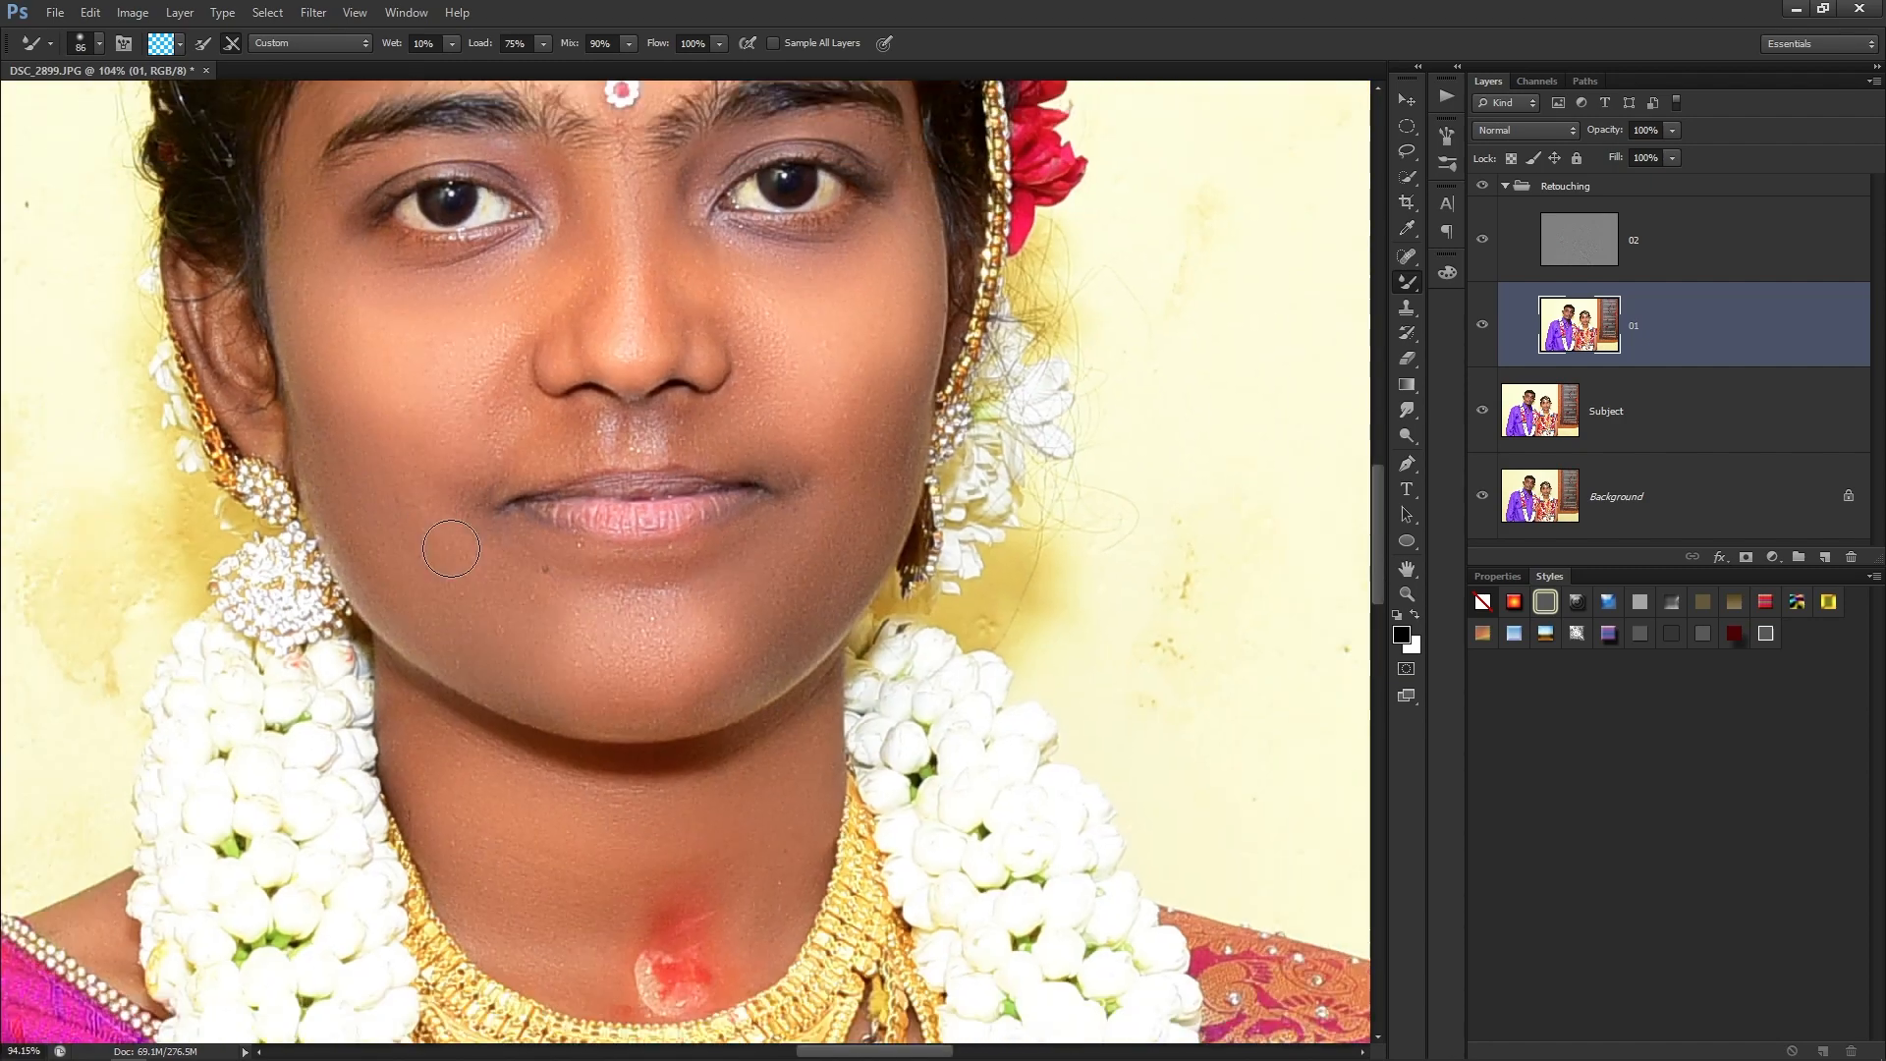
scroll(503, 574, "down", 5)
left_click_drag(506, 589, 839, 700)
scroll(874, 590, "up", 6)
left_click_drag(821, 621, 798, 621)
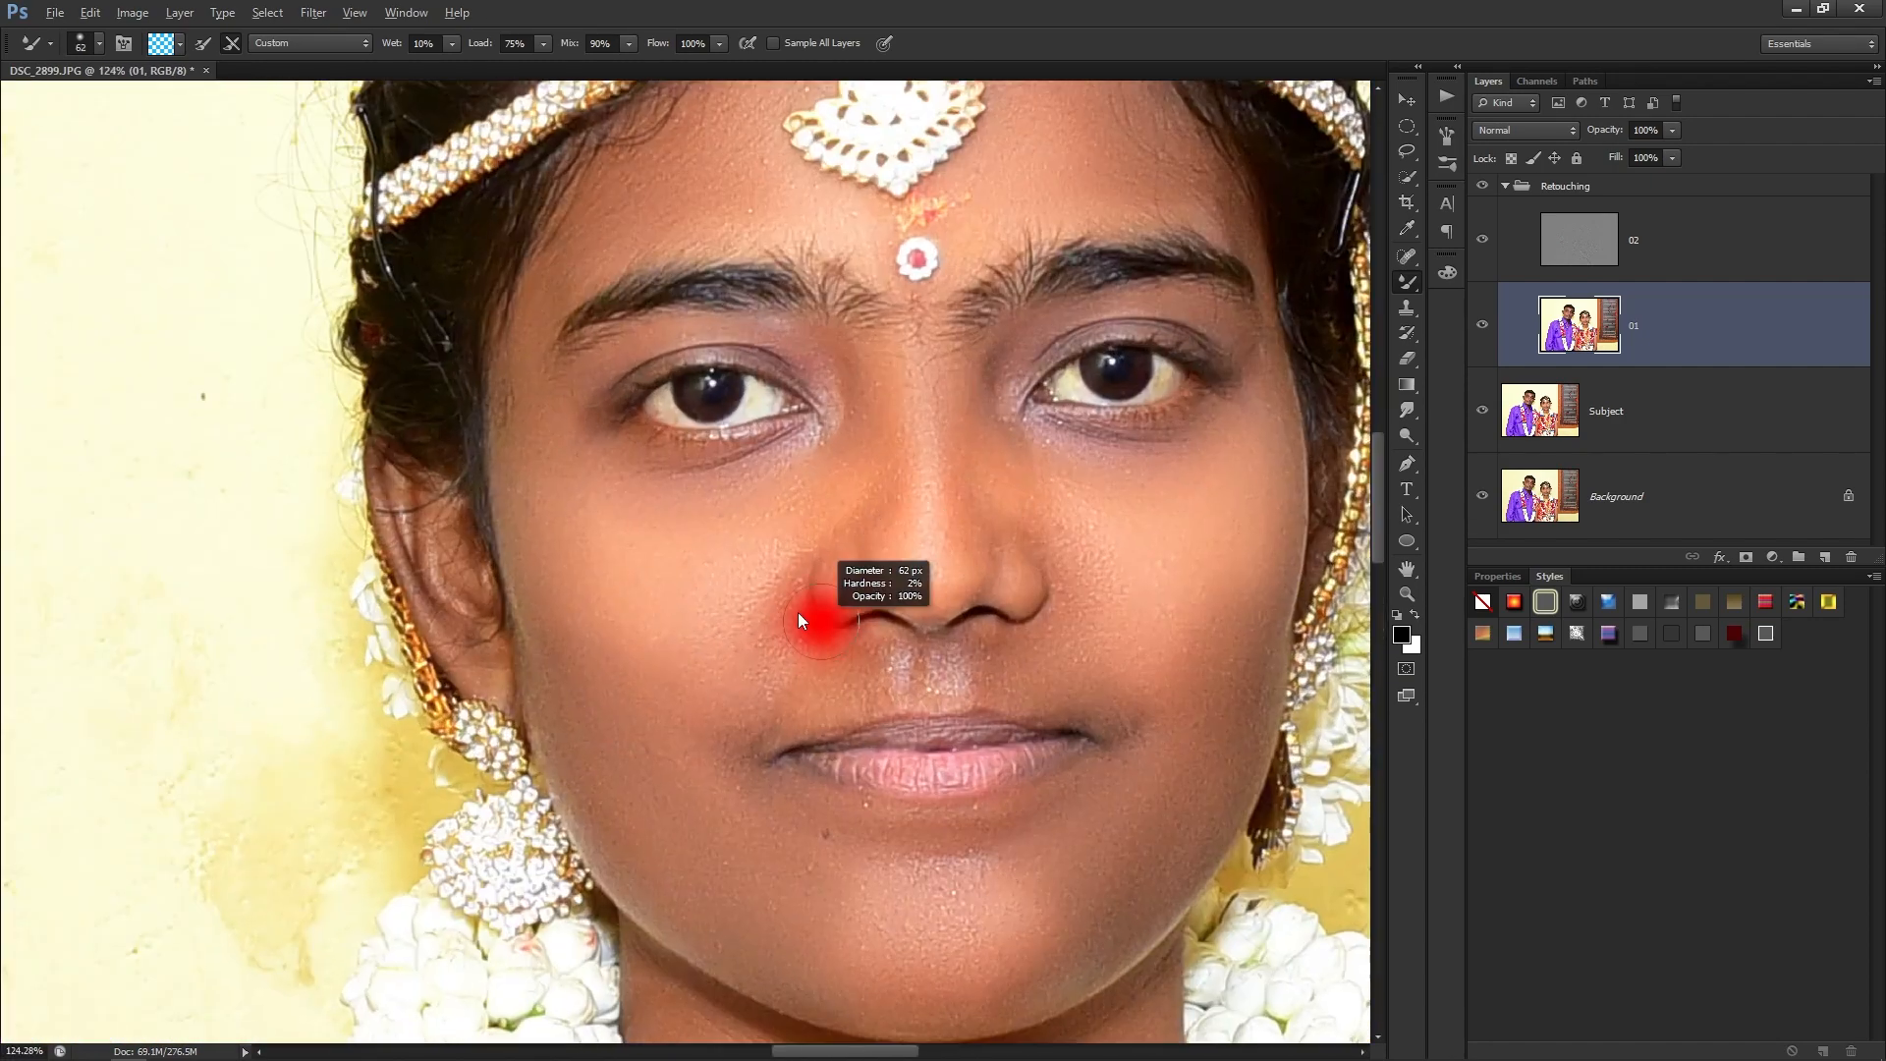
scroll(1020, 563, "up", 3)
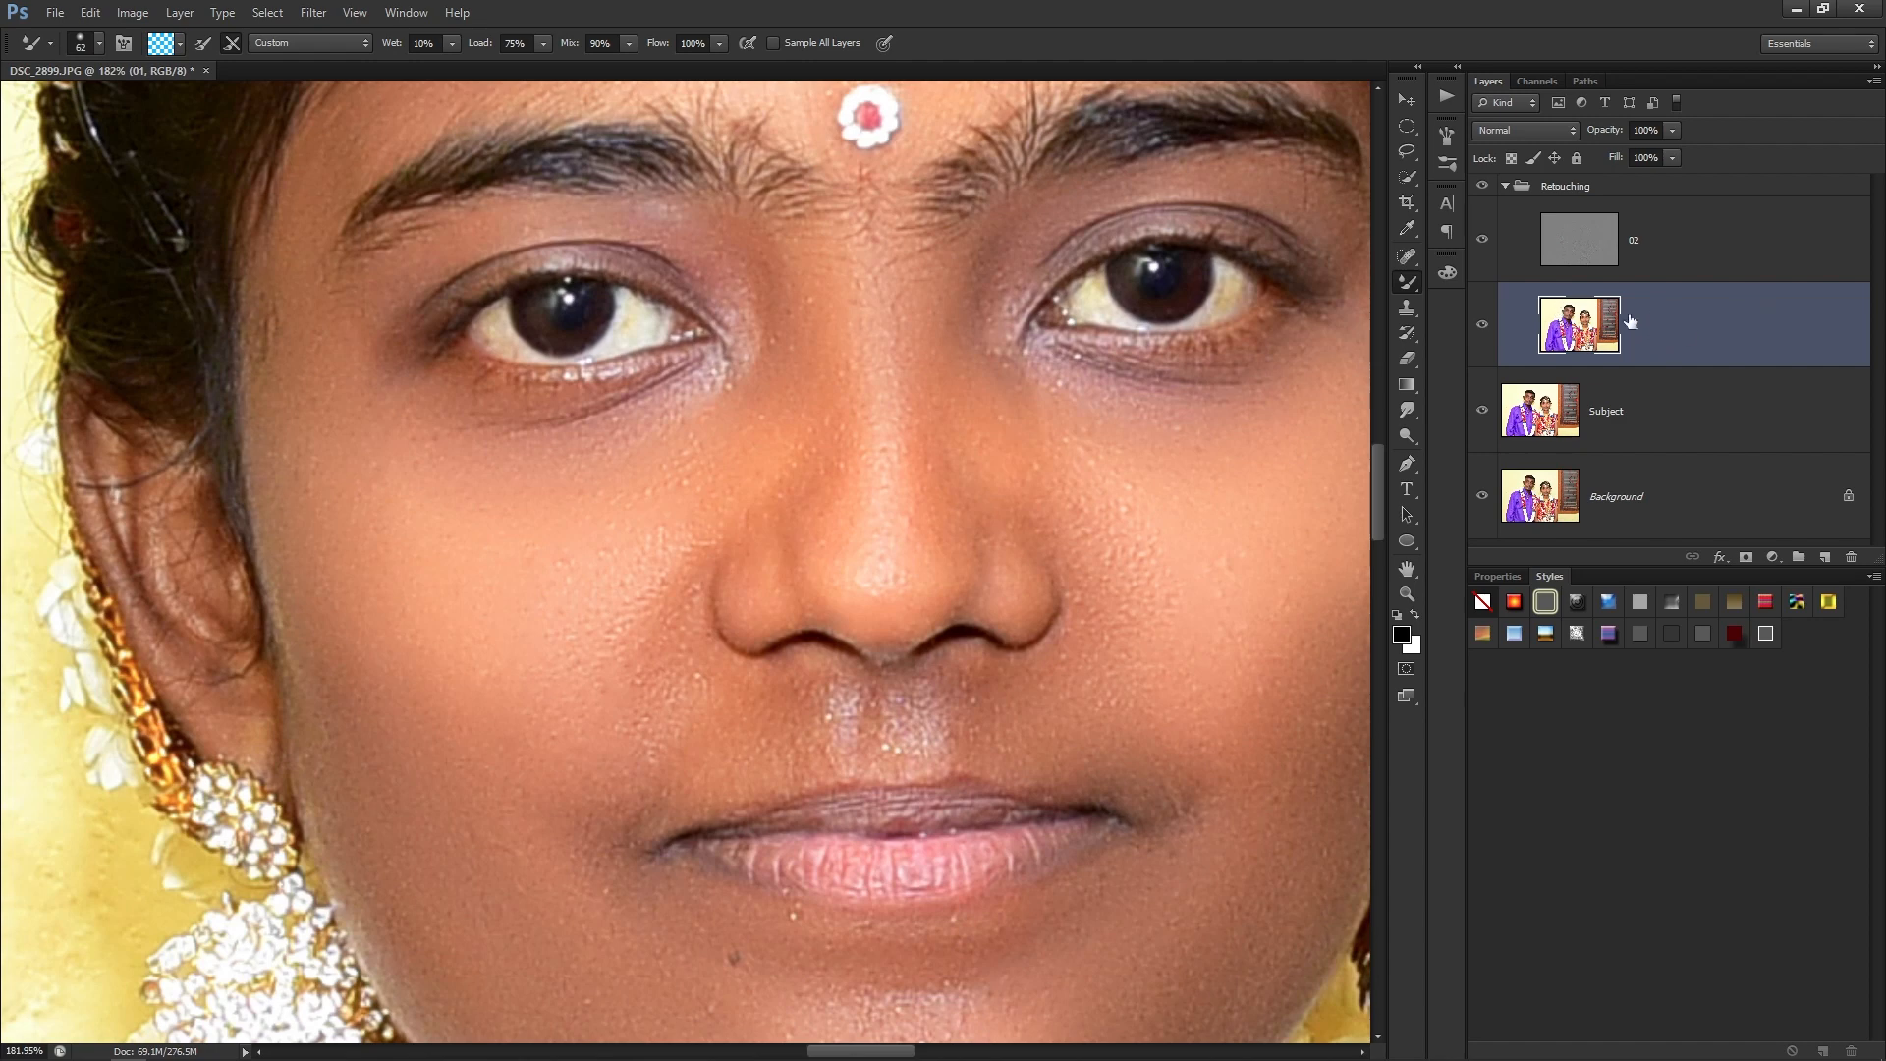
Try a Mixer Brush stroke across the woman's left eye on layer 02, undo it and reselect layer 01.
left_click(1731, 248)
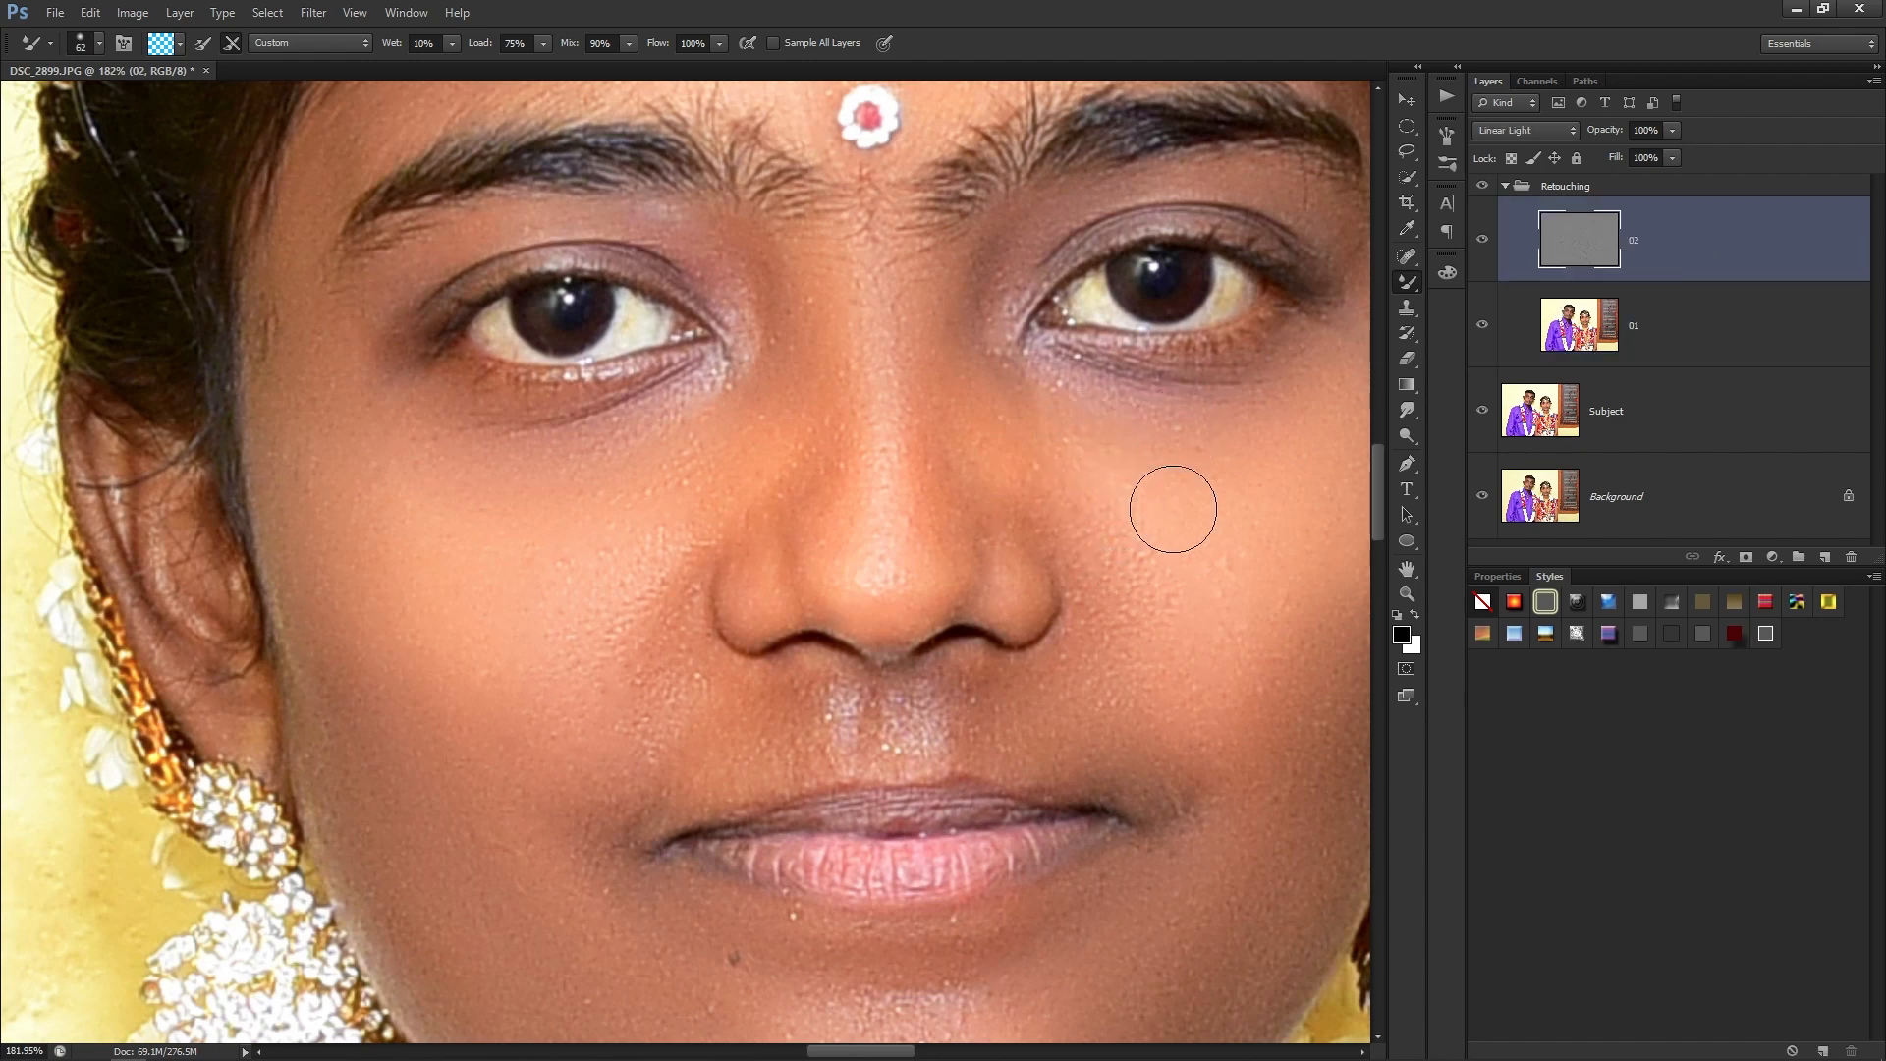
key("alt+bracketleft")
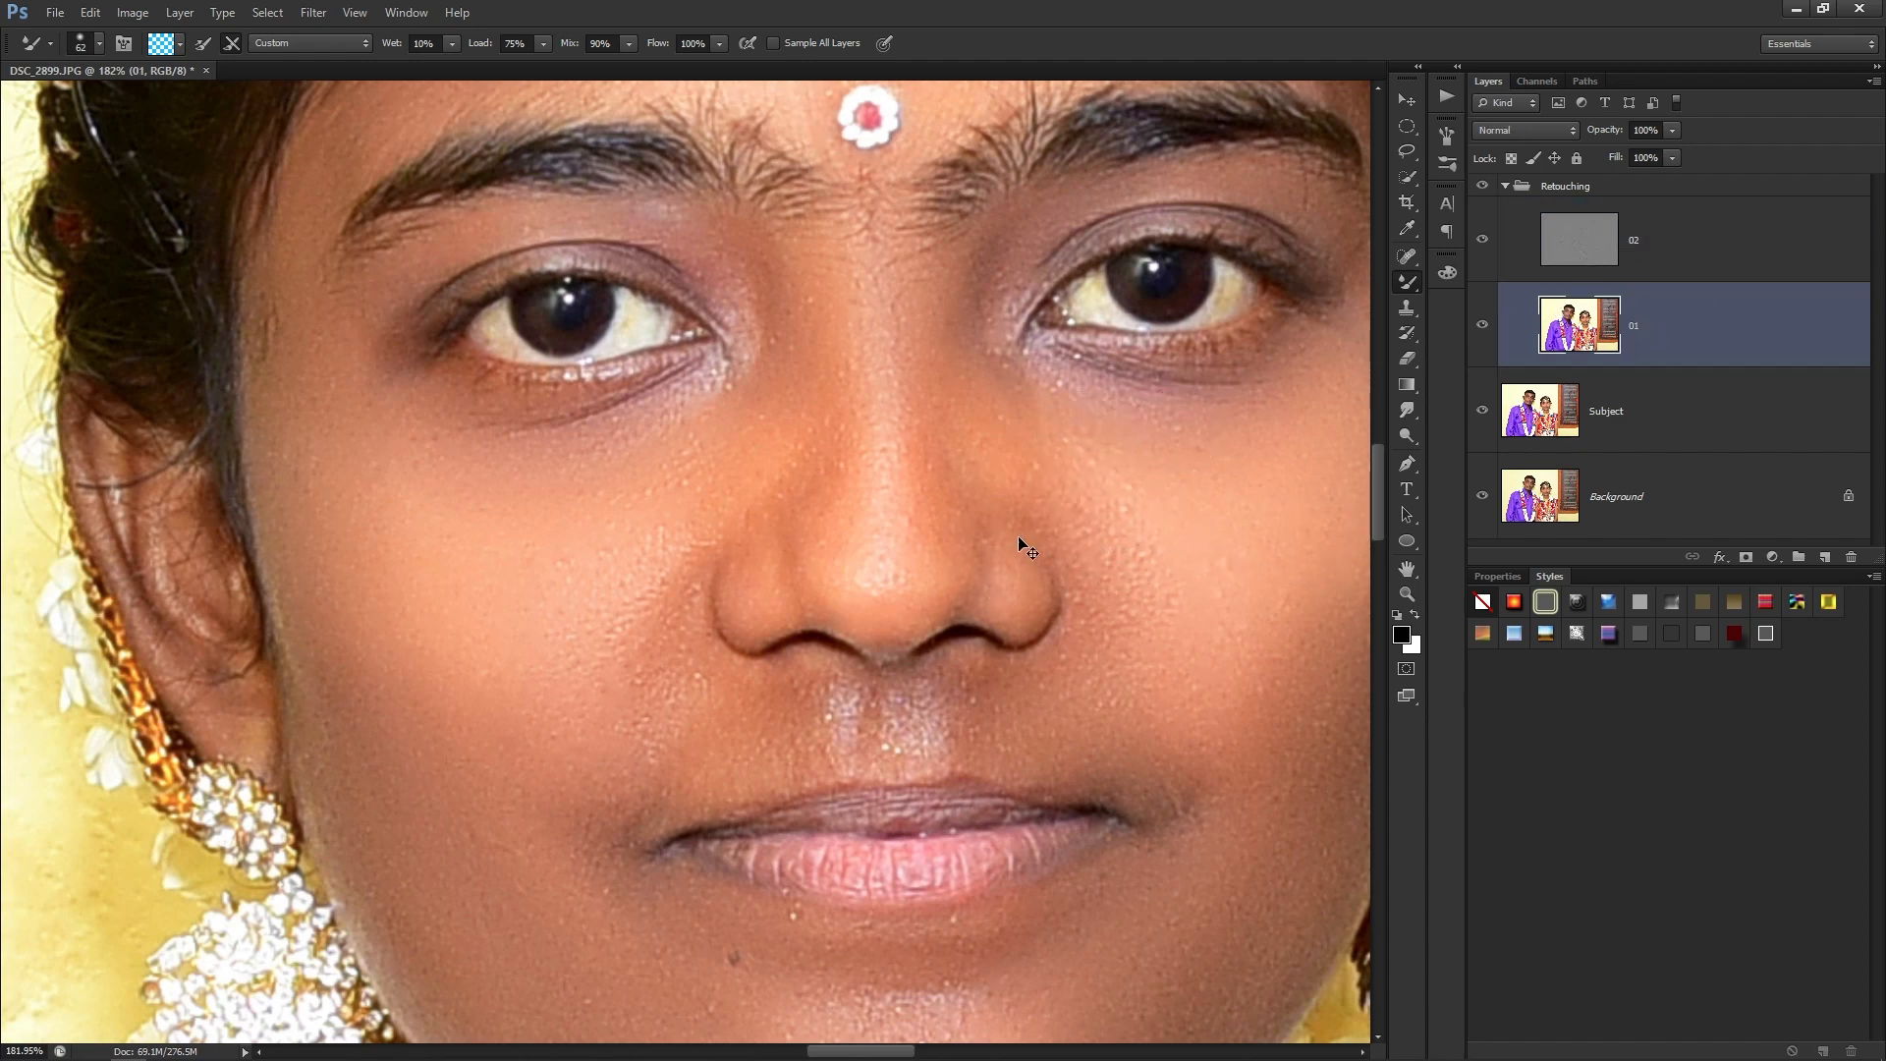
left_click(1568, 260)
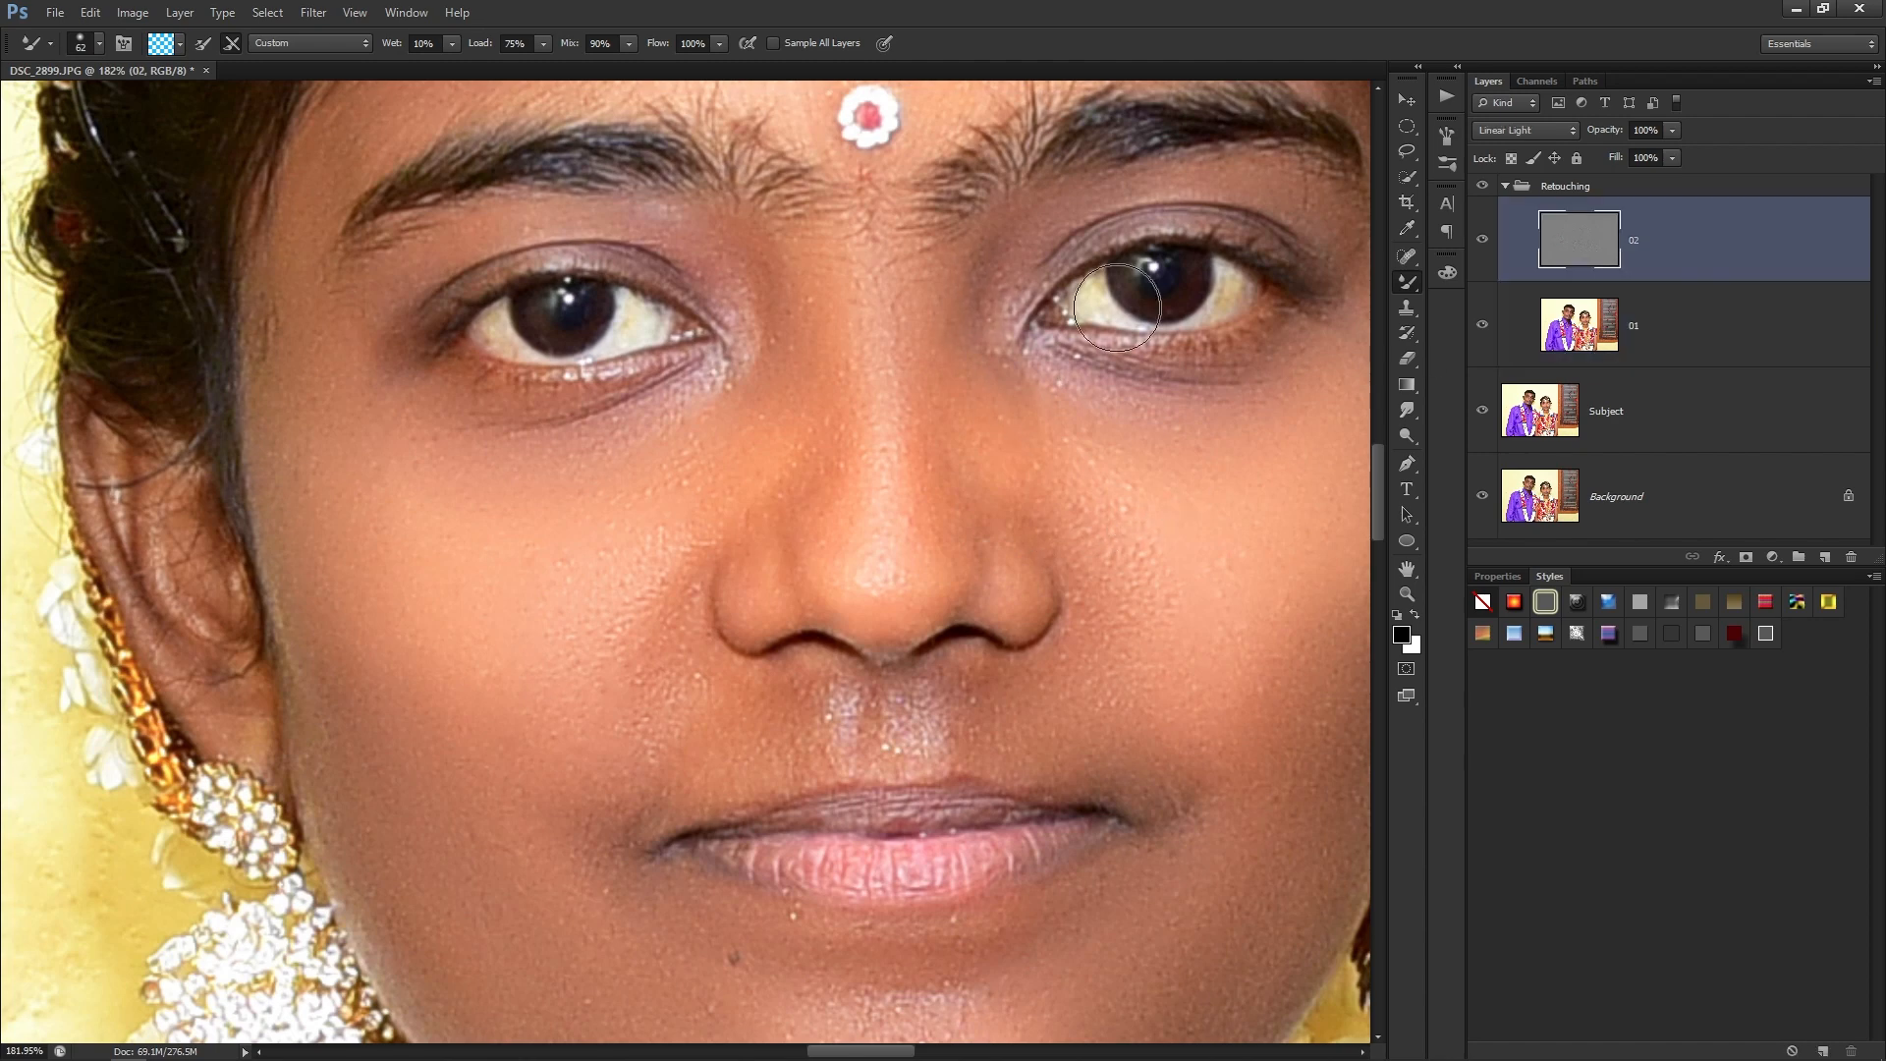
mouse_move(1130, 298)
left_mouse_down()
mouse_move(1064, 296)
mouse_move(1210, 281)
left_mouse_up()
key("ctrl+z")
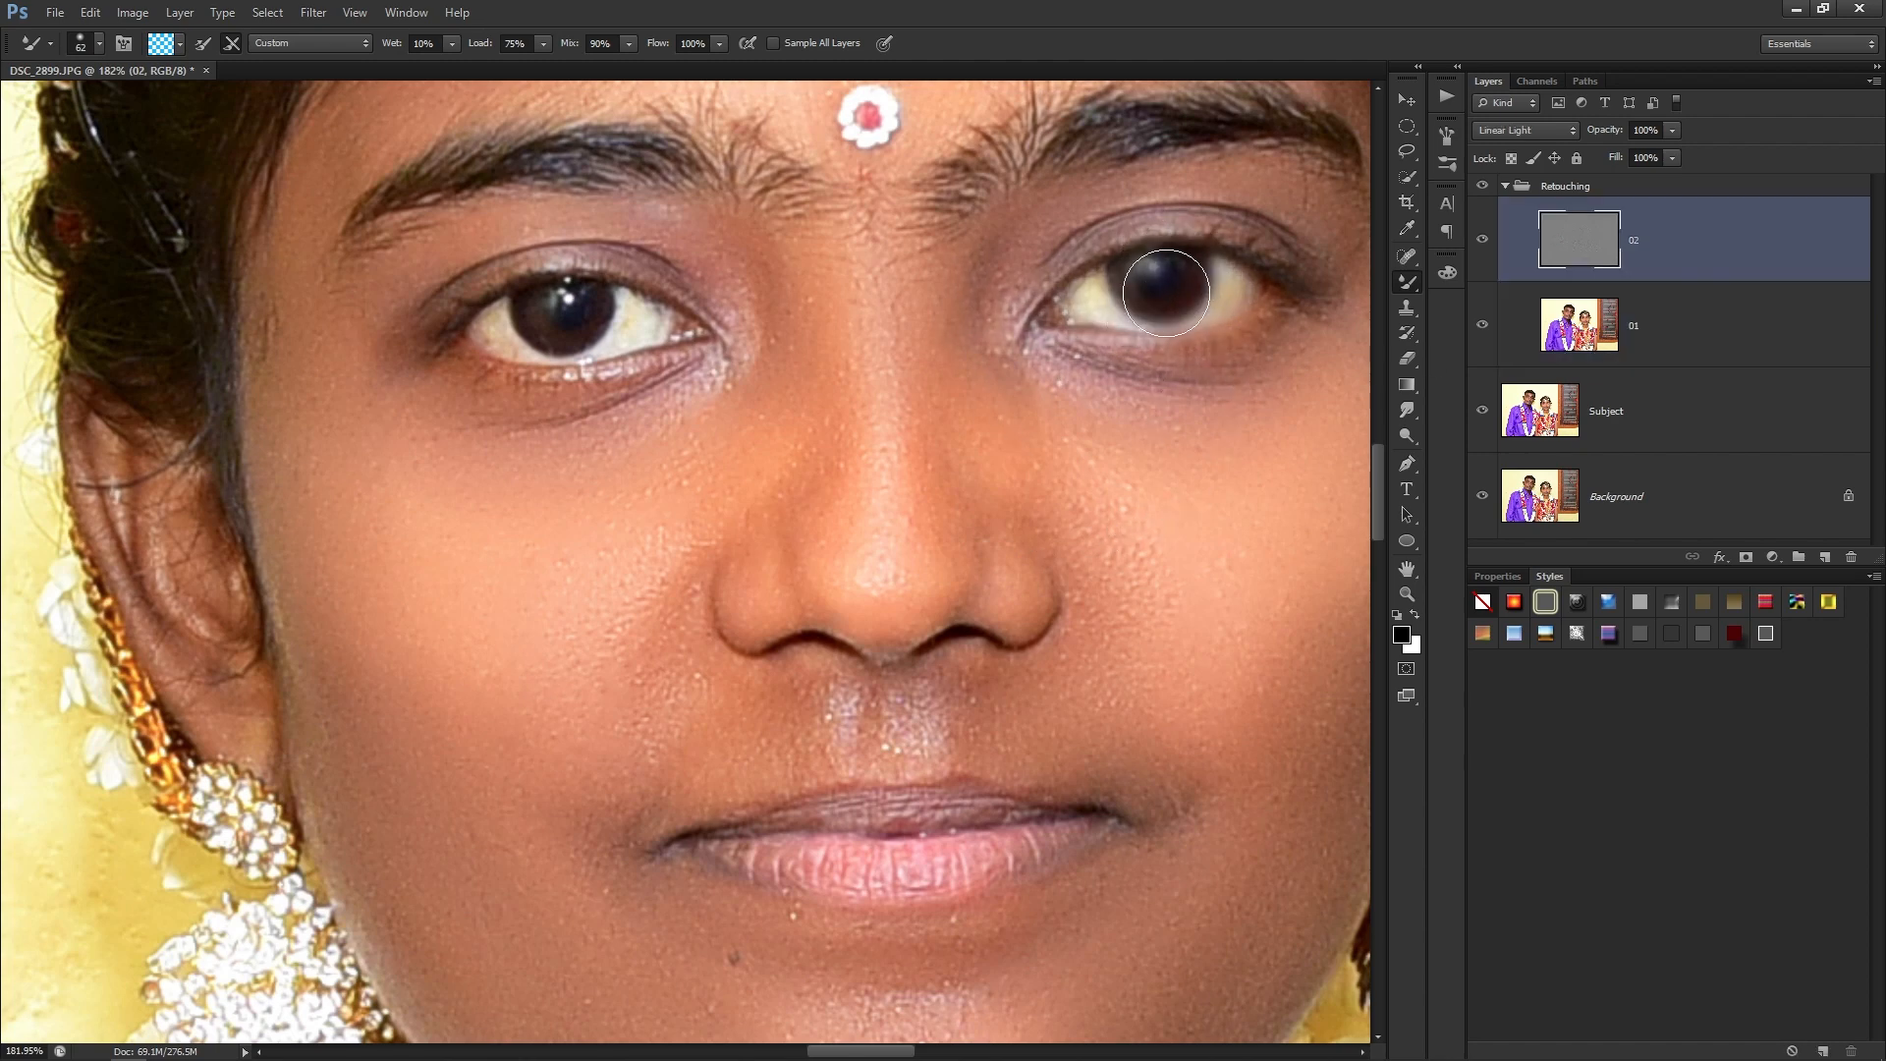
left_click(1652, 287)
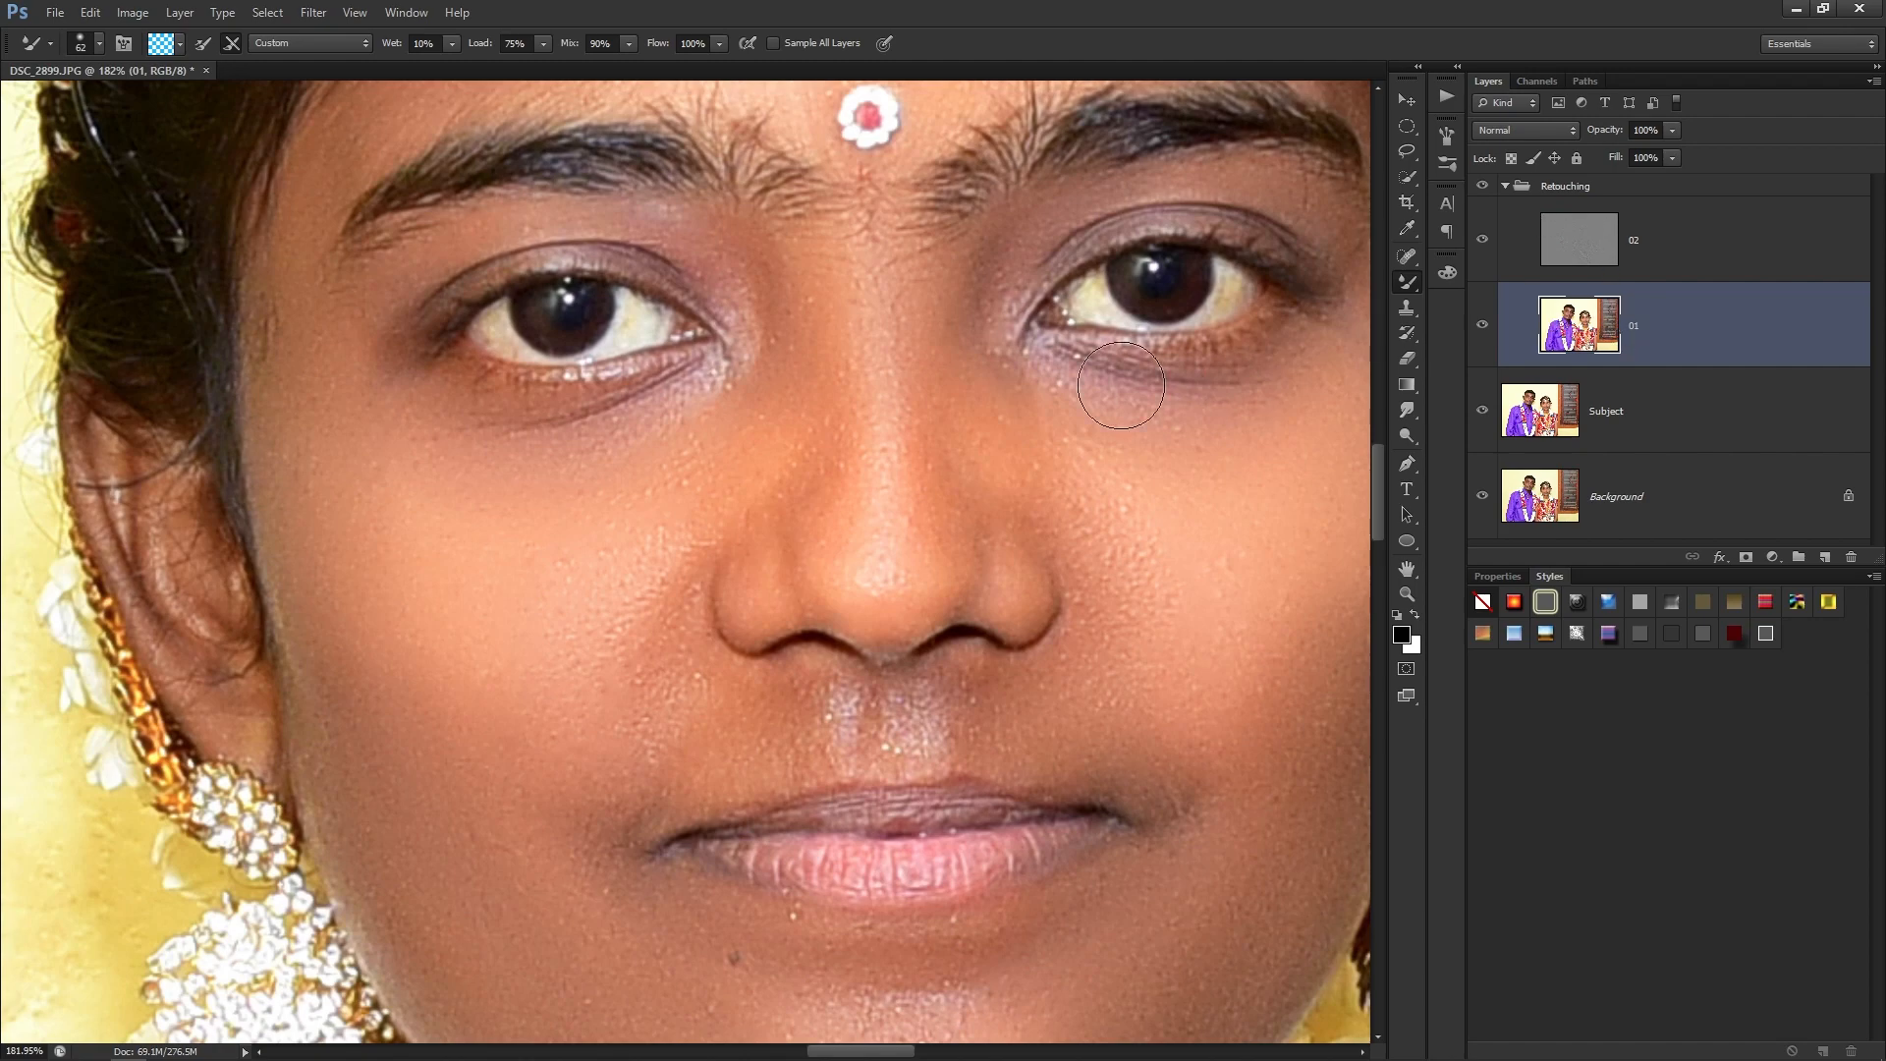
Compare the retouched couple with the original by isolating the Background and Subject layers and restoring all layers.
scroll(1121, 384, "down", 8)
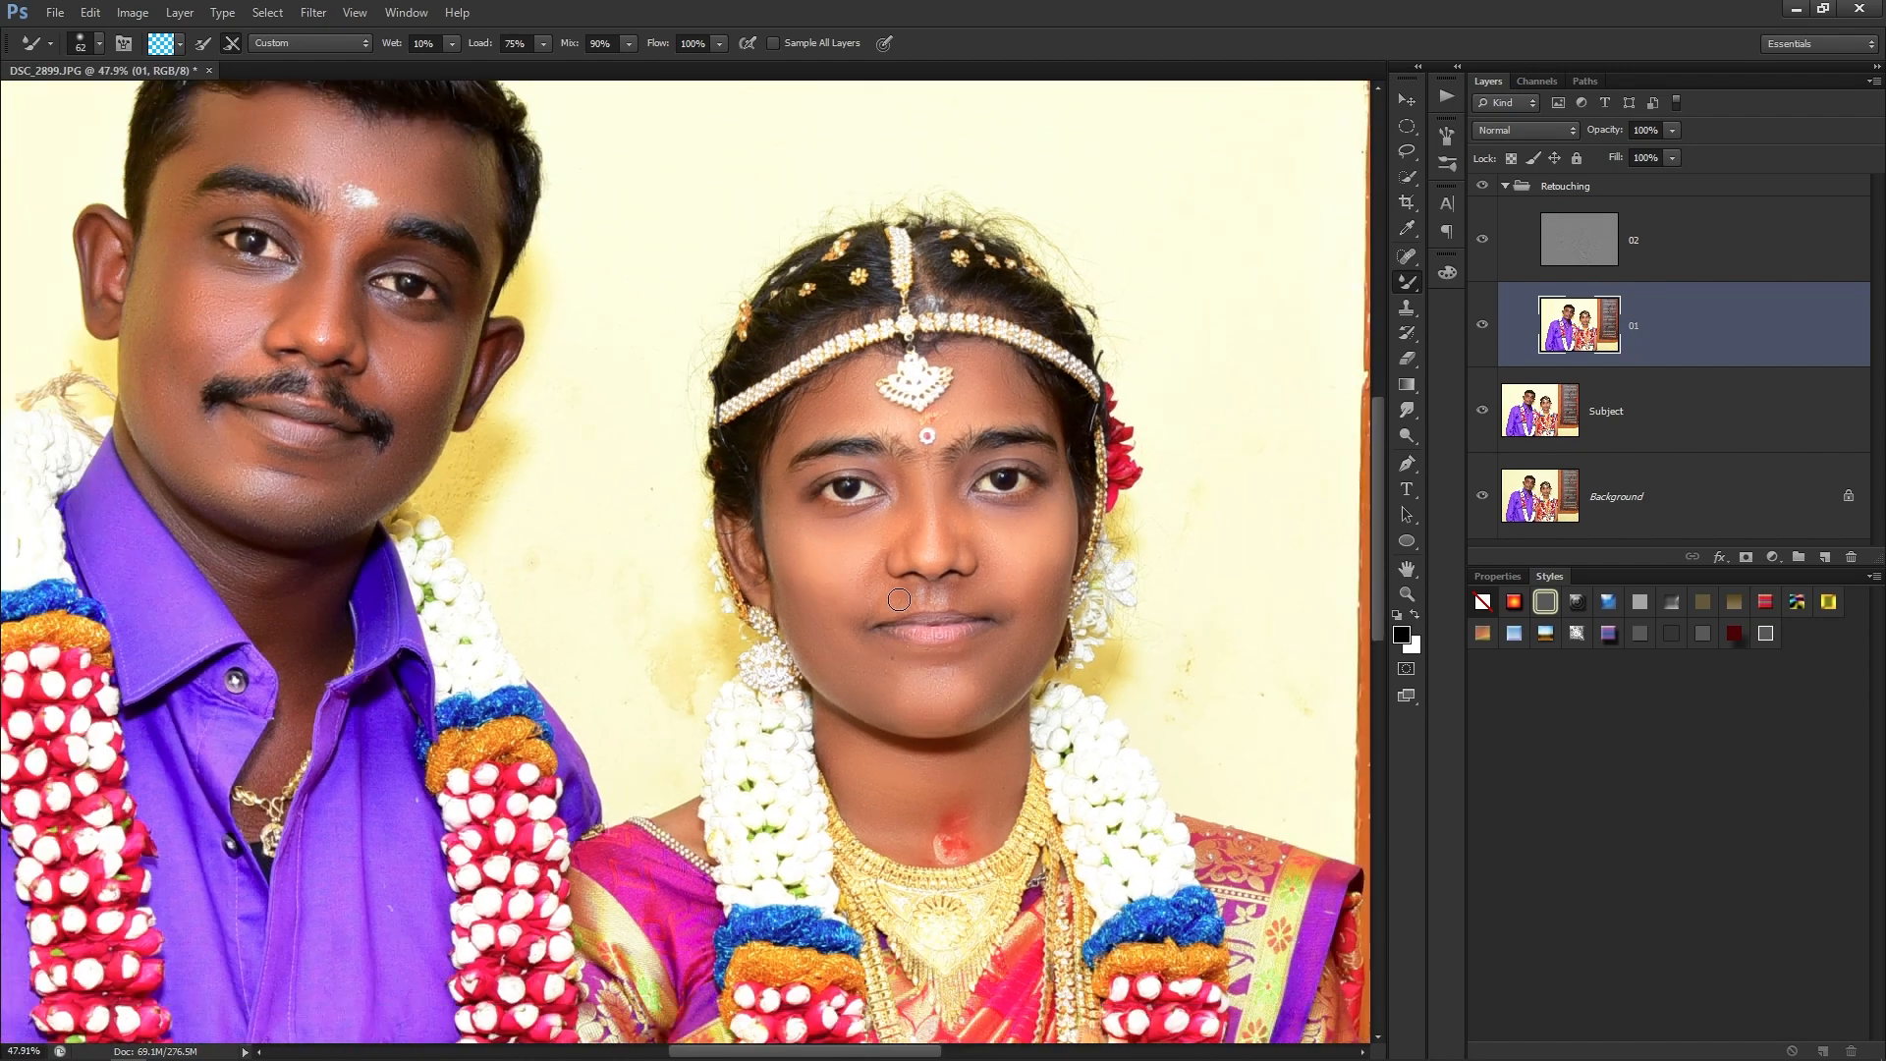
scroll(623, 602, "up", 3)
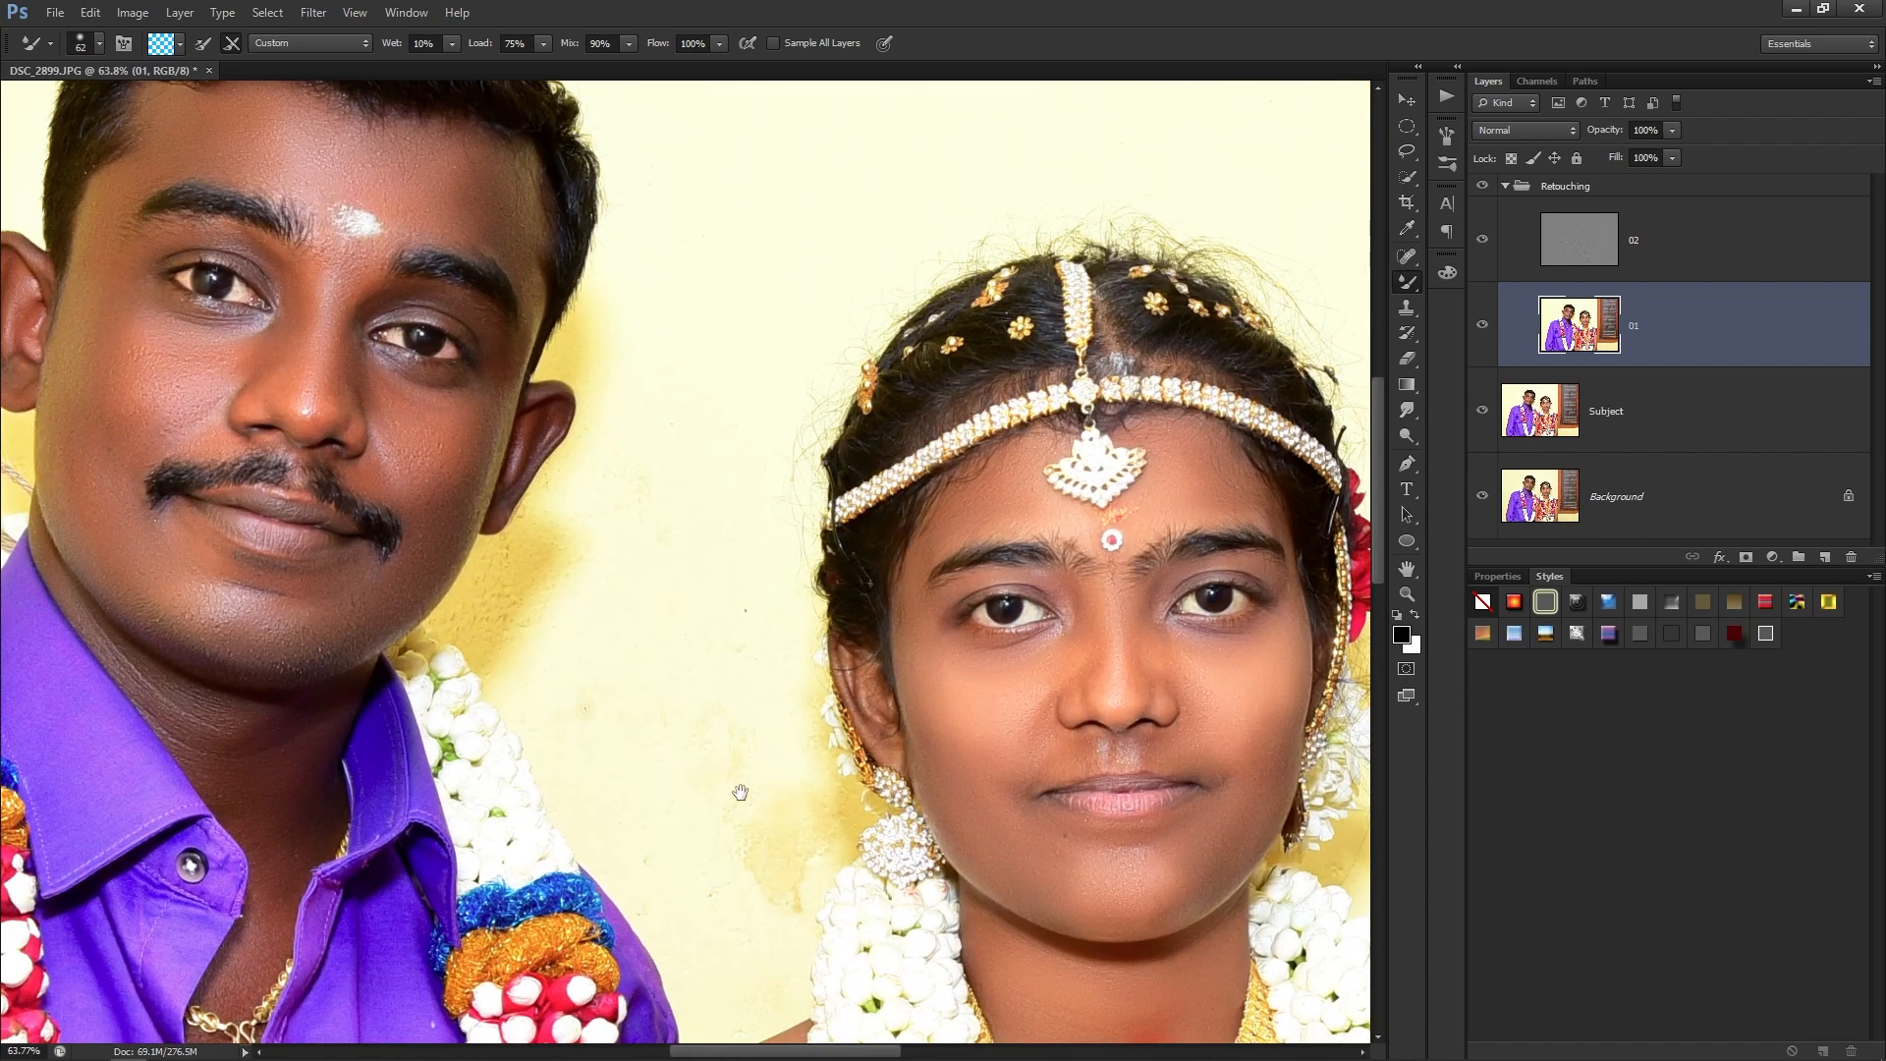
mouse_move(812, 778)
left_mouse_down()
mouse_move(867, 817)
mouse_move(842, 770)
left_mouse_up()
scroll(875, 734, "down", 1)
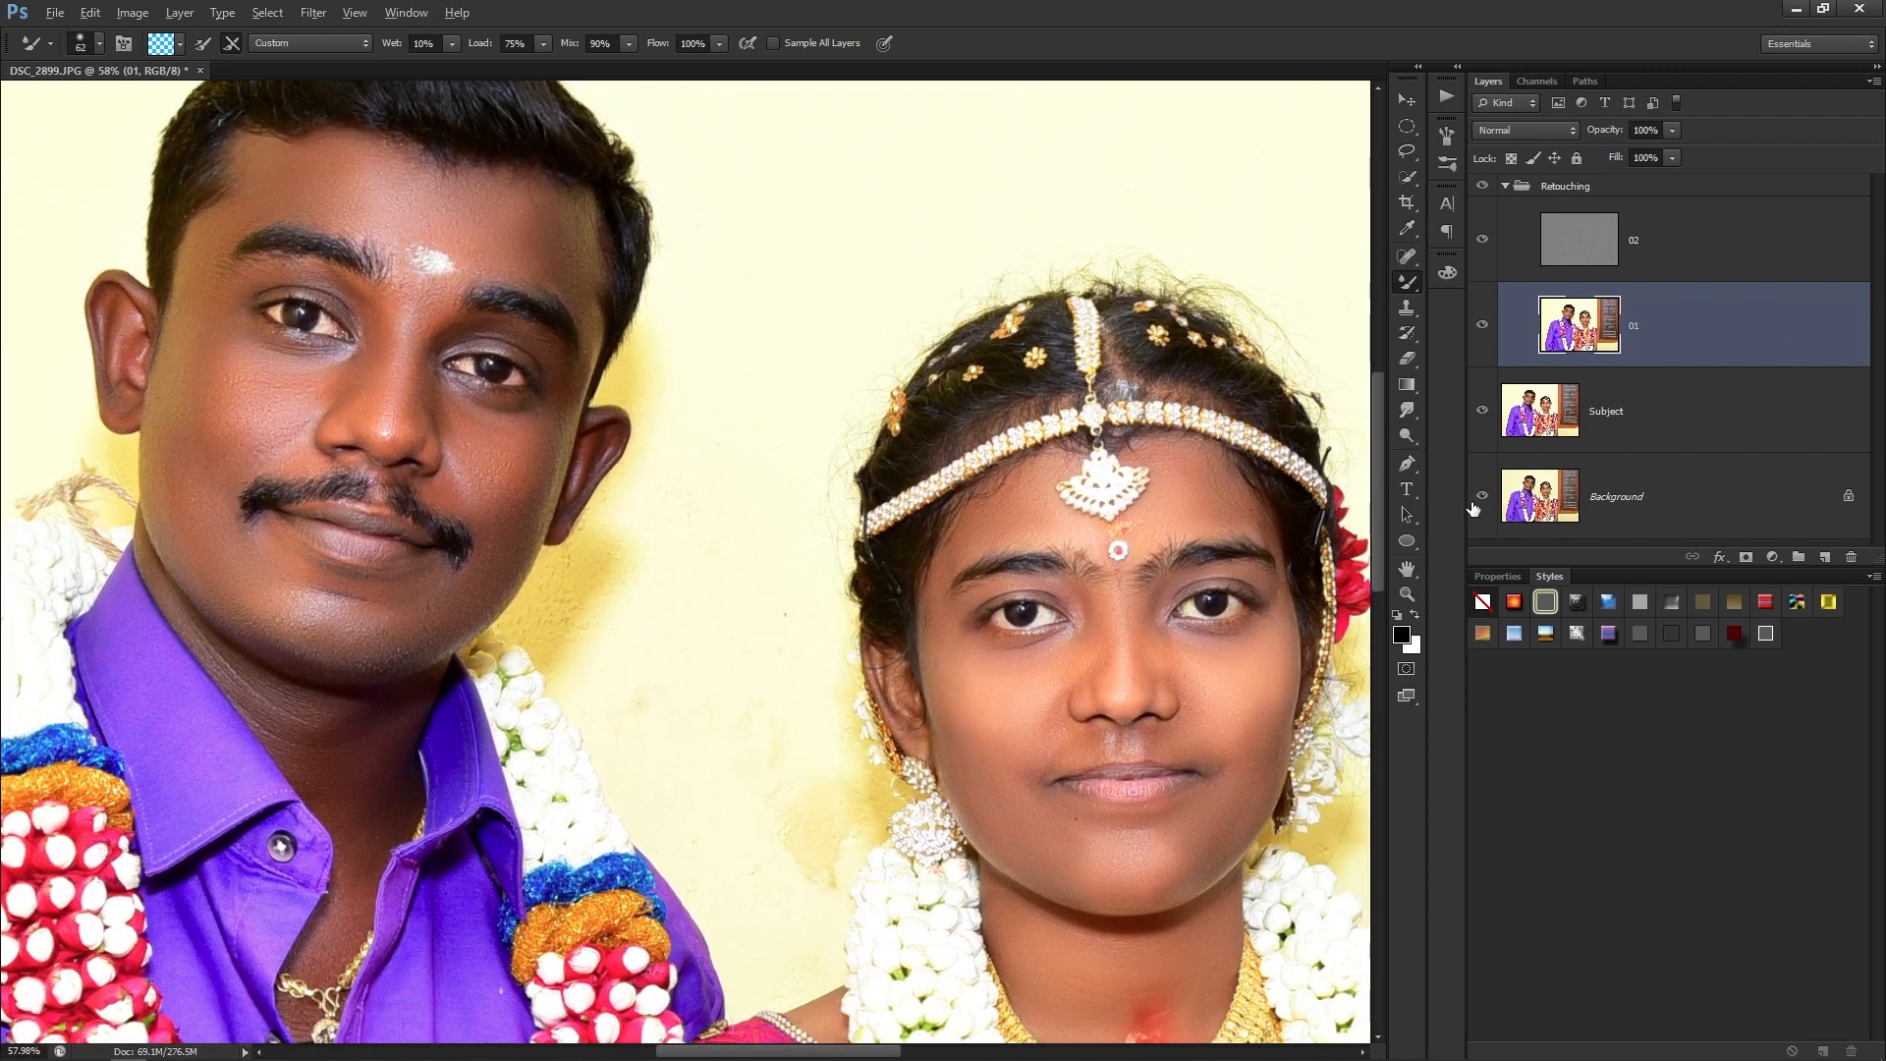
left_click(1483, 499, "alt")
left_click(1482, 503, "alt")
left_click(1484, 424, "alt")
left_click(1484, 424, "alt")
left_click(1484, 423, "alt")
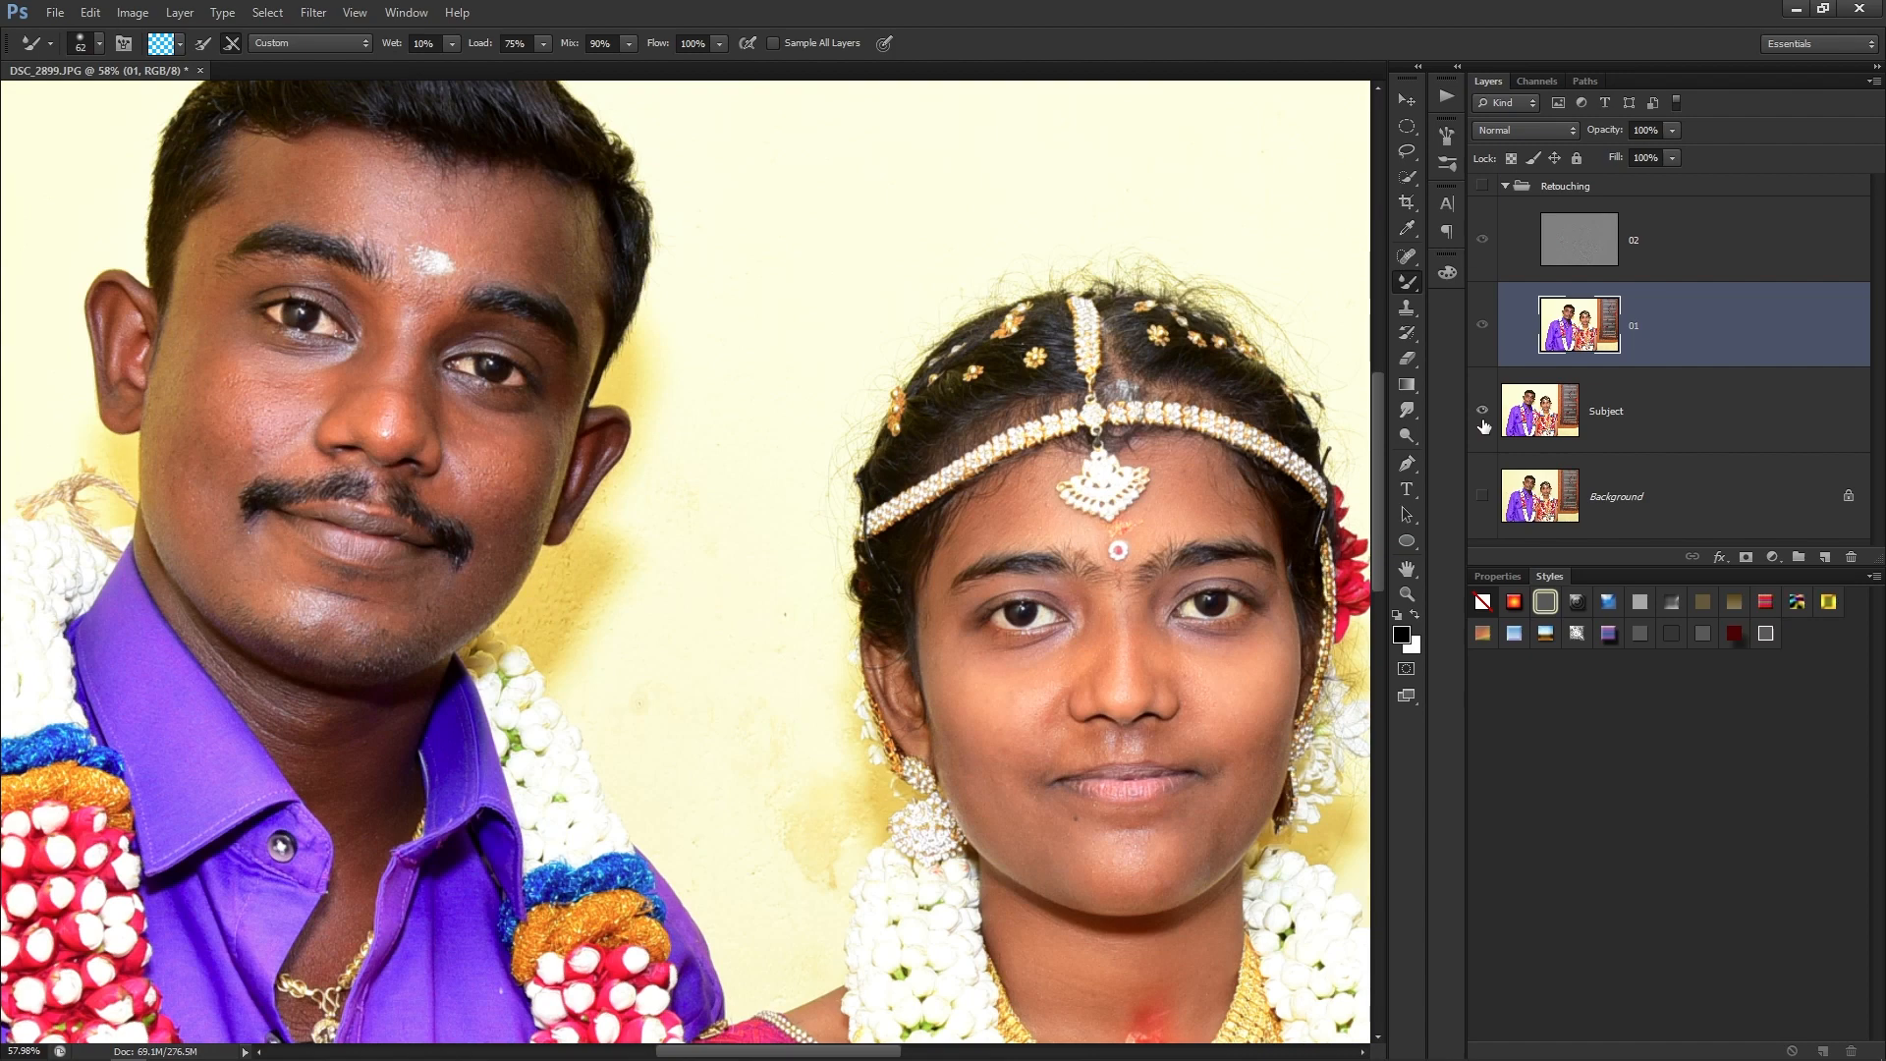
left_click(1484, 424, "alt")
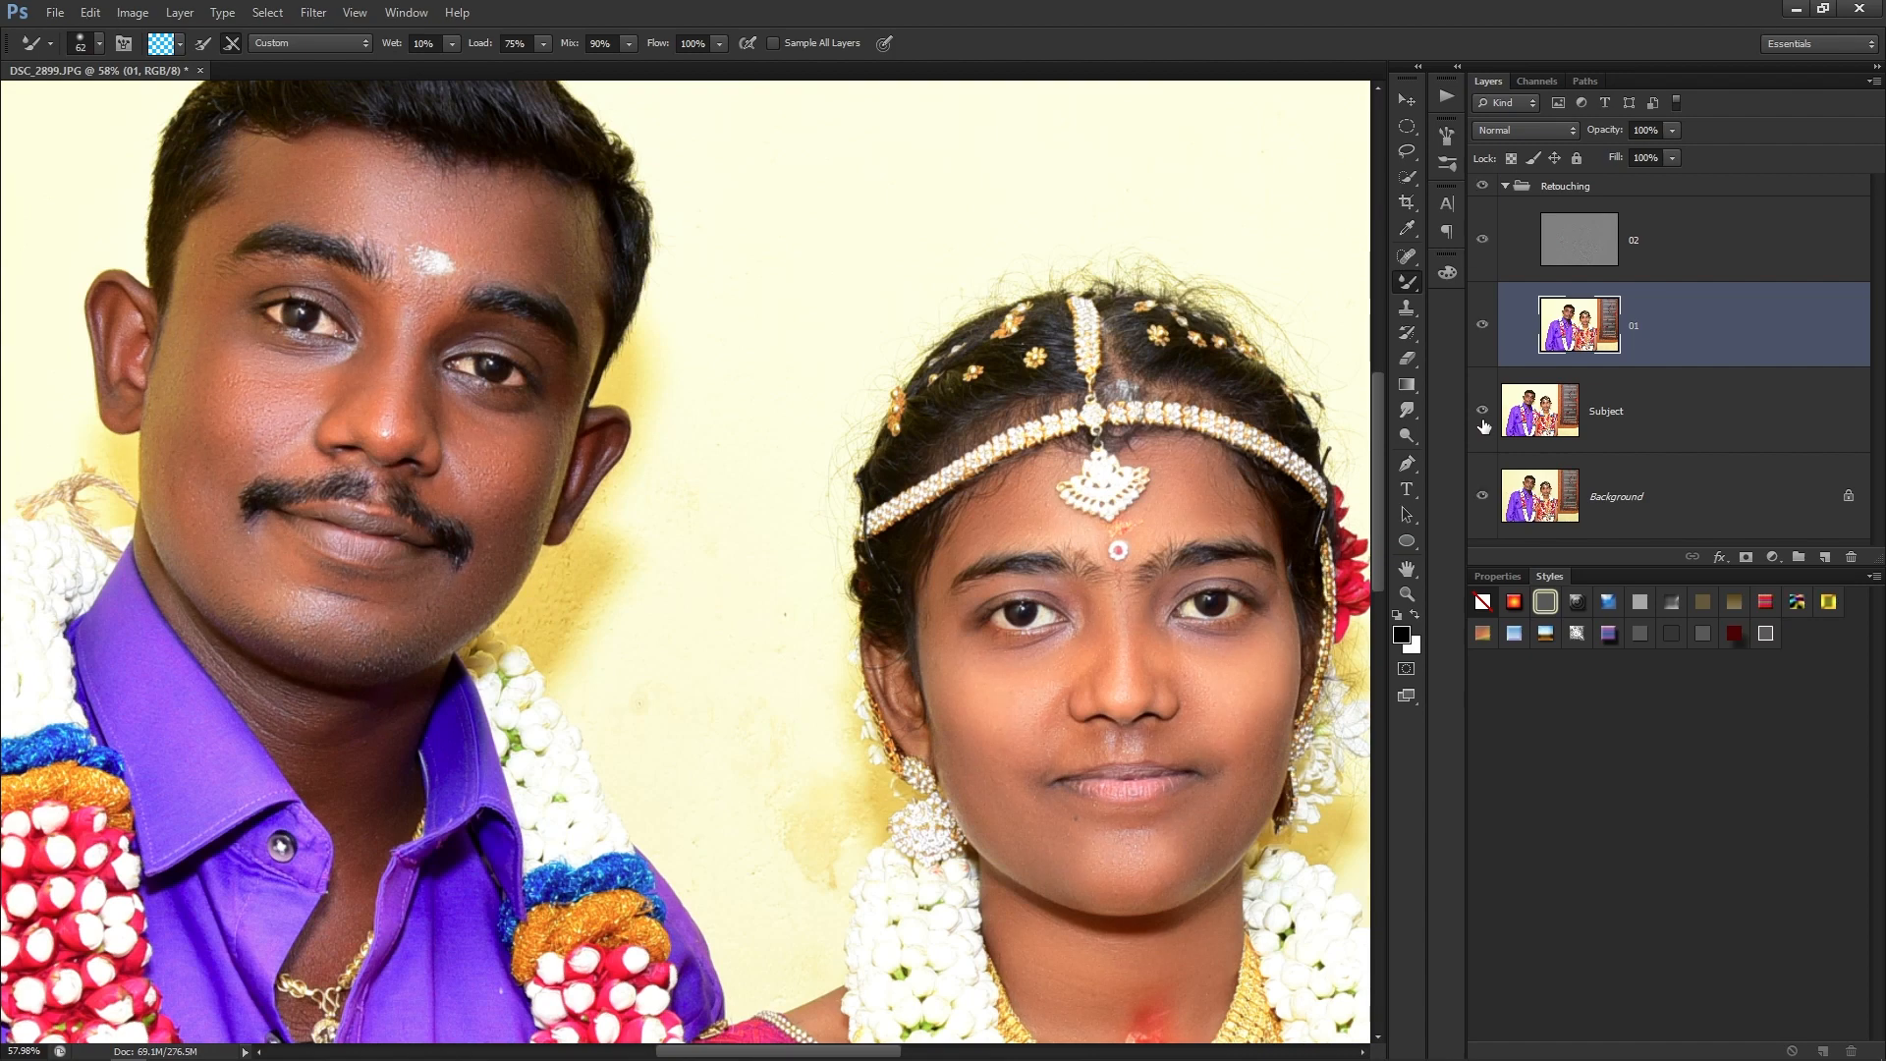
left_click(1484, 423, "alt")
left_click(1484, 423, "alt")
Collapse the Retouching group and deselect all layers, with the man's eyes brought into close view.
scroll(678, 575, "up", 1)
left_click(1504, 186)
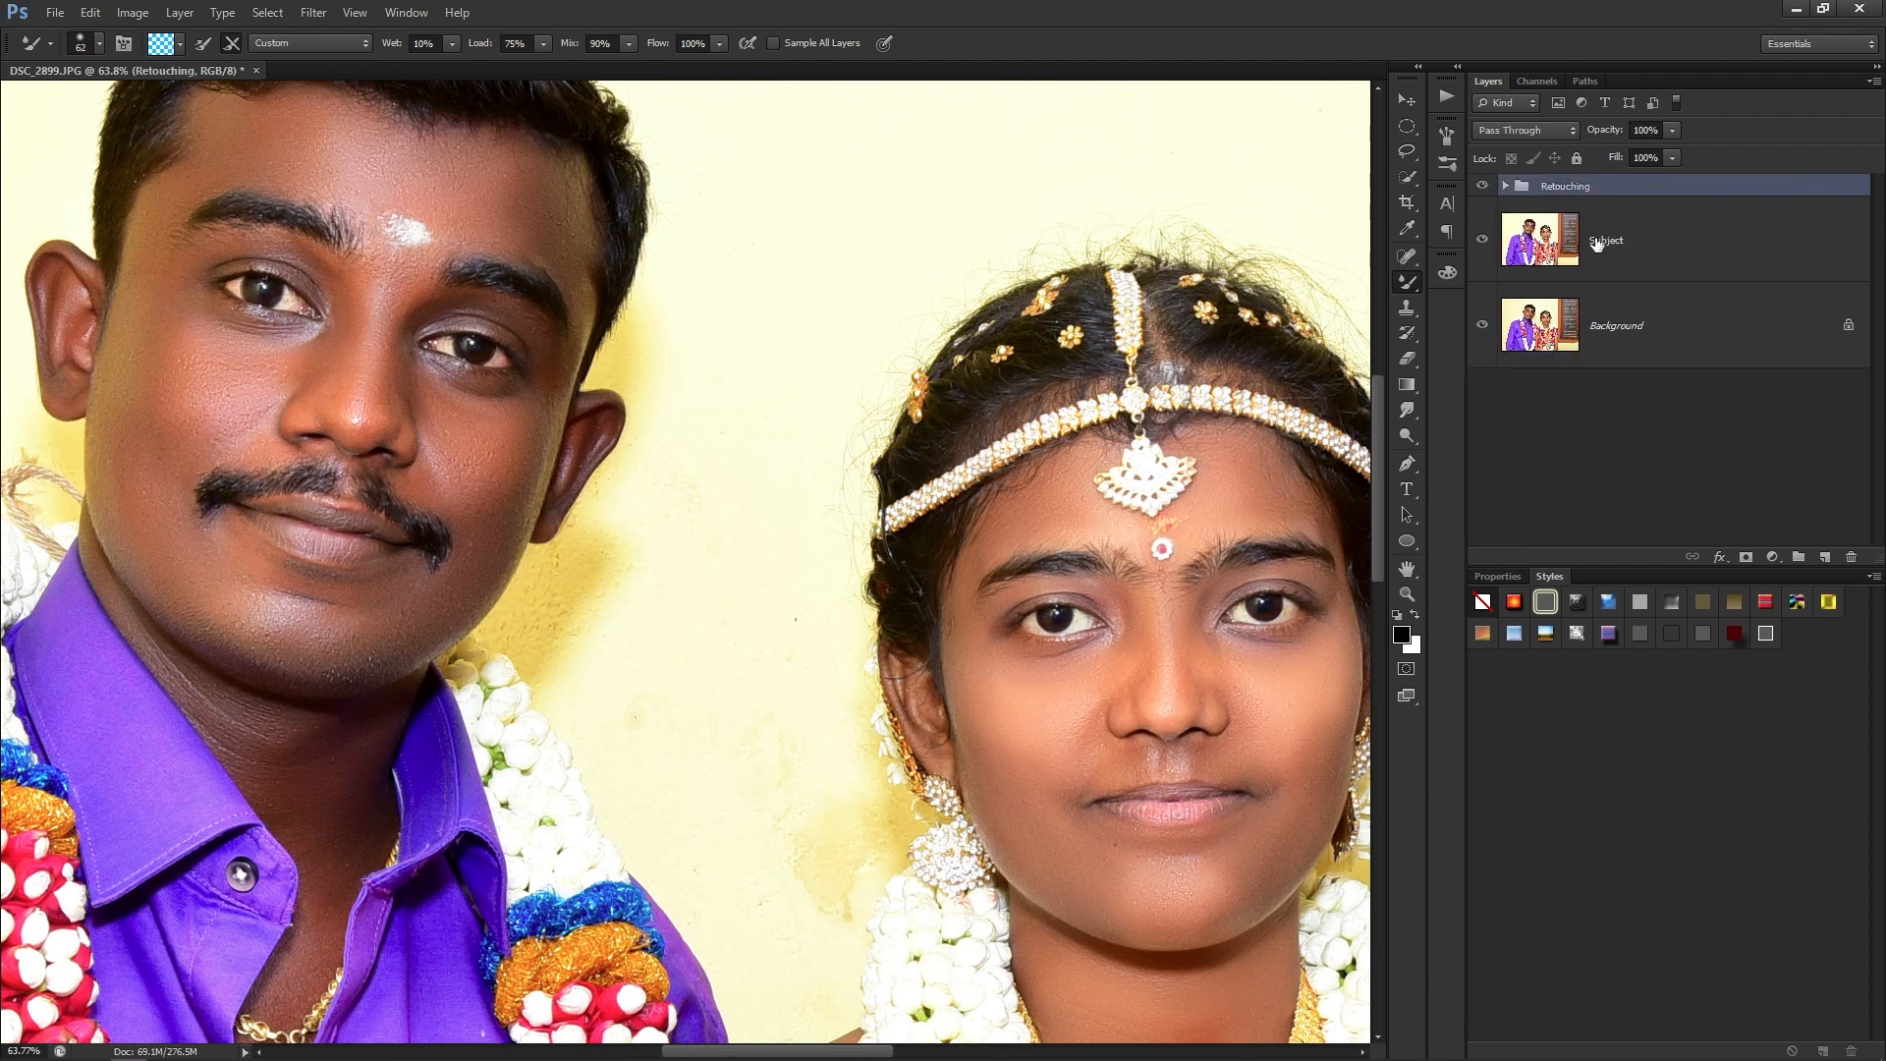
left_click(1660, 452)
scroll(472, 324, "up", 10)
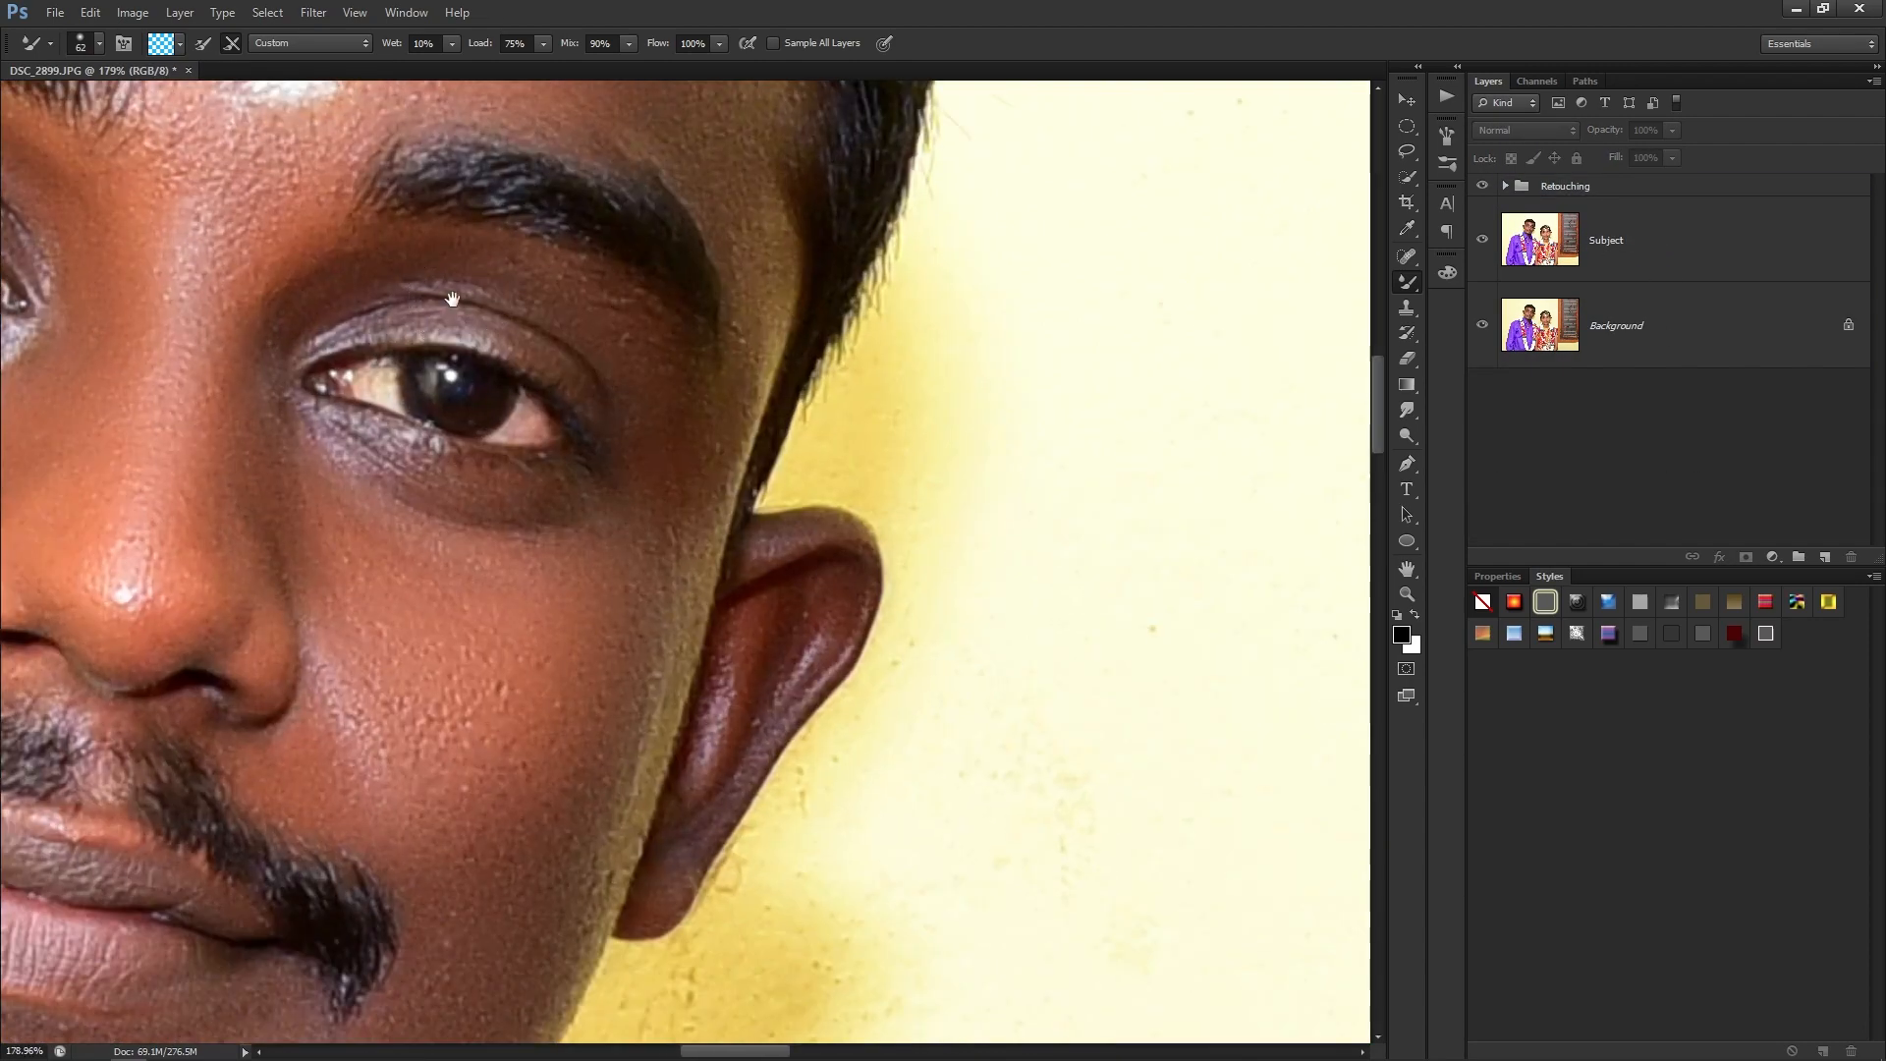
left_click_drag(283, 357, 625, 589)
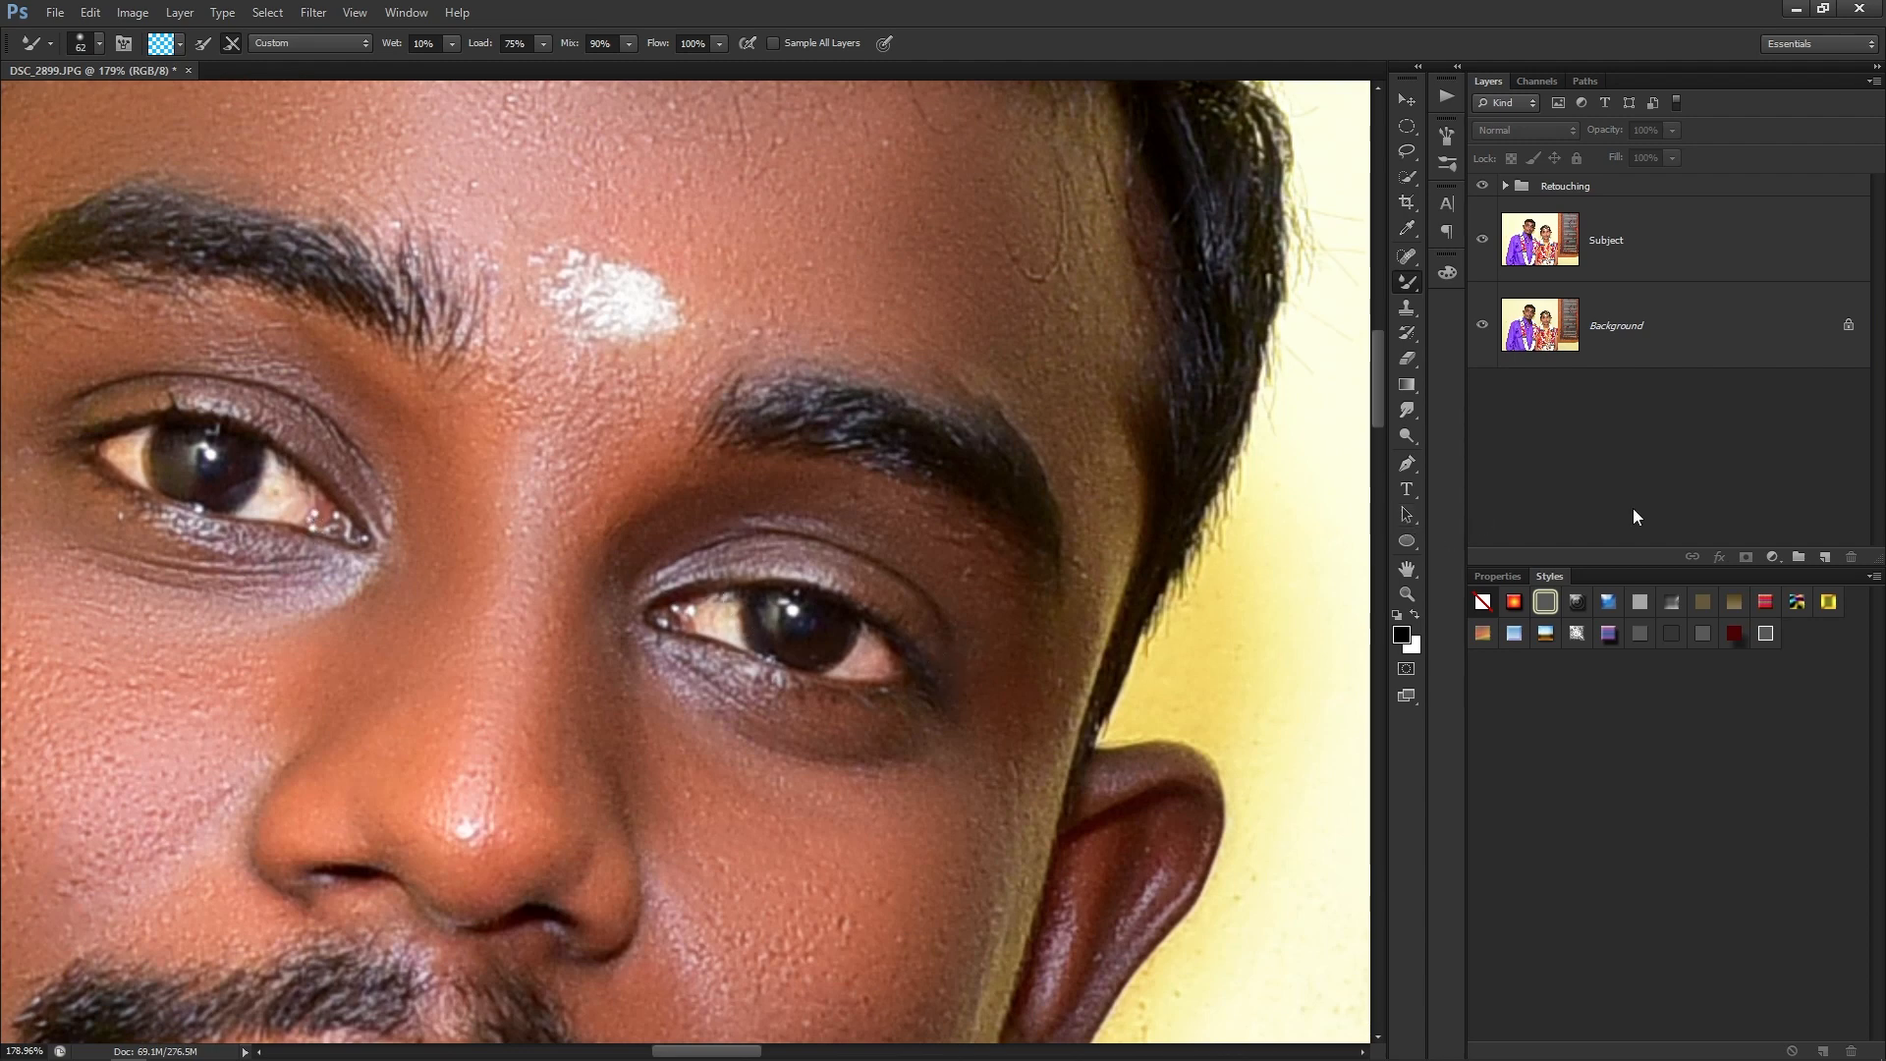
Add a Hue/Saturation adjustment layer, sample the white of the man's left eye, and set the Yellows saturation to -52.
left_click(1772, 558)
left_click(1772, 758)
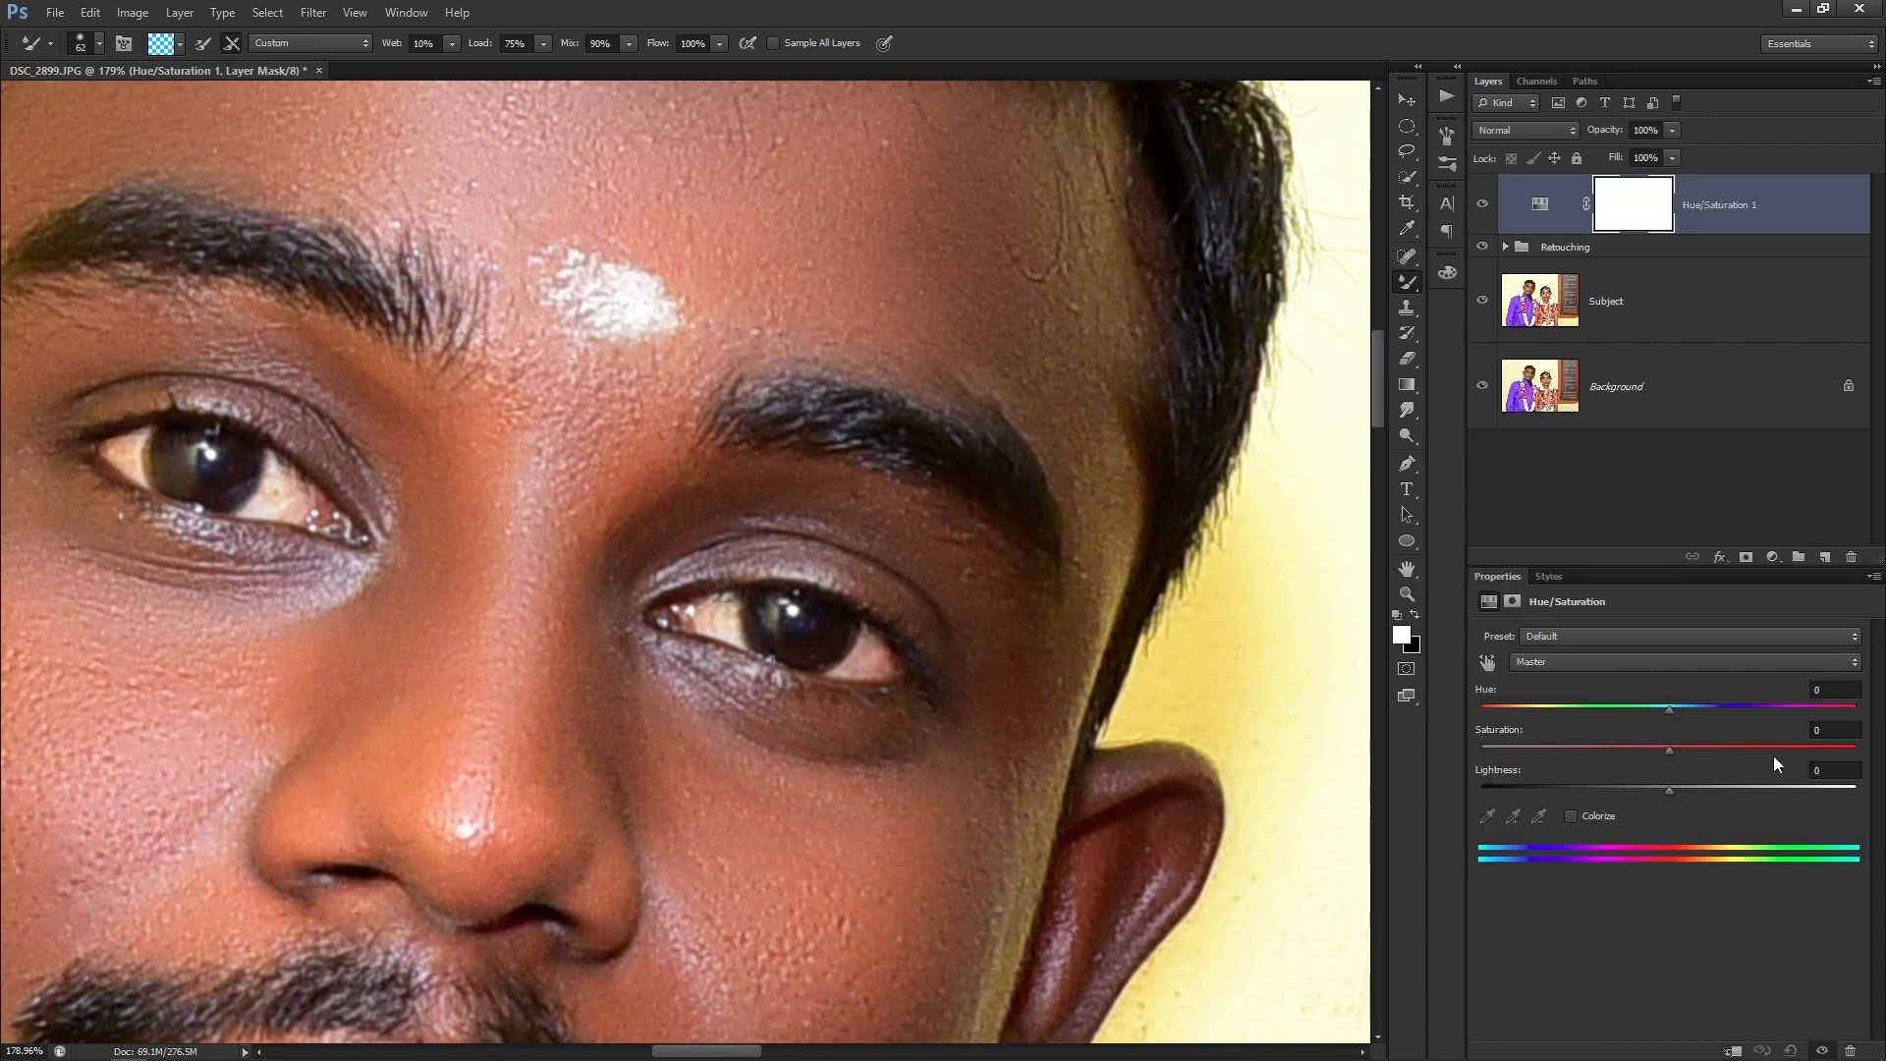
left_click(1487, 662)
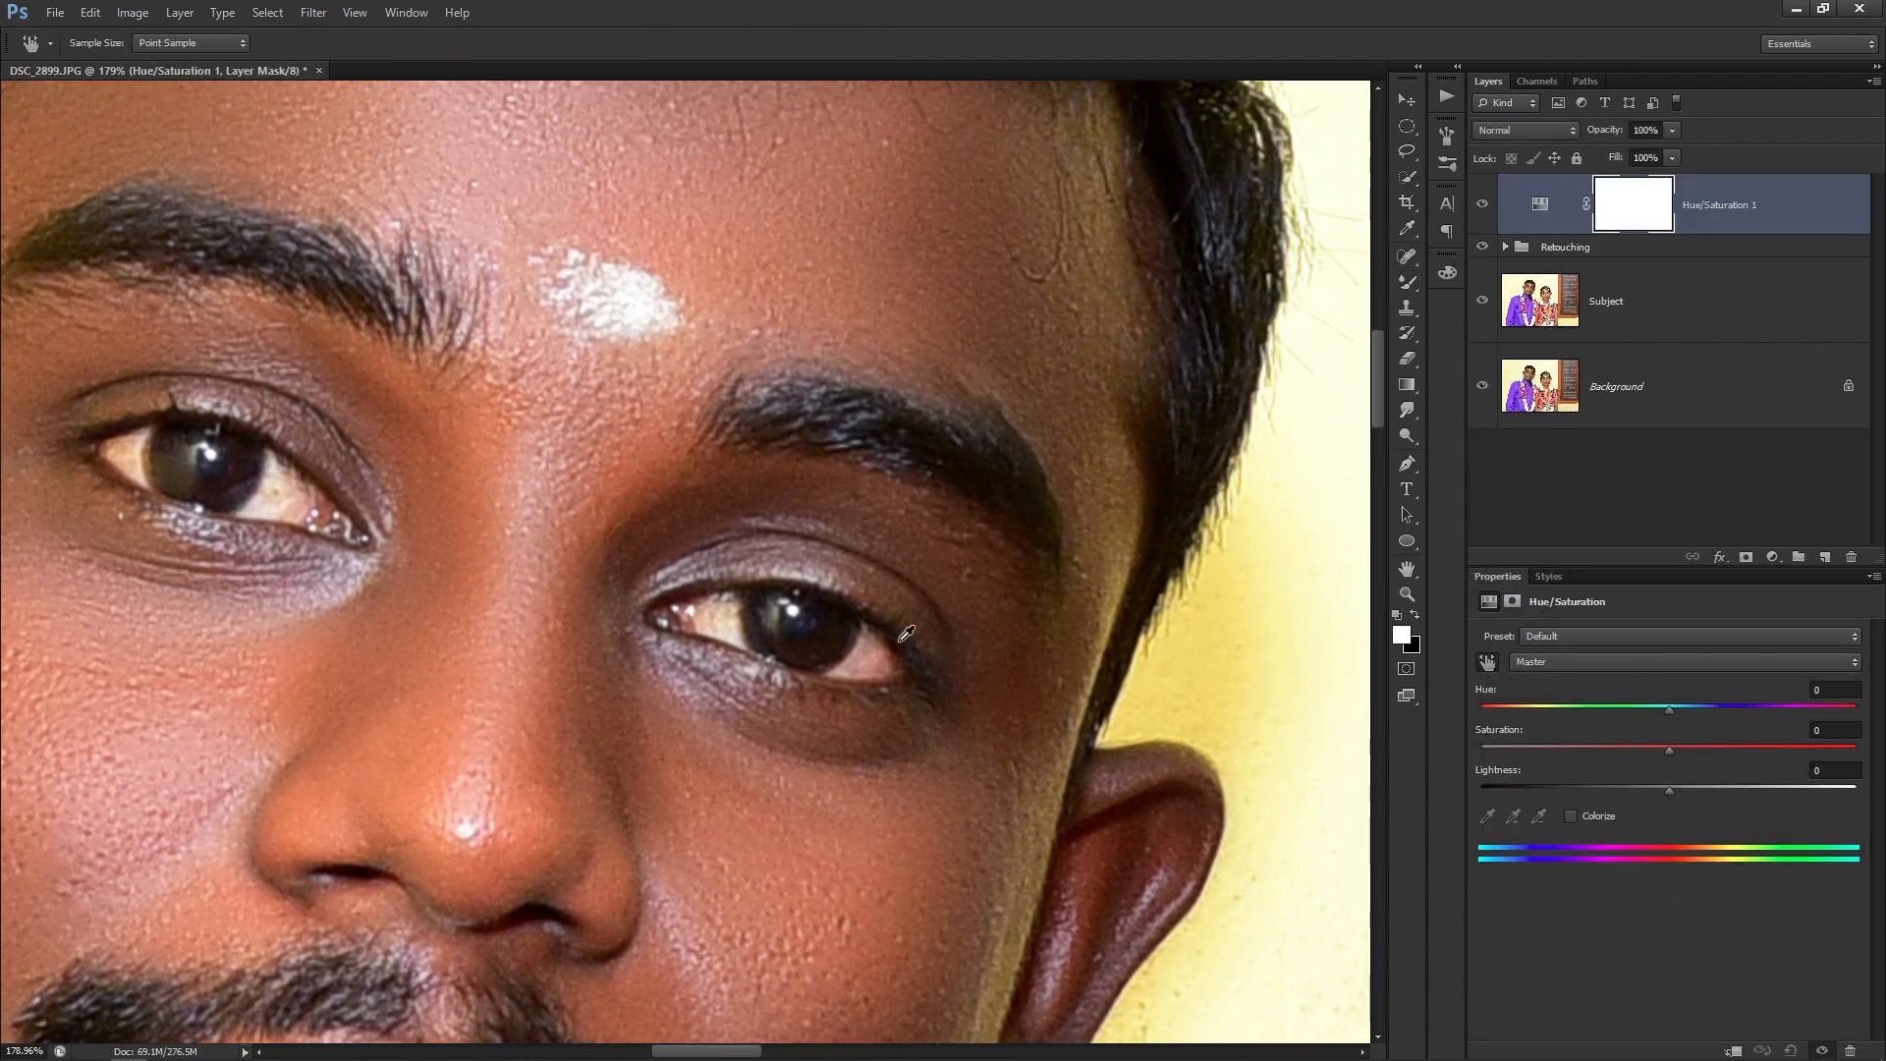
left_click(731, 609)
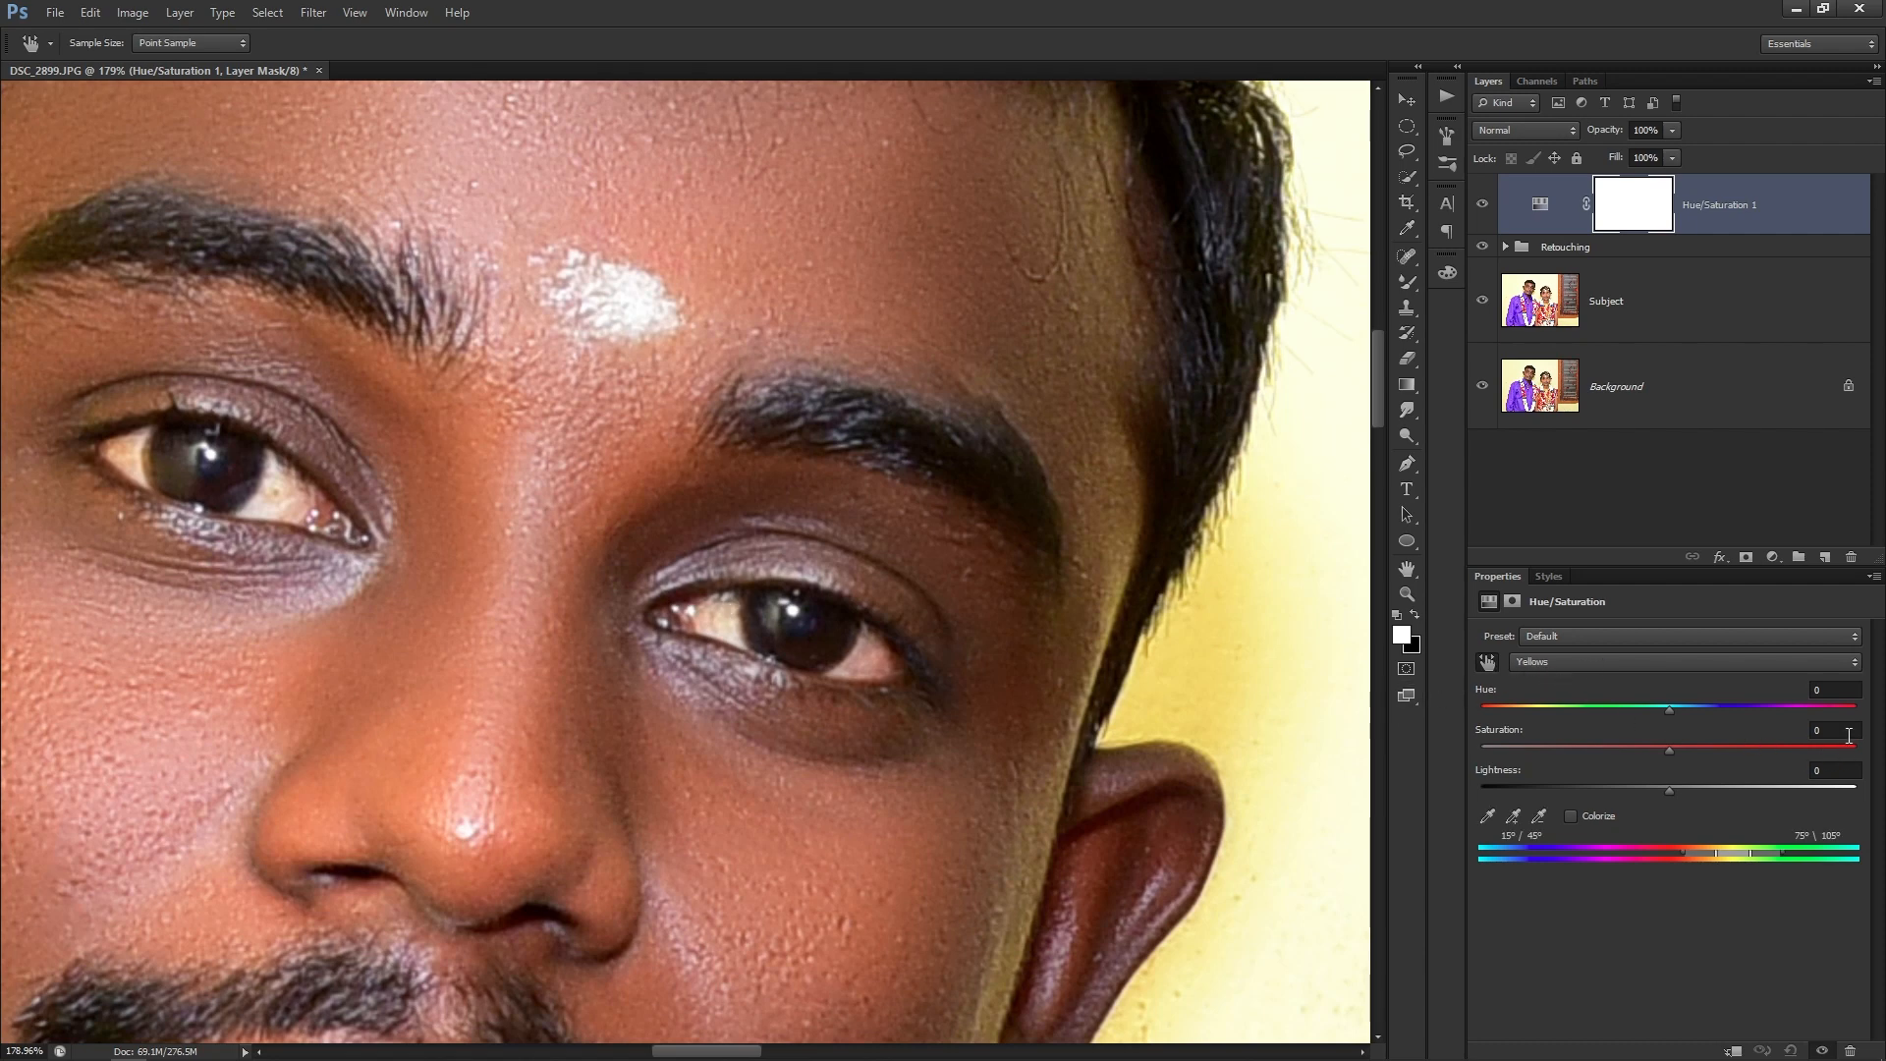
left_click_drag(1648, 746, 1570, 751)
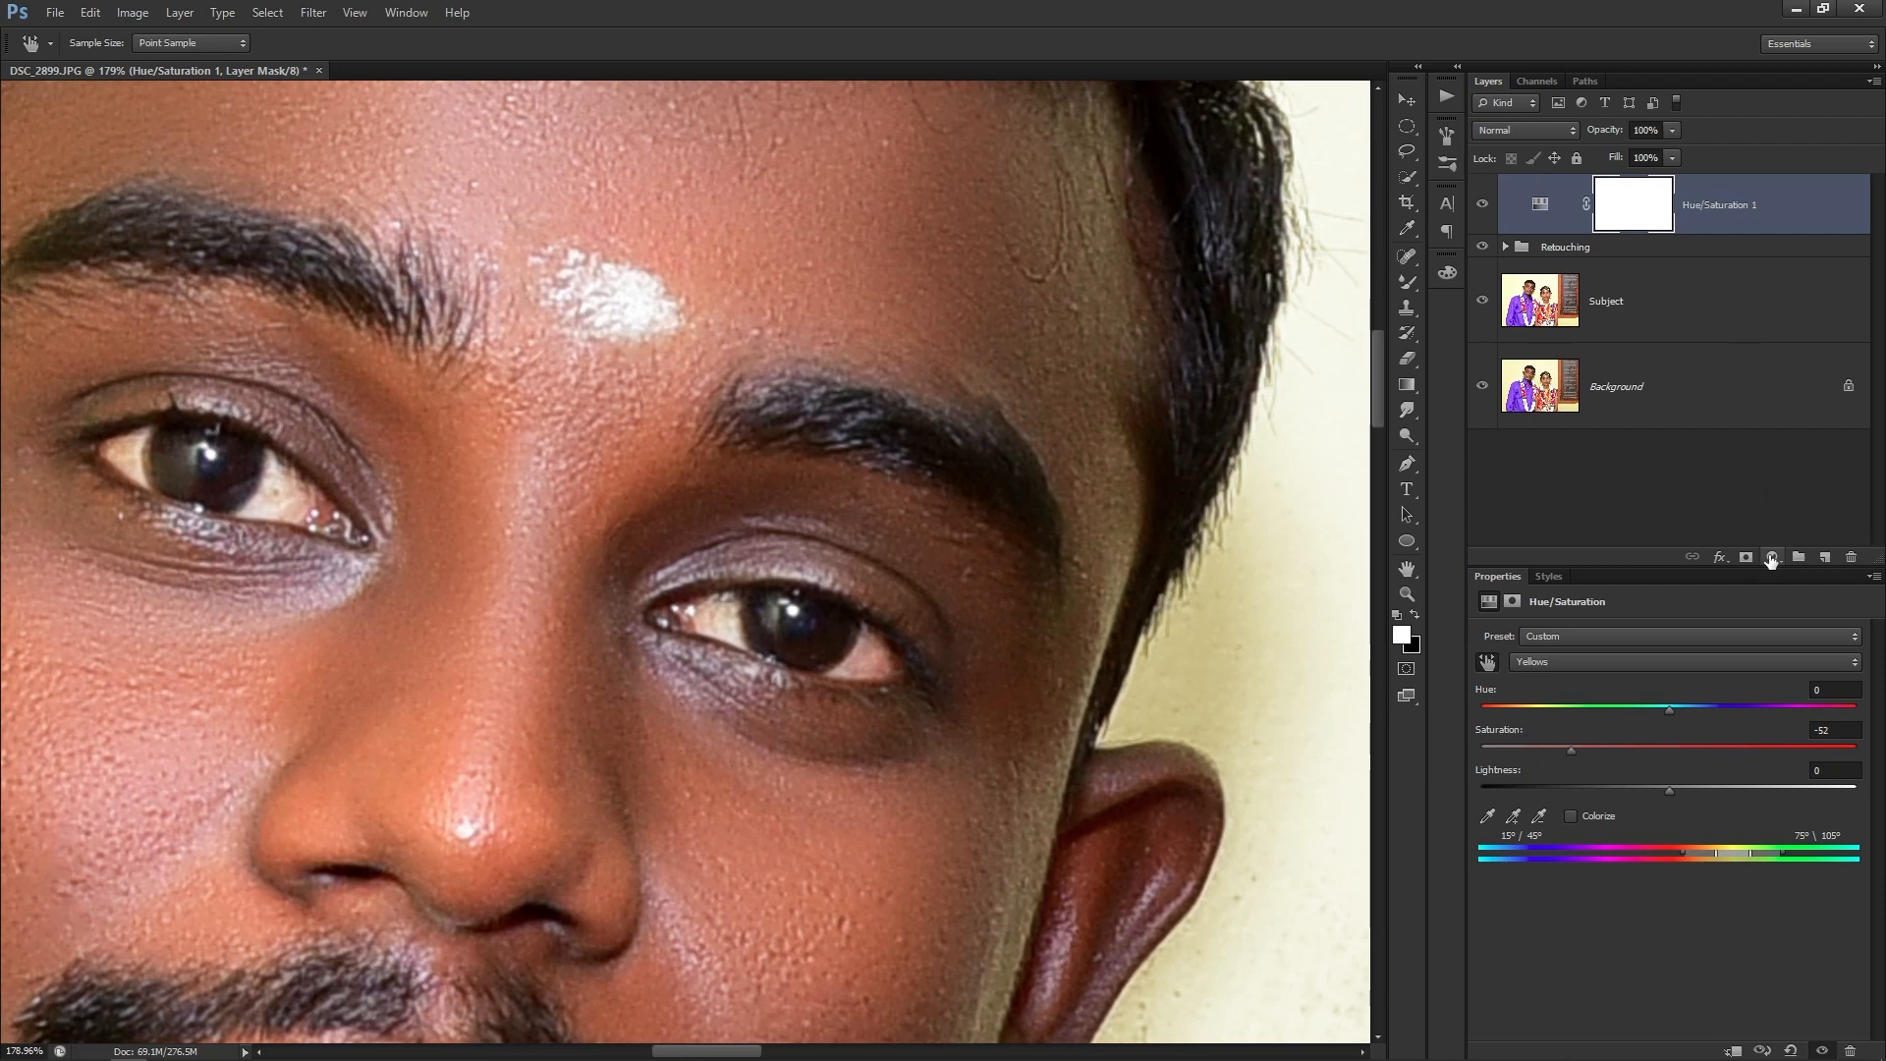
Add a Curves adjustment layer with the RGB white point at input 250 and a Blue midpoint raised from input 124 to output 136.
left_click(1771, 558)
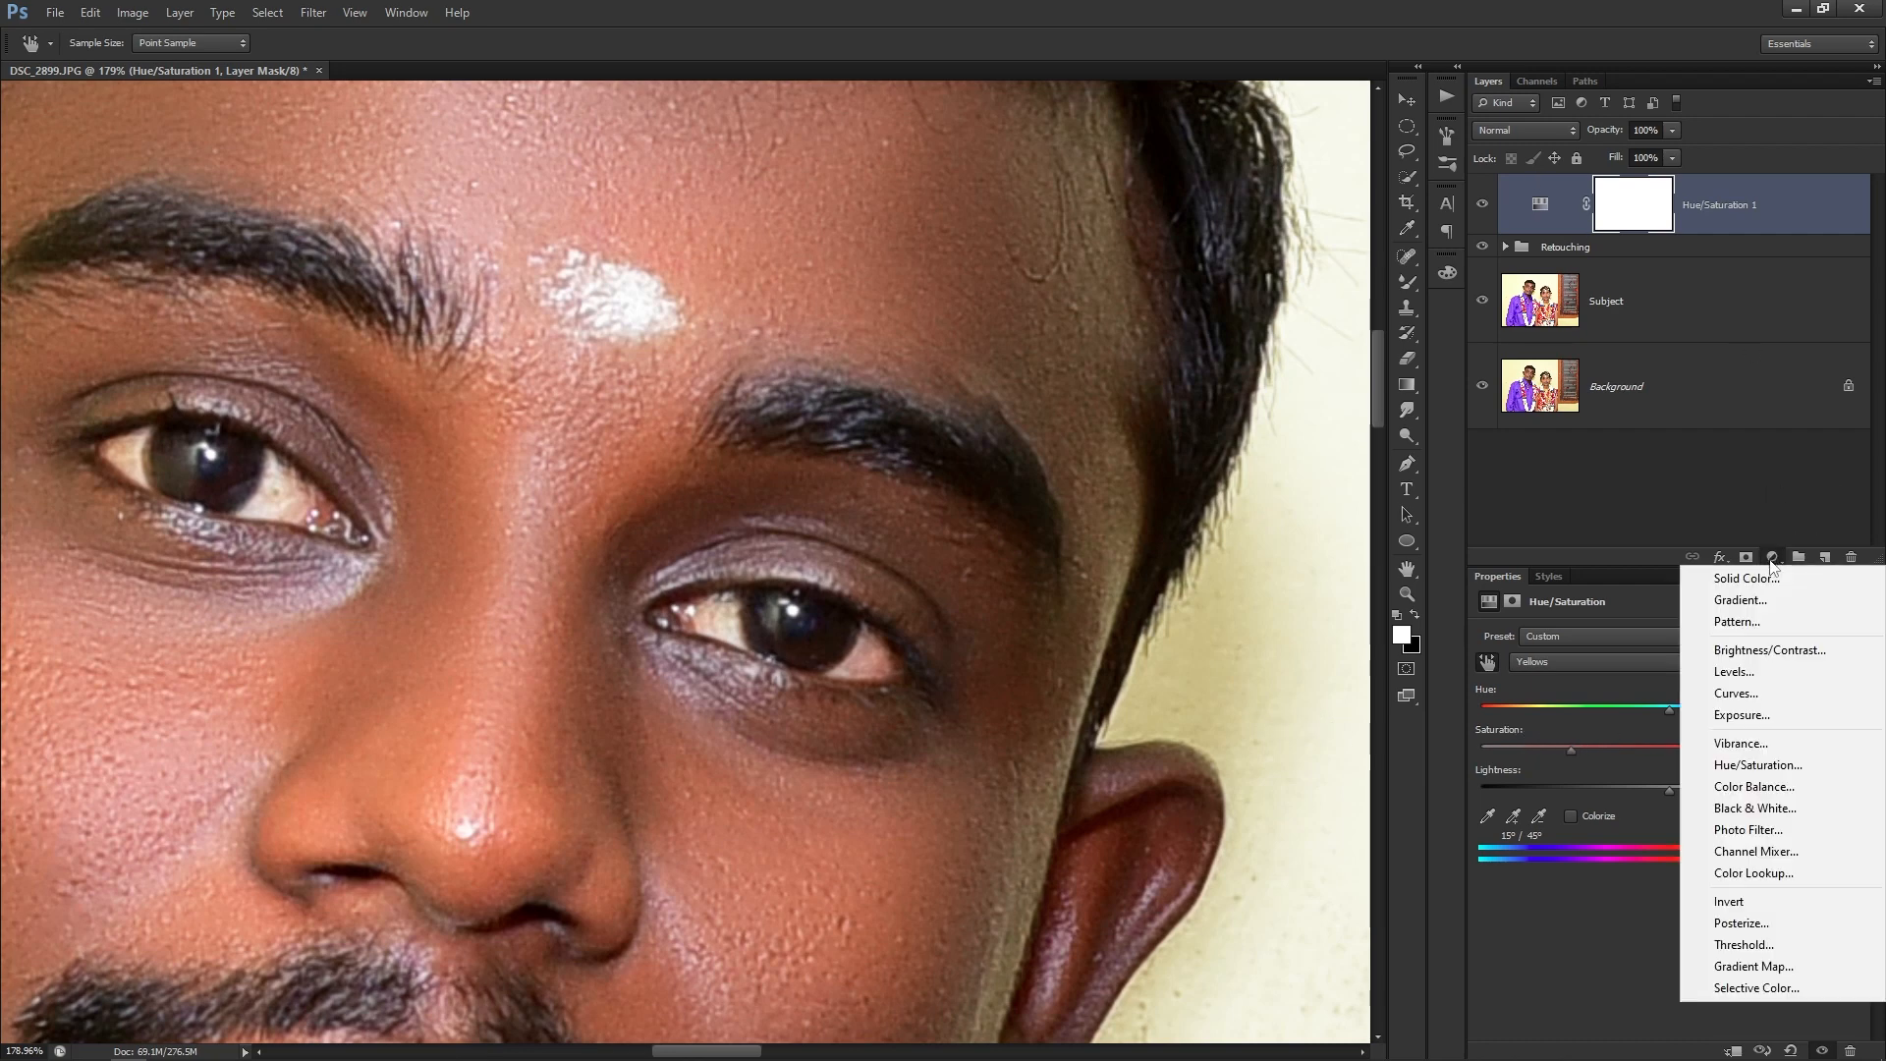
left_click(1762, 695)
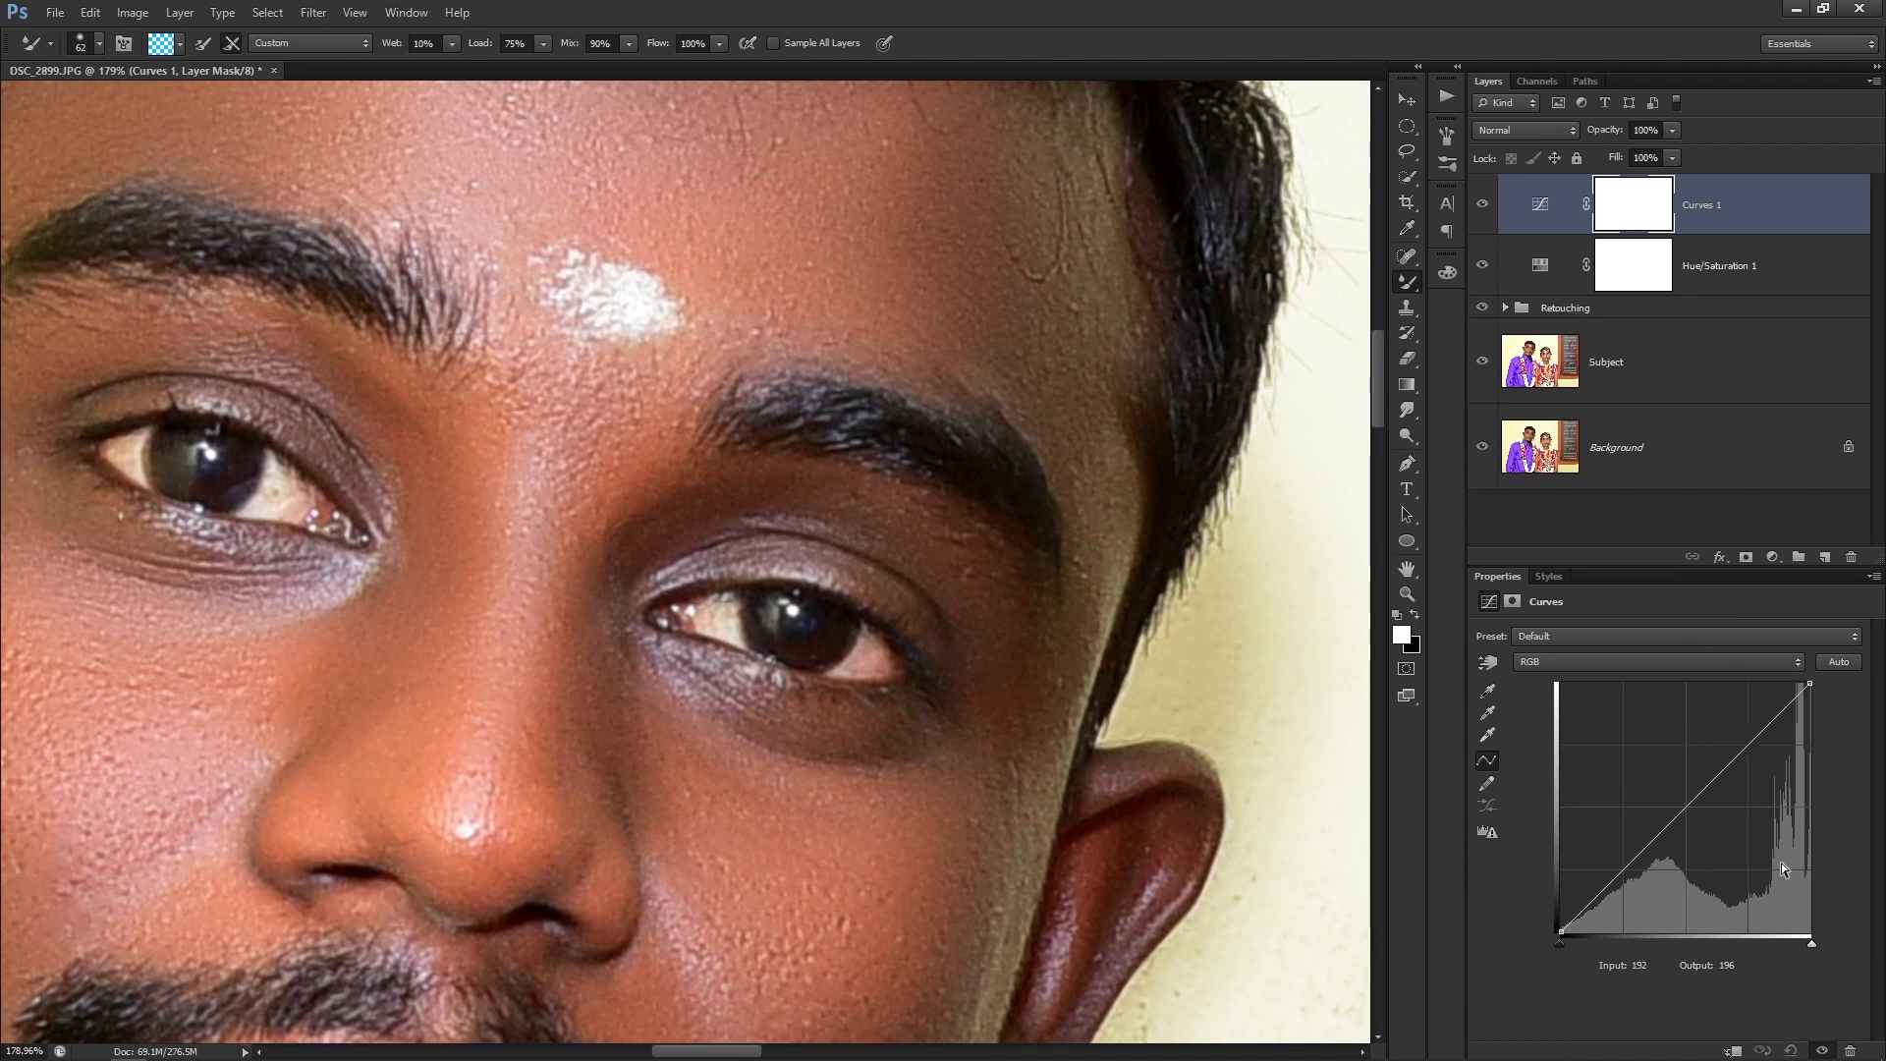
left_click_drag(1806, 946, 1808, 943)
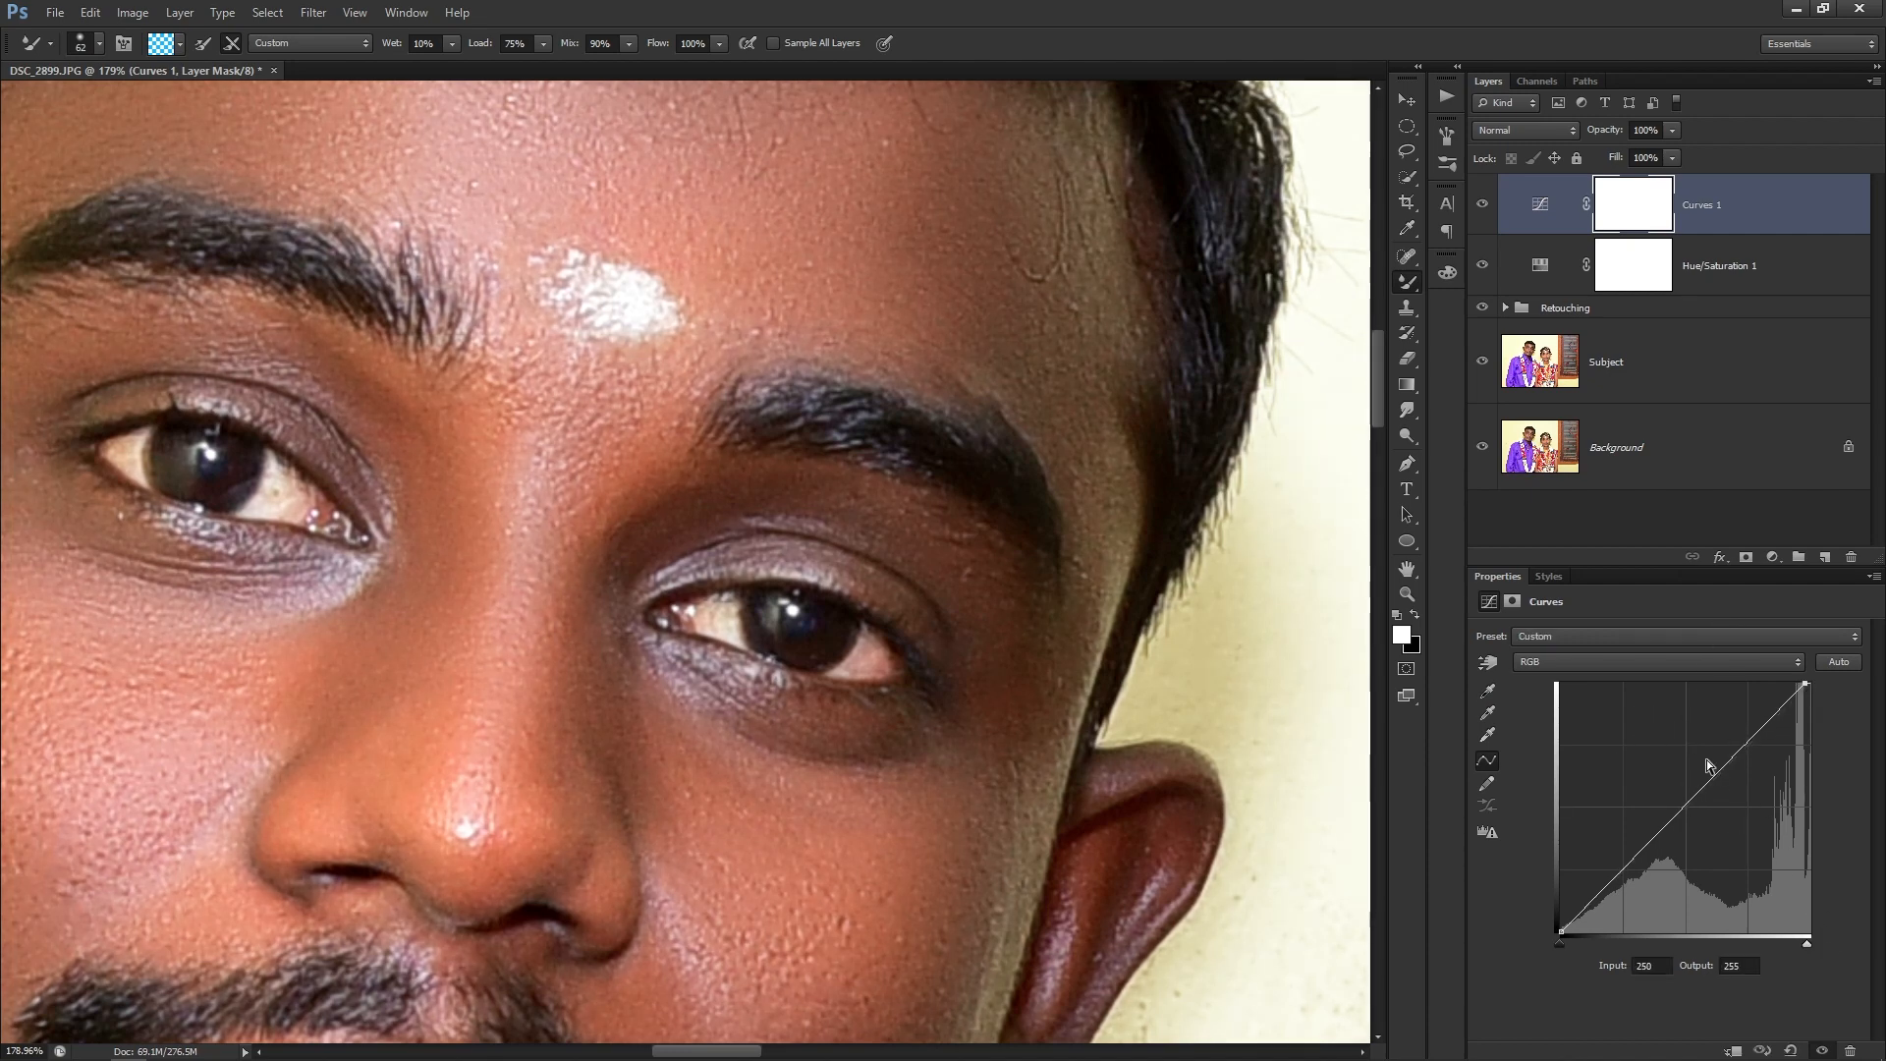
left_click(1612, 668)
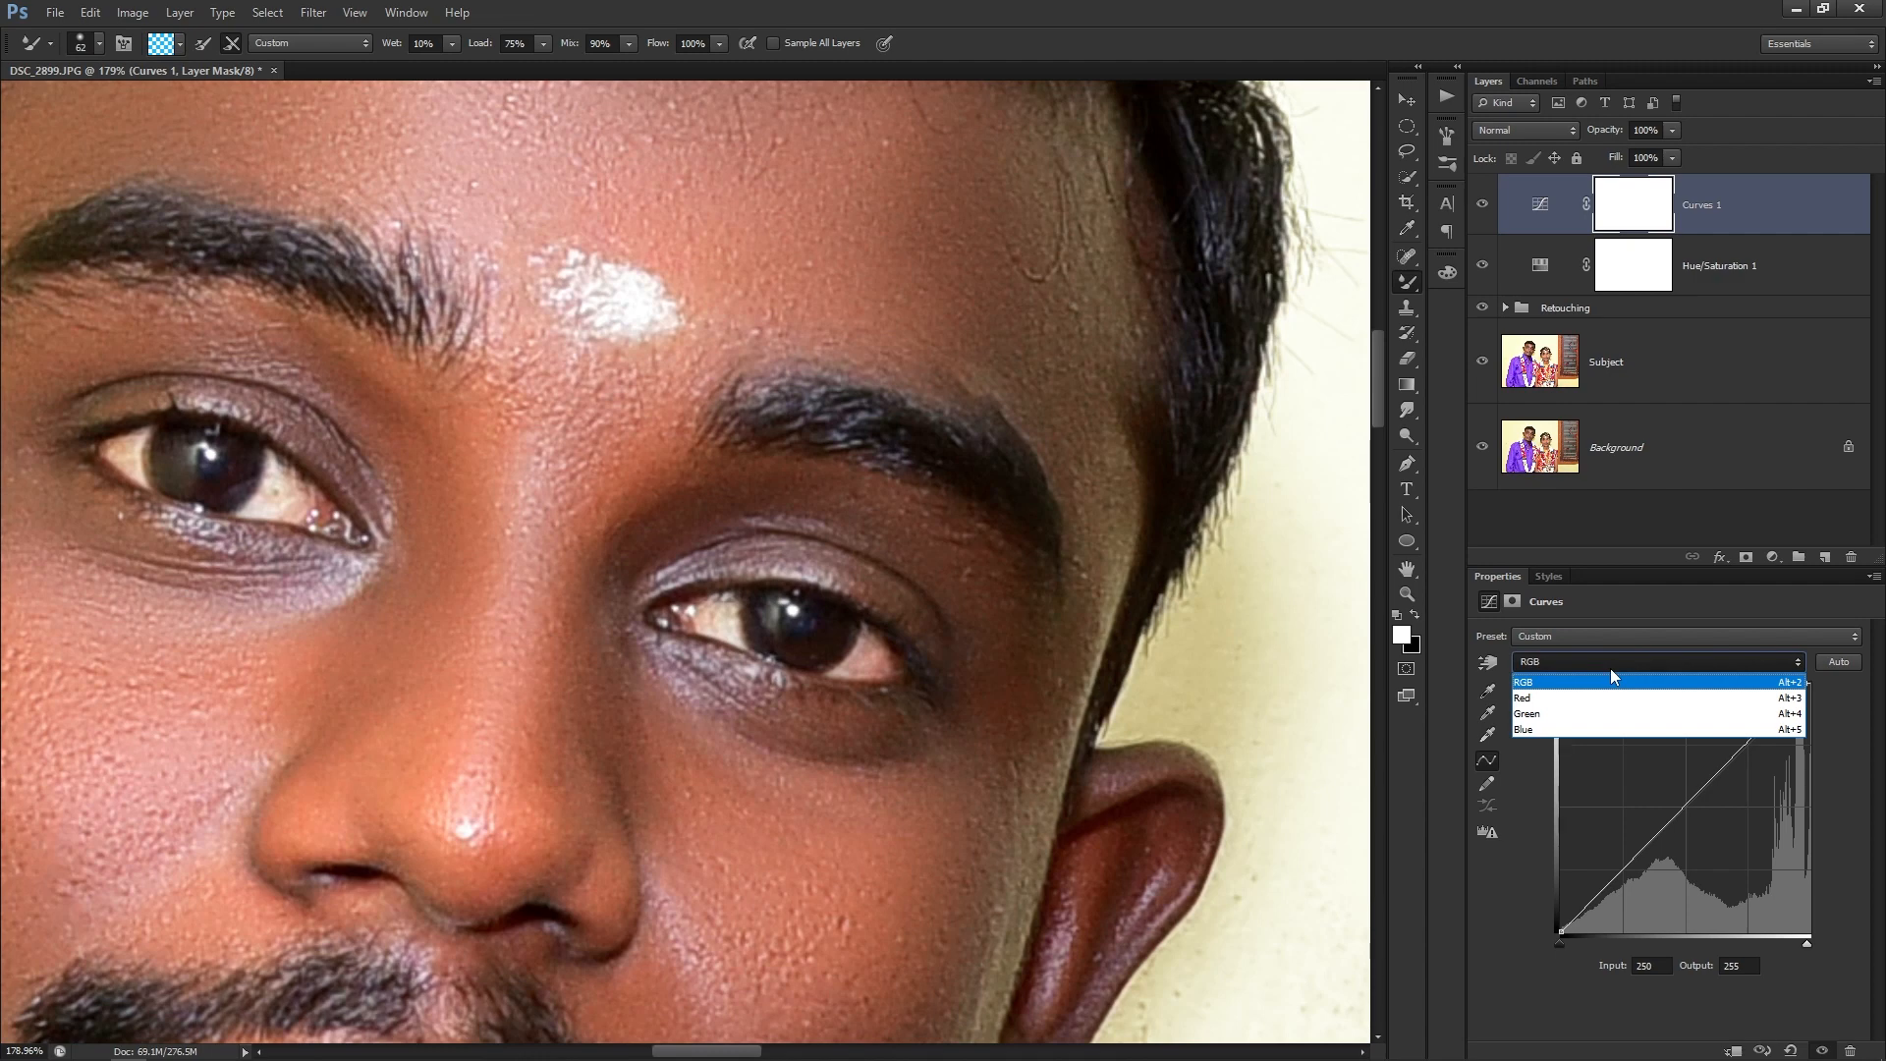
left_click(1582, 728)
left_click_drag(1687, 809, 1682, 798)
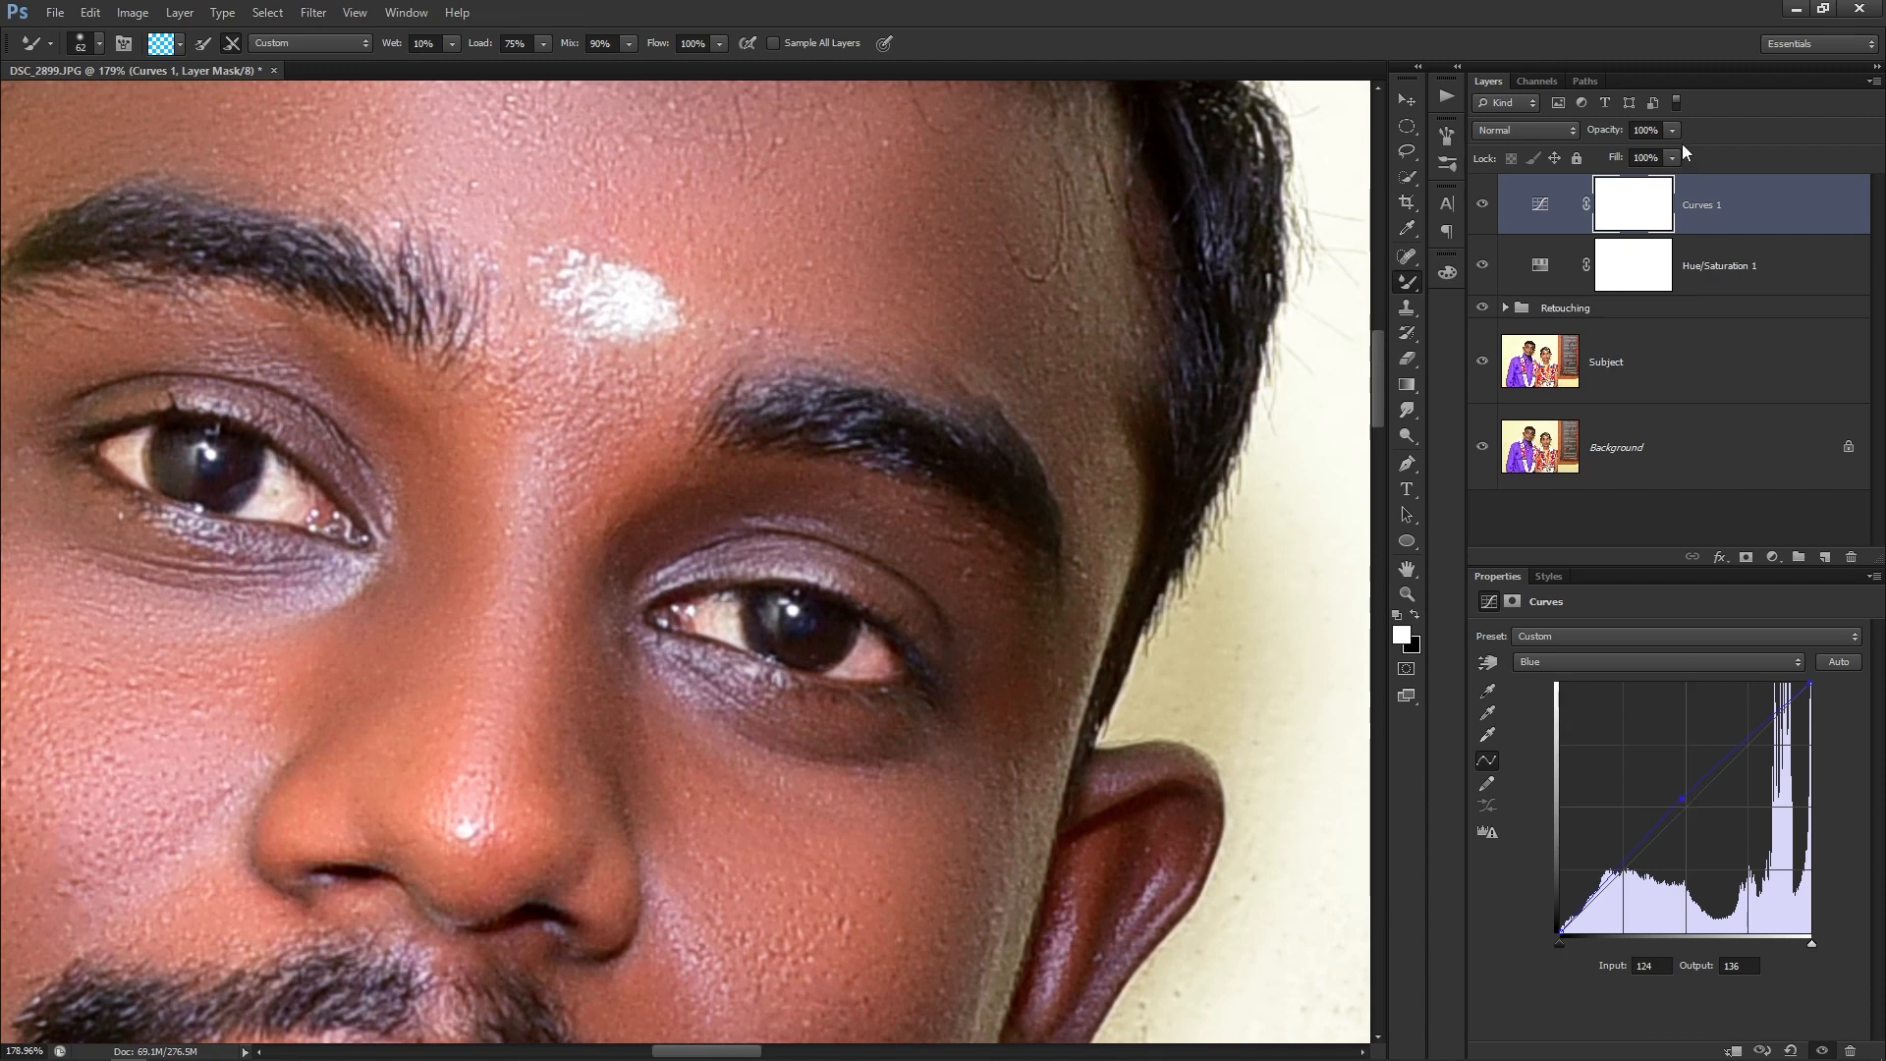
Group the Curves 1 and Hue/Saturation 1 layers, add a black mask to the group, and make white the foreground colour.
left_click(1717, 286, "shift")
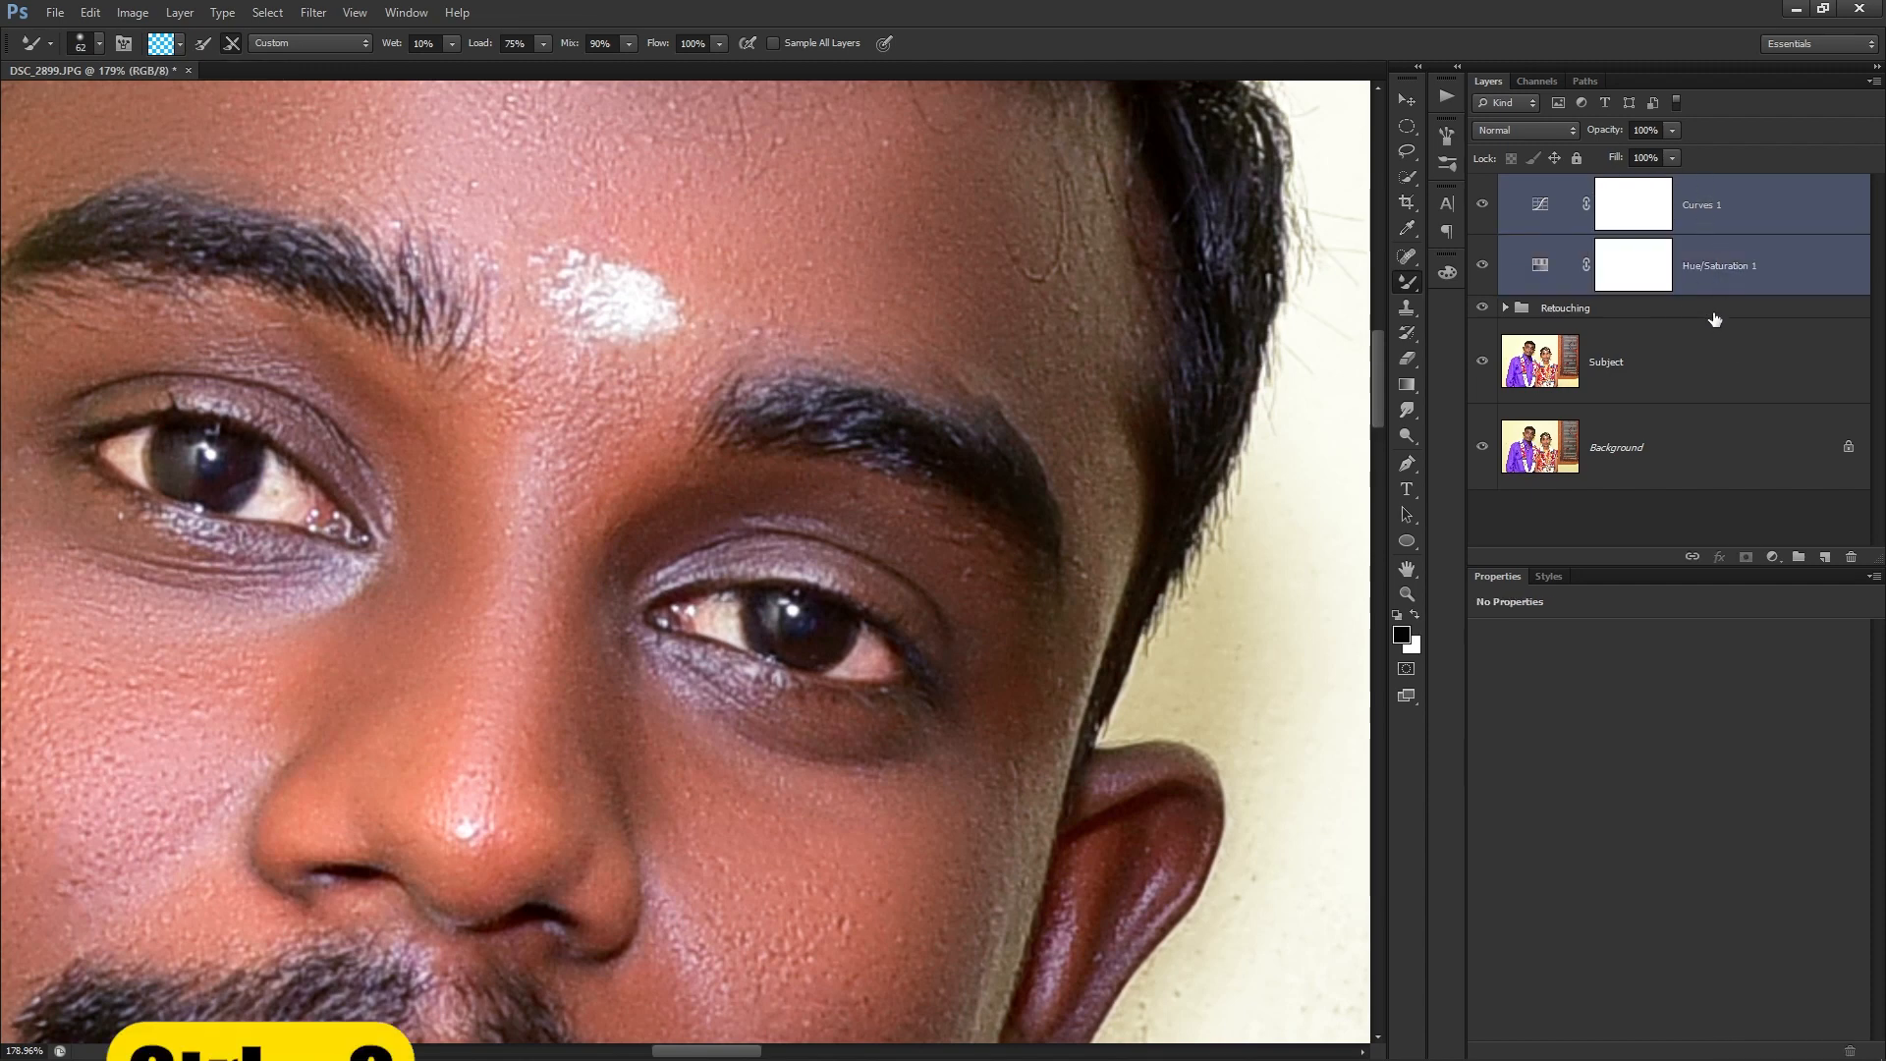
key("ctrl+g")
double_click(1555, 190)
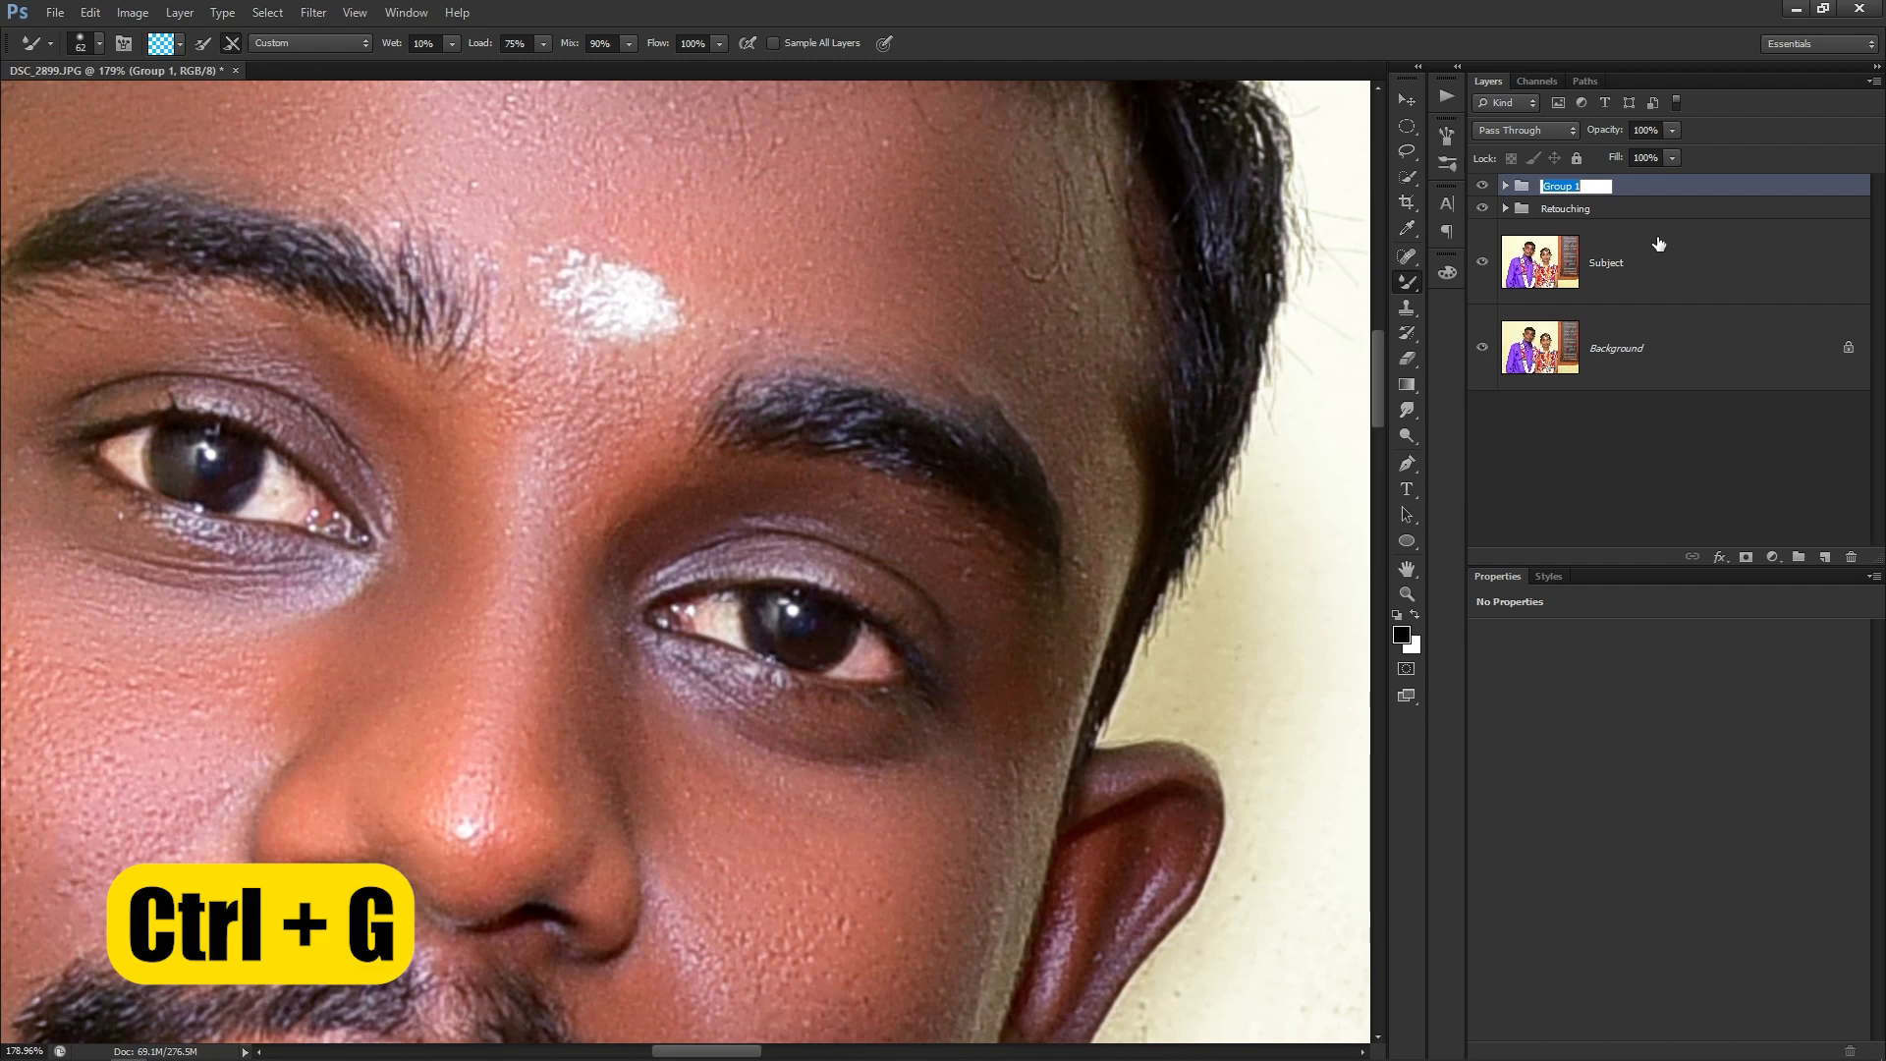
key("Return")
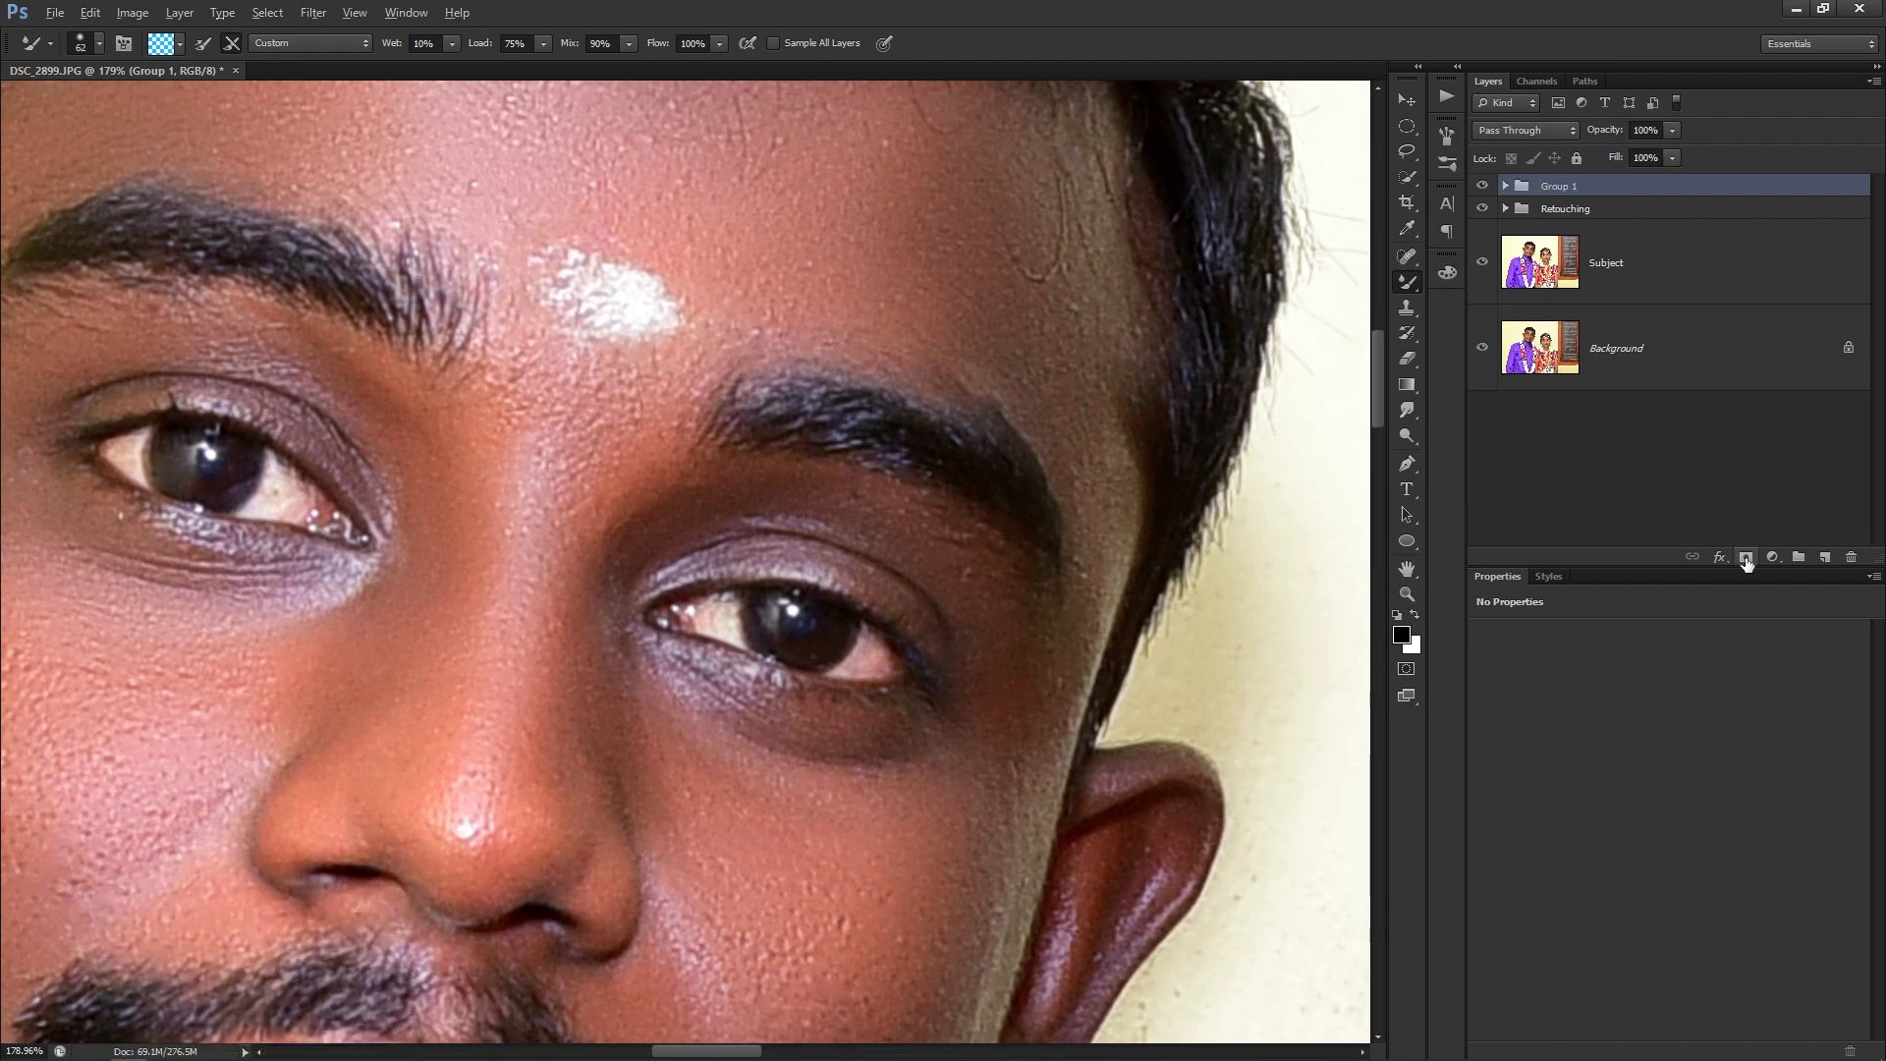
left_click(1747, 558, "alt")
key("x")
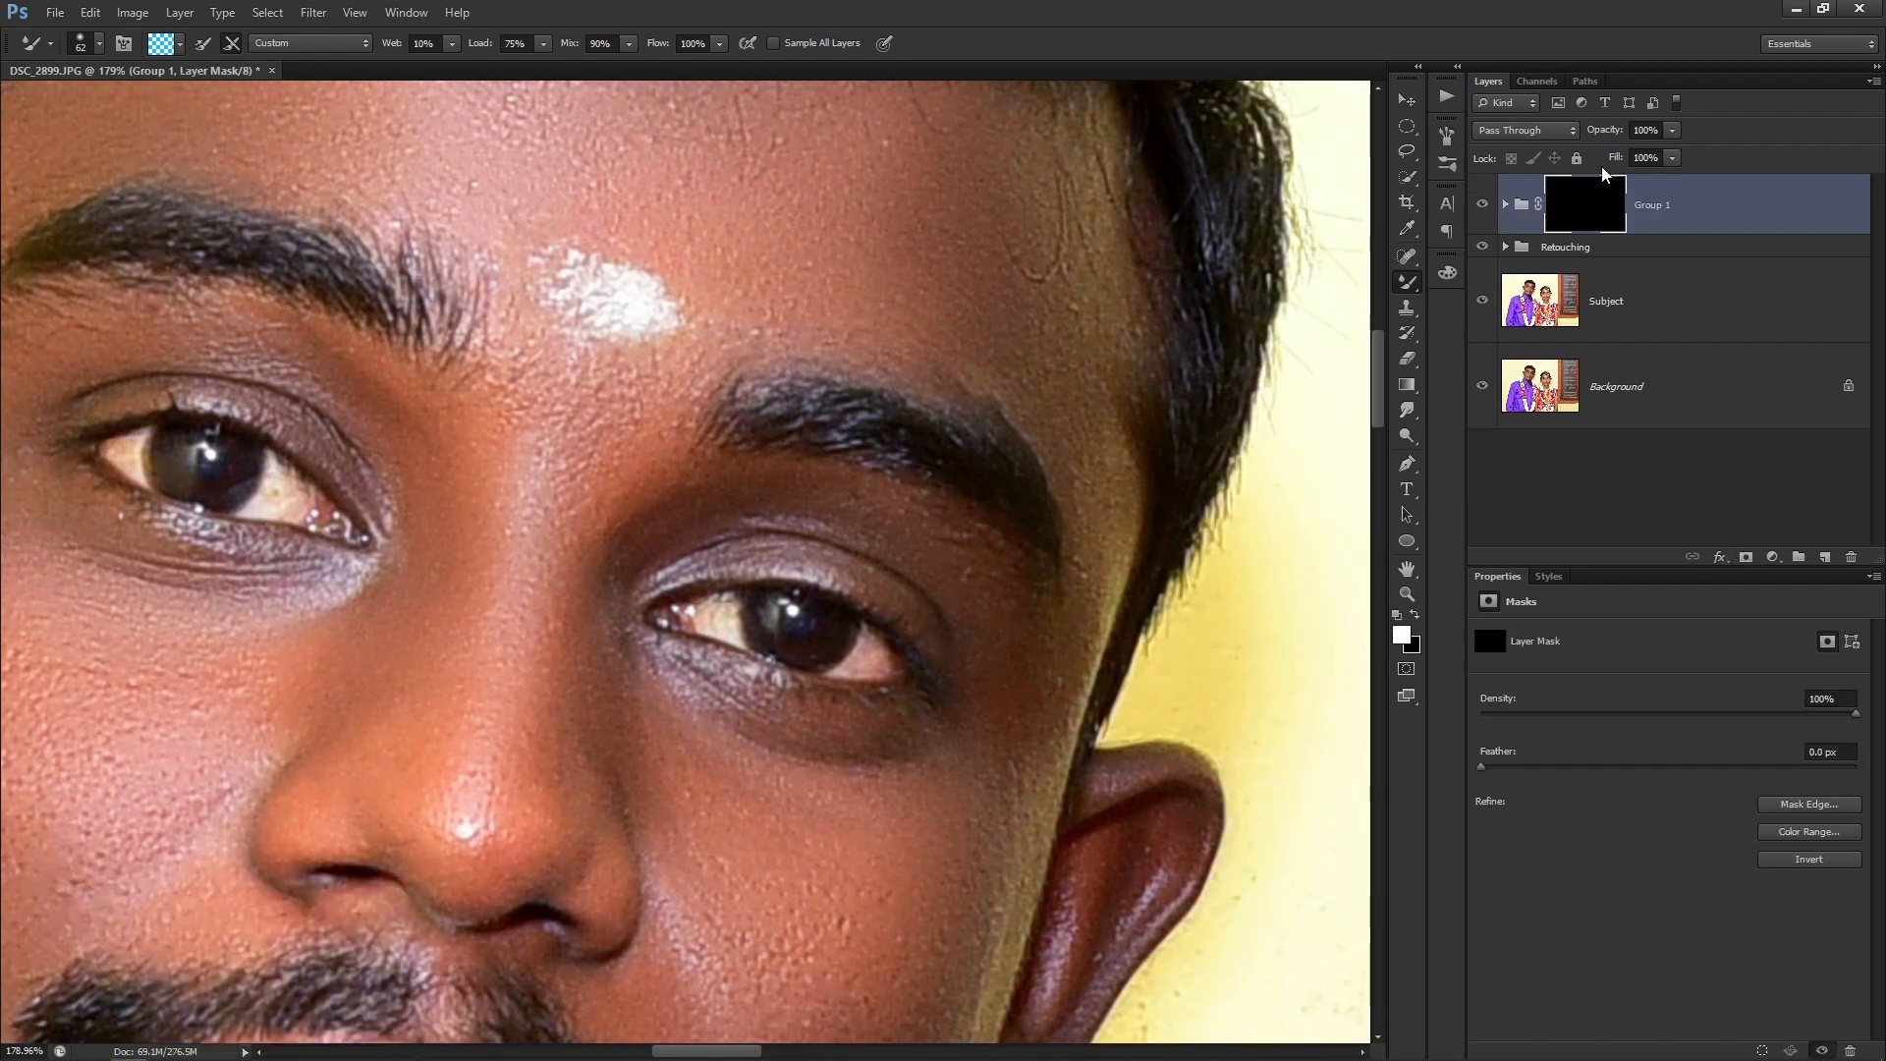
Paint white on the group mask over the whites of the man's eyes with the Brush tool at size 42.
scroll(157, 457, "up", 5)
left_click_drag(247, 502, 720, 526)
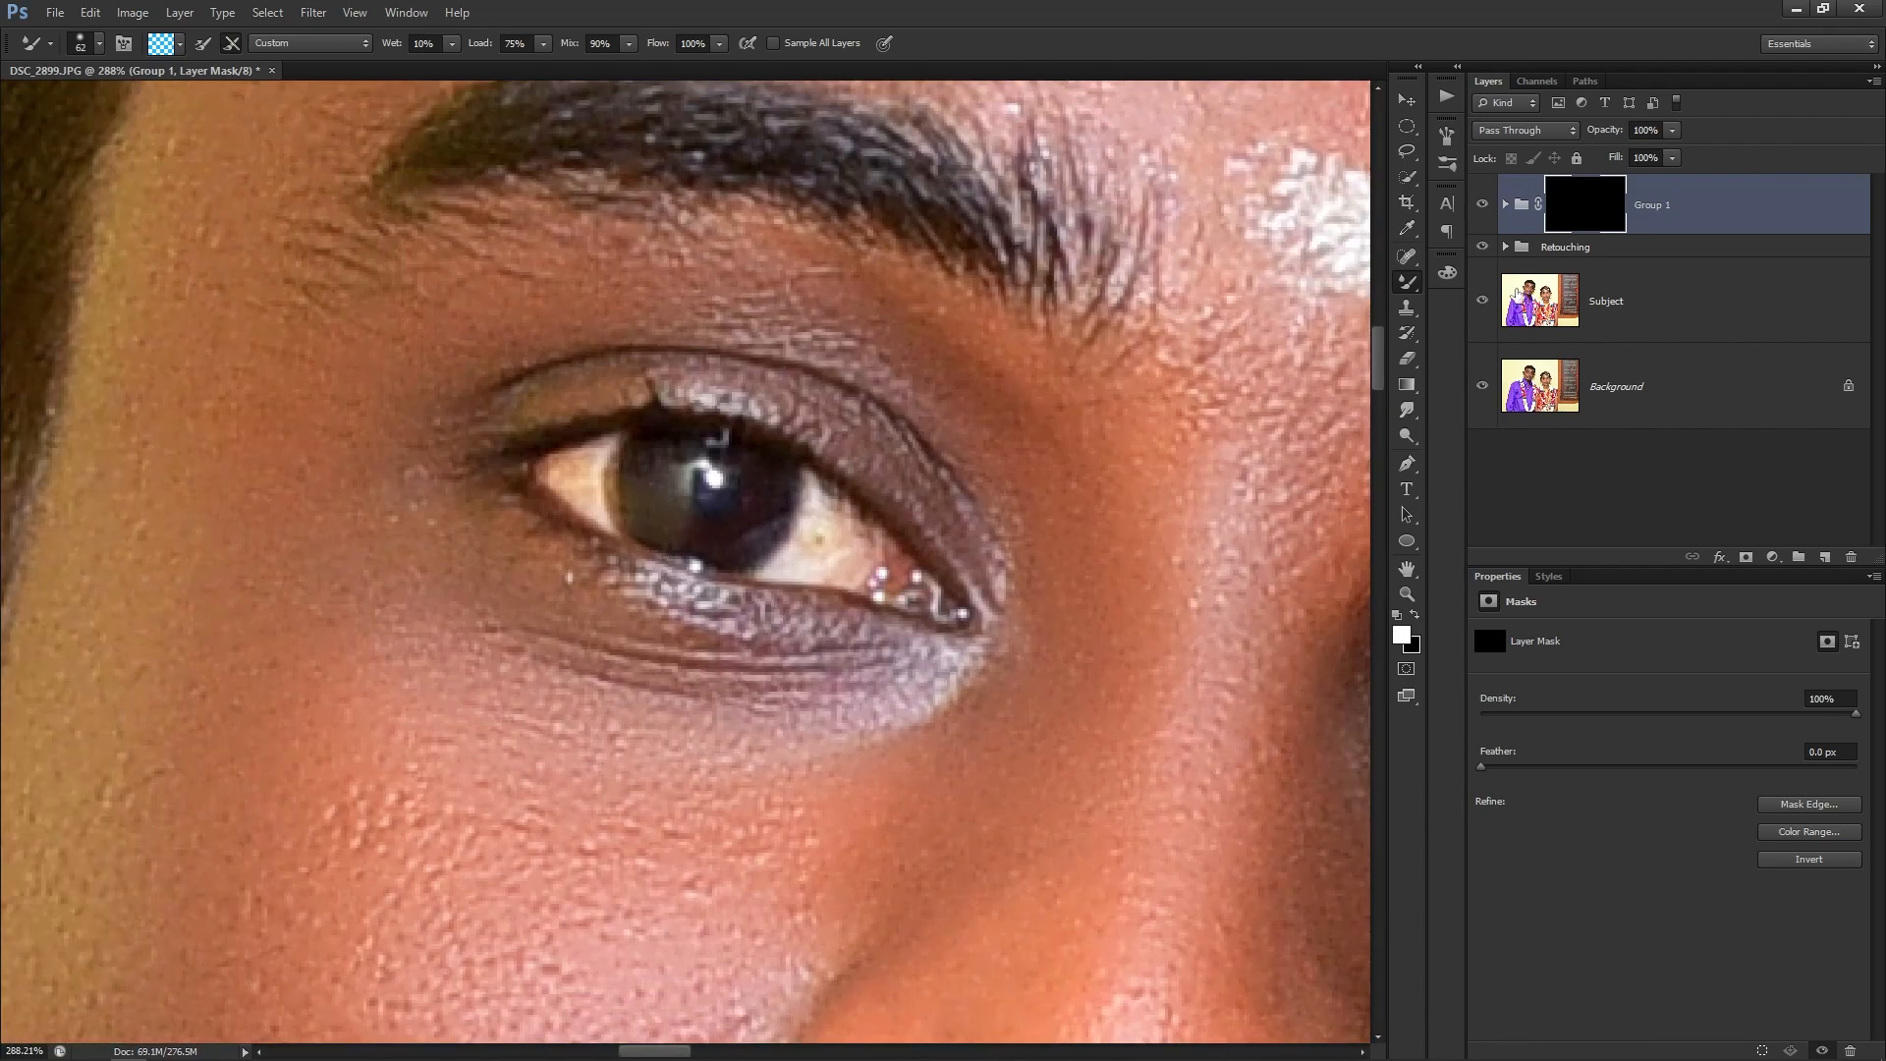
right_click(1407, 283)
left_click(1512, 286)
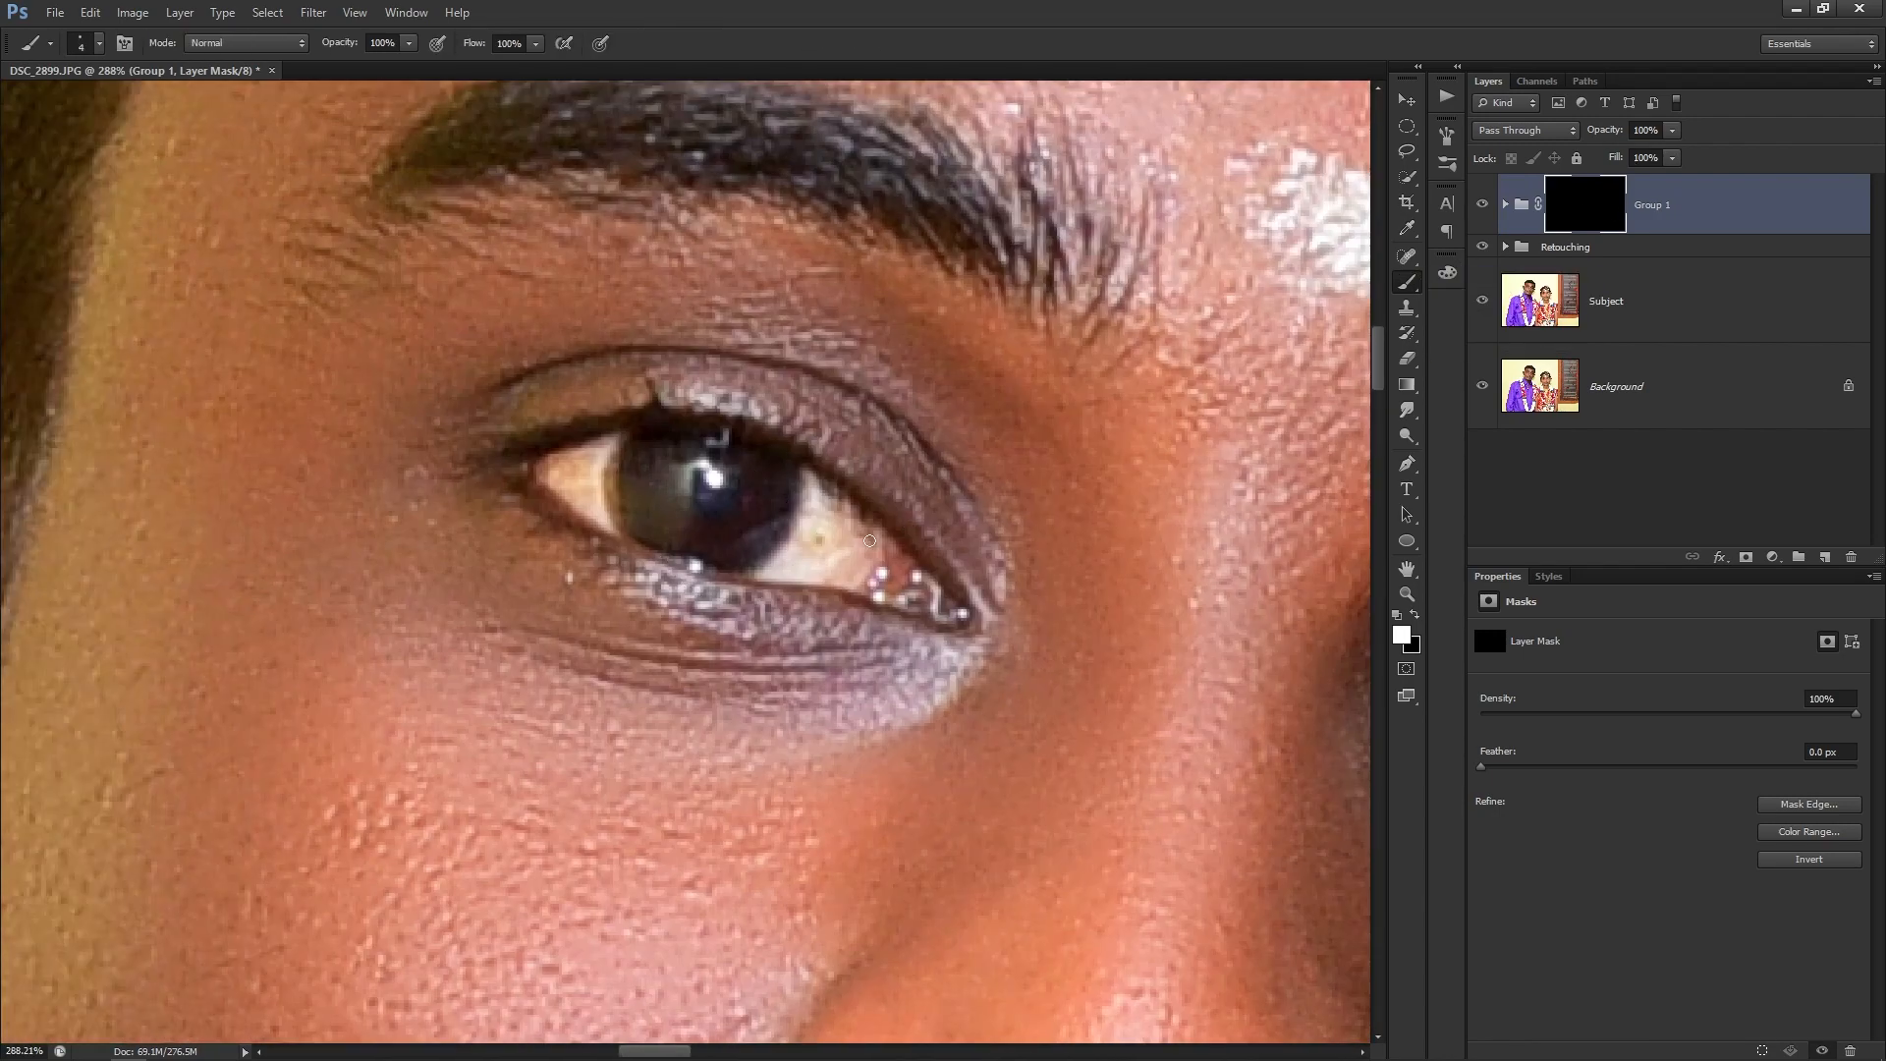
left_click_drag(909, 507, 915, 432)
mouse_move(808, 533)
left_mouse_down()
mouse_move(756, 530)
mouse_move(872, 551)
mouse_move(596, 473)
left_mouse_up()
scroll(845, 550, "down", 2)
left_click_drag(1268, 742, 557, 590)
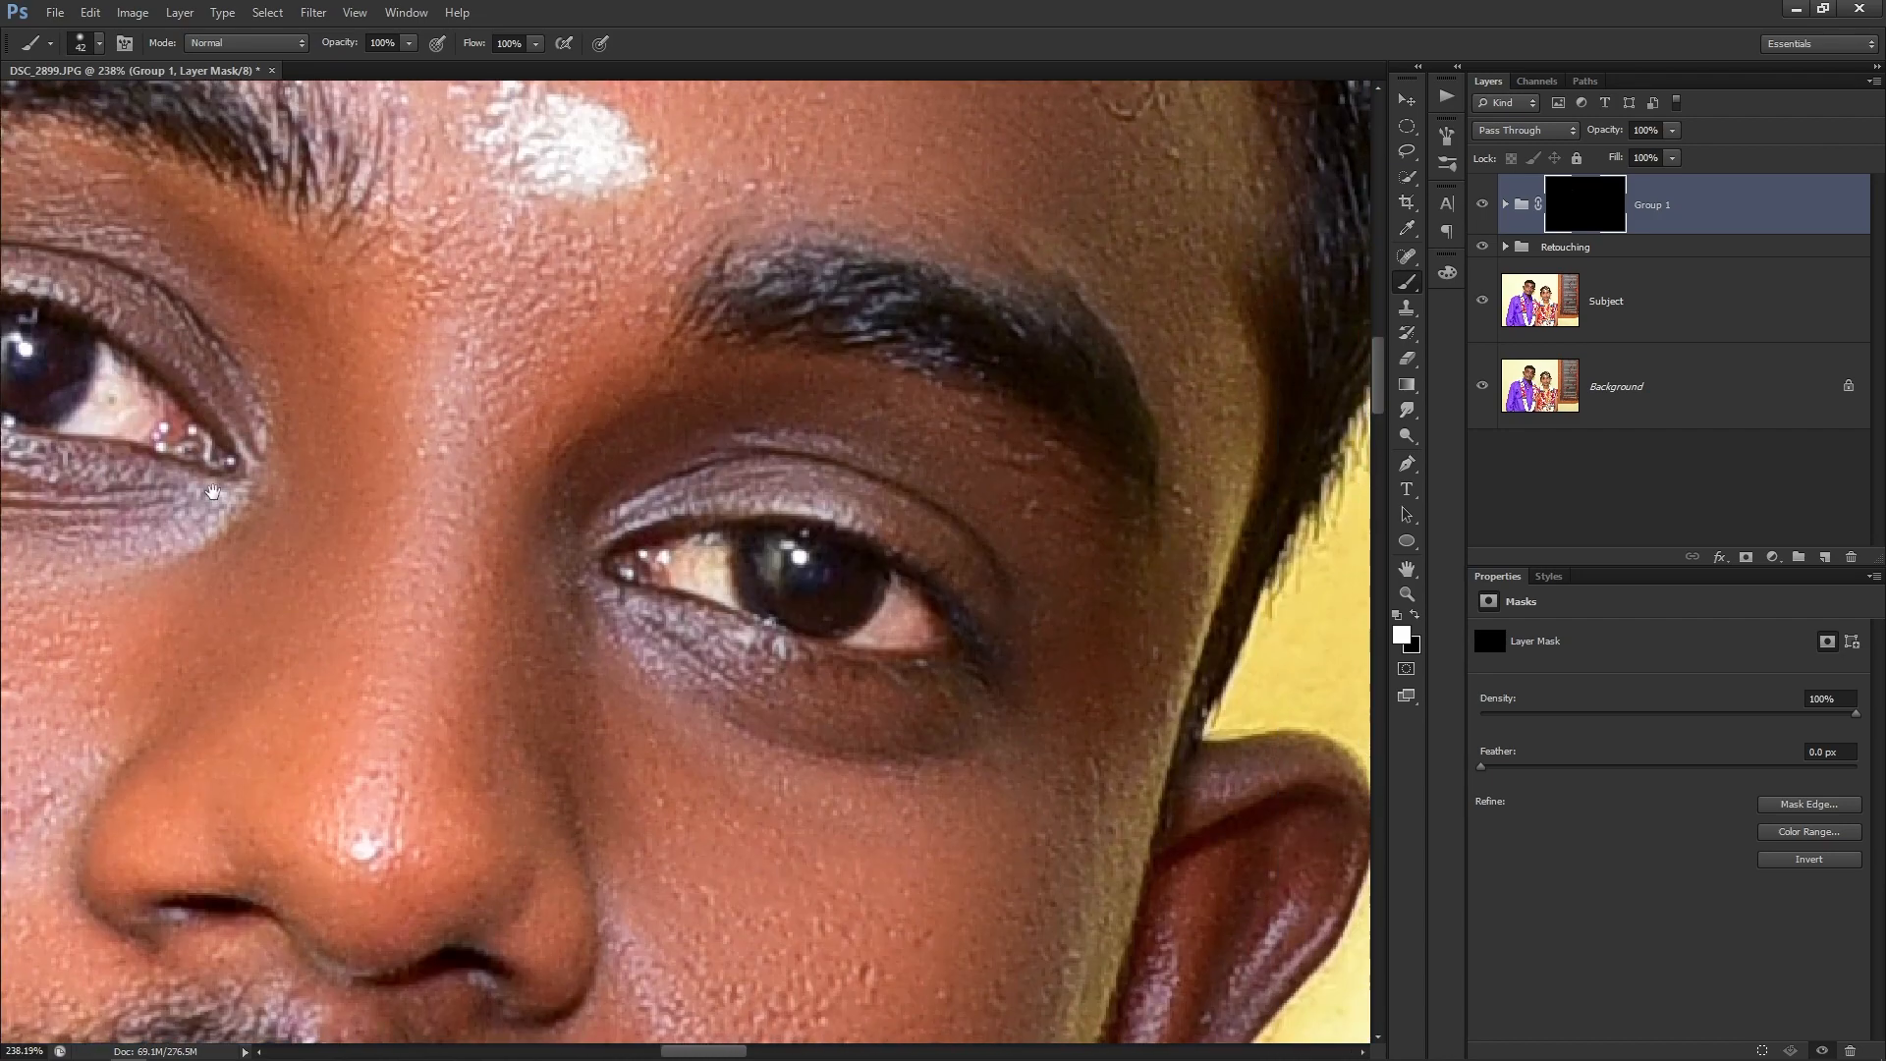
scroll(557, 589, "up", 3)
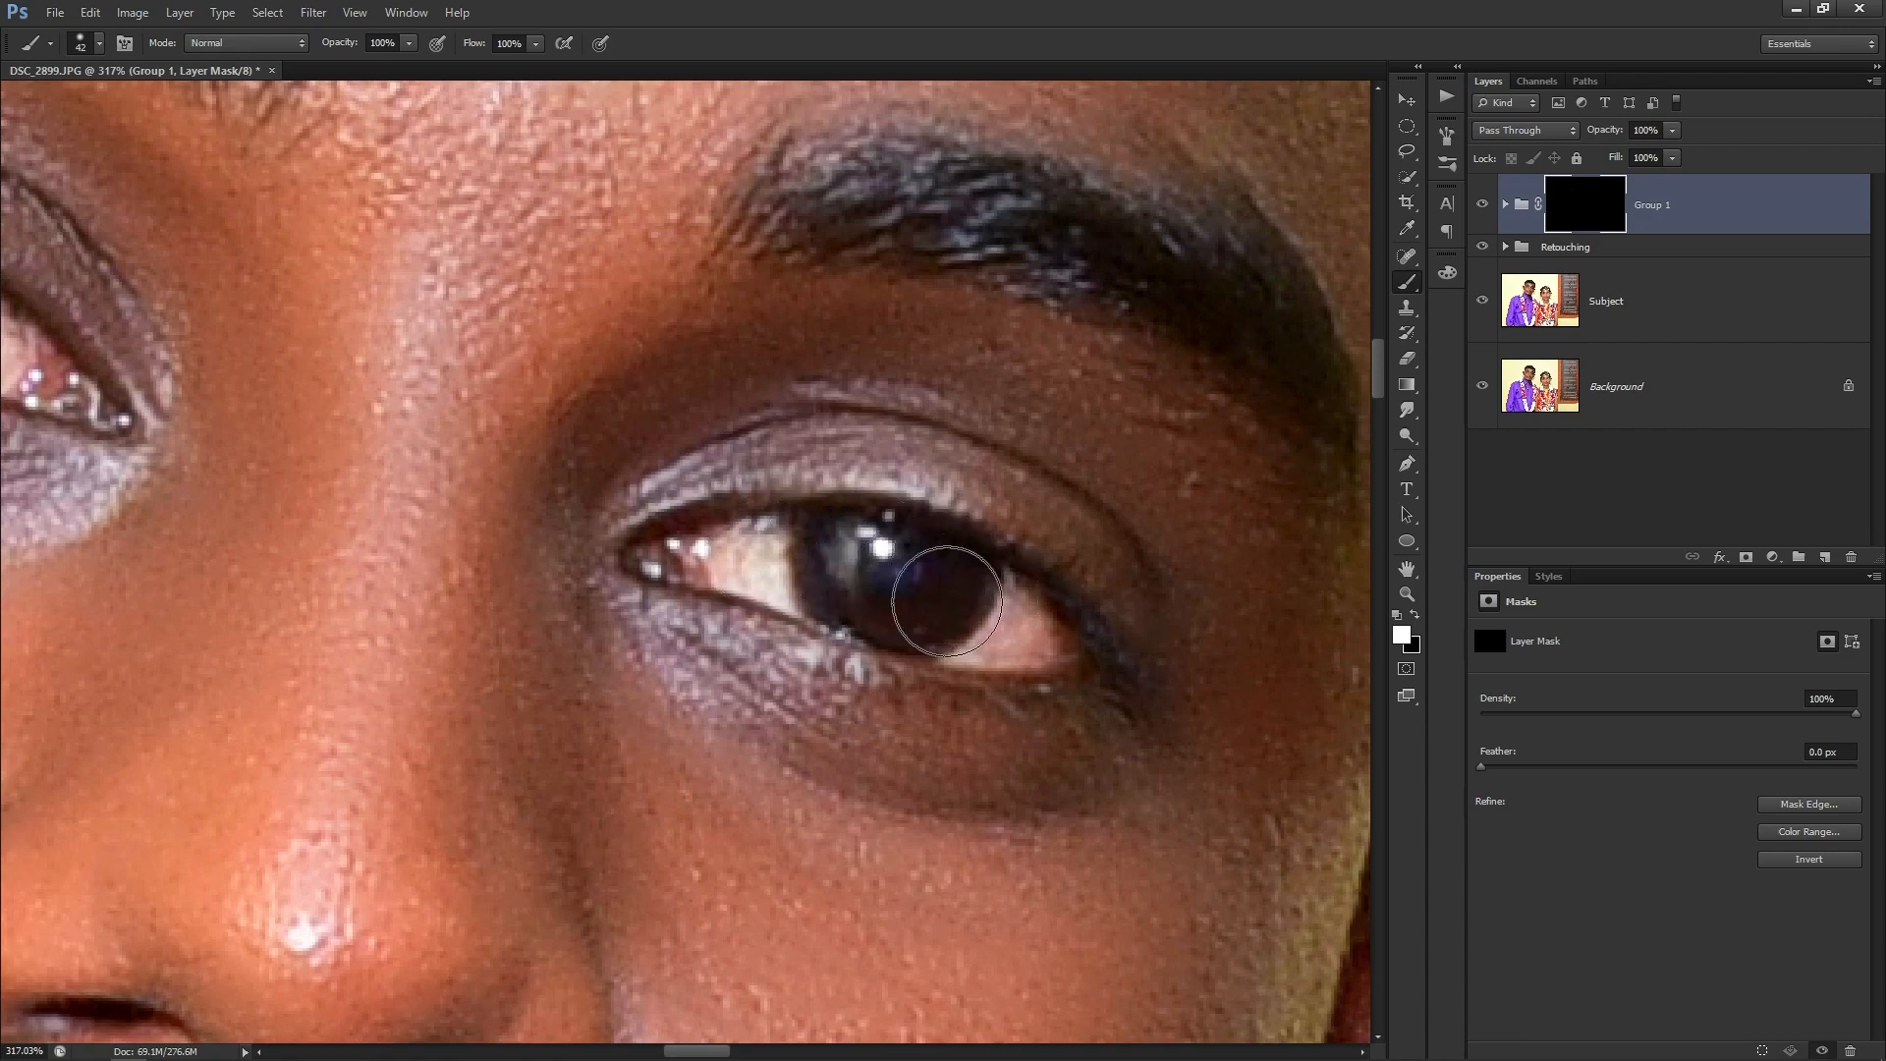
Paint white on the group mask over the whites of both of the bride's eyes.
scroll(697, 545, "down", 3)
left_click_drag(910, 694, 5, 350)
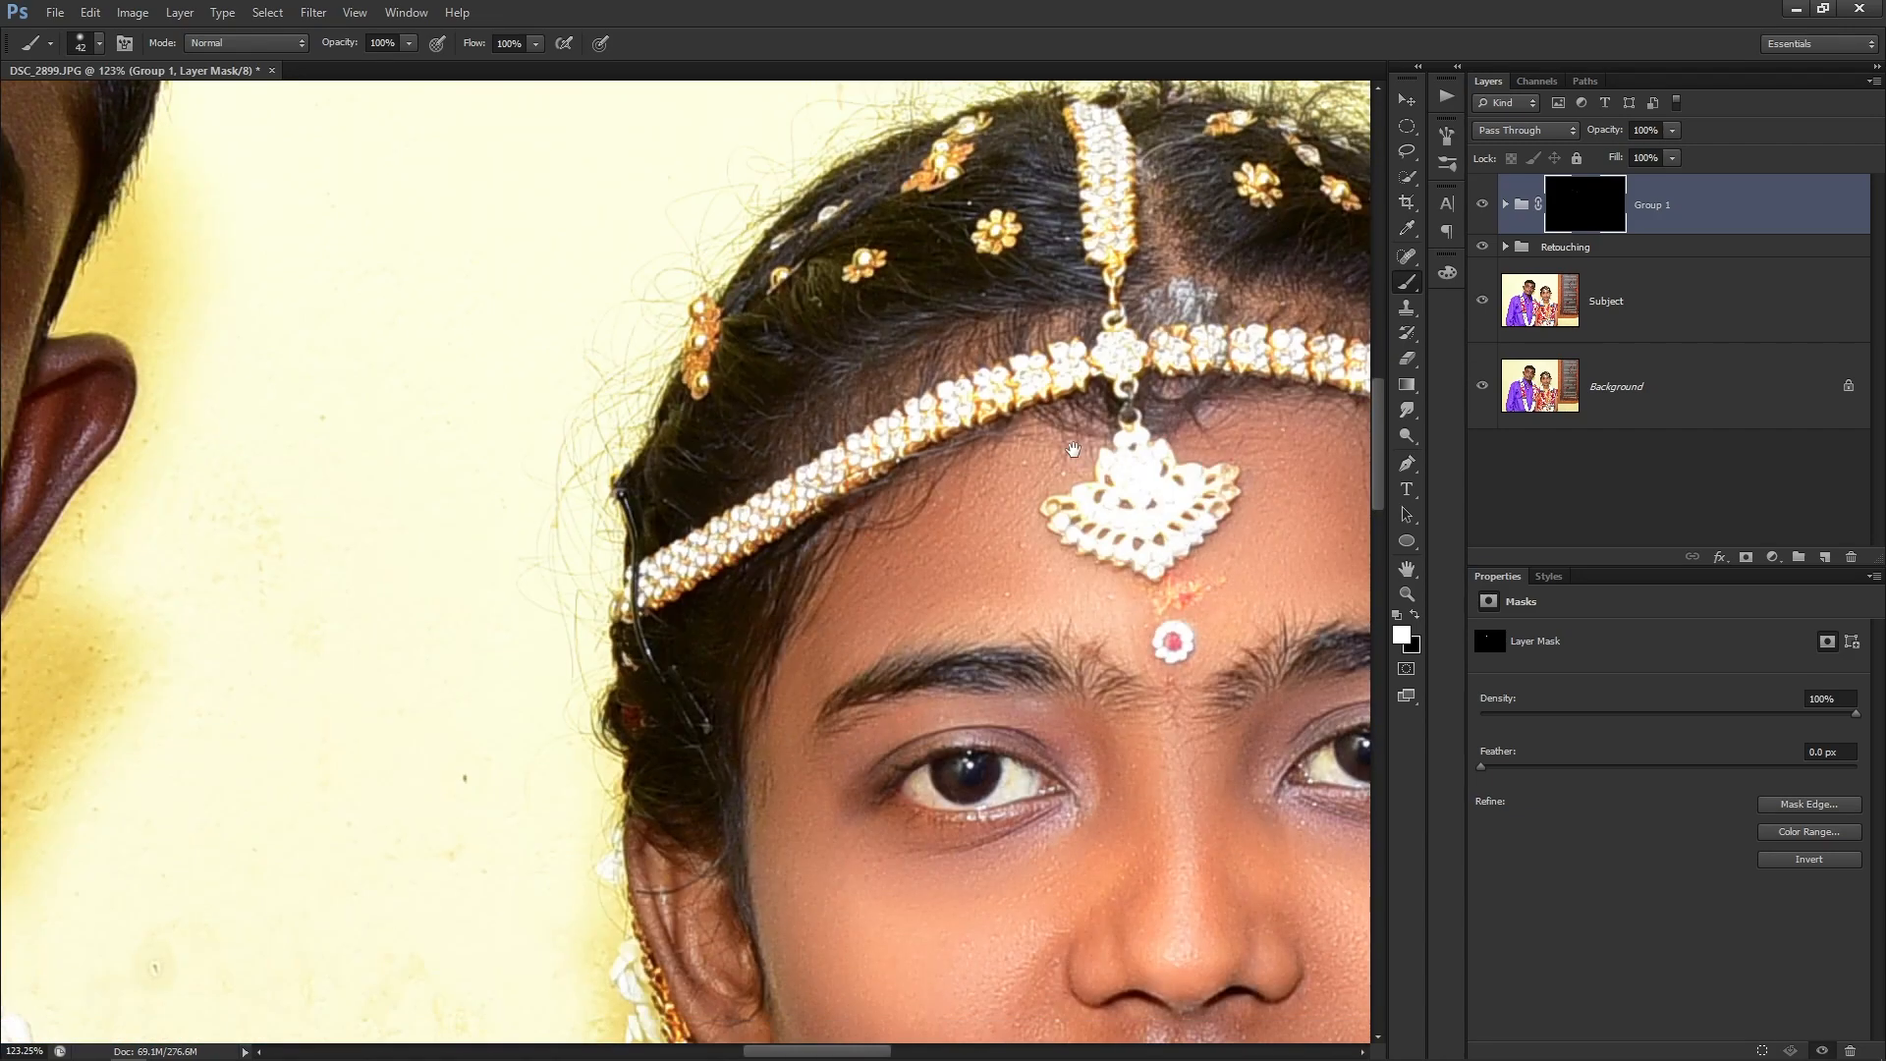
left_click_drag(1016, 769, 631, 612)
scroll(631, 612, "up", 2)
scroll(630, 613, "up", 1)
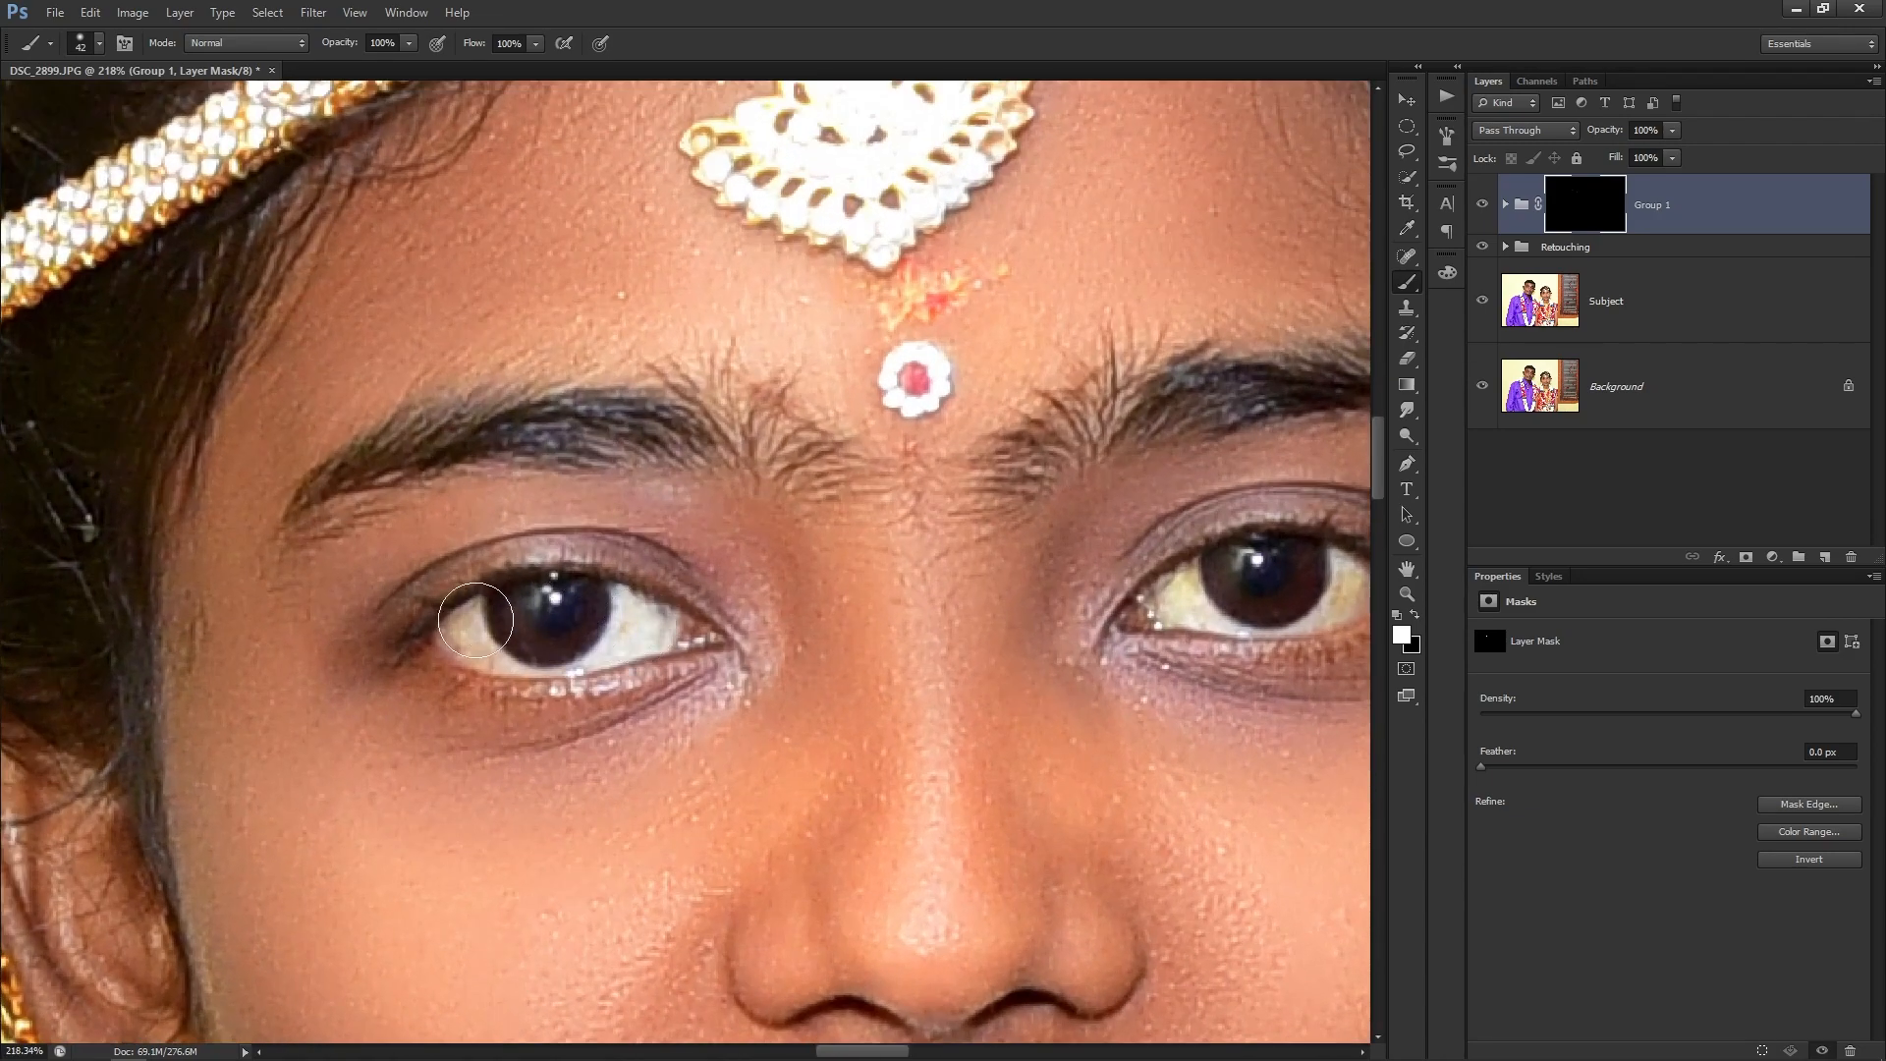
left_click_drag(944, 601, 329, 479)
mouse_move(588, 478)
left_mouse_down()
mouse_move(563, 461)
mouse_move(756, 440)
mouse_move(719, 525)
mouse_move(1376, 767)
left_mouse_up()
Paint white on the group mask over the white mark on the man's forehead.
scroll(660, 471, "down", 3)
left_click_drag(226, 511, 1457, 808)
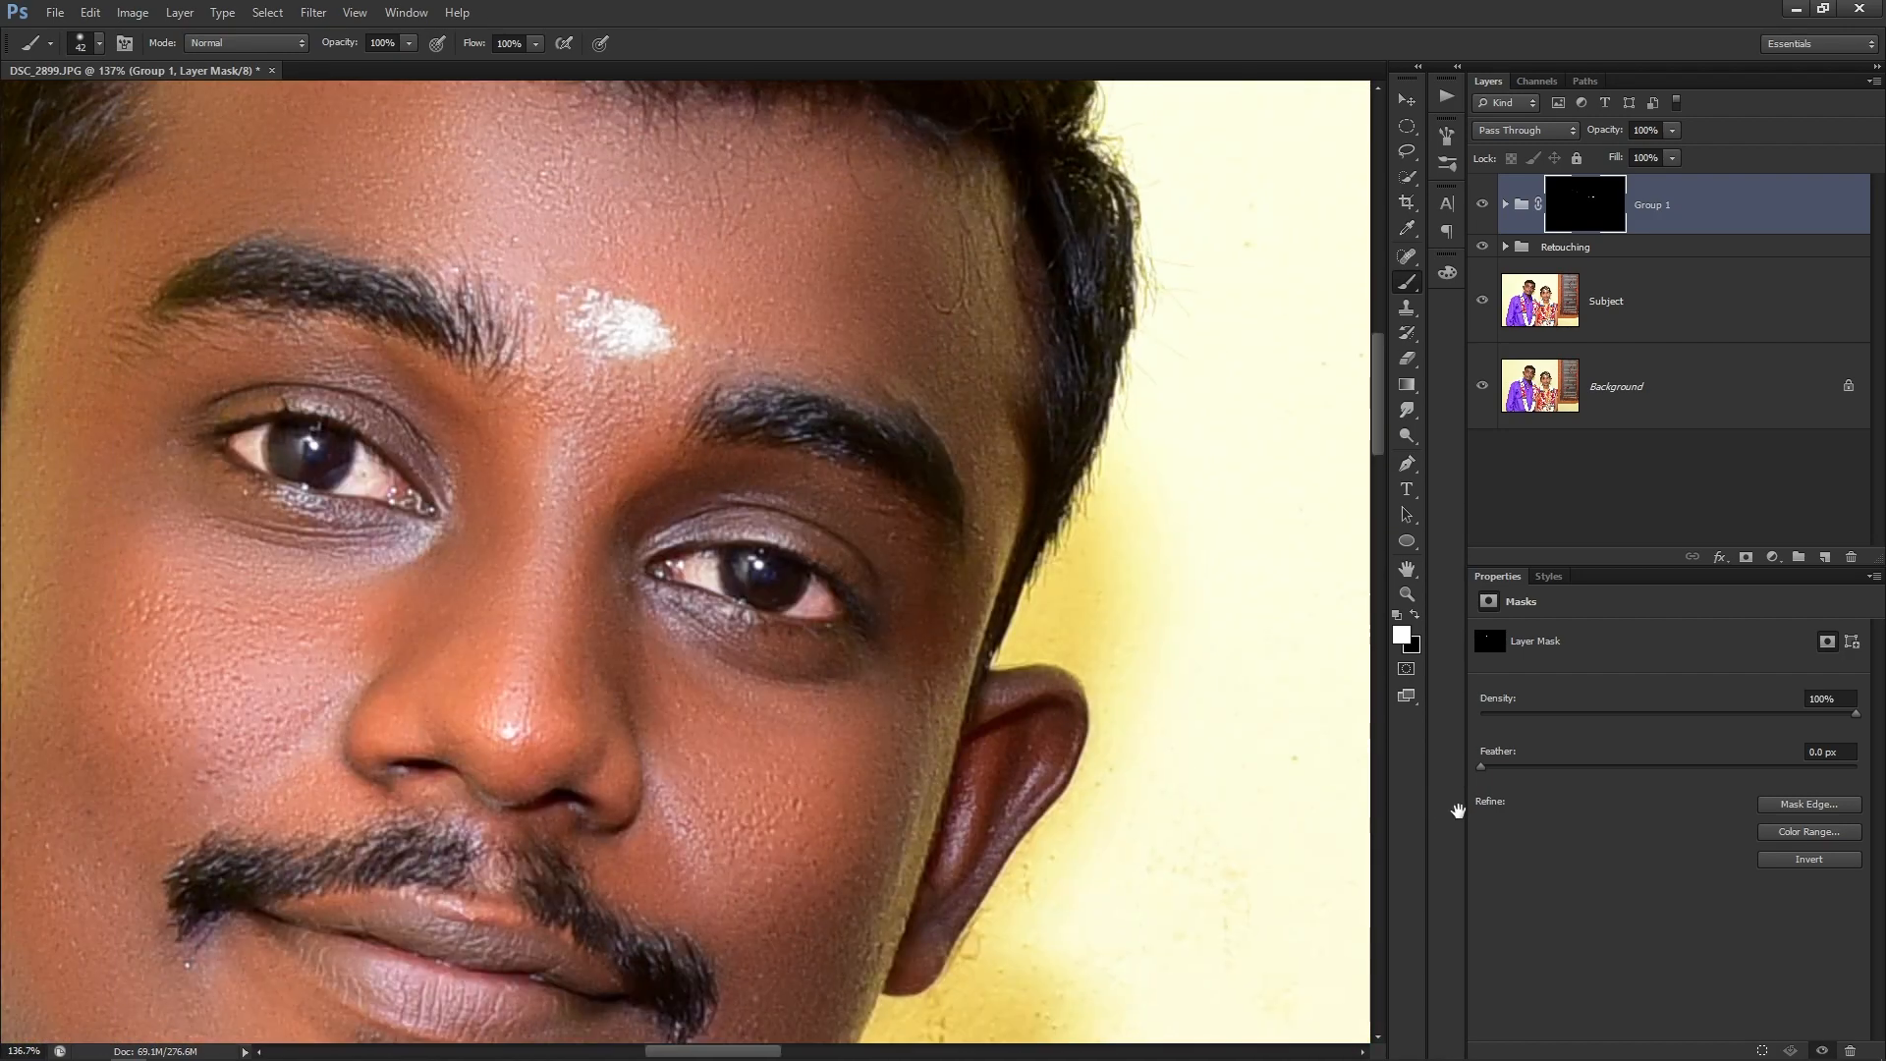
left_click_drag(575, 303, 683, 452)
scroll(683, 452, "up", 2)
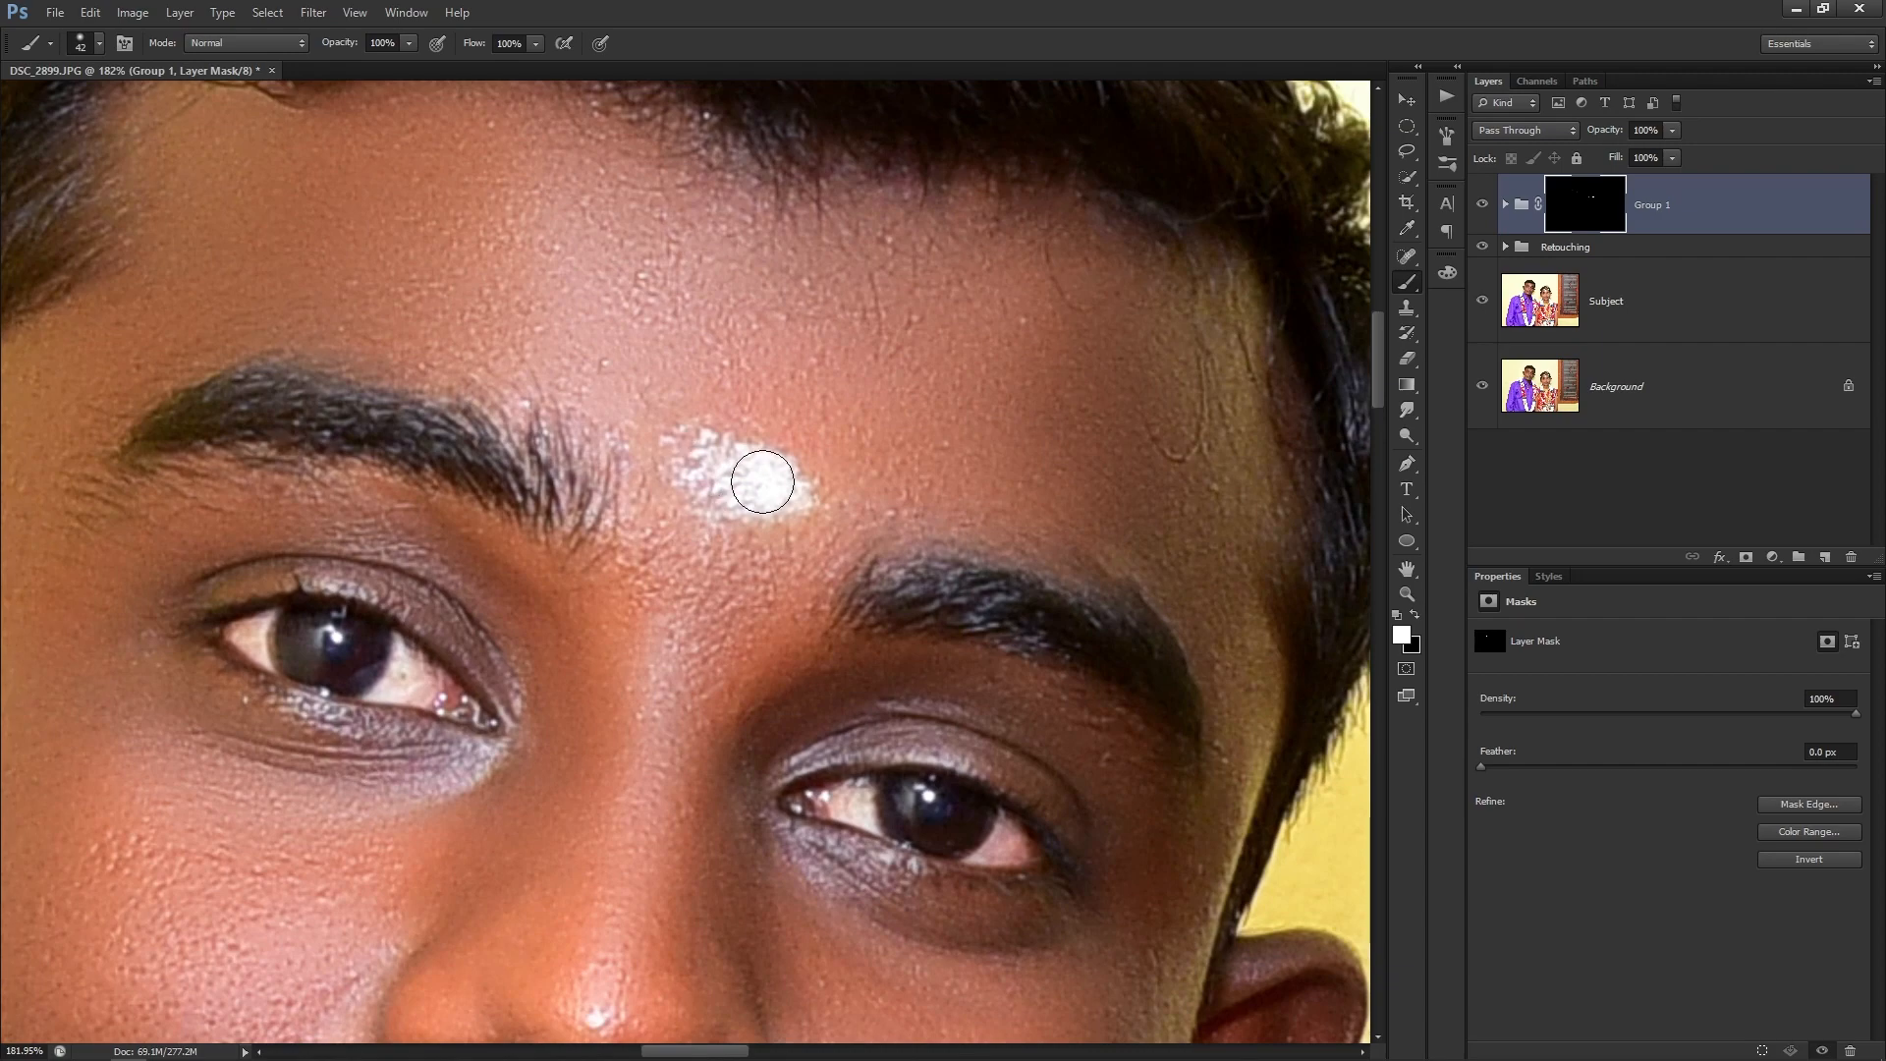
Compare the couple's eyes with and without the Group 1 adjustments, in full view and close up.
scroll(751, 485, "down", 5)
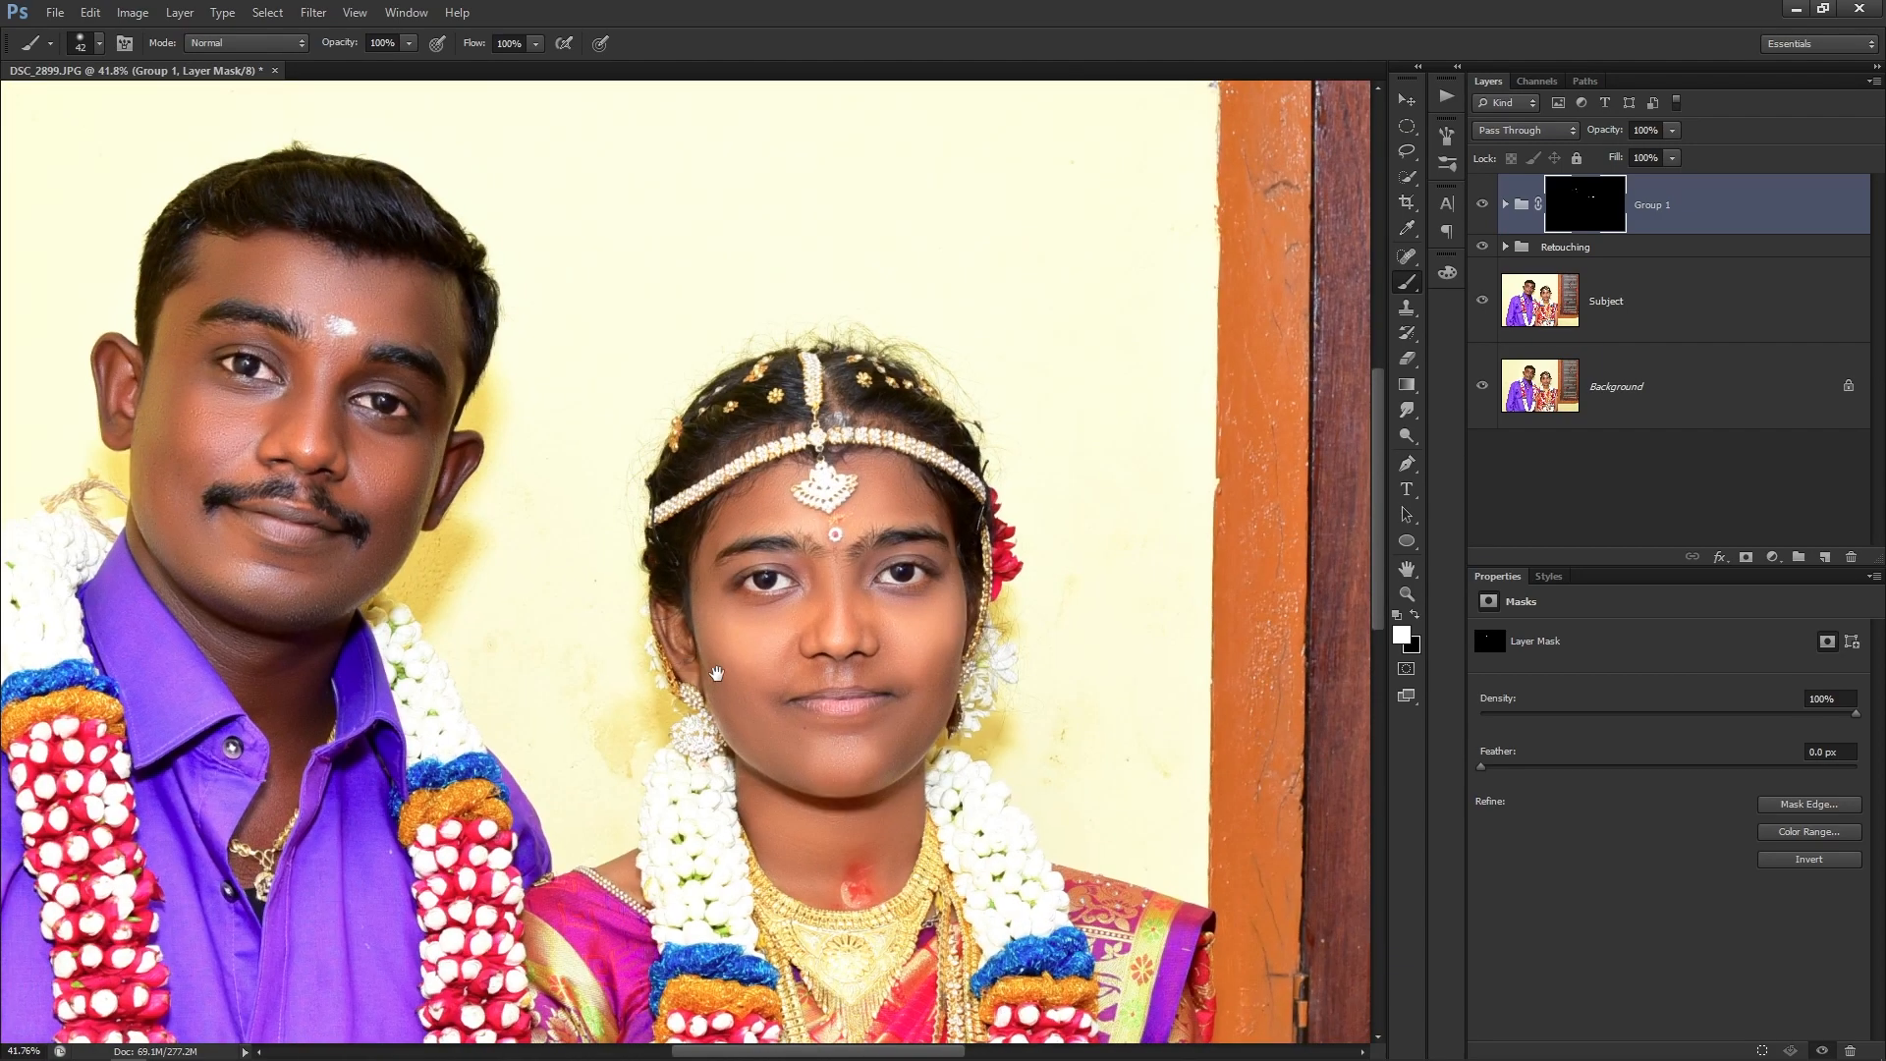
left_click(1484, 204)
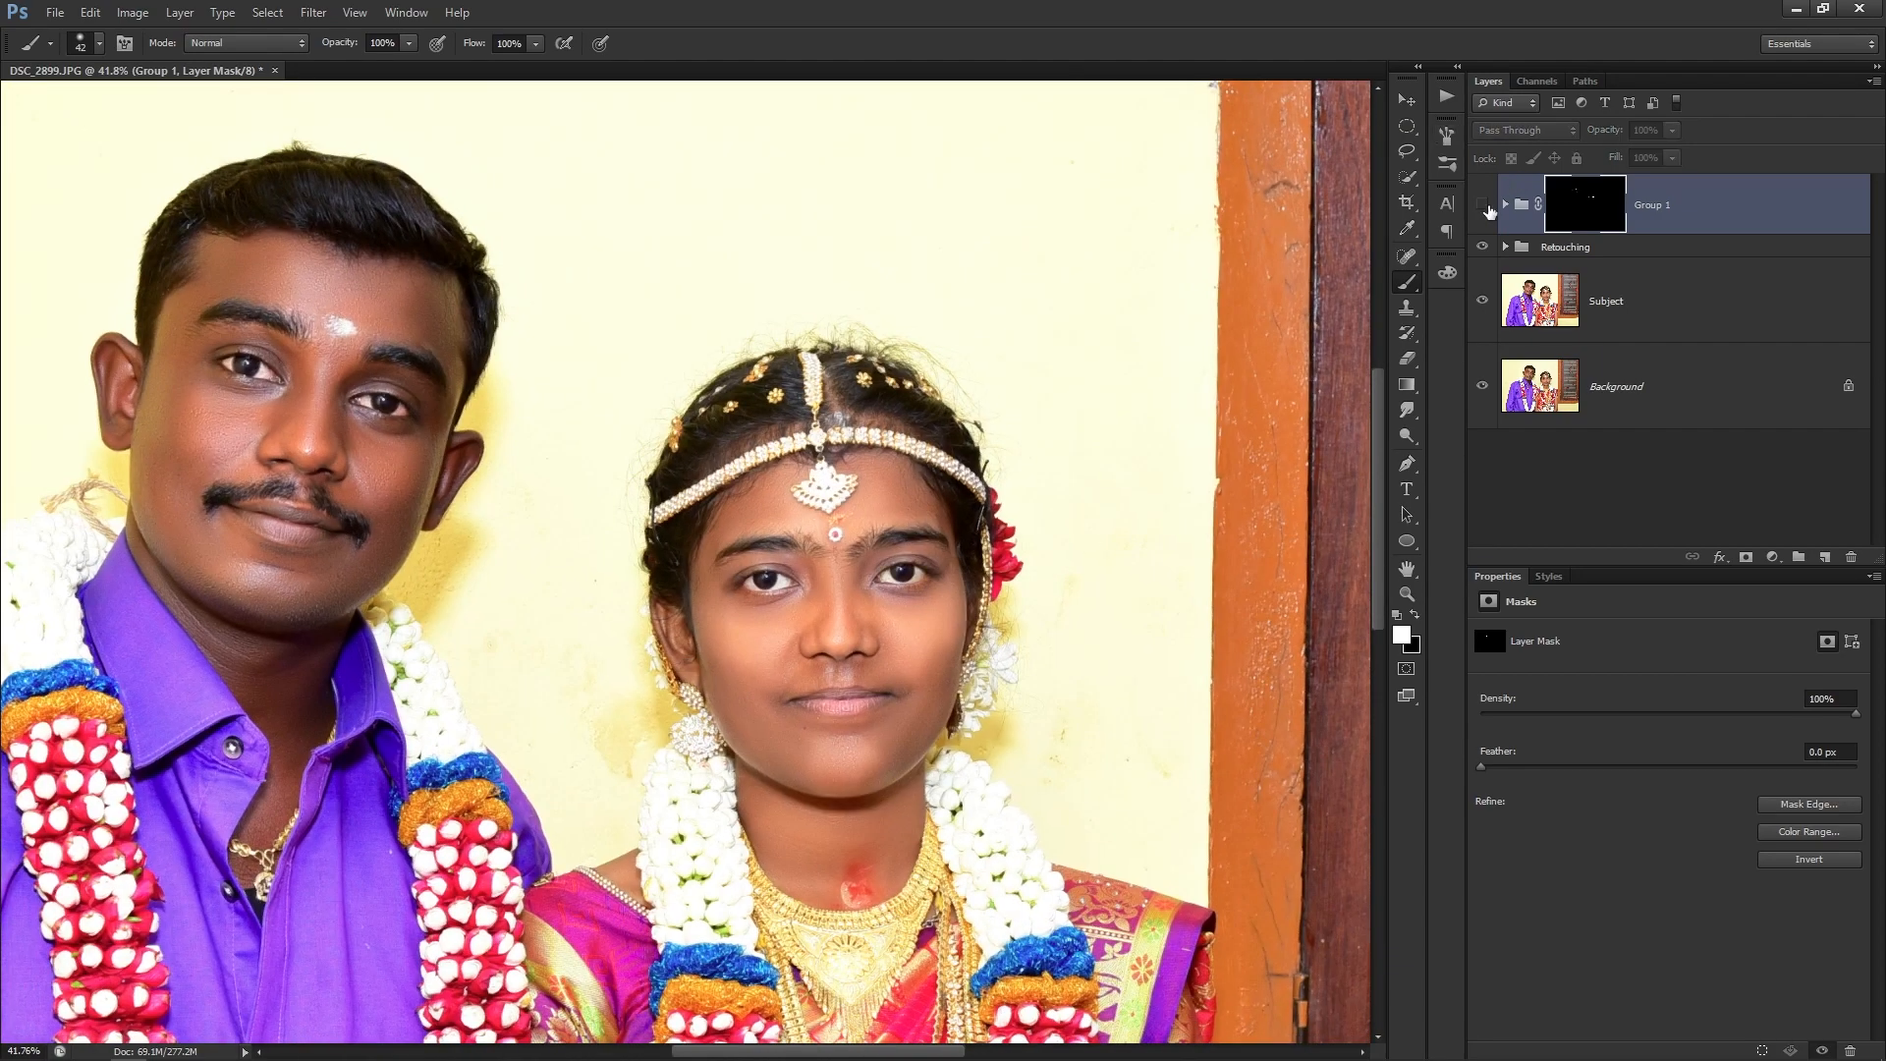
left_click(1483, 205)
scroll(334, 399, "up", 5)
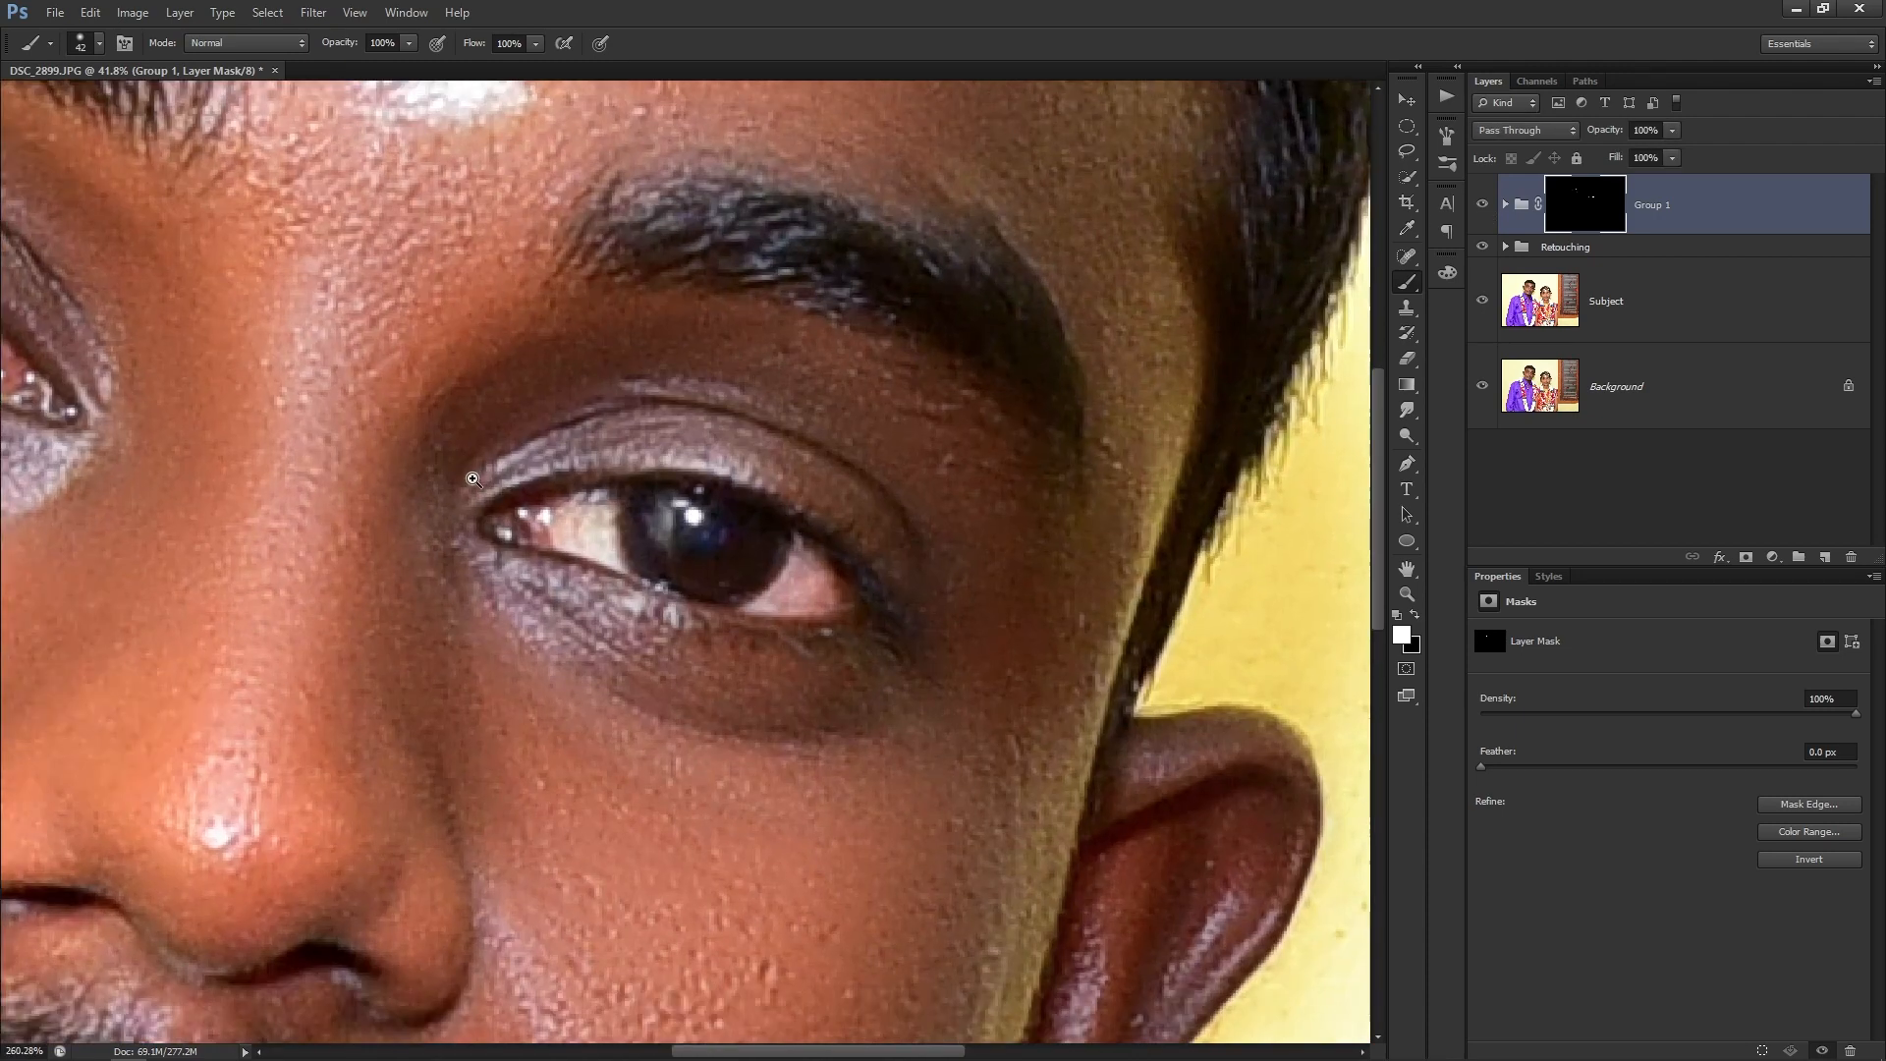
left_click_drag(473, 479, 334, 399)
left_click_drag(857, 598, 989, 700)
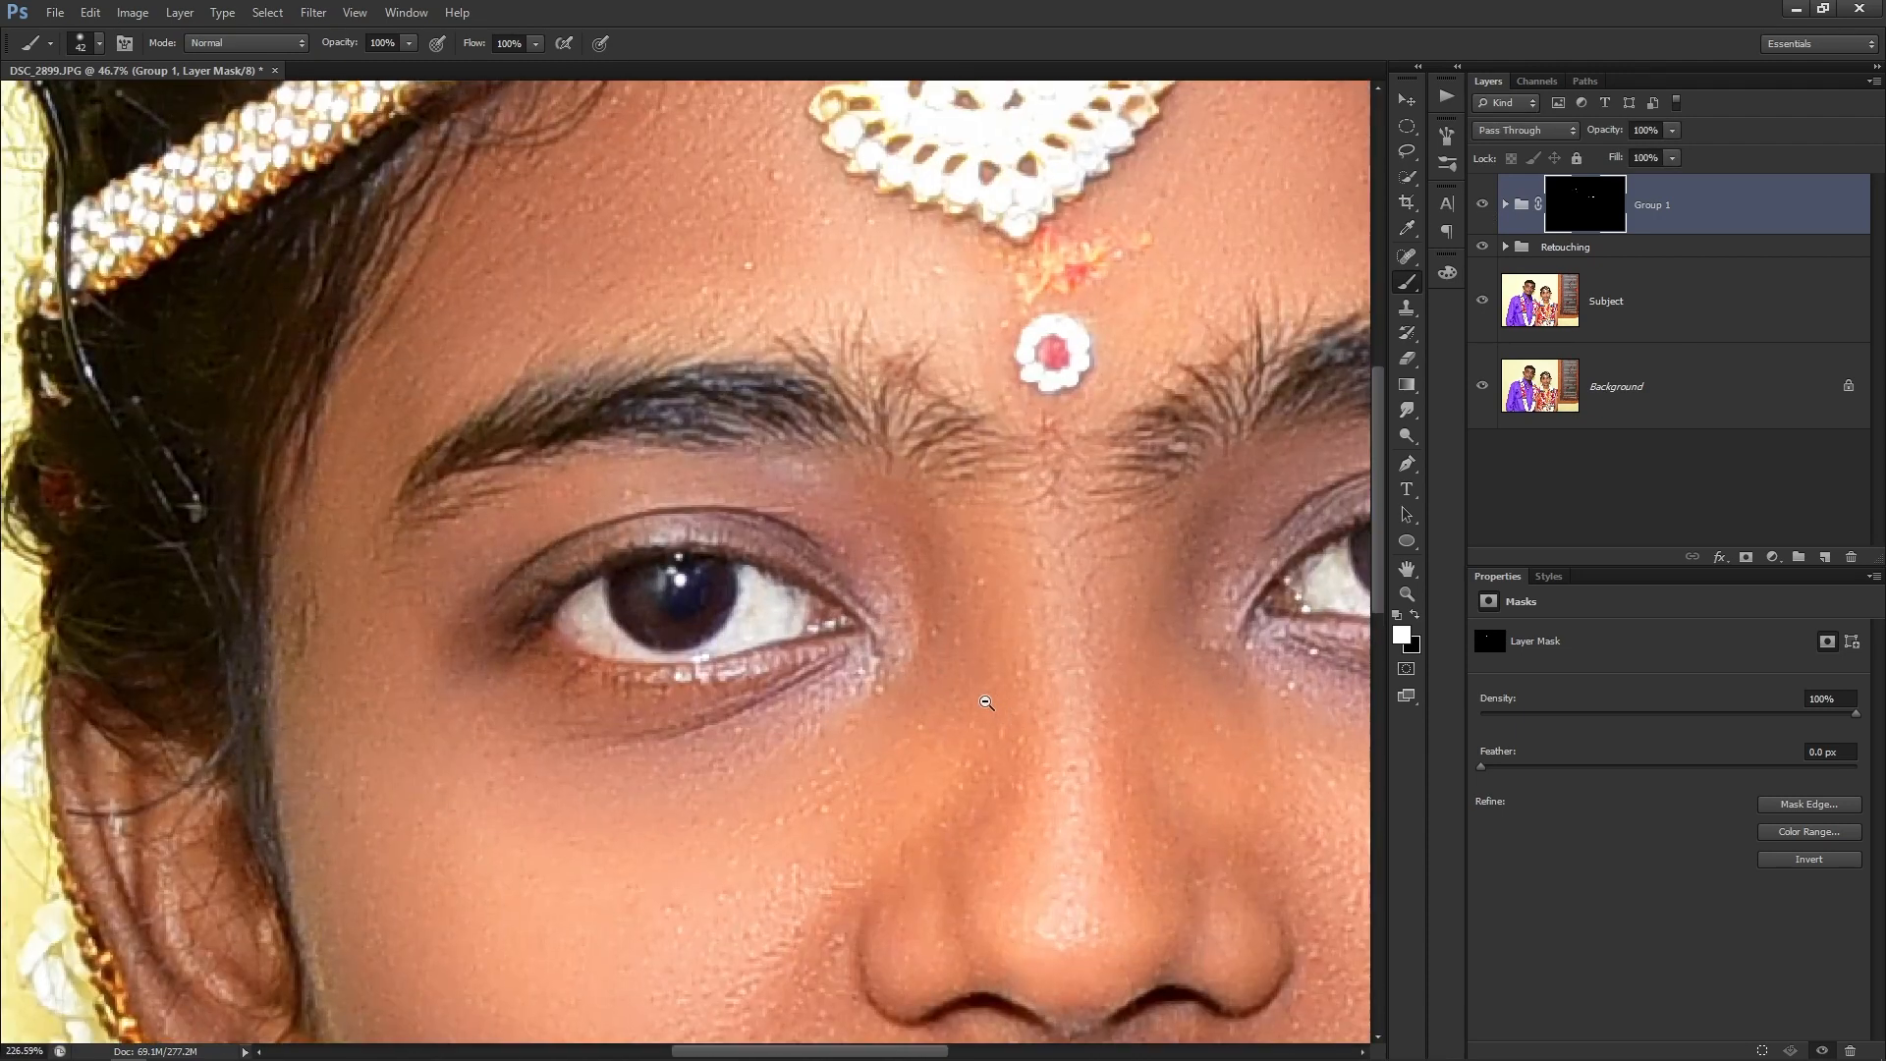
left_click(1484, 204)
left_click(1485, 206)
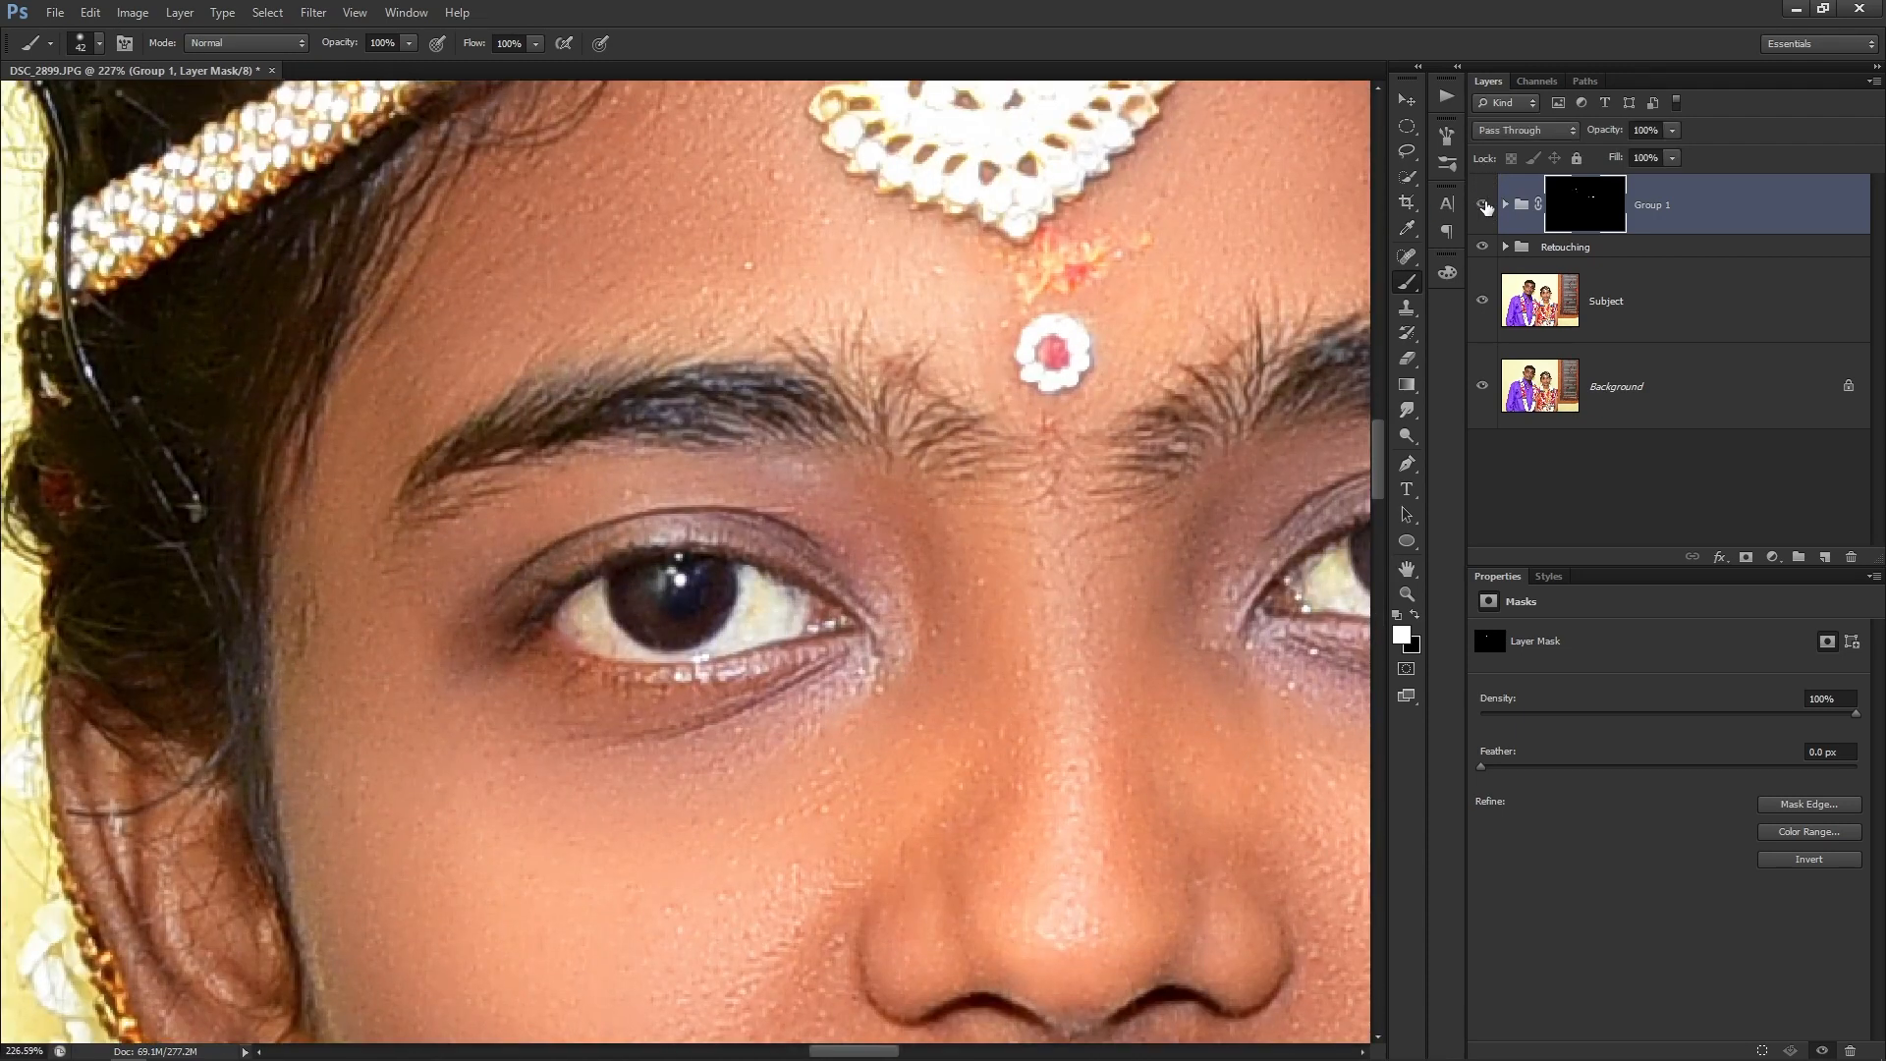
left_click(1483, 205)
left_click(1483, 204)
left_click(1483, 205)
scroll(550, 457, "down", 5)
key("ctrl+0")
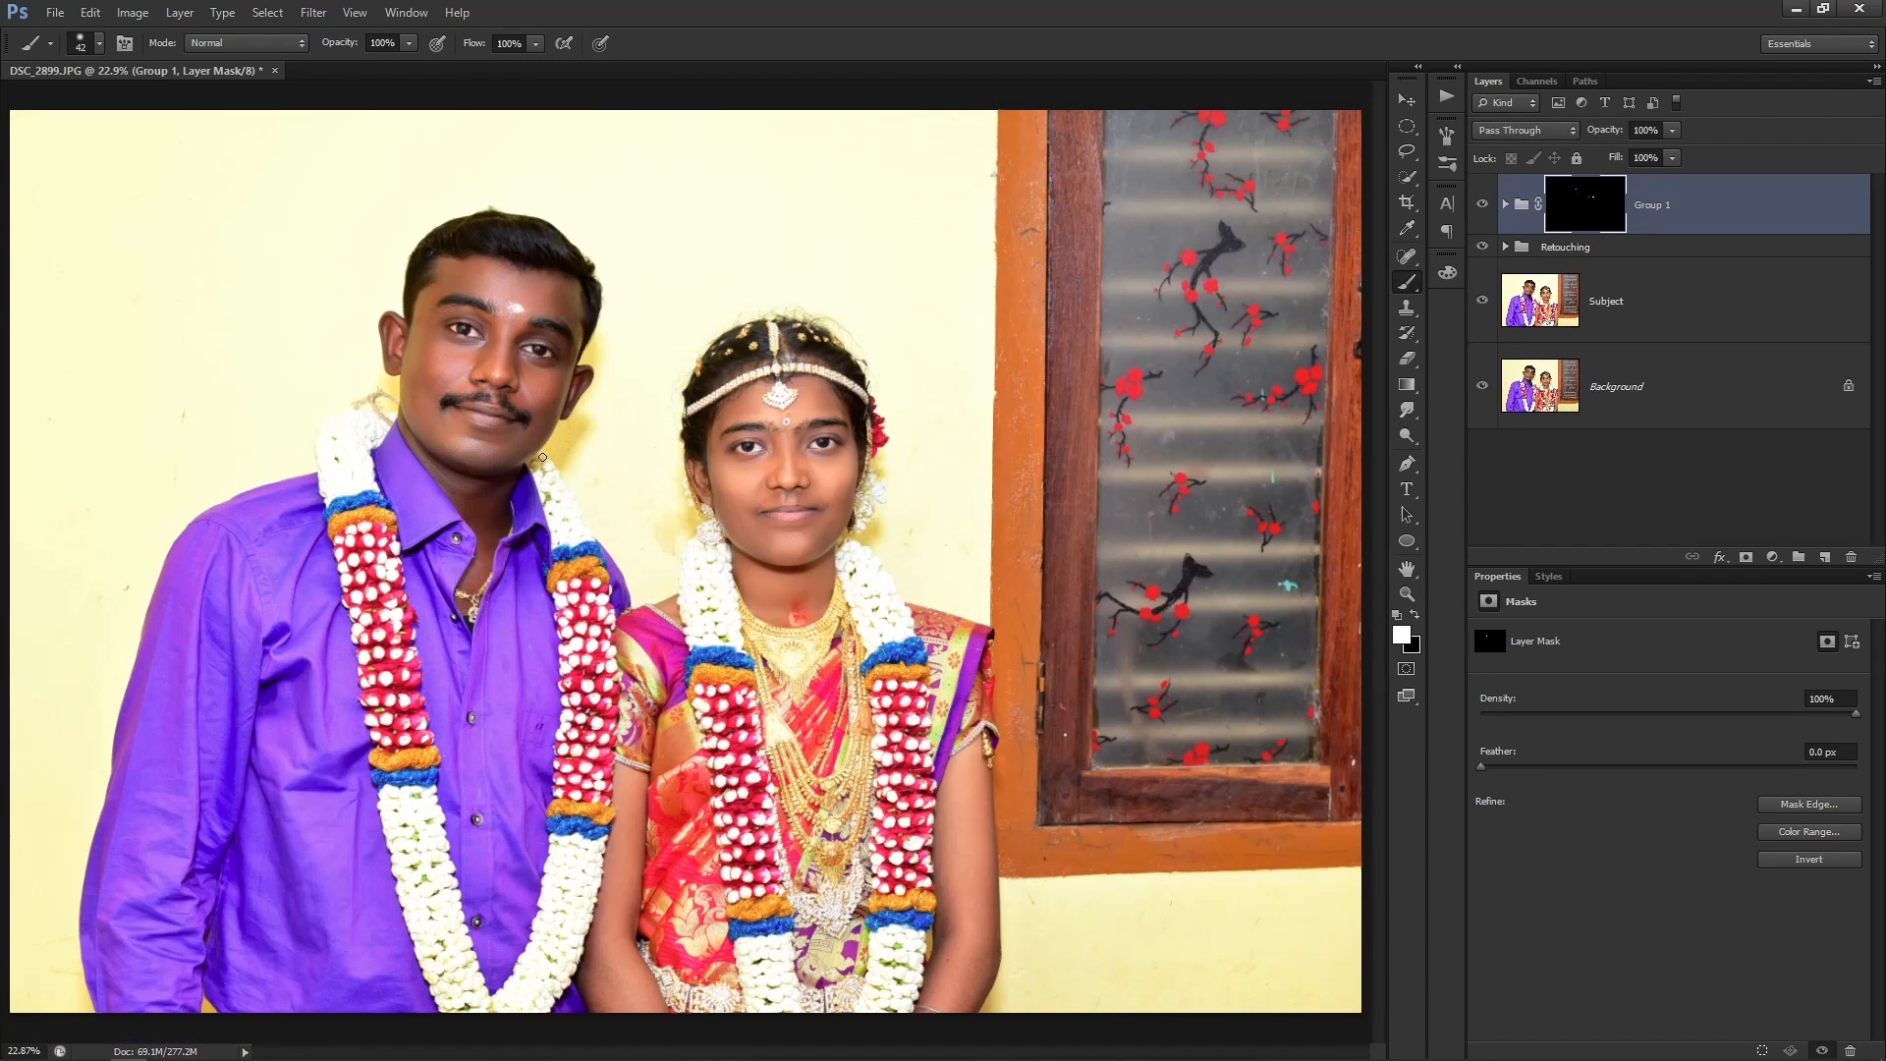
Duplicate the Subject layer beneath the Retouching group.
key("v")
right_click(520, 350)
left_click(555, 362)
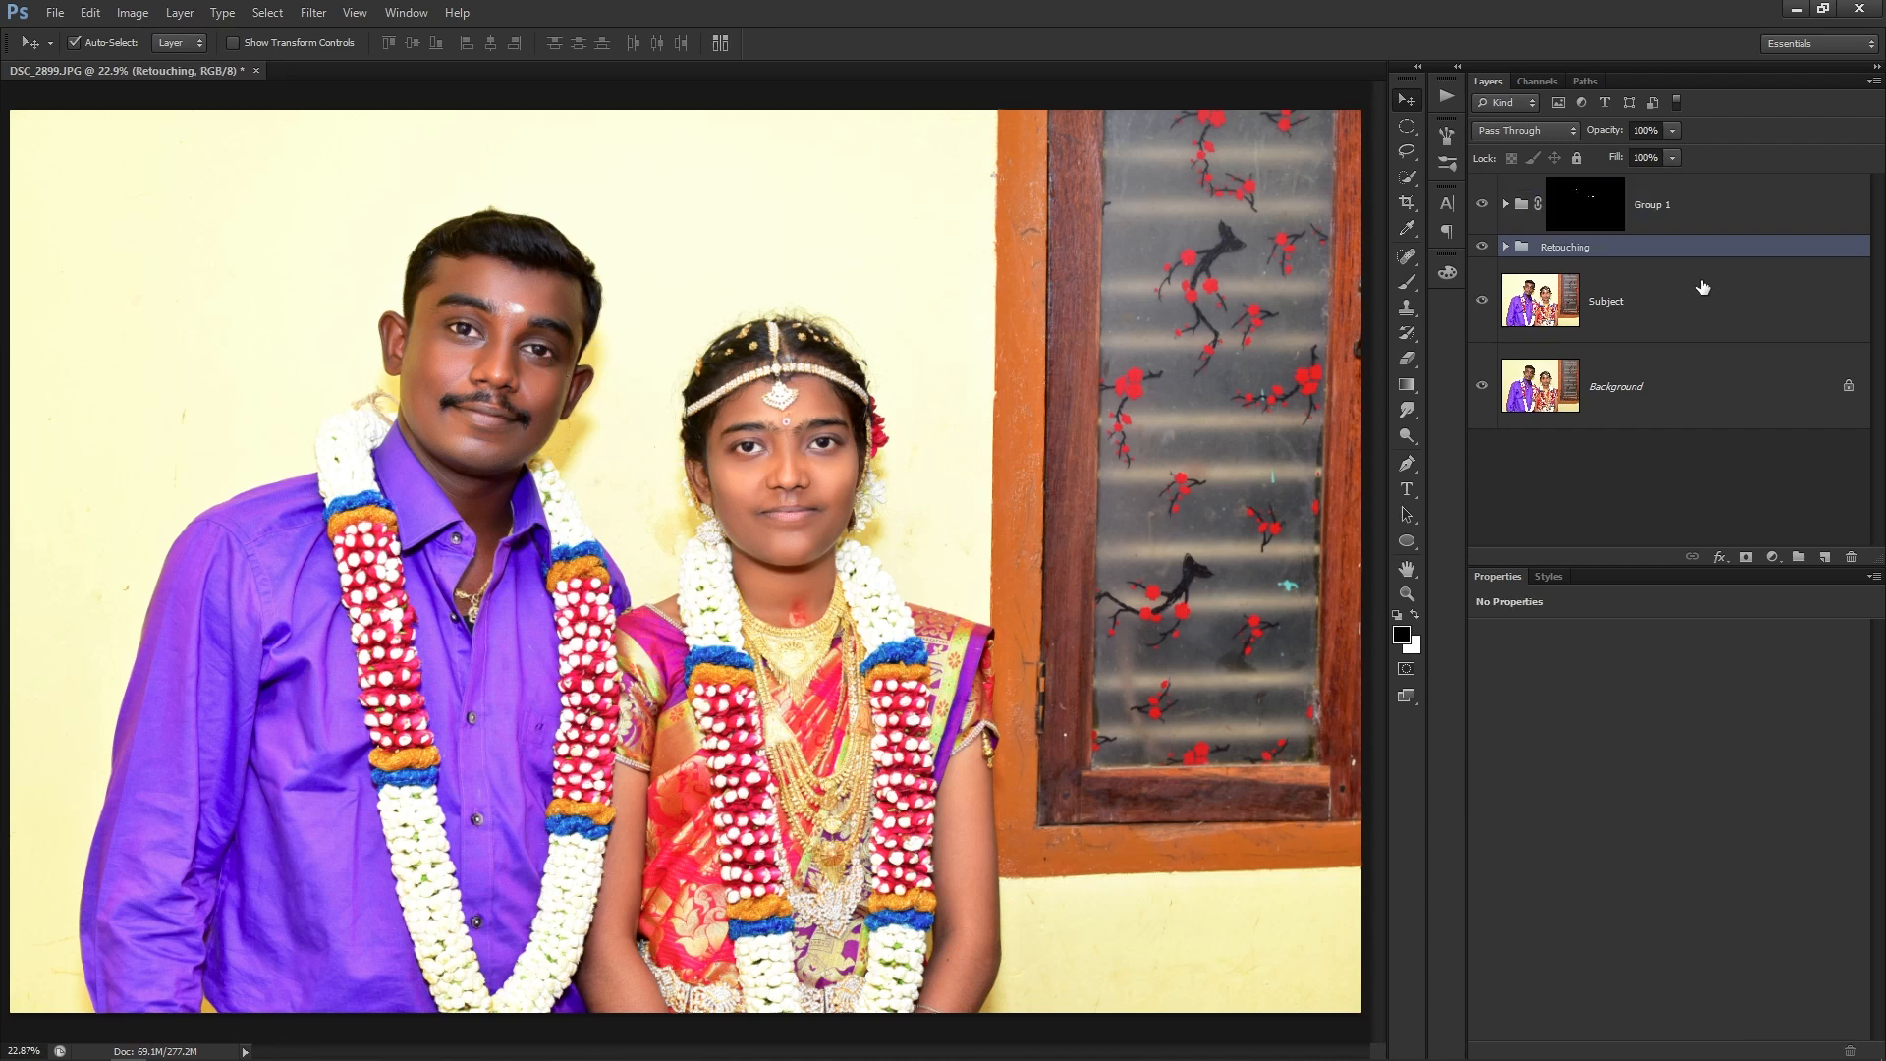
left_click(1635, 300)
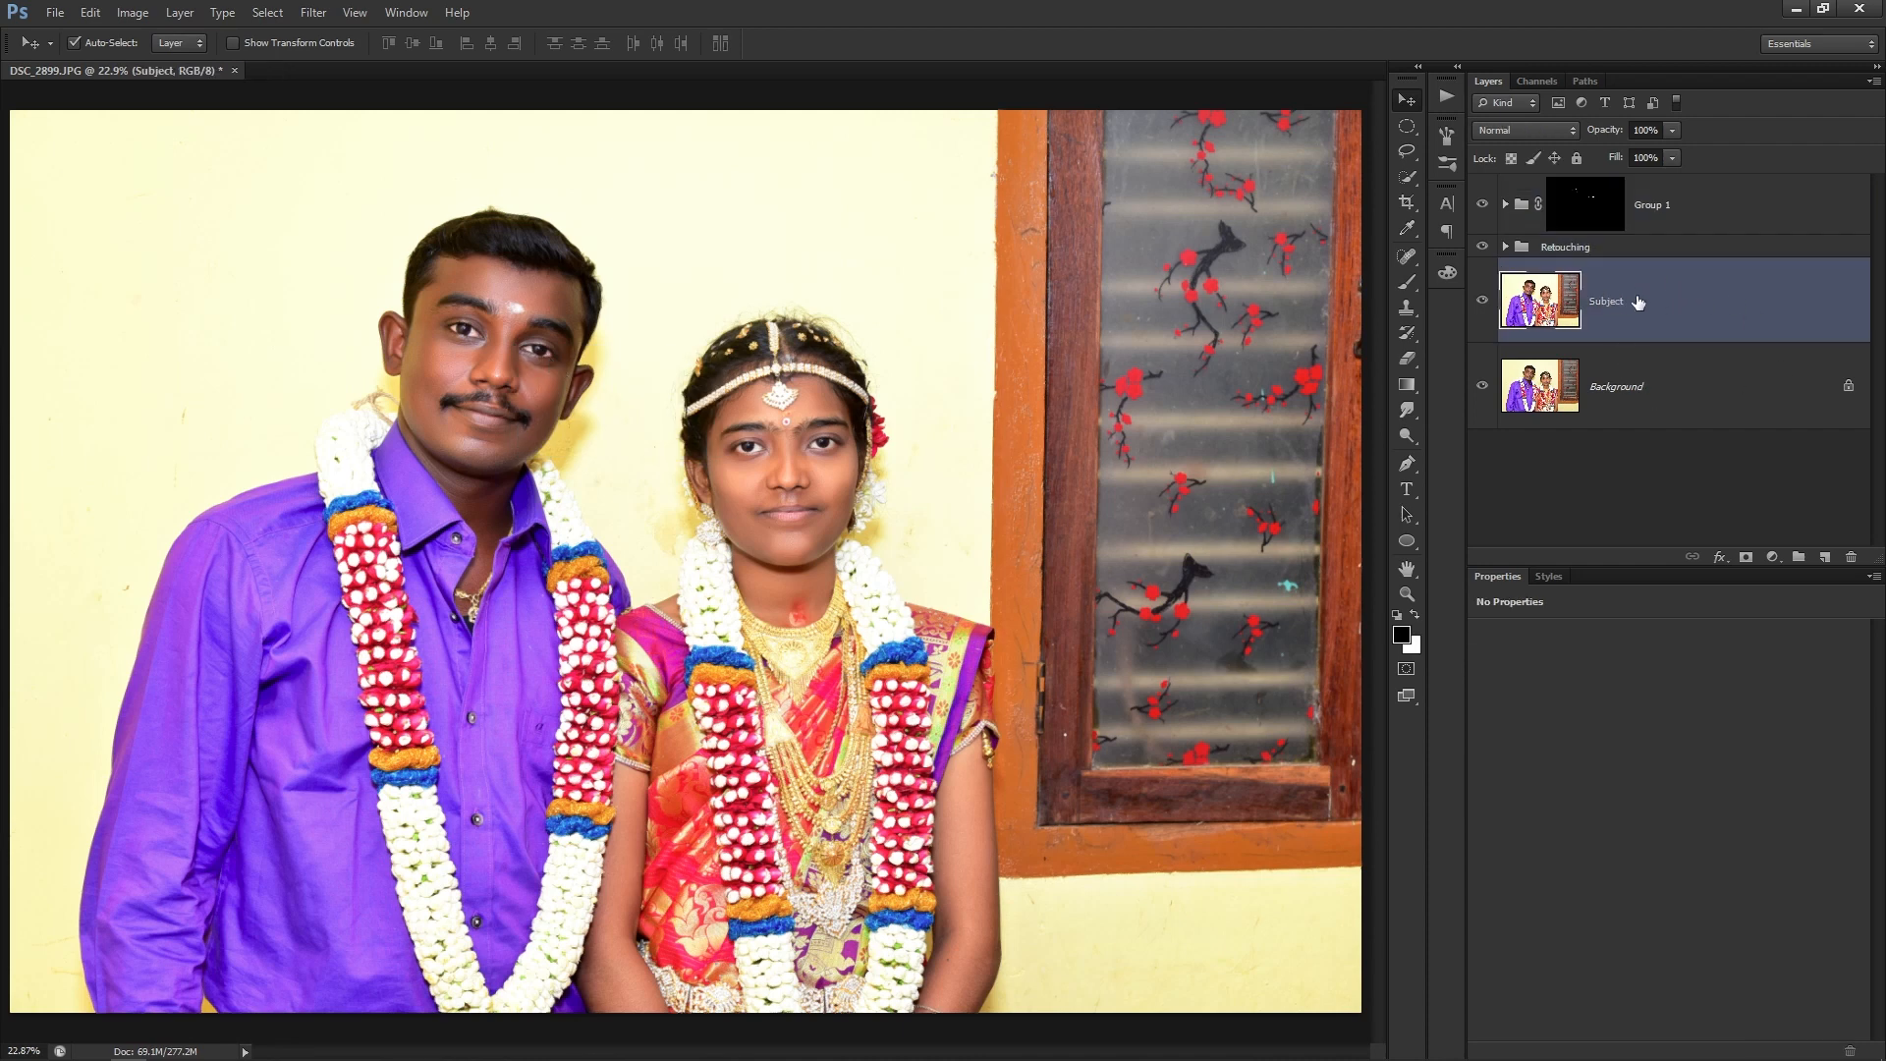
key("ctrl+j")
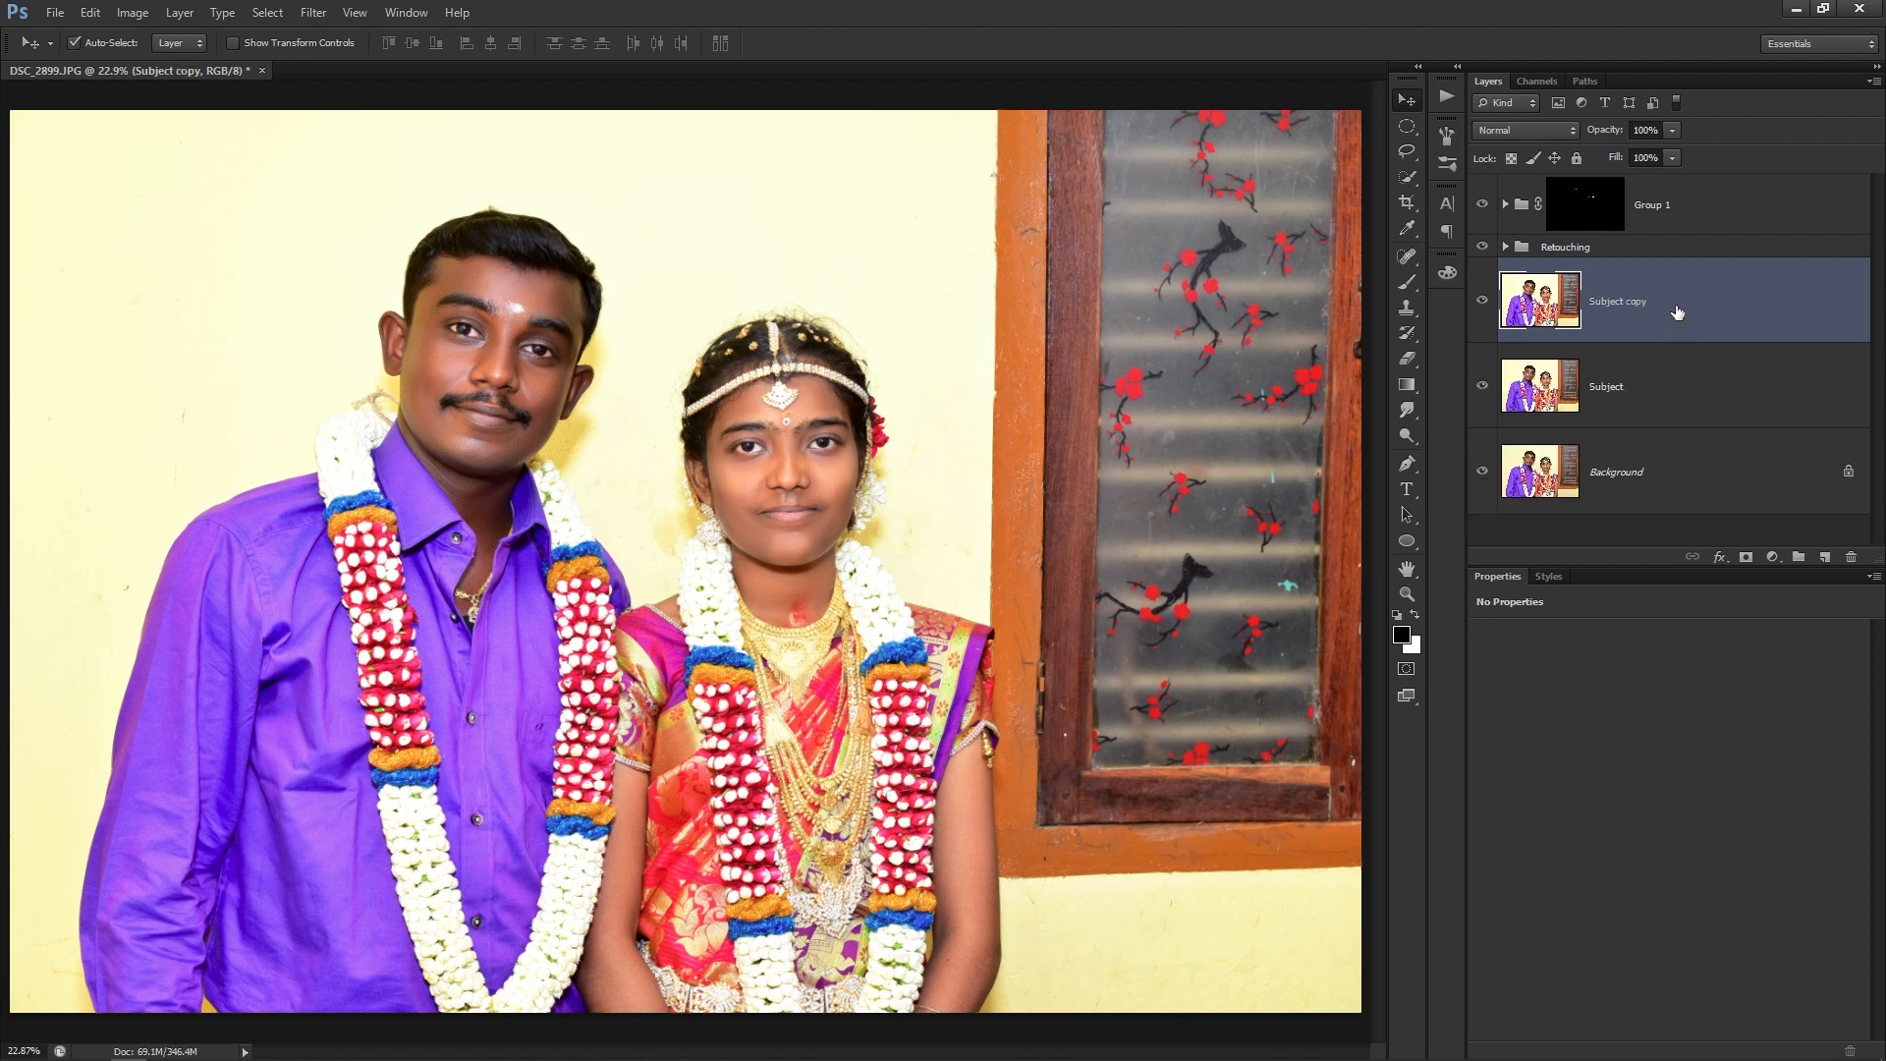
left_click(295, 27)
mouse_move(550, 341)
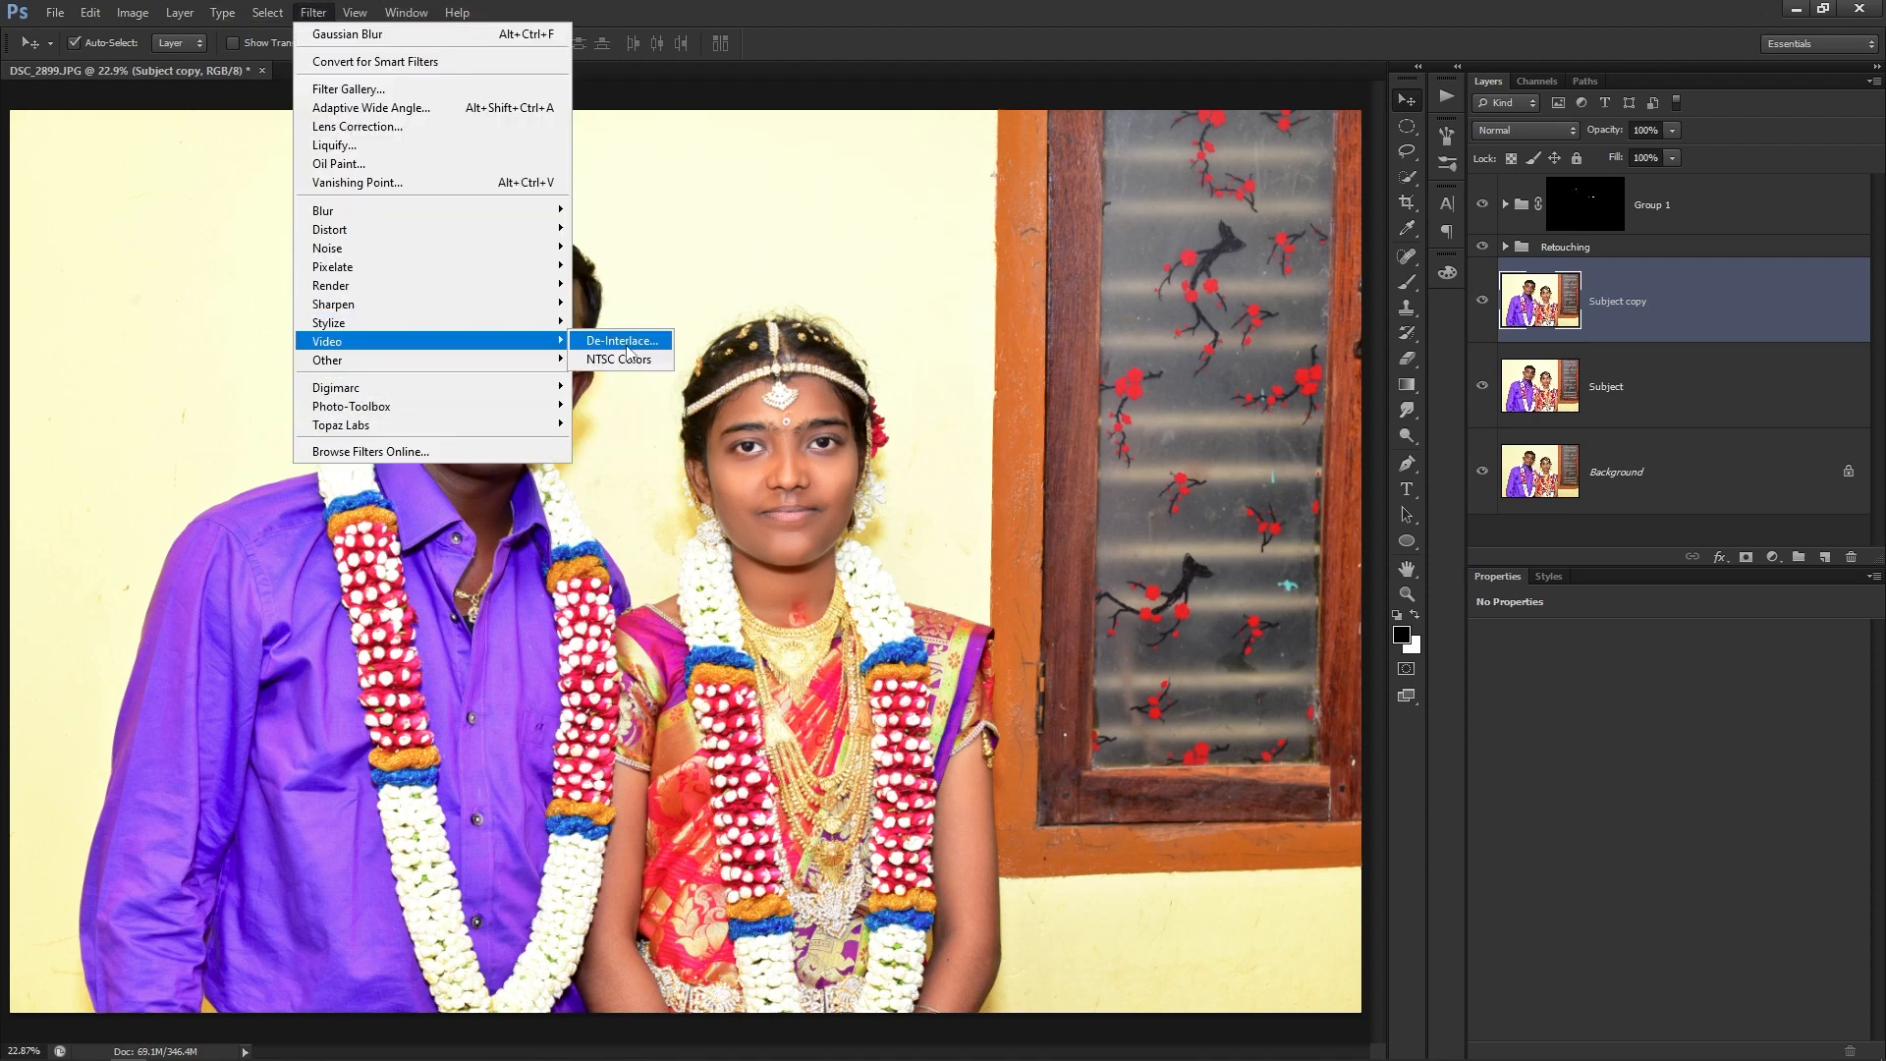
left_click(629, 377)
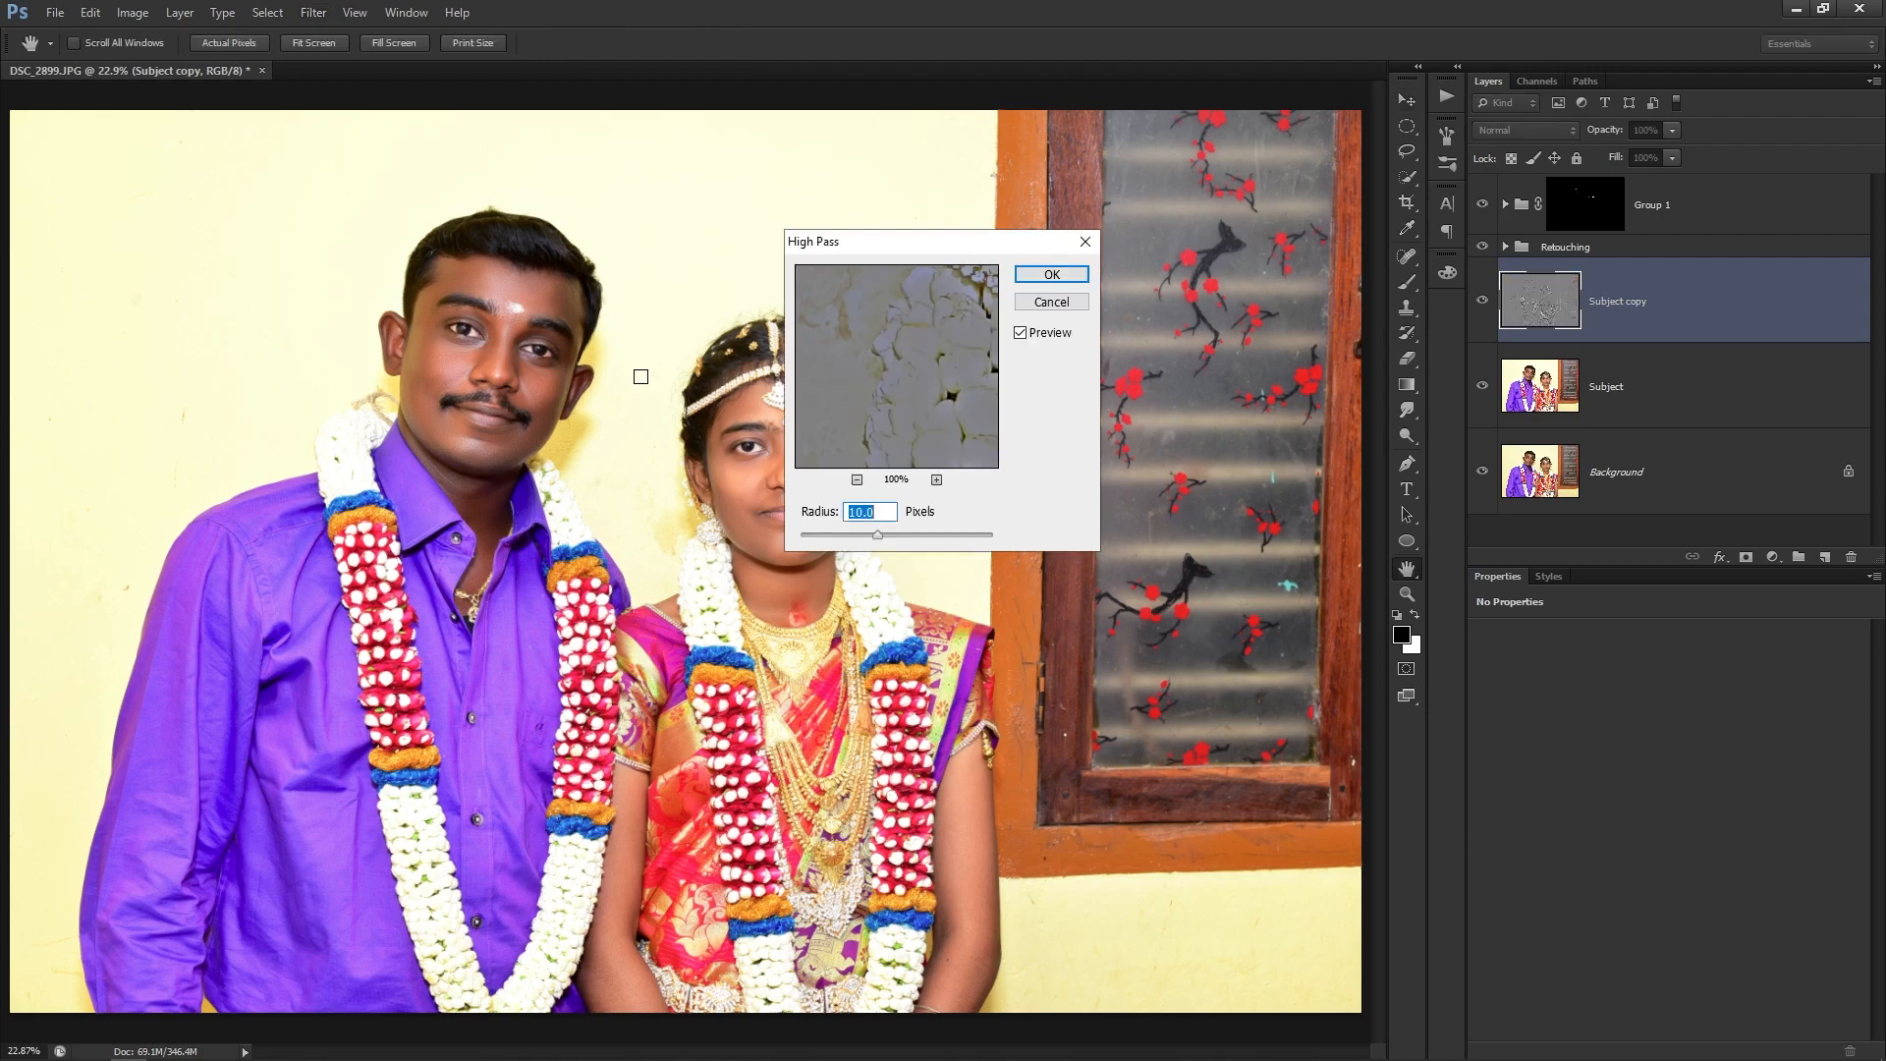
key("ctrl+plus")
key("ctrl+plus")
key("ctrl+plus")
key("ctrl+plus")
key("ctrl+plus")
key("ctrl+plus")
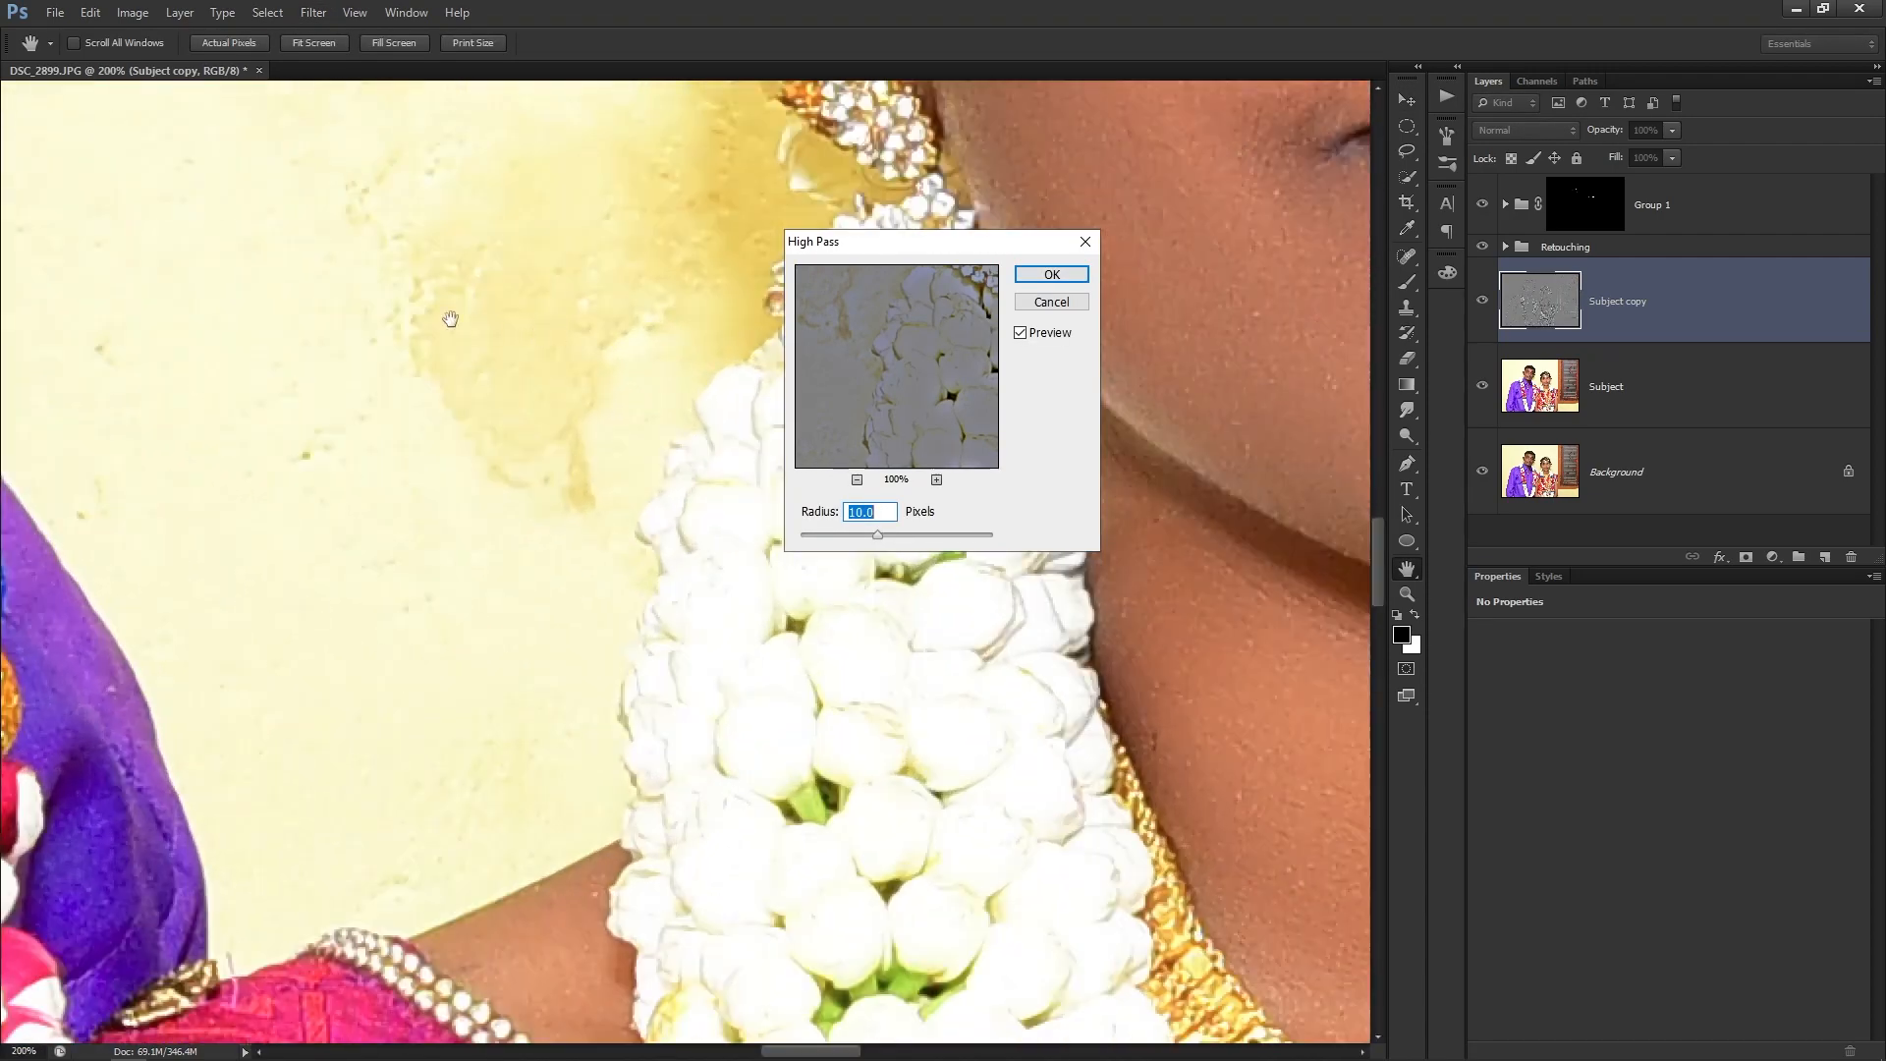
left_click_drag(265, 251, 1036, 1057)
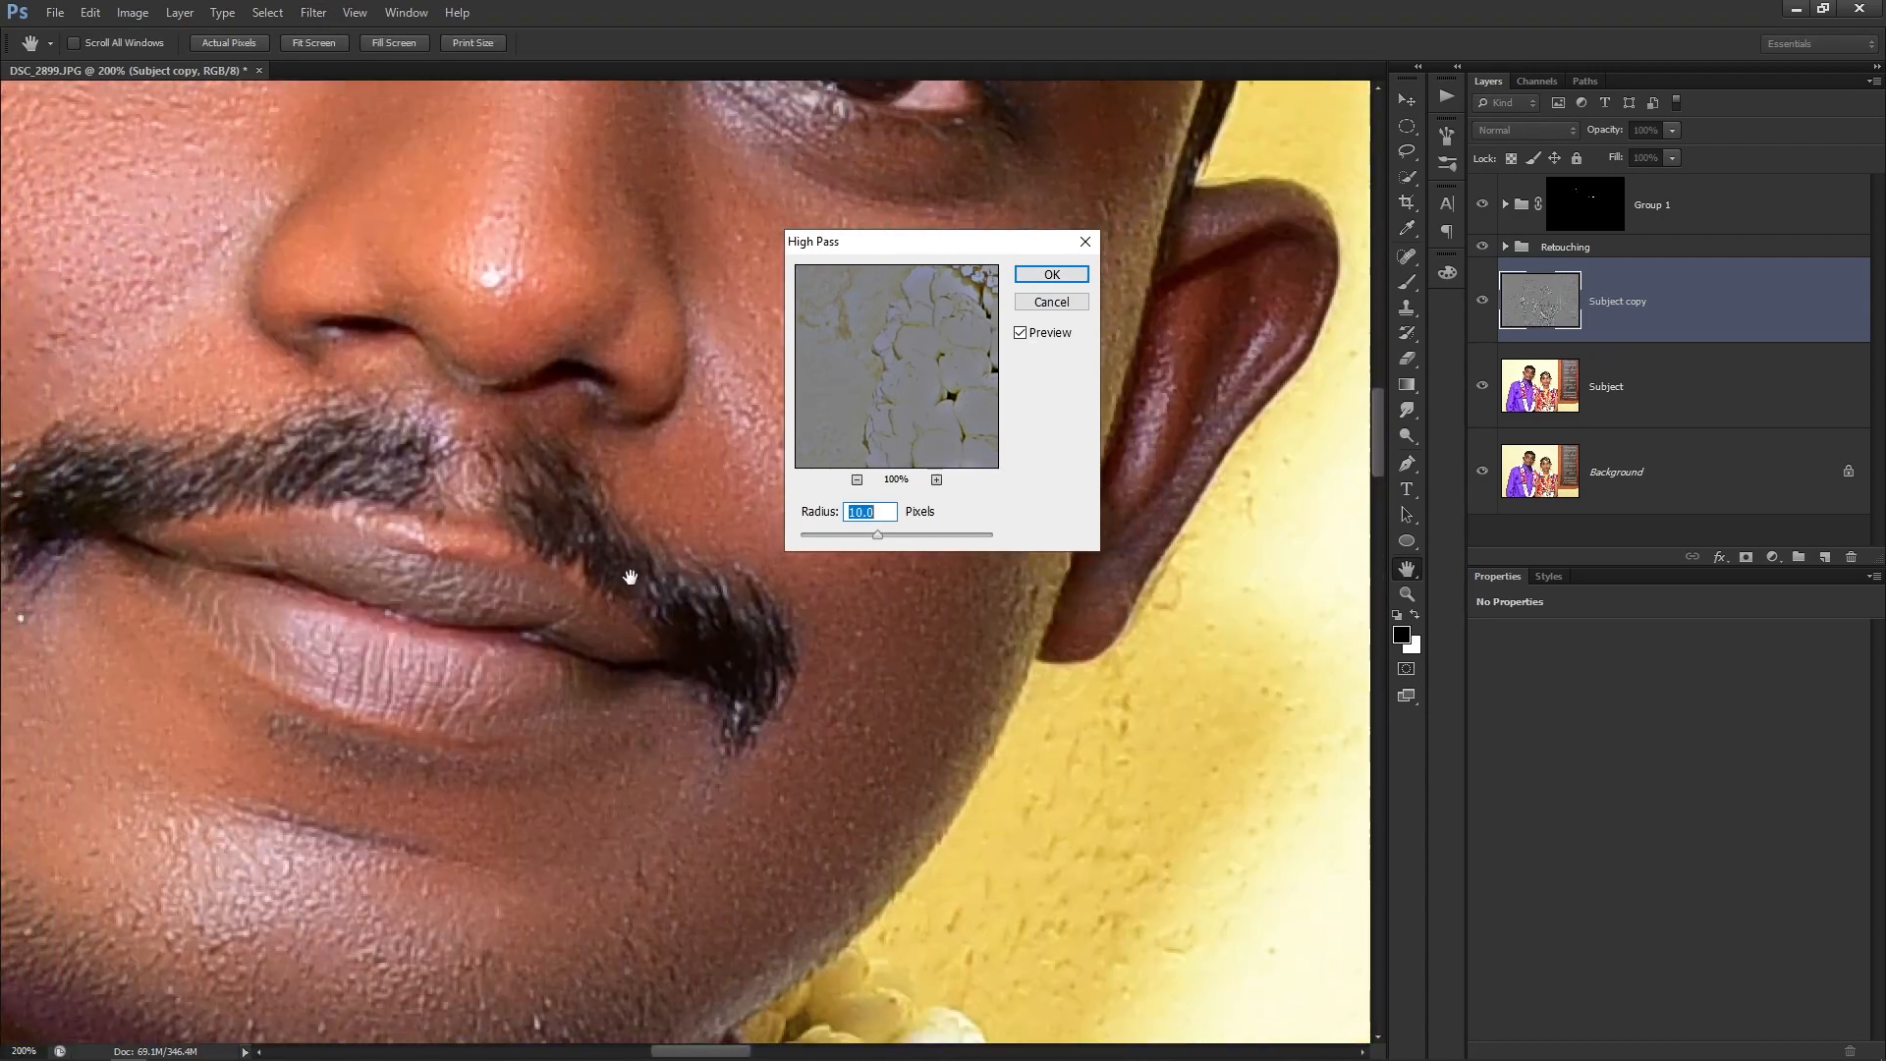
key("ctrl+minus")
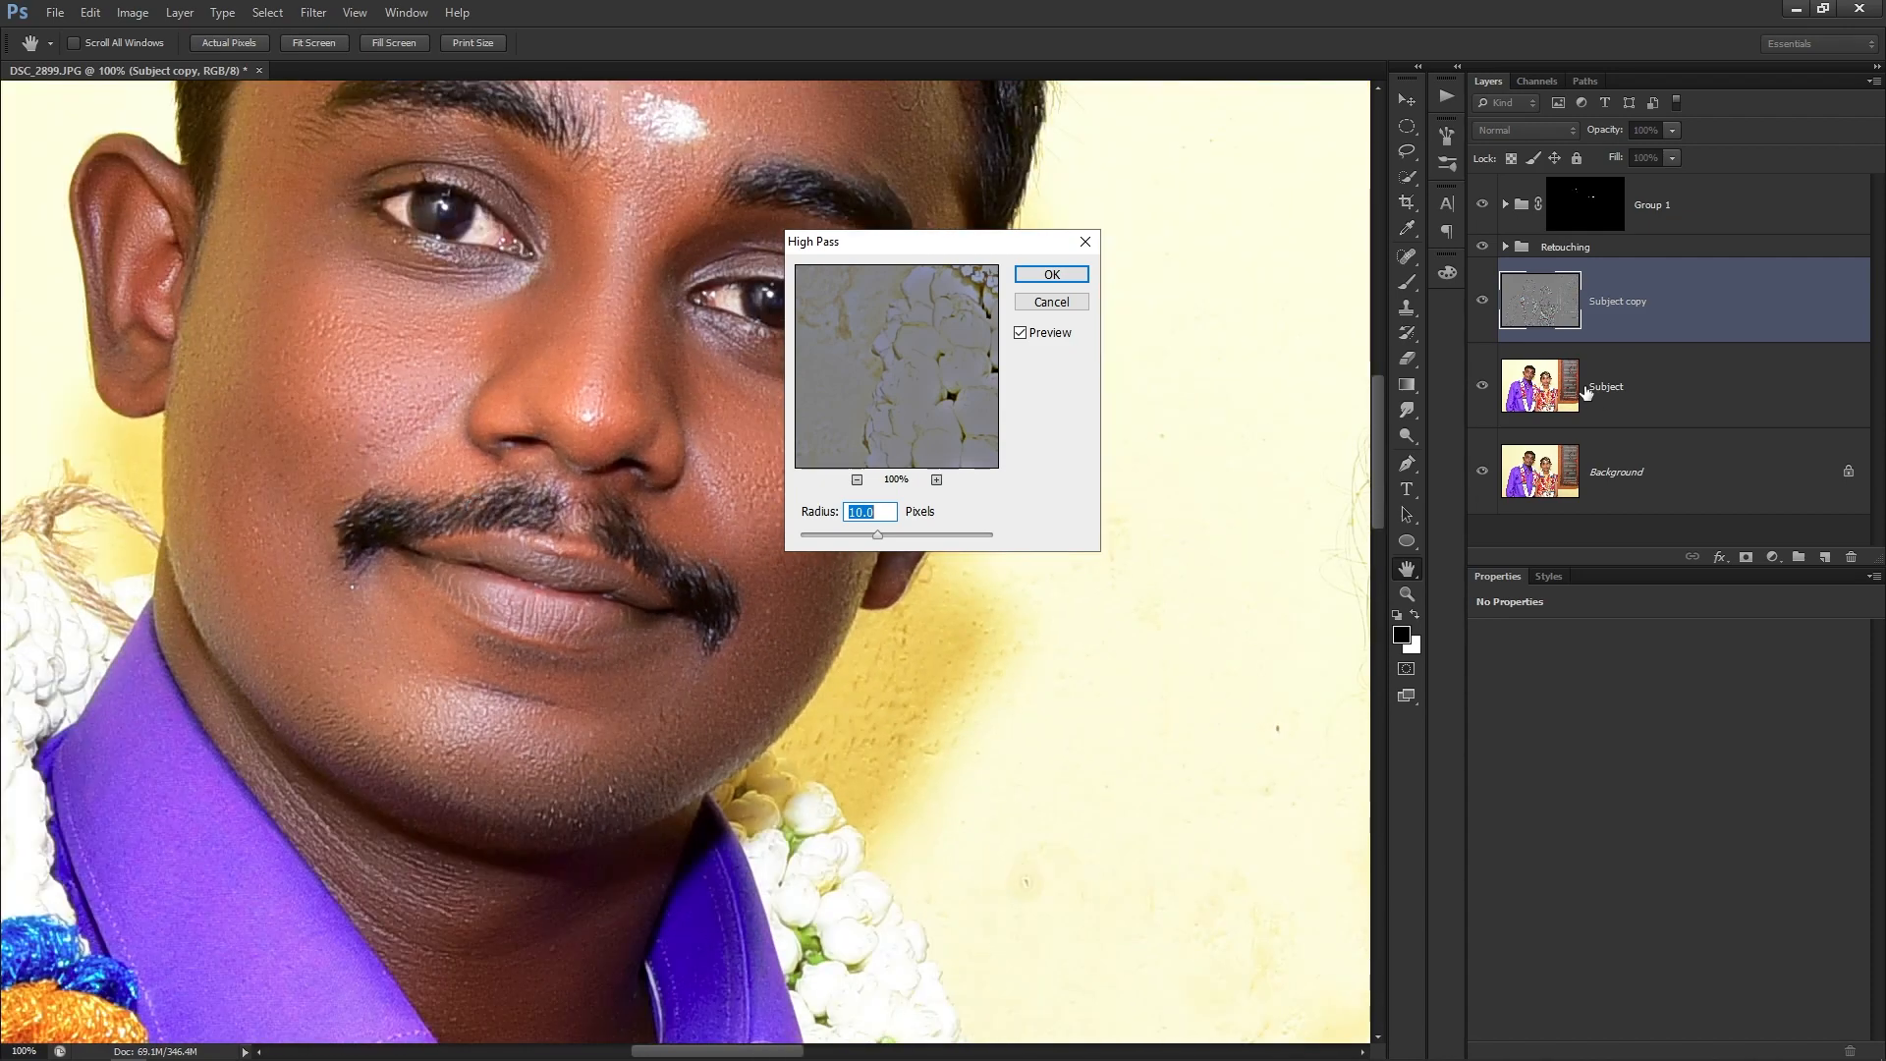
key("Escape")
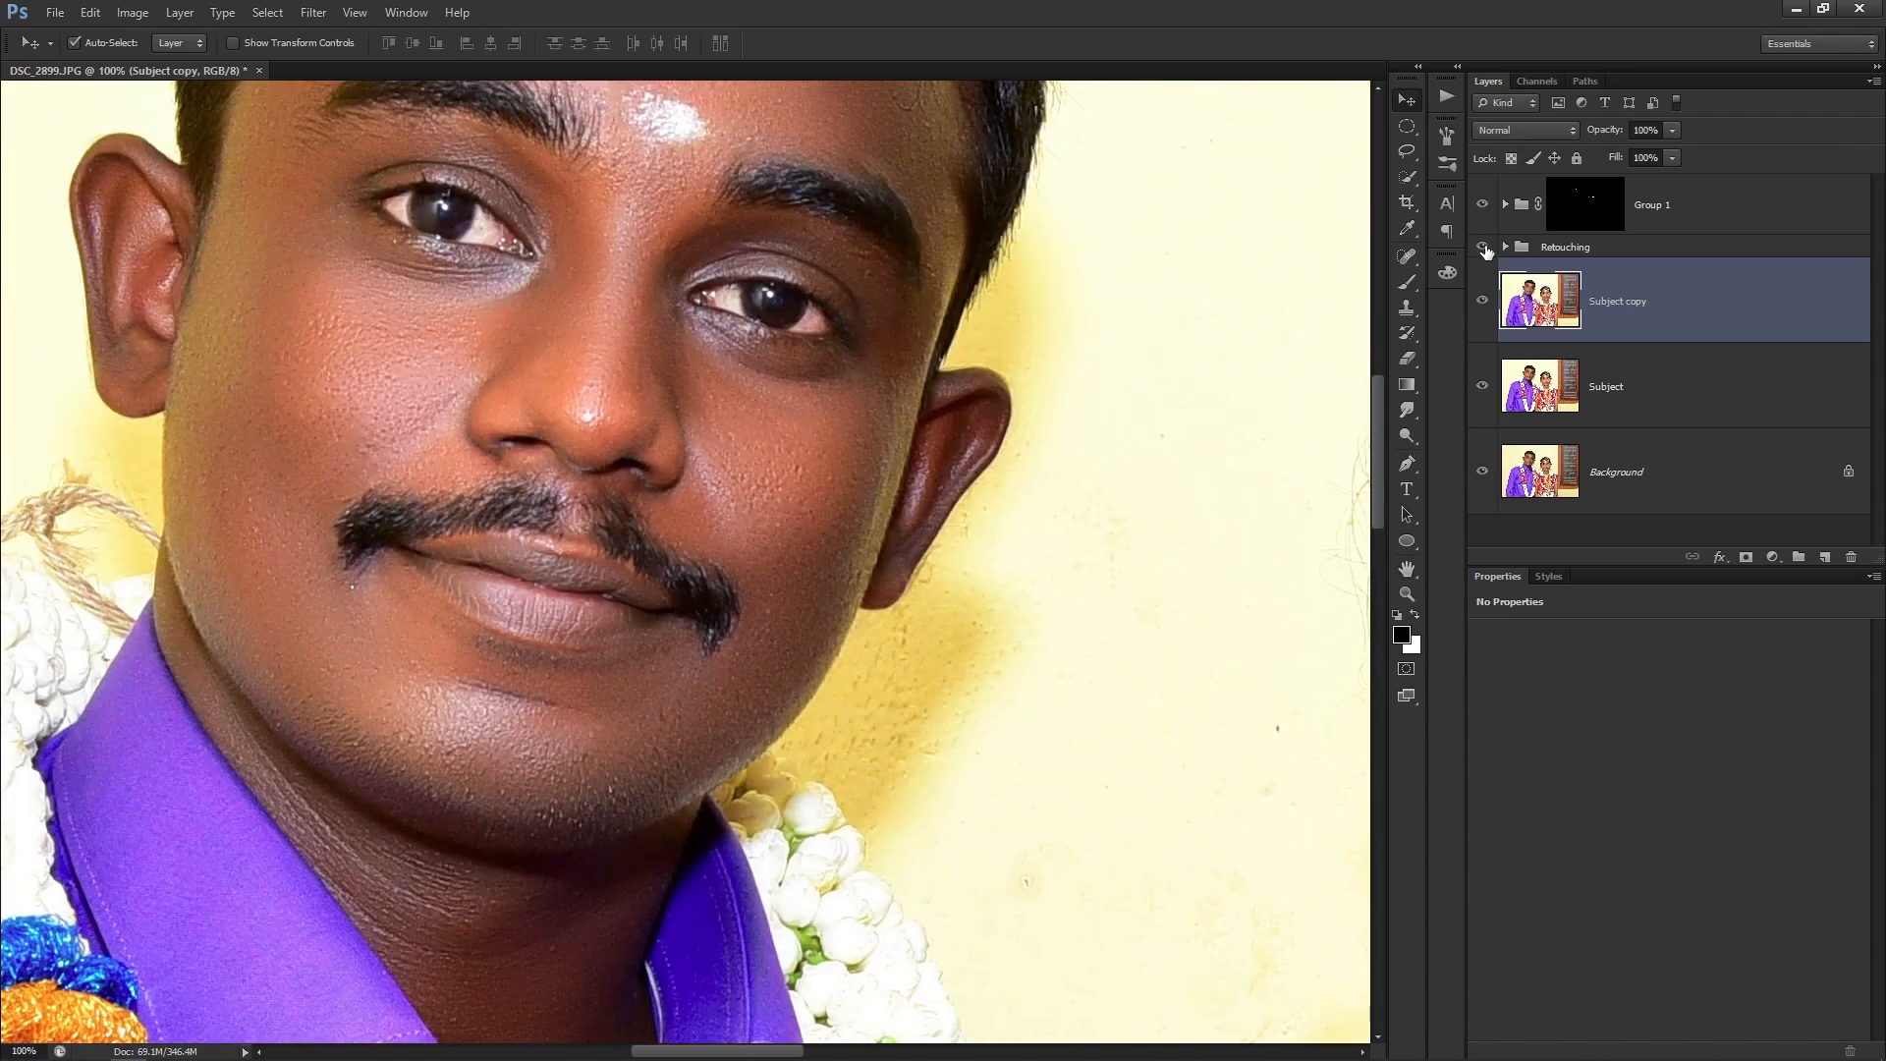
Hide the Group 1 and Retouching groups and start the High Pass filter on the Subject copy layer.
left_click(1483, 248)
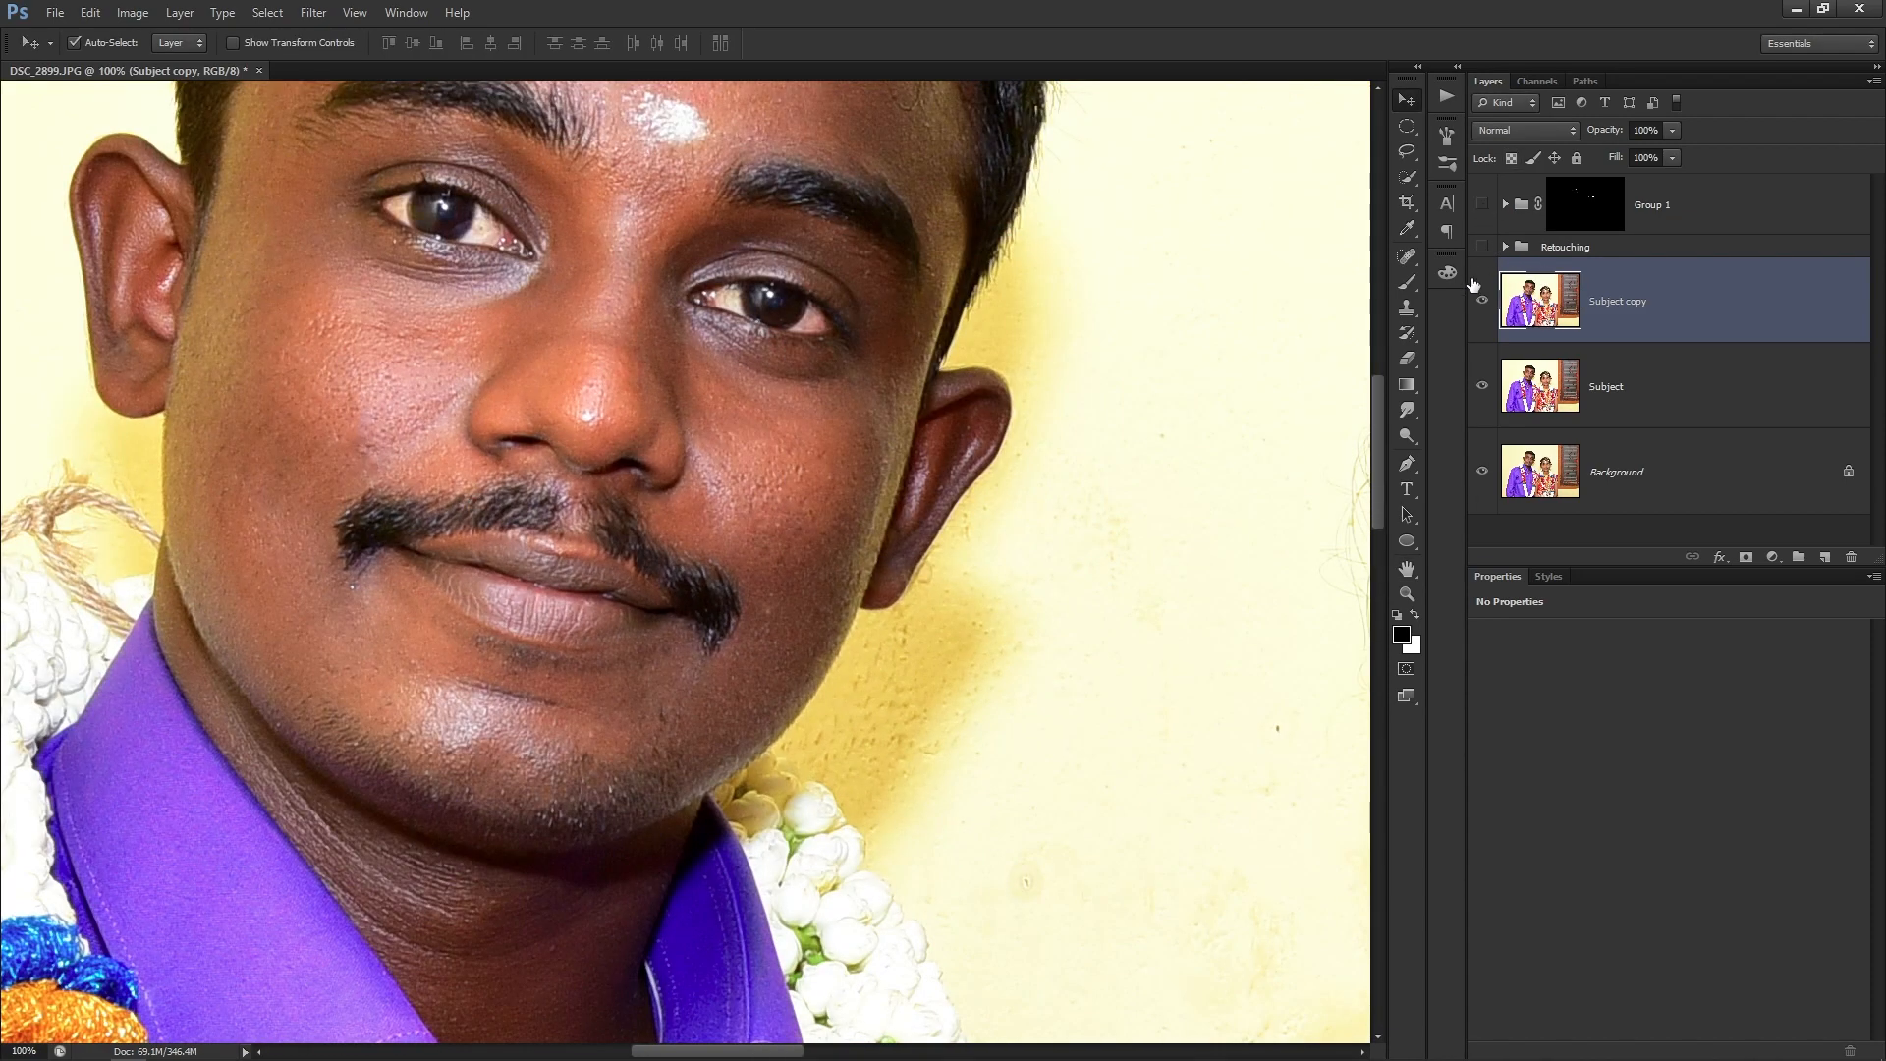
left_click(295, 14)
mouse_move(474, 364)
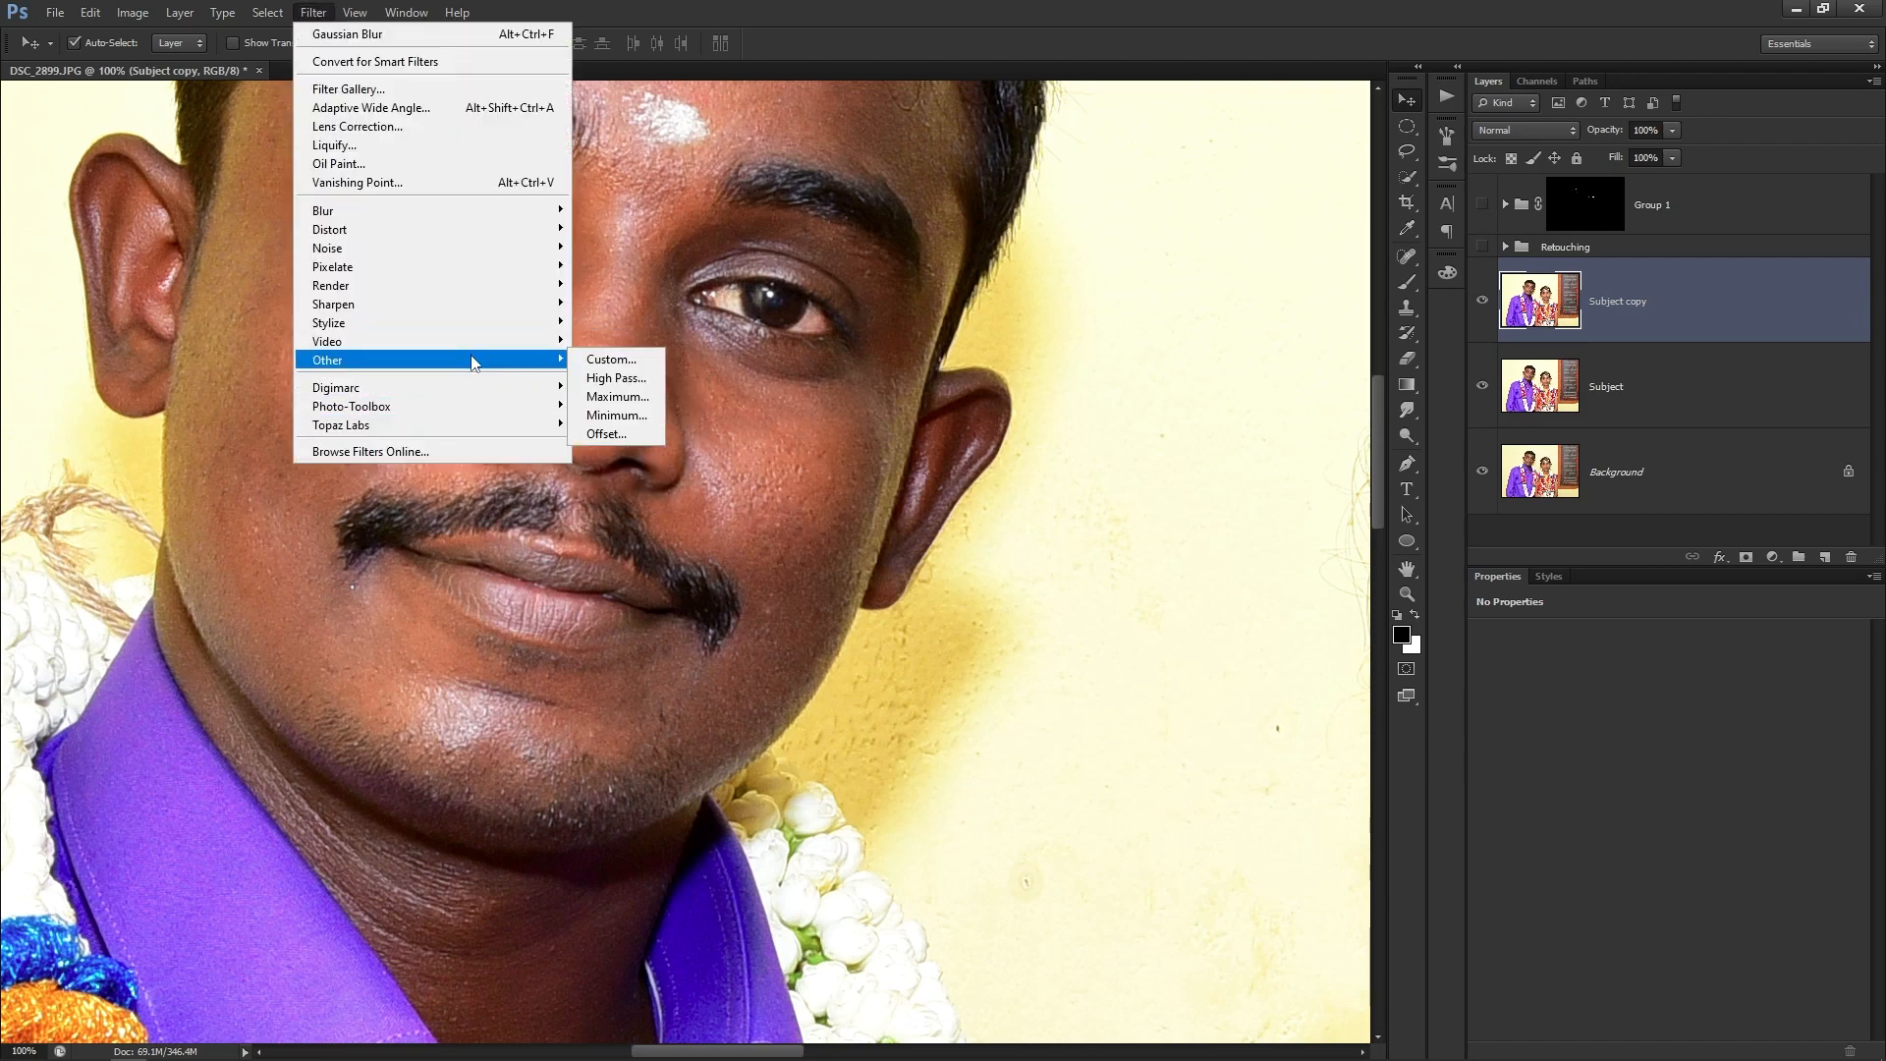
left_click(615, 377)
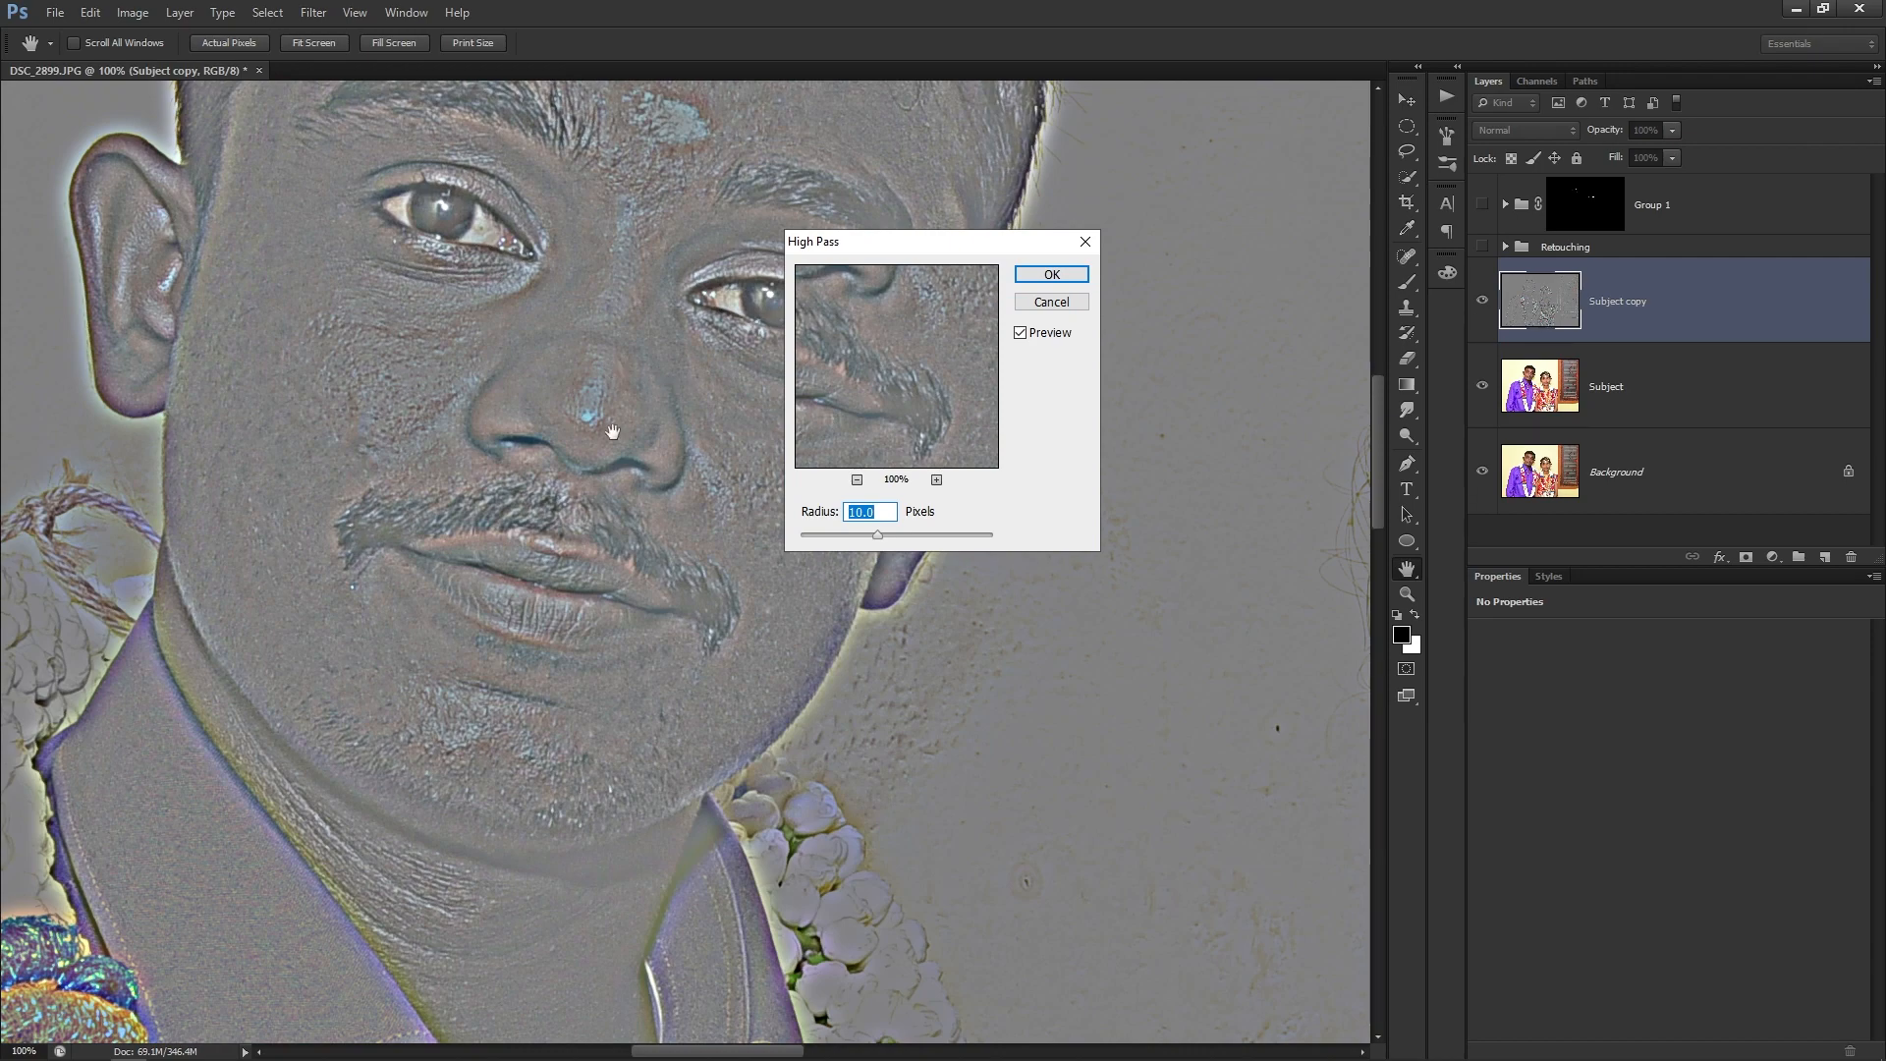
Preview increasing High Pass radii up to 10.1 pixels on the man's face.
left_click_drag(880, 536, 798, 545)
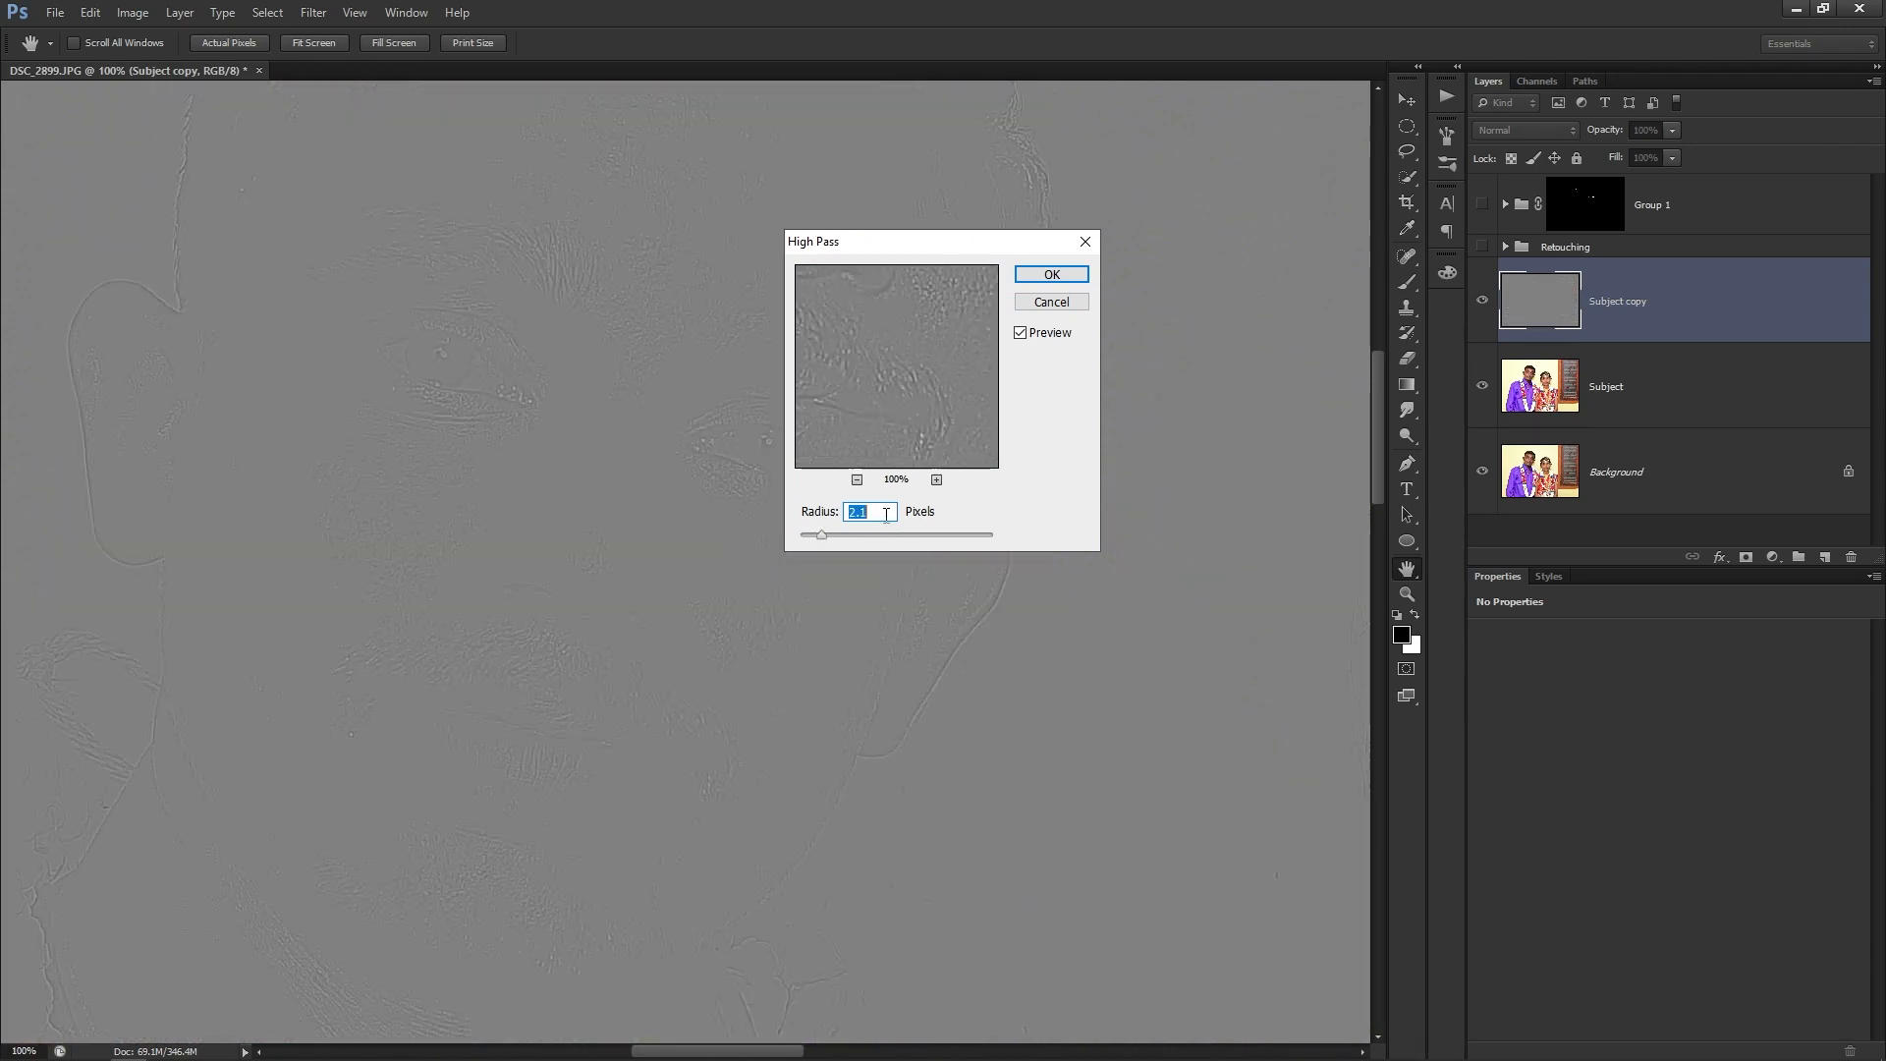
key("Up")
key("Up")
key("Up")
key("Up")
key("Up")
key("Up")
key("Up")
key("Up")
key("Up")
key("Up")
key("Up")
key("Up")
key("Up")
key("Up")
key("Up")
key("Up")
key("Up")
key("Up")
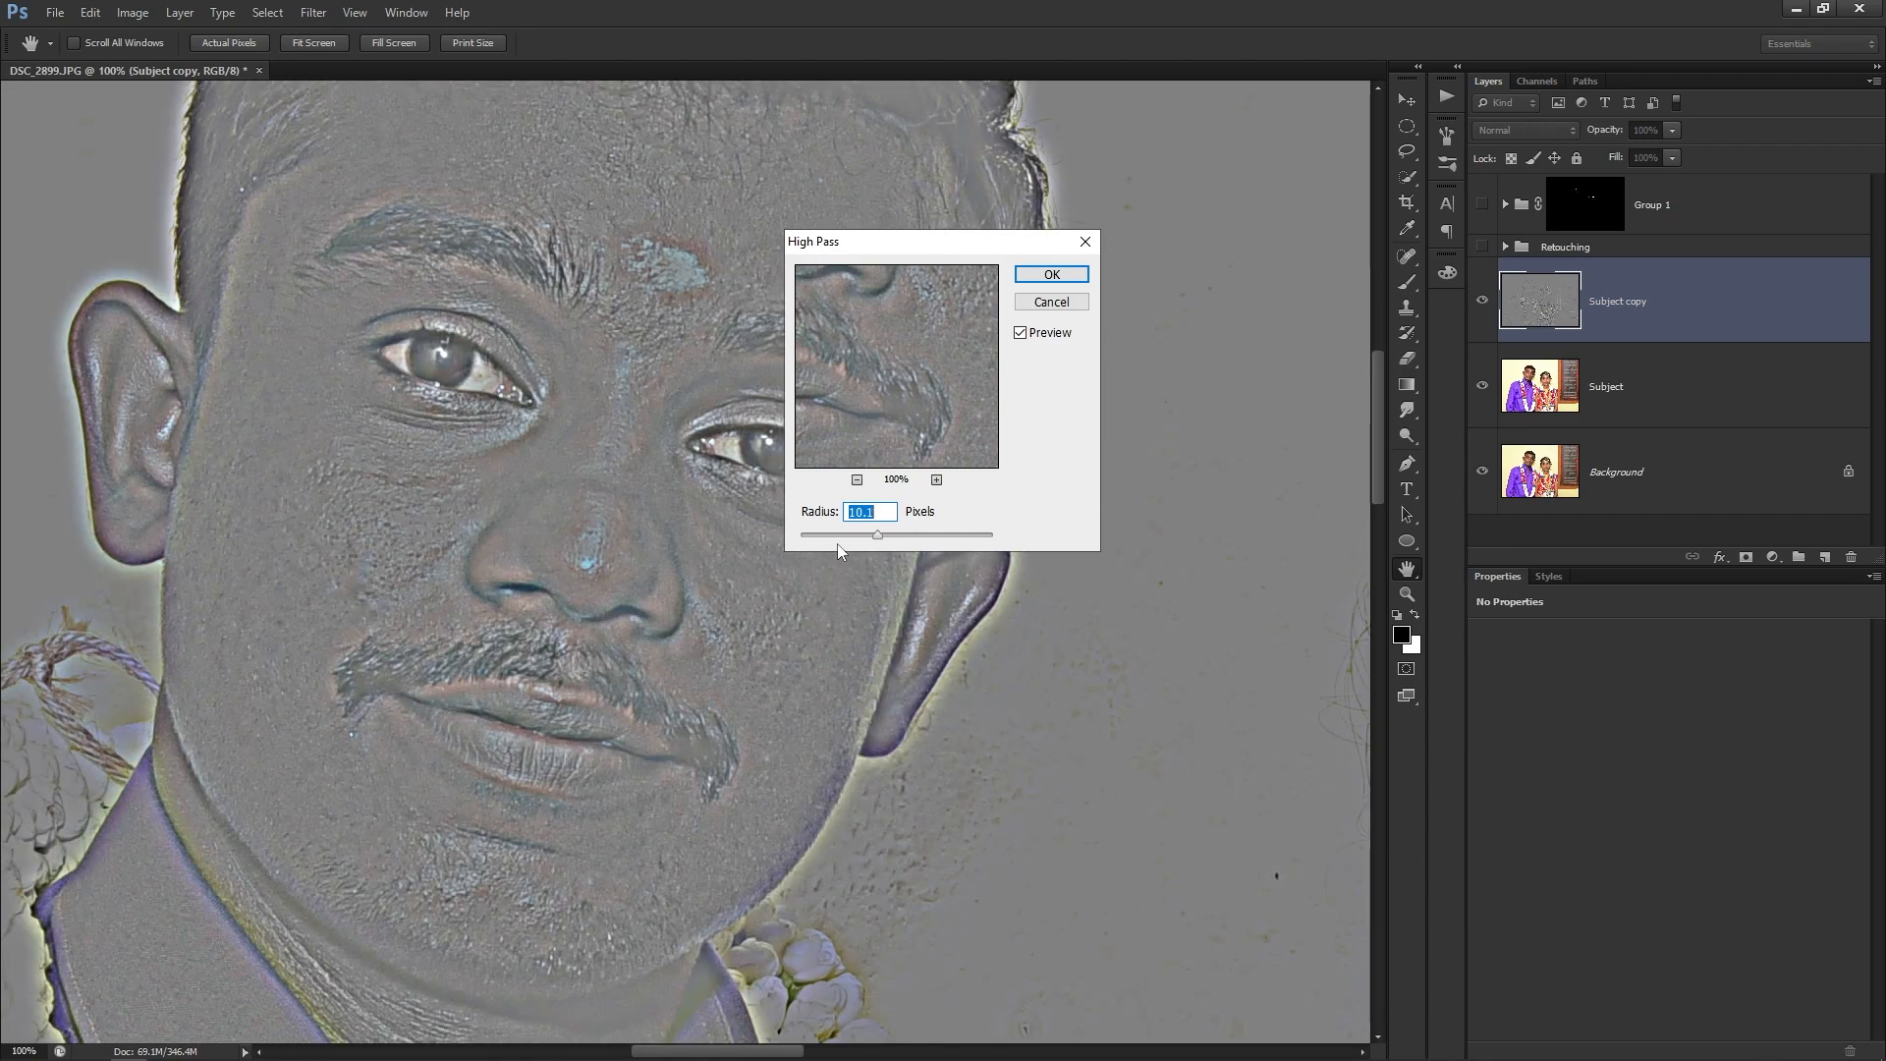
Apply the High Pass filter to the Subject copy layer with a radius of 2.1 pixels.
left_click_drag(809, 543, 762, 534)
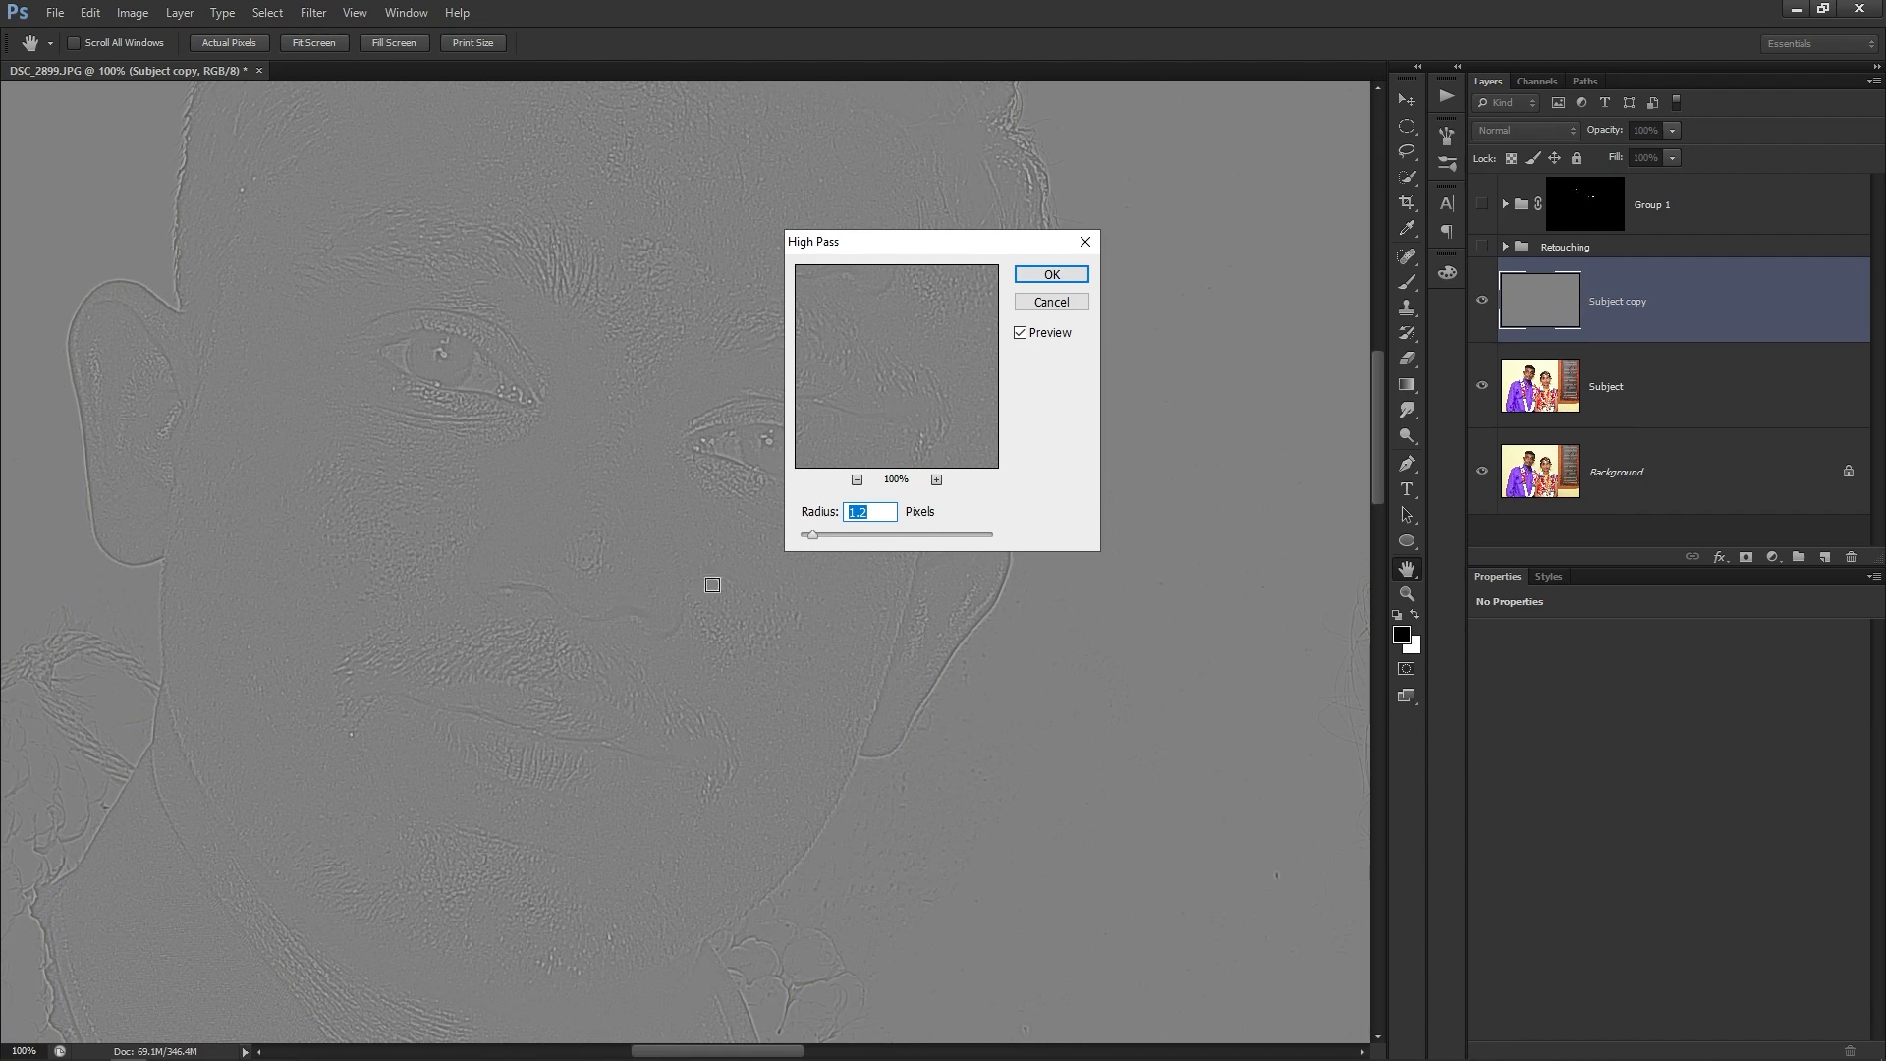
key("Up")
key("Up")
key("Up")
key("Up")
key("Up")
key("Up")
key("Up")
key("Up")
key("Up")
key("Up")
key("Up")
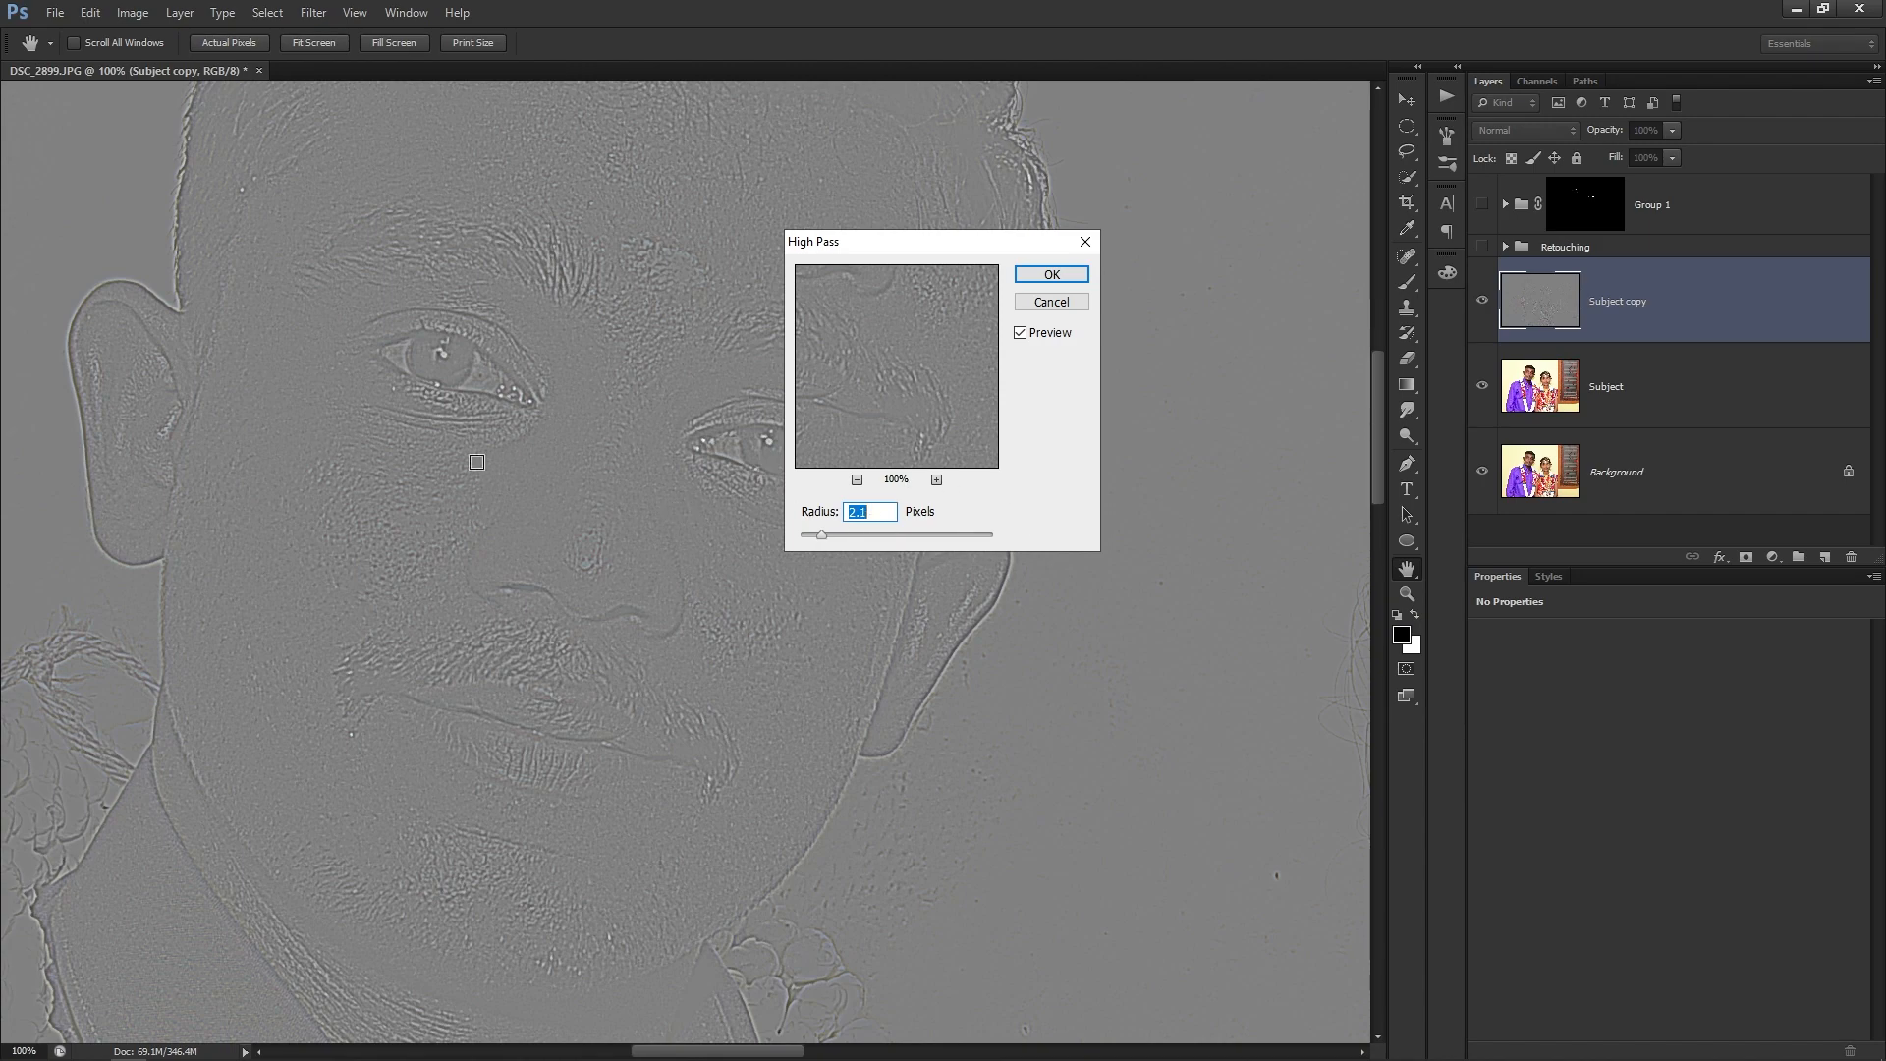
scroll(558, 507, "down", 2)
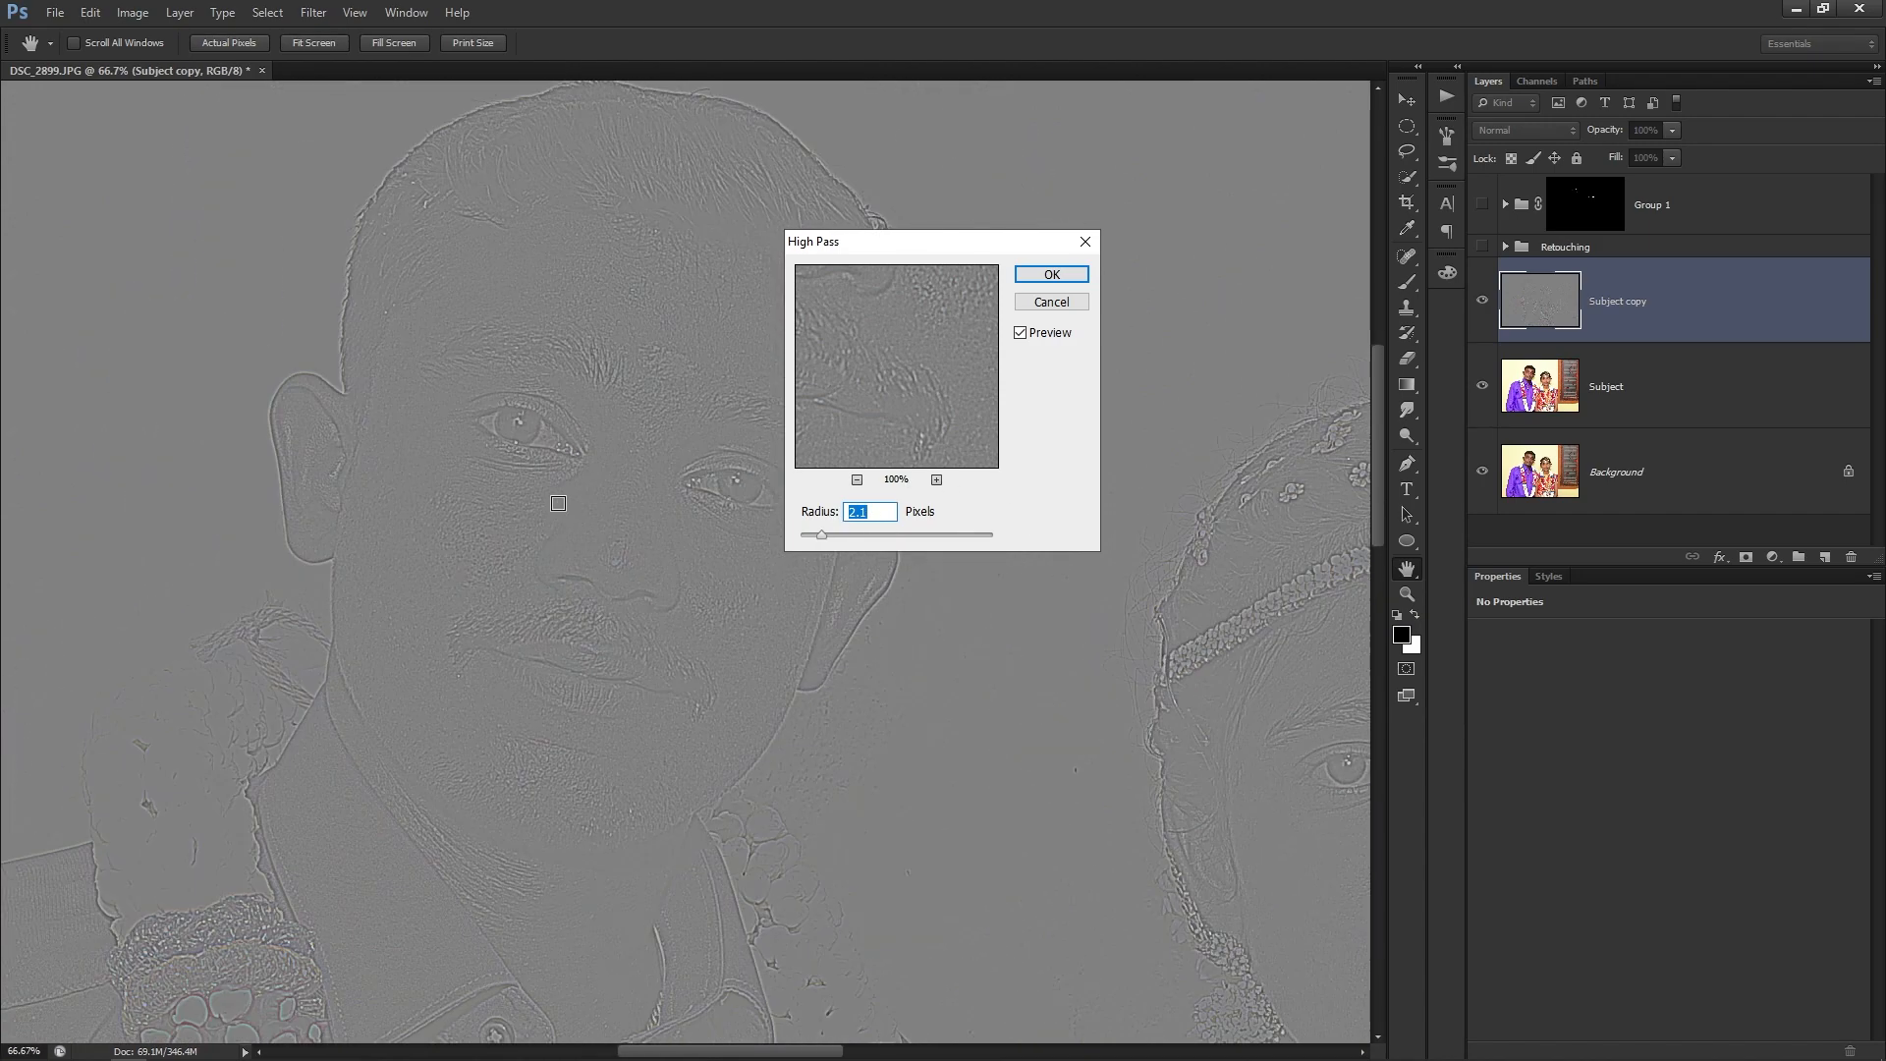
left_click(1052, 275)
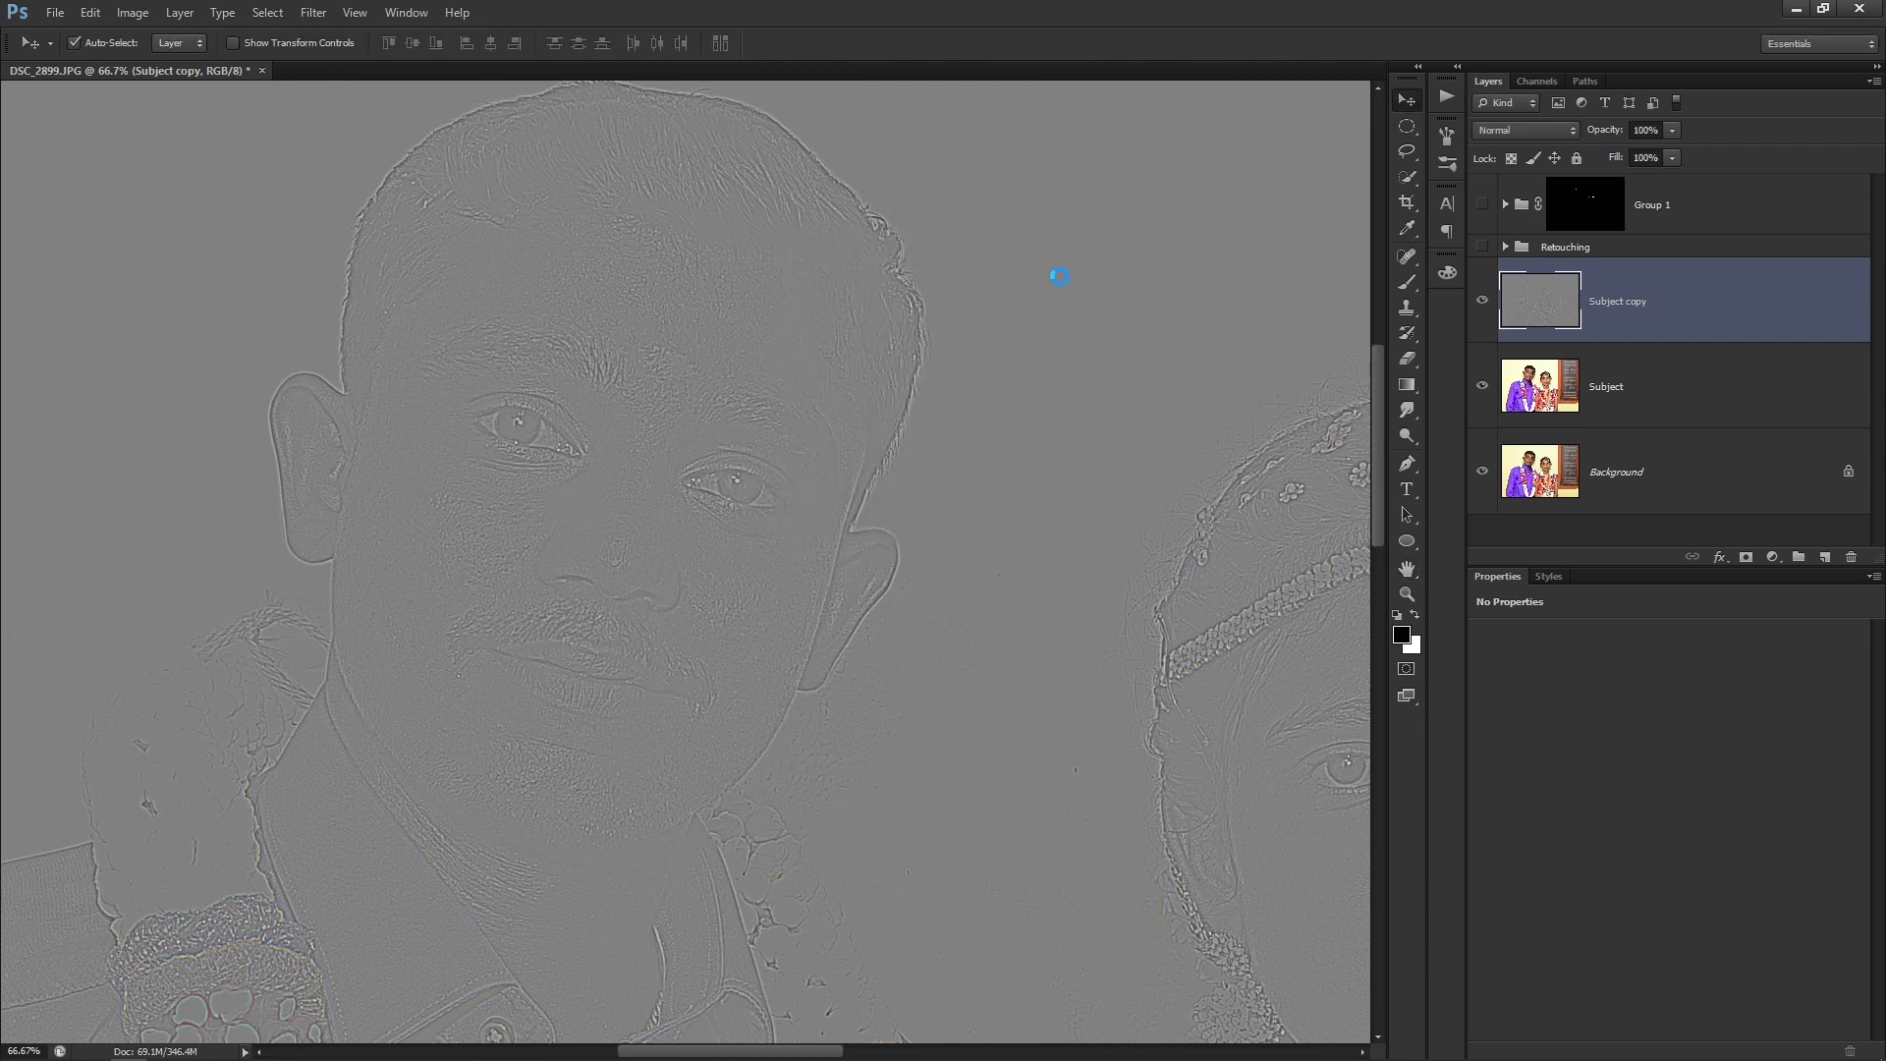
Set the Subject copy layer's blend mode to Soft Light and compare the man's face with and without it.
left_click(1512, 126)
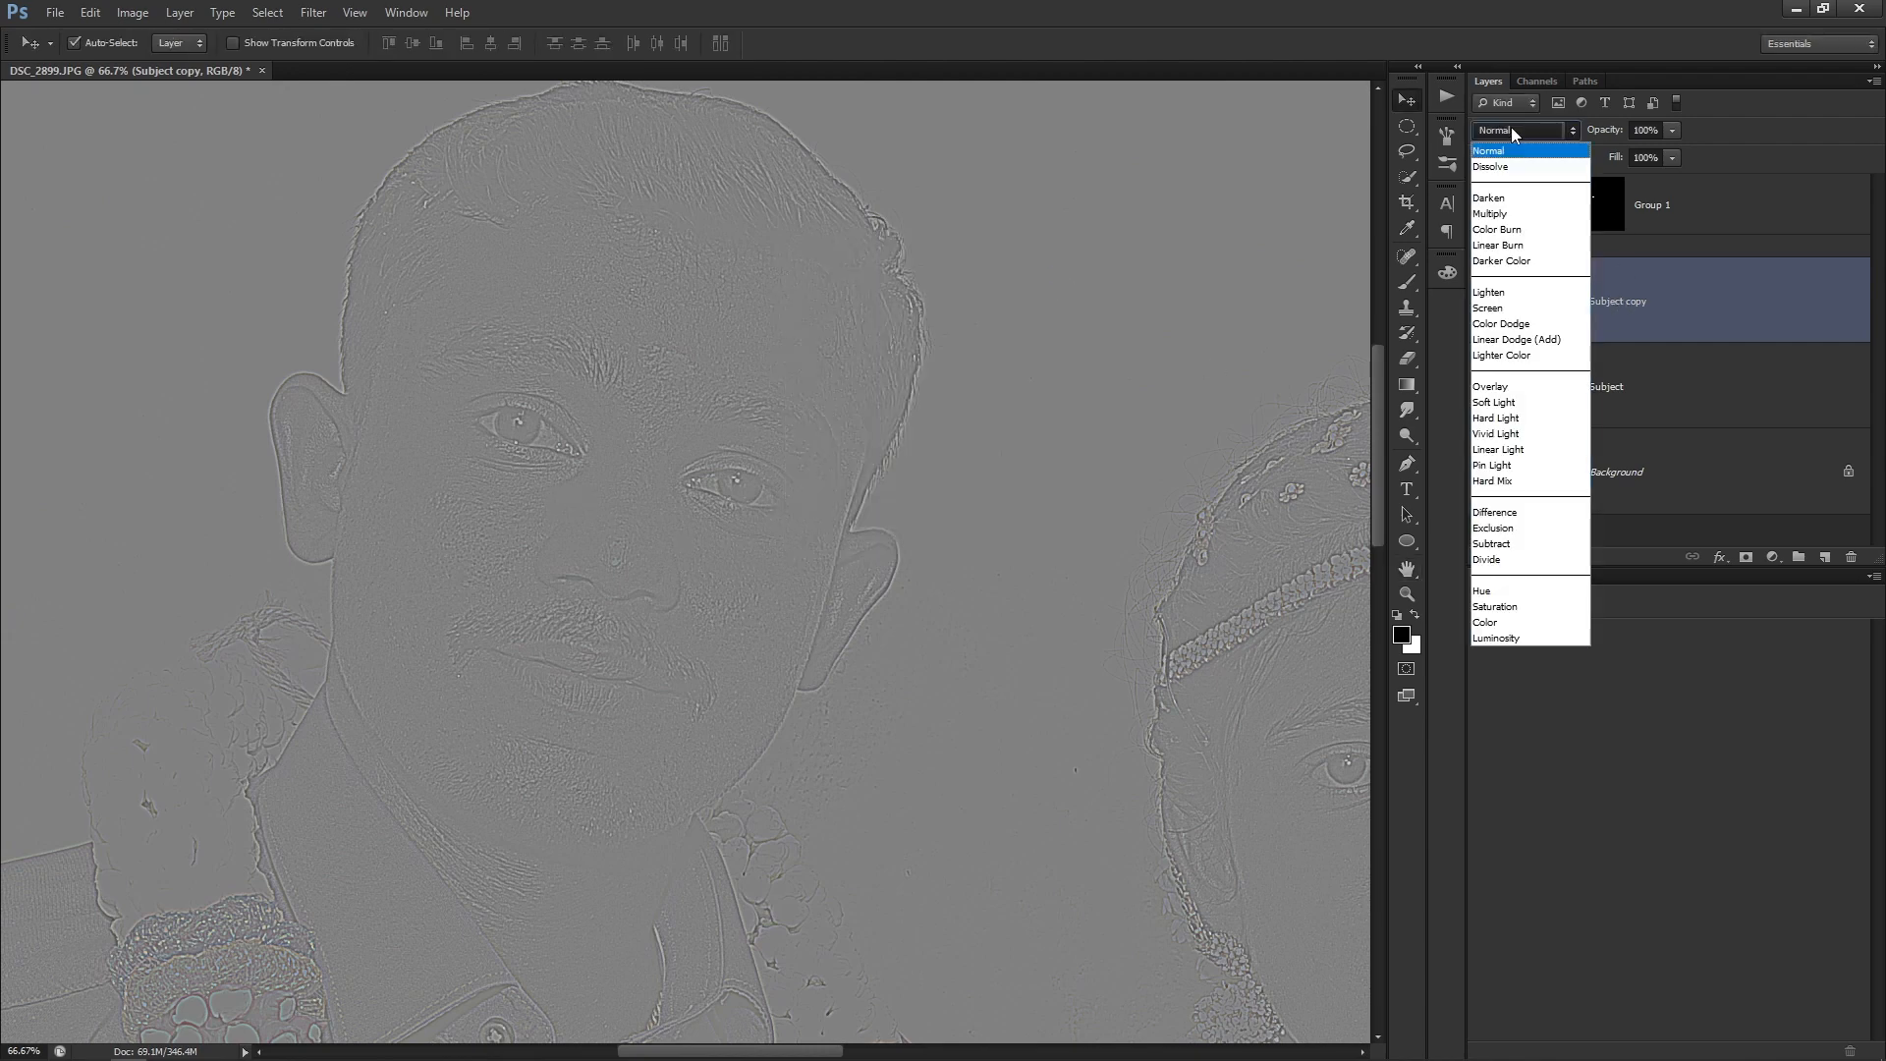
left_click(1532, 403)
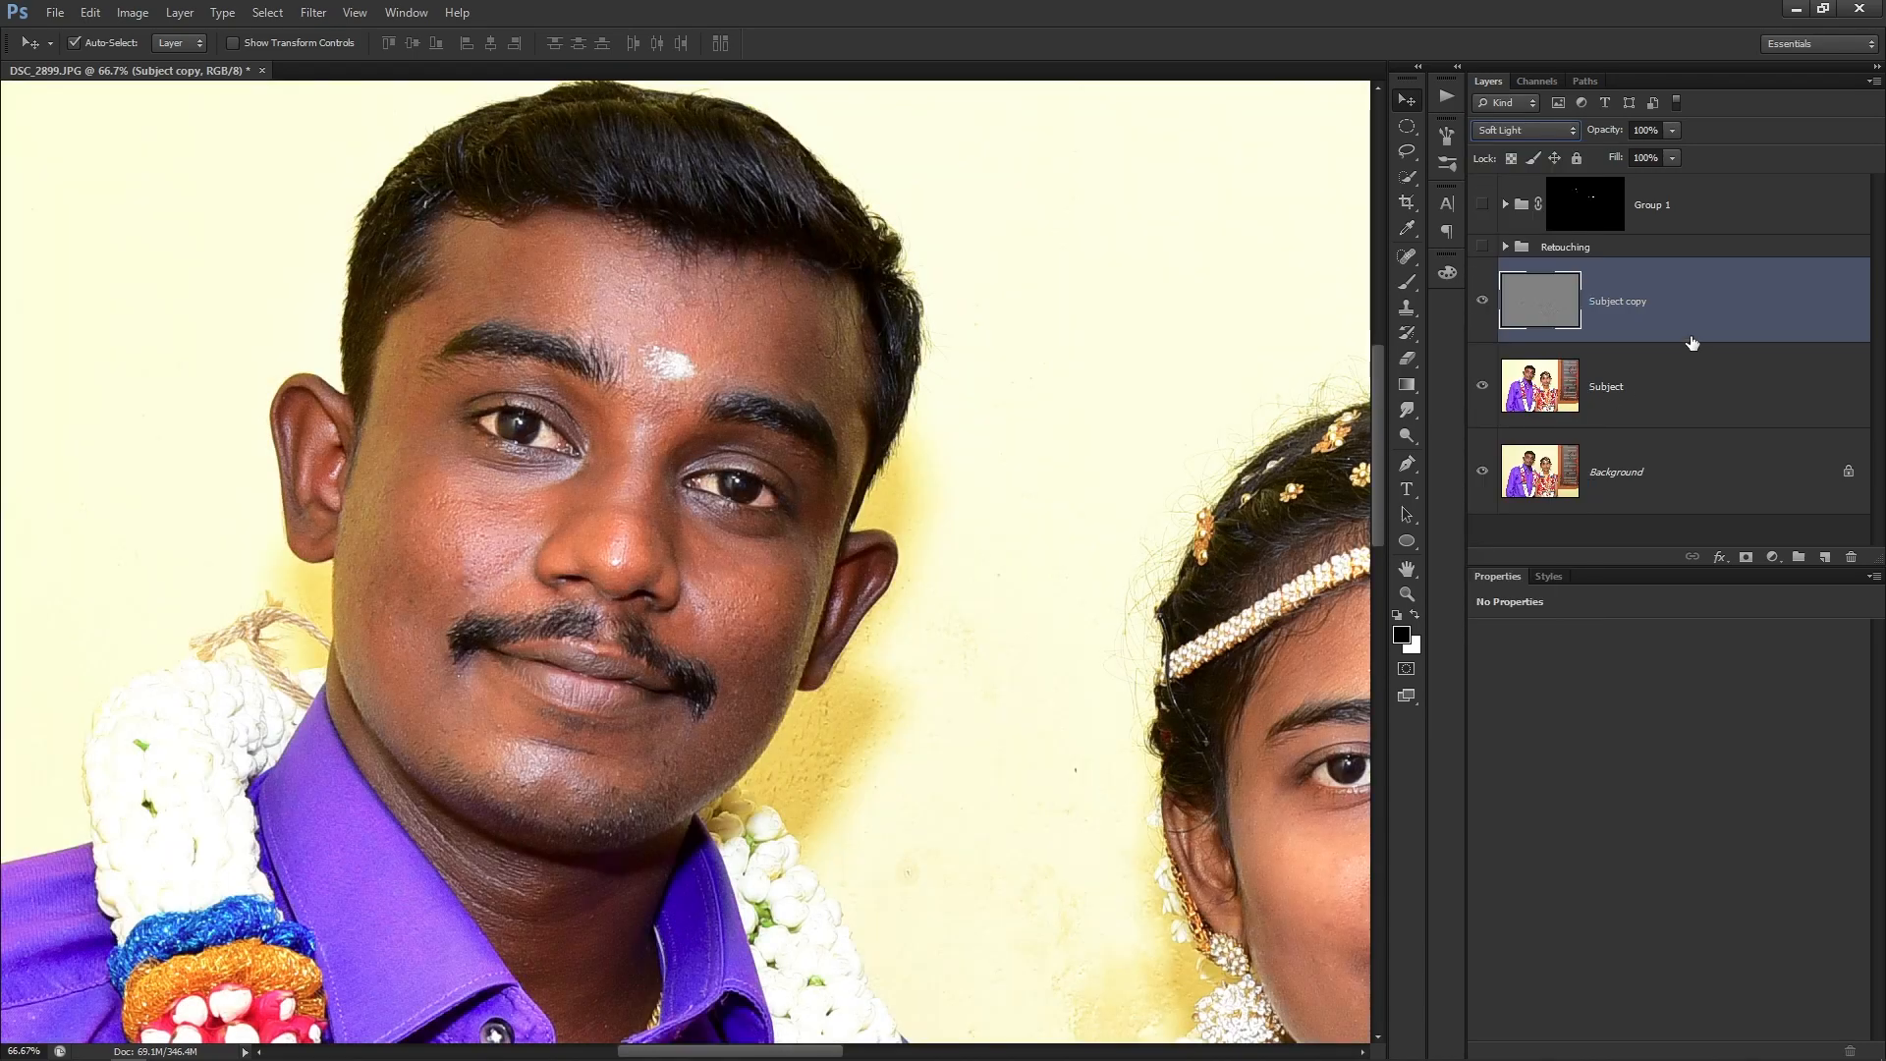
scroll(762, 440, "up", 5)
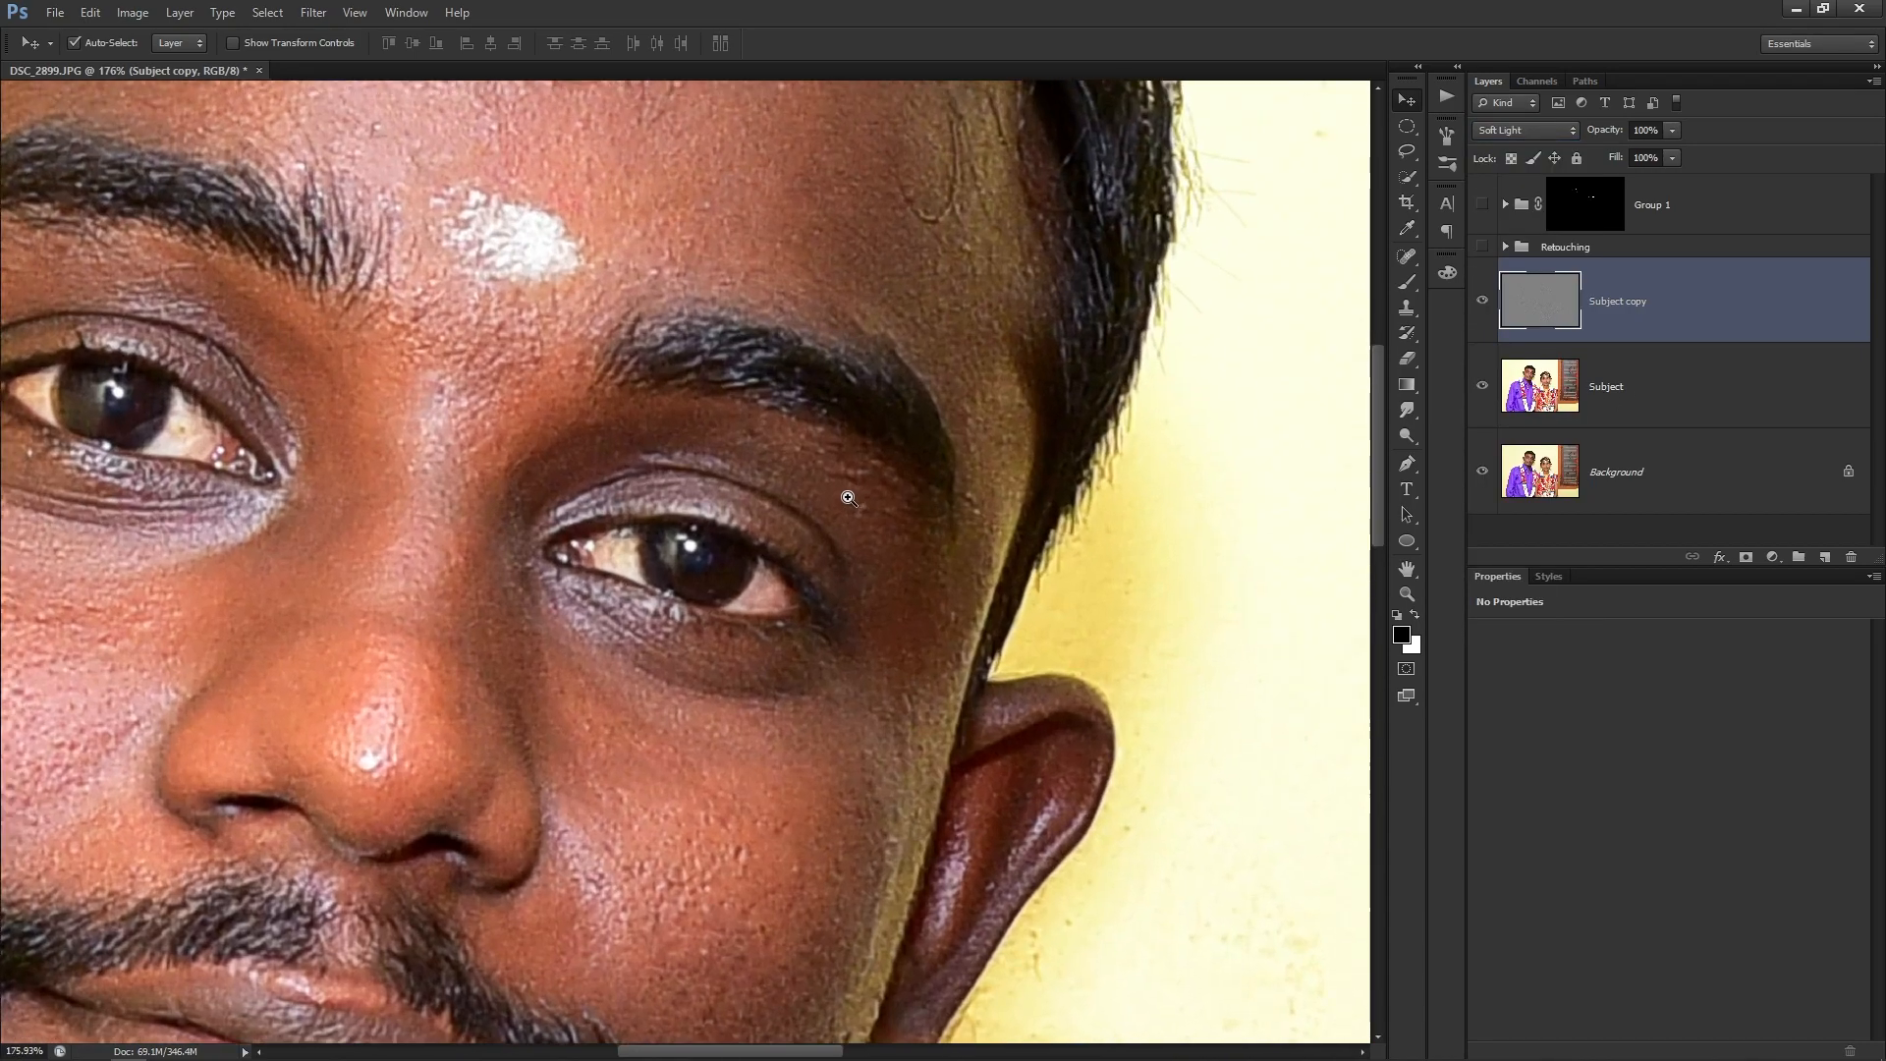
left_click(1484, 300)
left_click(1484, 299)
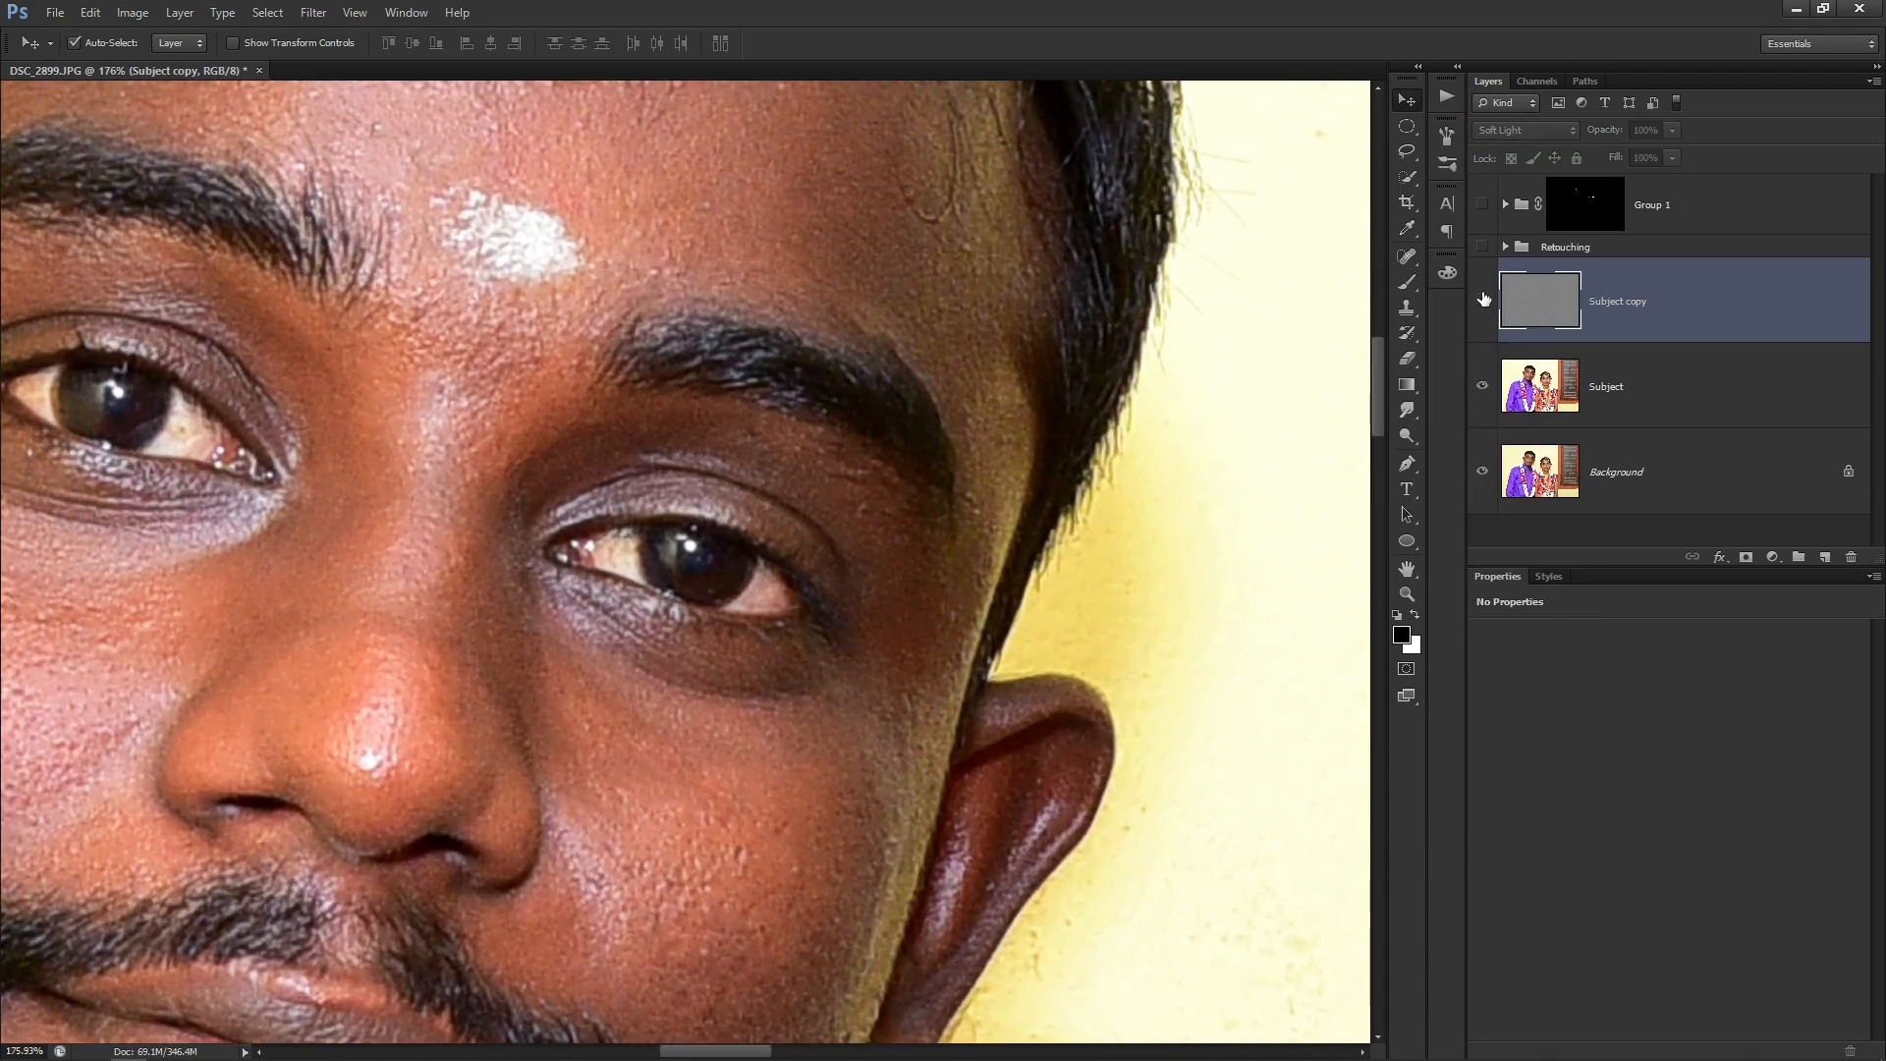
left_click(1483, 300)
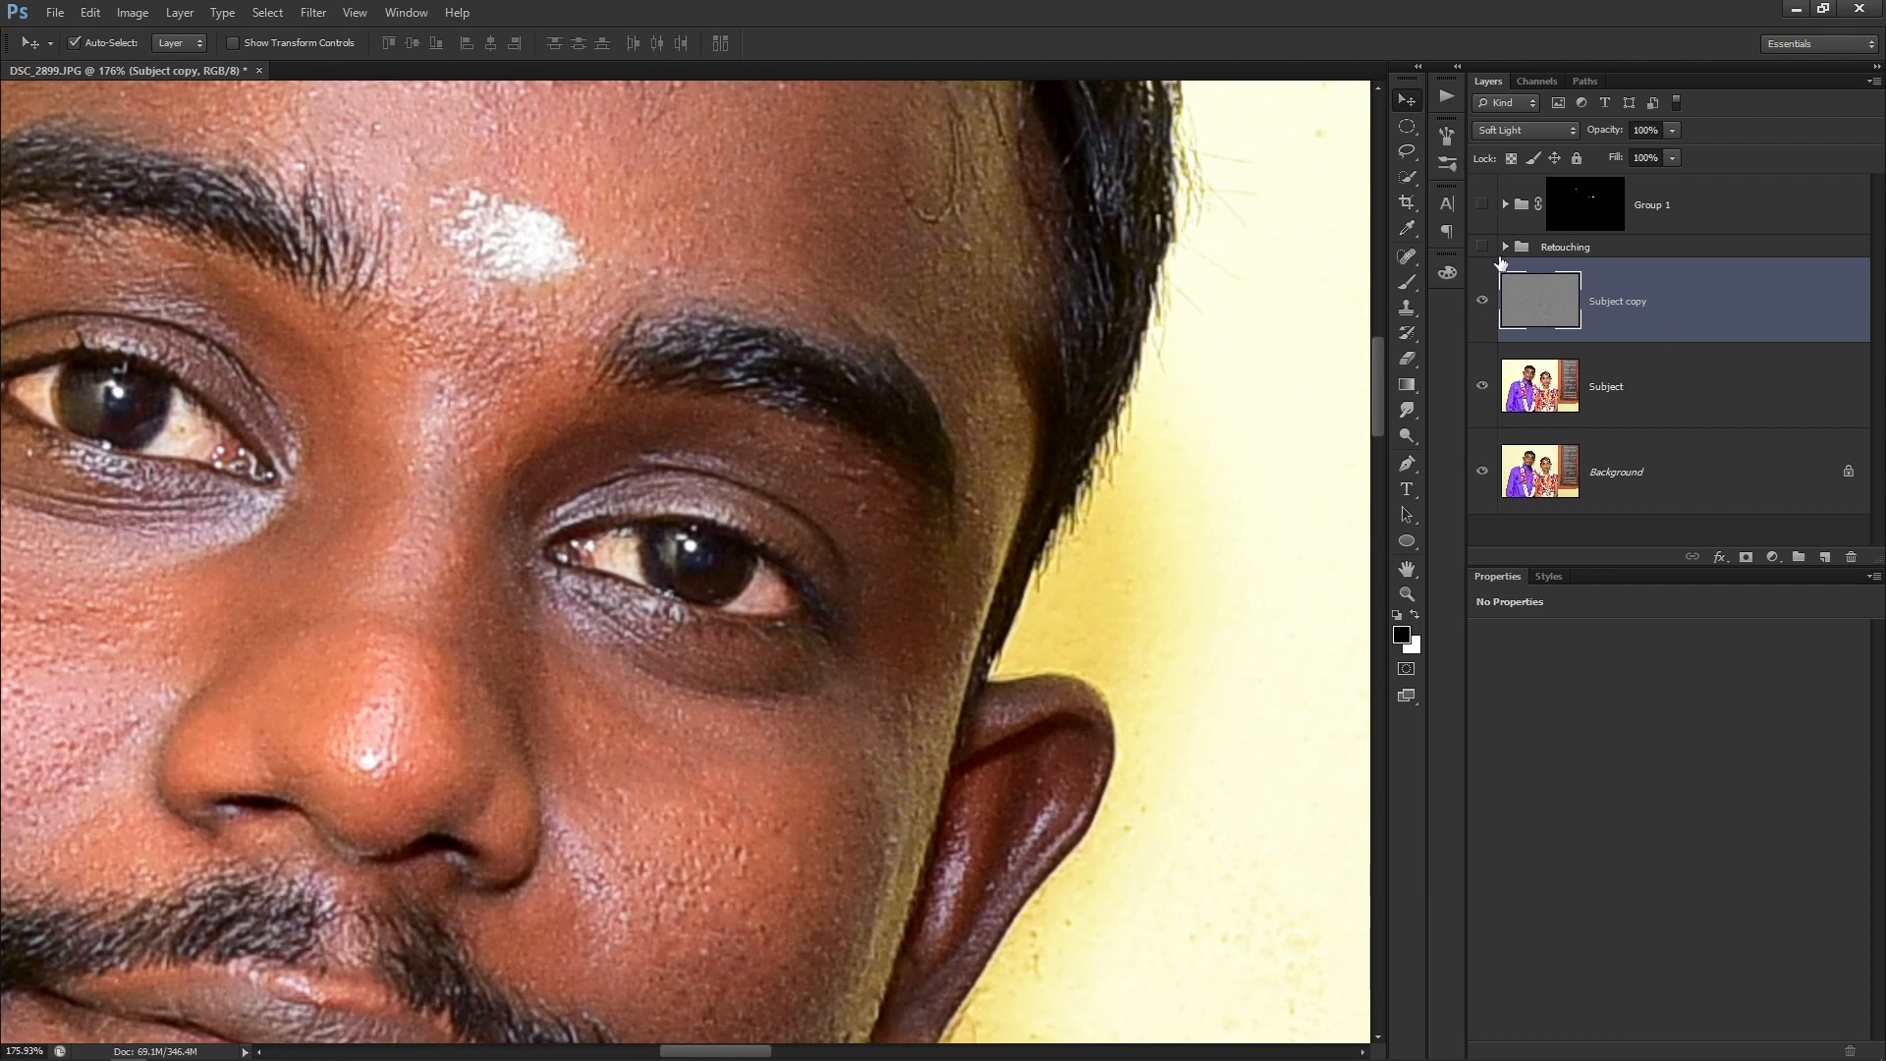
Bring the Subject copy layer to the top of the stack and show the Group 1 and Retouching groups.
key("ctrl+shift+bracketright")
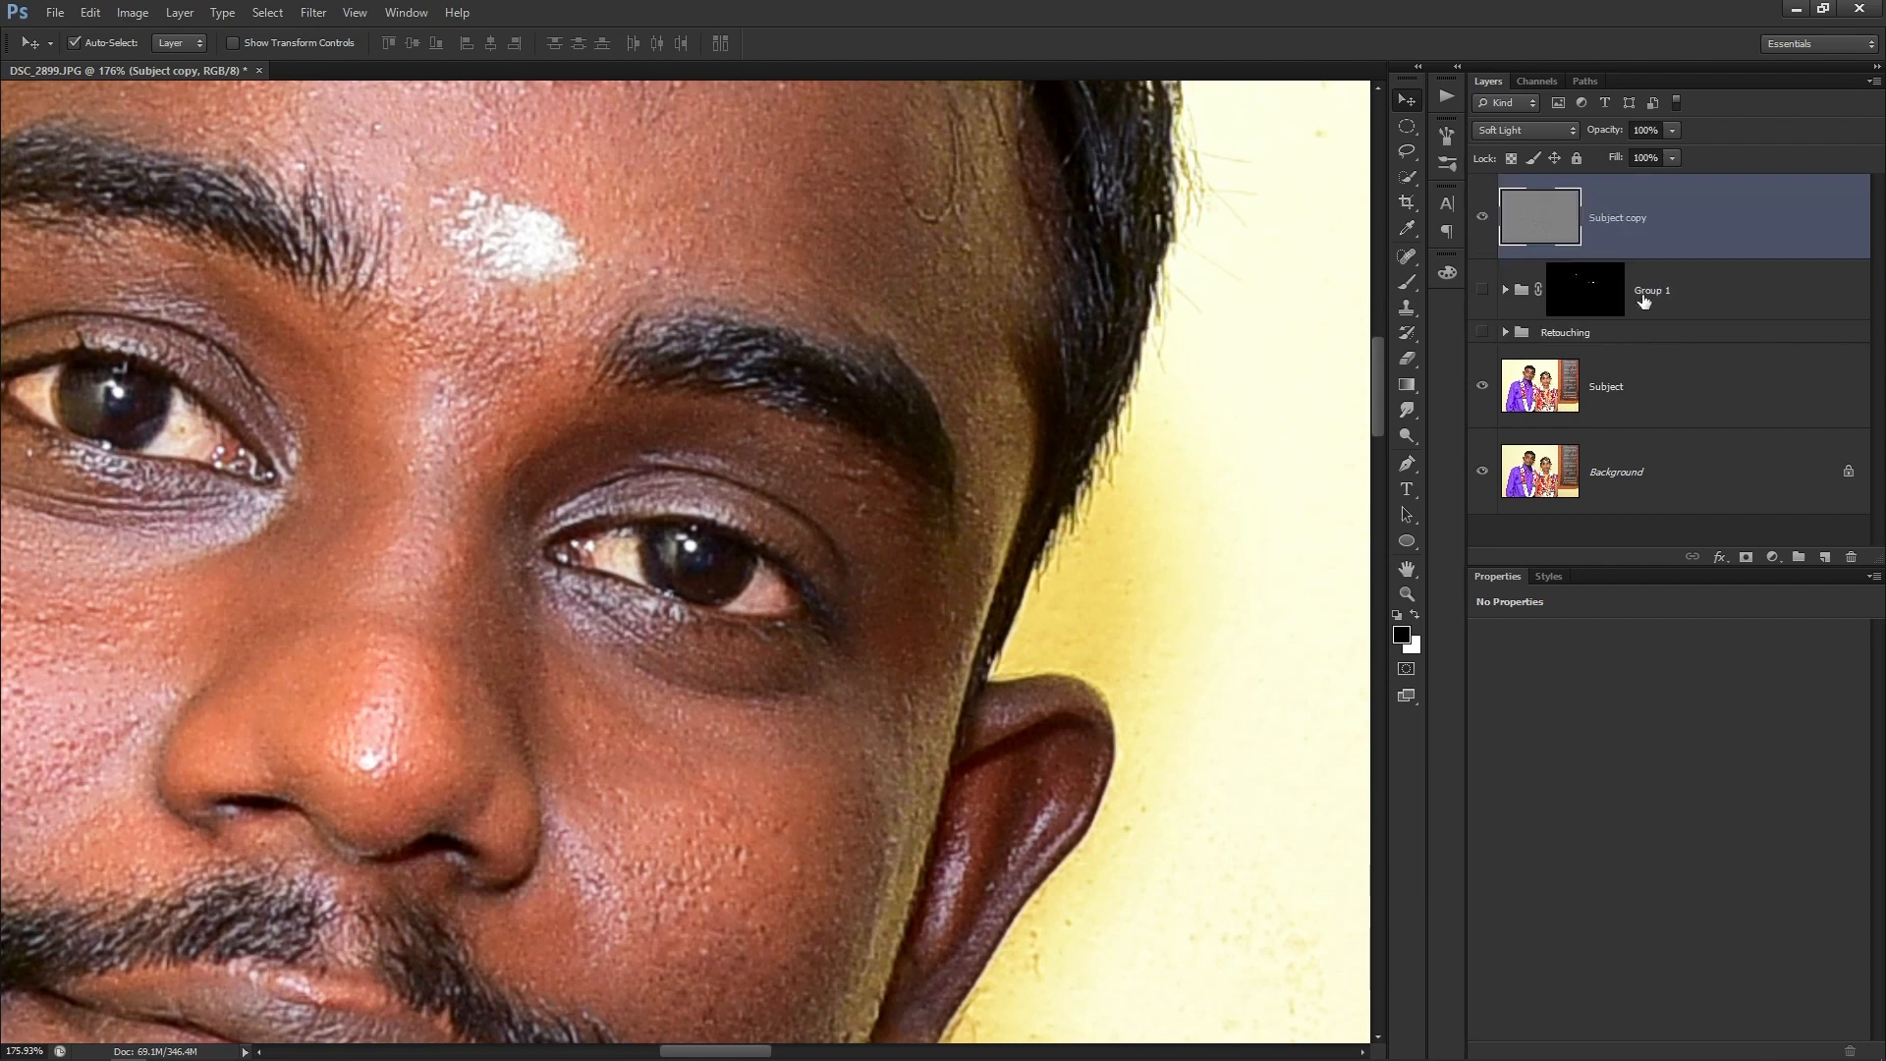
left_click(1483, 290)
left_click(1483, 332)
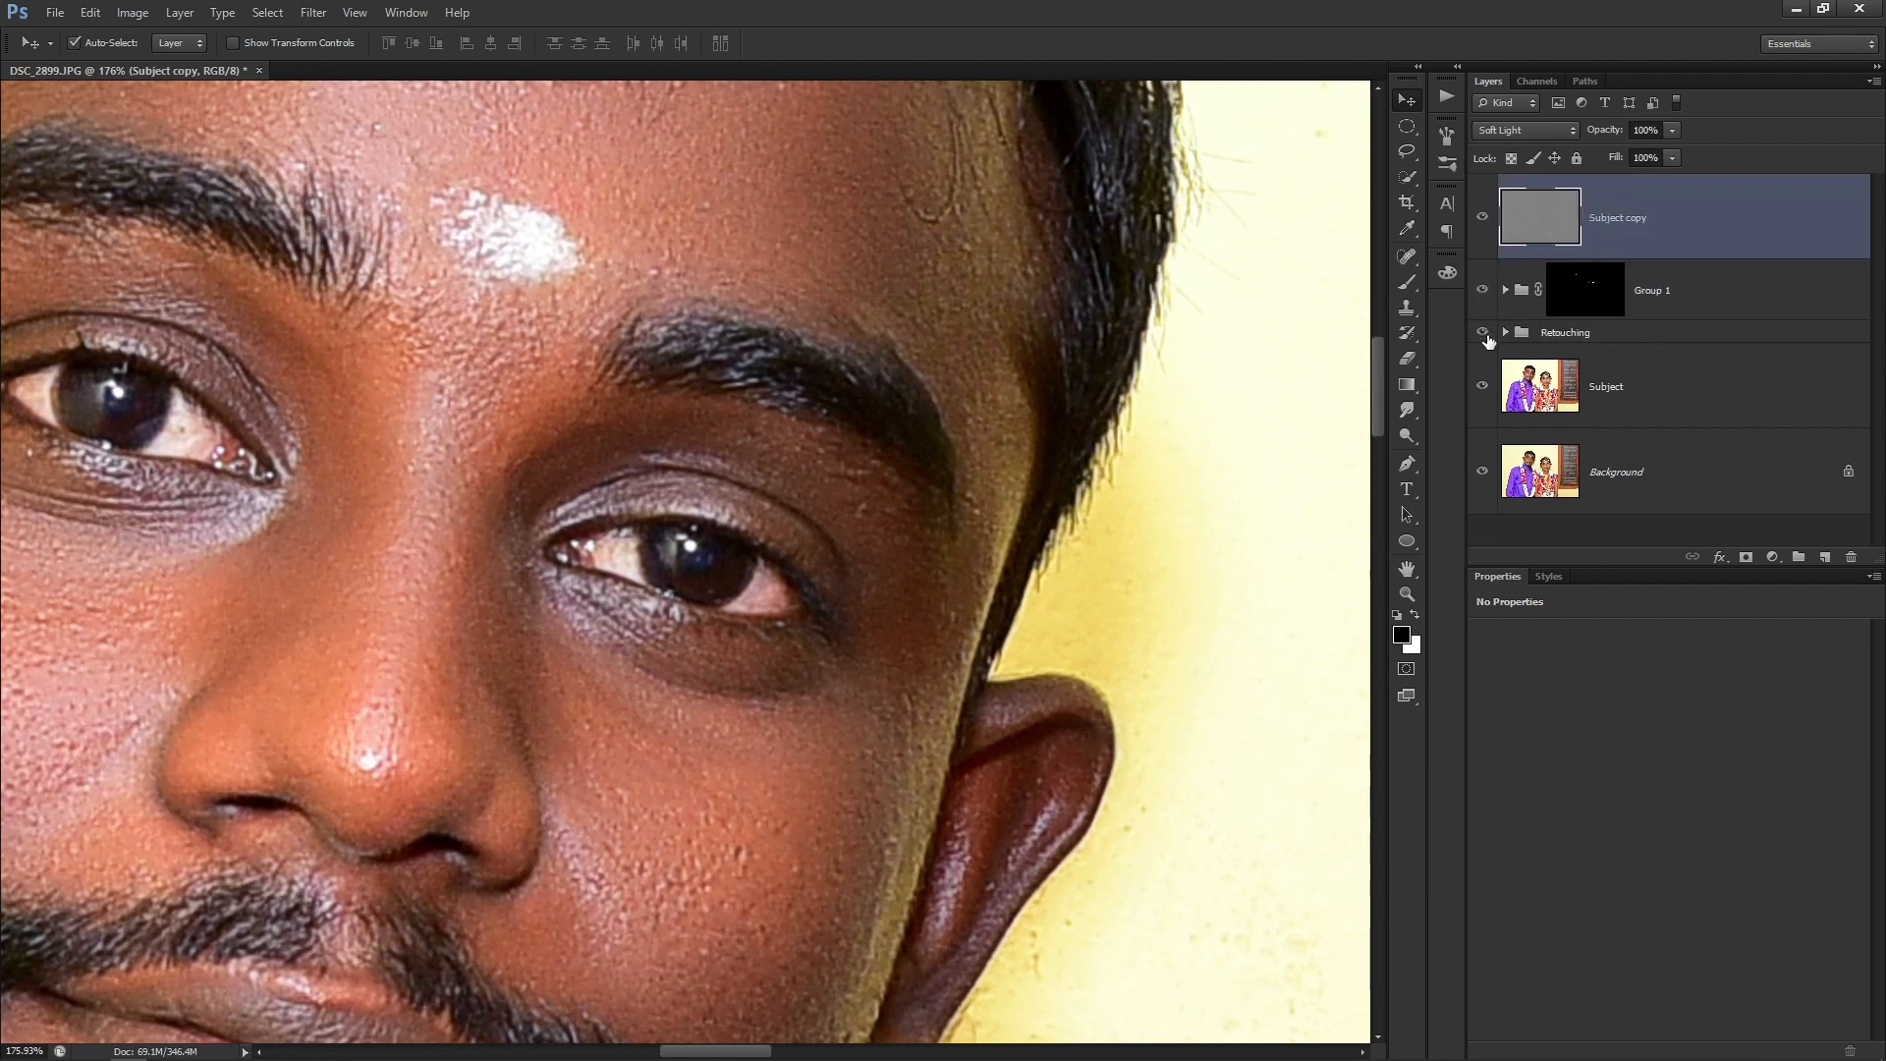
Compare the man's face, eye and eyebrow close up with and without the Subject copy sharpening layer.
scroll(948, 418, "down", 5)
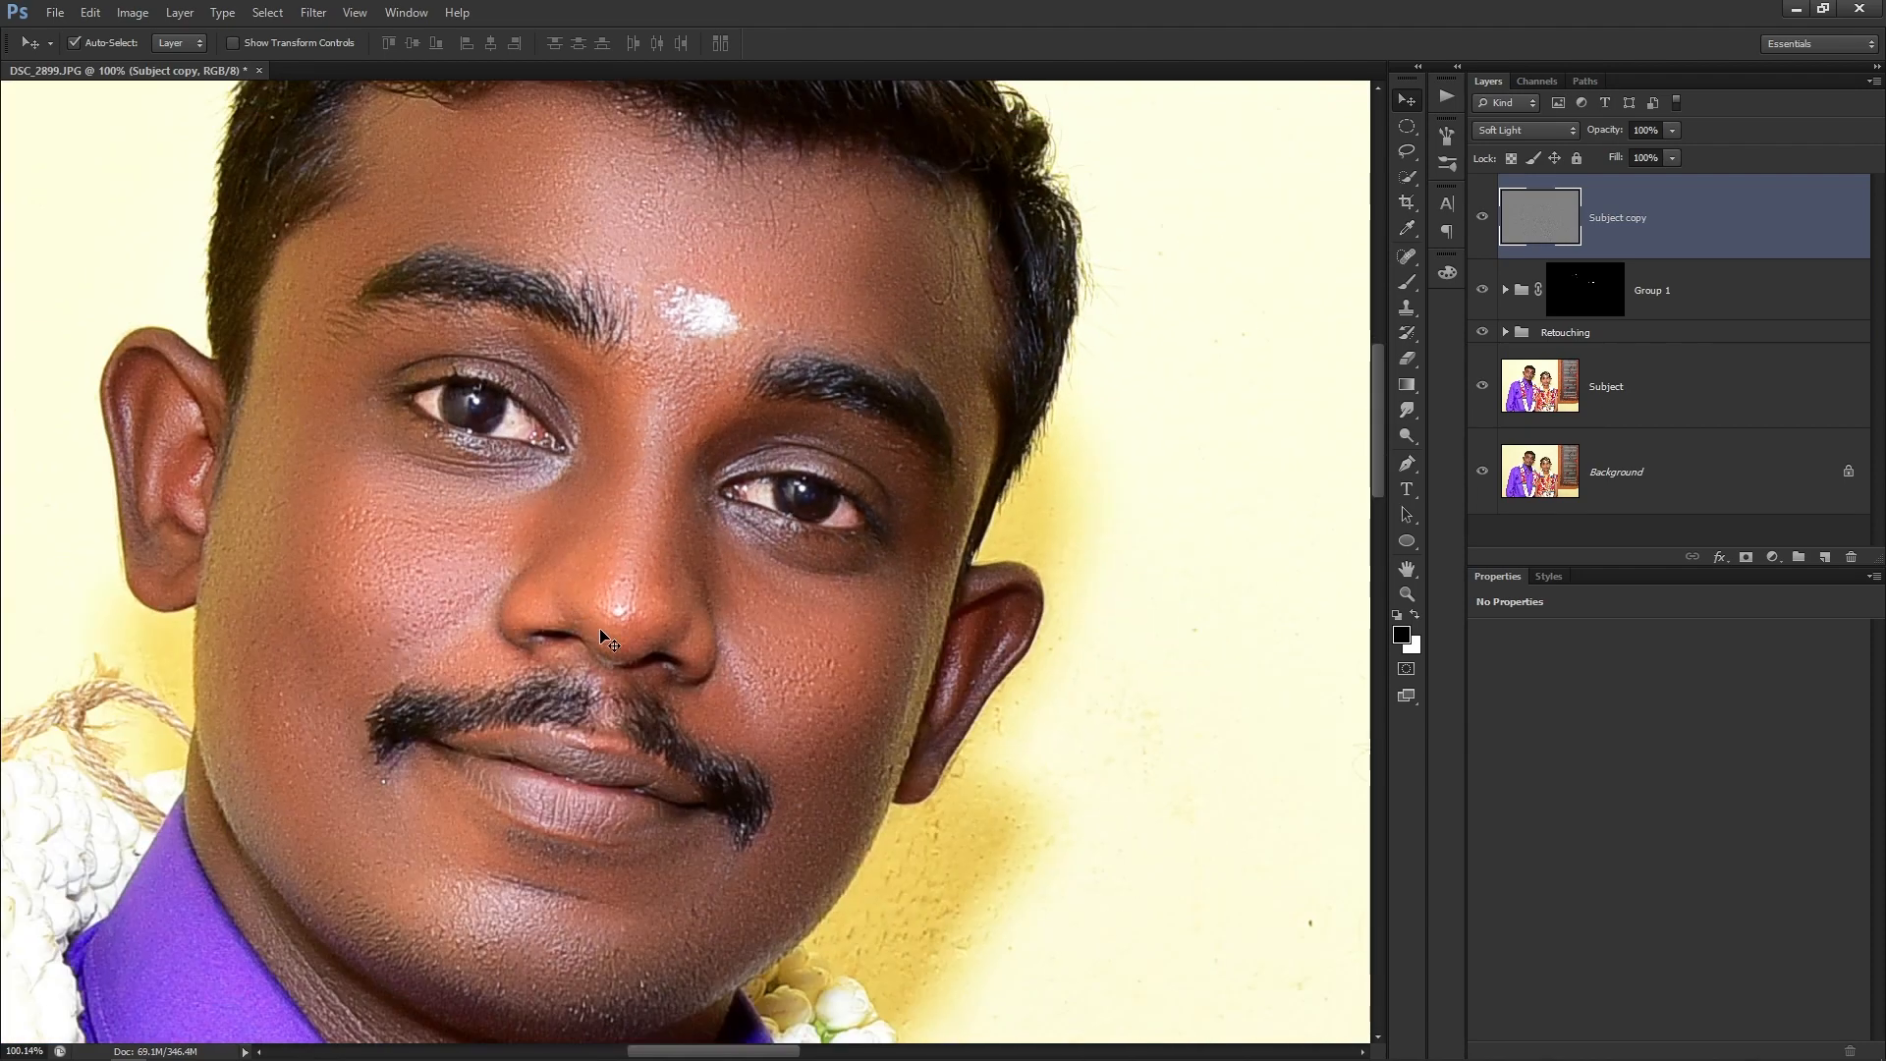
scroll(601, 637, "up", 5)
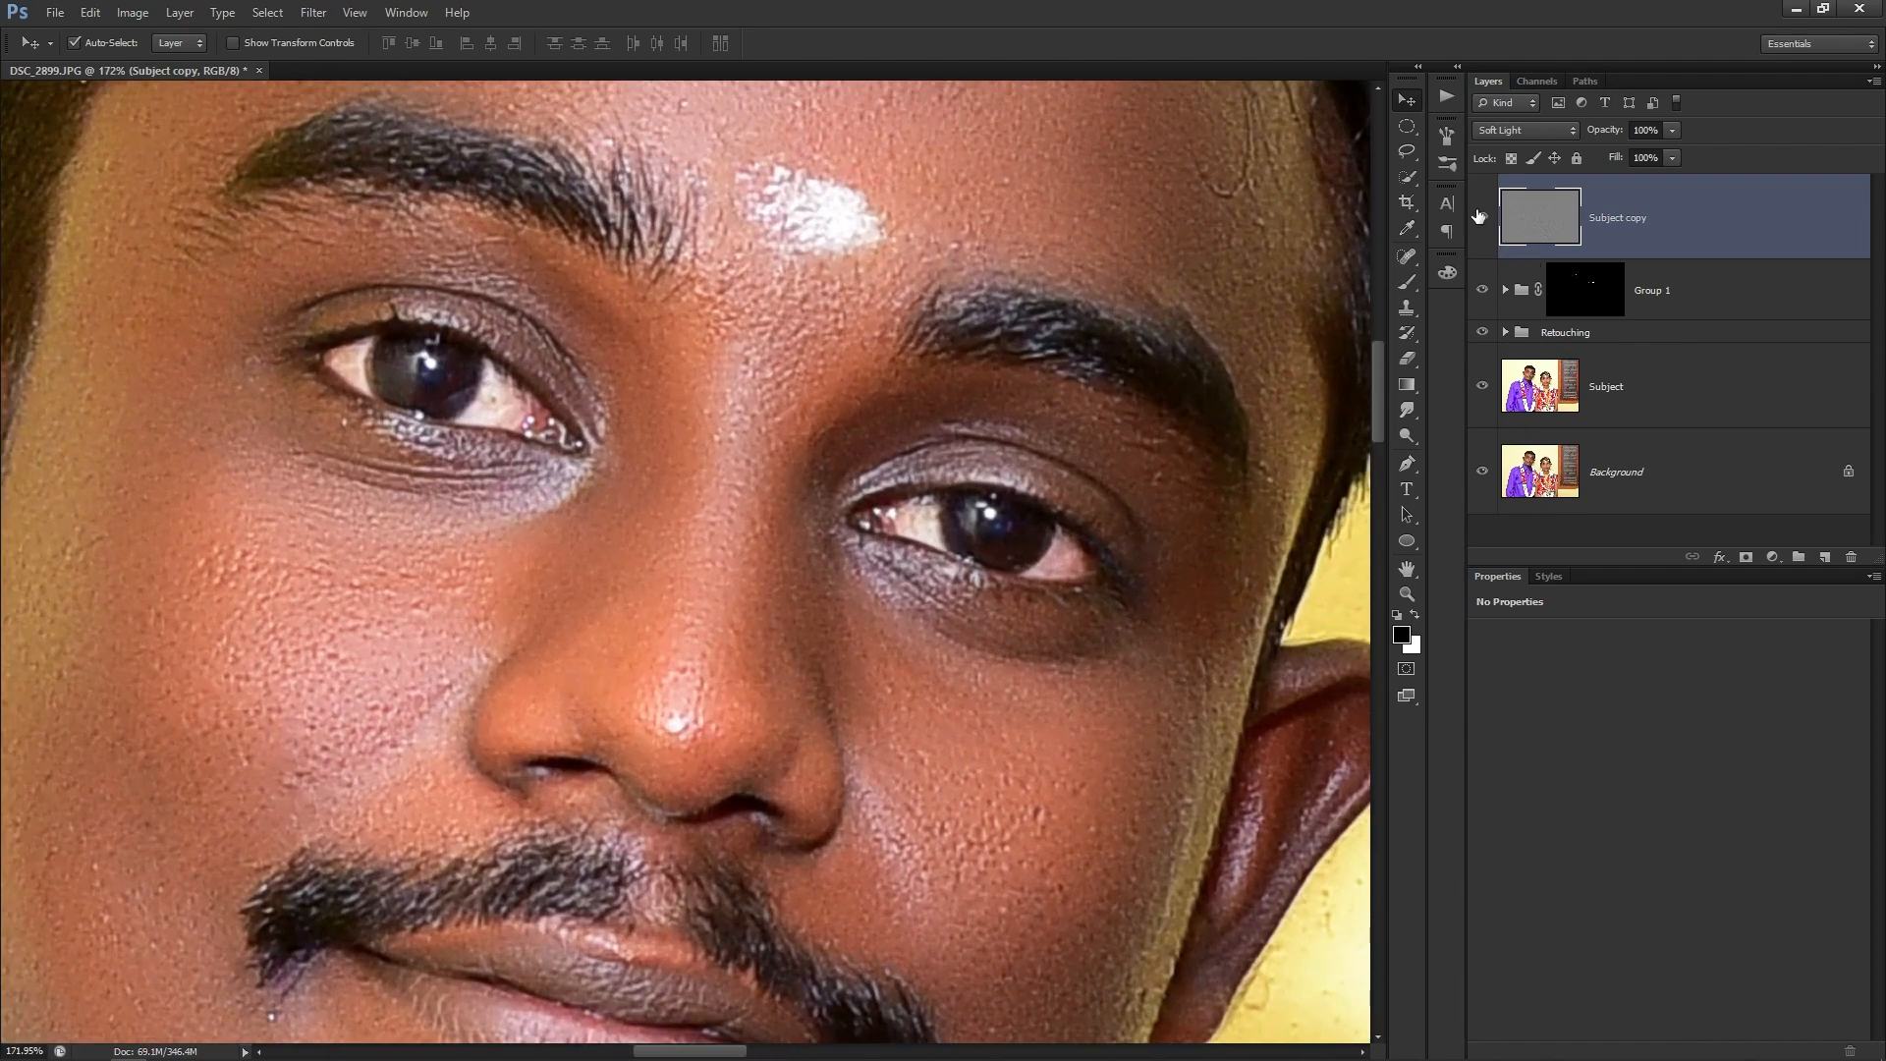
left_click(1481, 218)
left_click(1478, 216)
left_click(1478, 216)
left_click_drag(202, 337, 290, 469)
left_click(1480, 224)
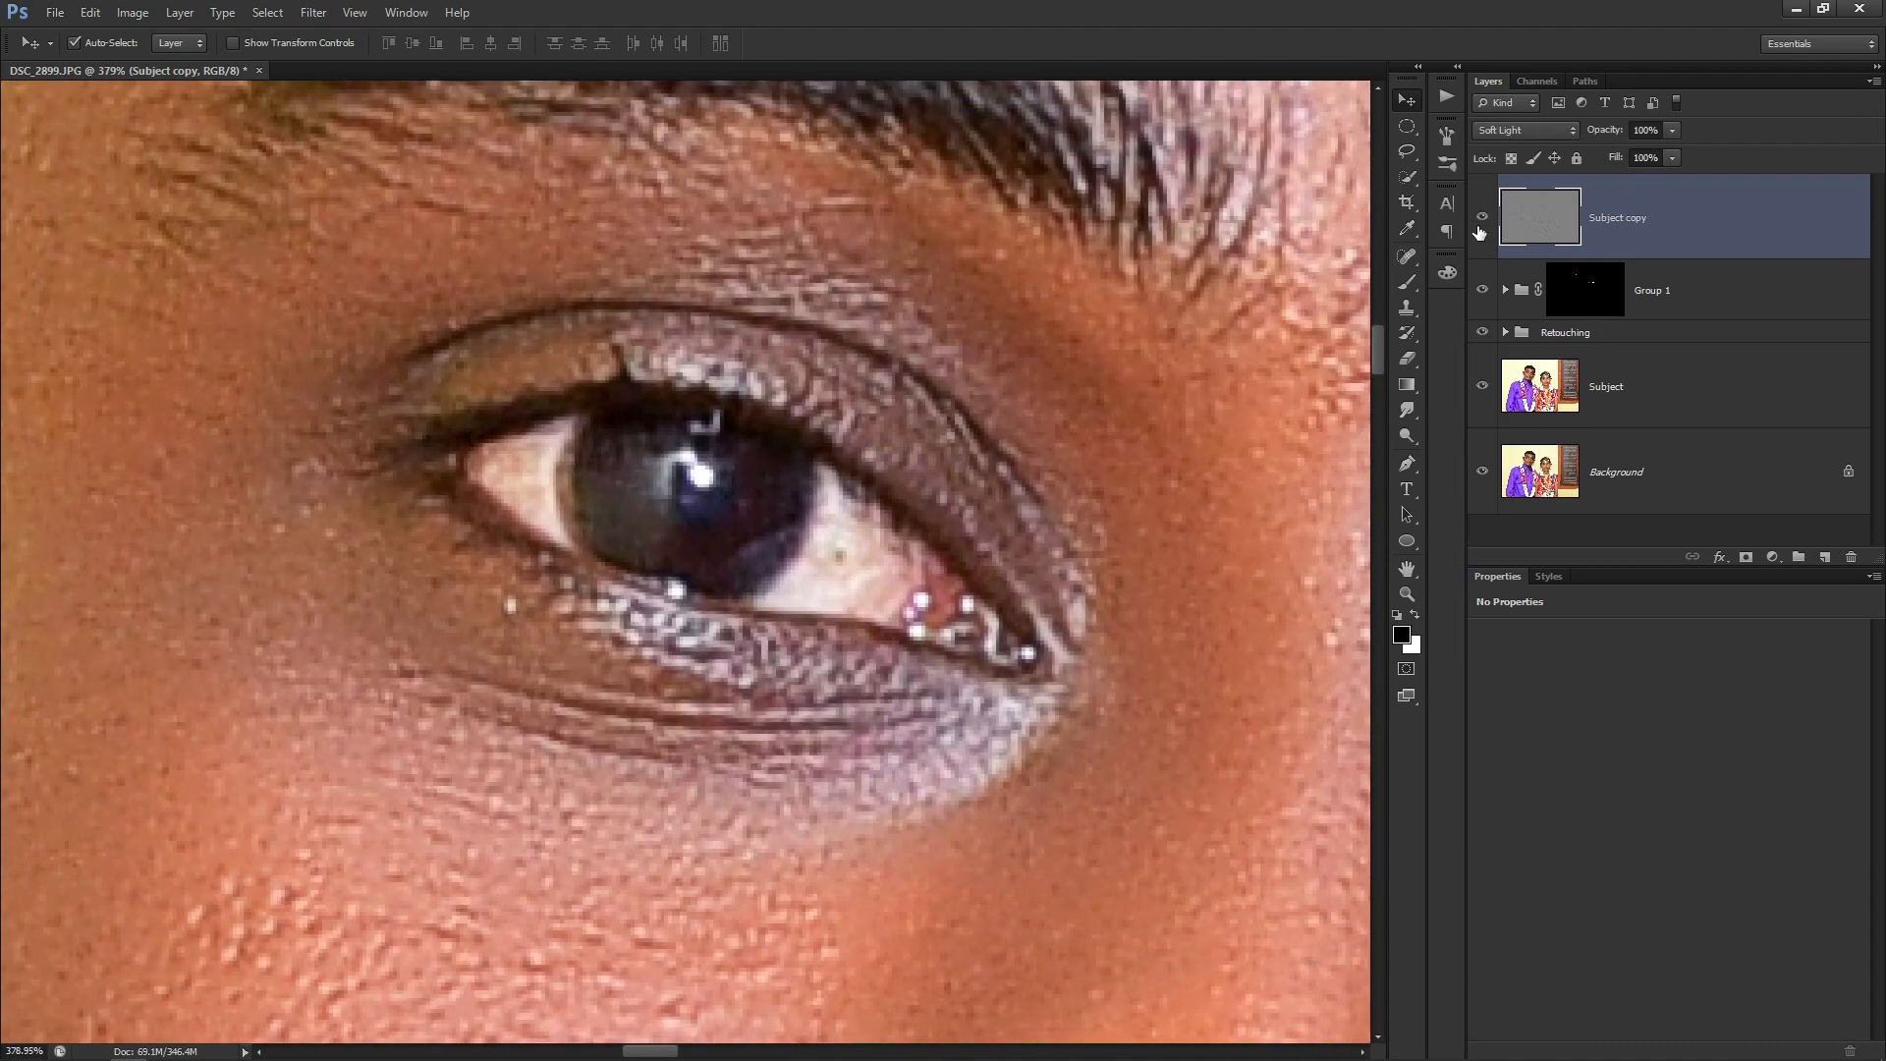
left_click(1480, 224)
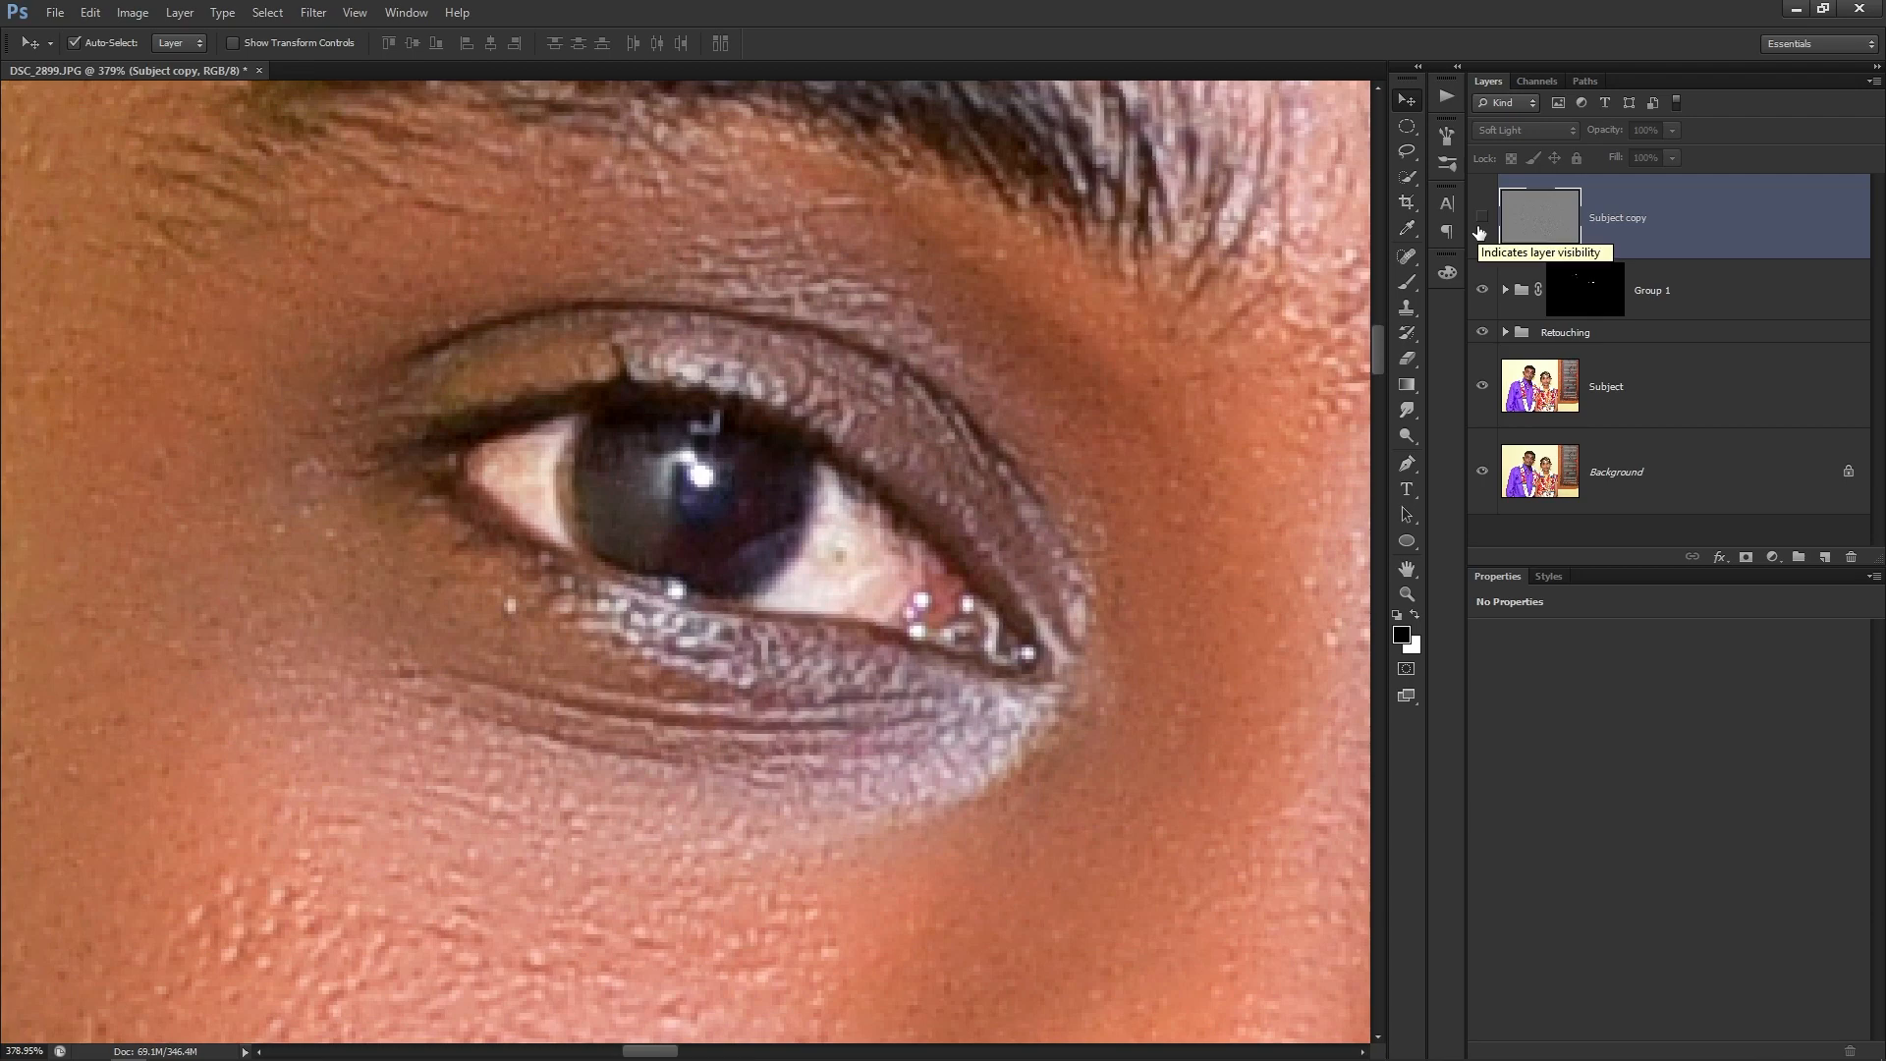
left_click(1480, 228)
left_click(1480, 232)
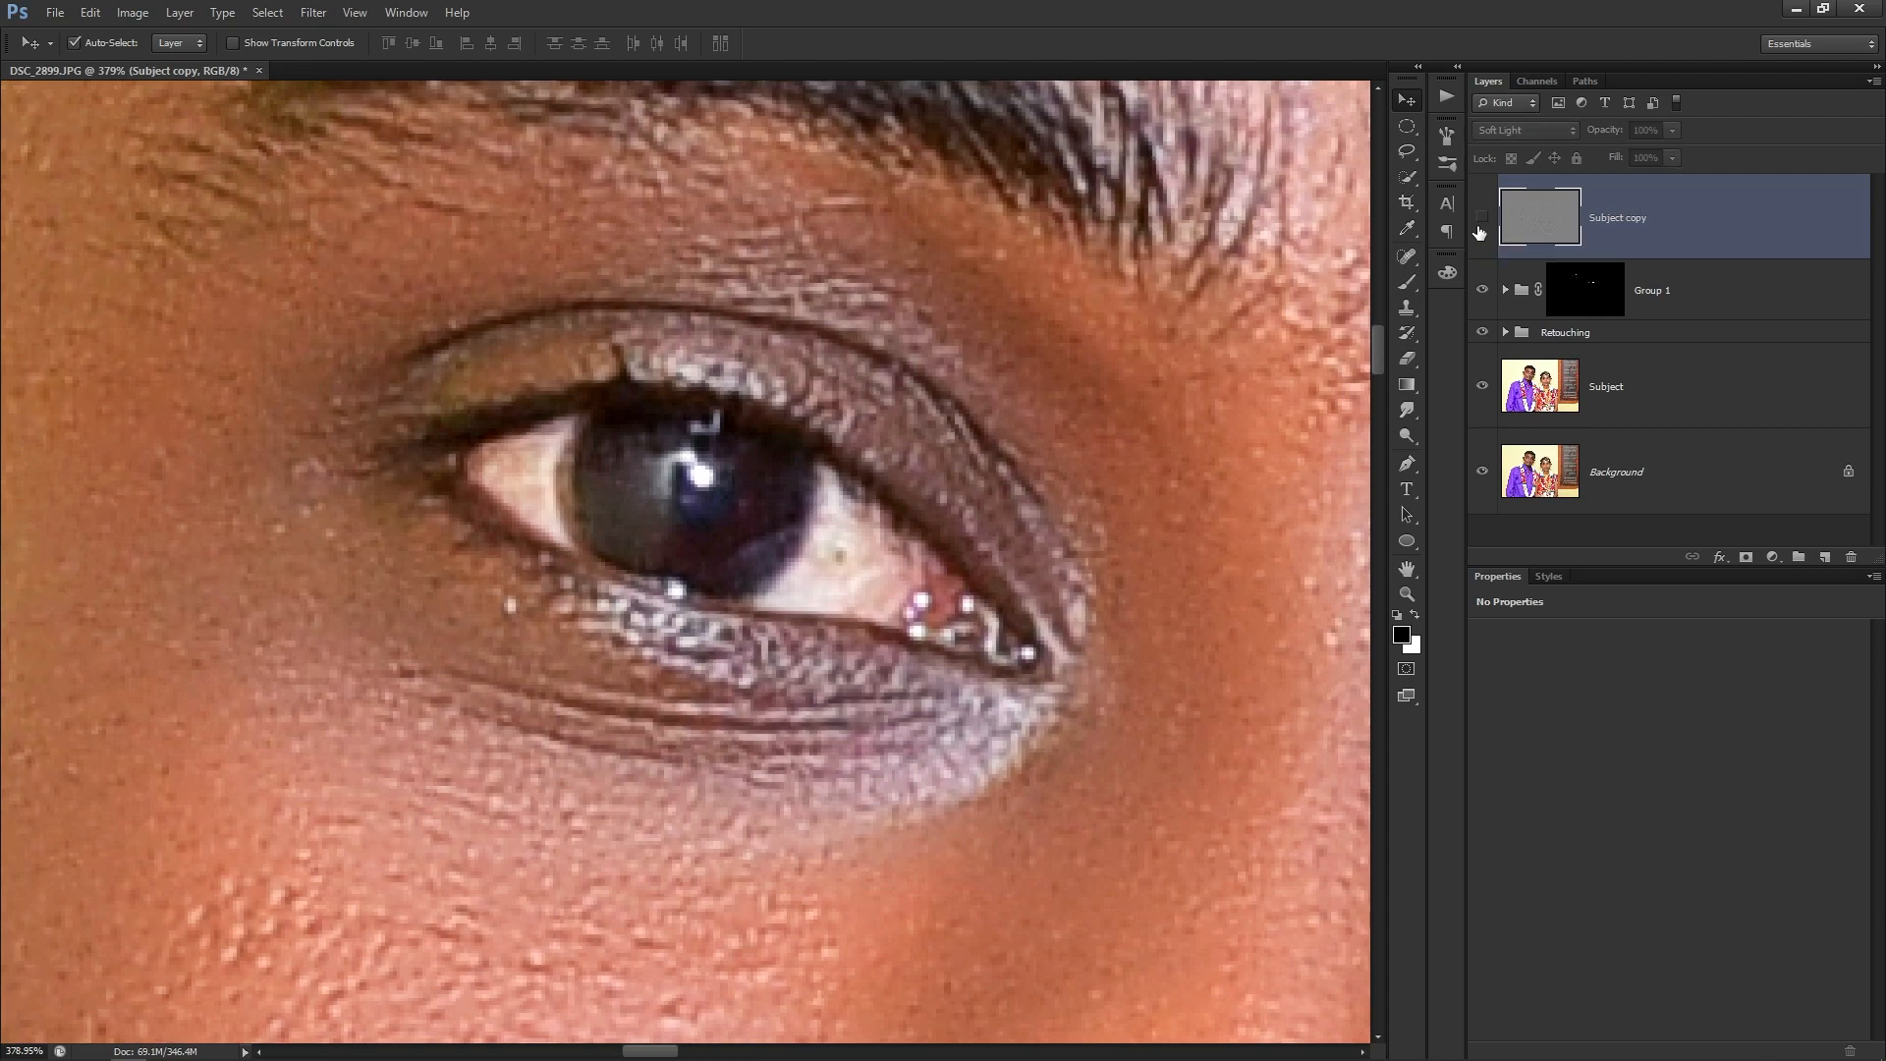
left_click(1479, 231)
left_click_drag(905, 296, 954, 651)
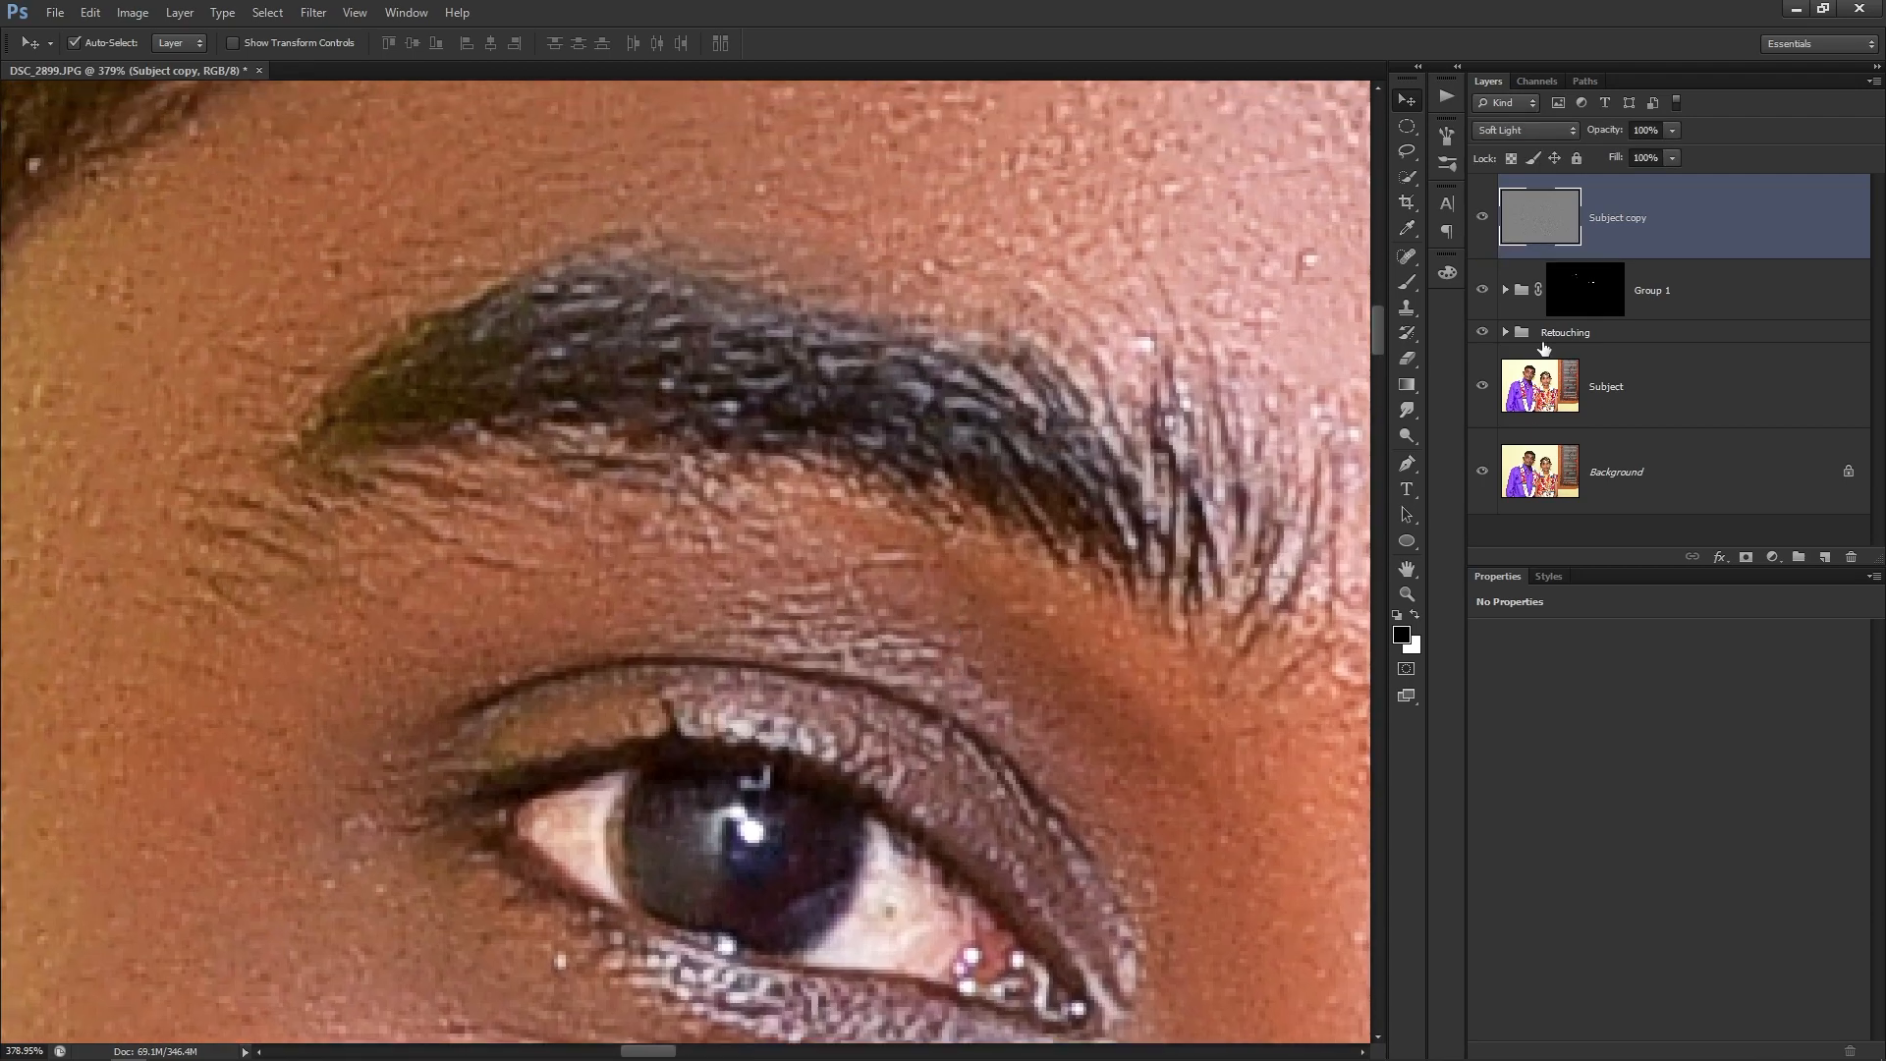
left_click(1483, 221)
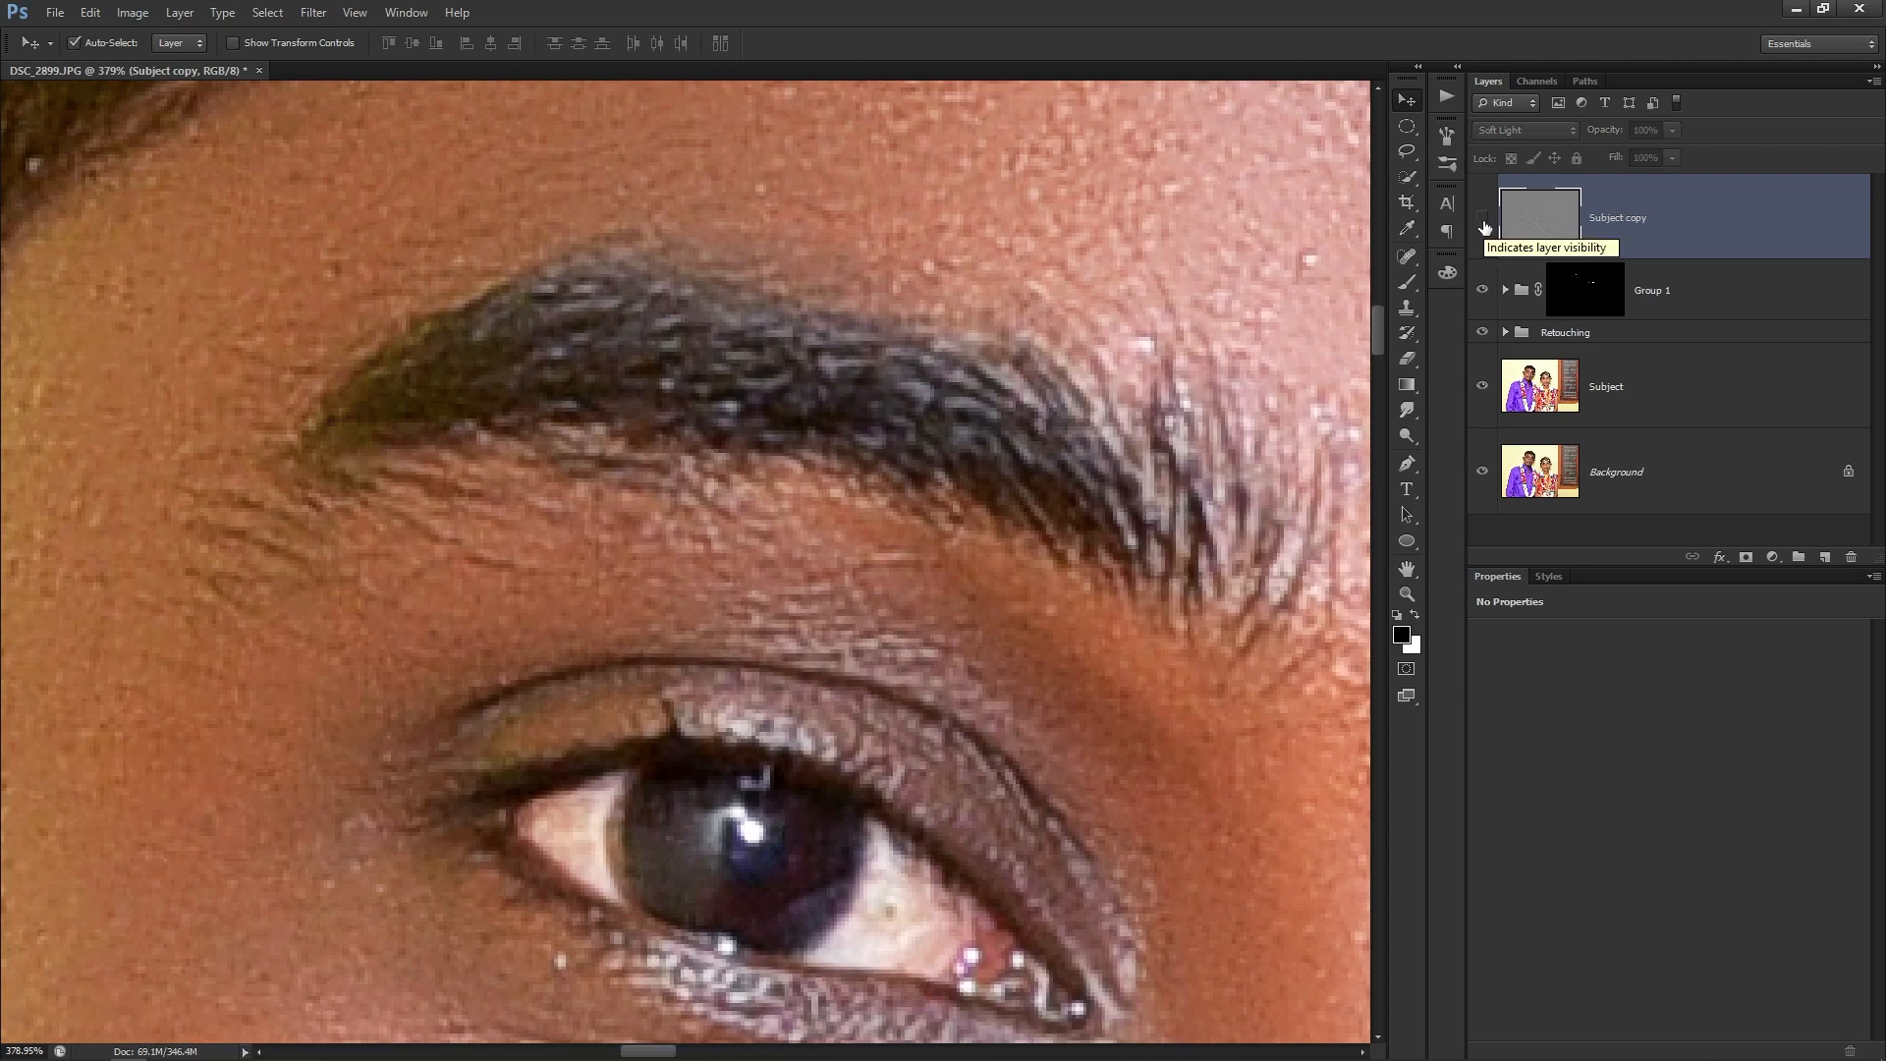
left_click(1483, 222)
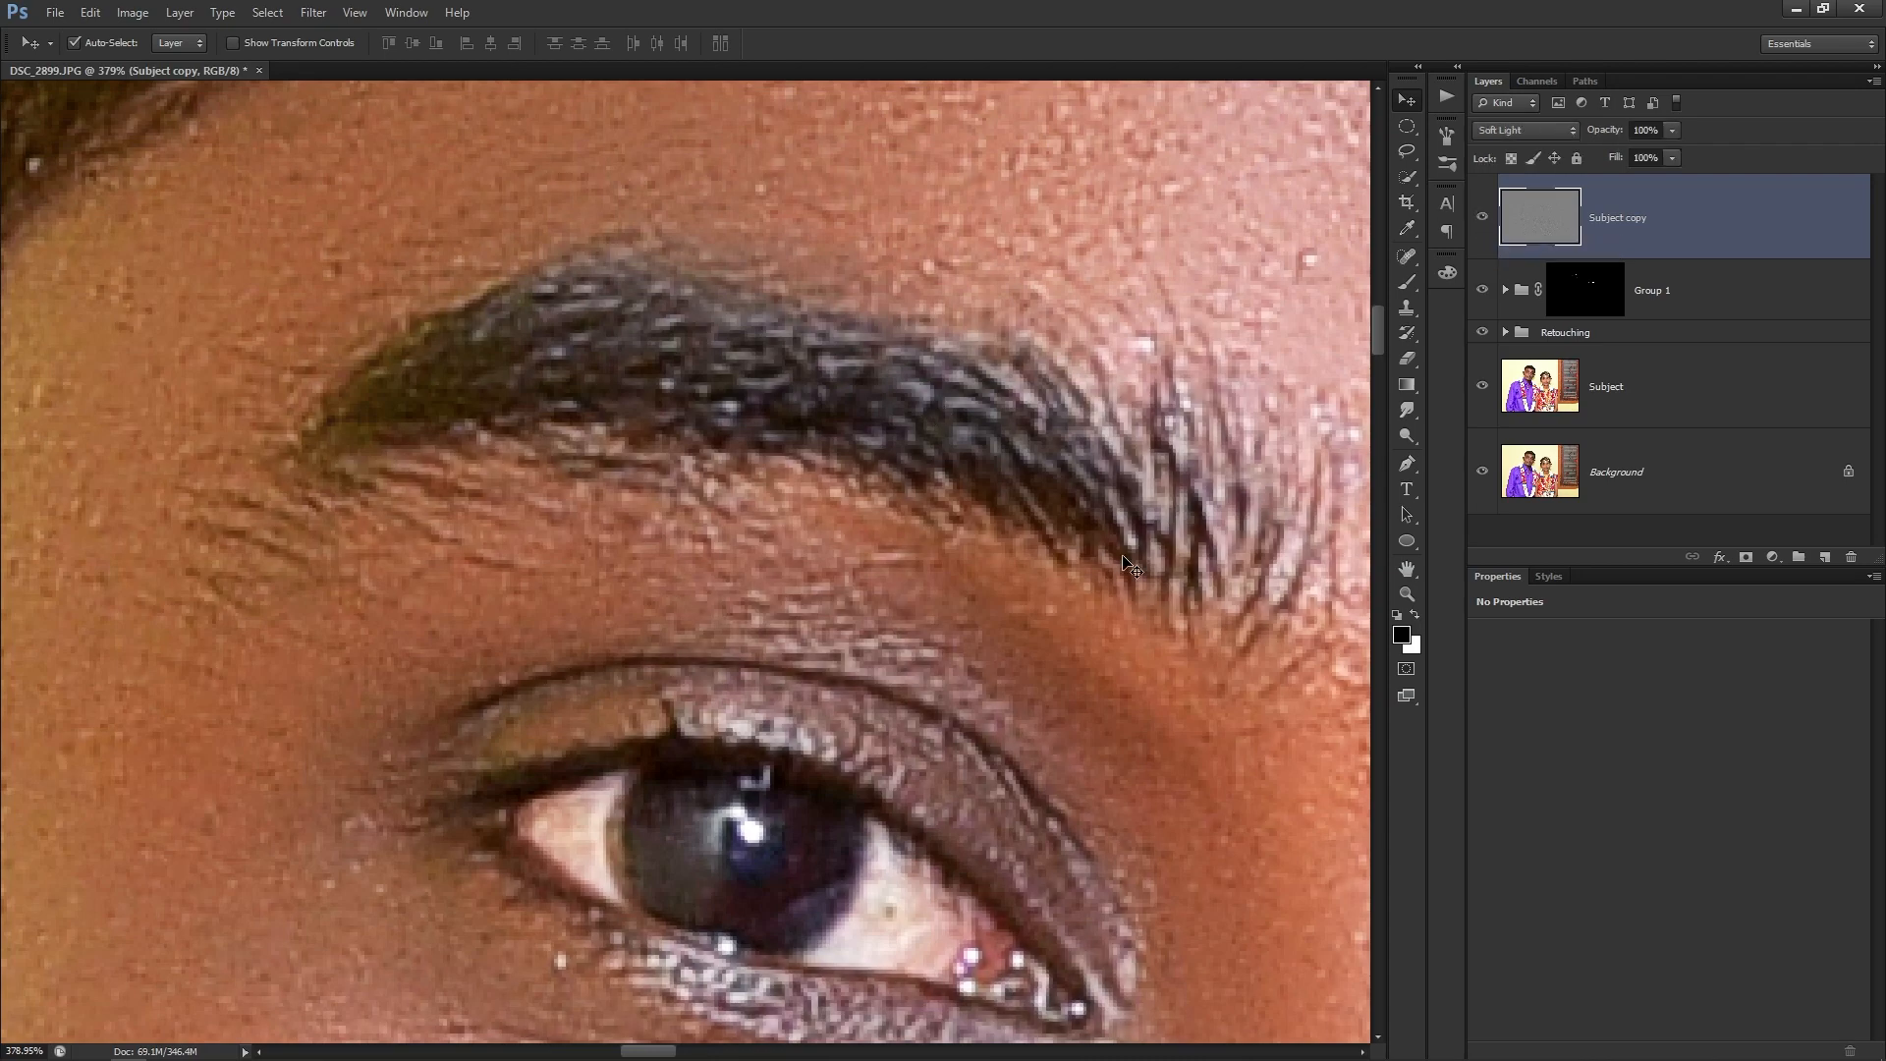
Compare the woman's face with only the Subject layer shown and with all layers, ending on the whole photo.
key("ctrl+0")
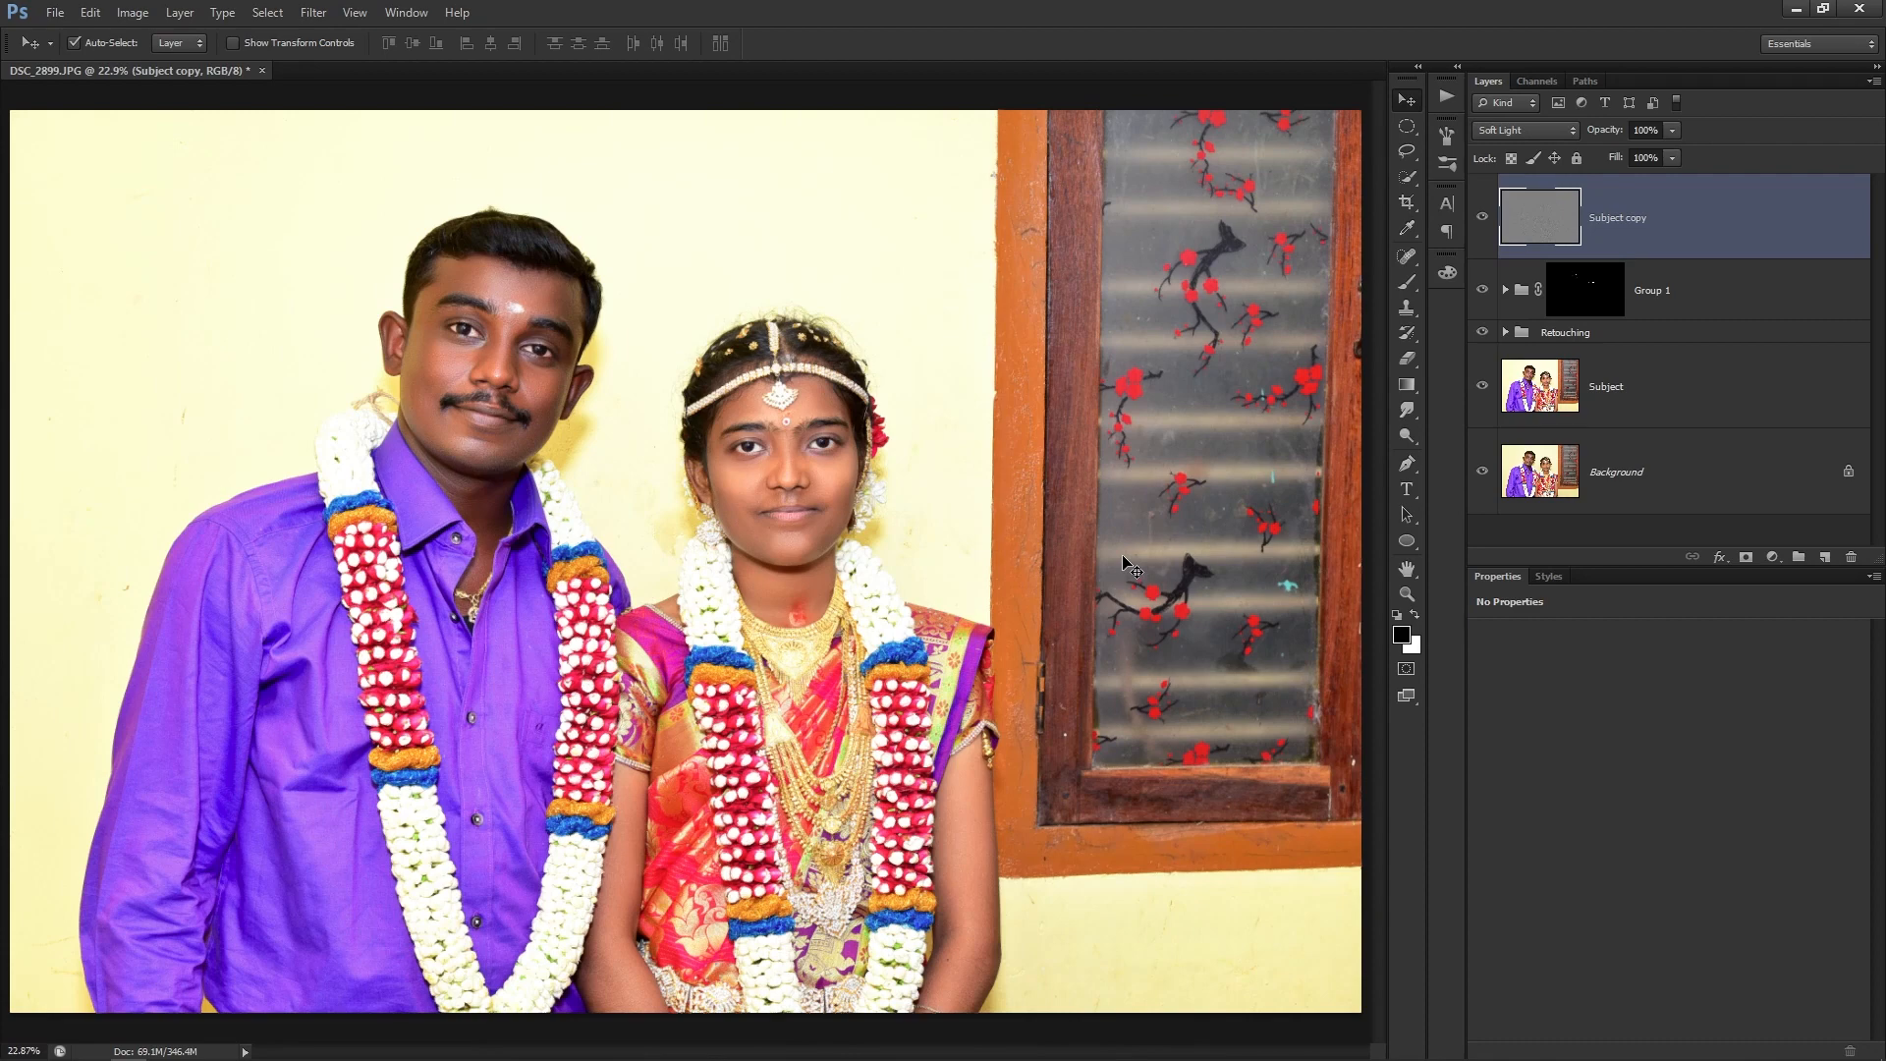
scroll(973, 558, "up", 2)
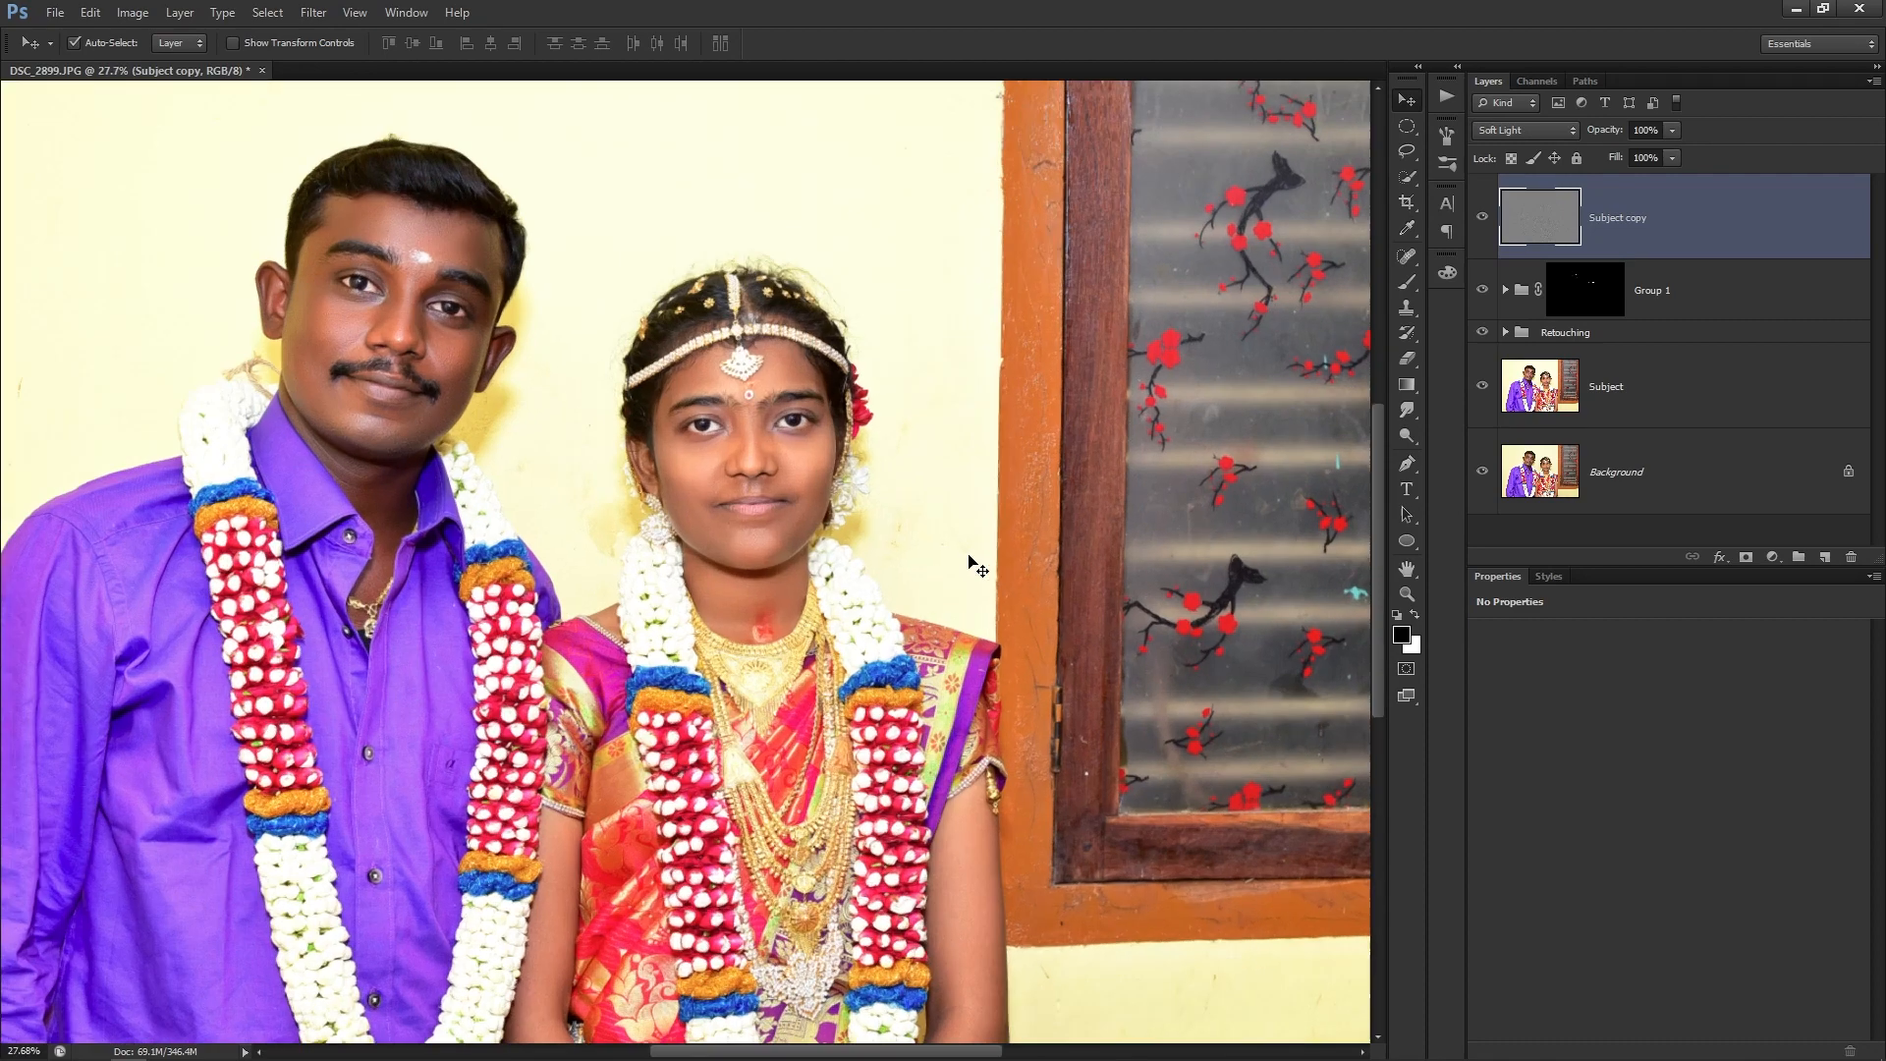
left_click_drag(703, 462, 879, 678)
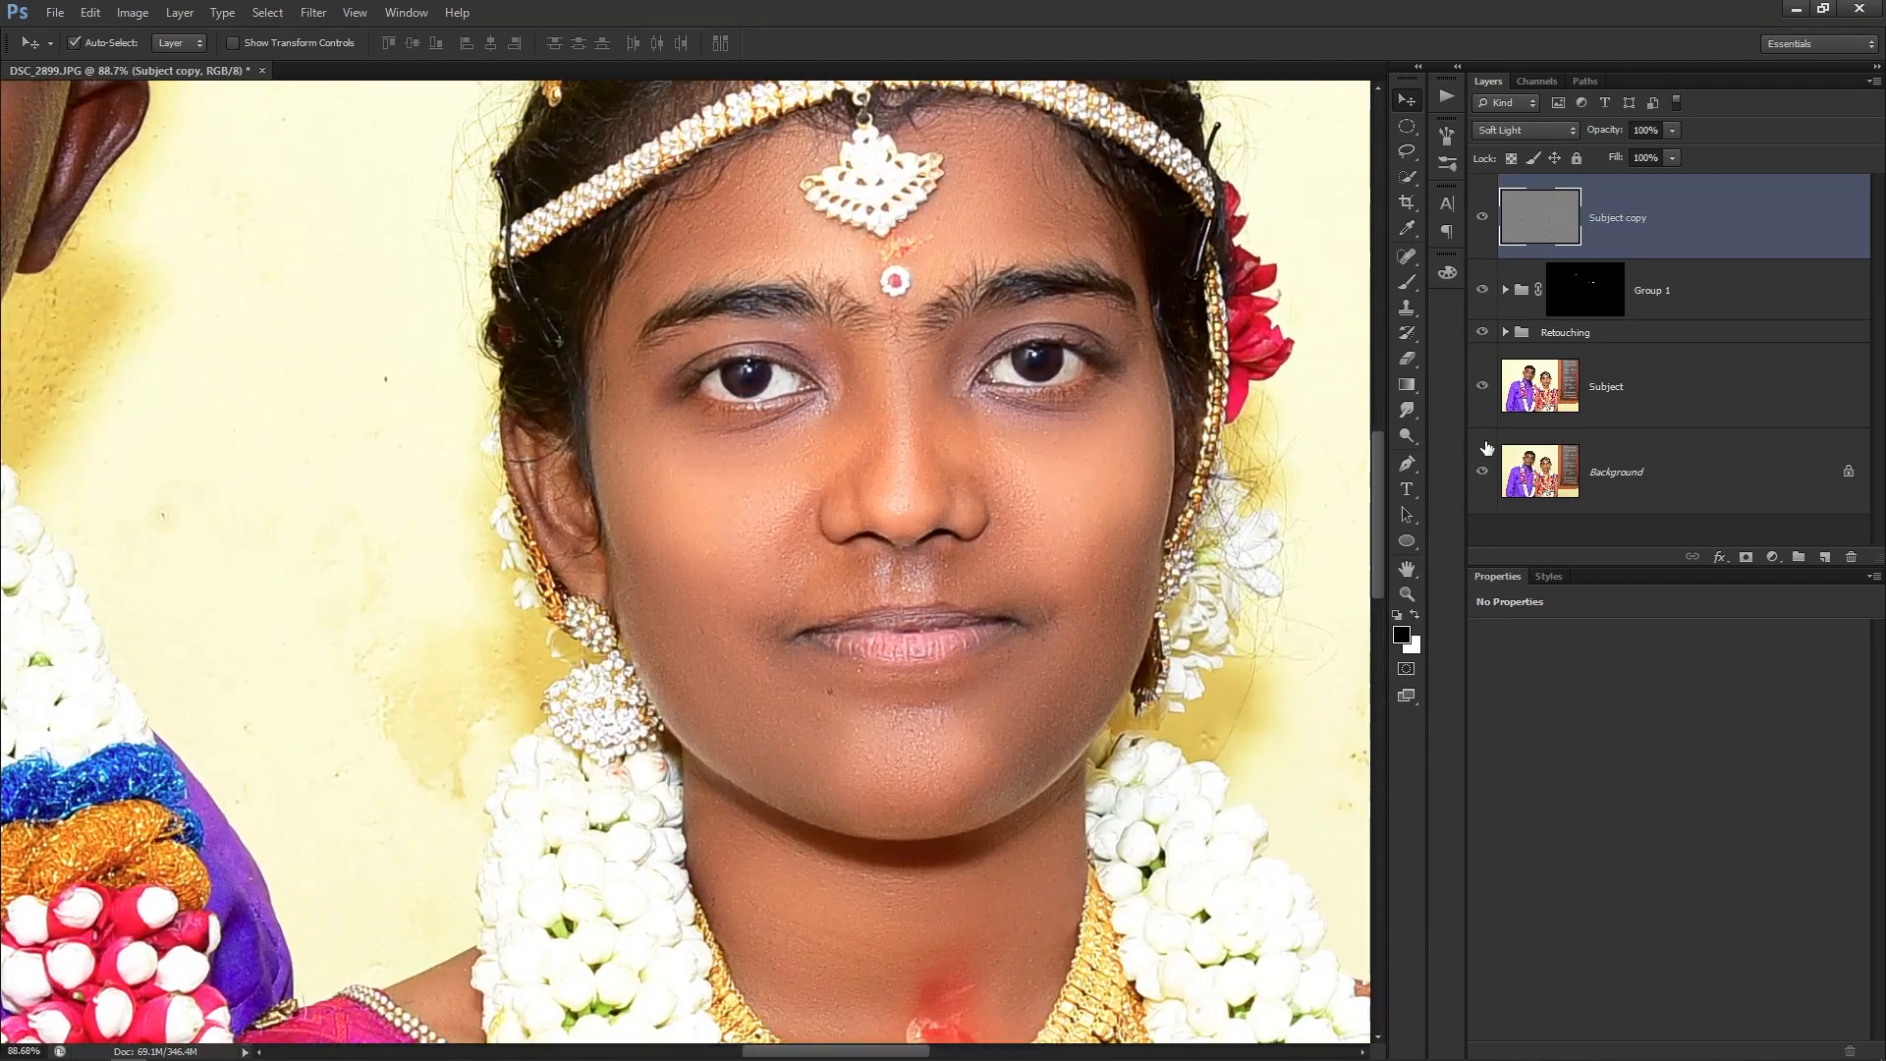
left_click(1484, 389, "alt")
left_click(1483, 389, "alt")
left_click(1483, 389, "alt")
left_click(1483, 389, "alt")
key("ctrl+0")
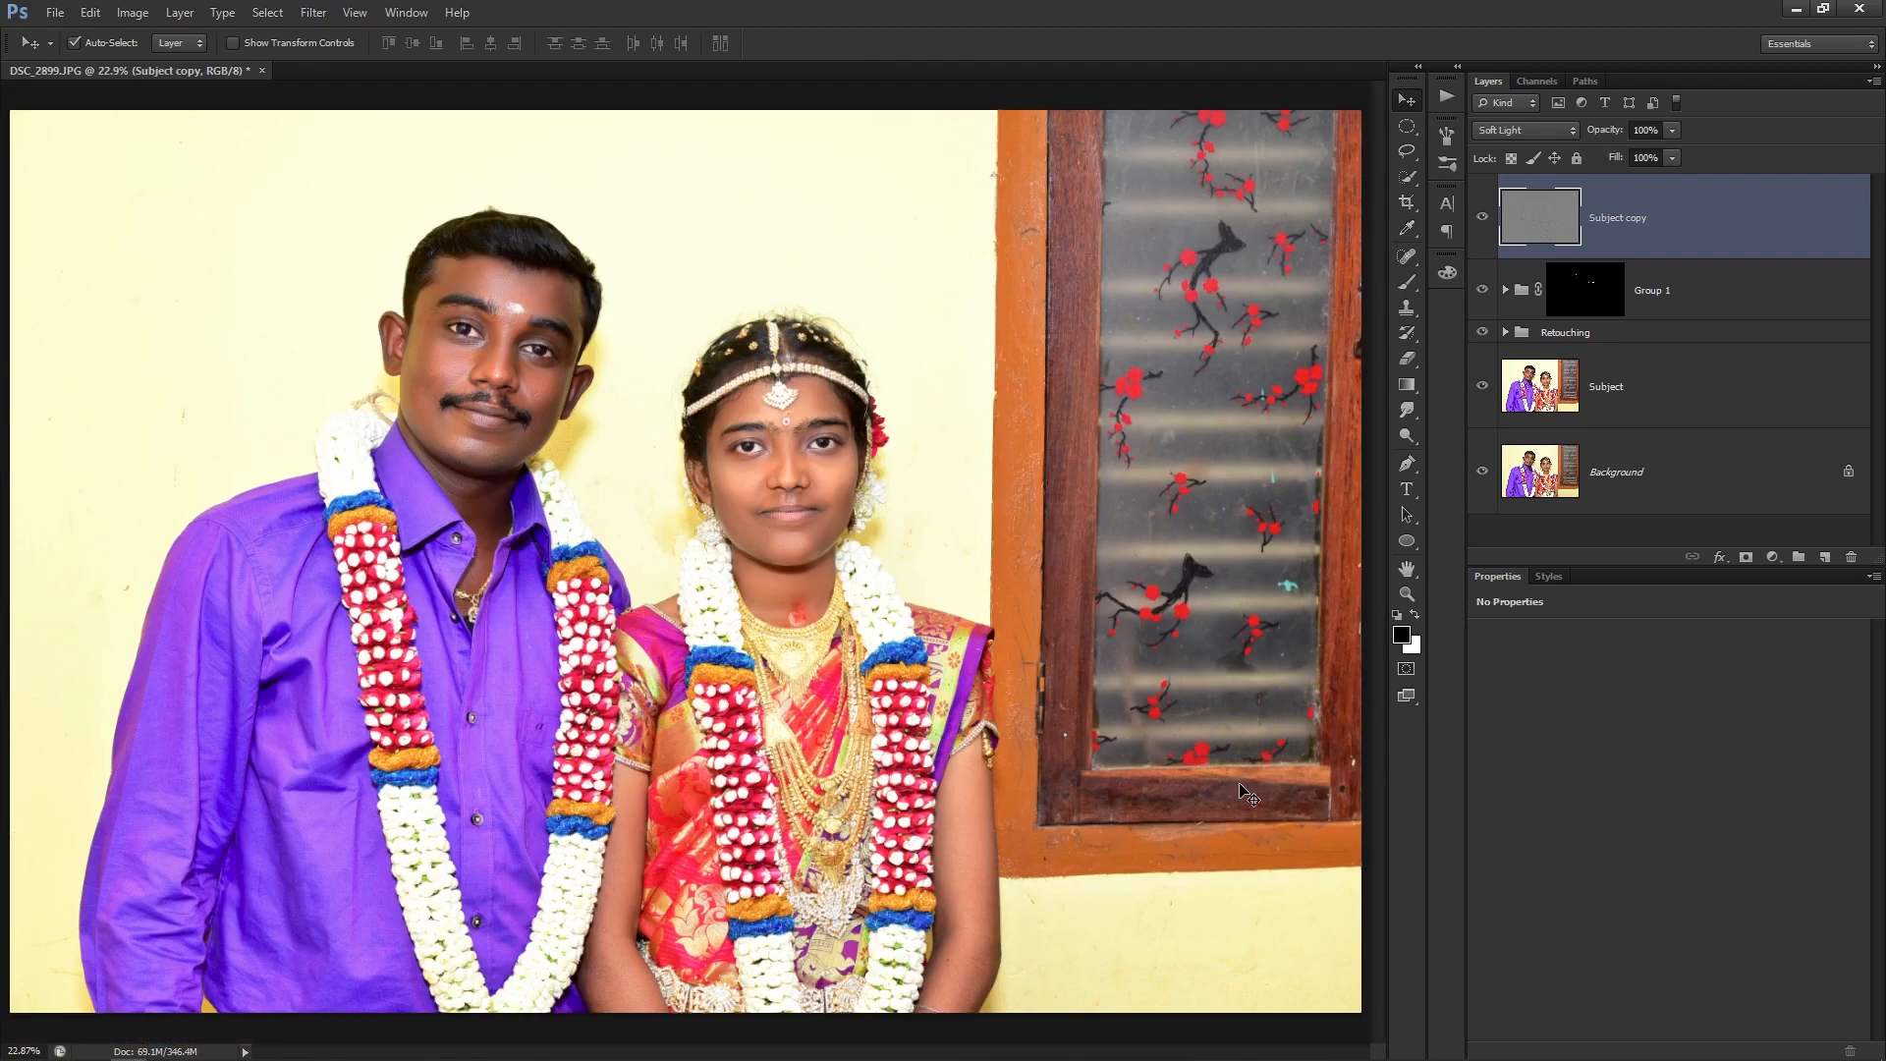